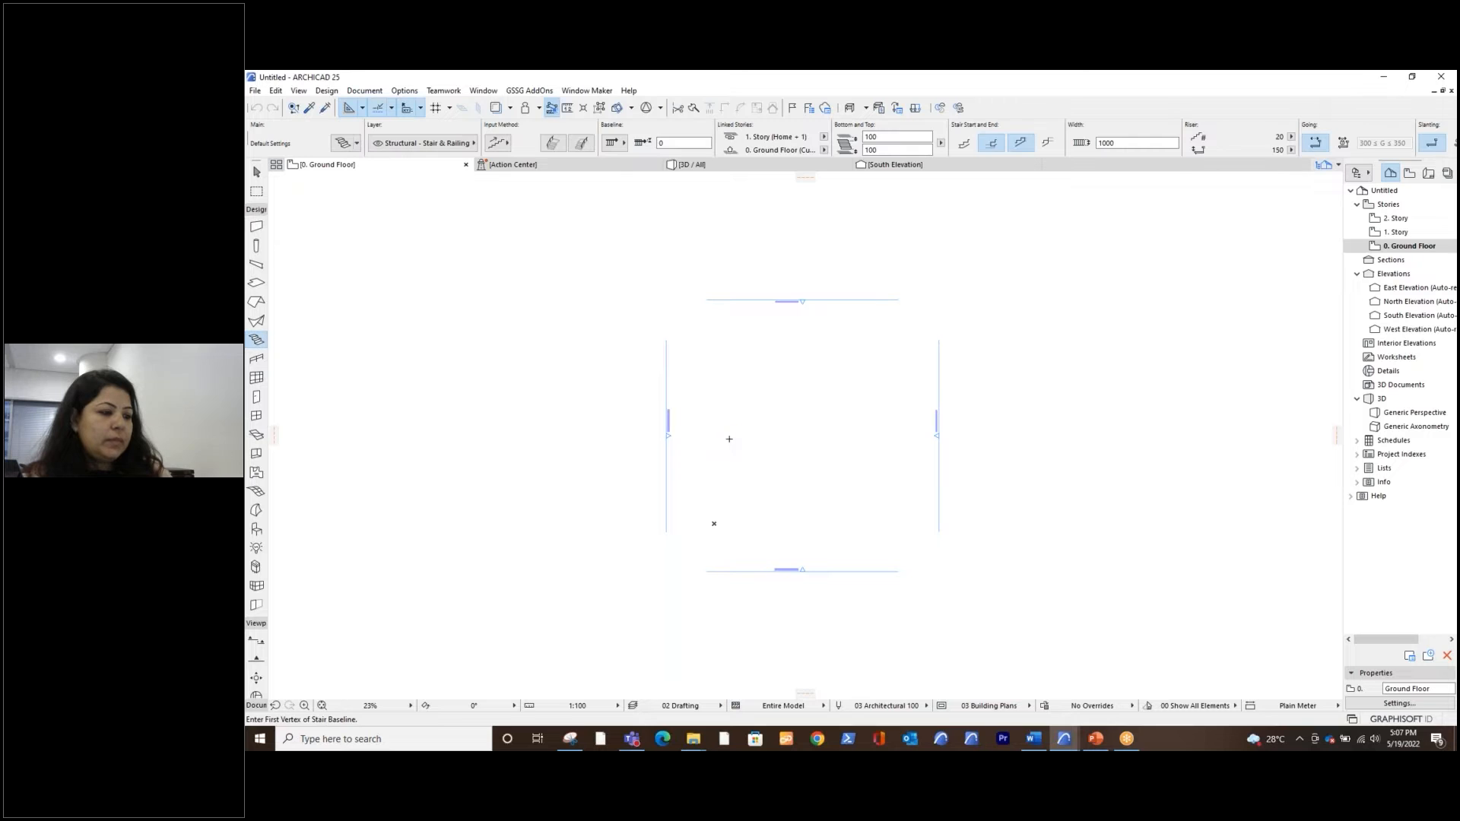
# Draw an L-shaped stair beside the West Elevation marker, with a 3000 mm vertical baseline leg and a horizontal leg of about 6112 mm
pyautogui.scroll(5, 727, 485)
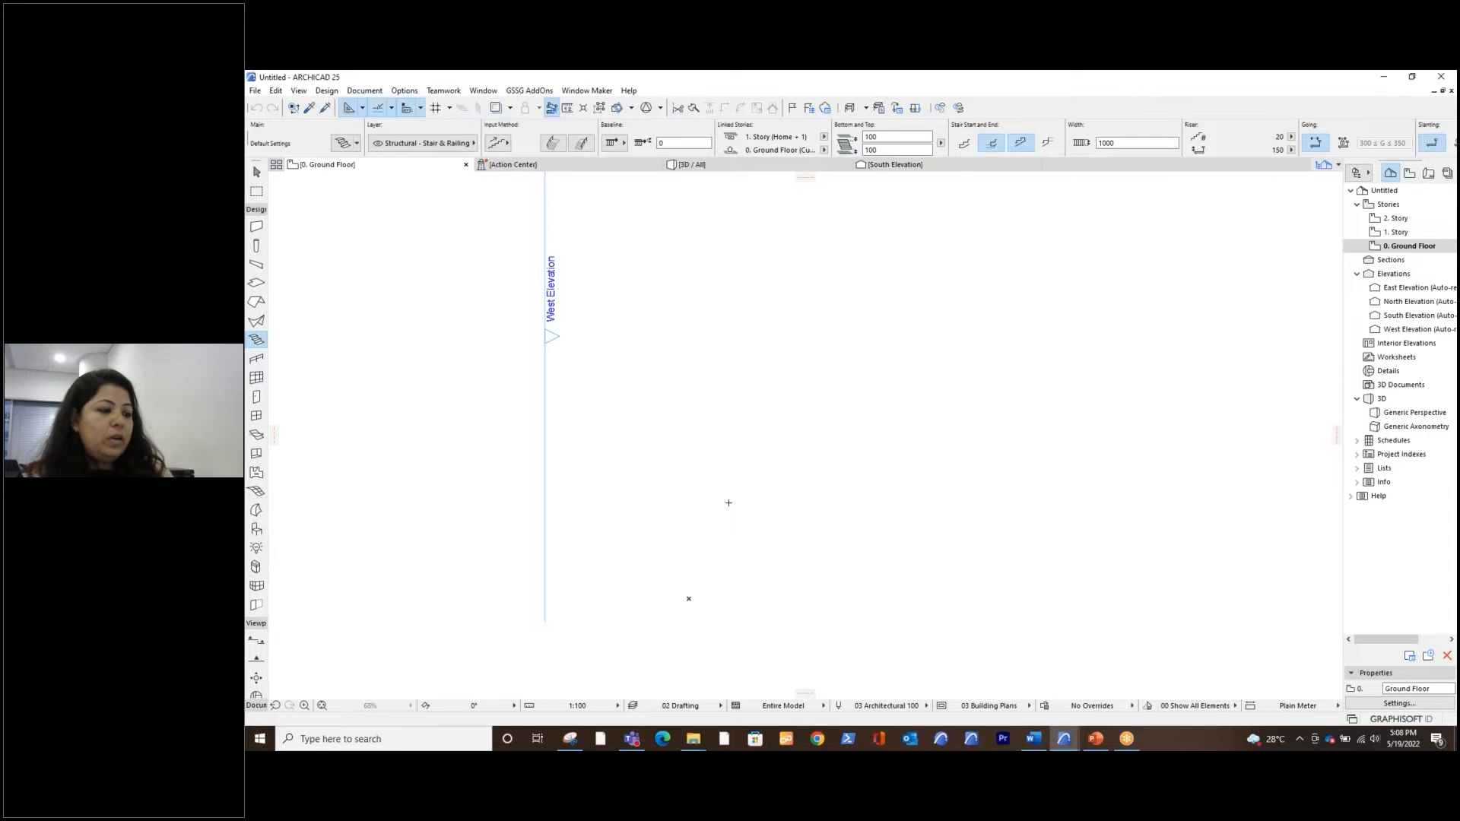
pyautogui.click(728, 502)
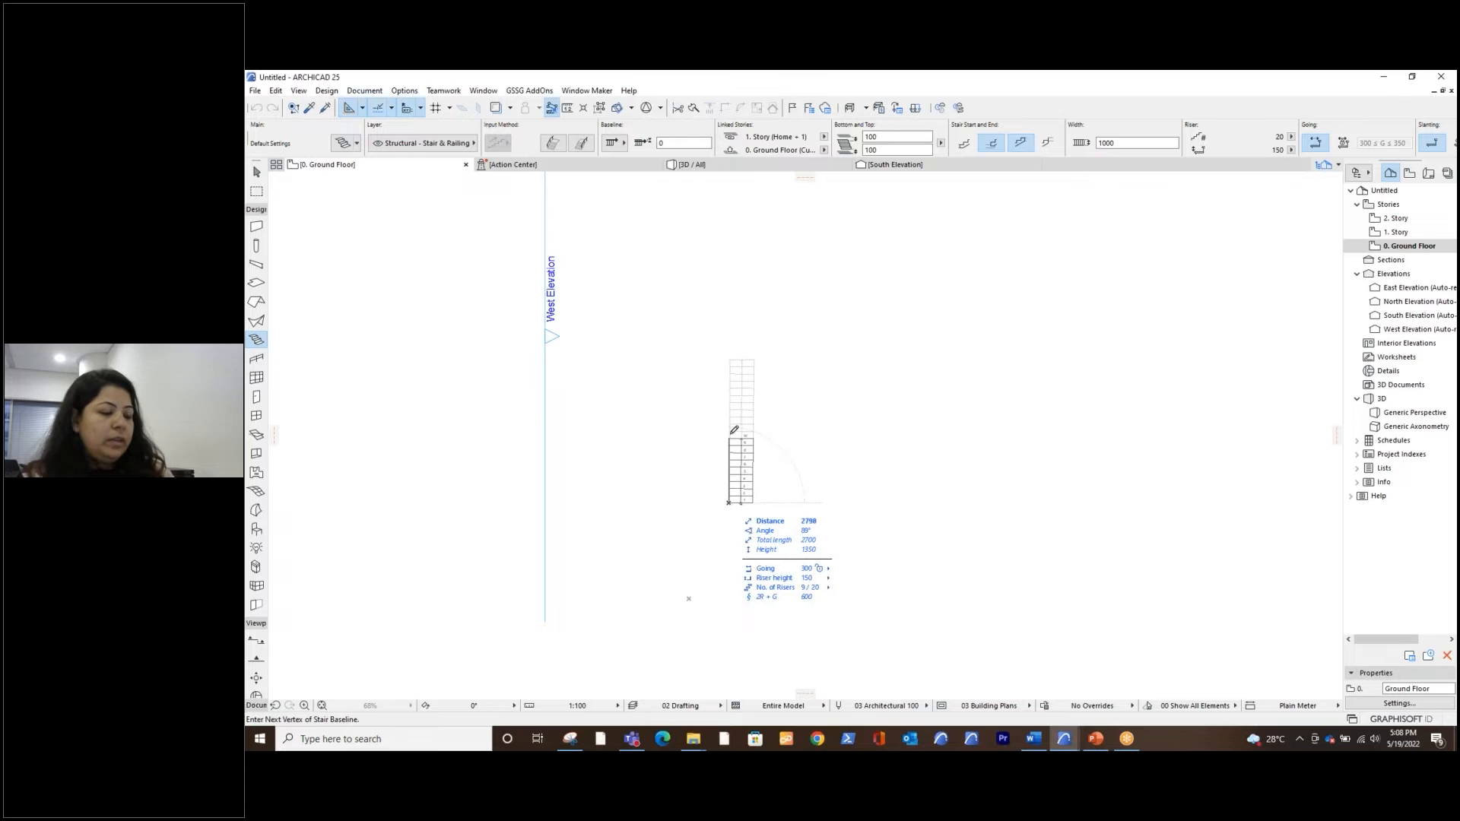
pyautogui.scroll(3, 736, 434)
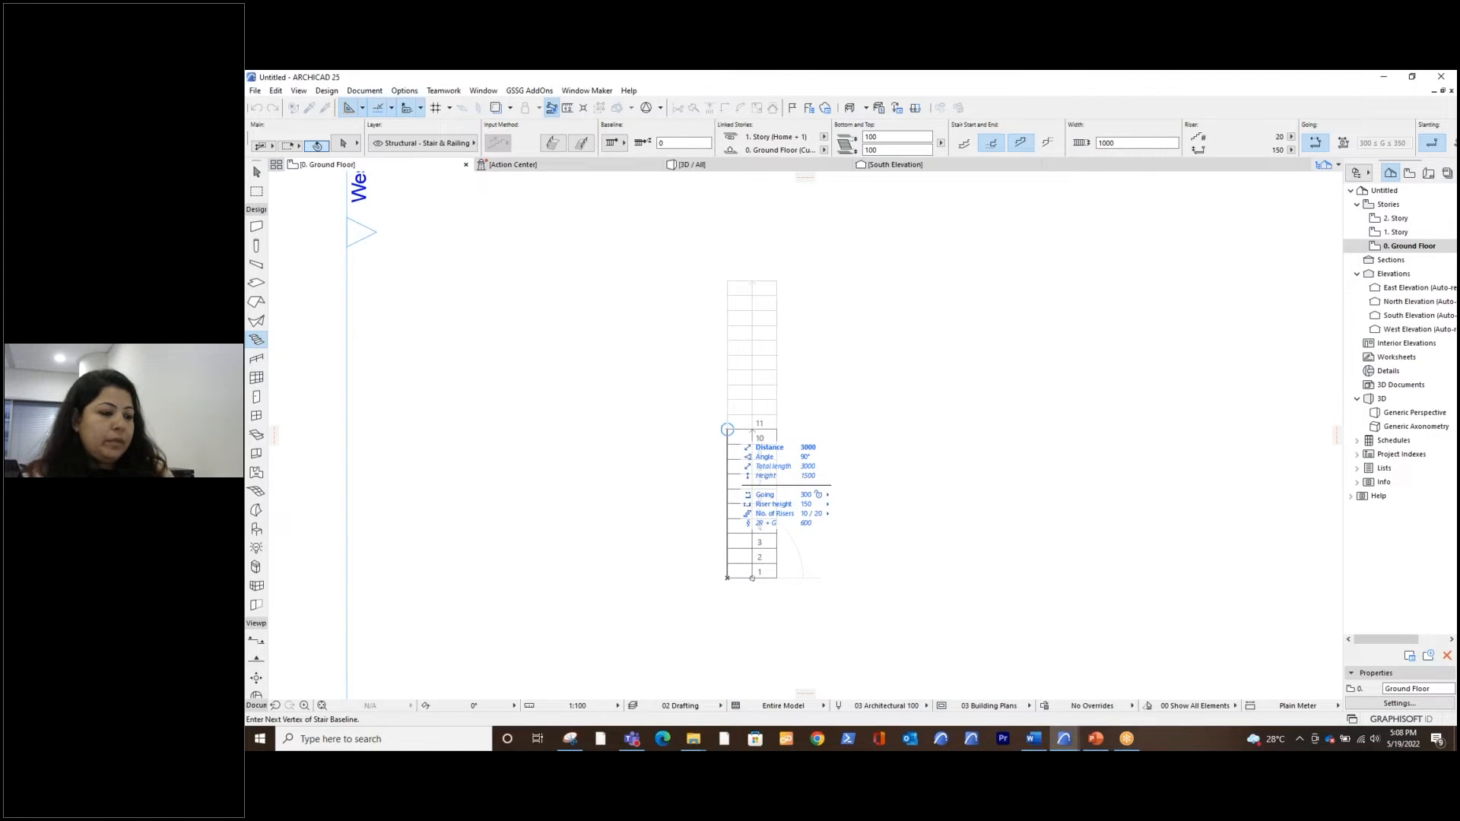
pyautogui.click(727, 429)
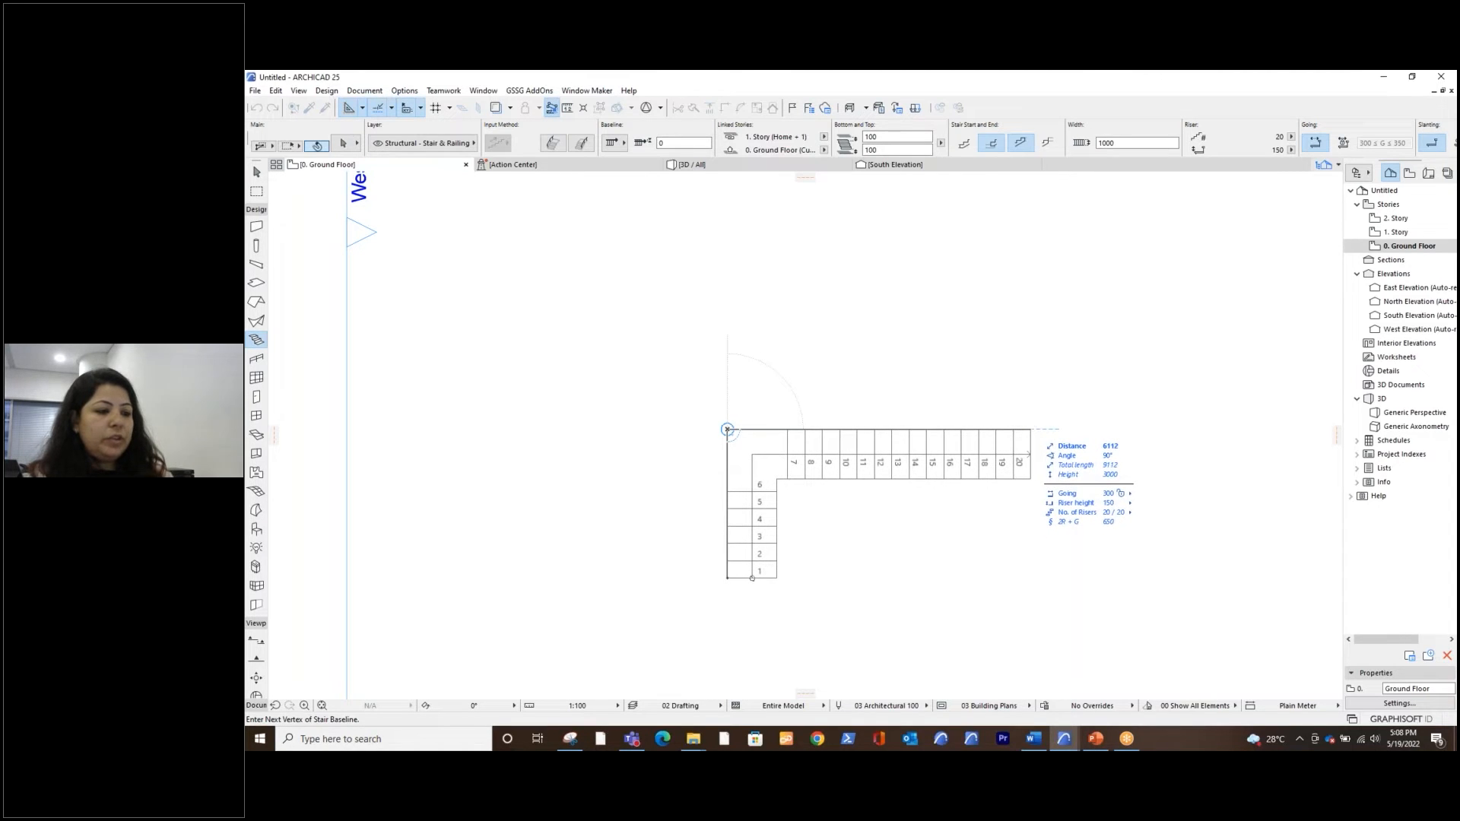
pyautogui.doubleClick(1030, 429)
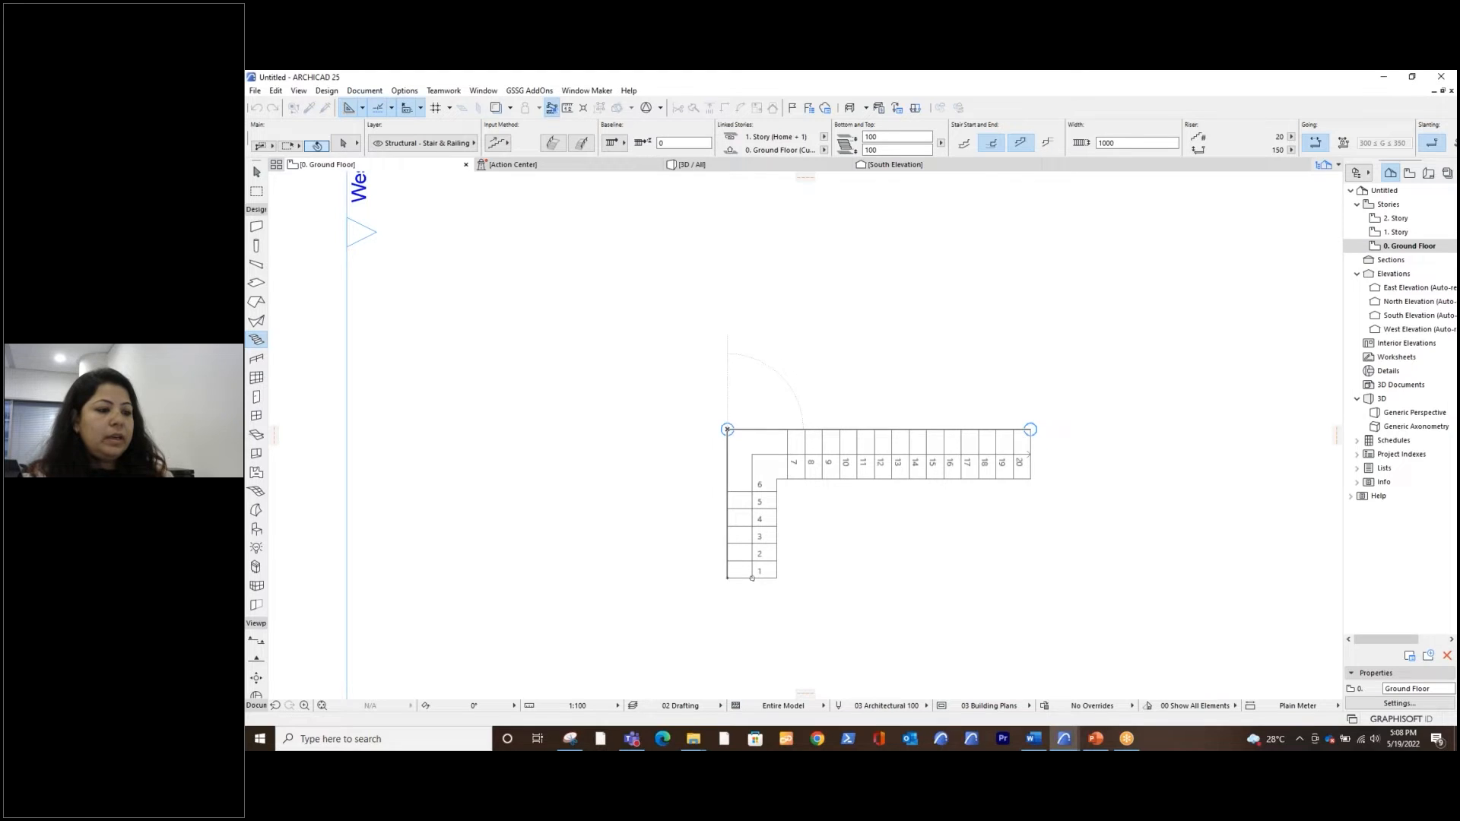
pyautogui.scroll(-3, 730, 434)
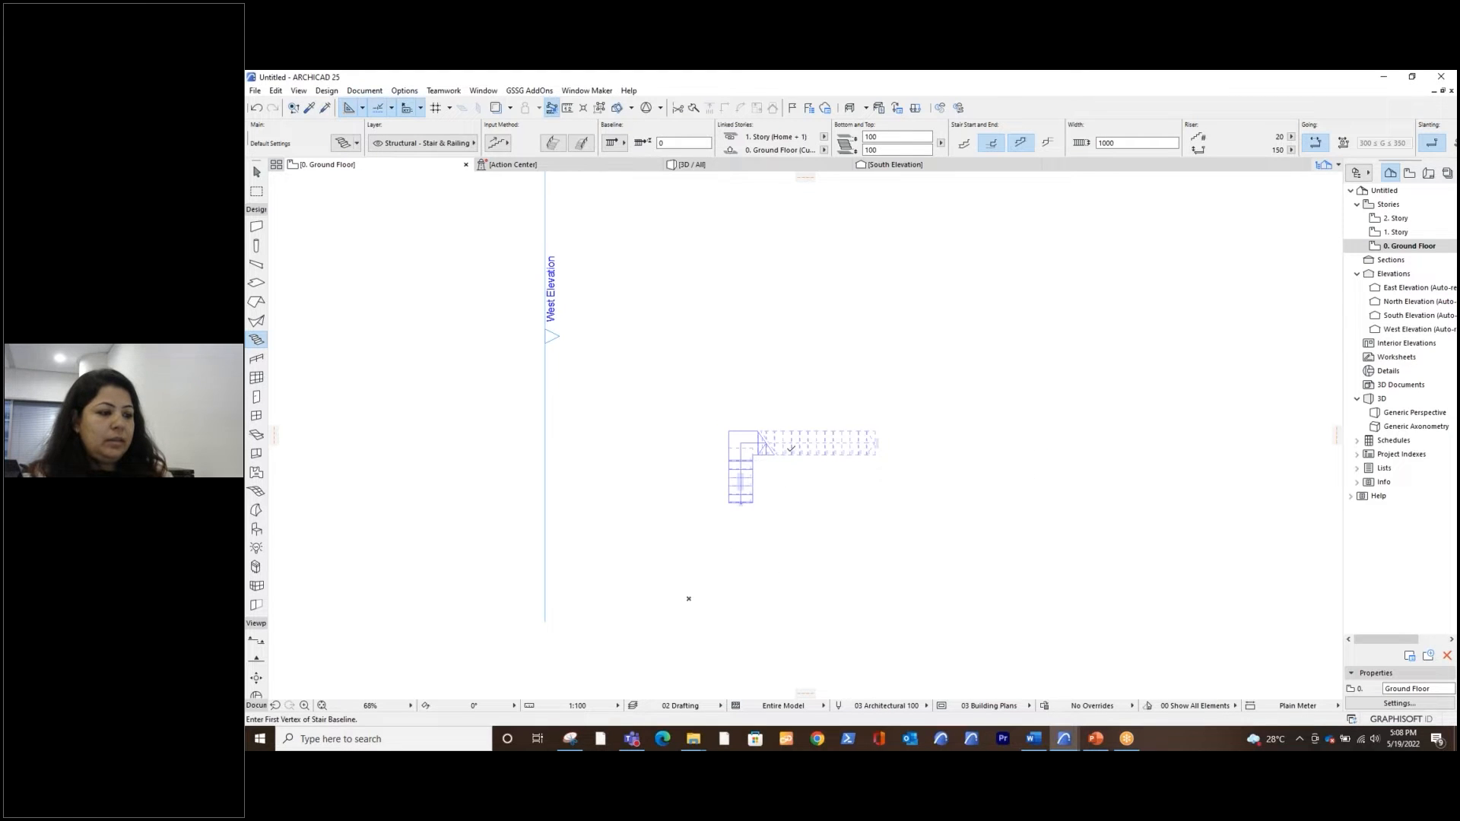
pyautogui.scroll(5, 788, 453)
pyautogui.scroll(-2, 789, 453)
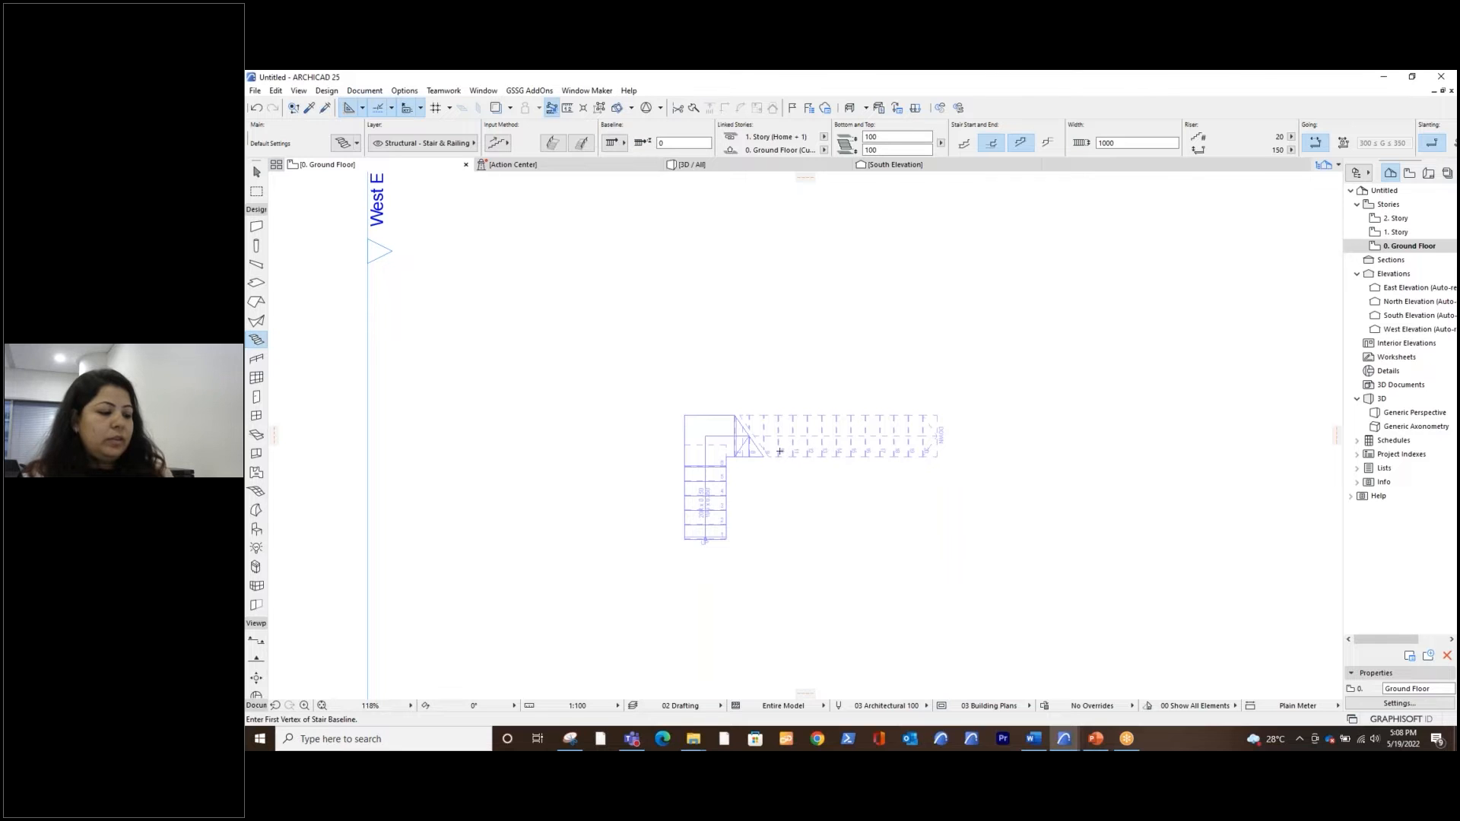
pyautogui.press('Escape')
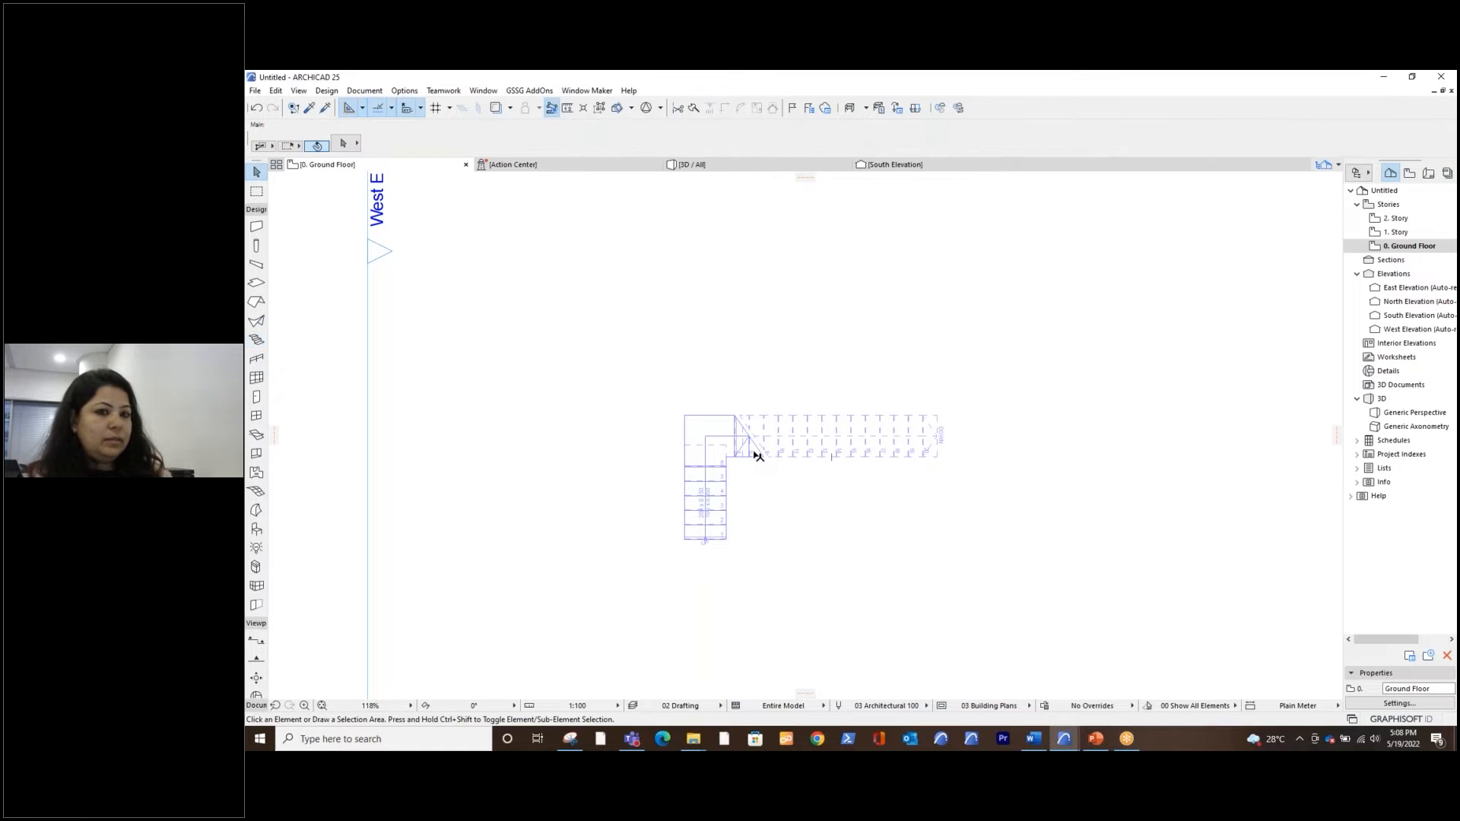
pyautogui.click(841, 416)
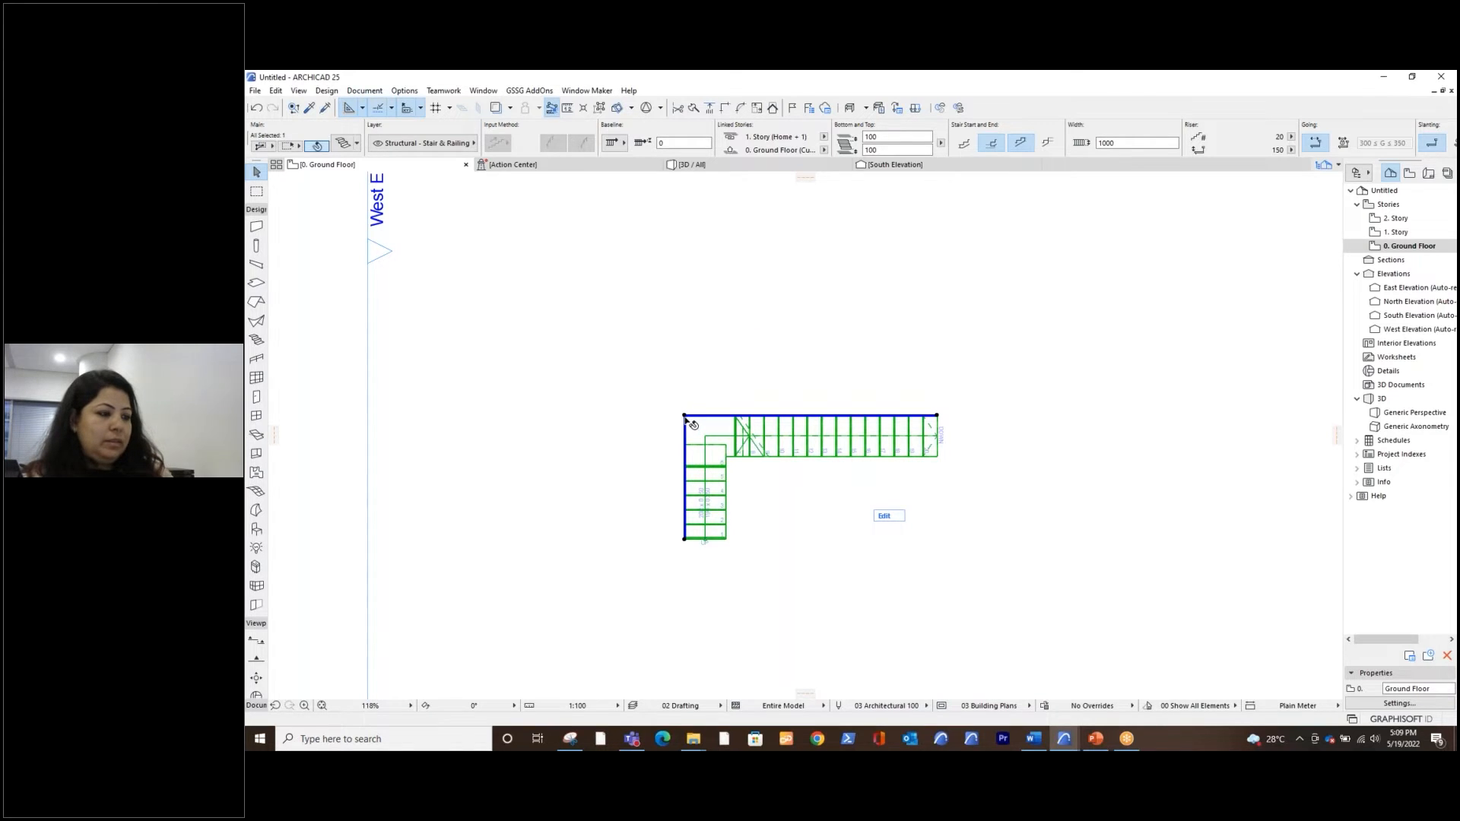
pyautogui.click(685, 417)
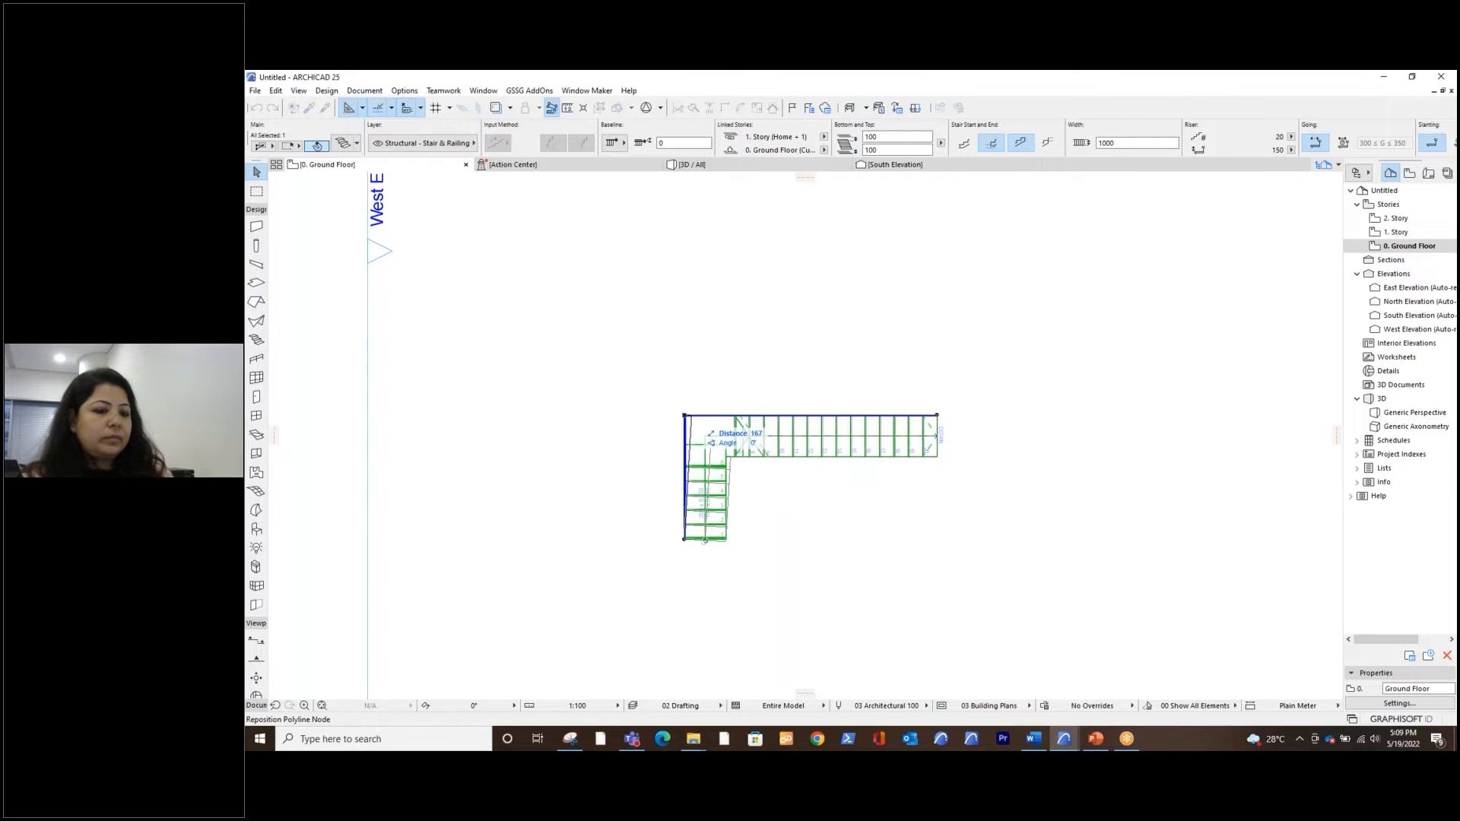
pyautogui.press('Escape')
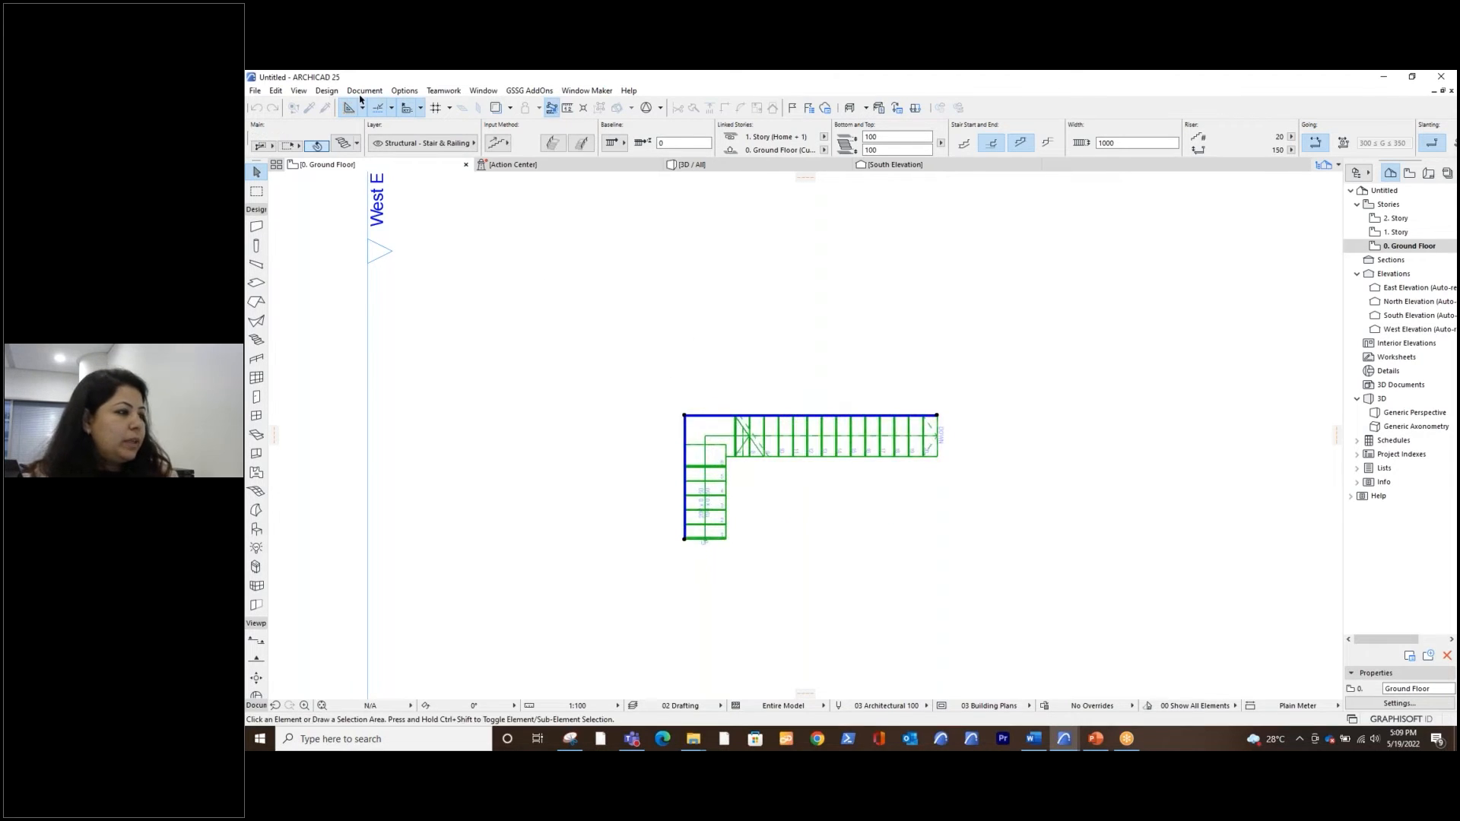
pyautogui.press('Escape')
# Set the pet palette movement to Follow Cursor in the work environment's dialog box and palette preferences
pyautogui.click(364, 91)
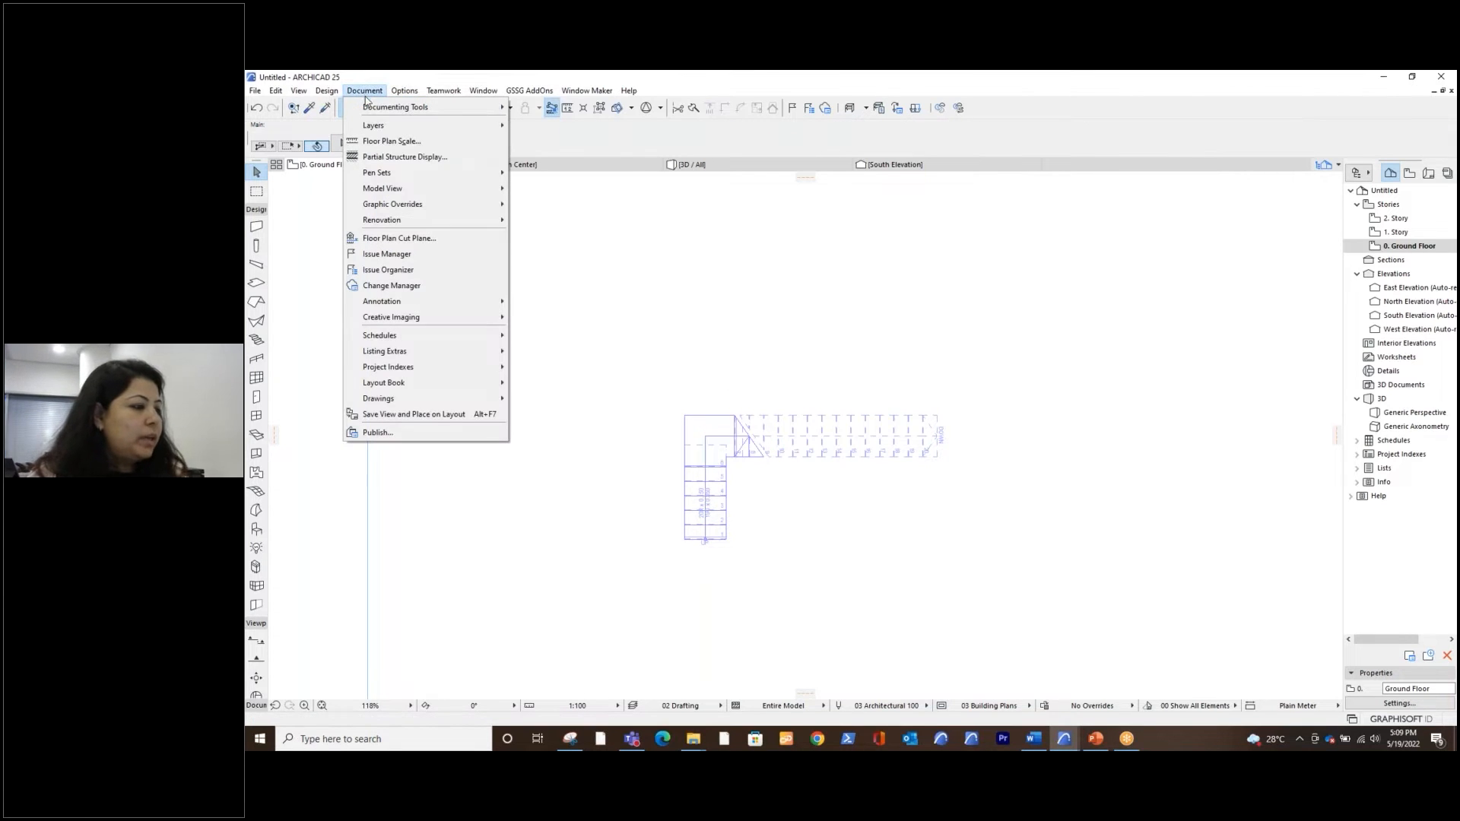
pyautogui.click(415, 95)
pyautogui.click(416, 95)
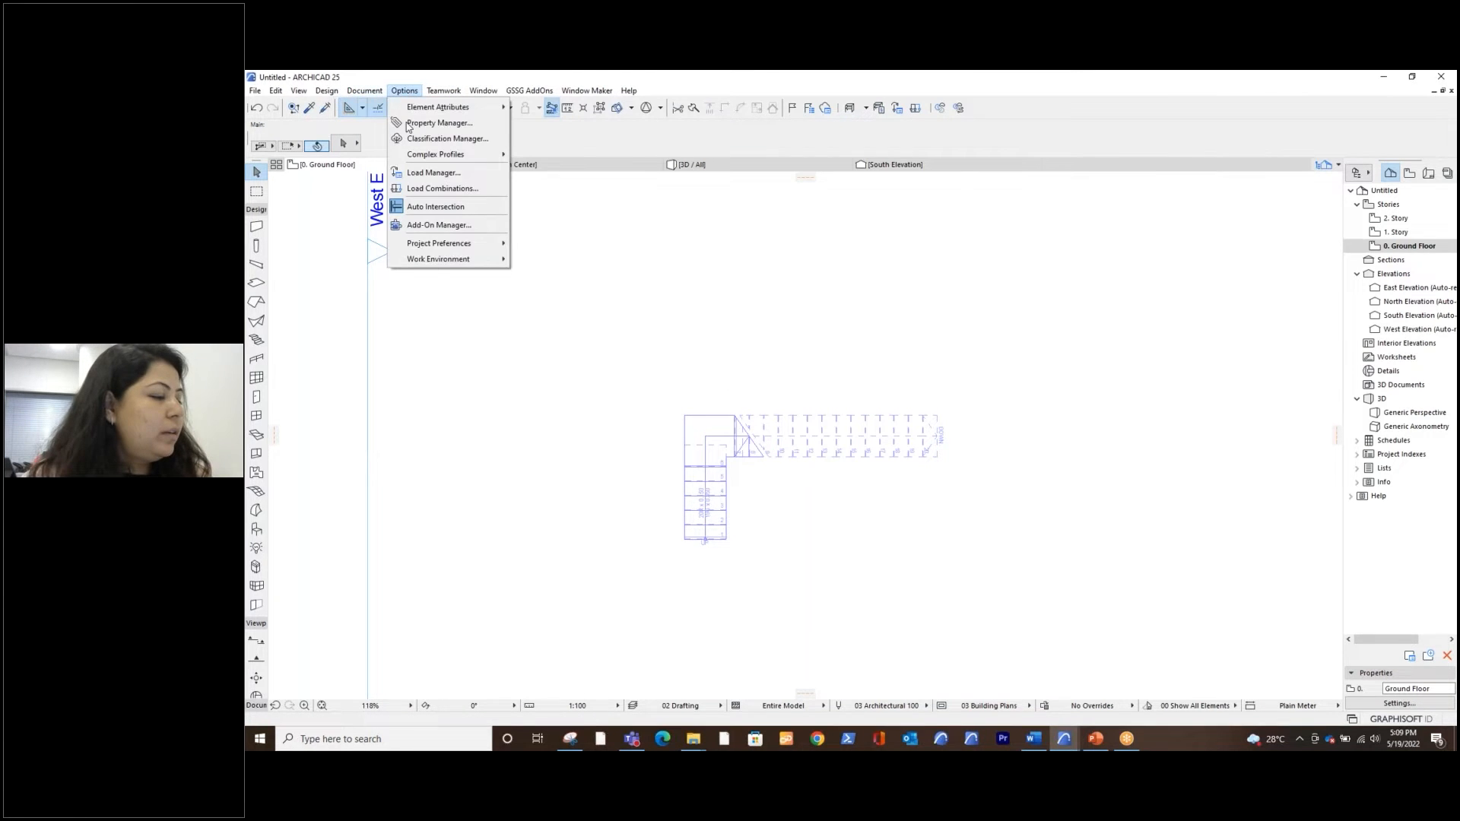
pyautogui.moveTo(445, 262)
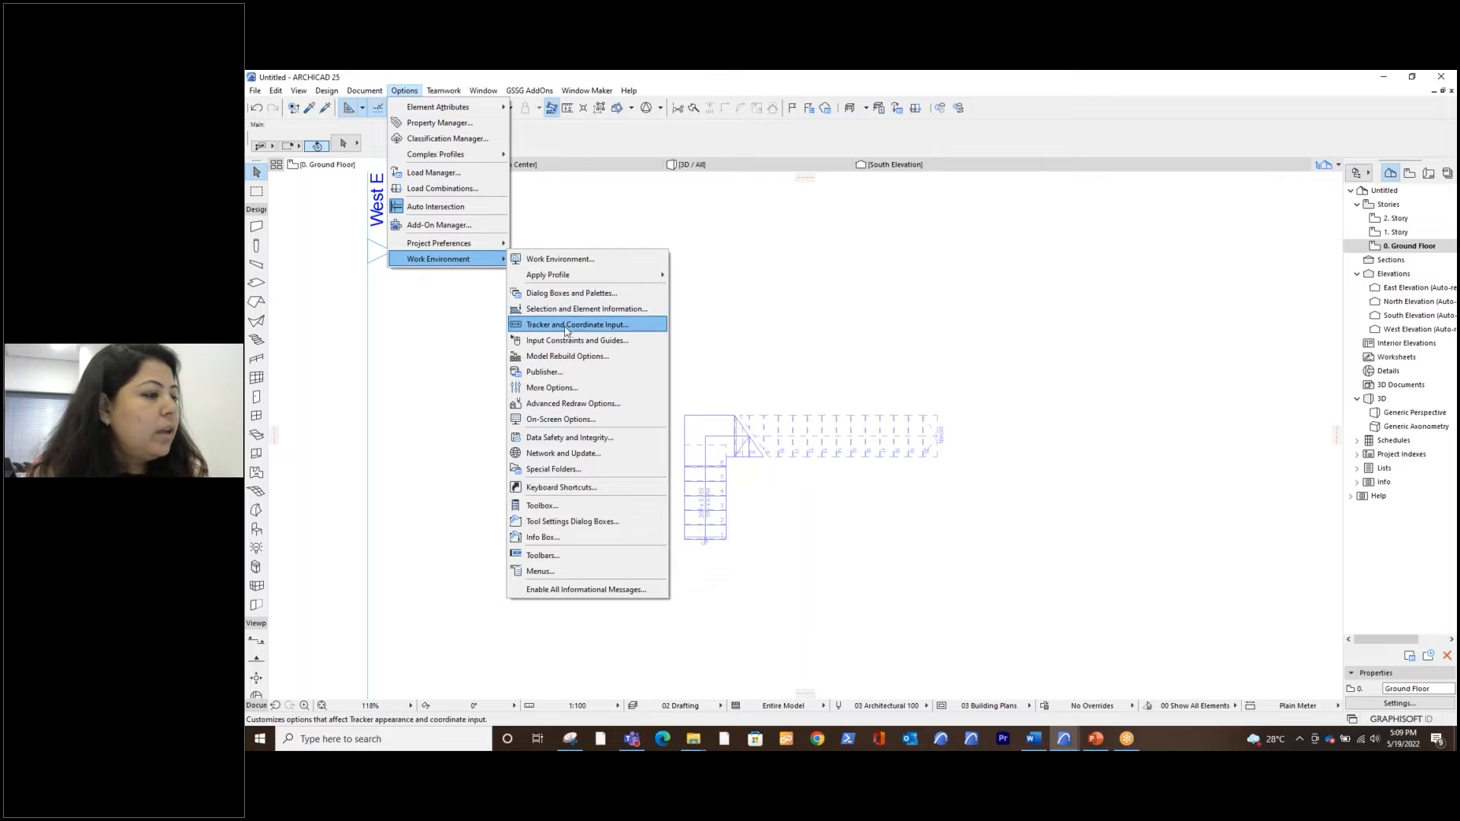
pyautogui.click(572, 293)
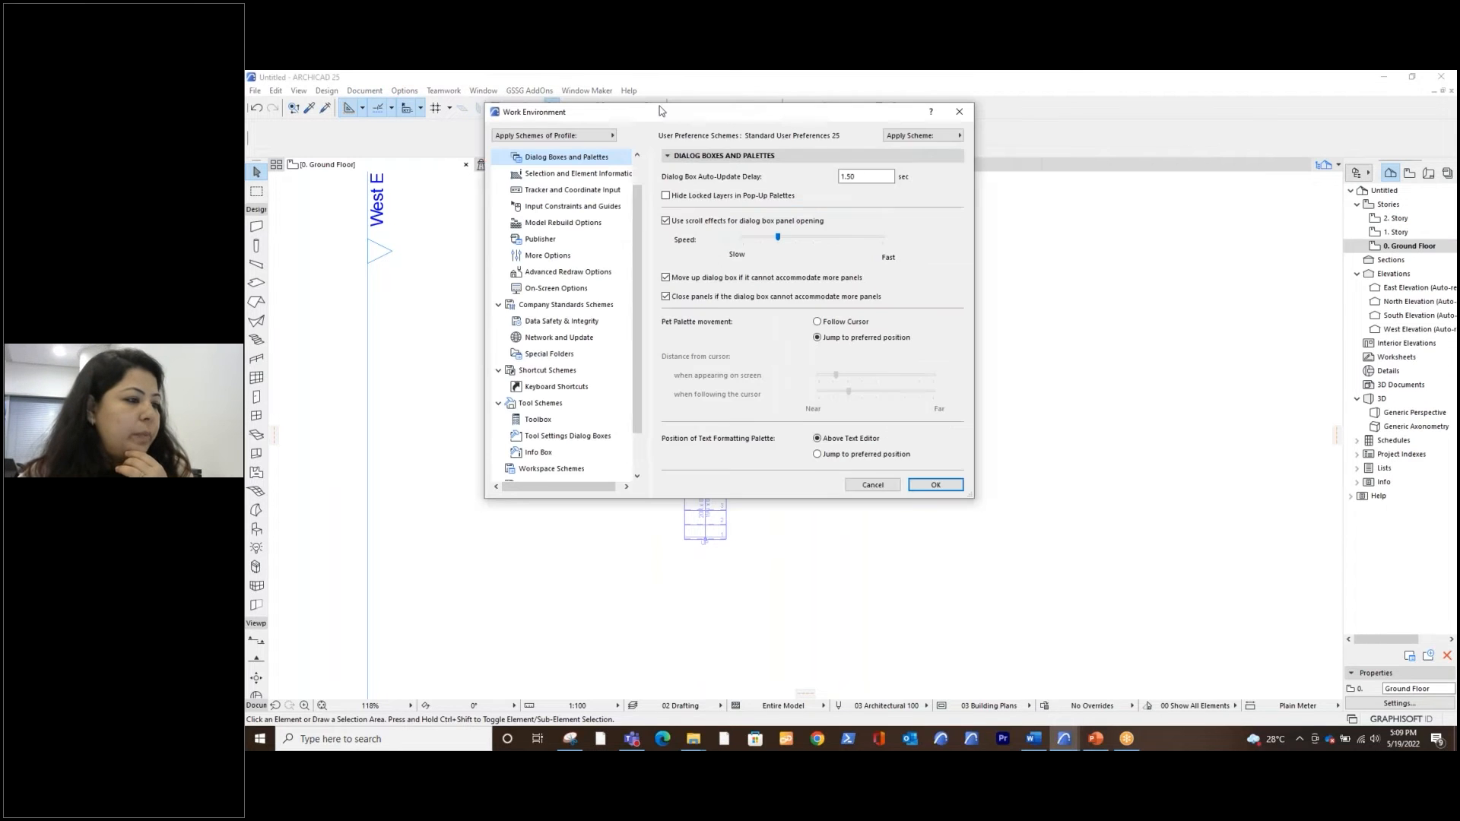
pyautogui.click(794, 317)
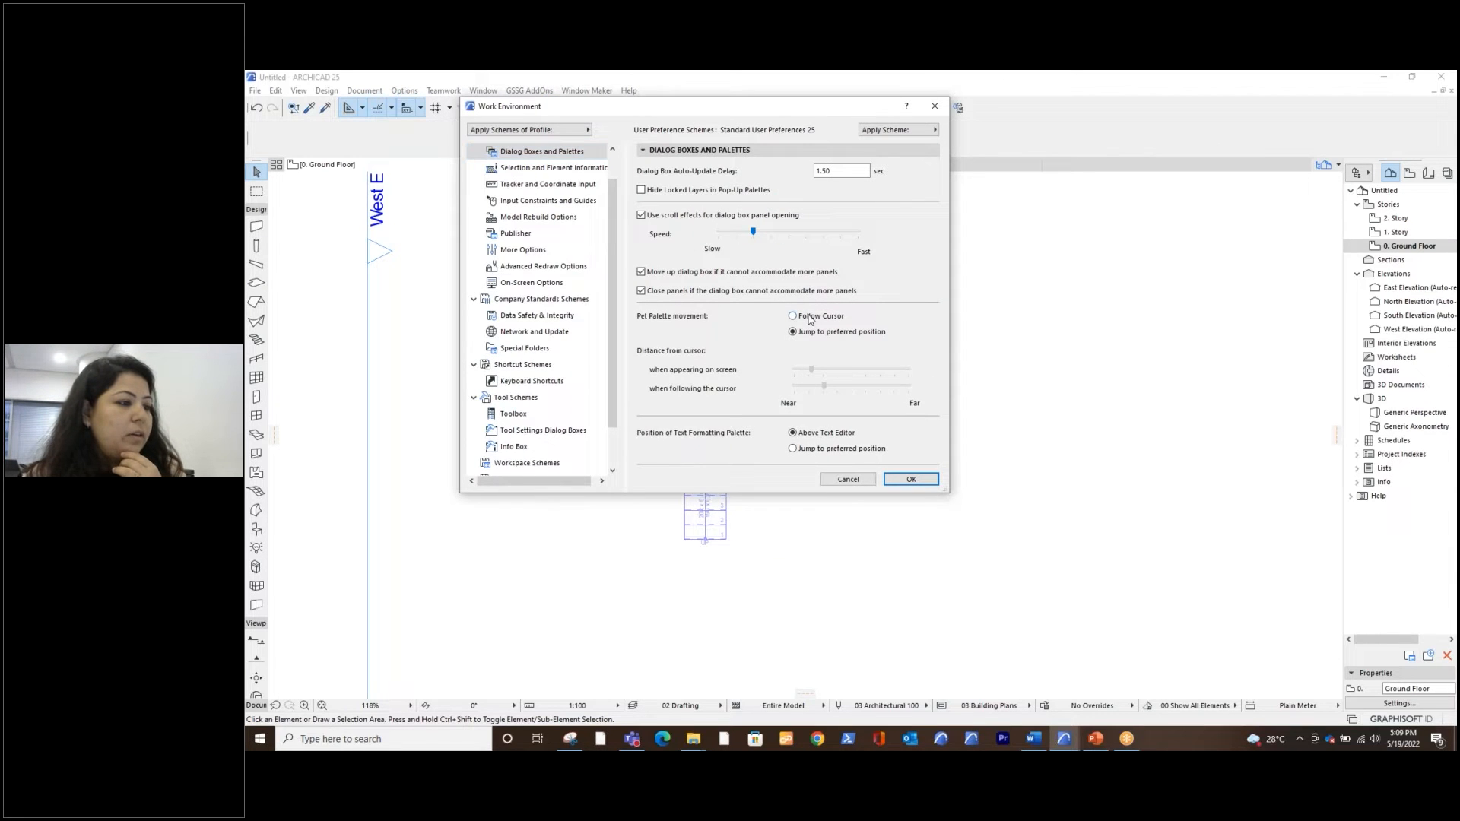
pyautogui.click(910, 479)
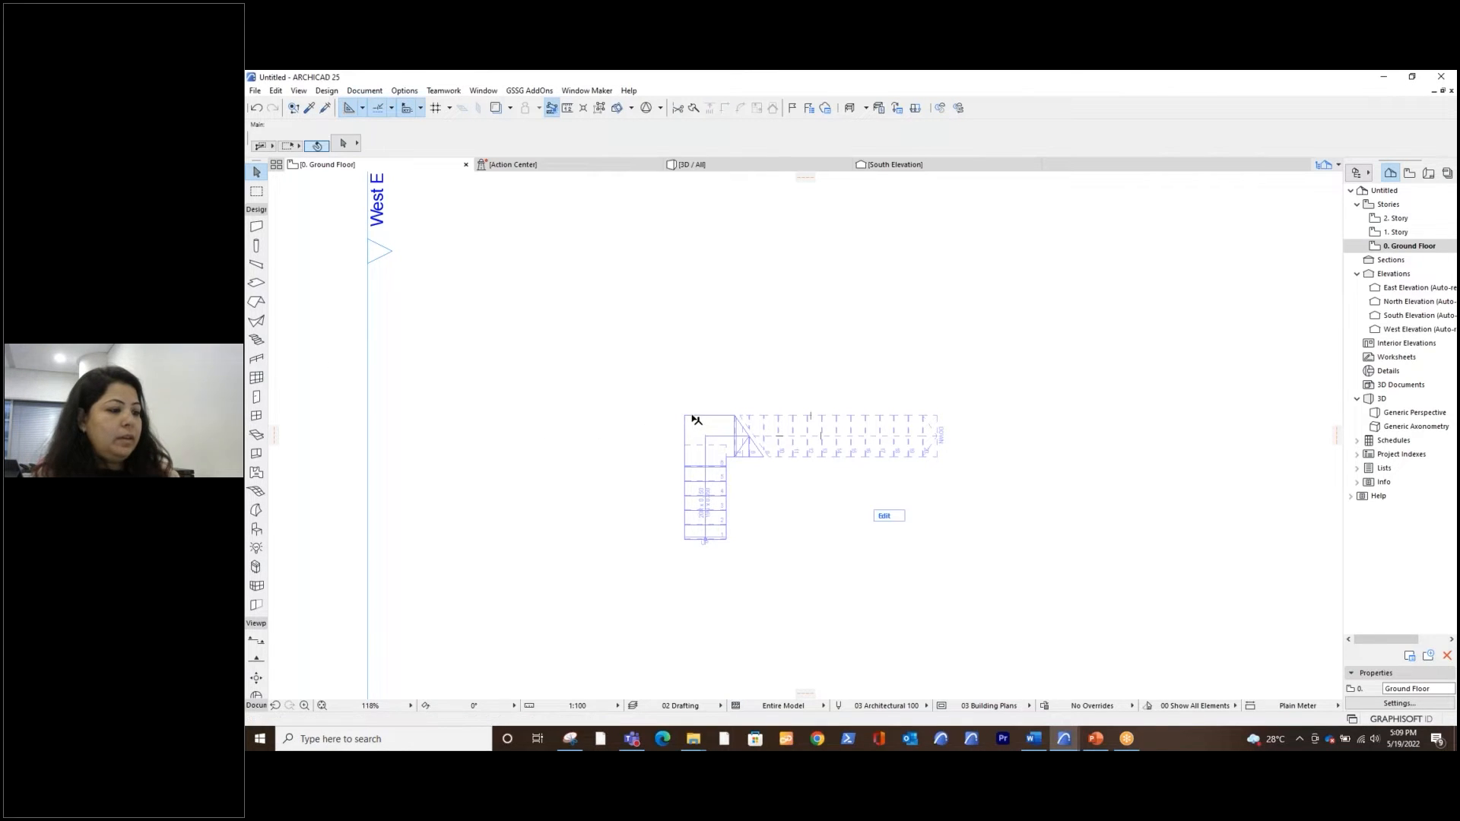
# Open the turning type options for the stair's corner node and switch the landing to a fixed riser offset
pyautogui.click(695, 420)
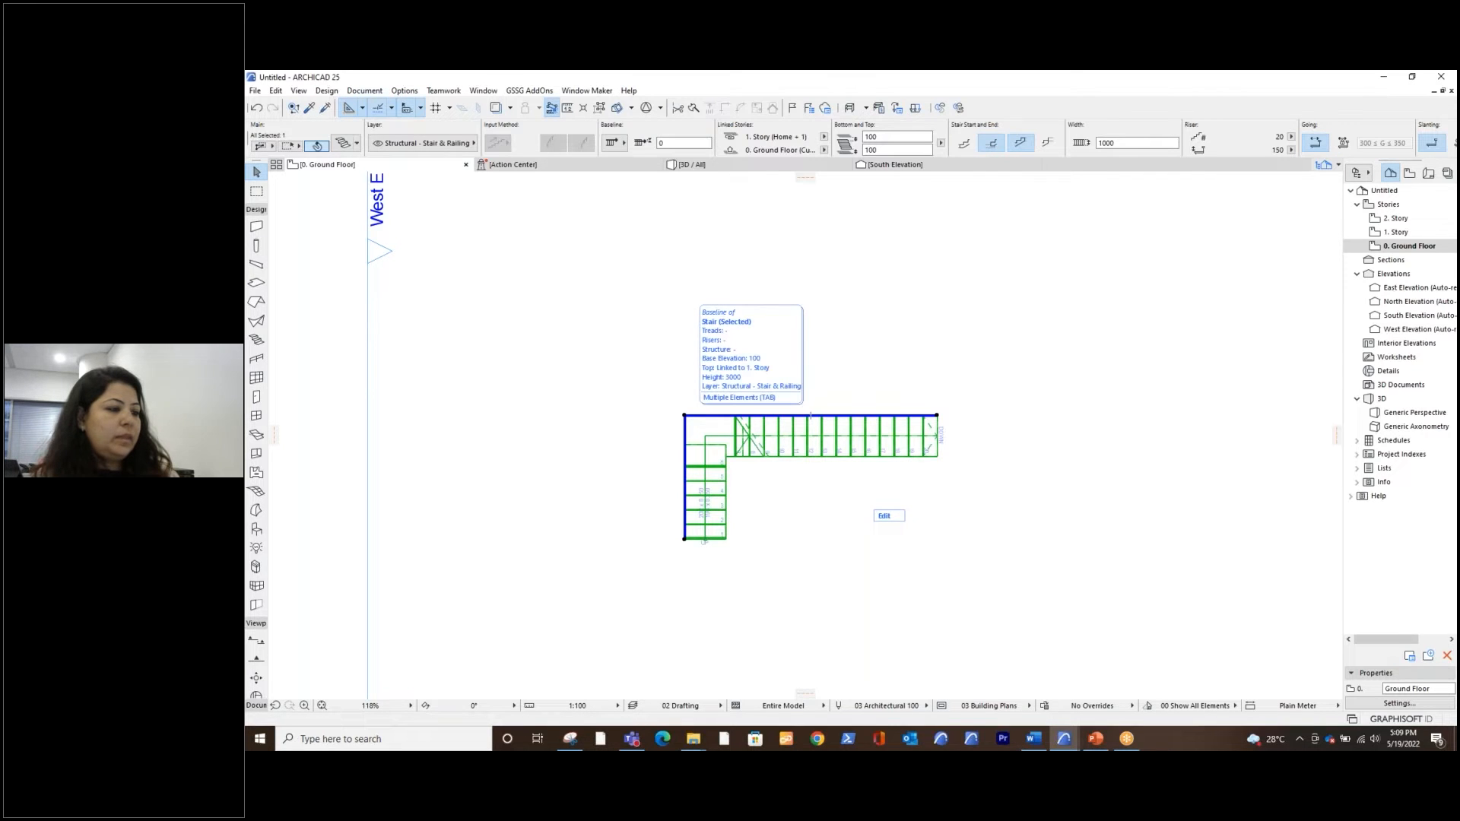
pyautogui.click(810, 415)
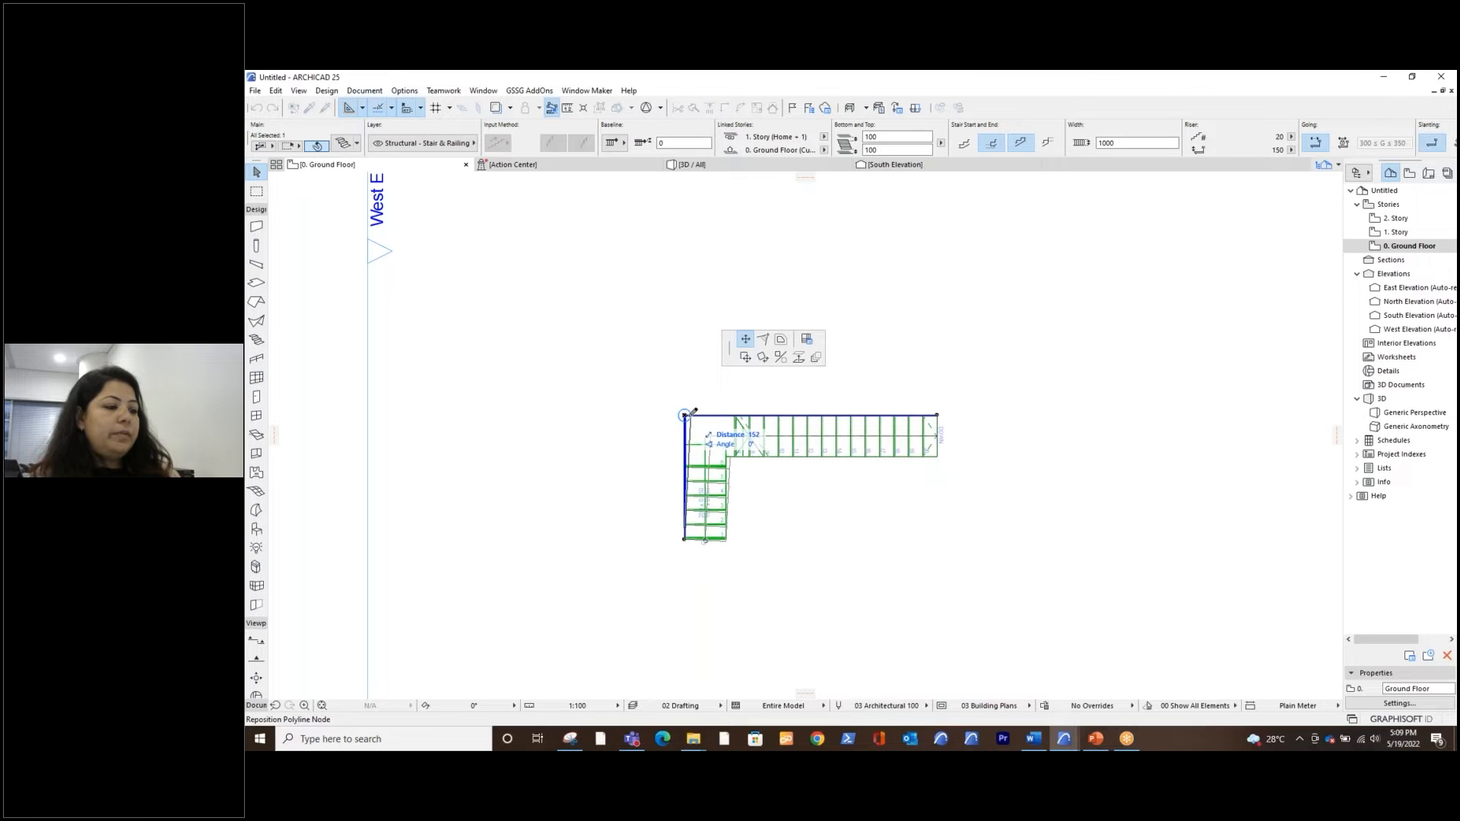
pyautogui.click(806, 342)
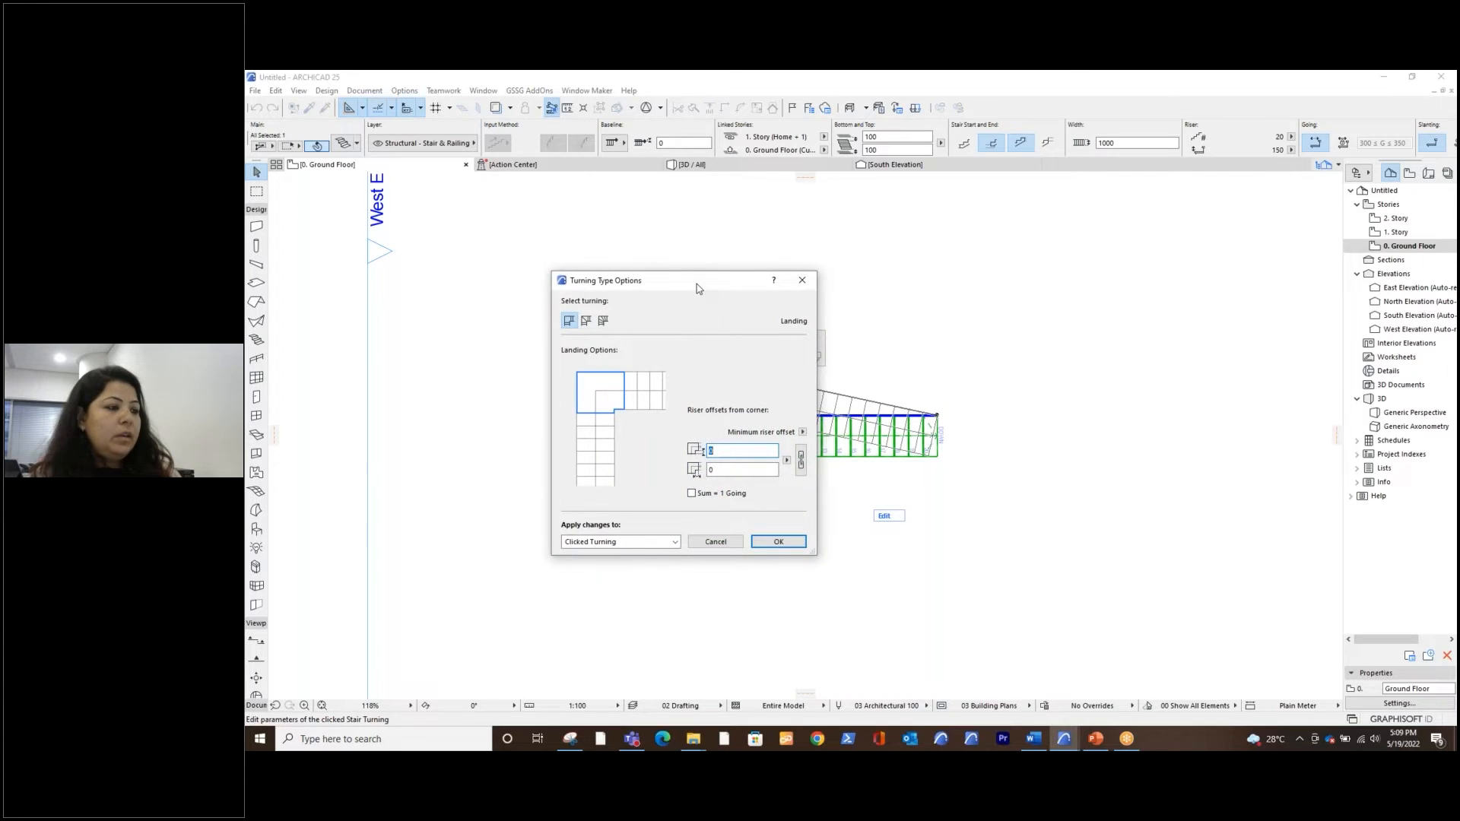
pyautogui.moveTo(697, 280); pyautogui.dragTo(716, 270)
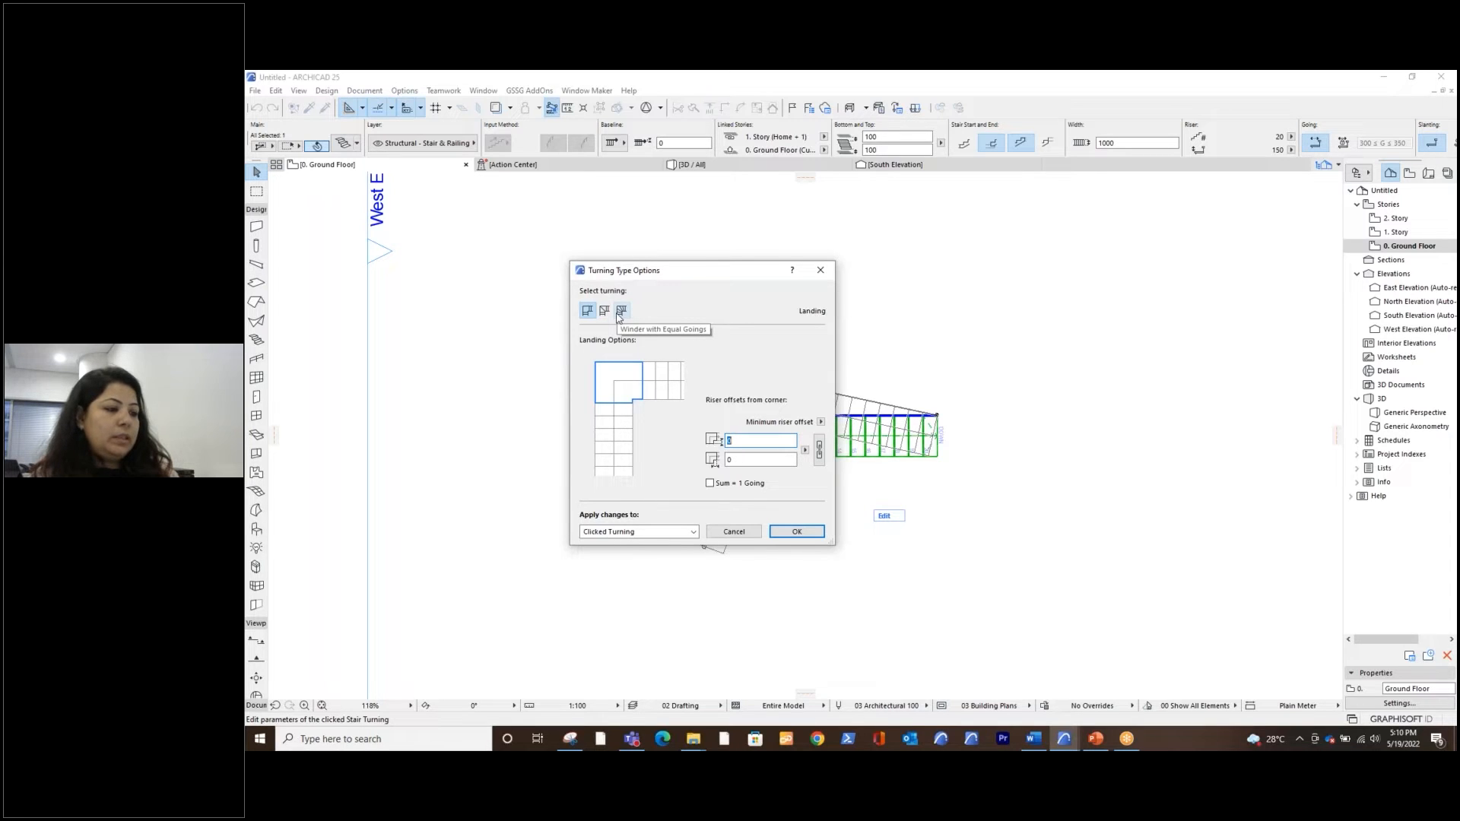
pyautogui.click(821, 421)
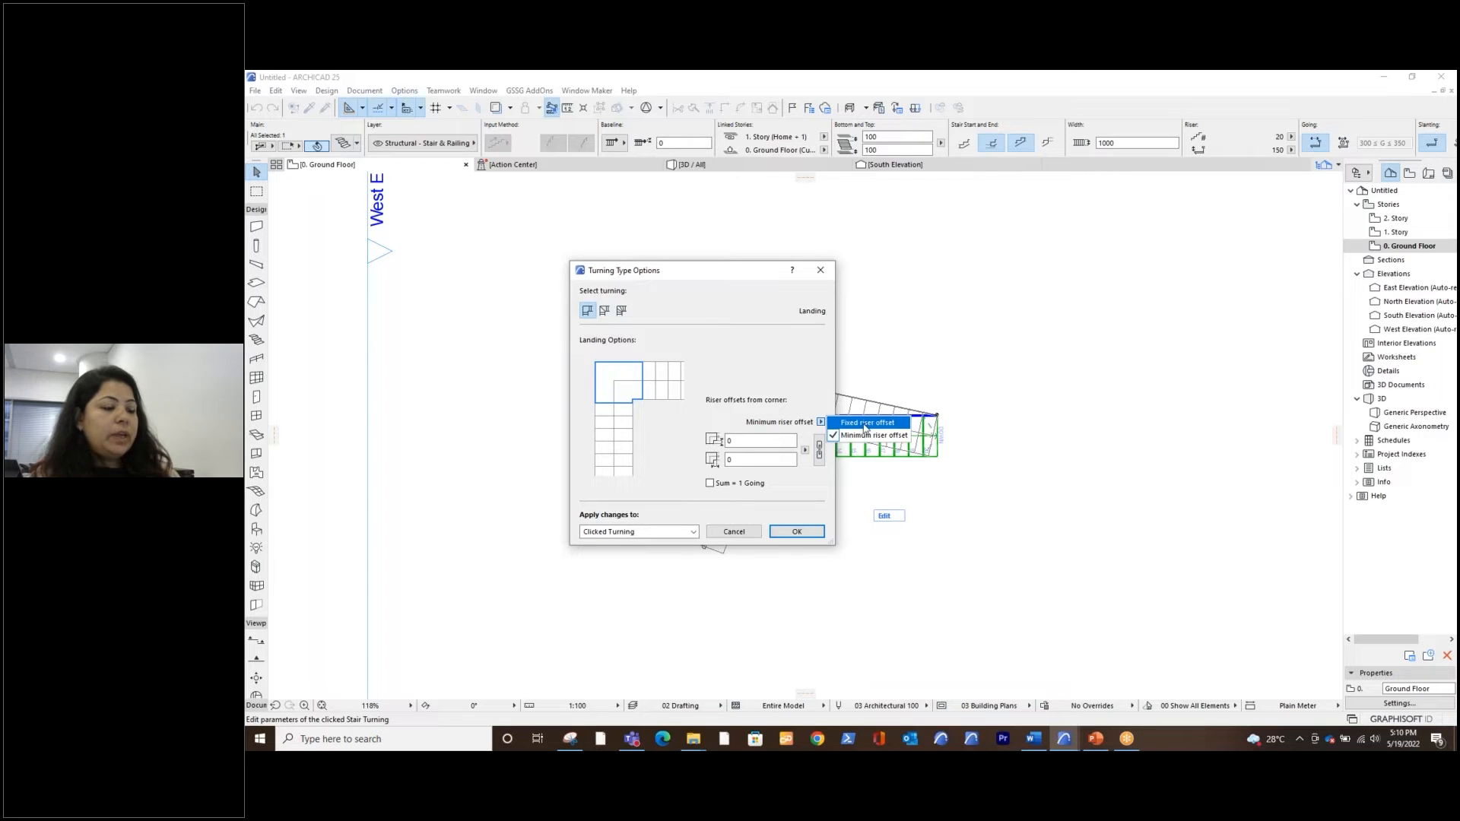
pyautogui.click(865, 424)
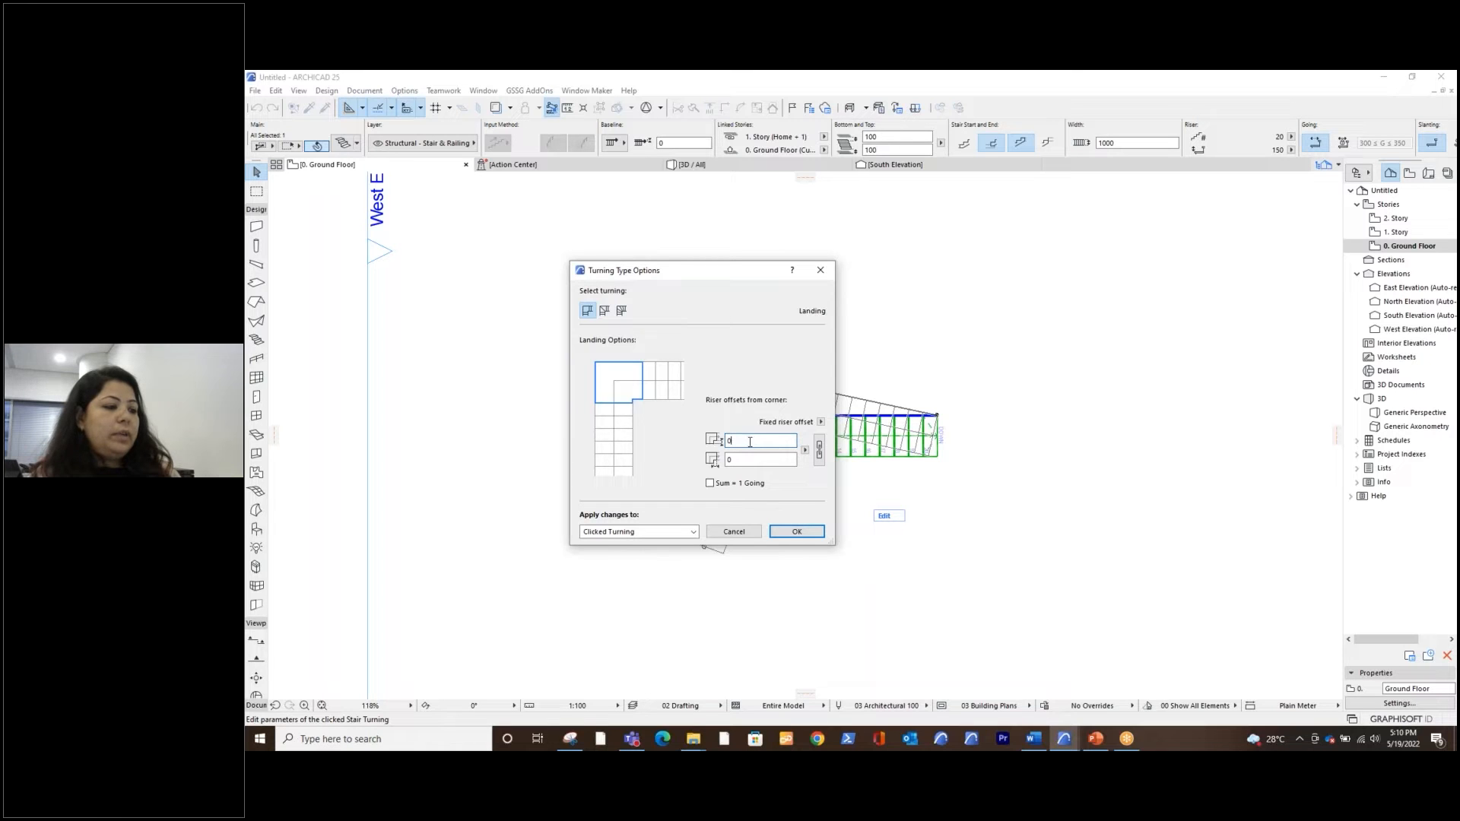
# Change the corner turning to Winder with Equal Angles, divided by a fixed number of 3 goings
pyautogui.click(604, 311)
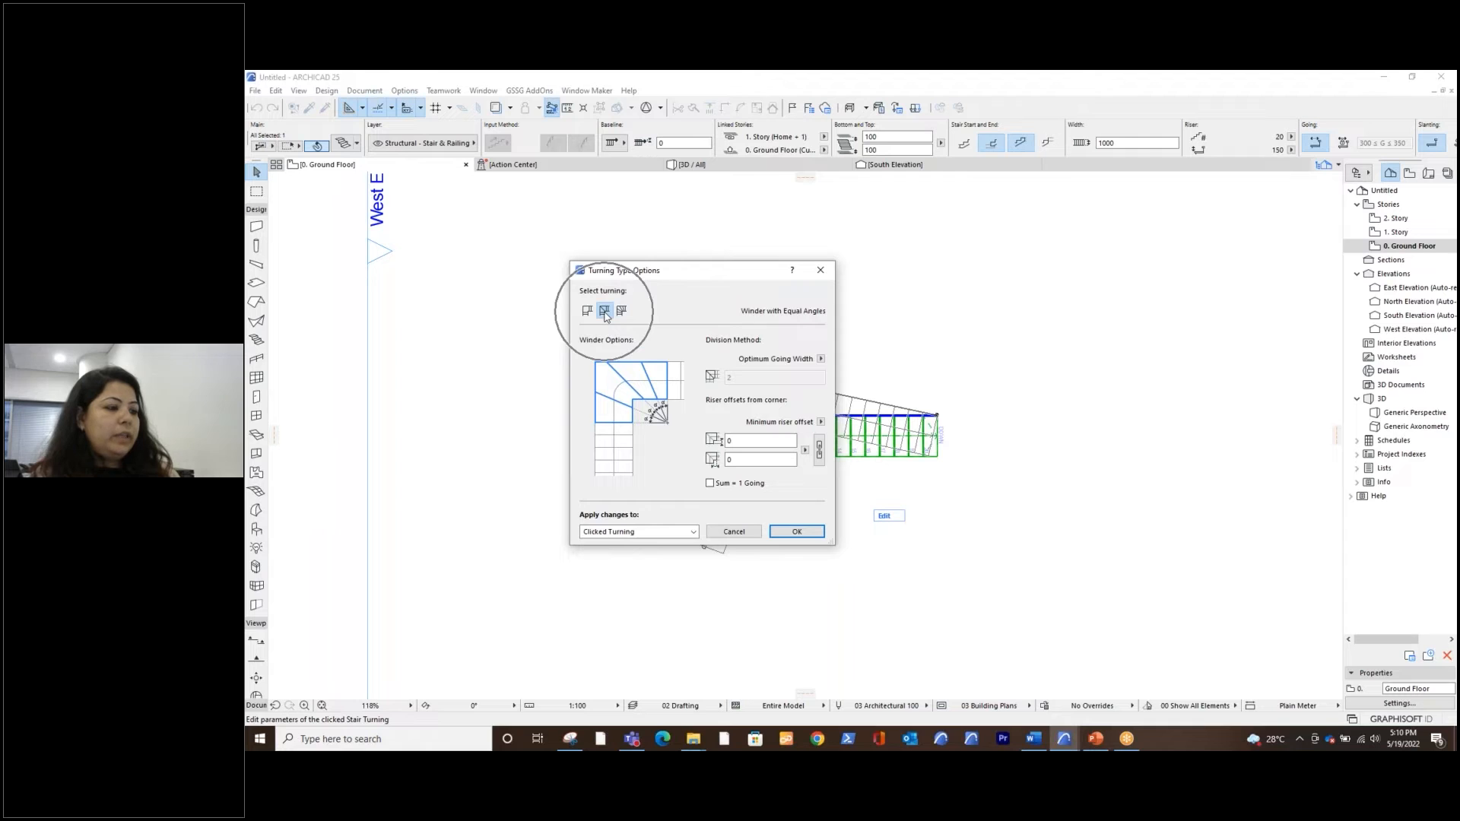
pyautogui.click(821, 360)
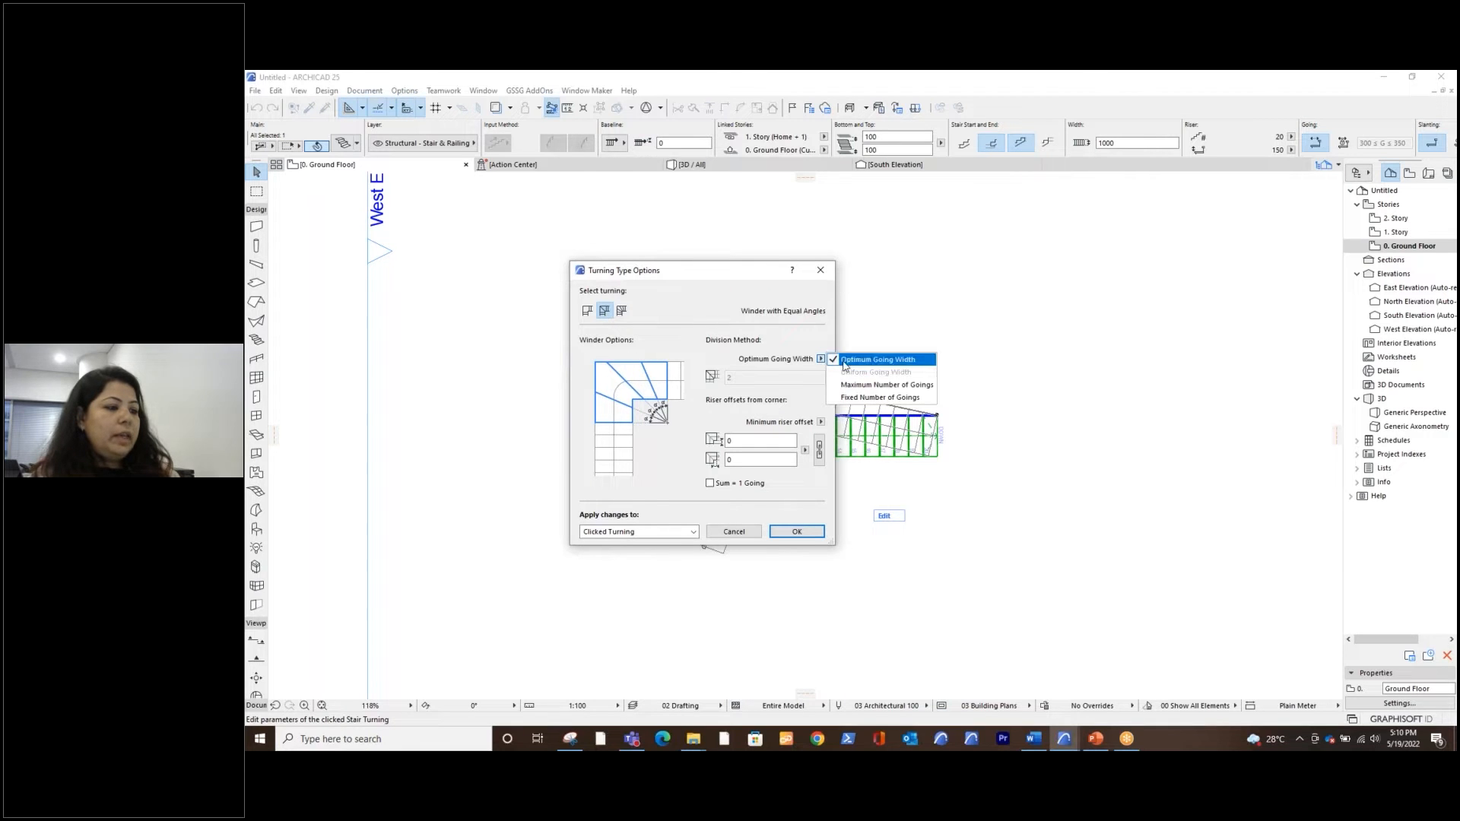
pyautogui.click(864, 398)
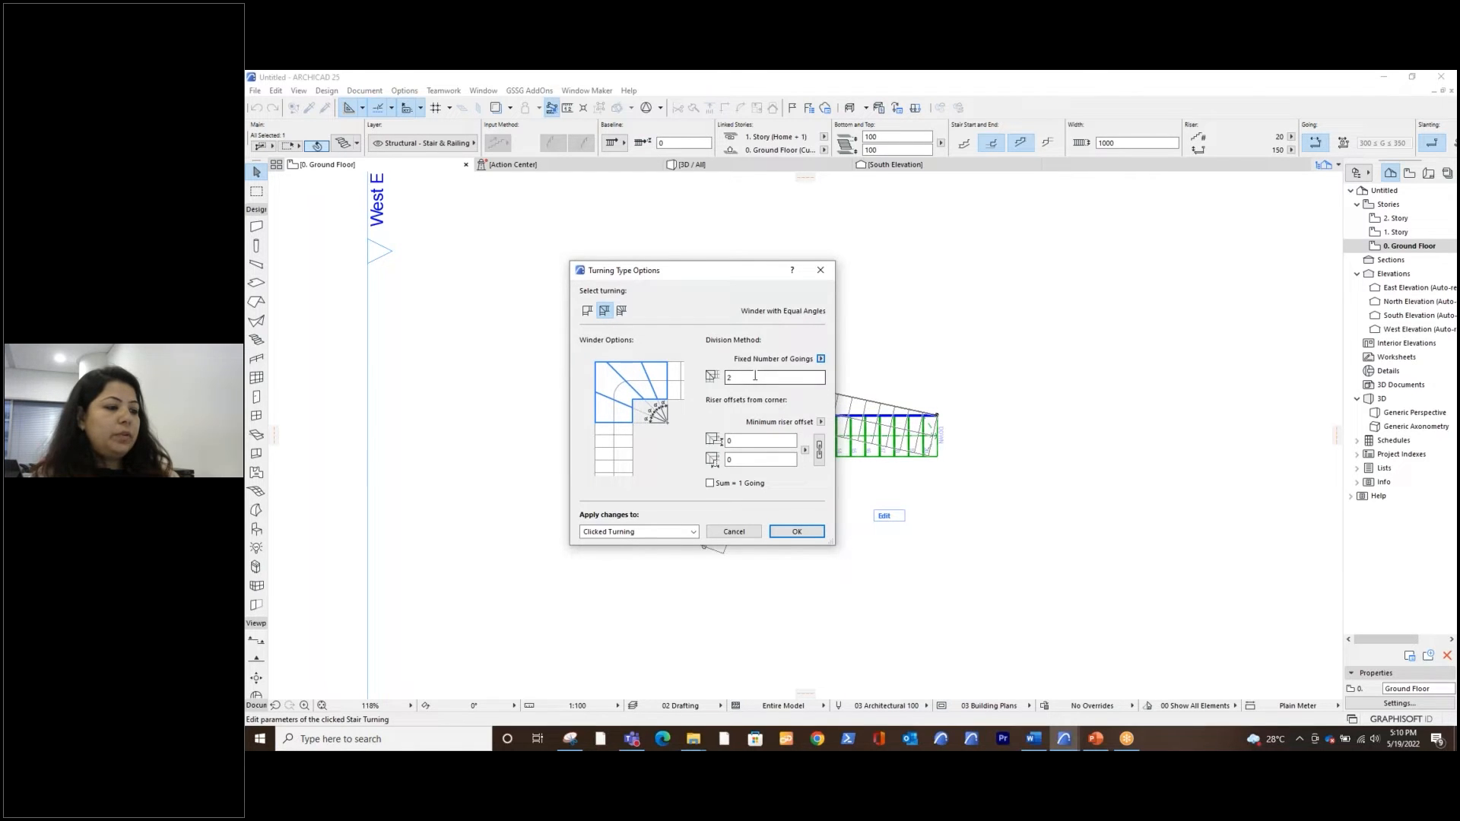
pyautogui.write('3')
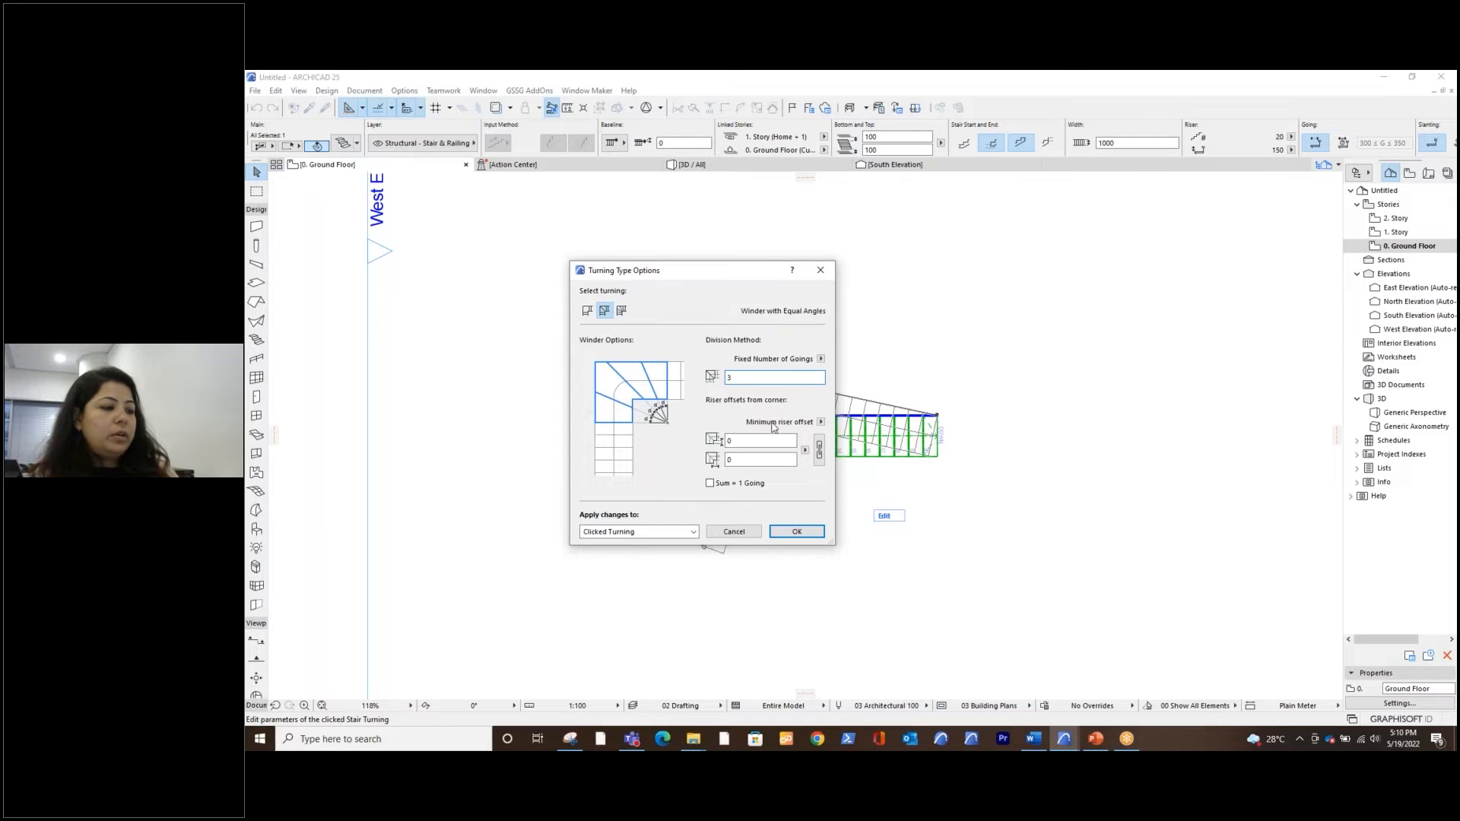
# Give the winder fixed riser offsets of 300 from the corner on both sides and apply them to the clicked turning
pyautogui.click(819, 423)
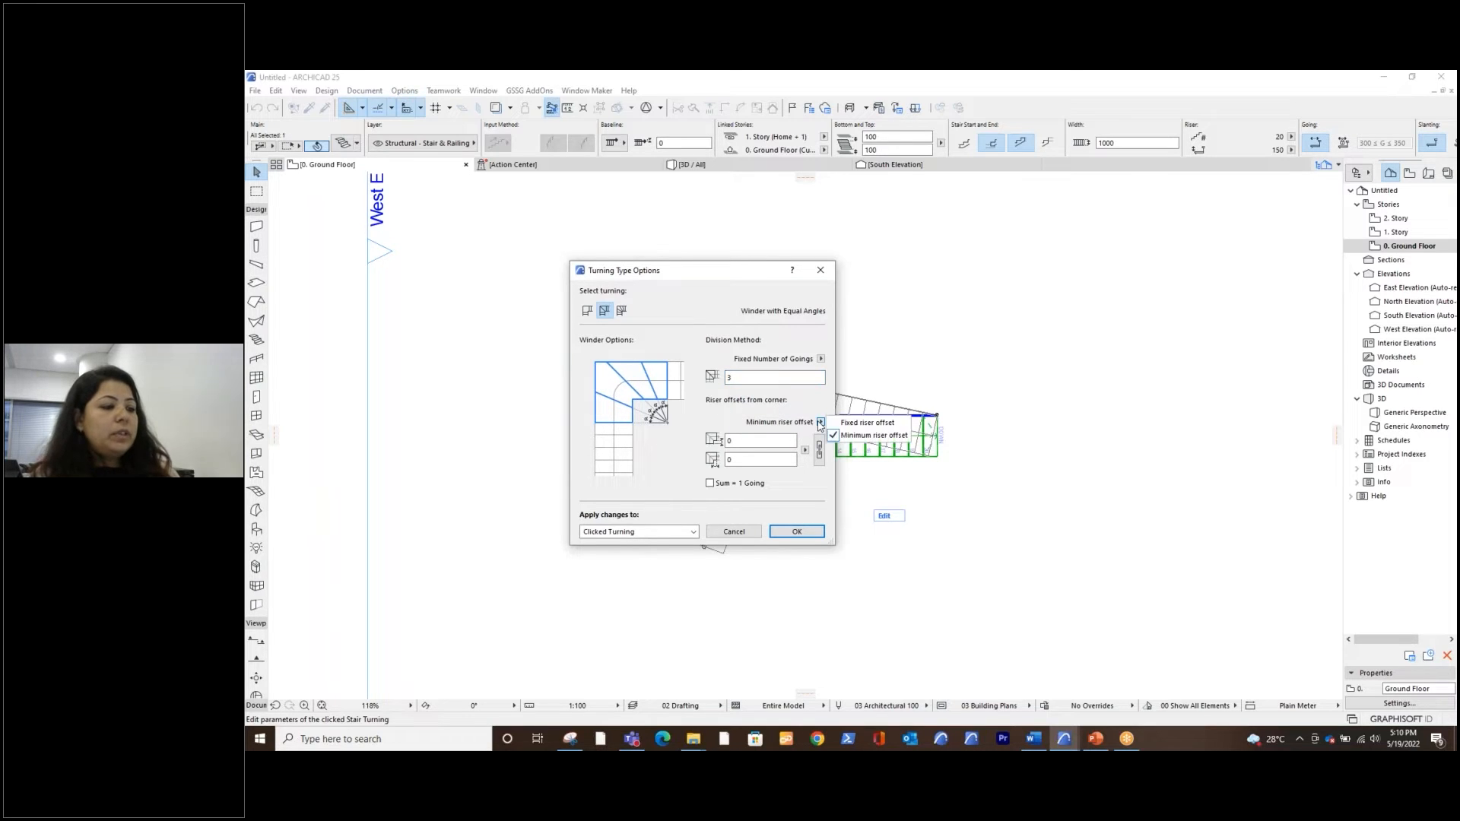
pyautogui.click(861, 425)
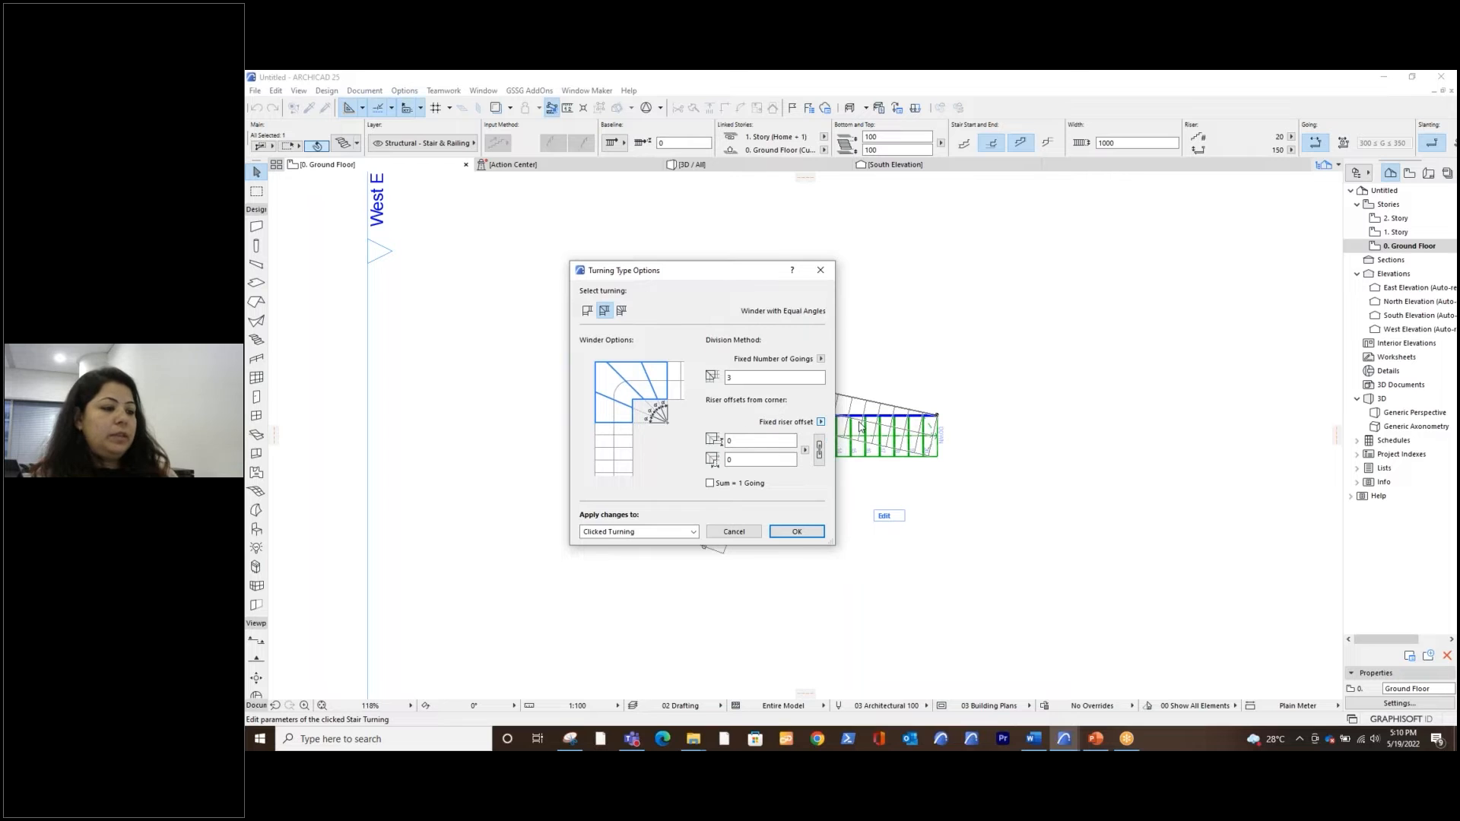
pyautogui.doubleClick(732, 440)
pyautogui.write('300')
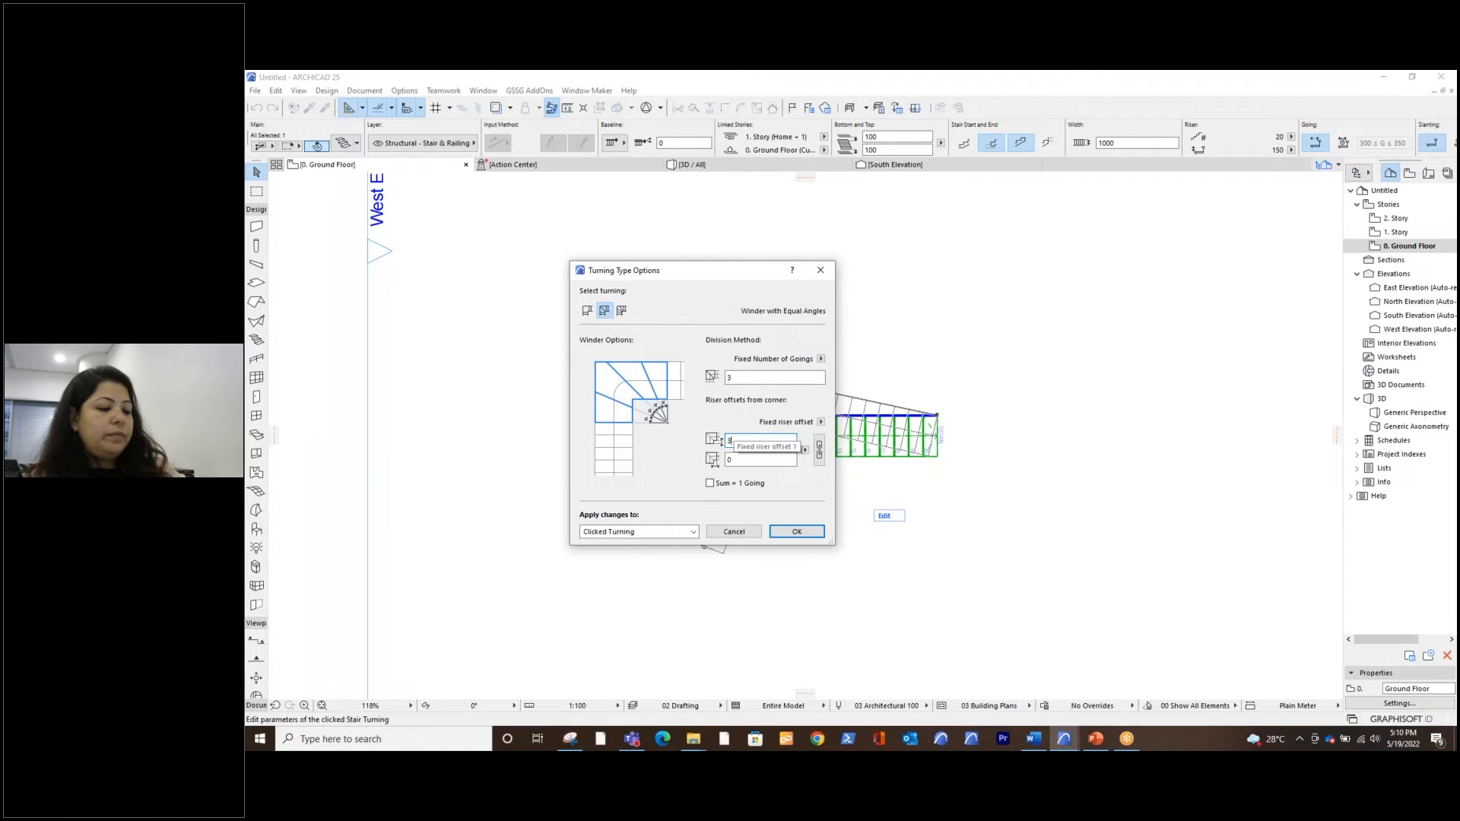
pyautogui.click(744, 458)
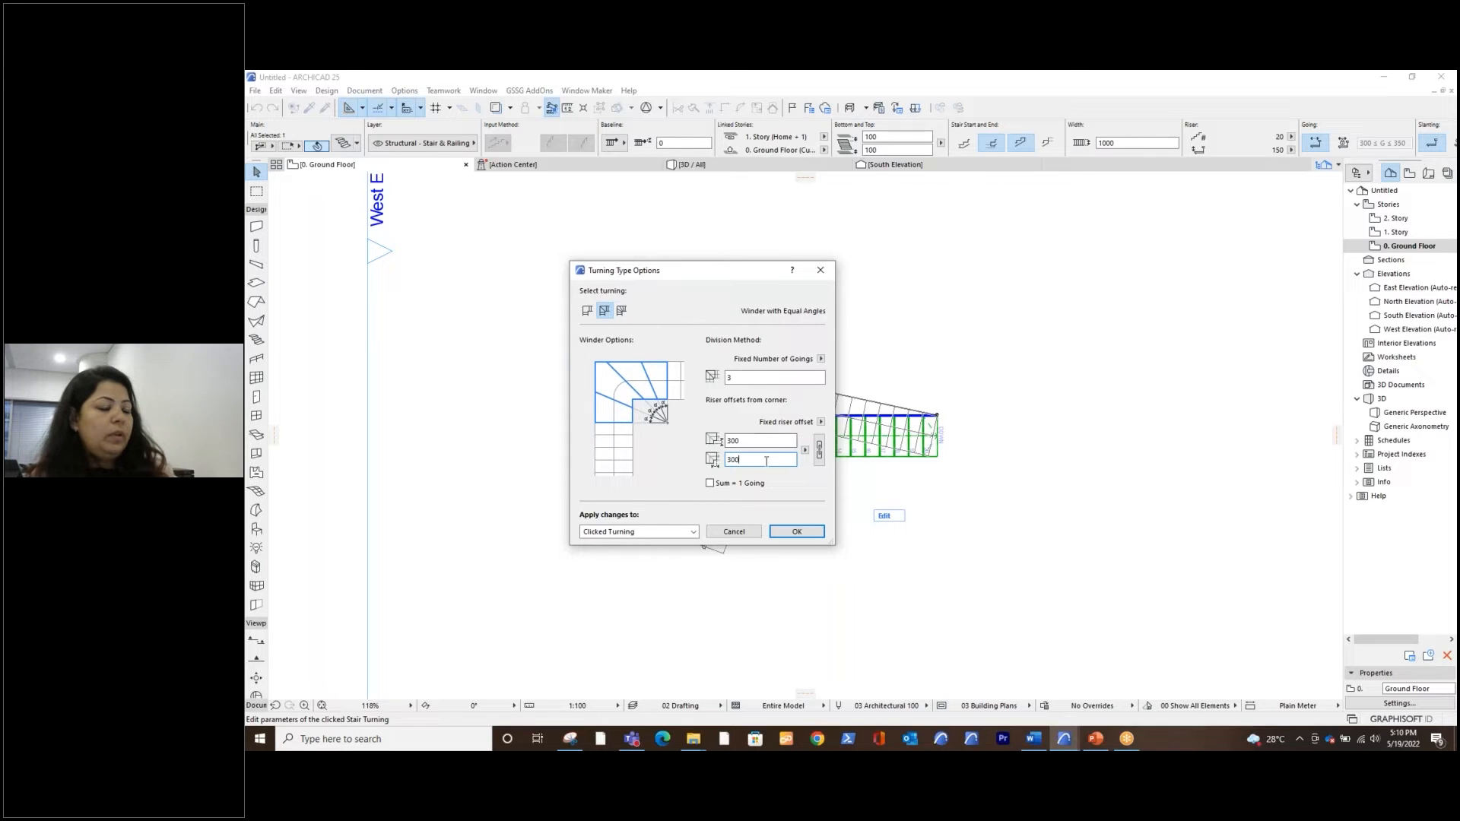
pyautogui.click(796, 531)
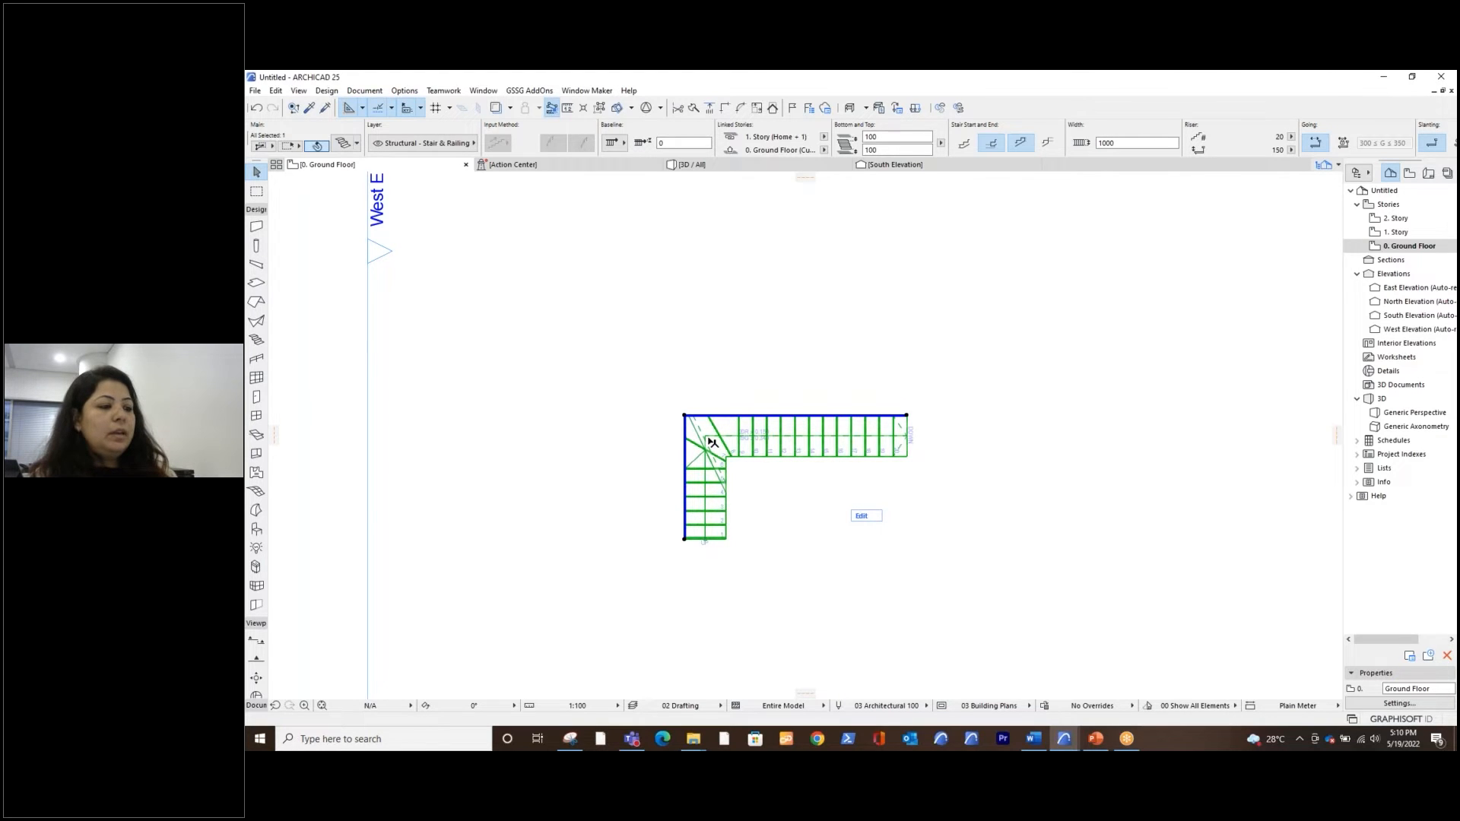
pyautogui.scroll(5, 749, 441)
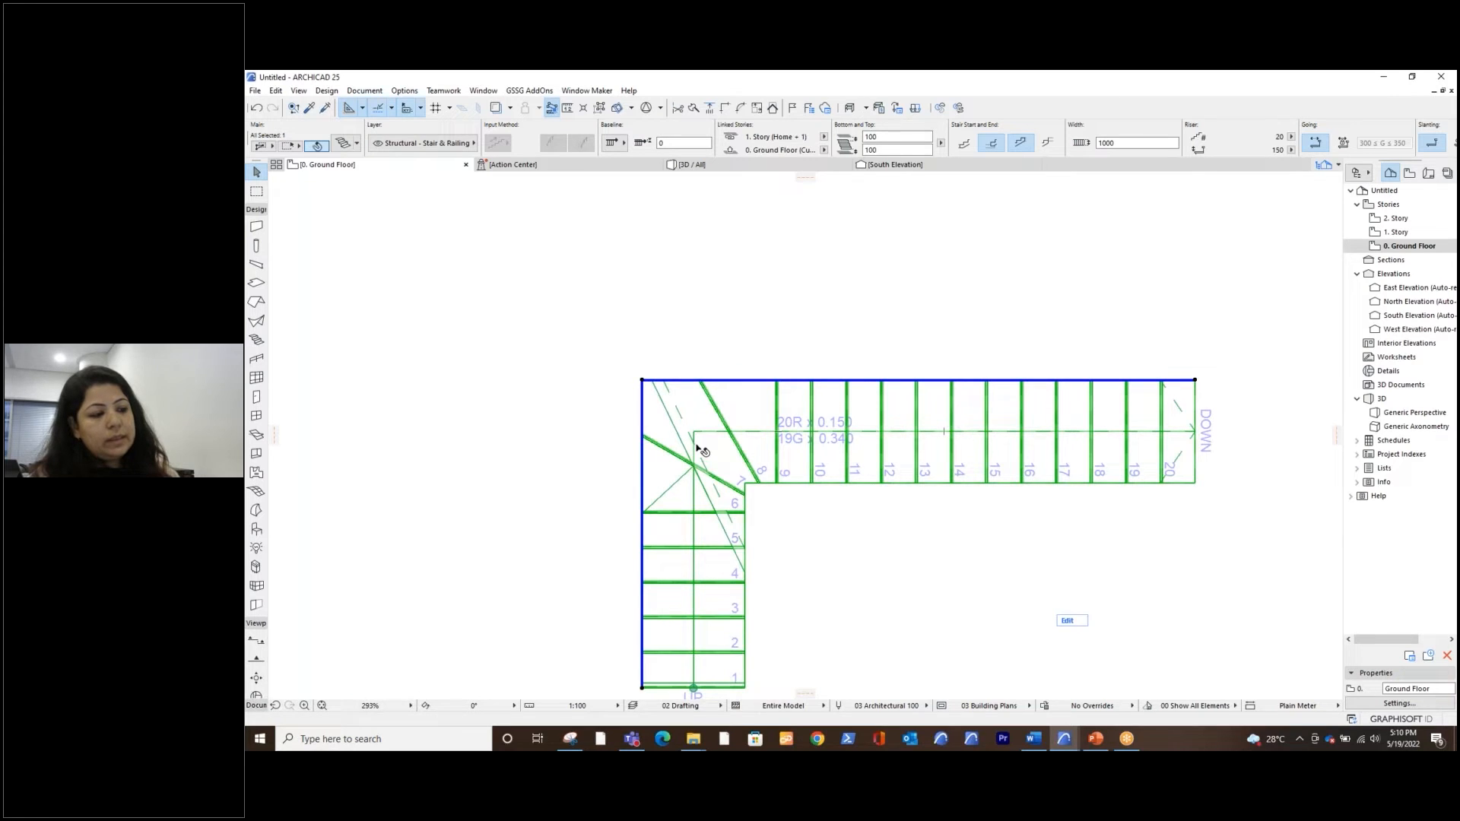
pyautogui.click(705, 465)
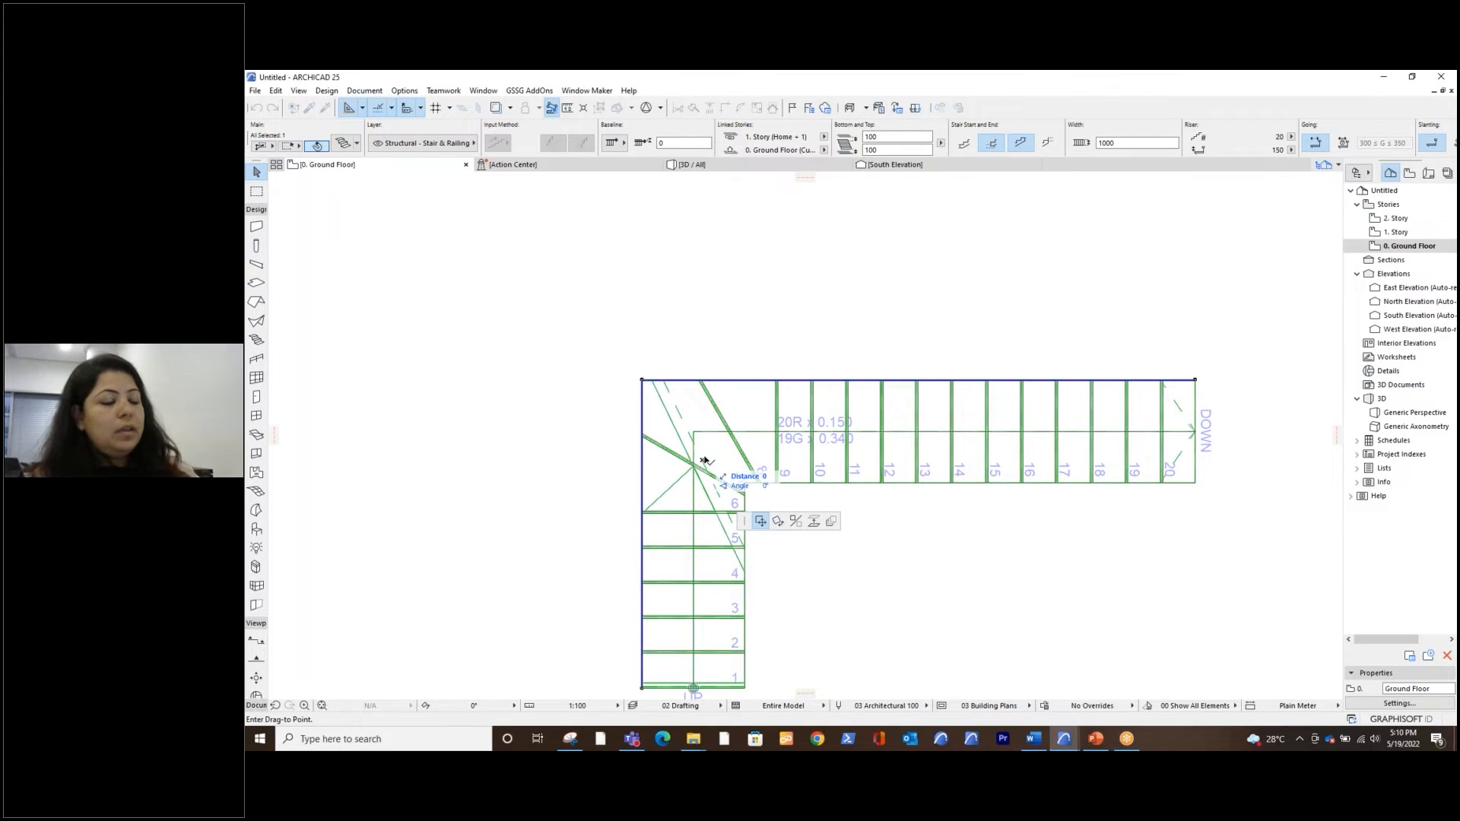
pyautogui.click(704, 461)
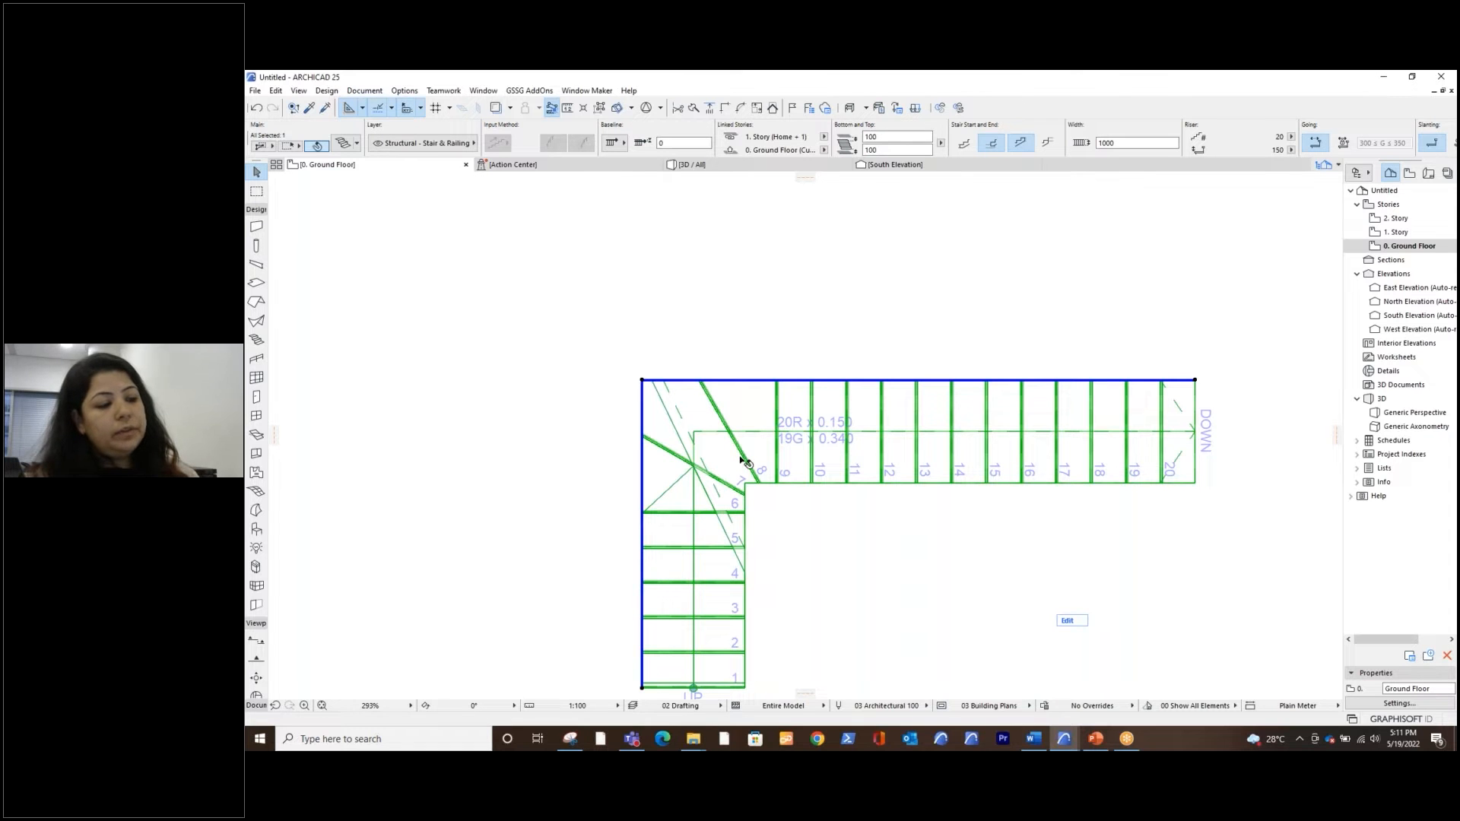
# Deselect the L-shaped stair with the edited winder corner
pyautogui.scroll(-2, 747, 495)
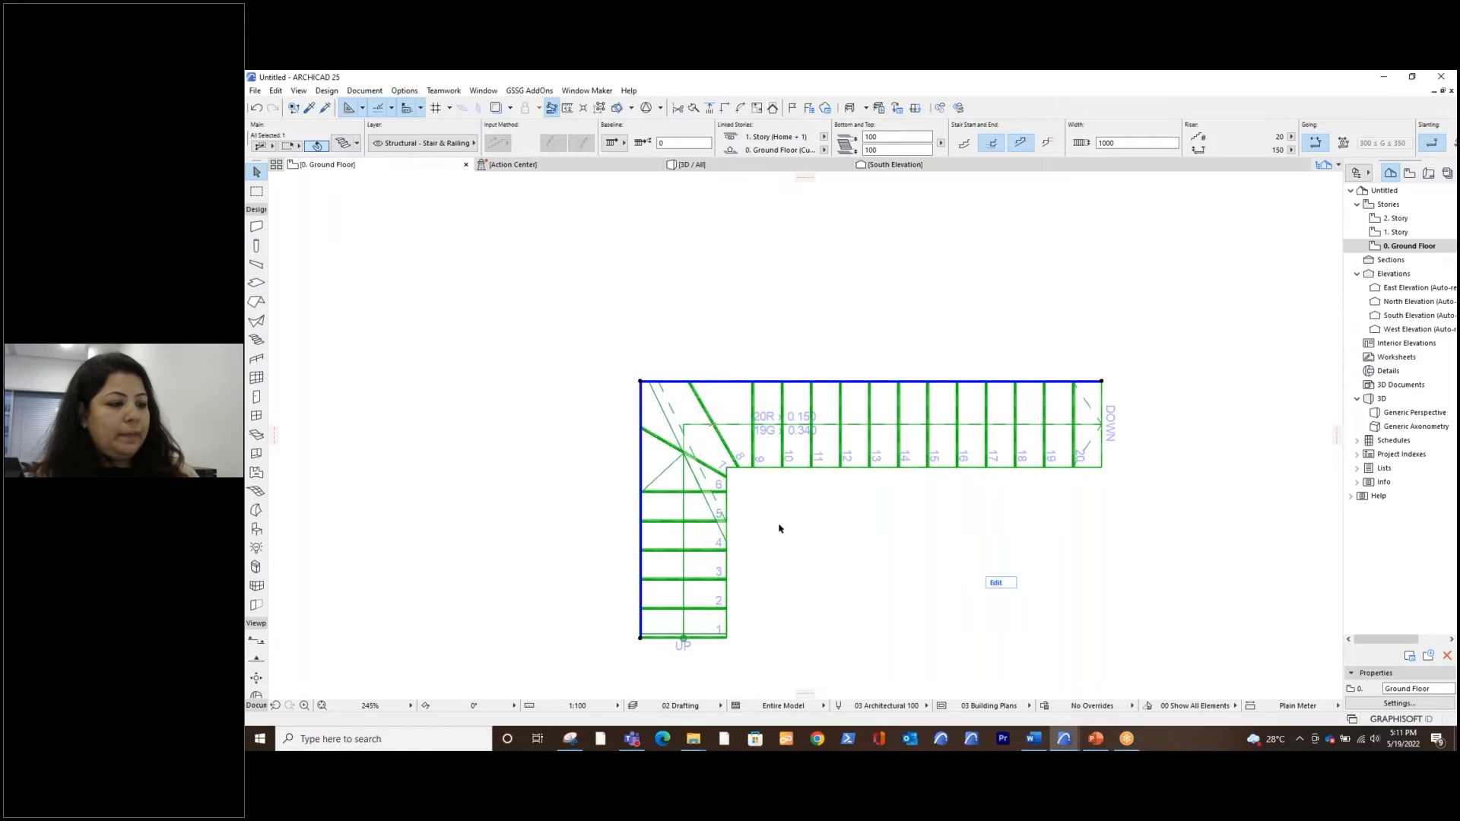
pyautogui.scroll(-2, 779, 526)
pyautogui.moveTo(779, 526); pyautogui.dragTo(728, 495, button='middle')
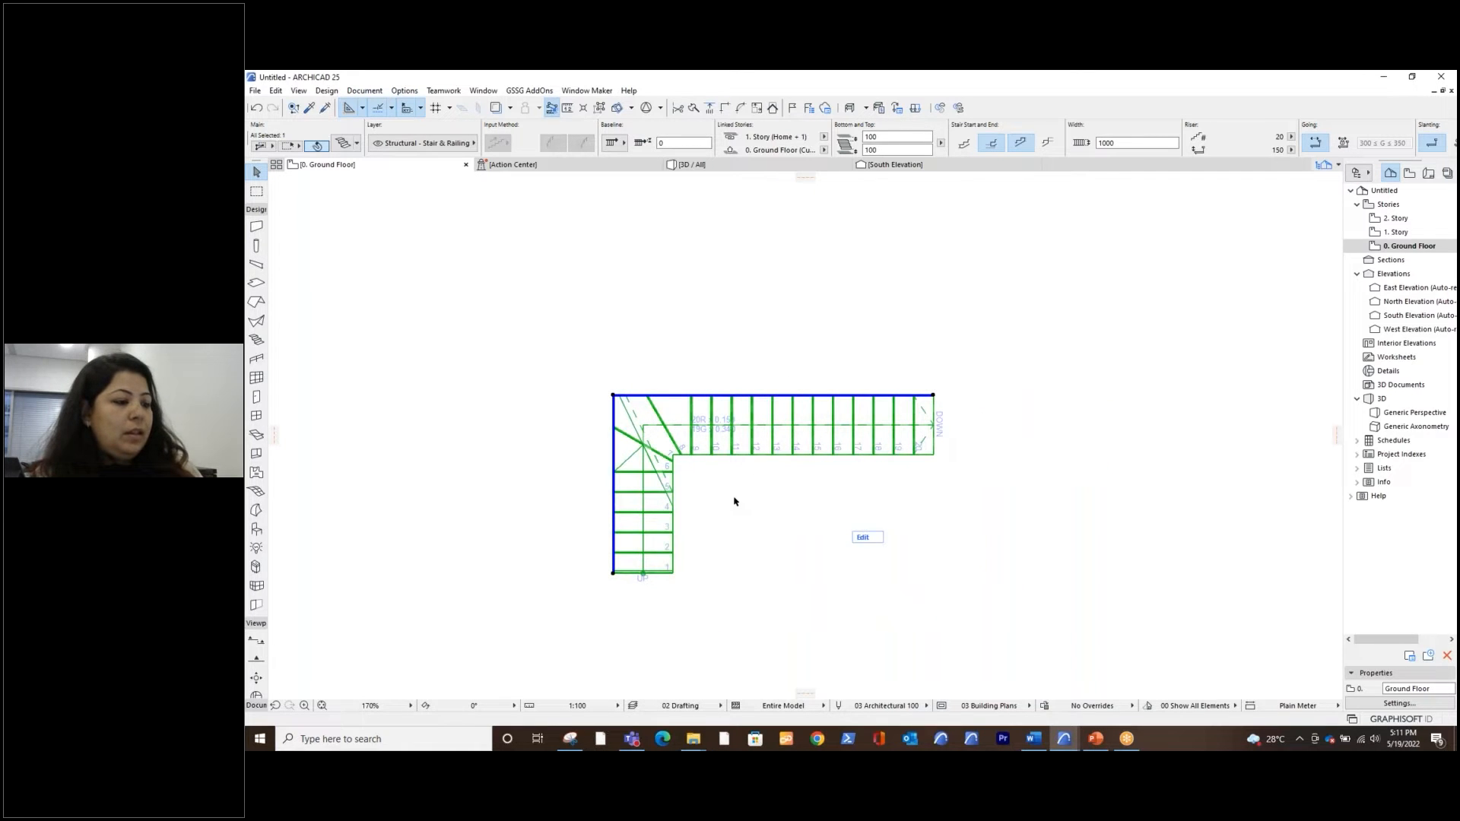
pyautogui.moveTo(738, 501); pyautogui.dragTo(728, 494, button='middle')
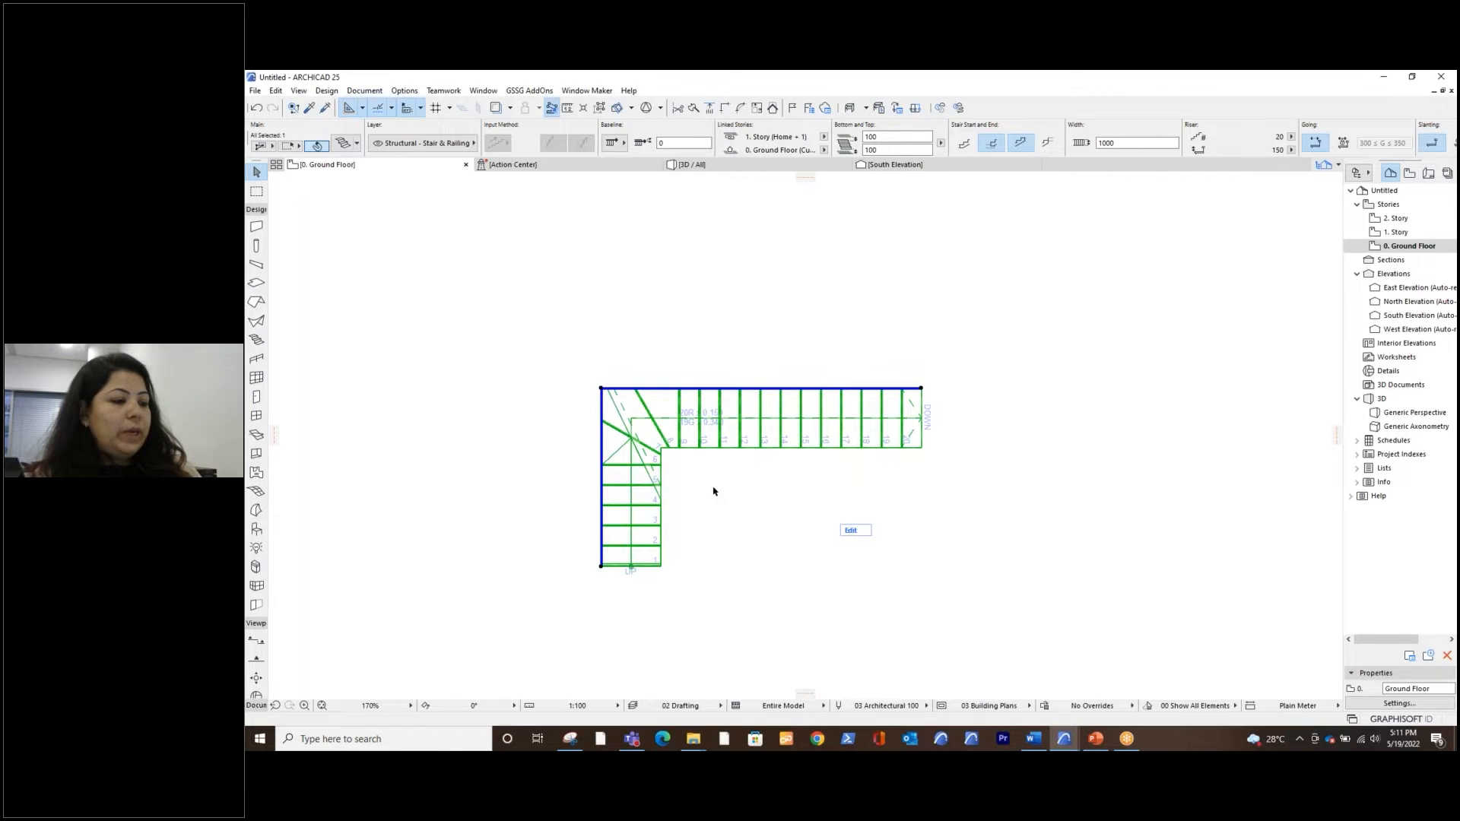
pyautogui.scroll(-3, 713, 491)
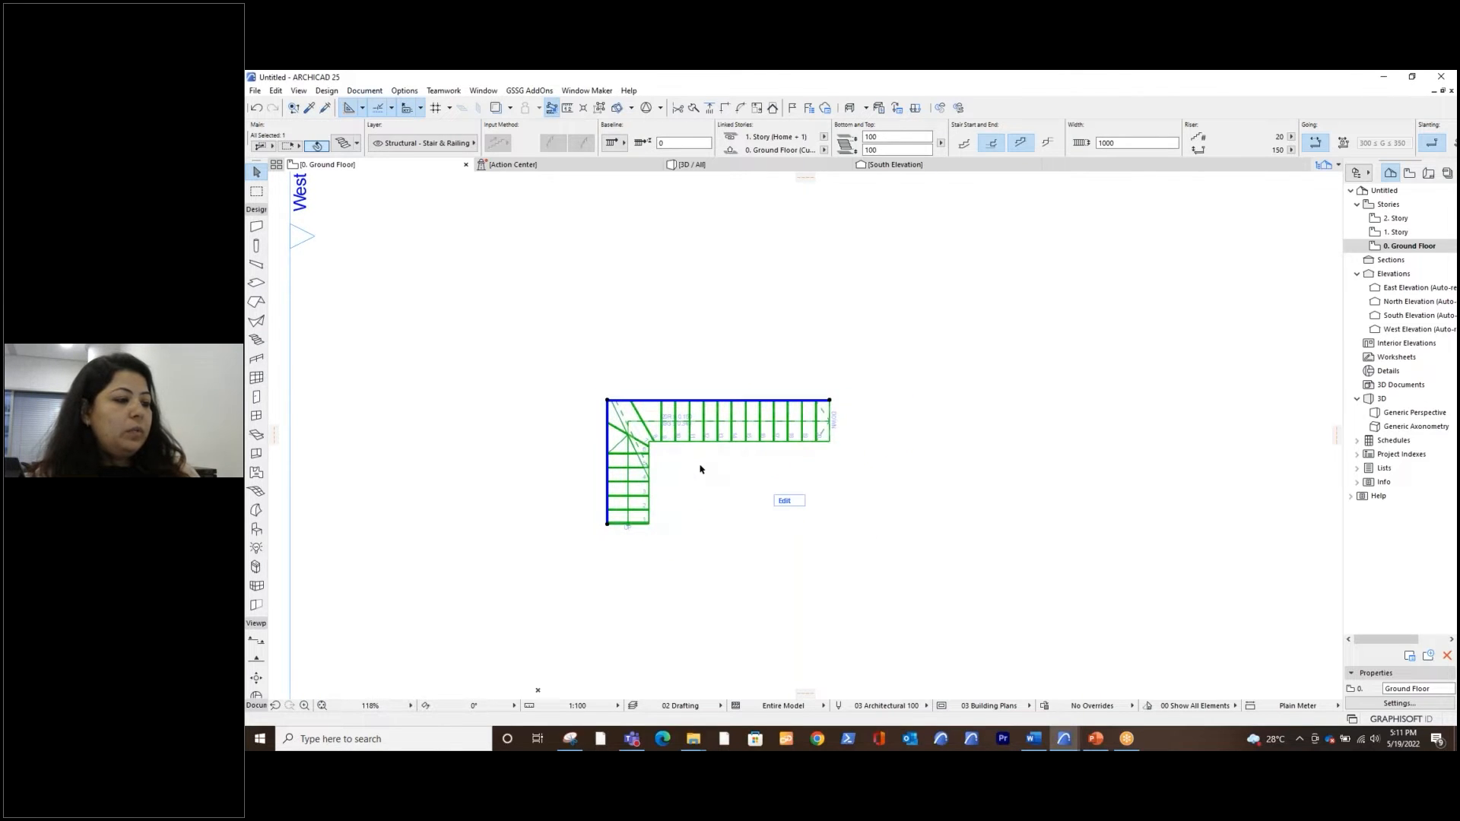
pyautogui.moveTo(718, 470); pyautogui.dragTo(697, 460, button='middle')
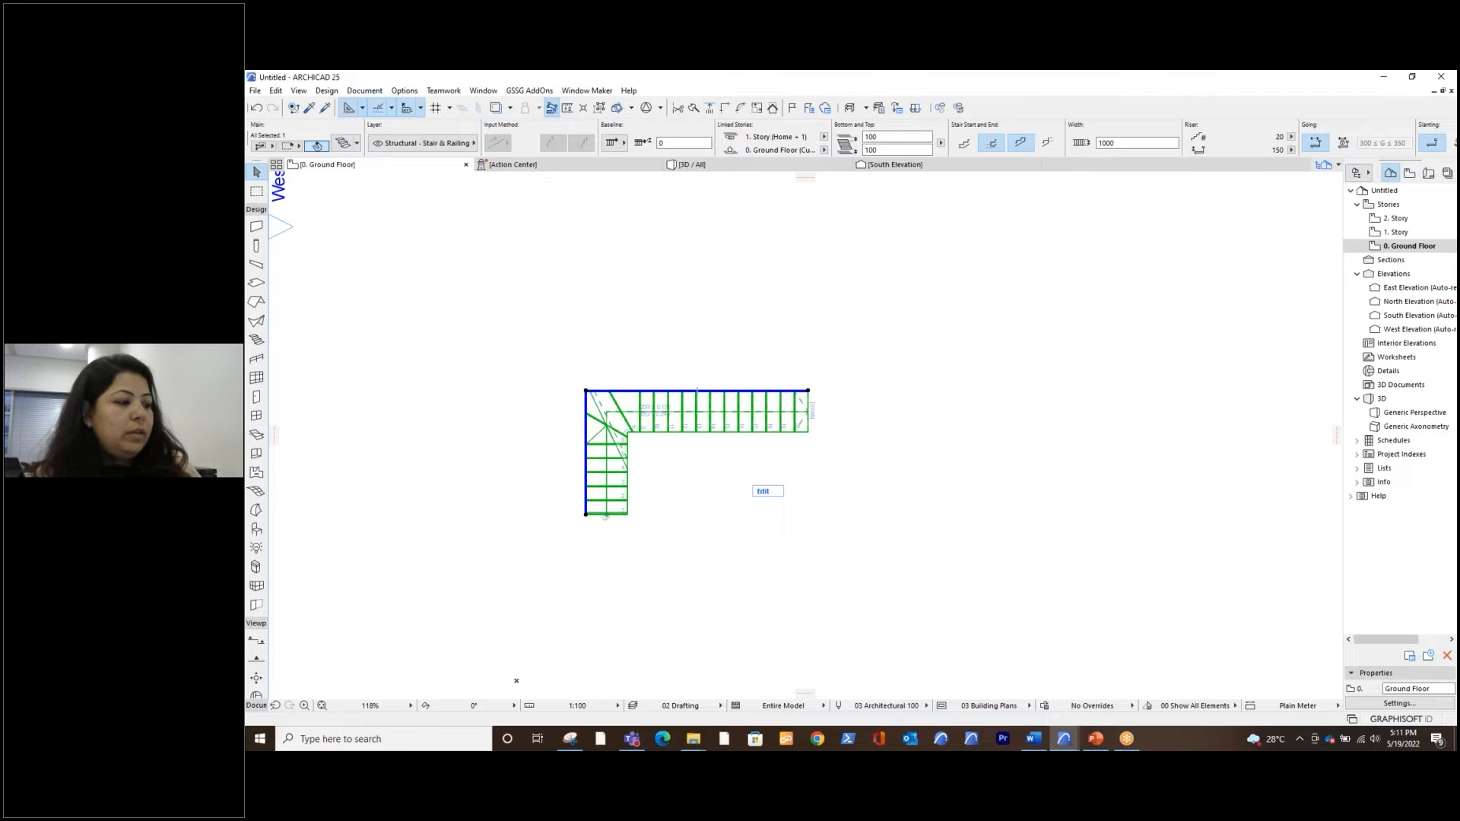
pyautogui.click(621, 369)
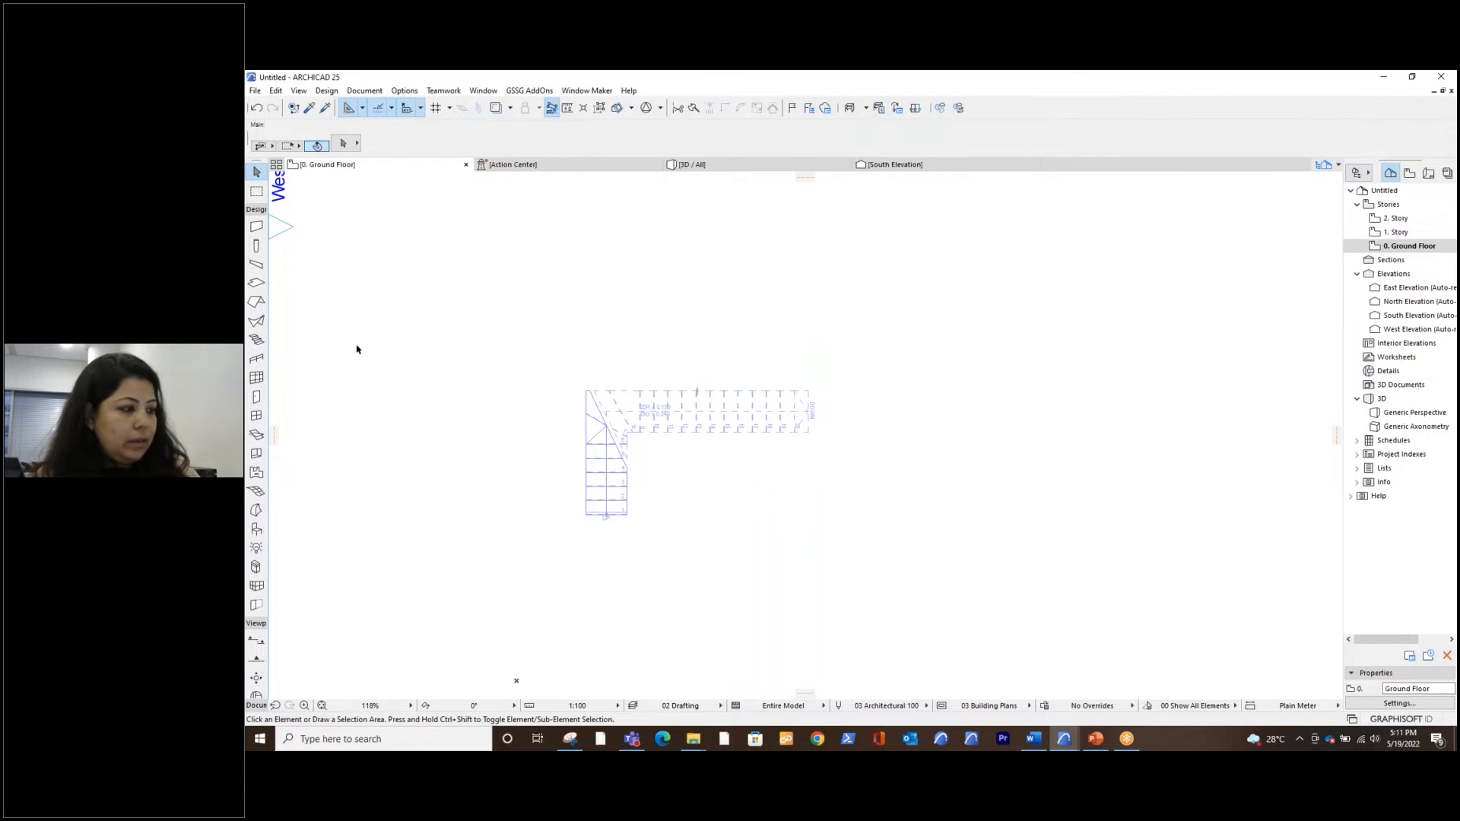
# Start a new stair beside the existing one with a straight vertical first flight about 3200 mm long
pyautogui.click(256, 342)
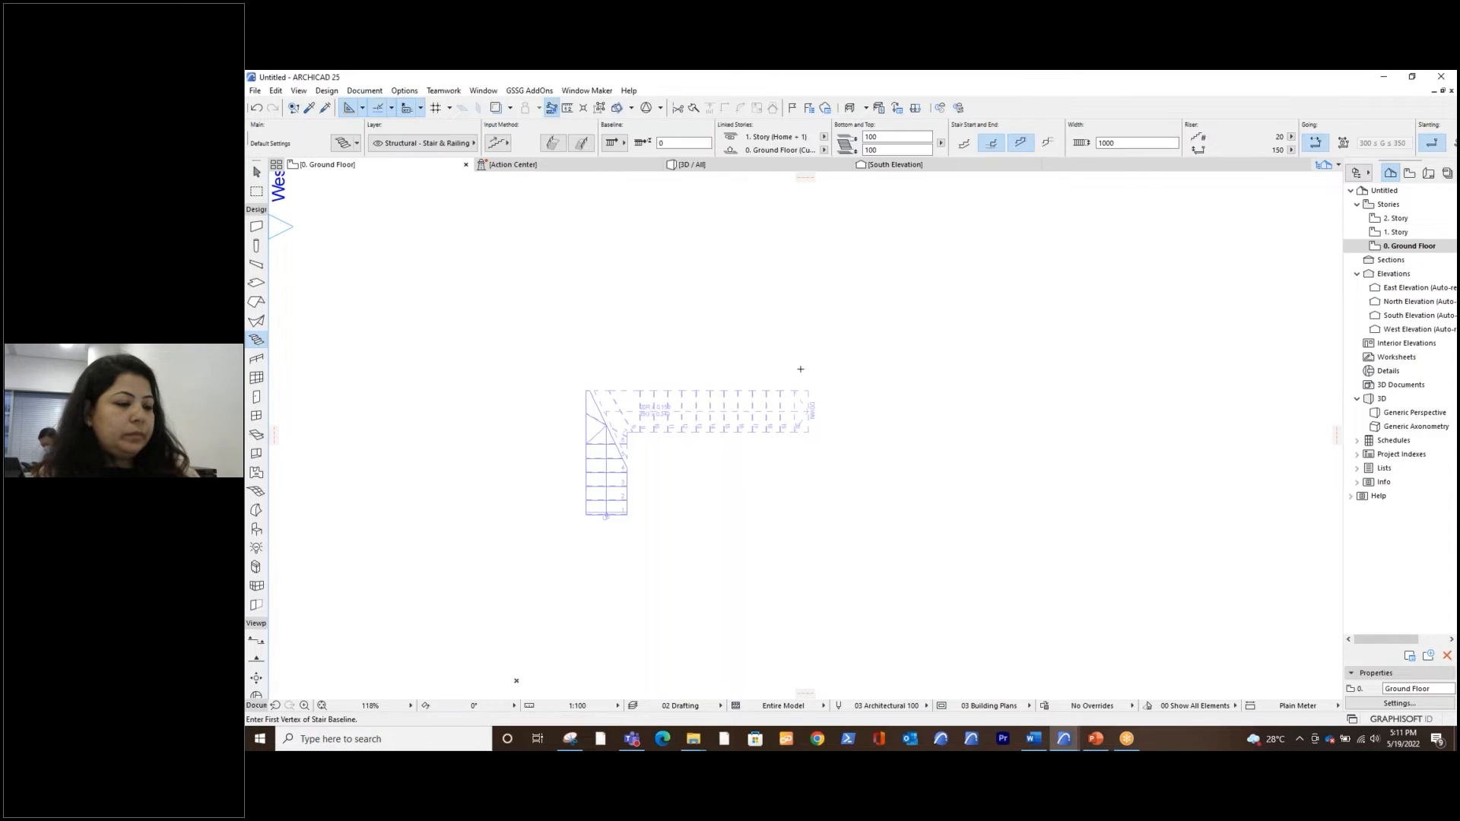
pyautogui.moveTo(941, 463); pyautogui.dragTo(712, 449, button='middle')
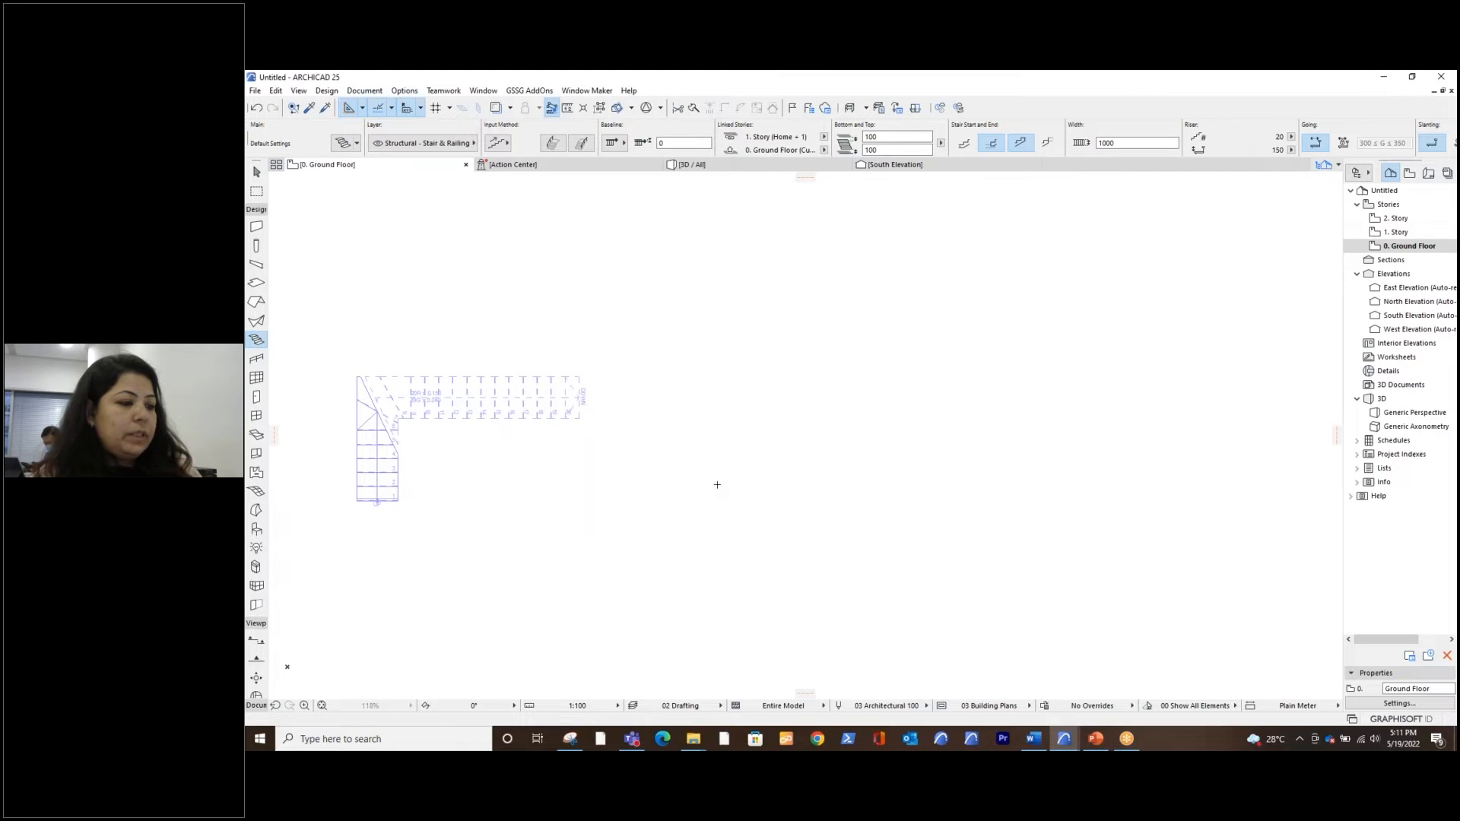
pyautogui.click(717, 483)
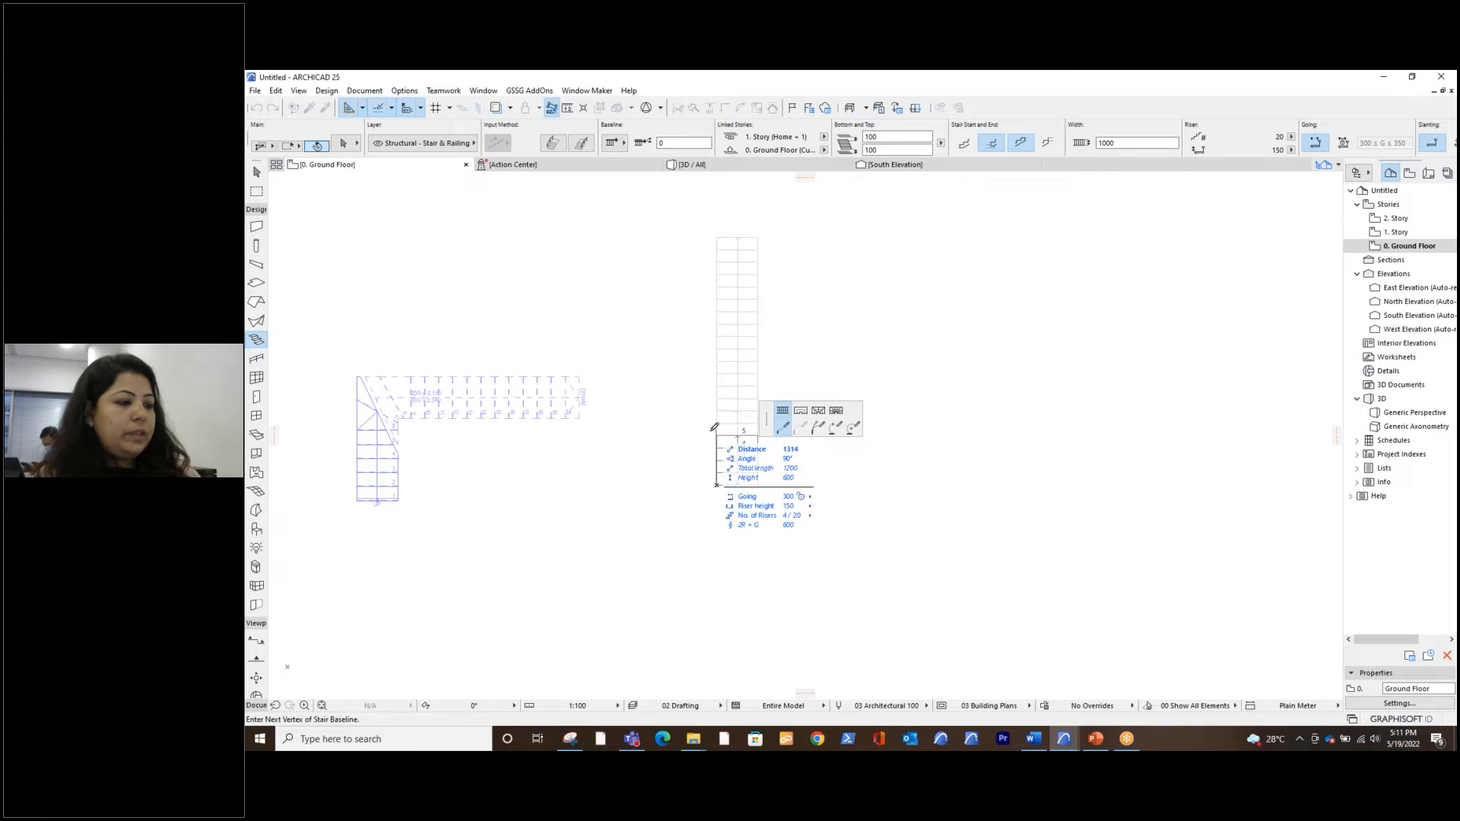
pyautogui.click(738, 351)
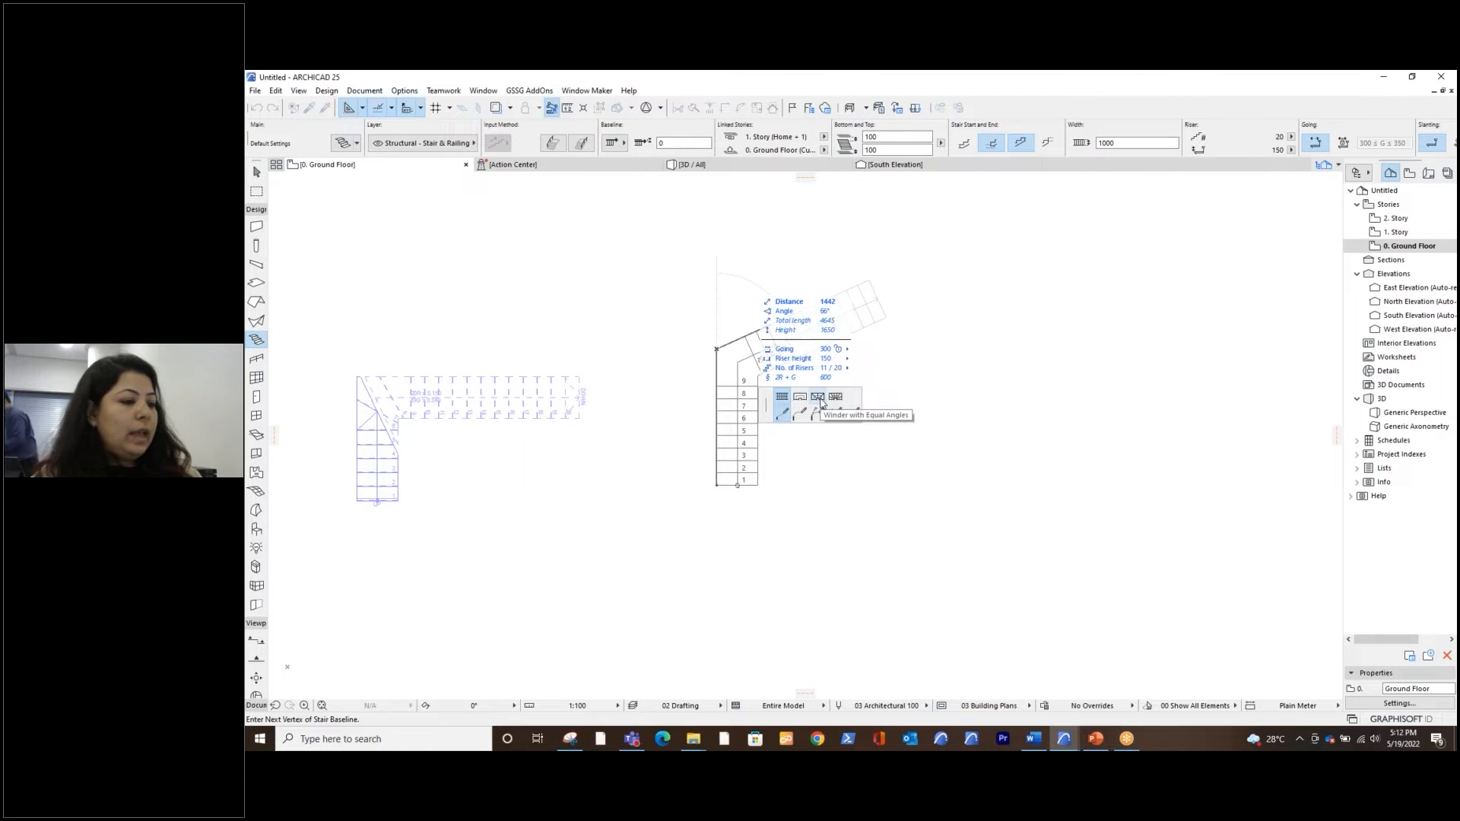
# Continue the stair with a Winder with Equal Goings as an arc by centerpoint, with a 1300 radius and a 90° turn
pyautogui.click(820, 399)
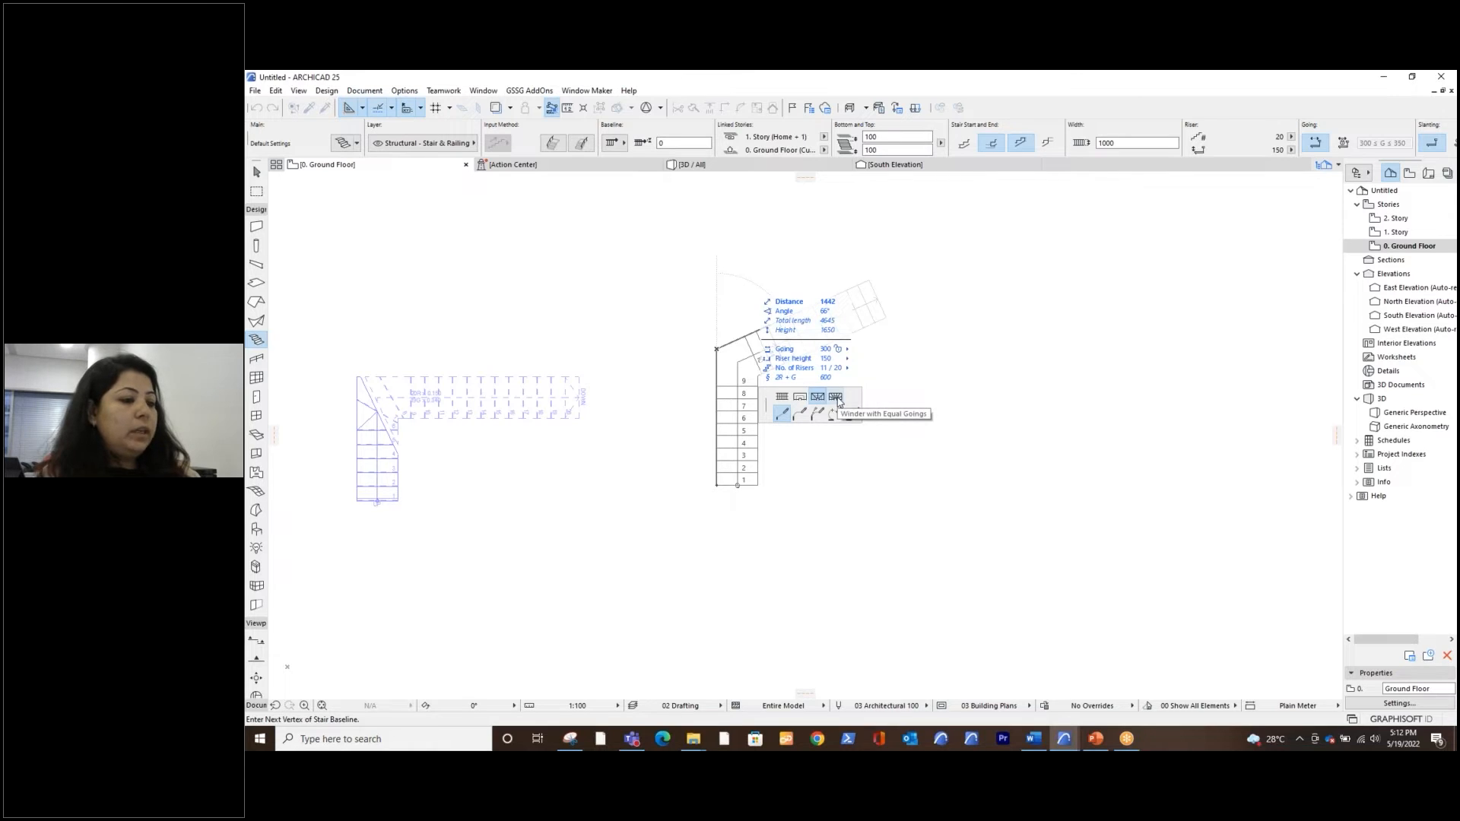
pyautogui.click(837, 400)
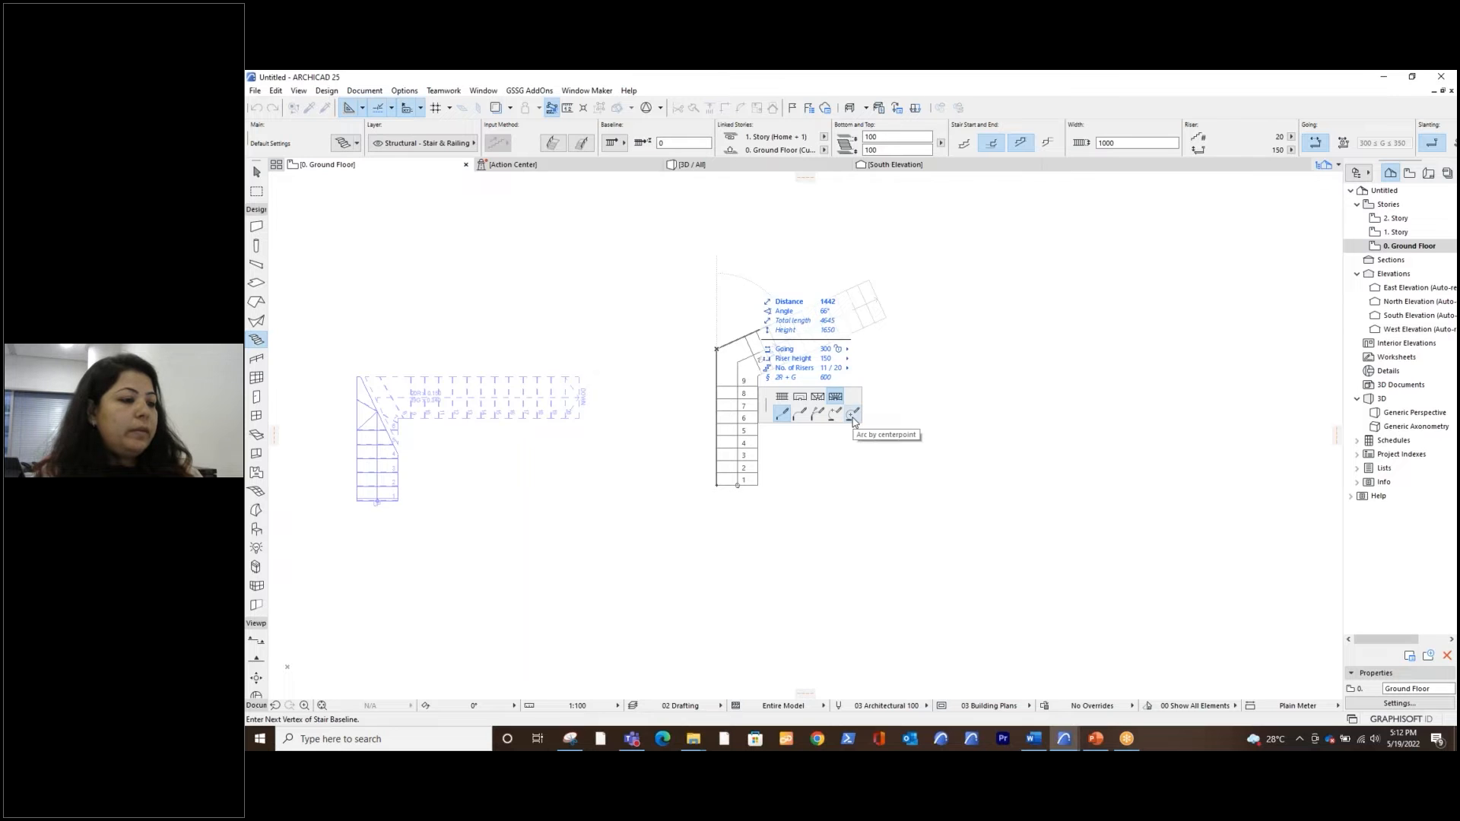
pyautogui.press('ctrl')
pyautogui.press('ctrl')
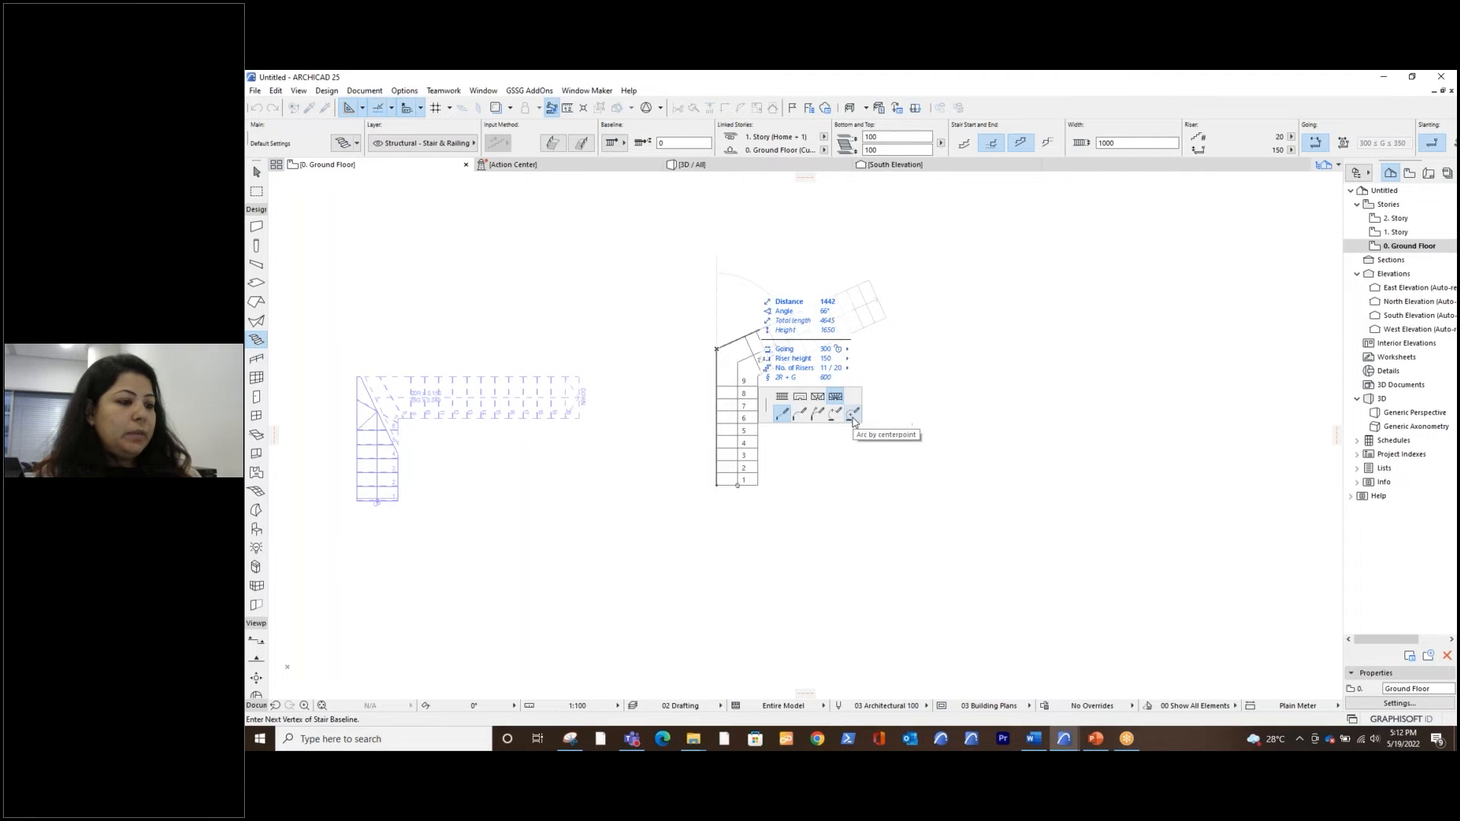
pyautogui.click(852, 418)
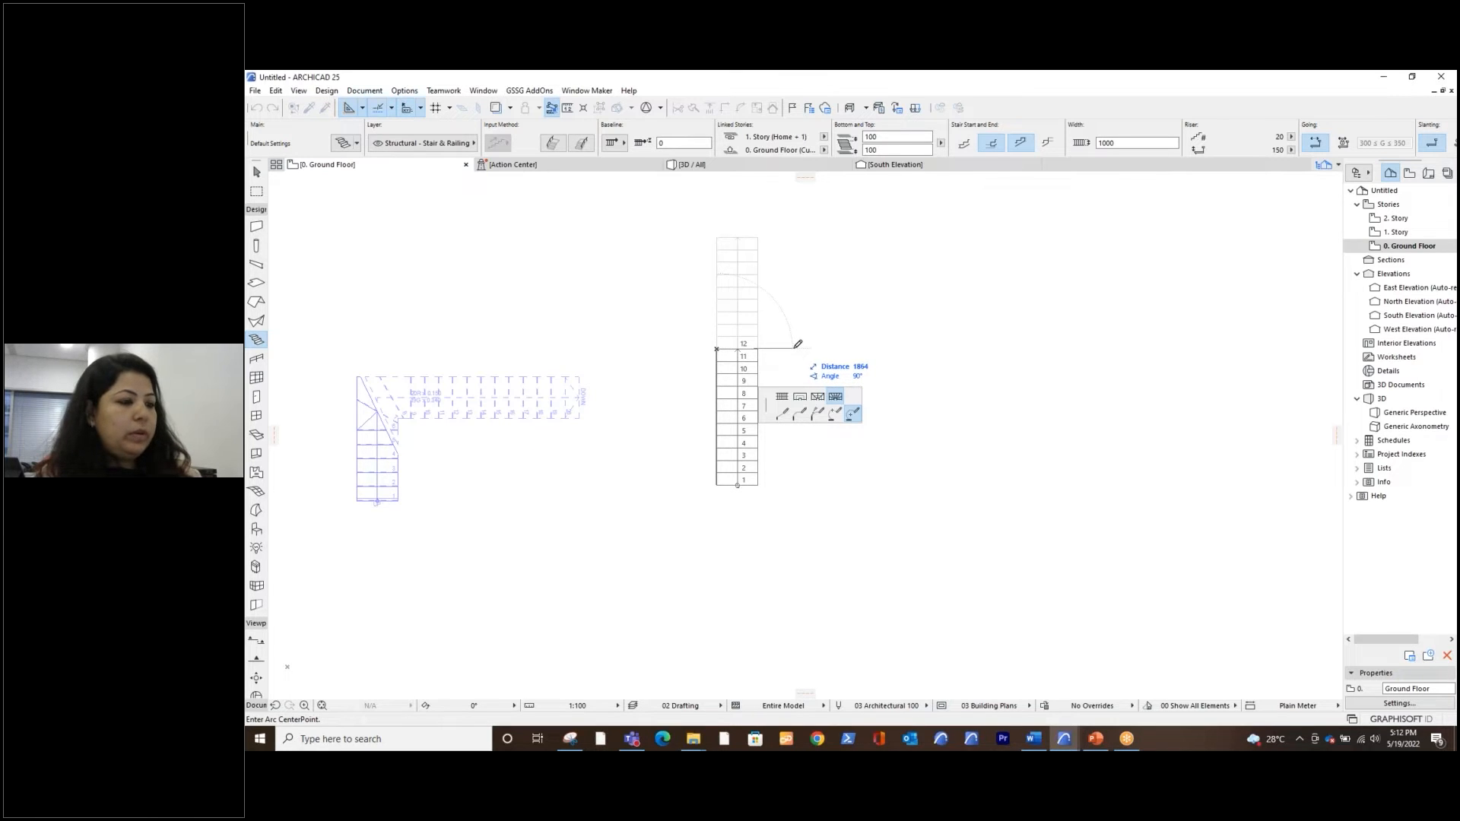
pyautogui.write('1300')
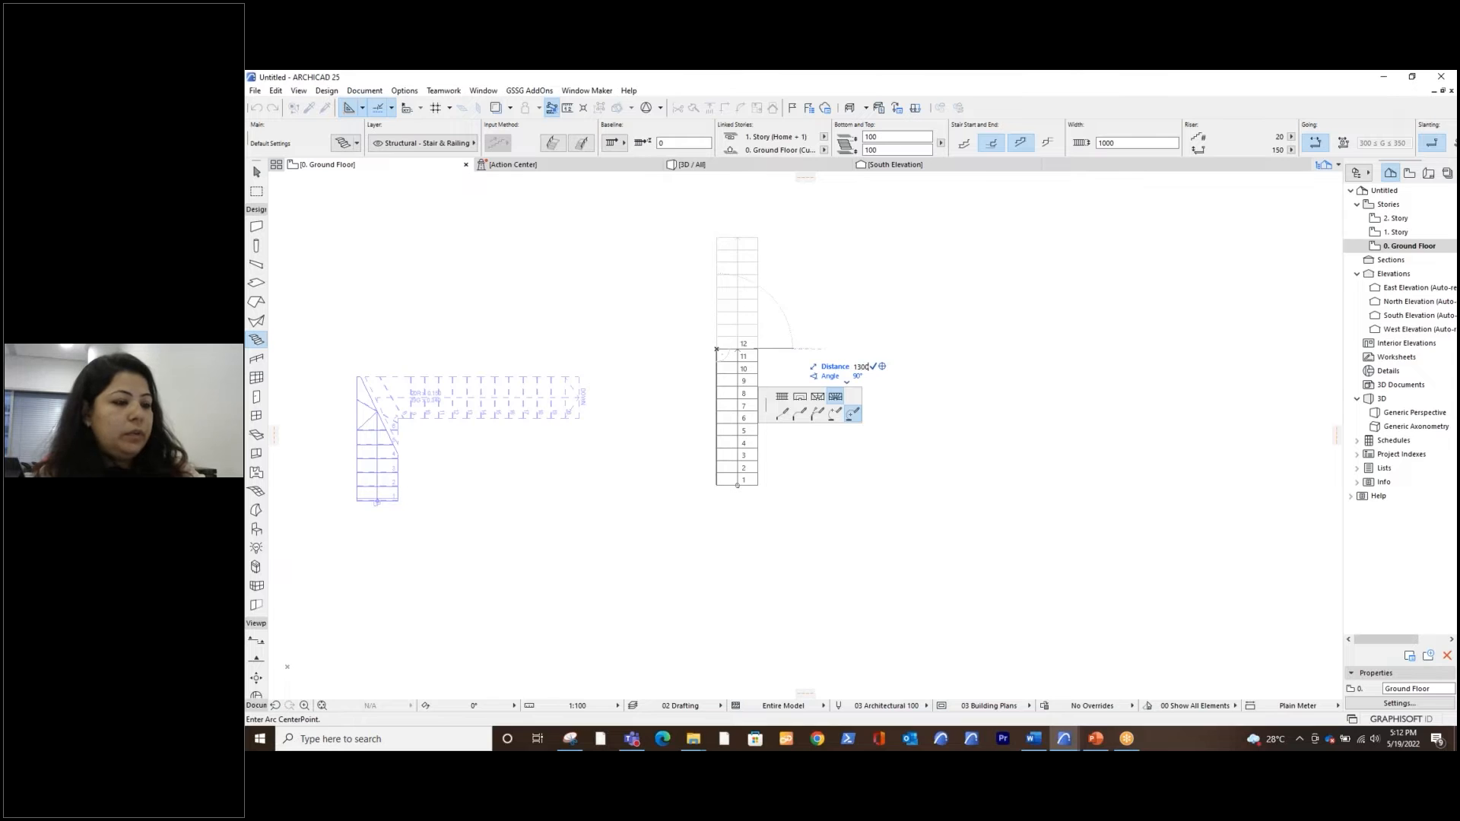
pyautogui.press('Return')
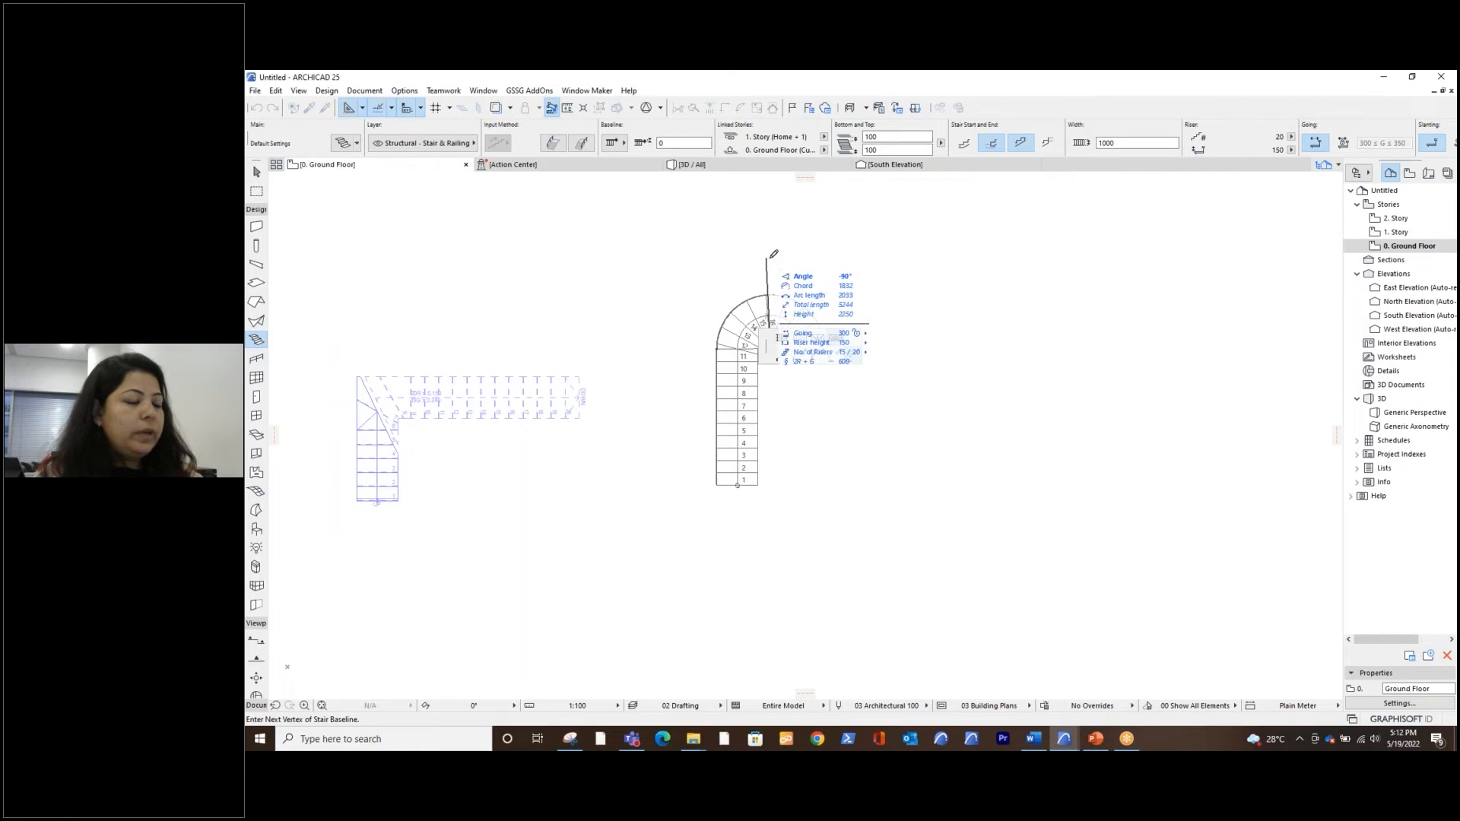
pyautogui.scroll(2, 773, 254)
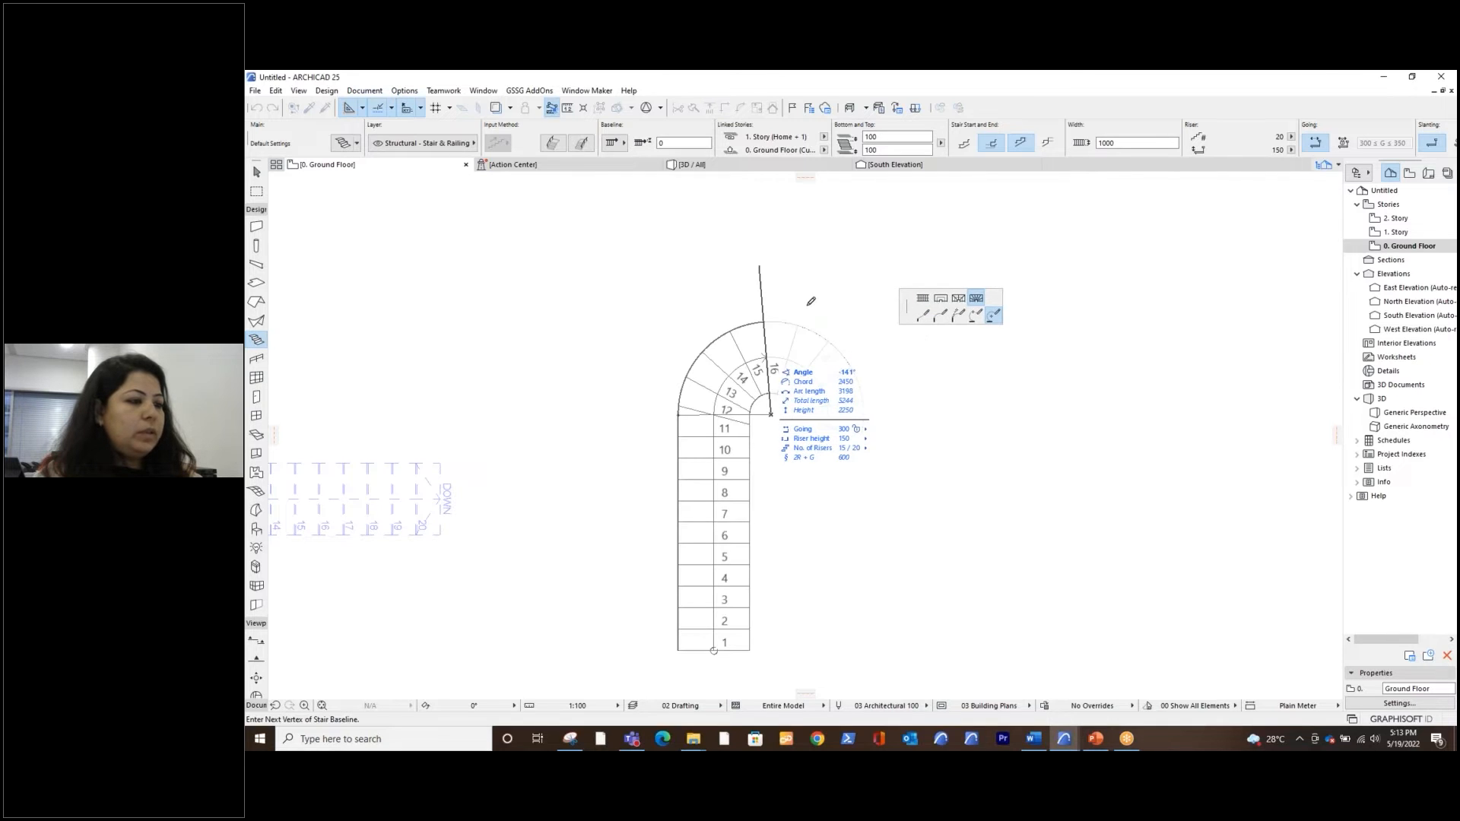
pyautogui.click(775, 282)
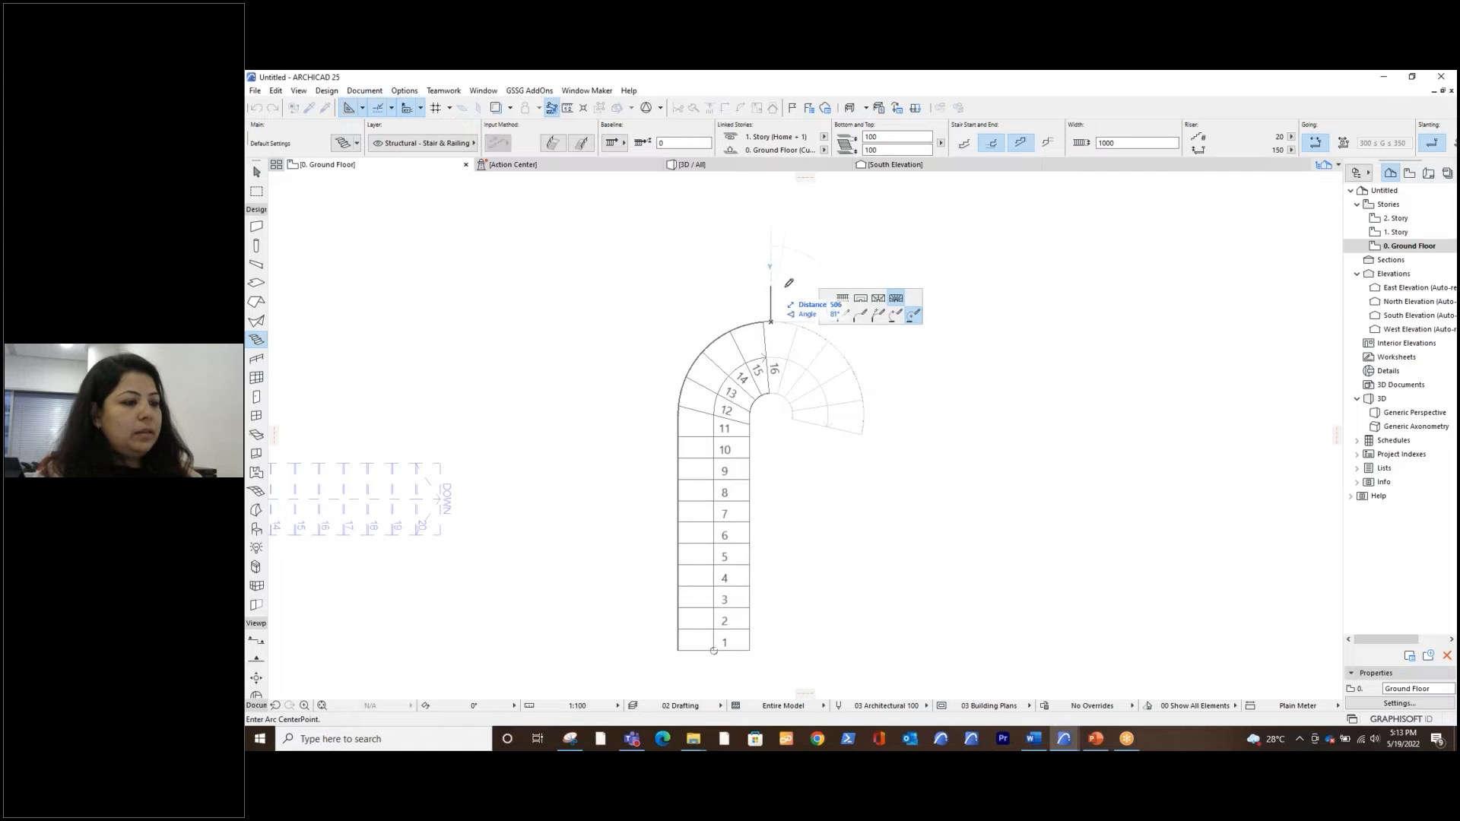
# Complete the stair with a straight horizontal flight segment about 3450 mm long after the curved turning
pyautogui.click(843, 299)
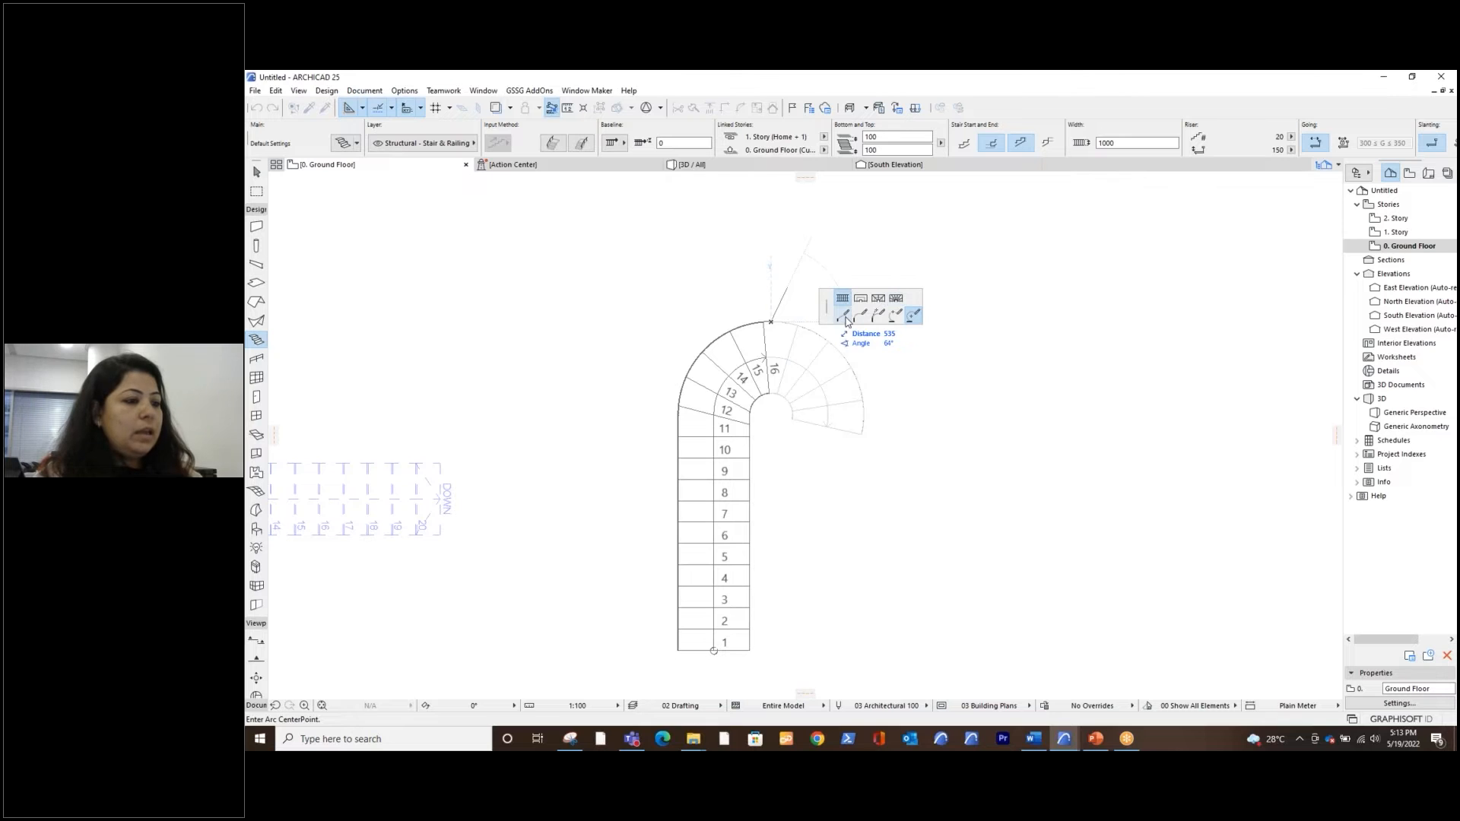
pyautogui.click(845, 315)
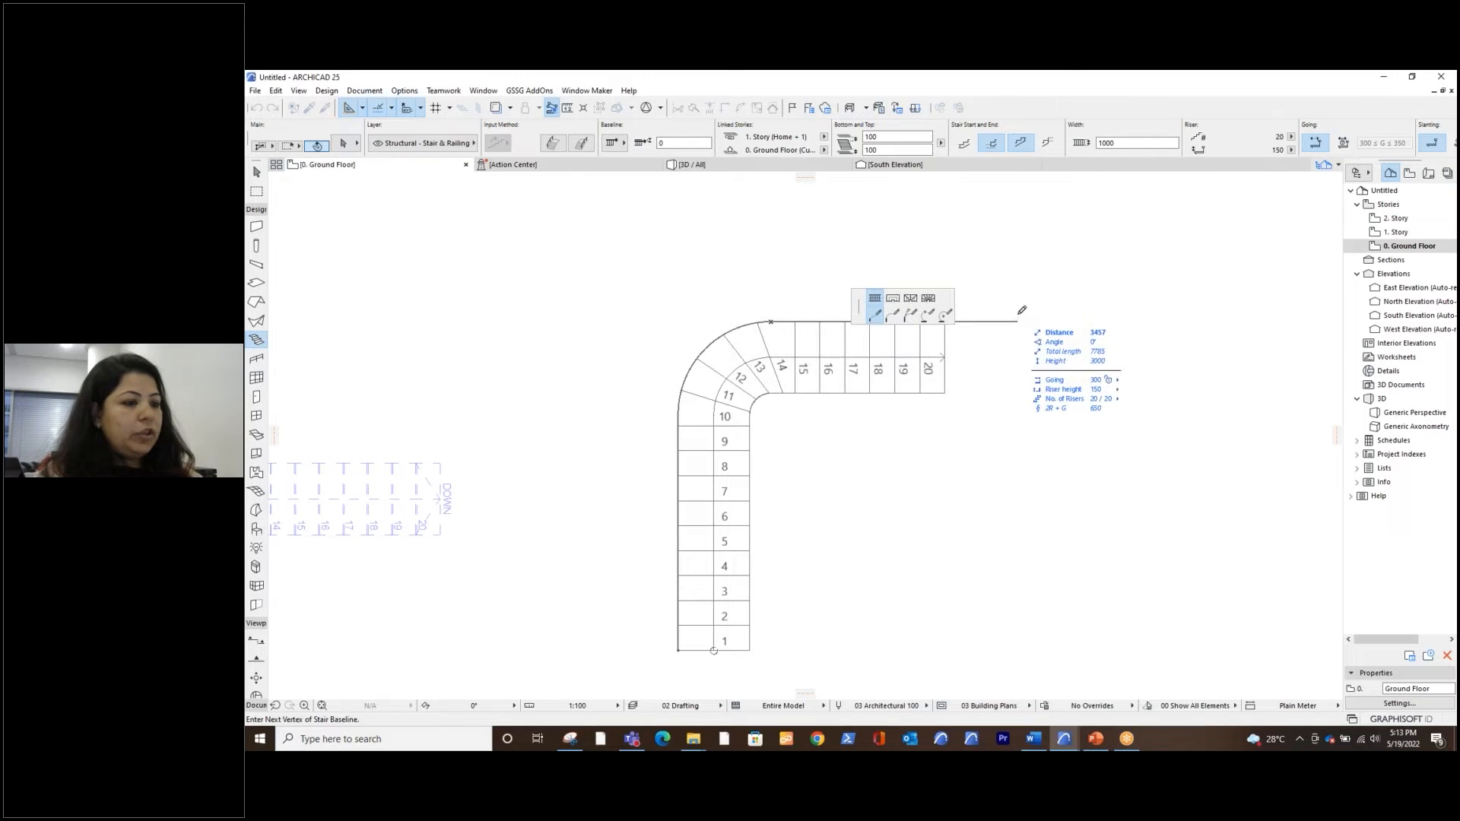
pyautogui.doubleClick(1022, 311)
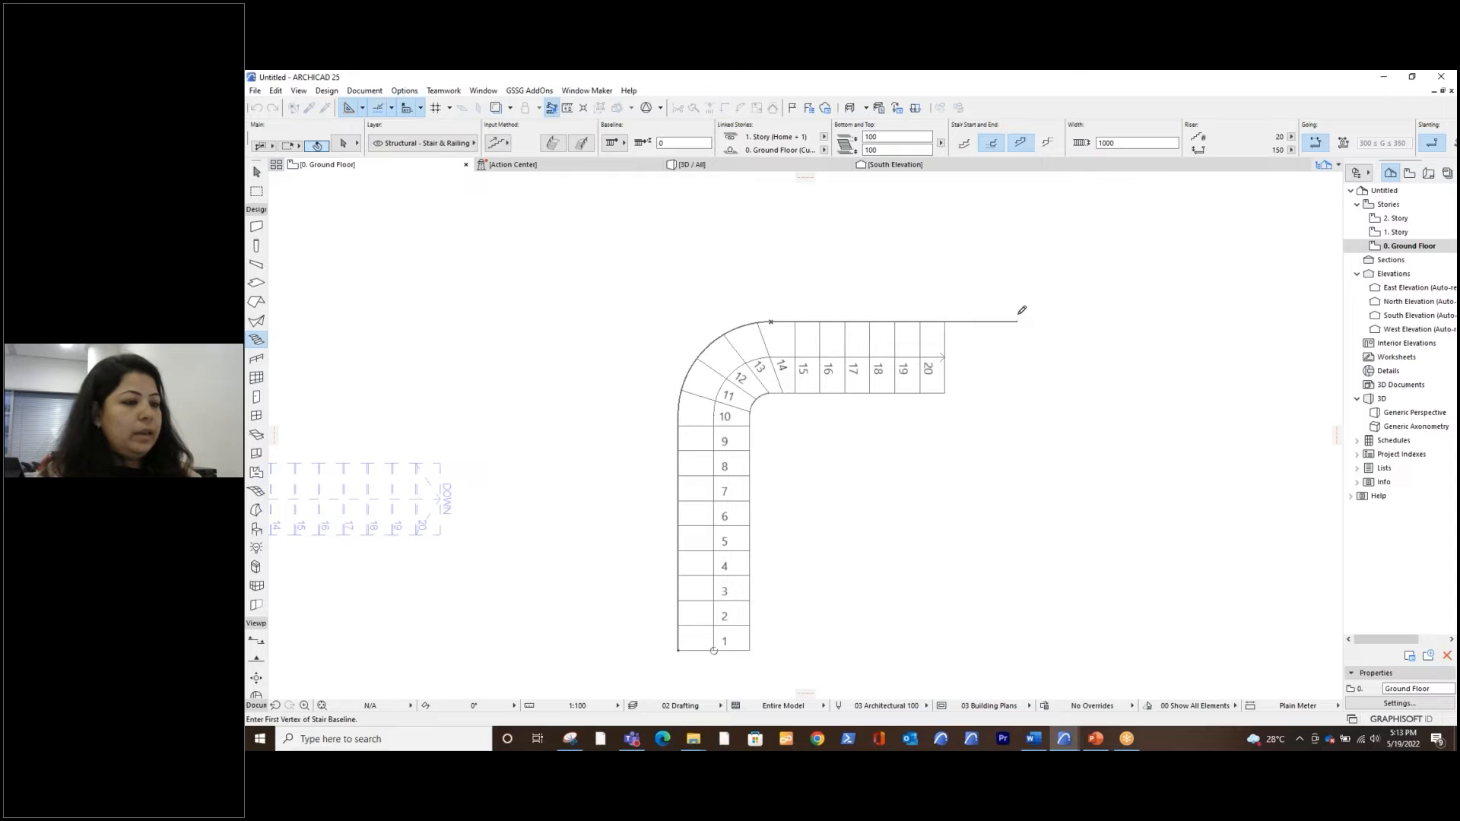
# Examine the curved winder stair and the L-shaped winder stair from several angles in the 3D view
pyautogui.scroll(2, 843, 422)
pyautogui.moveTo(860, 351); pyautogui.dragTo(841, 393, button='middle')
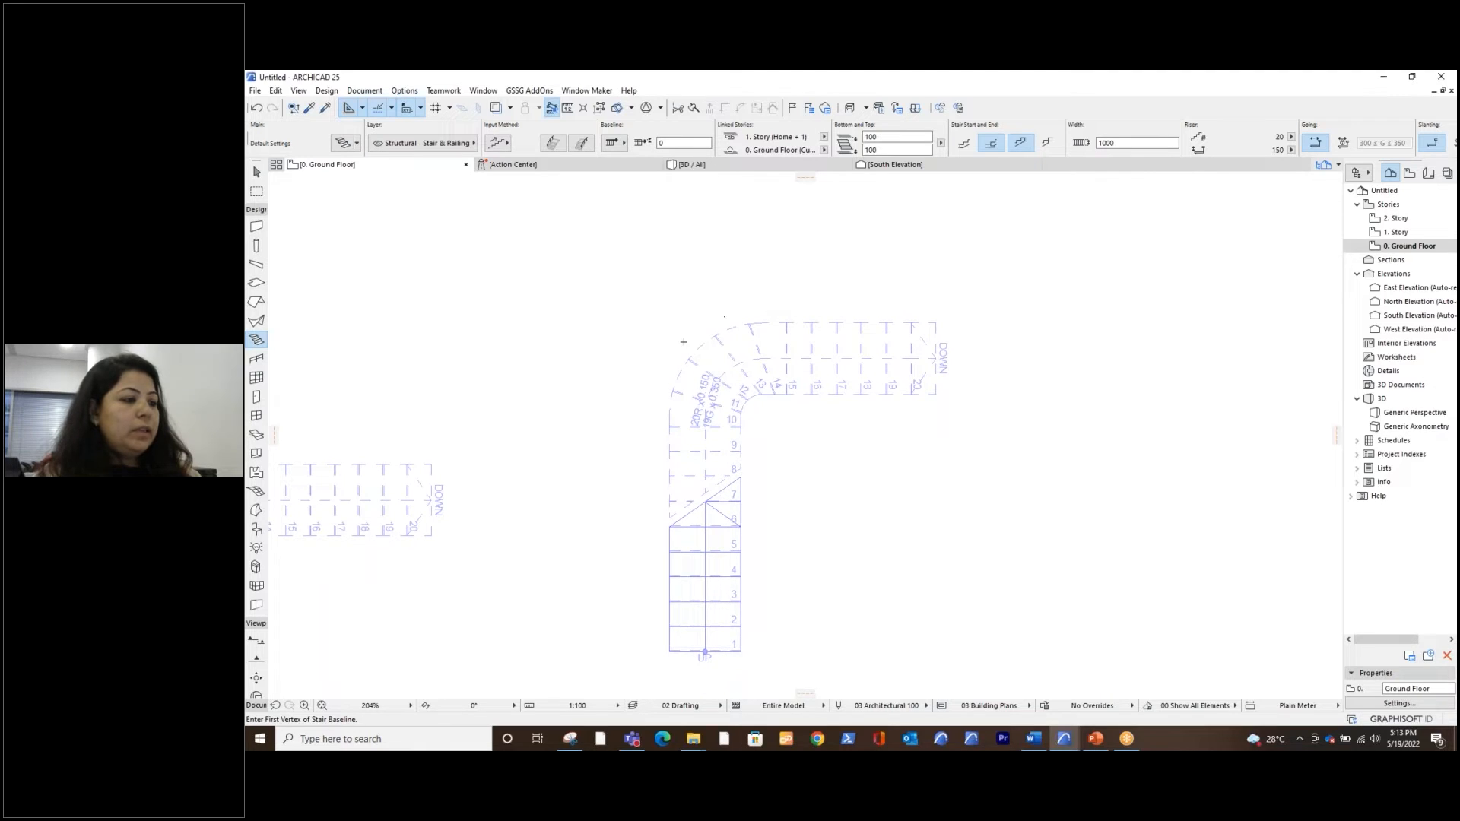
pyautogui.click(692, 164)
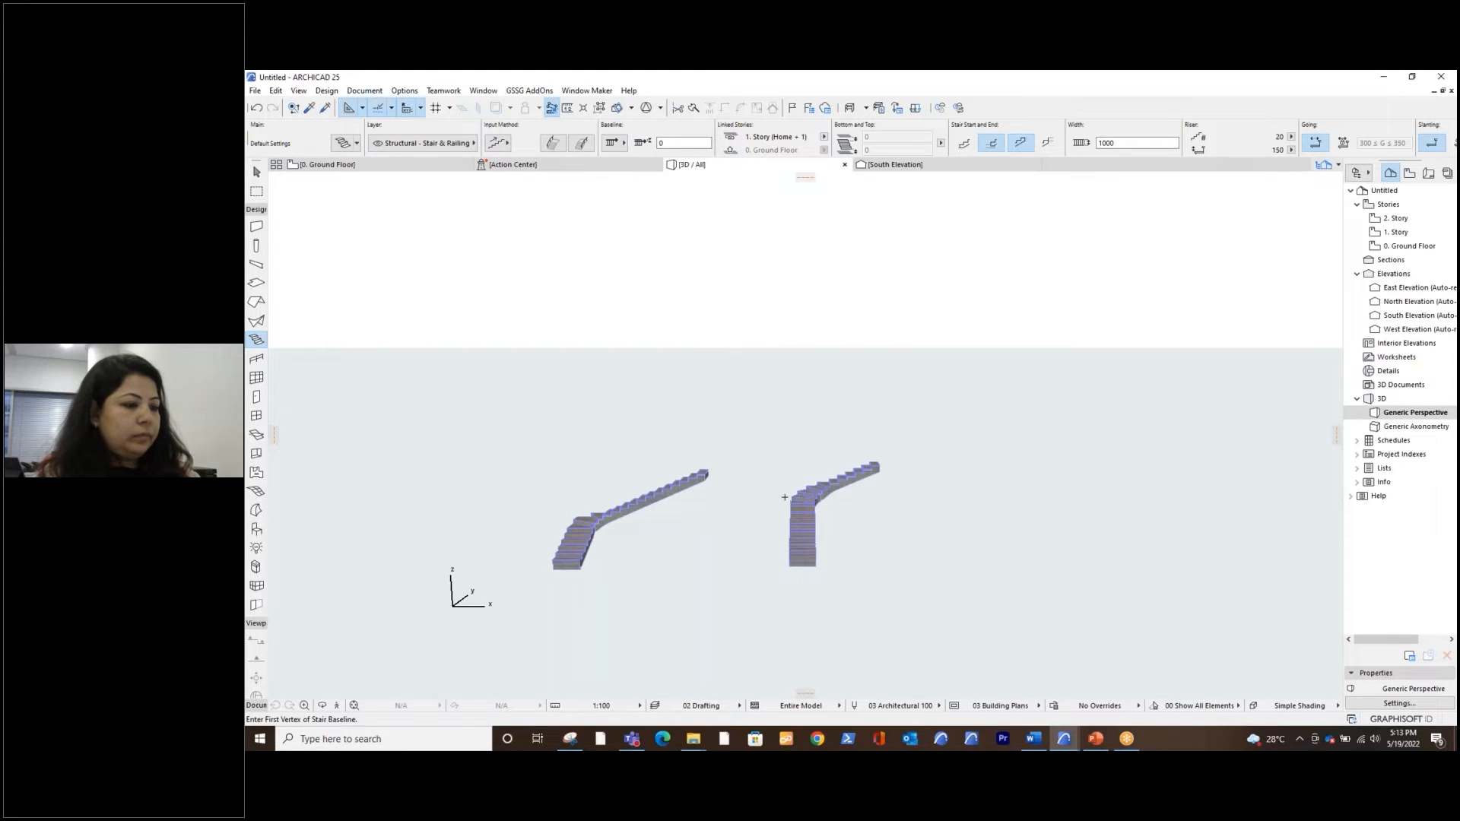
pyautogui.scroll(5, 785, 497)
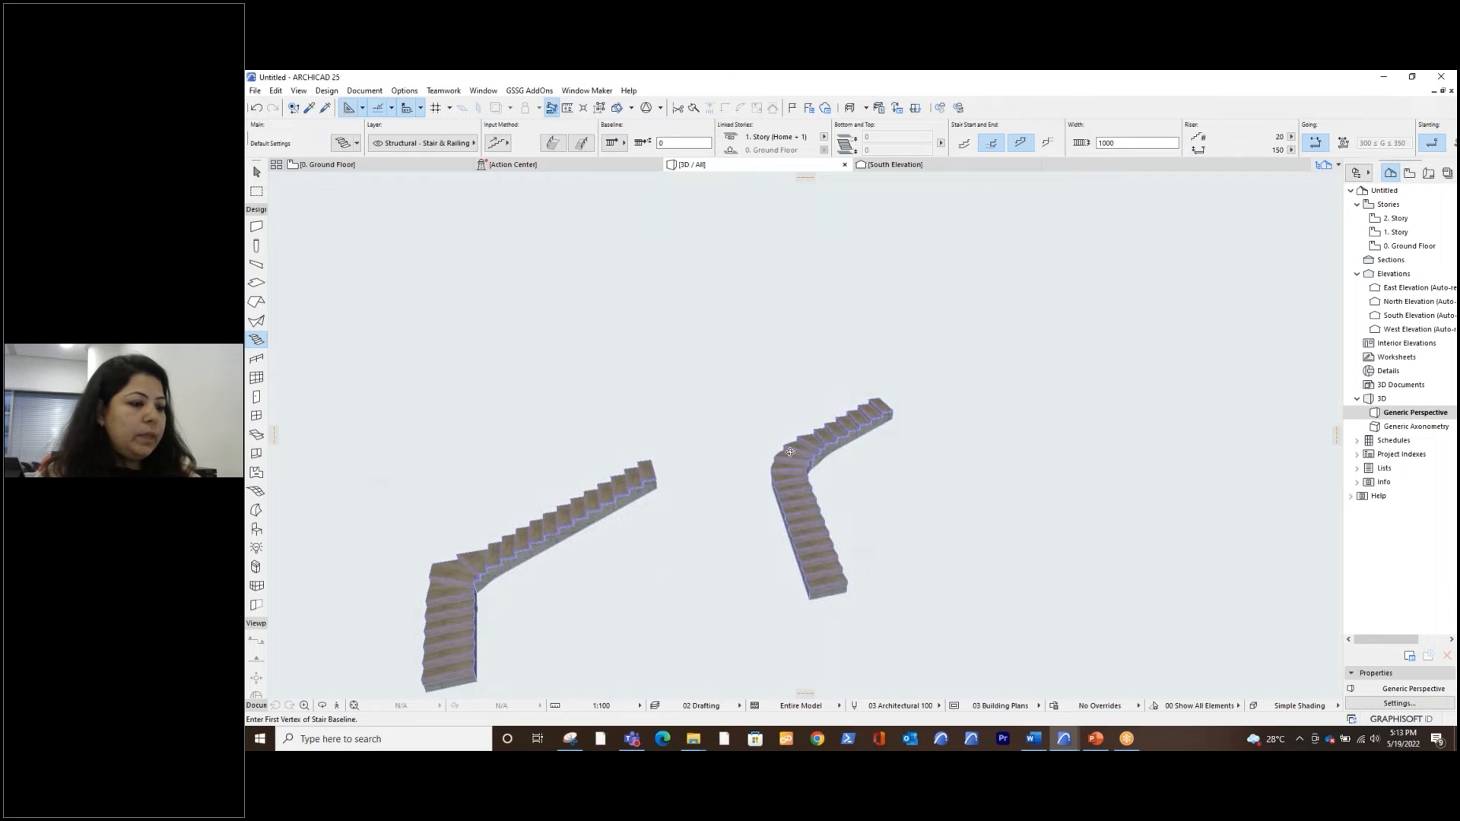
pyautogui.scroll(6, 790, 451)
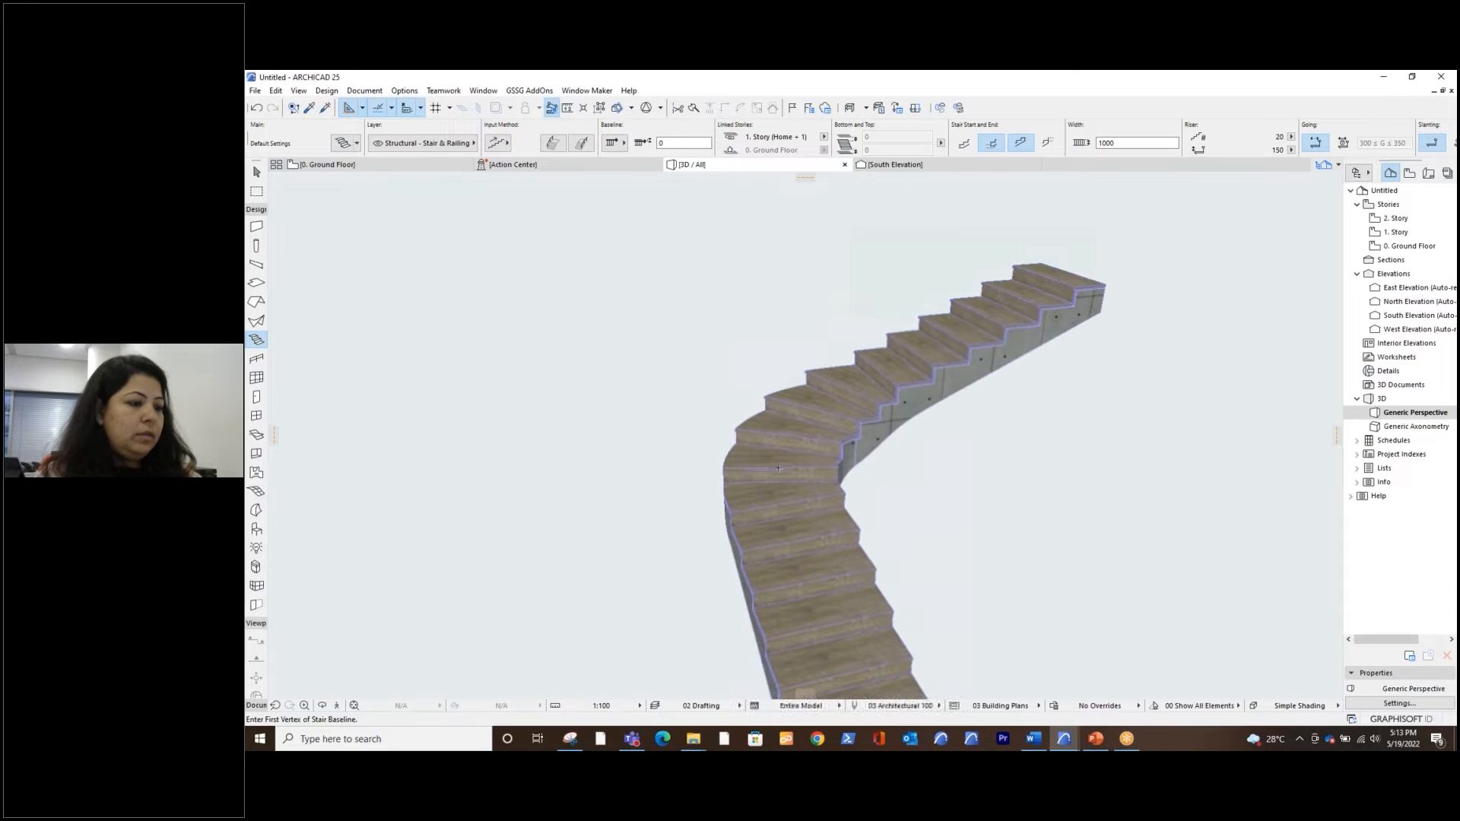
pyautogui.scroll(-5, 747, 494)
pyautogui.scroll(-1, 747, 494)
pyautogui.moveTo(747, 493); pyautogui.dragTo(911, 450, button='middle')
pyautogui.keyDown('shift'); pyautogui.moveTo(720, 512); pyautogui.dragTo(800, 531, button='middle'); pyautogui.keyUp('shift')
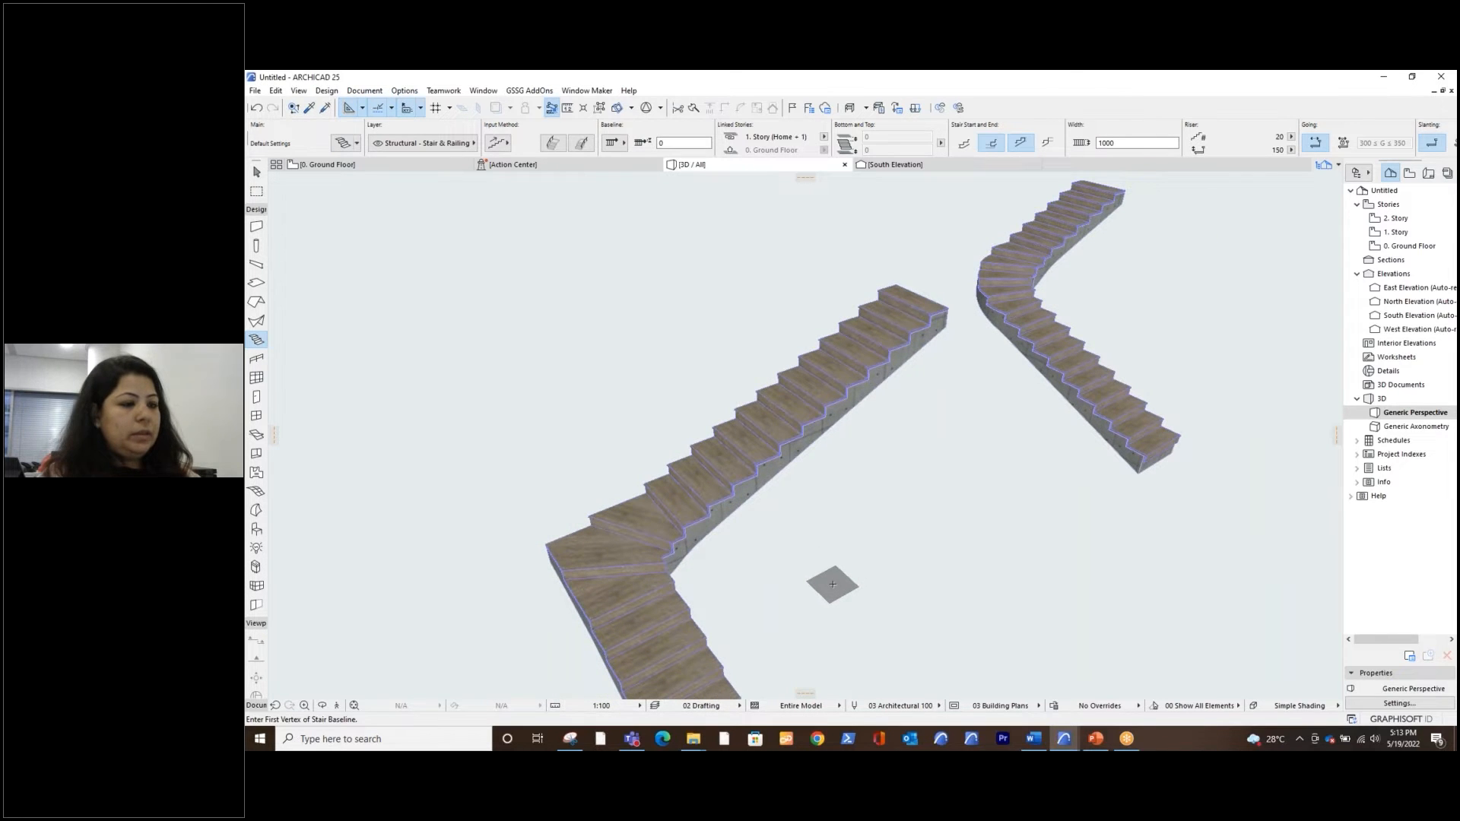
pyautogui.keyDown('shift'); pyautogui.moveTo(832, 585); pyautogui.dragTo(704, 547, button='middle'); pyautogui.keyUp('shift')
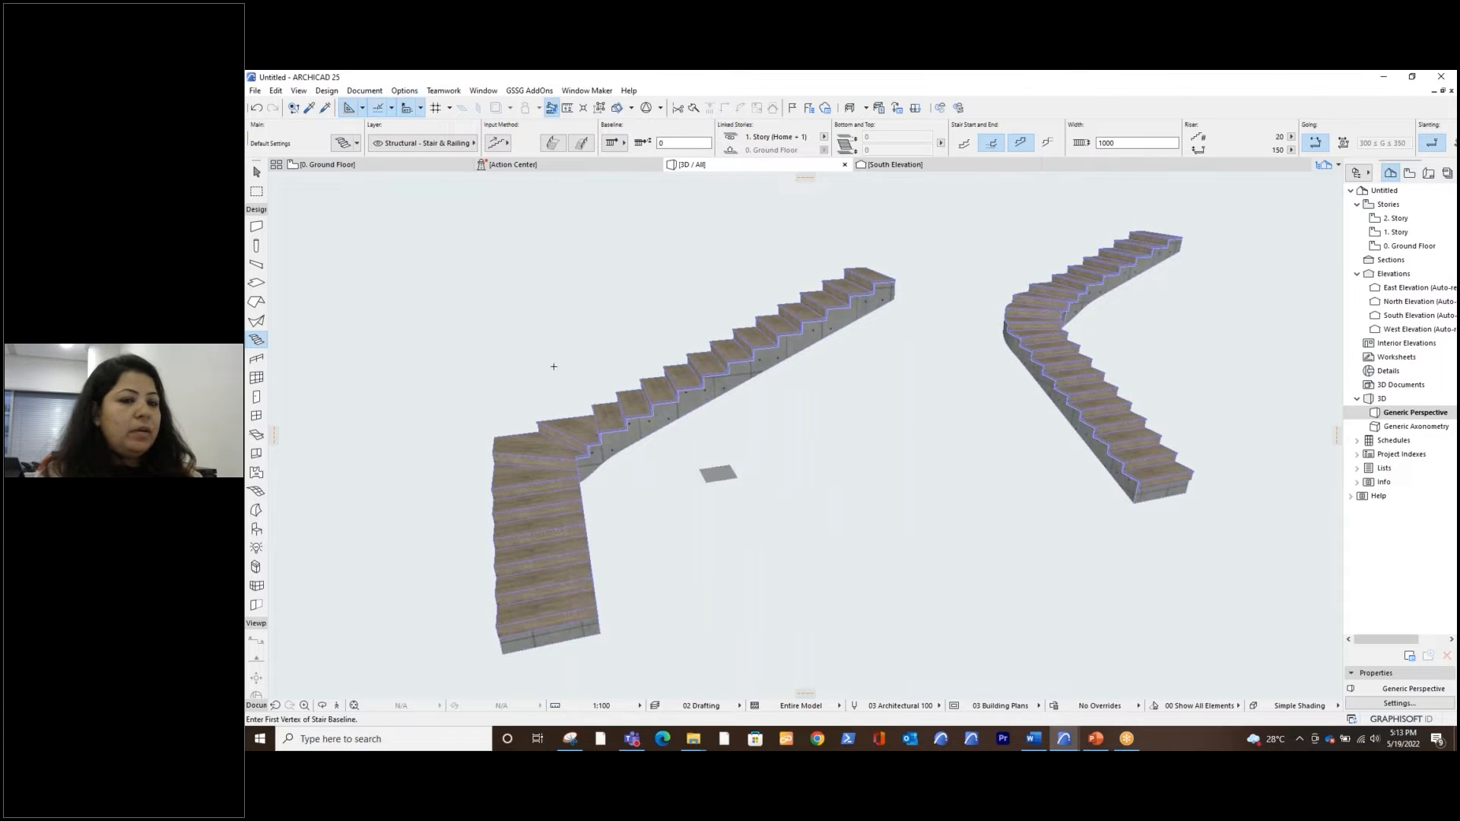
# Return to the ground floor plan and start a third stair with a straight vertical flight about 3000 mm long
pyautogui.click(410, 167)
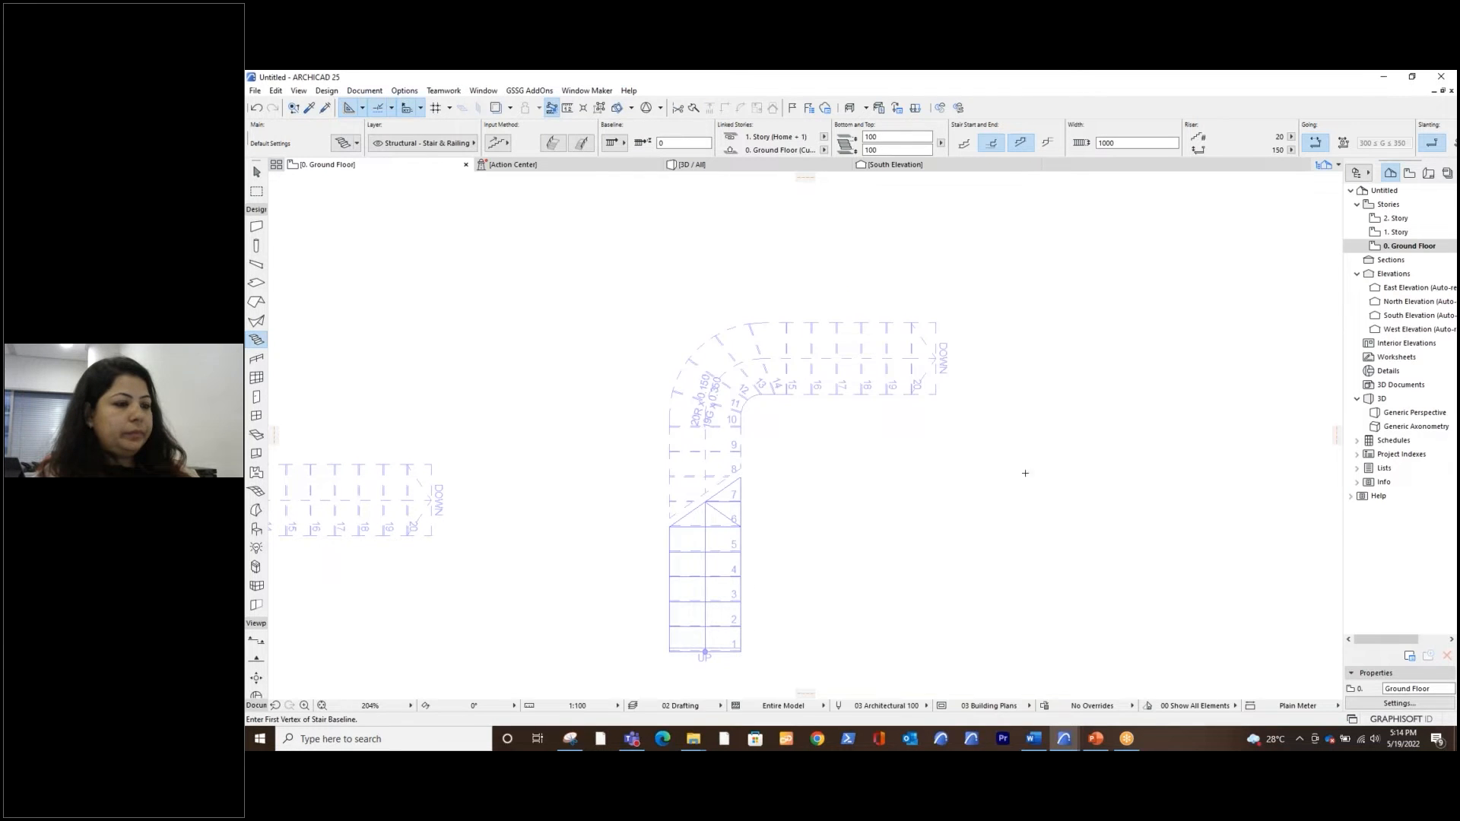
pyautogui.moveTo(842, 461); pyautogui.dragTo(828, 456, button='middle')
pyautogui.press('Escape')
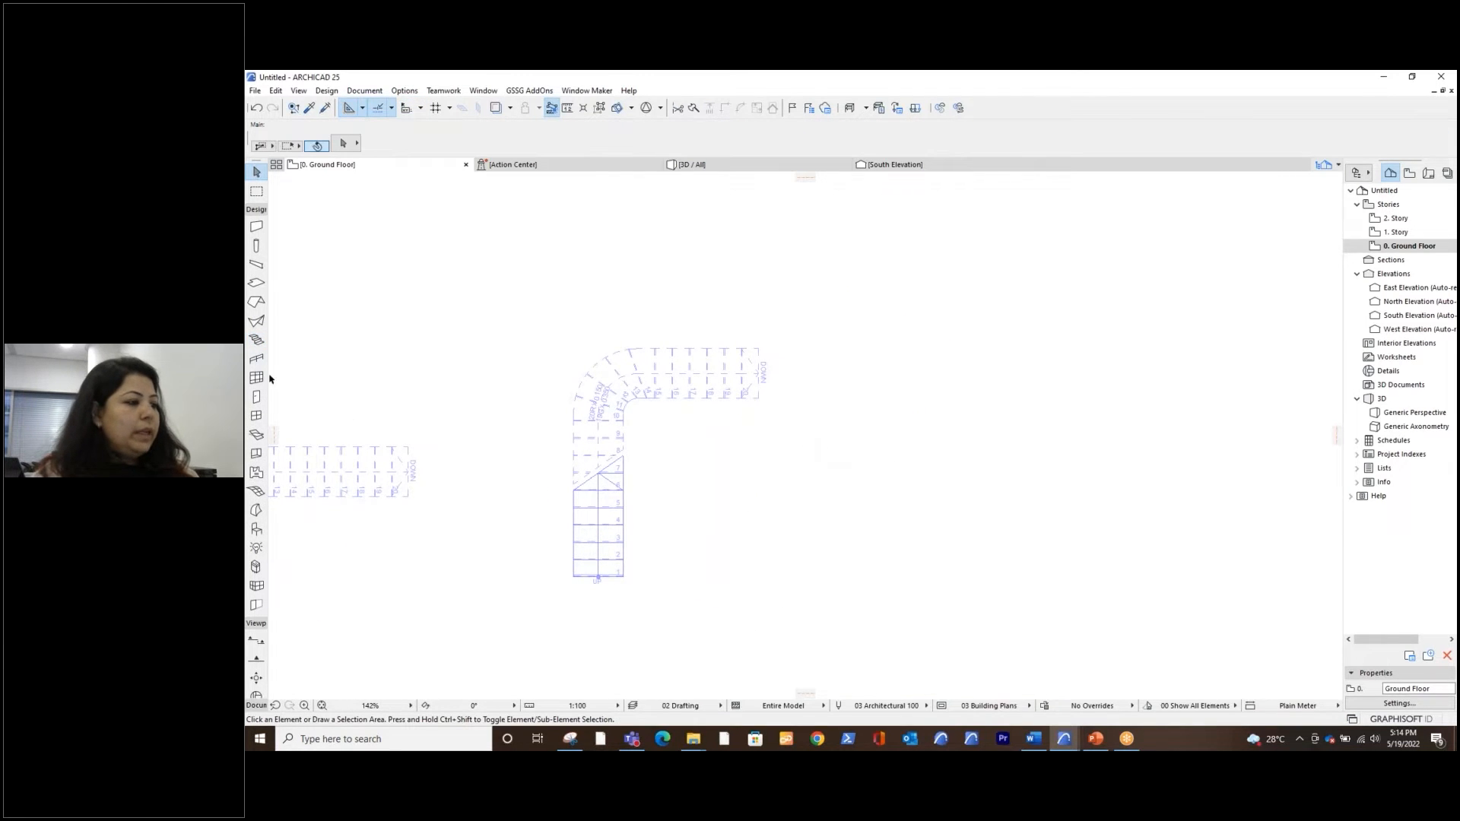
pyautogui.click(256, 341)
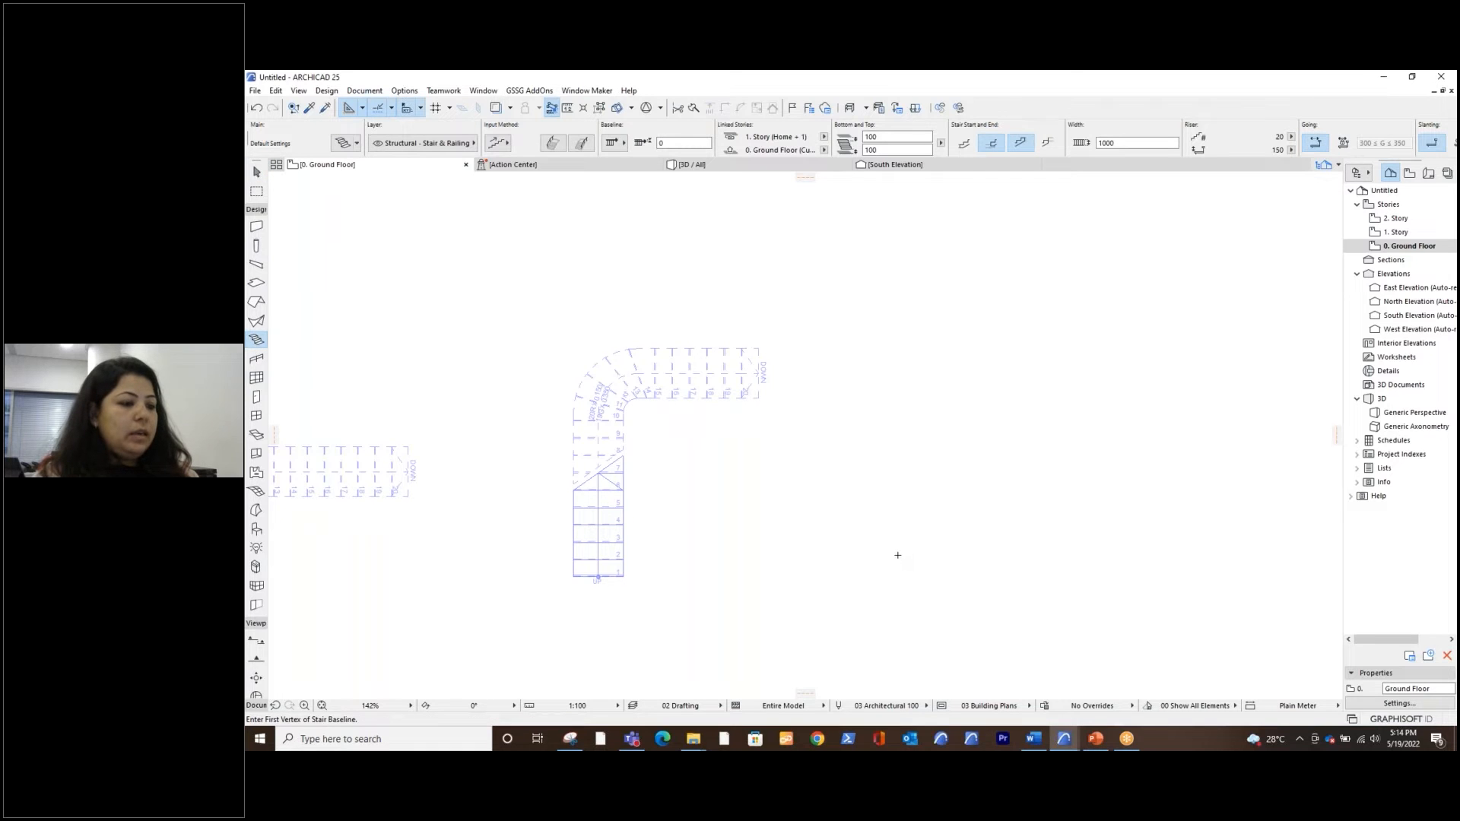
pyautogui.click(908, 401)
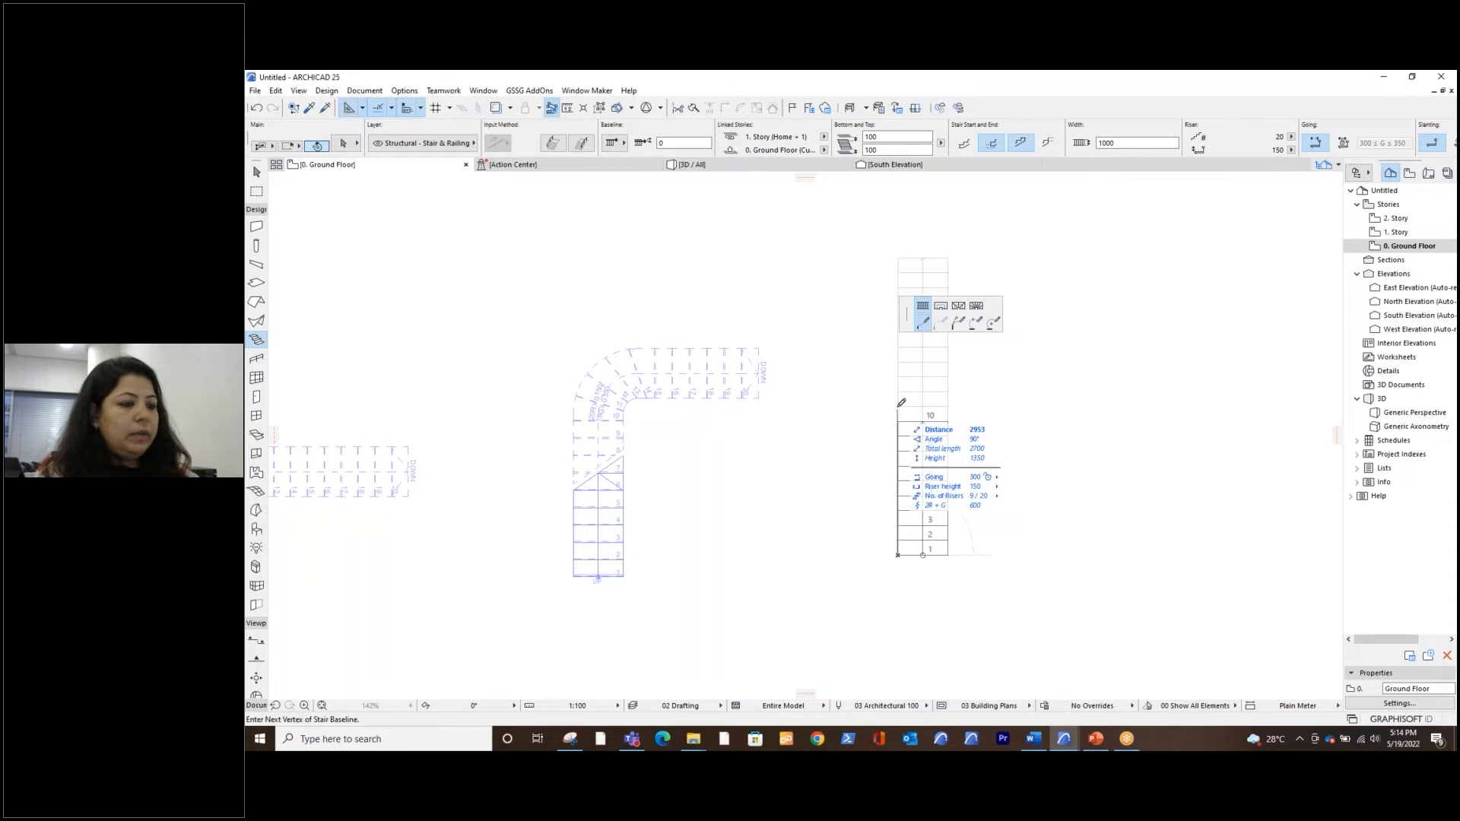
pyautogui.click(900, 406)
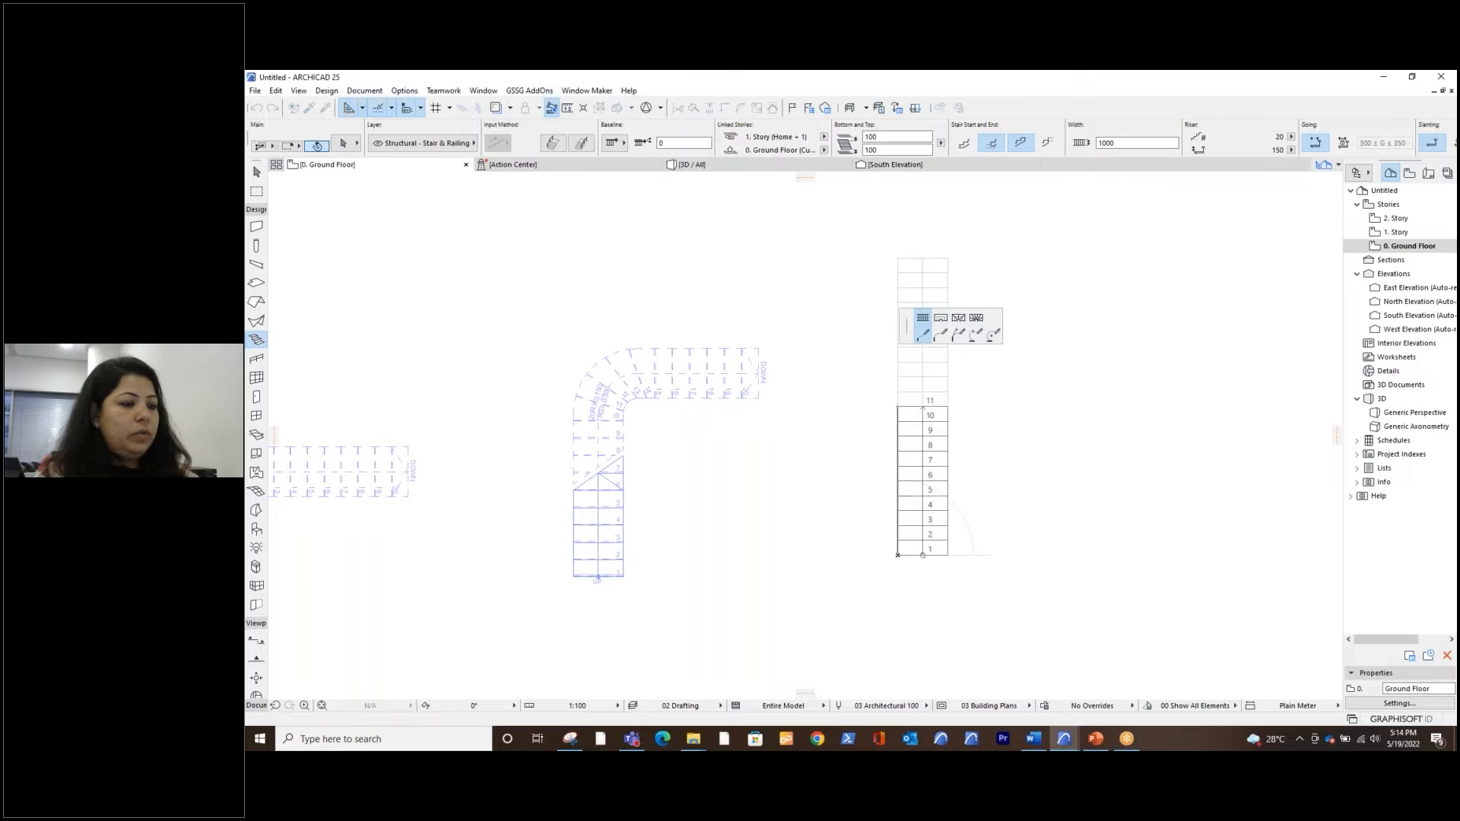
# Add a landing segment 1000 mm long at the end of the third stair's first flight
pyautogui.click(940, 318)
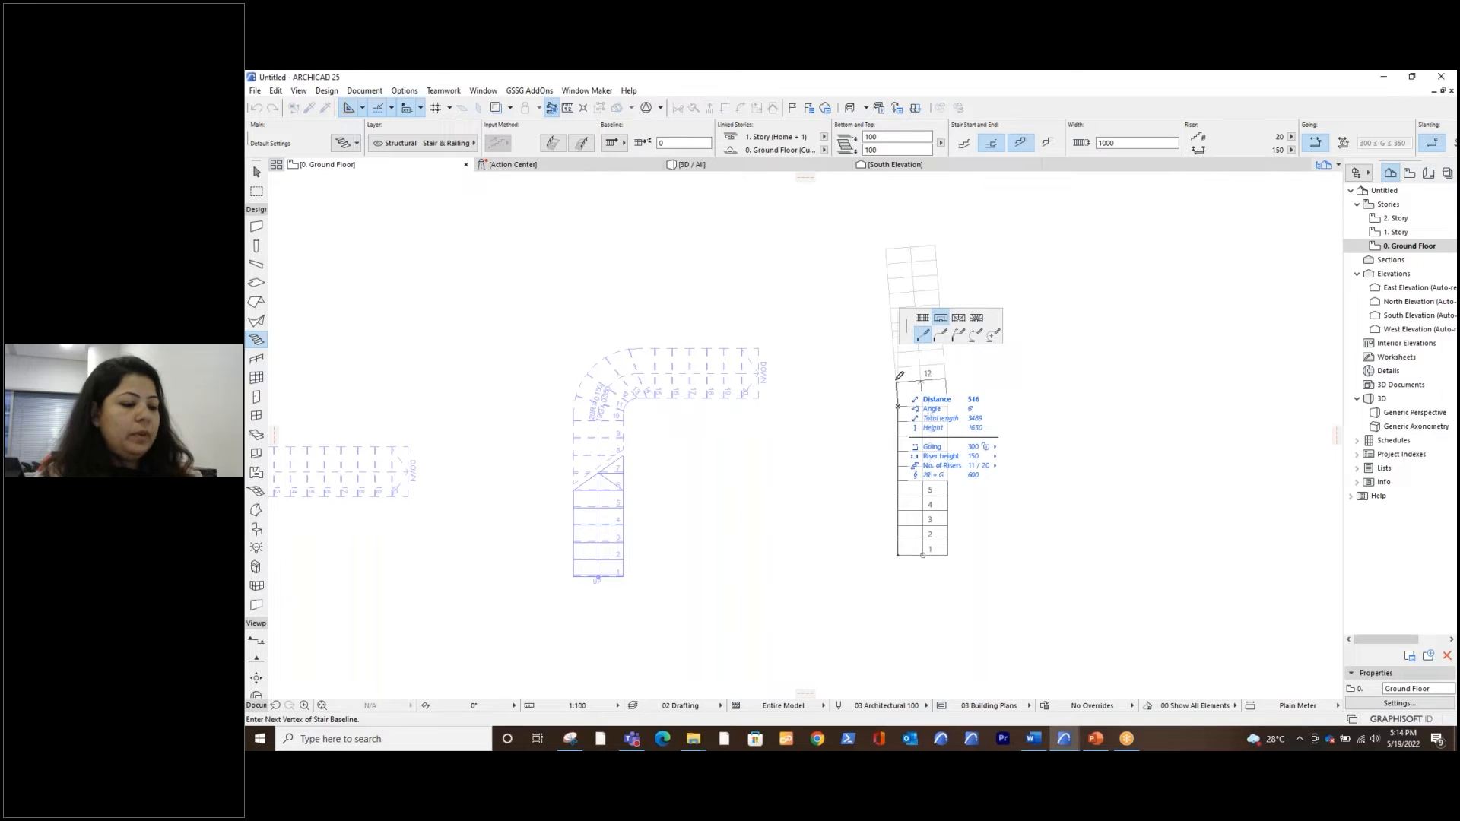
pyautogui.write('1000')
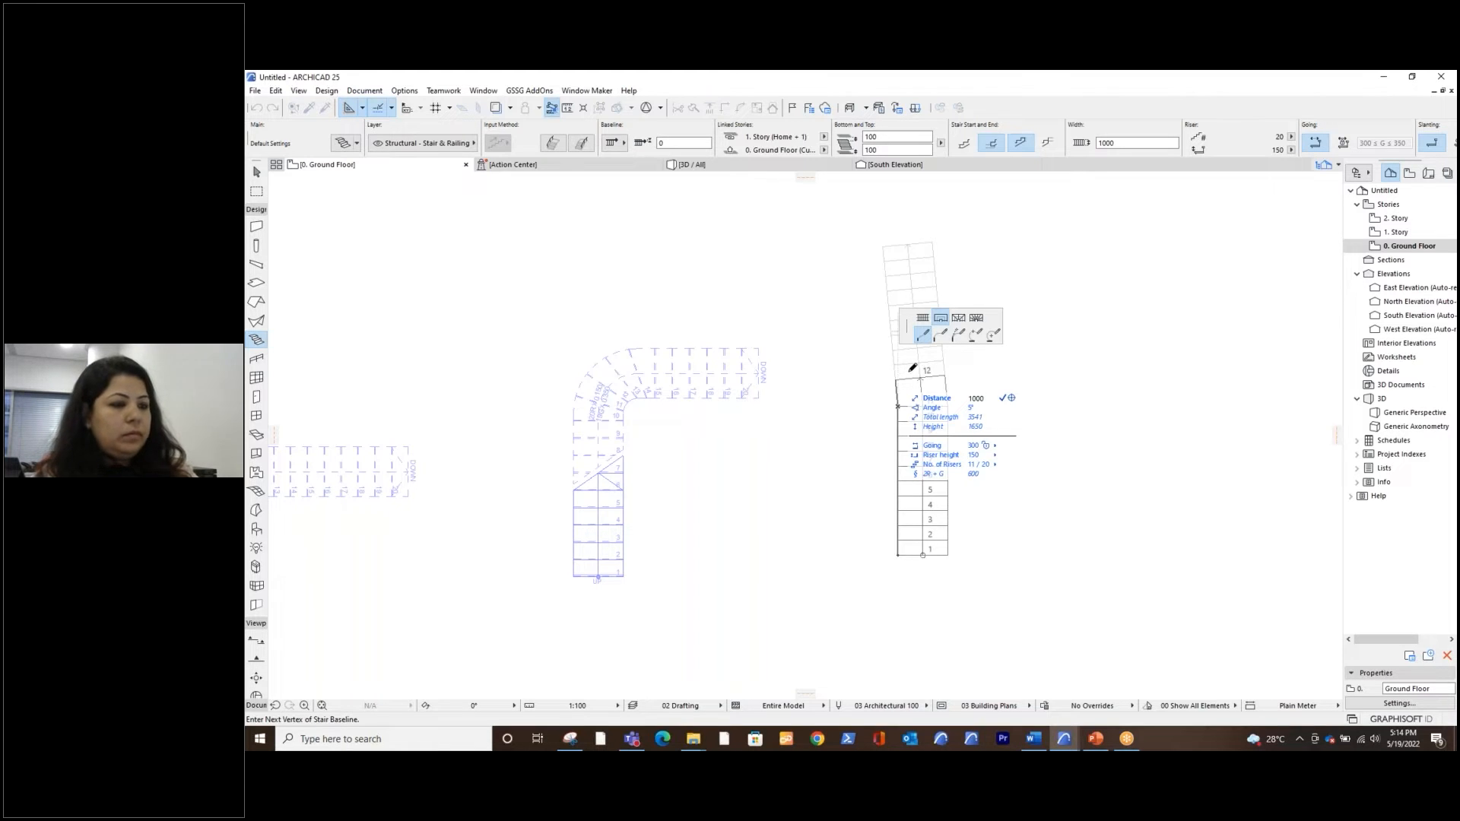
pyautogui.press('Return')
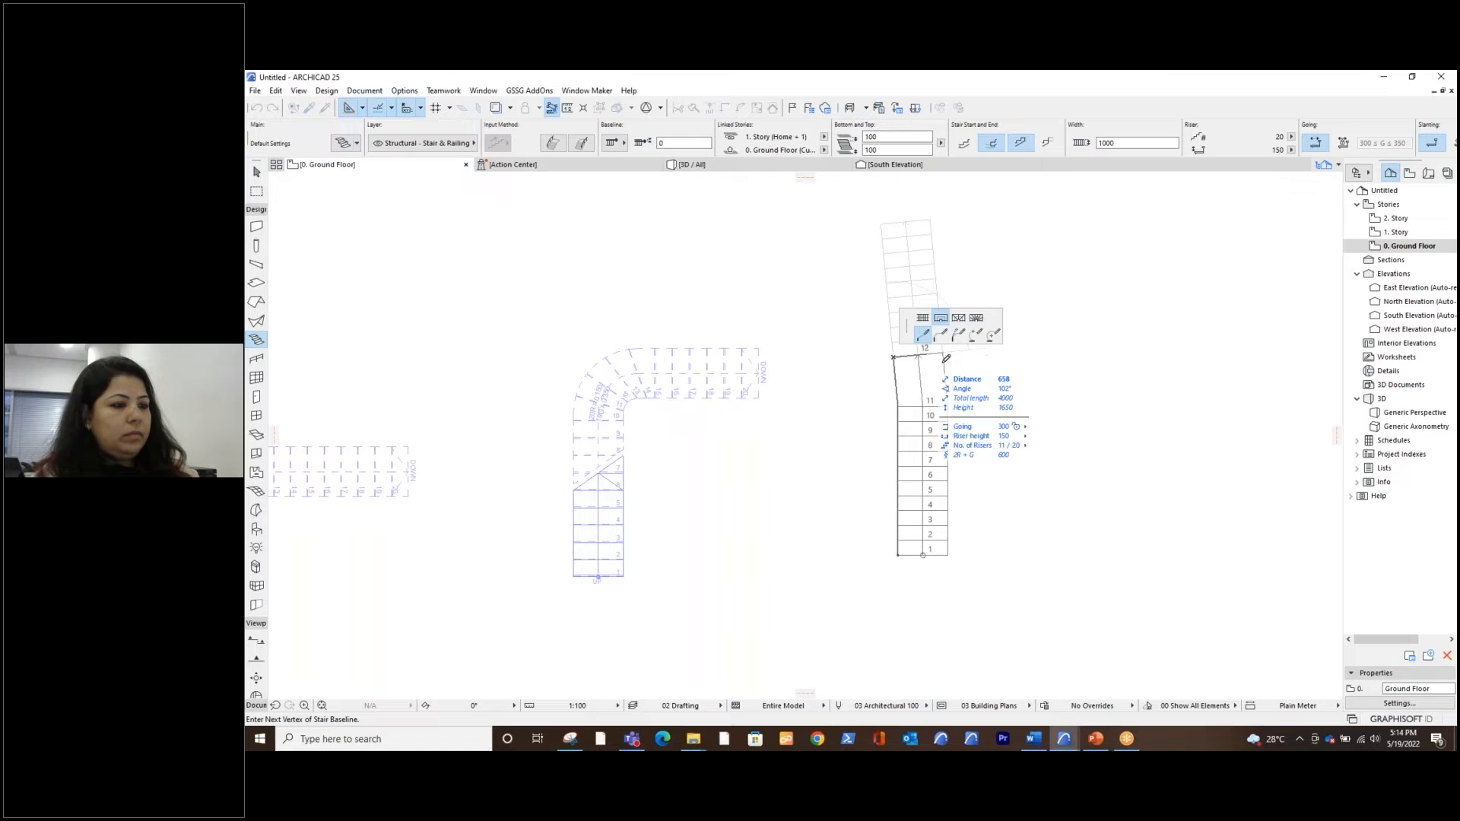
# Cancel the unfinished third stair and redraw its first straight vertical flight about 3250 mm long
pyautogui.press('Escape')
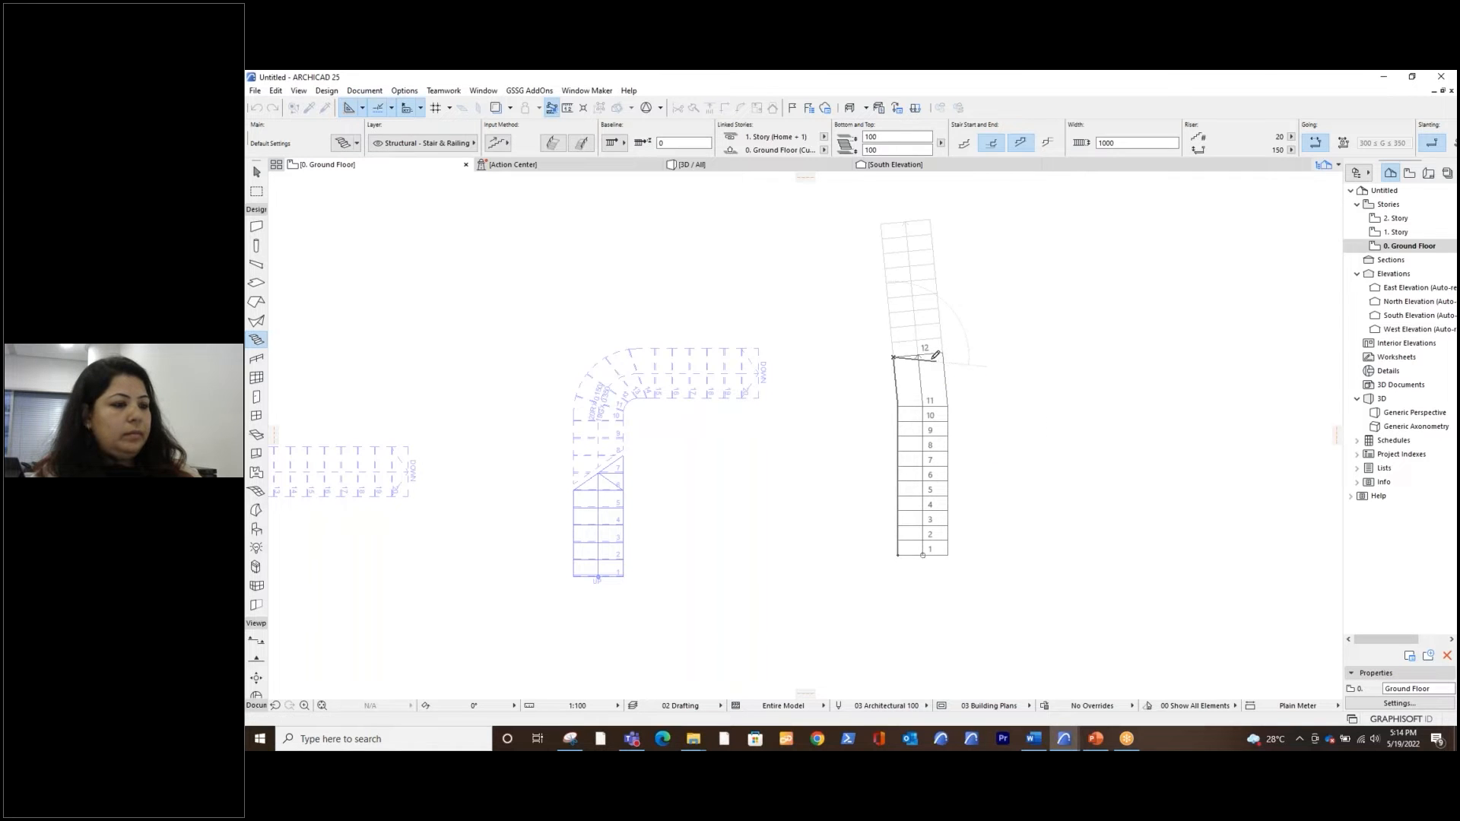
pyautogui.press('Escape')
pyautogui.click(256, 339)
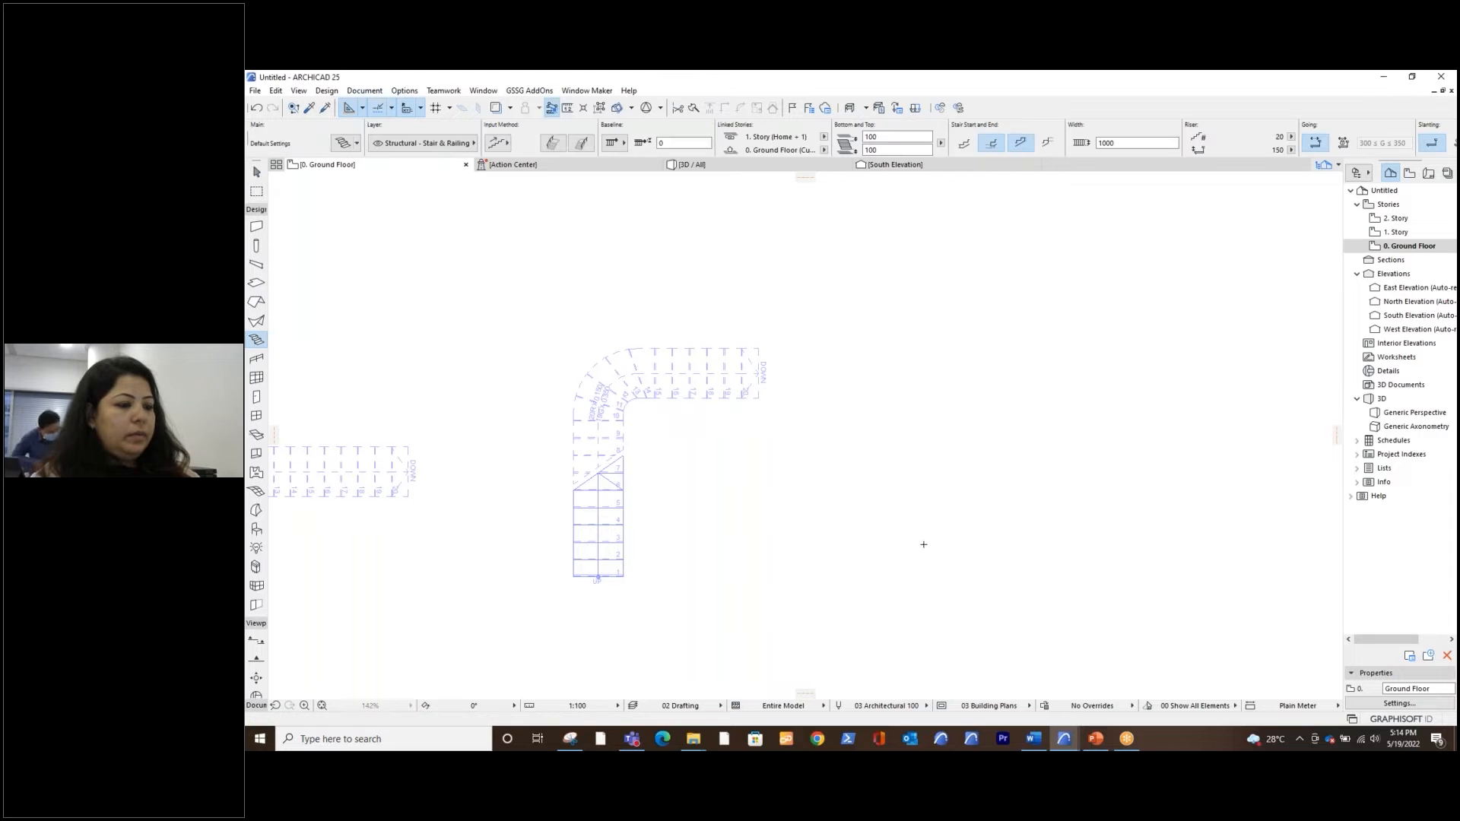
pyautogui.click(921, 476)
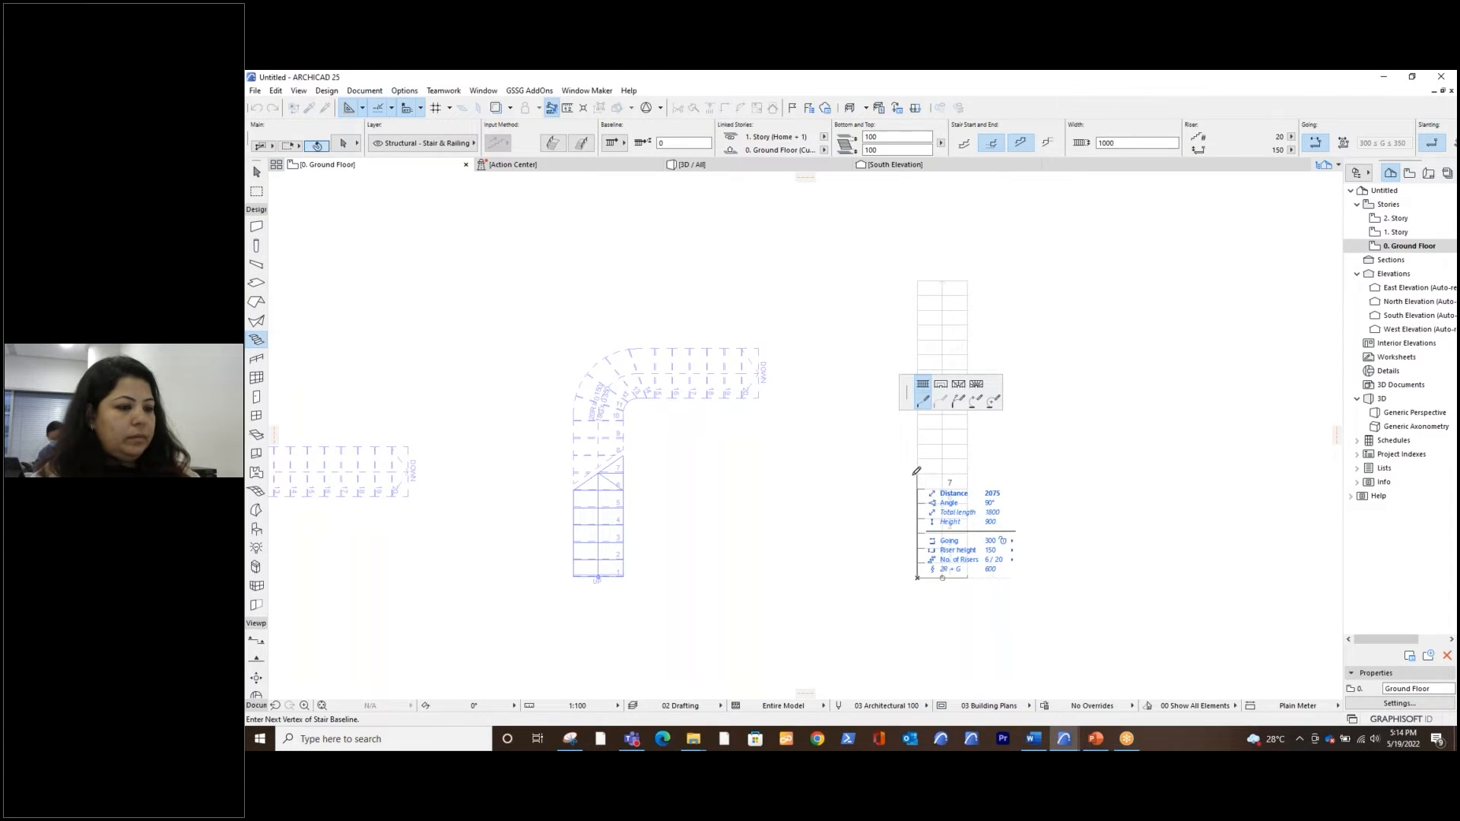
pyautogui.click(918, 417)
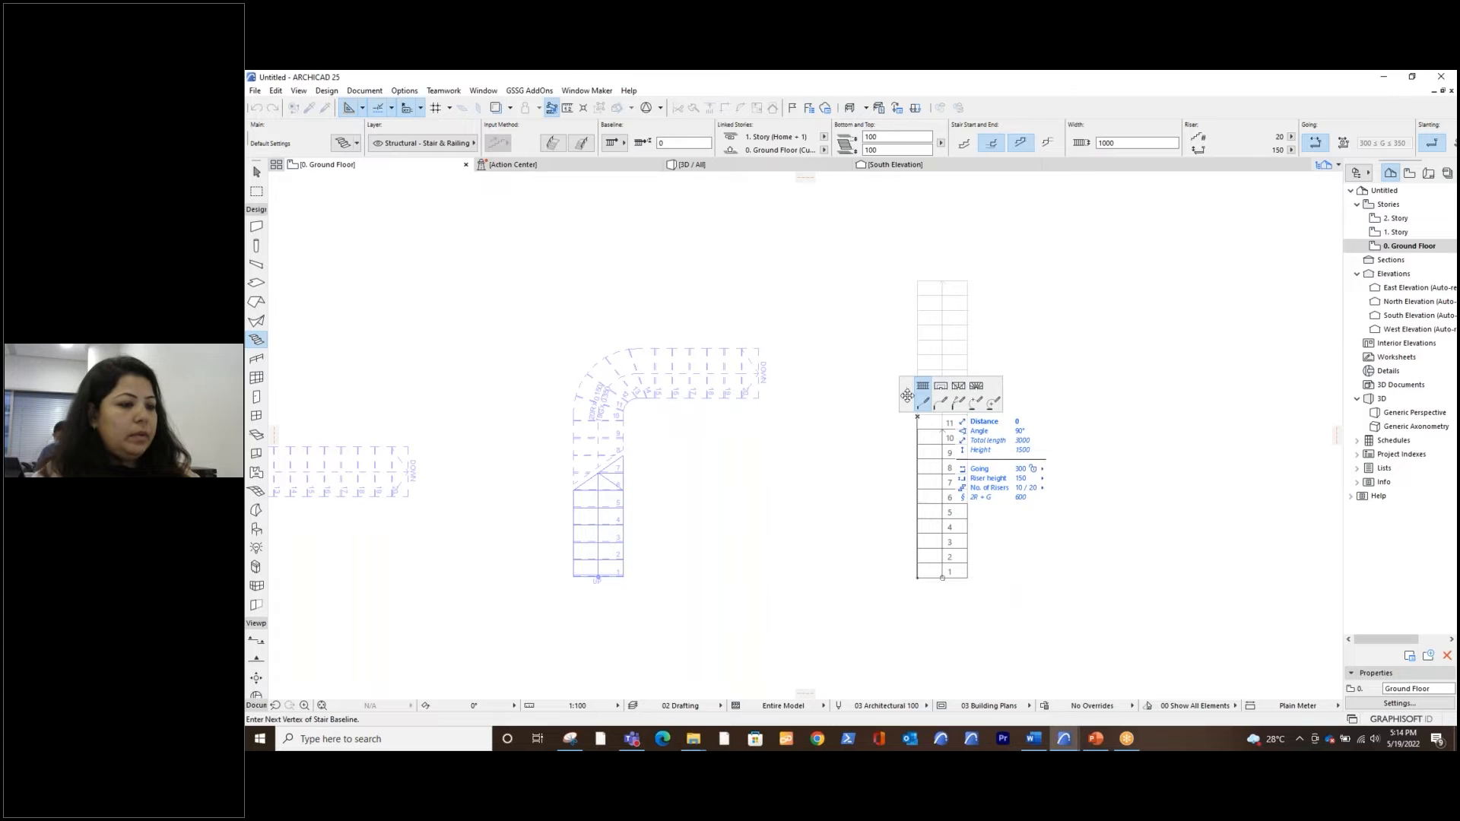
# Add a 1000 mm landing to the third stair and finish it with a straight vertical flight about 2870 mm long
pyautogui.click(737, 344)
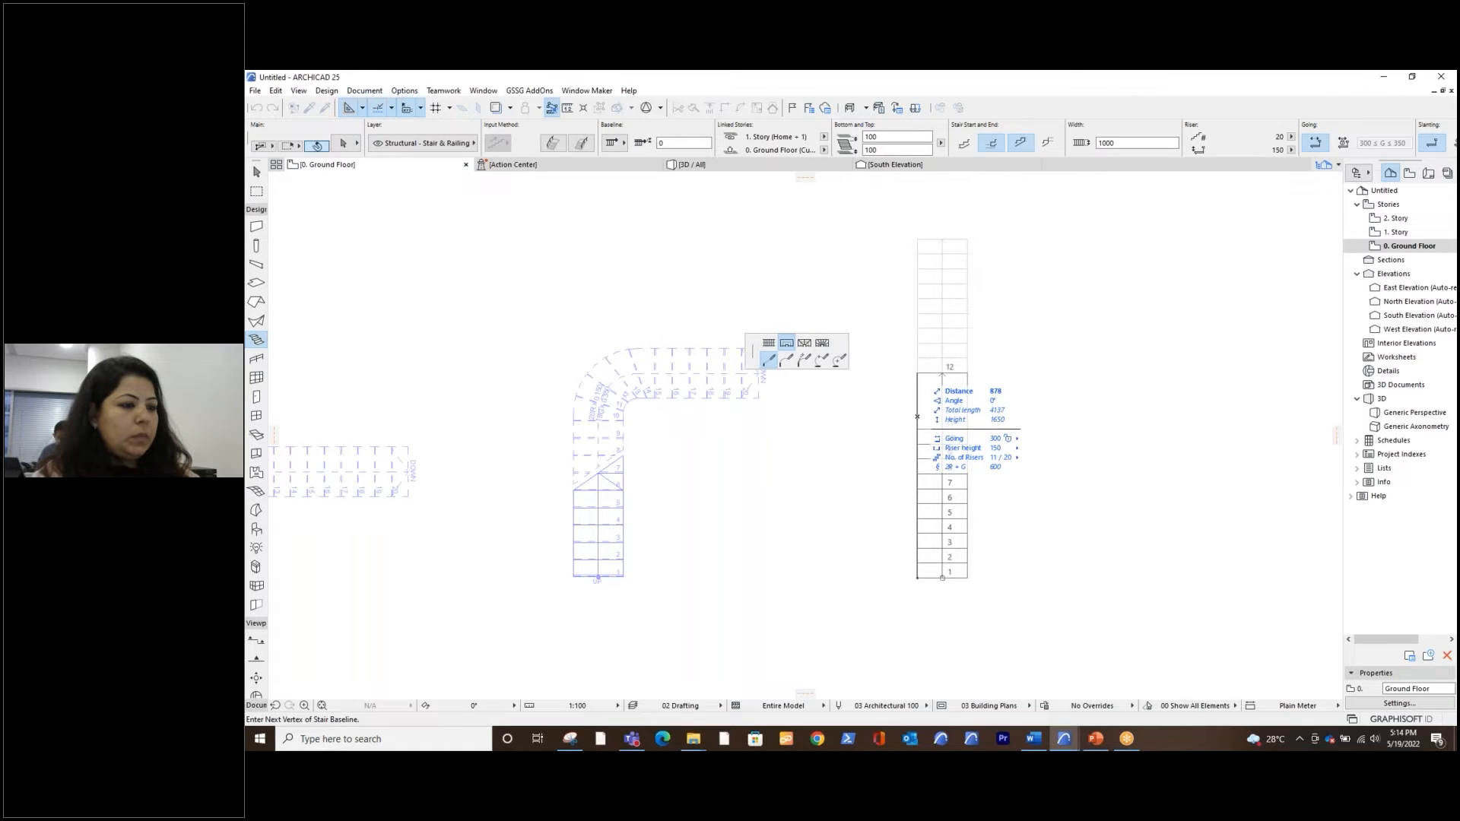
pyautogui.write('1000')
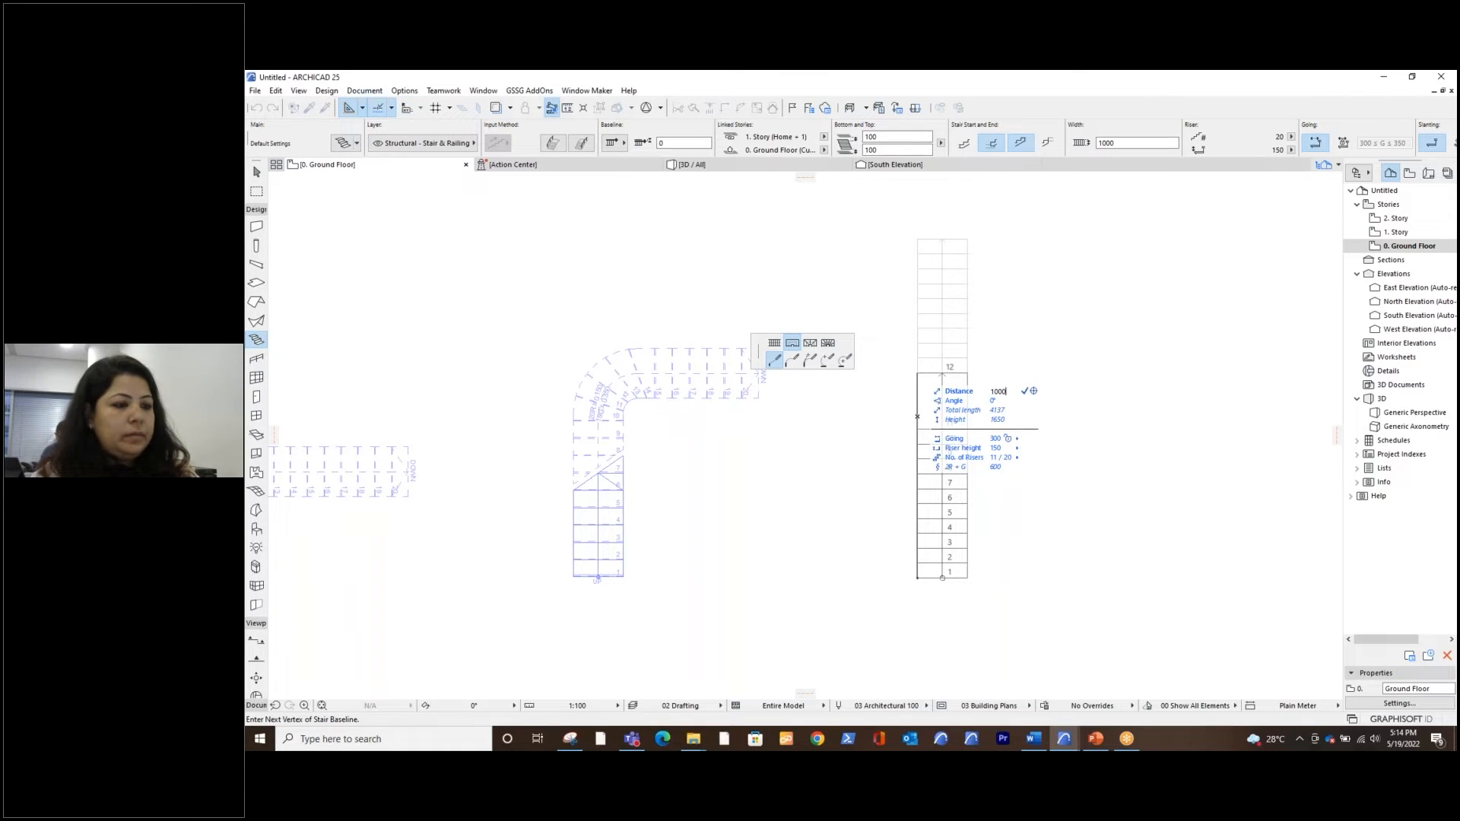
pyautogui.press('Return')
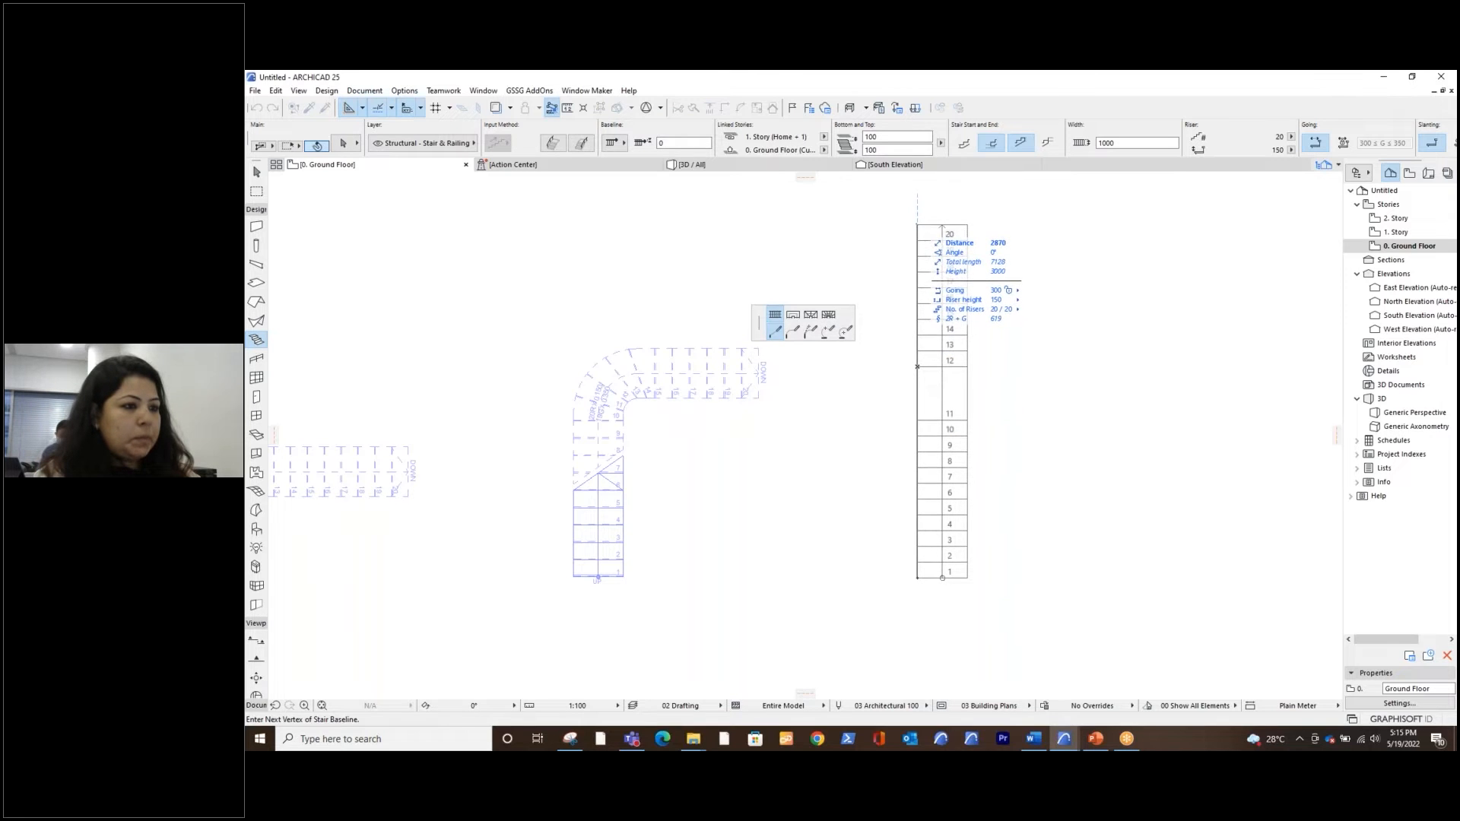
pyautogui.doubleClick(942, 227)
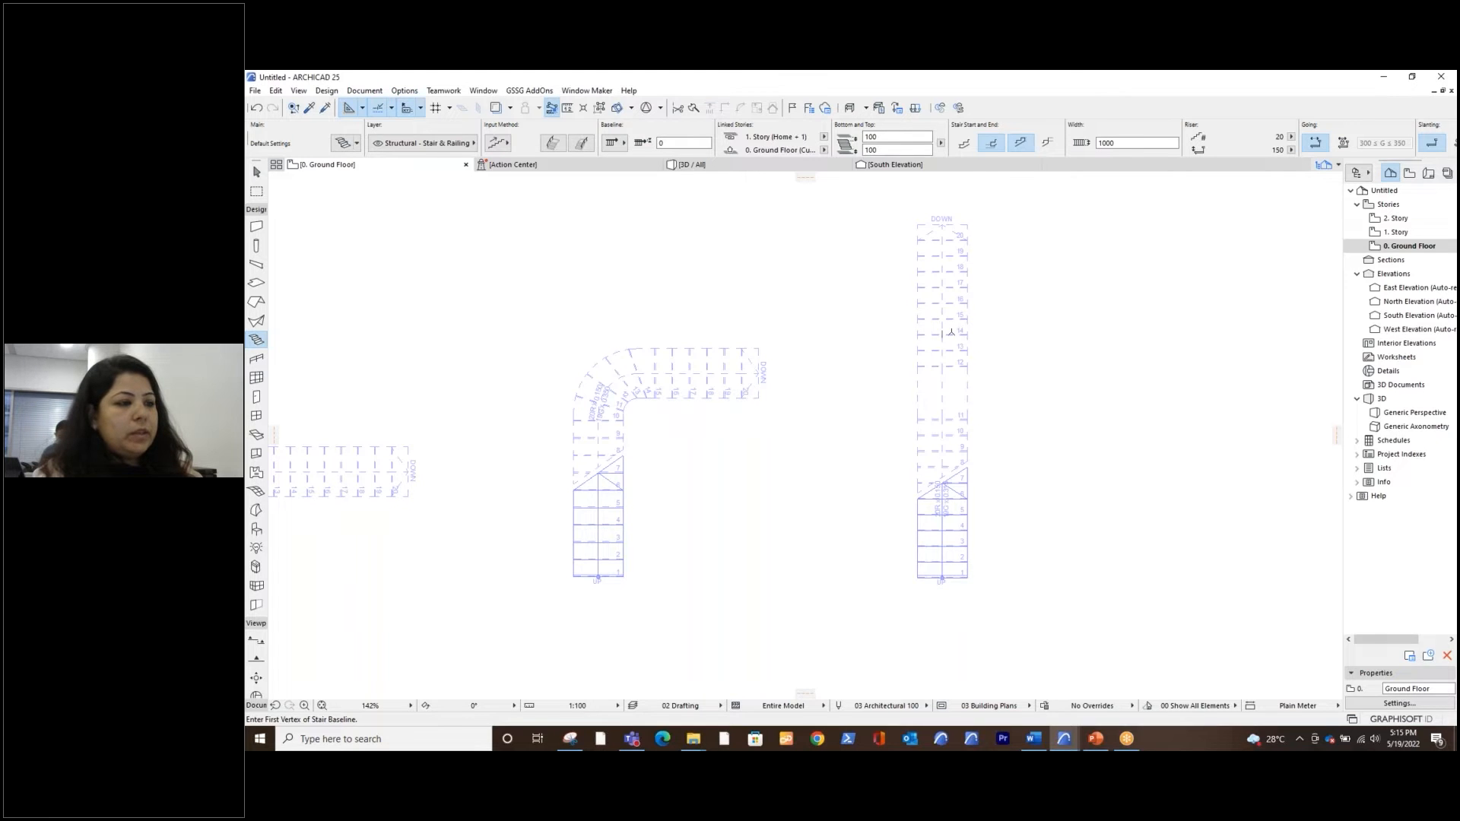
# Examine the finished stair with the landing in the 3D view beside the curved winder stair
pyautogui.click(741, 167)
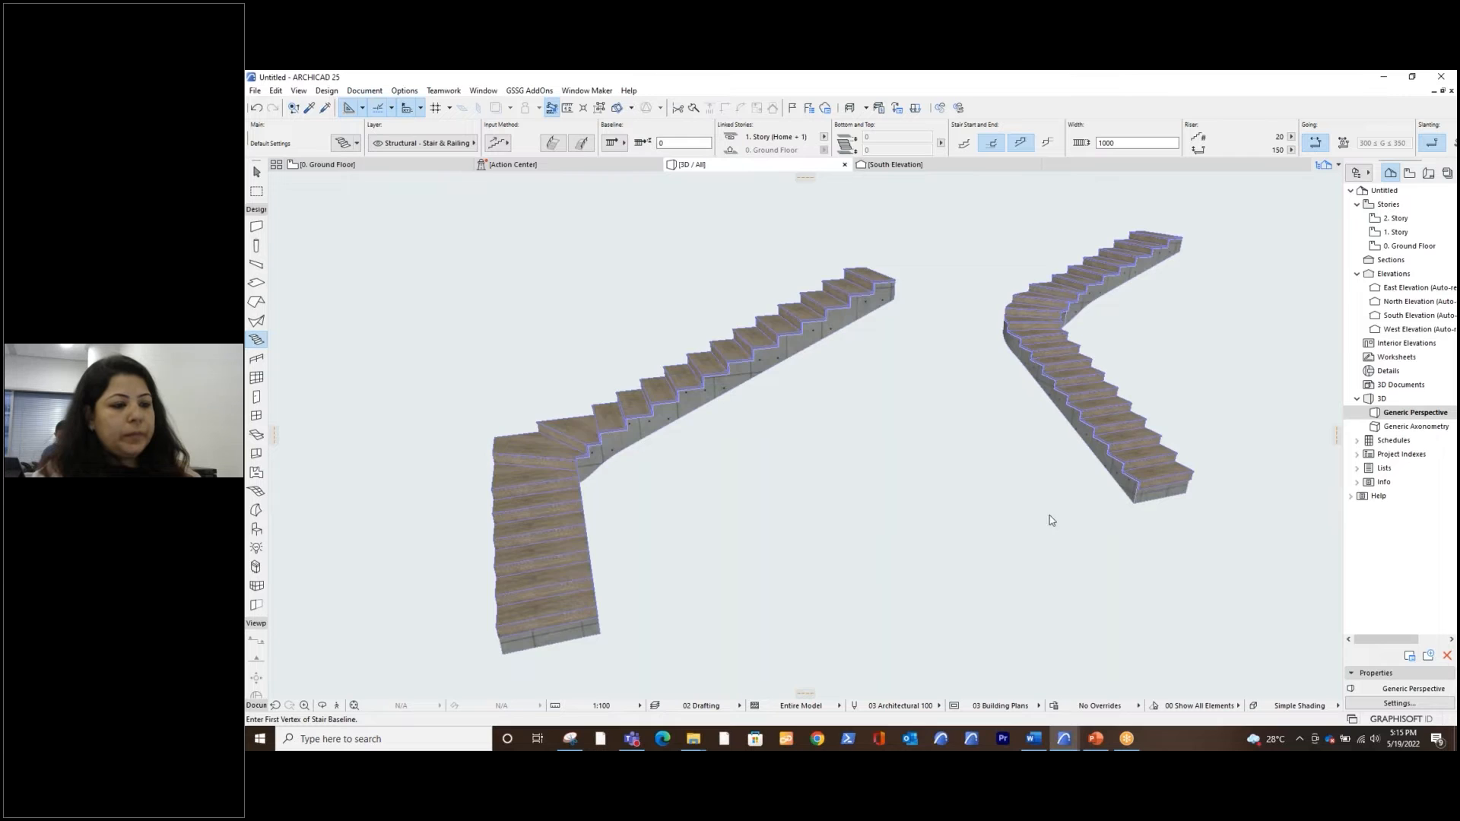
pyautogui.keyDown('shift'); pyautogui.moveTo(1171, 477); pyautogui.dragTo(809, 527, button='middle'); pyautogui.keyUp('shift')
pyautogui.keyDown('shift'); pyautogui.moveTo(1092, 548); pyautogui.dragTo(934, 450, button='middle'); pyautogui.keyUp('shift')
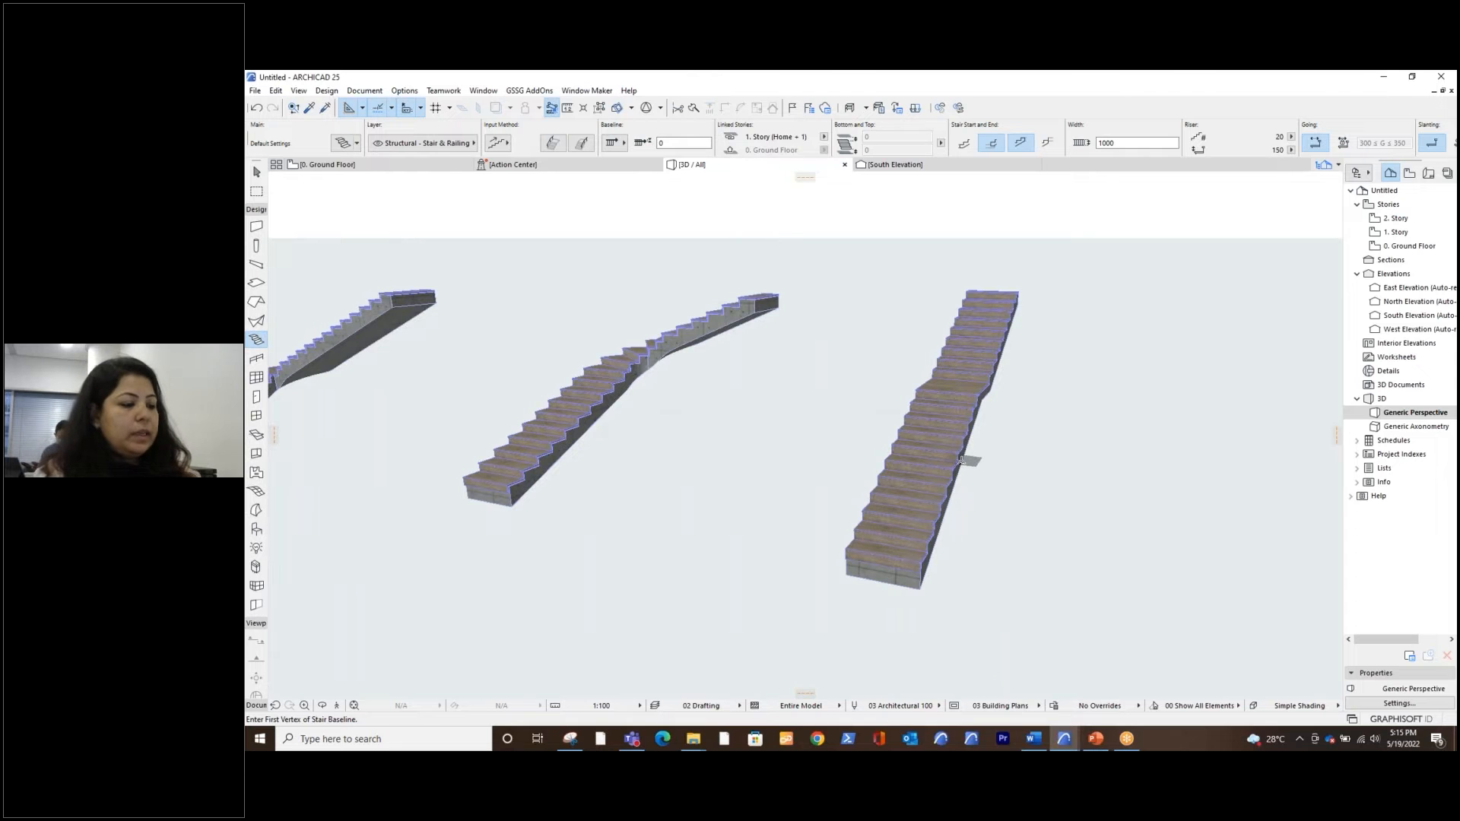
pyautogui.press('Escape')
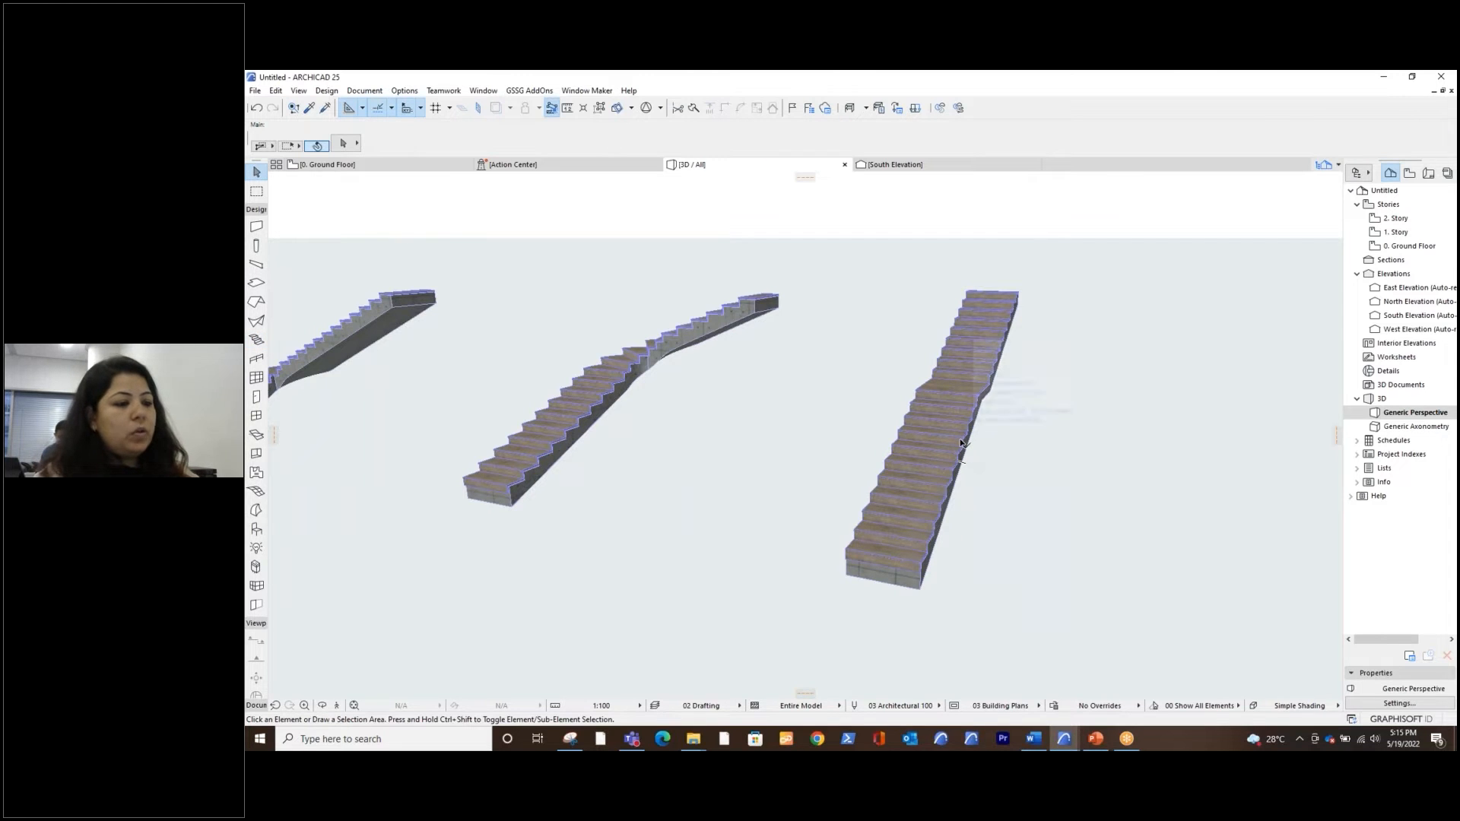
# Select the stair with the landing and open the draining options of its monolithic flight structure
pyautogui.click(960, 442)
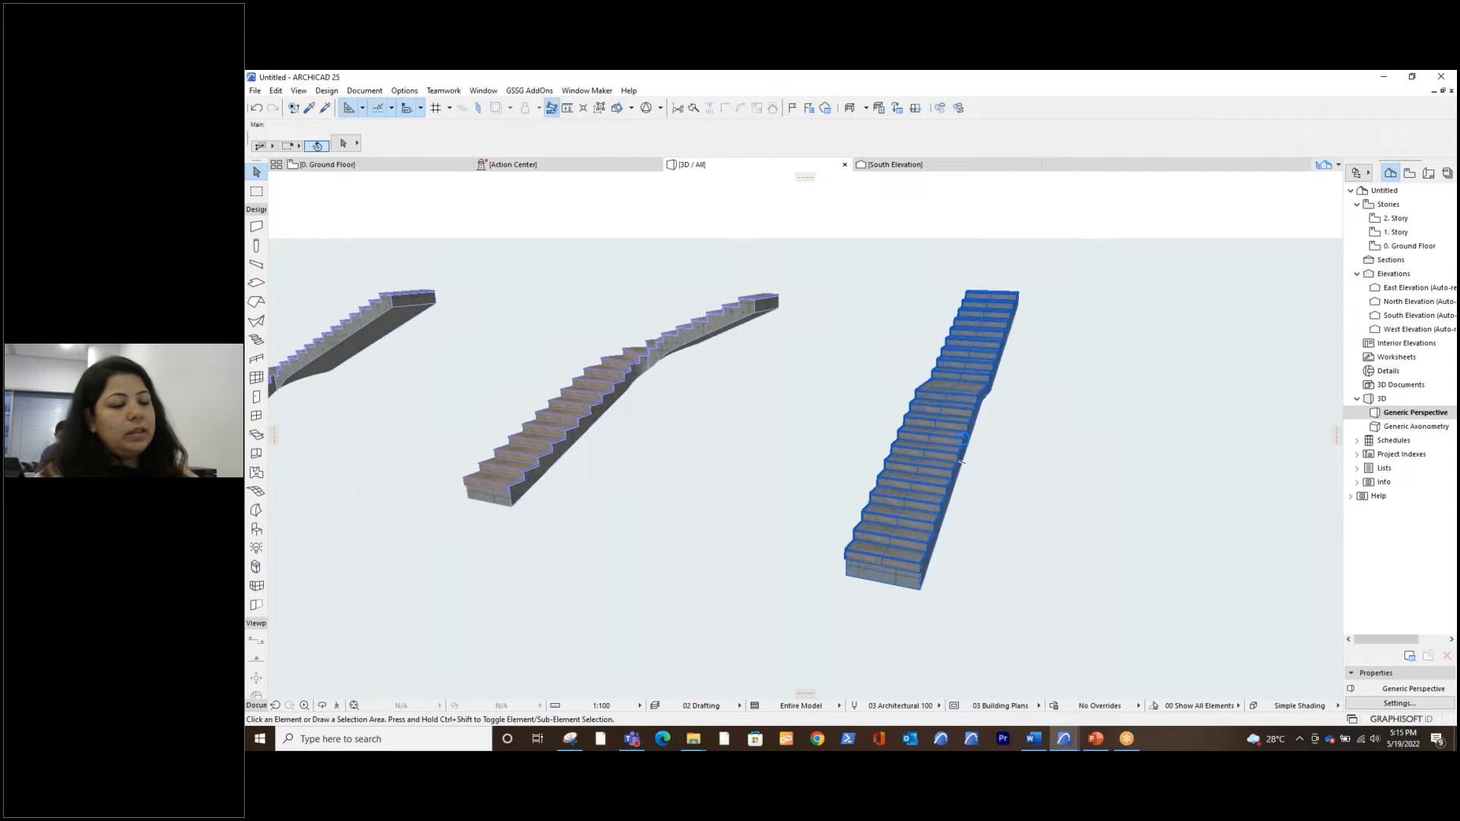
pyautogui.press('Escape')
pyautogui.click(964, 400)
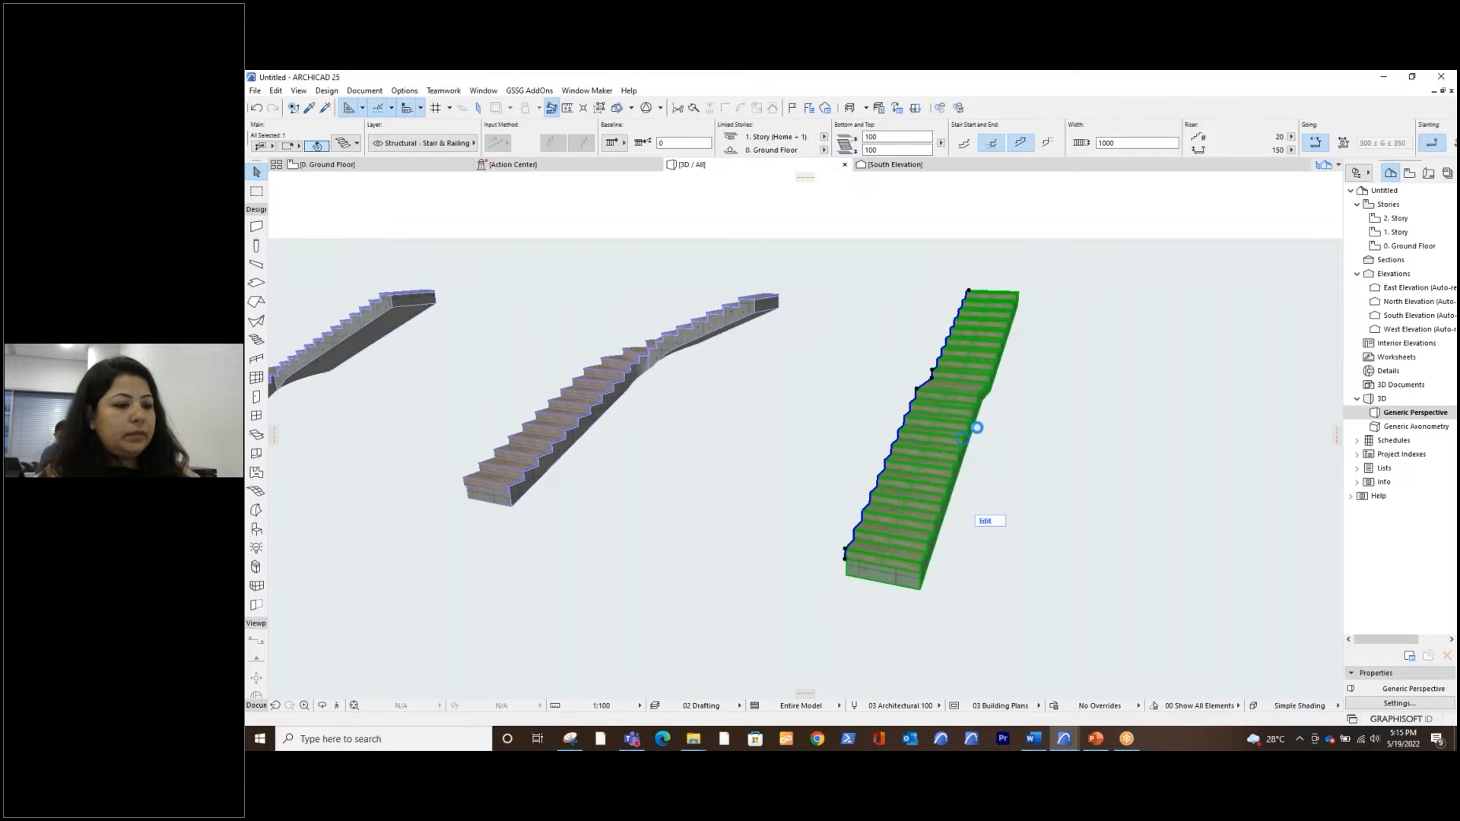
pyautogui.hotkey('ctrl', 't')
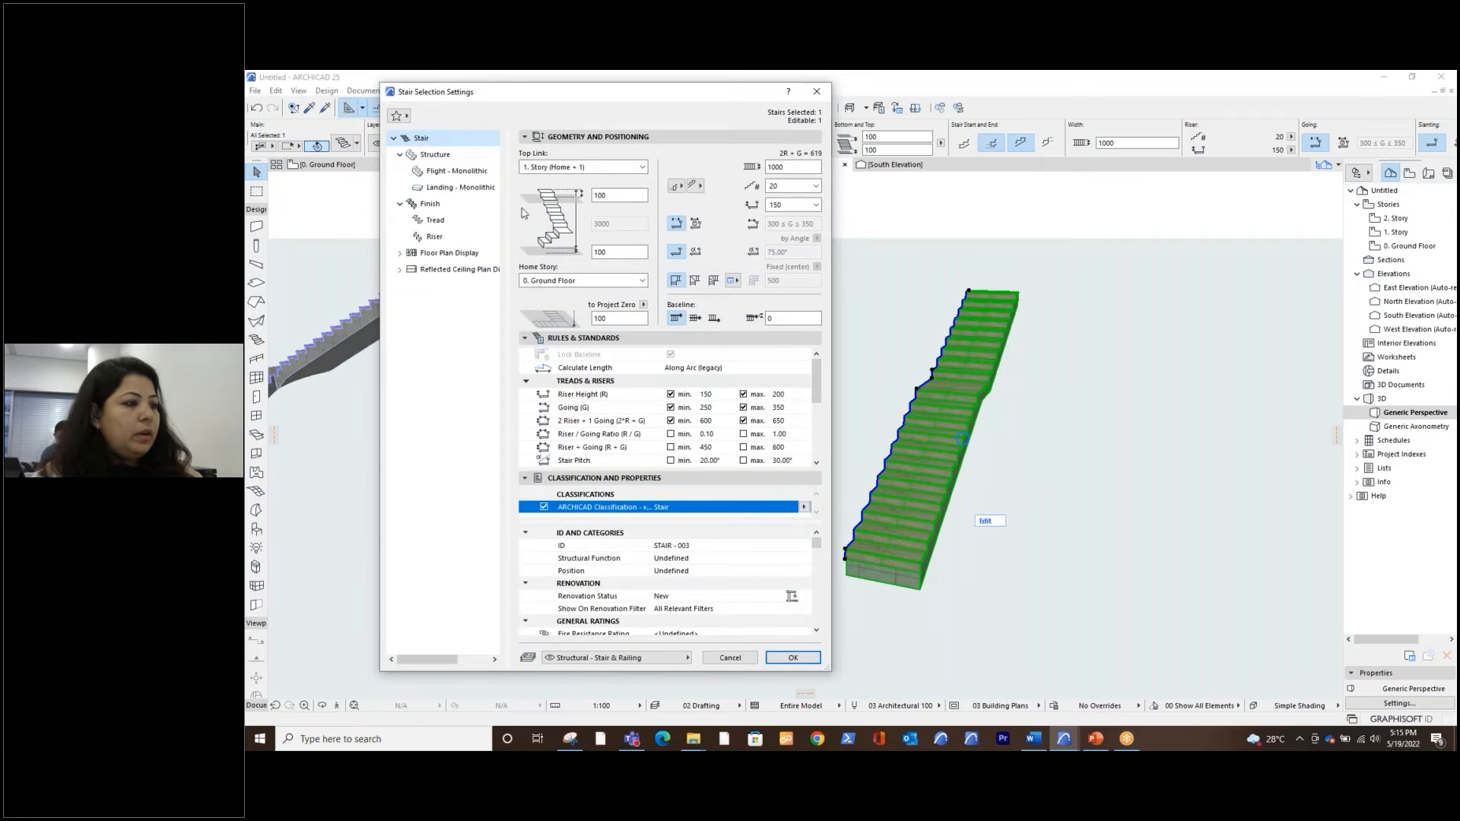
pyautogui.click(445, 158)
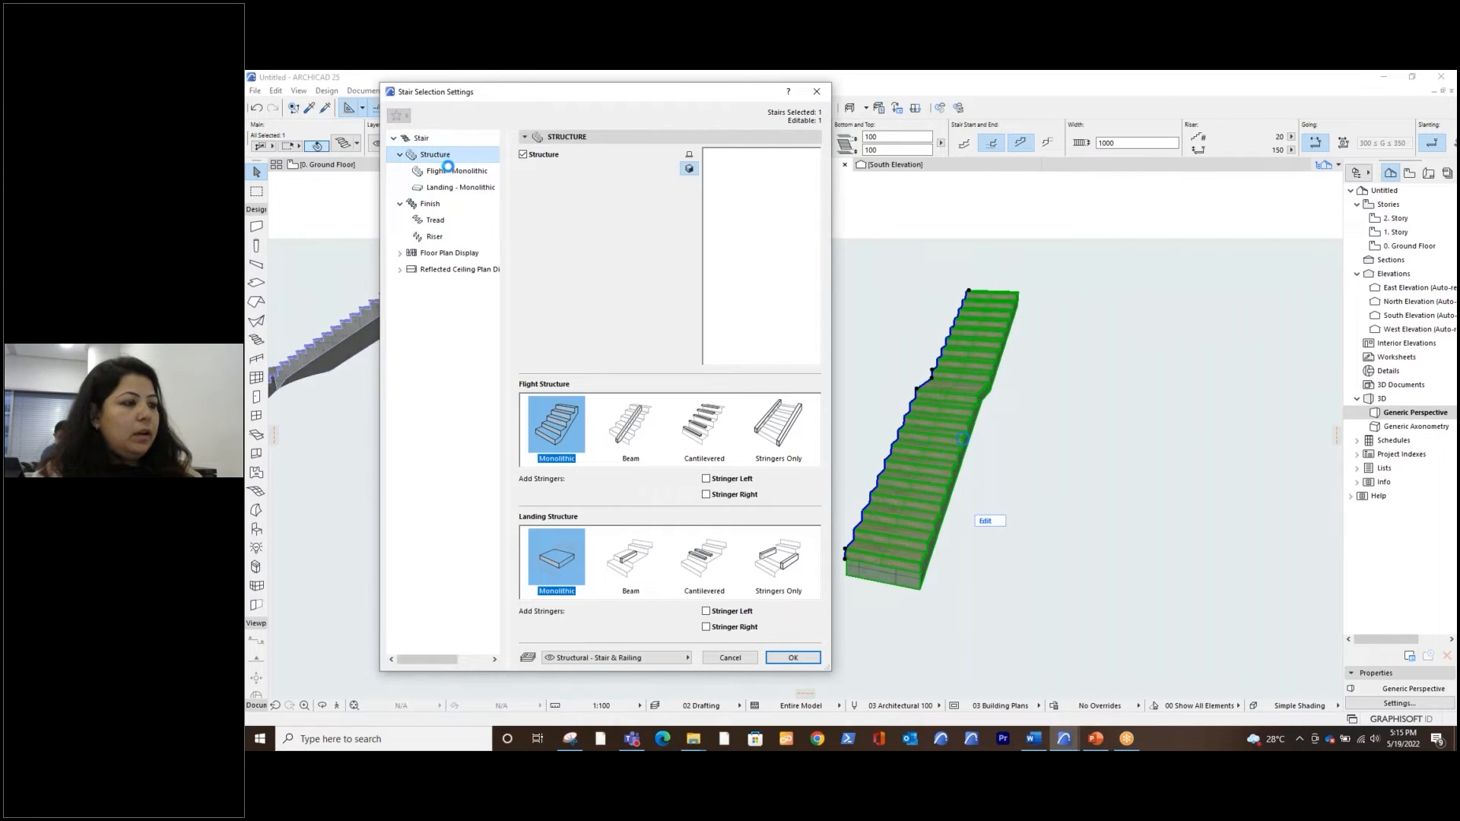
pyautogui.click(449, 172)
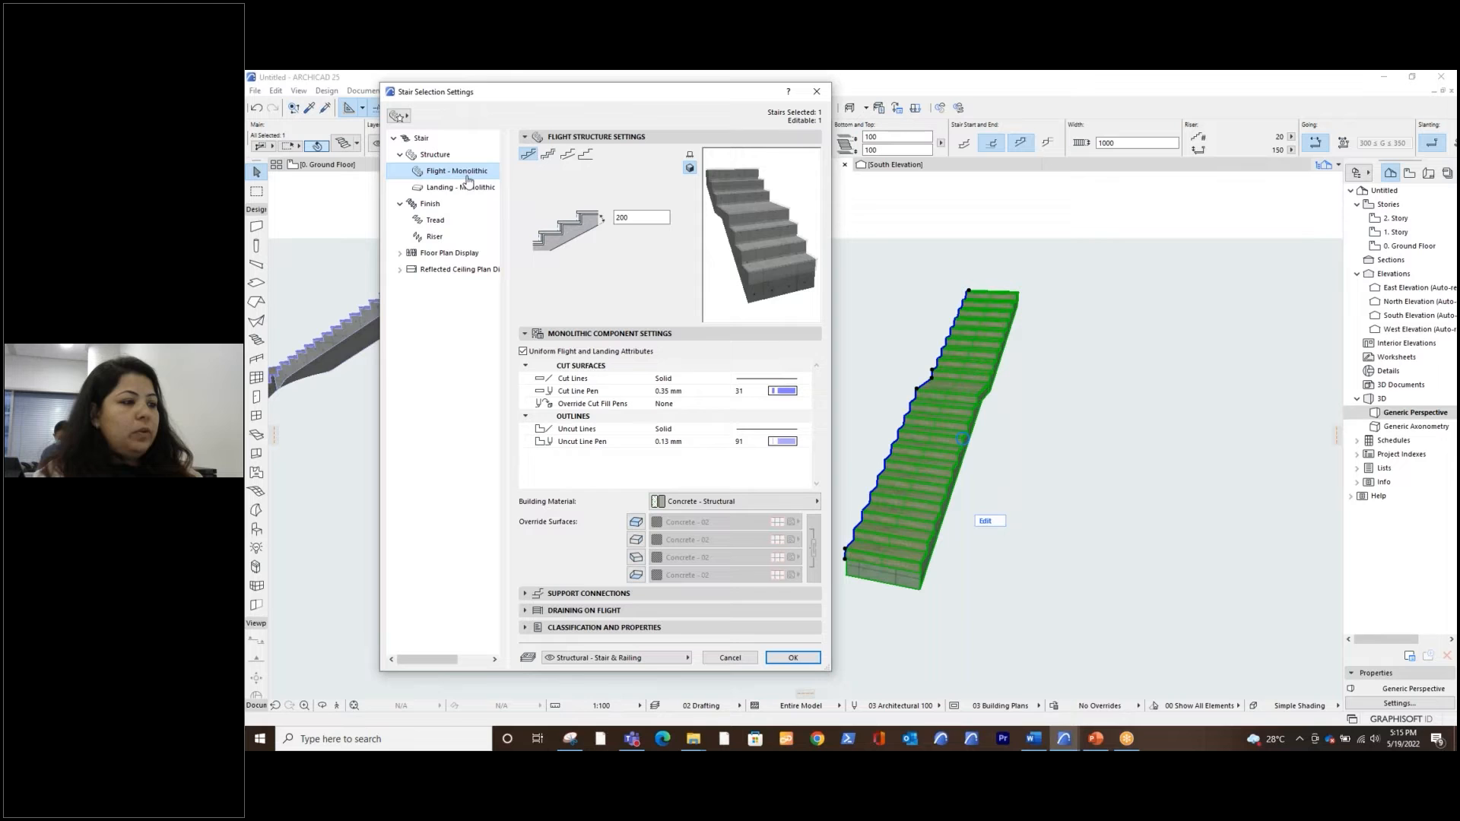
pyautogui.click(538, 611)
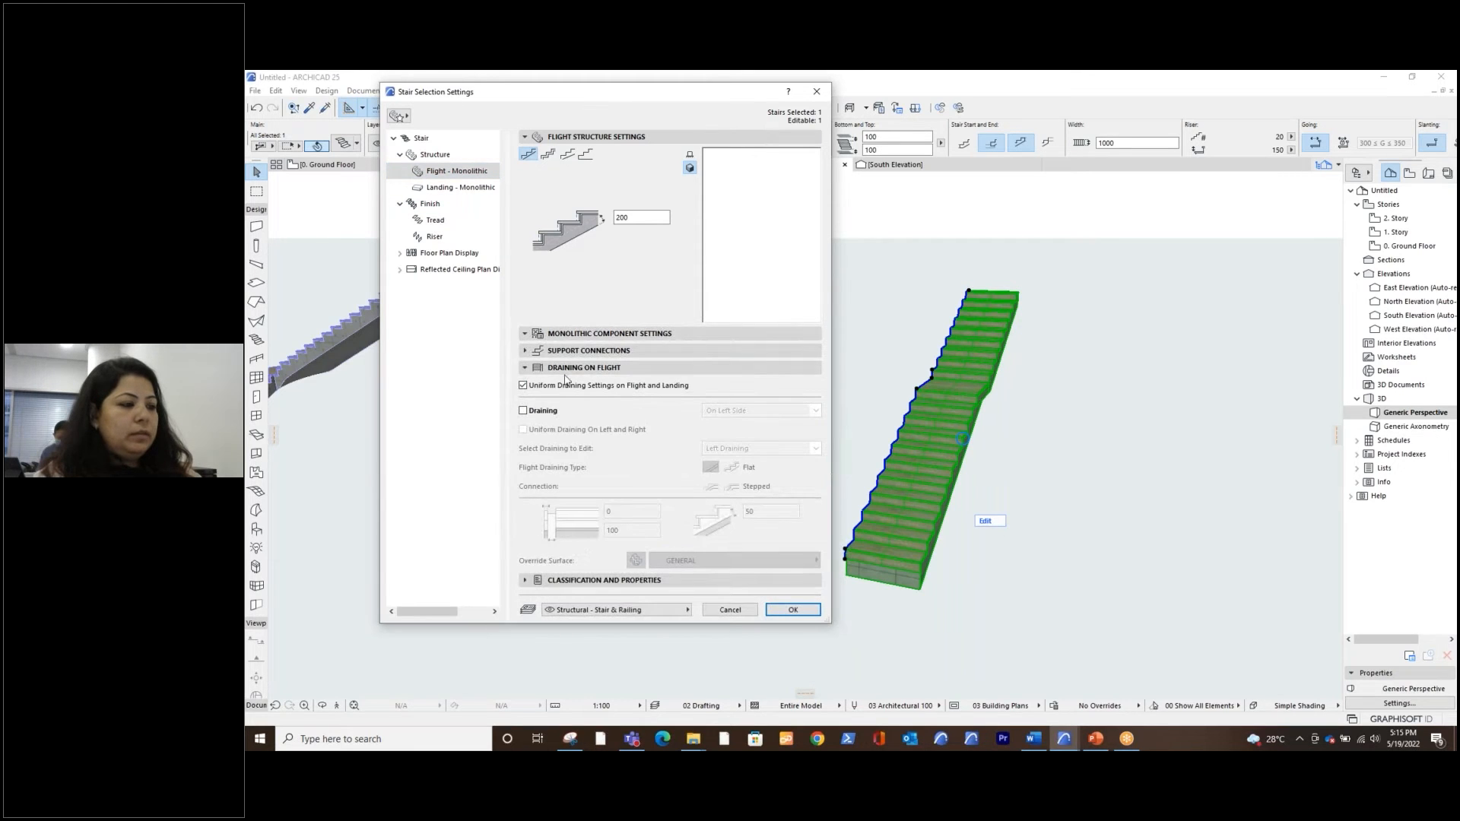
pyautogui.press('ctrl')
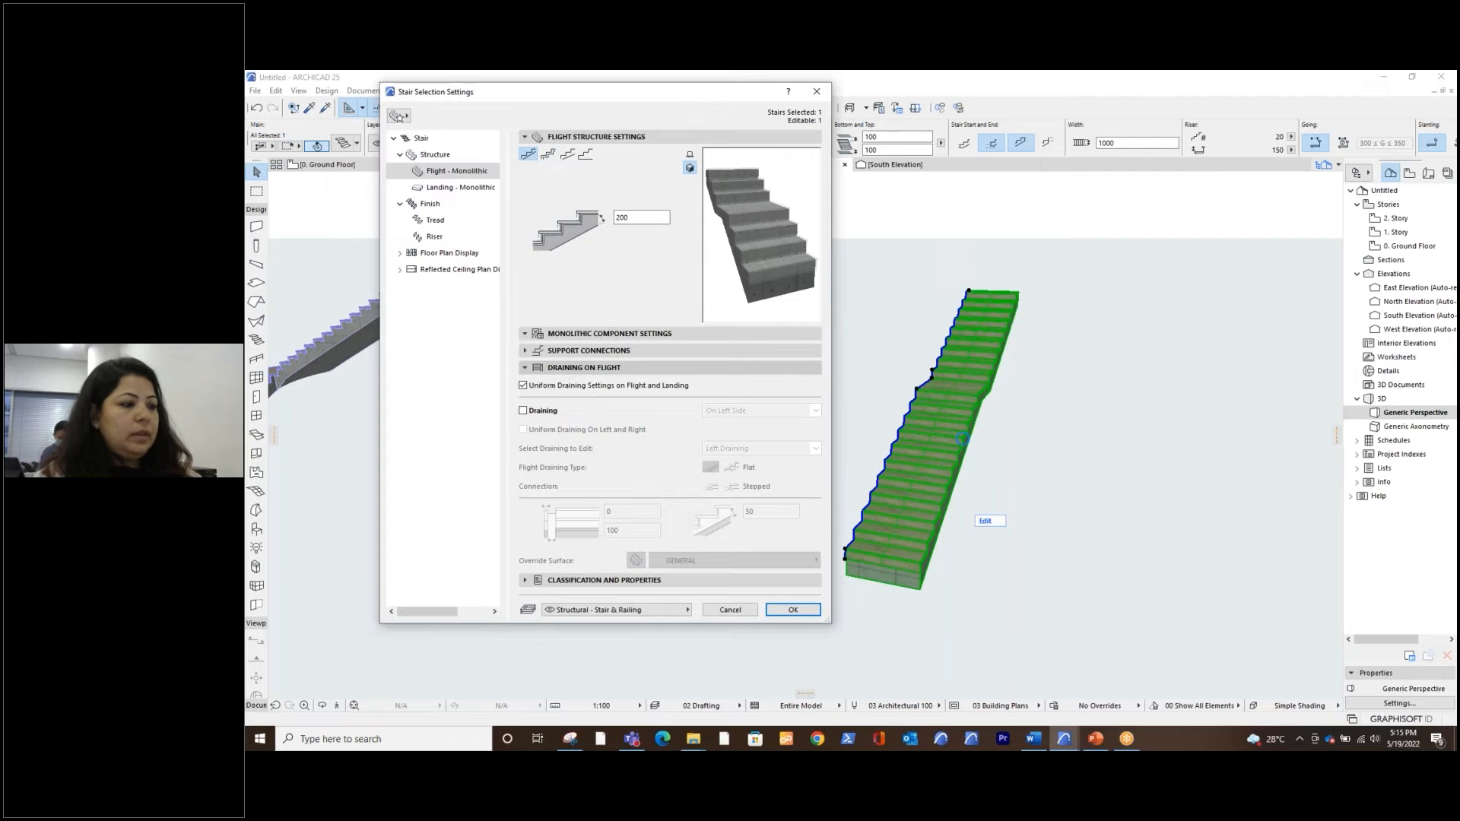
# Enable draining on both sides of the flight, with uniform draining on left and right
pyautogui.click(523, 411)
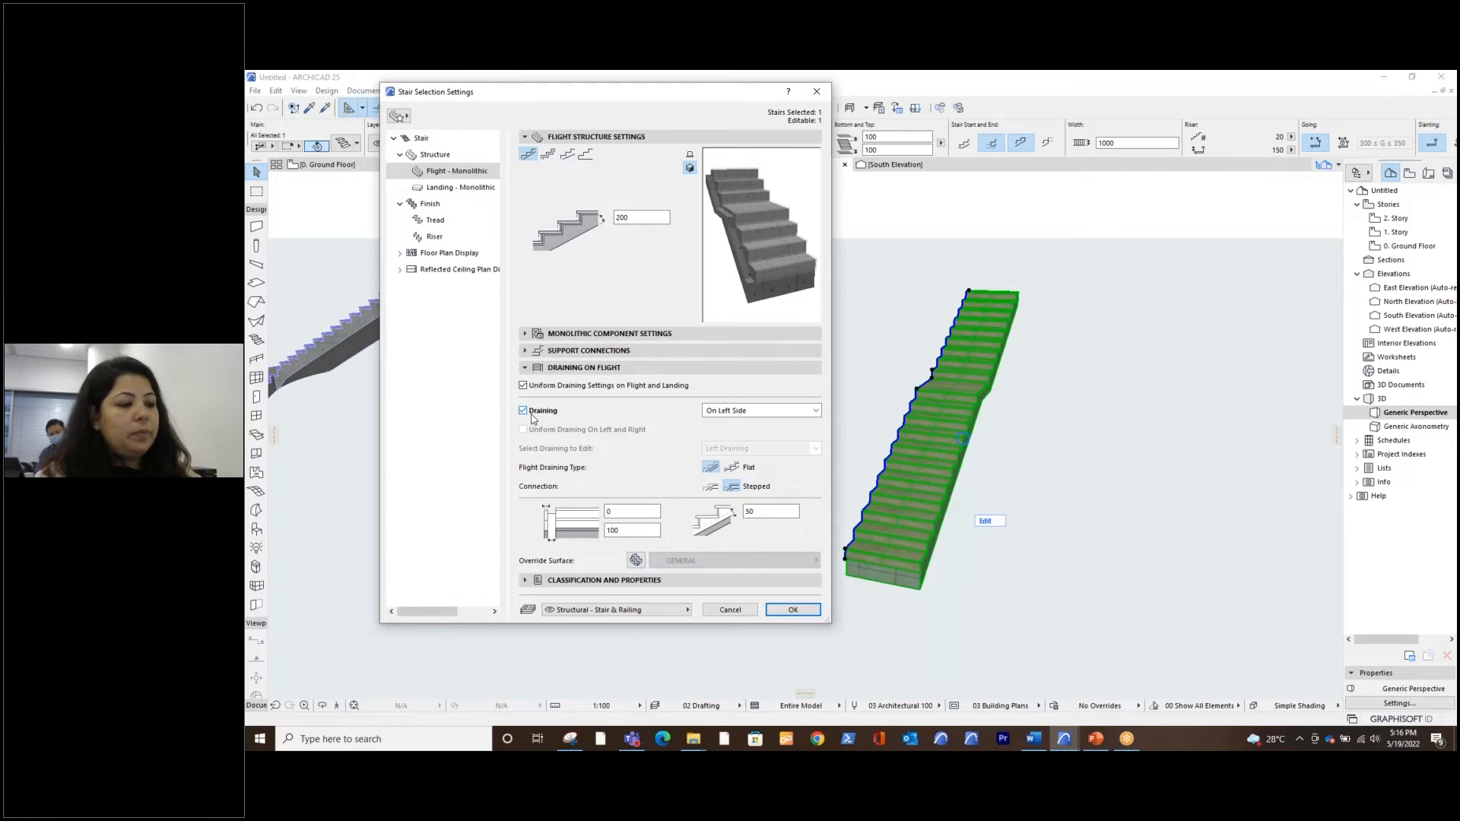
pyautogui.click(742, 411)
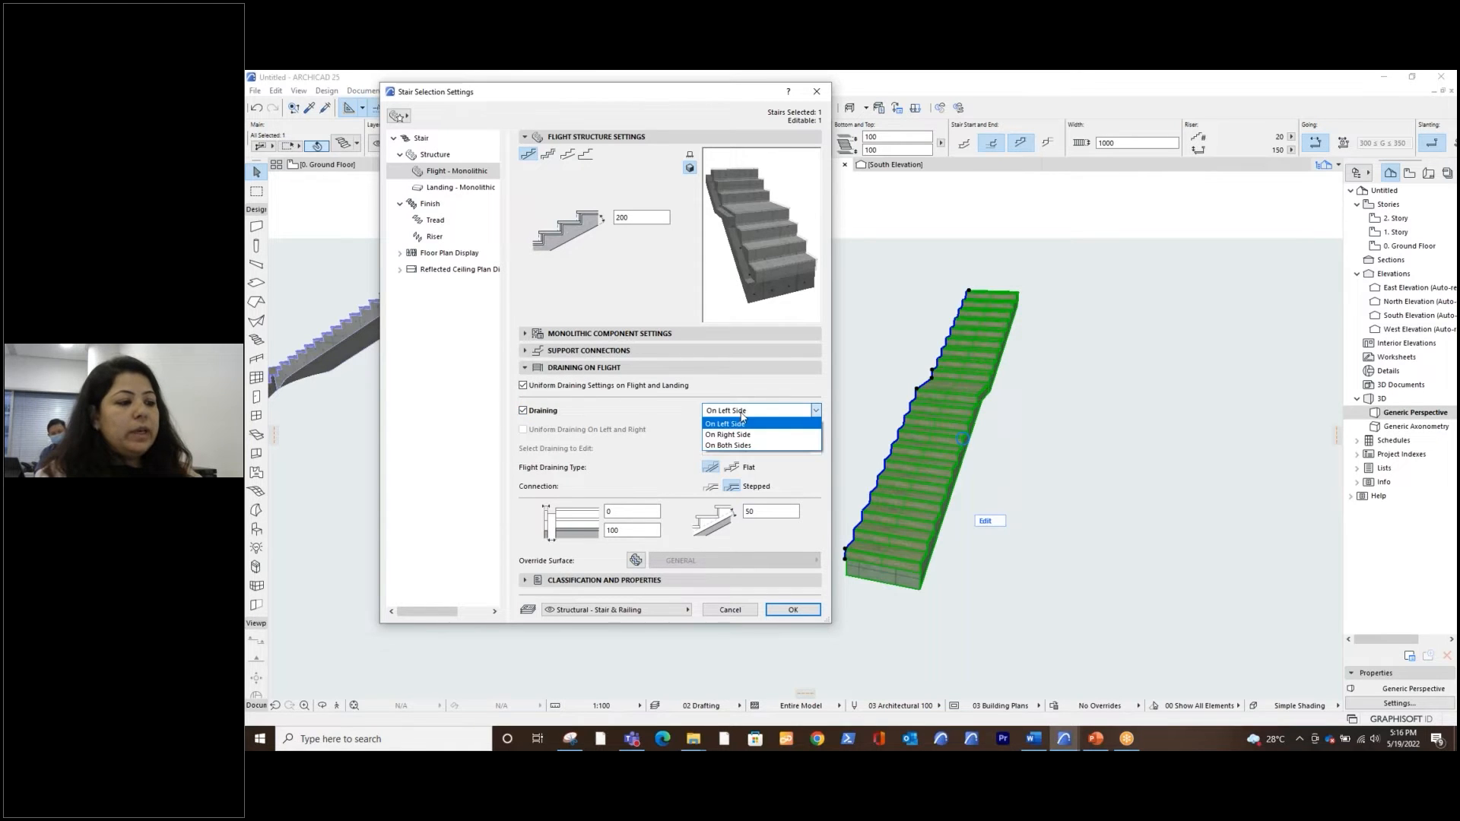
pyautogui.click(745, 448)
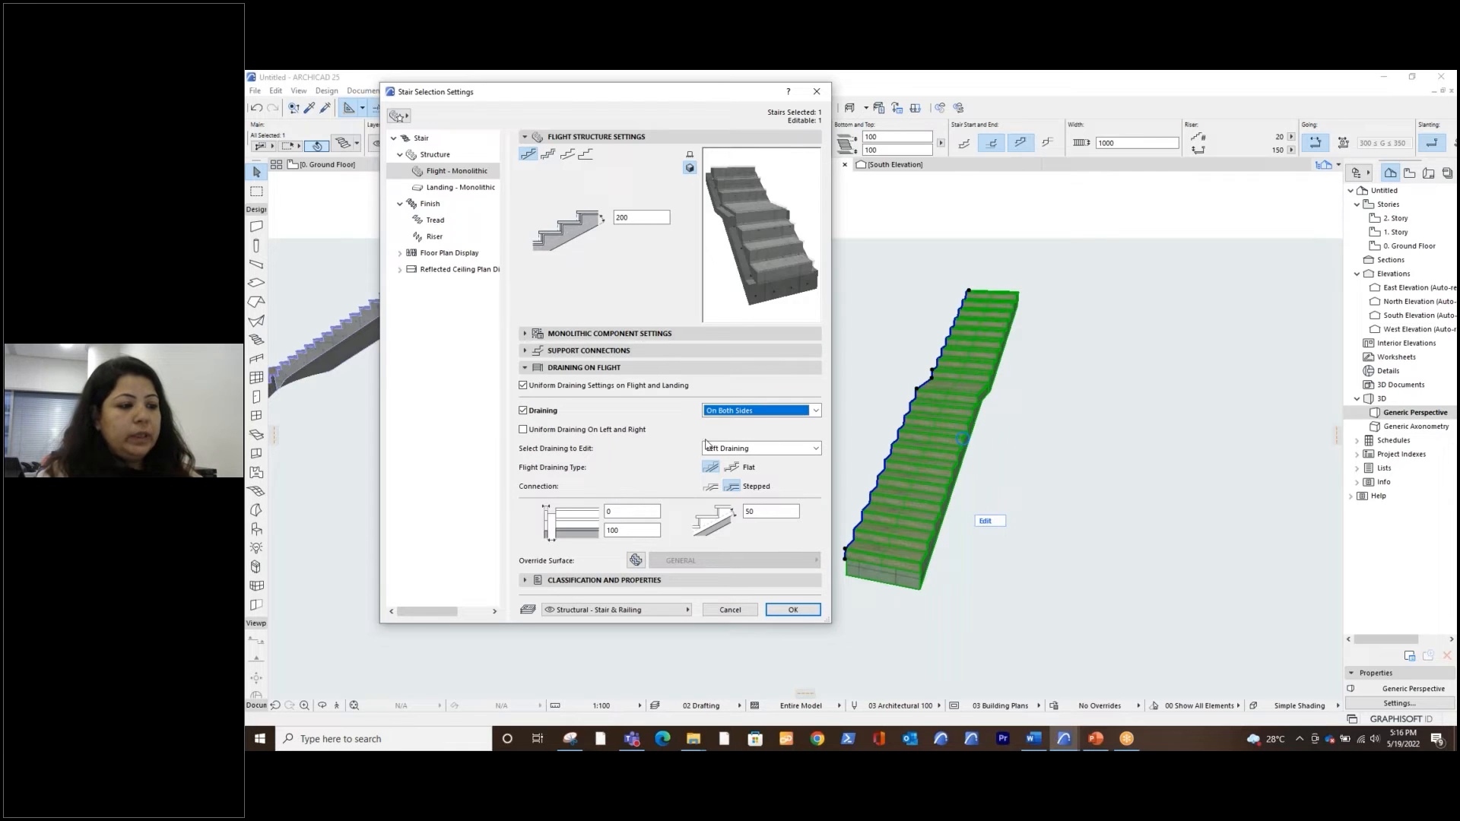
pyautogui.click(742, 450)
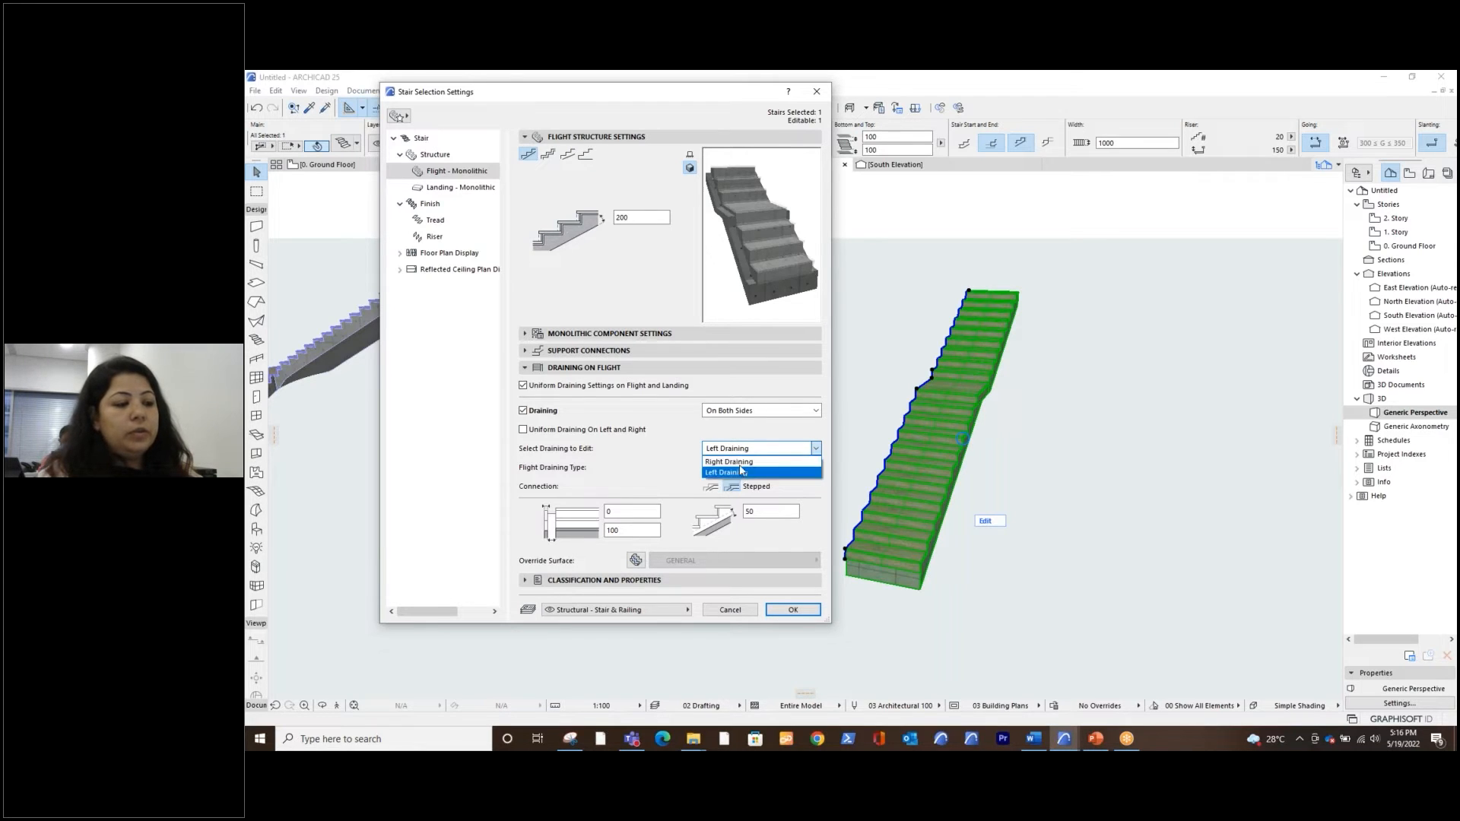
pyautogui.press('ctrl')
pyautogui.press('ctrl')
pyautogui.click(524, 432)
pyautogui.click(524, 430)
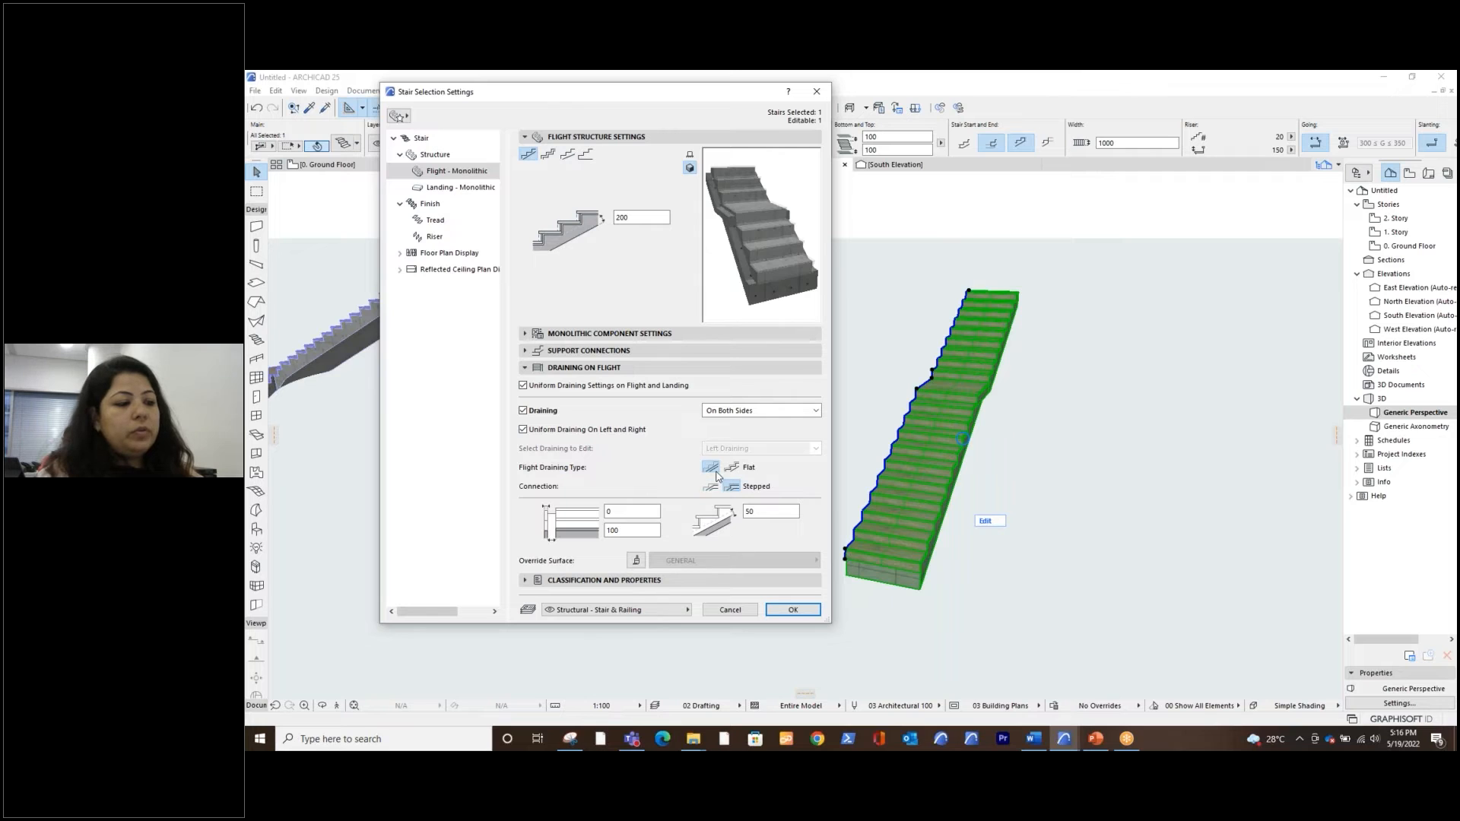
# Try the stepped flight draining type and return to the flat type
pyautogui.press('ctrl')
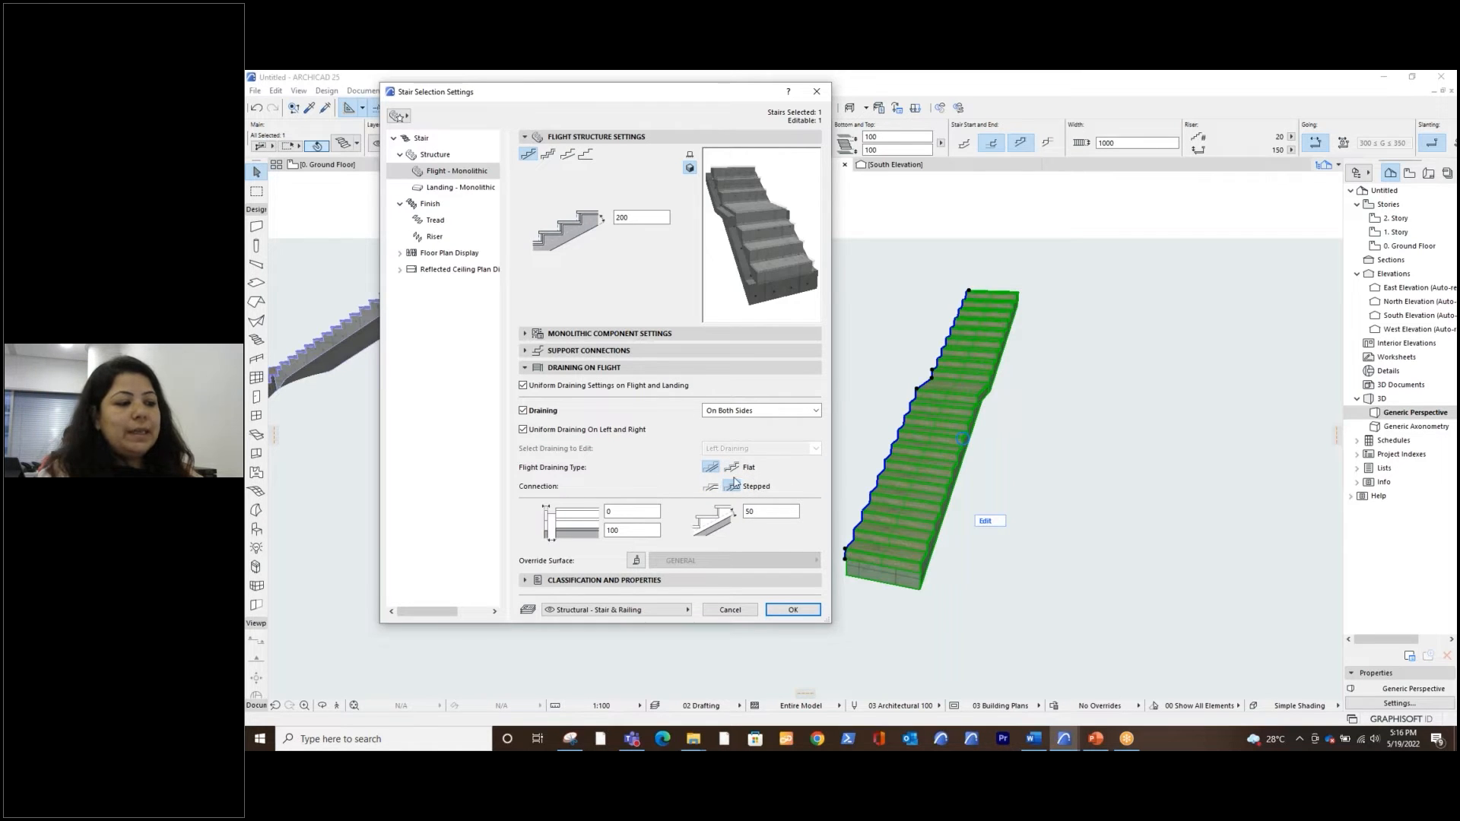
pyautogui.click(730, 469)
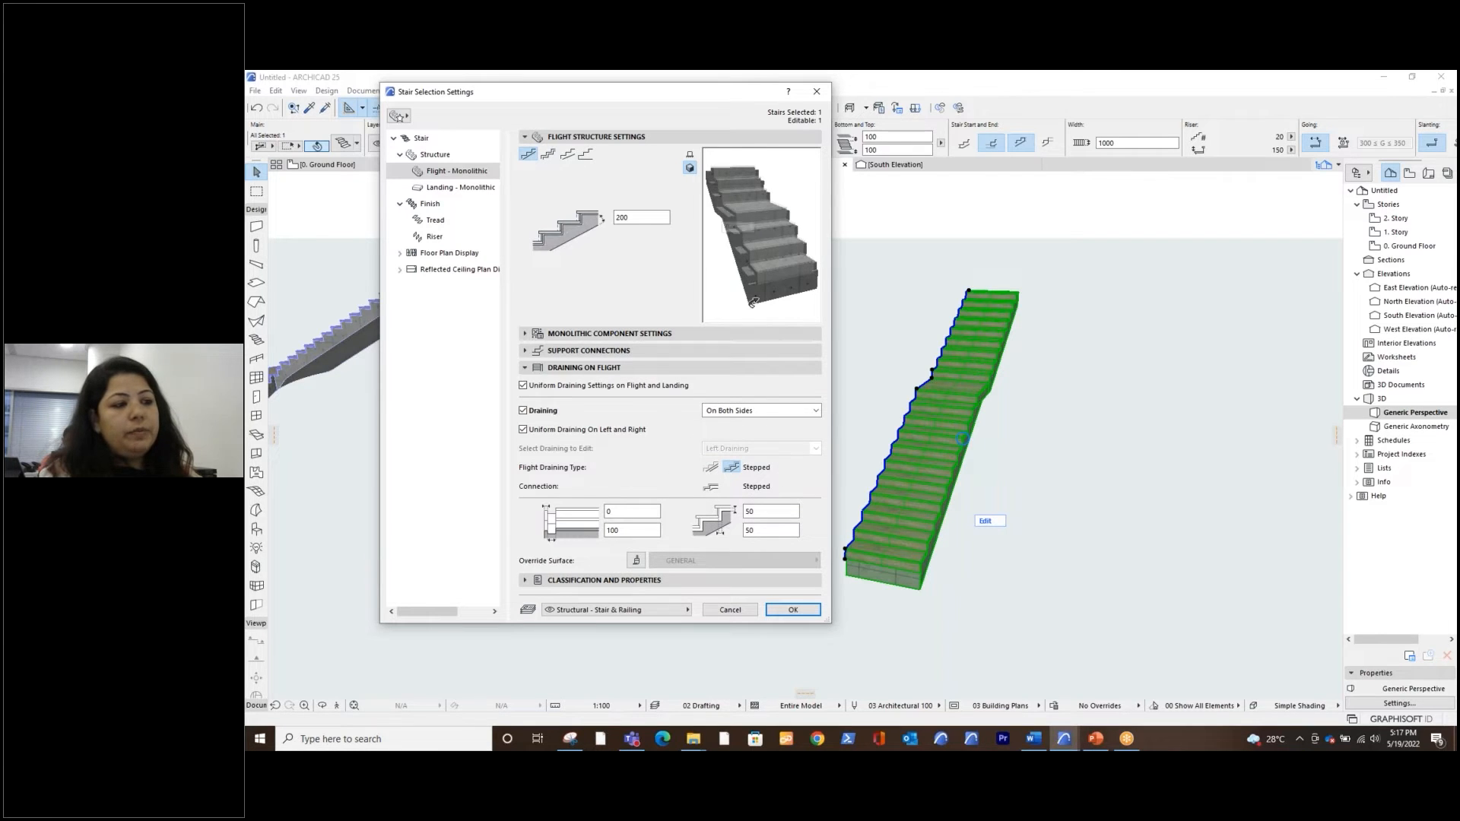
pyautogui.click(711, 469)
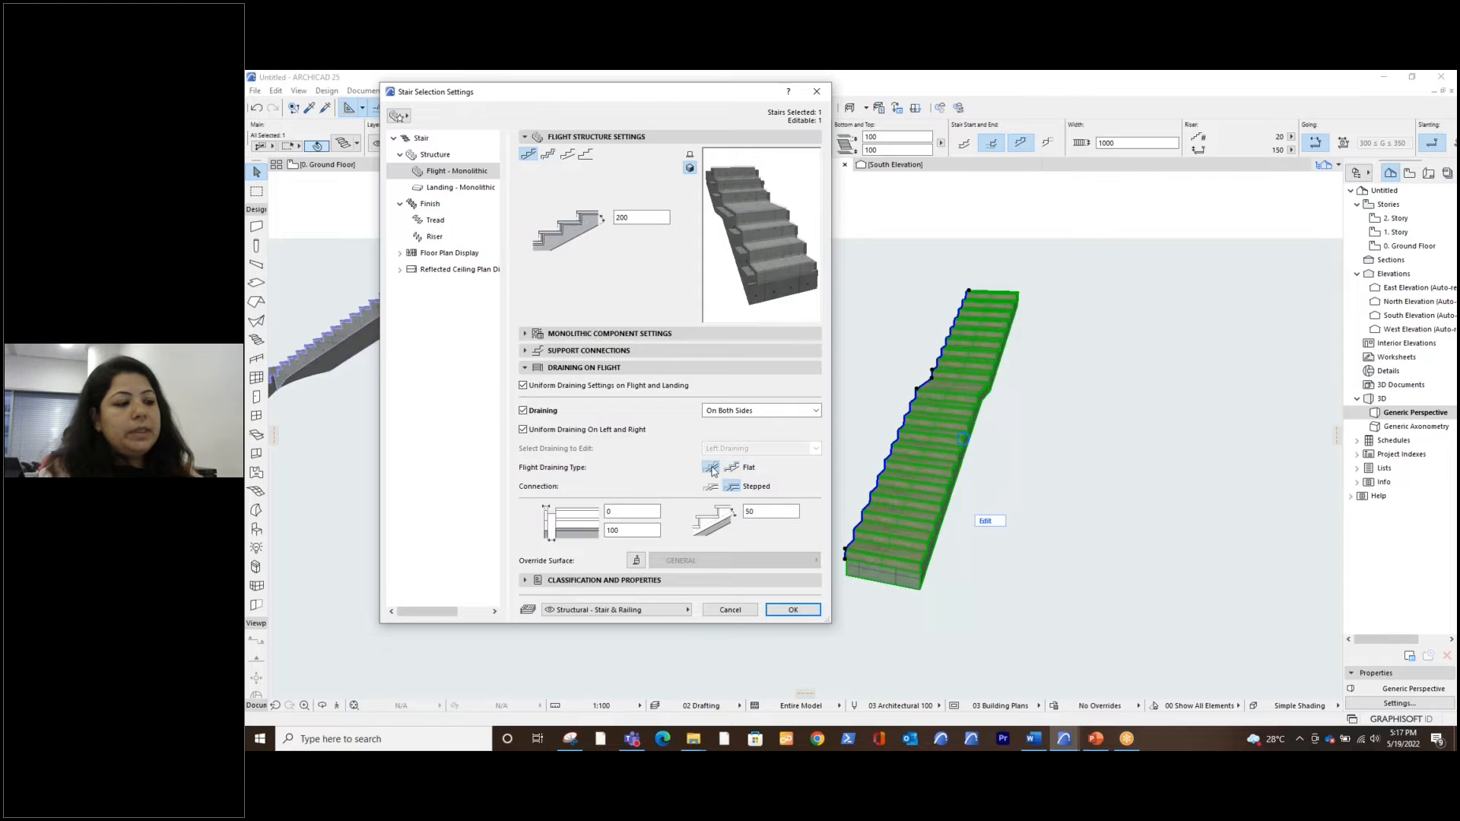
# Set the draining width of the flight to 200 mm
pyautogui.click(609, 532)
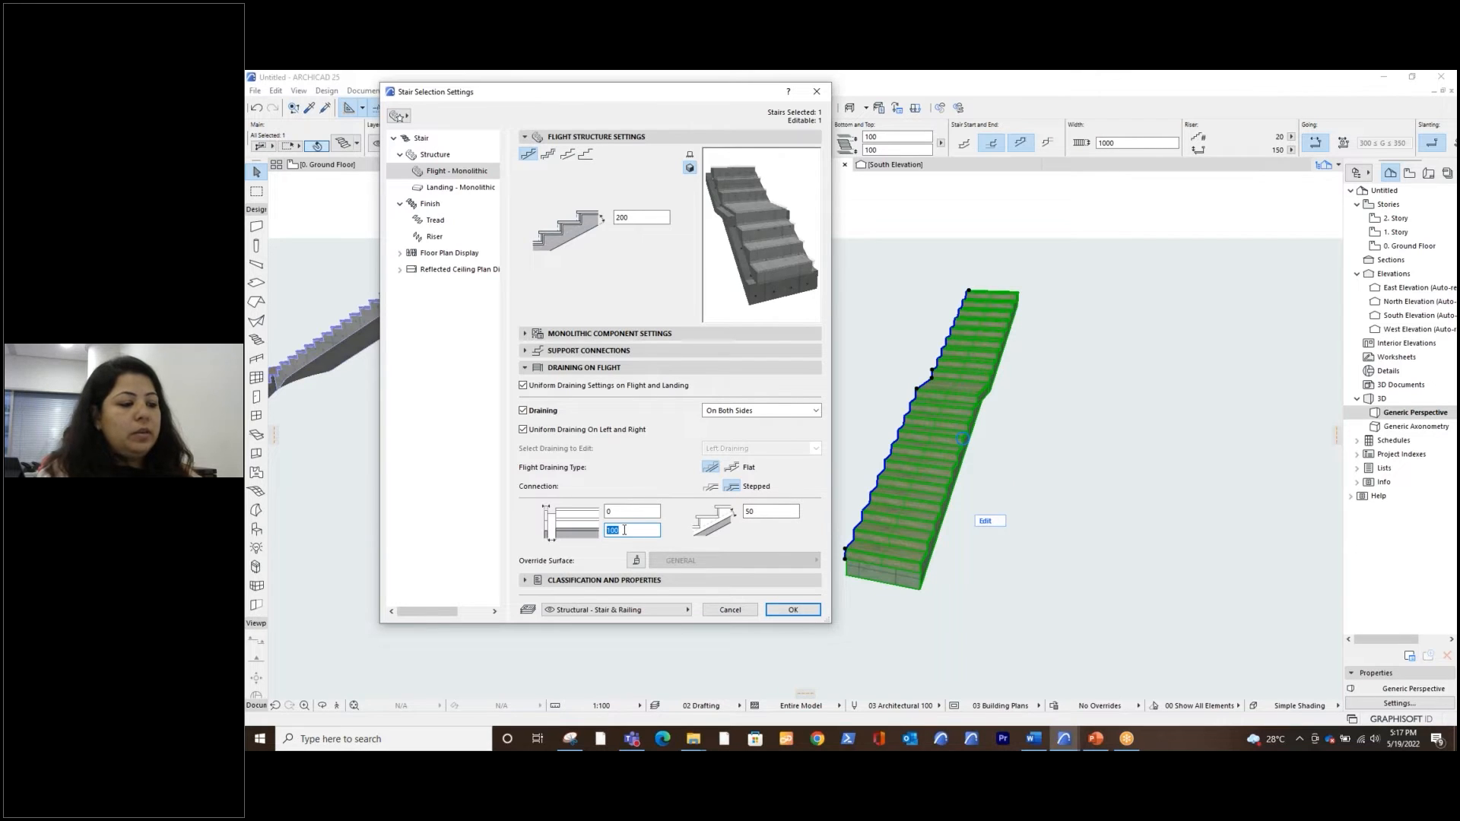
pyautogui.write('200')
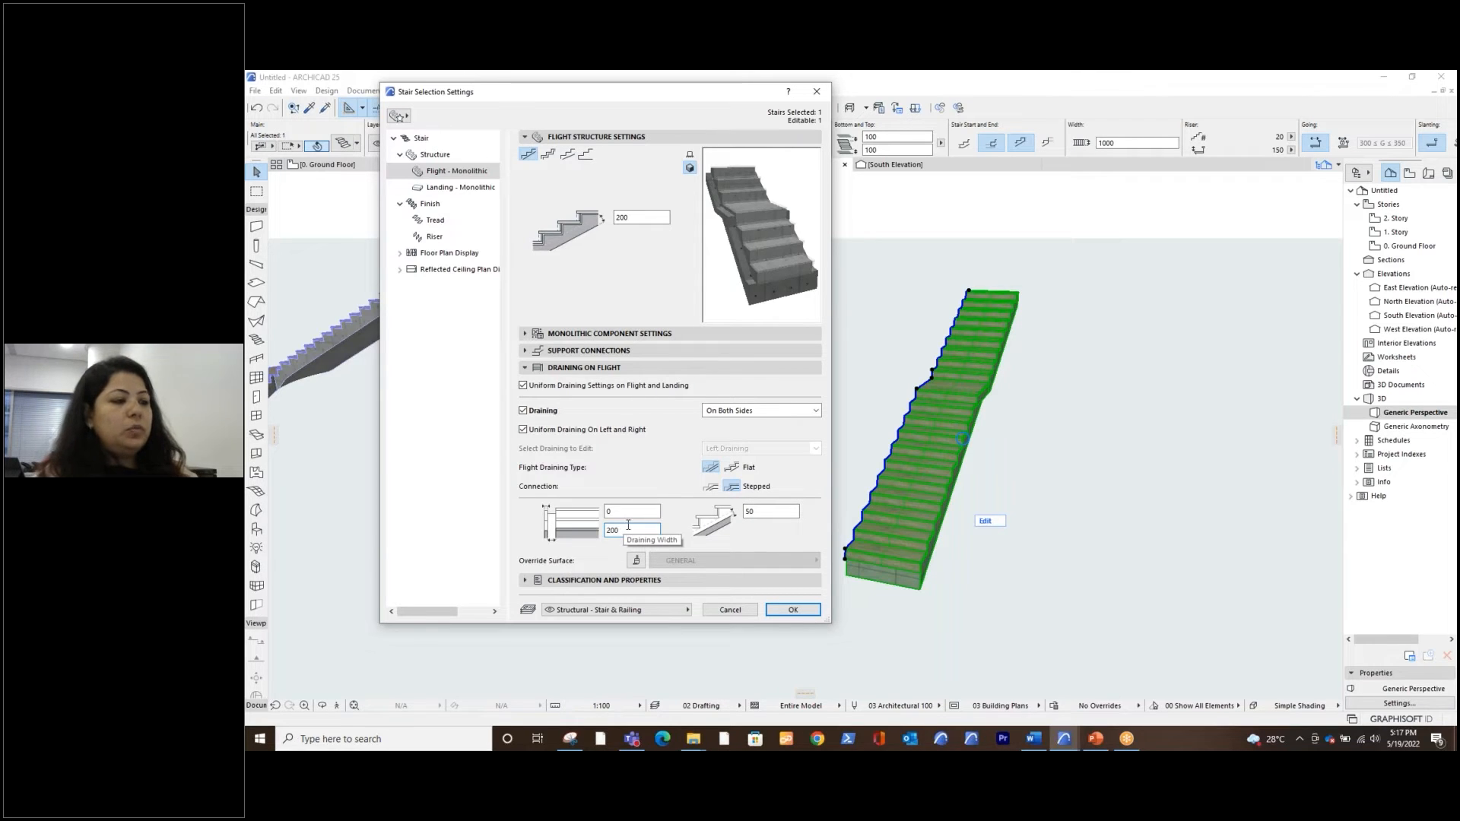
pyautogui.click(631, 510)
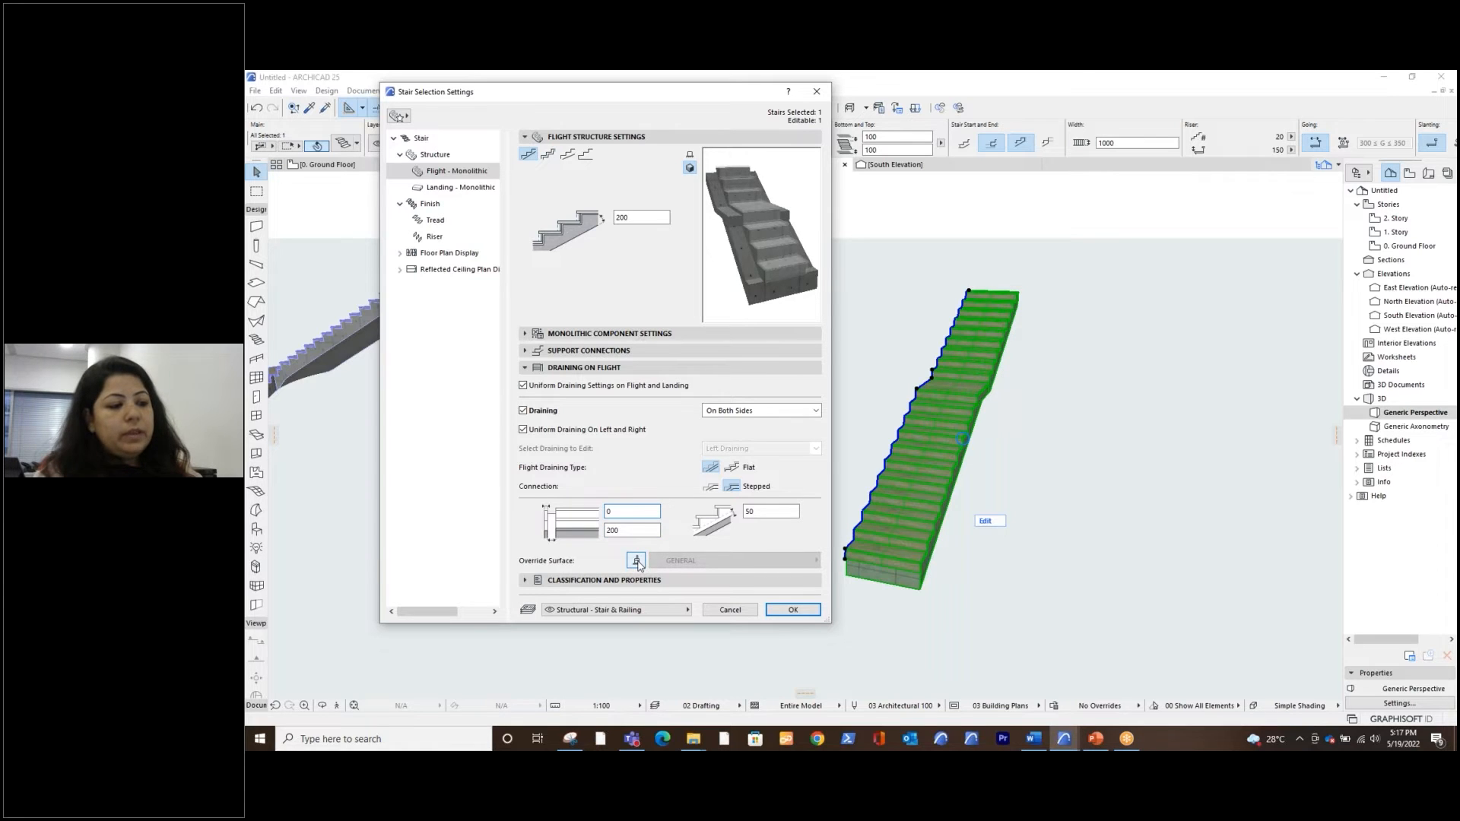
# Try overriding the draining surface with GENERAL and switch the override off
pyautogui.click(636, 562)
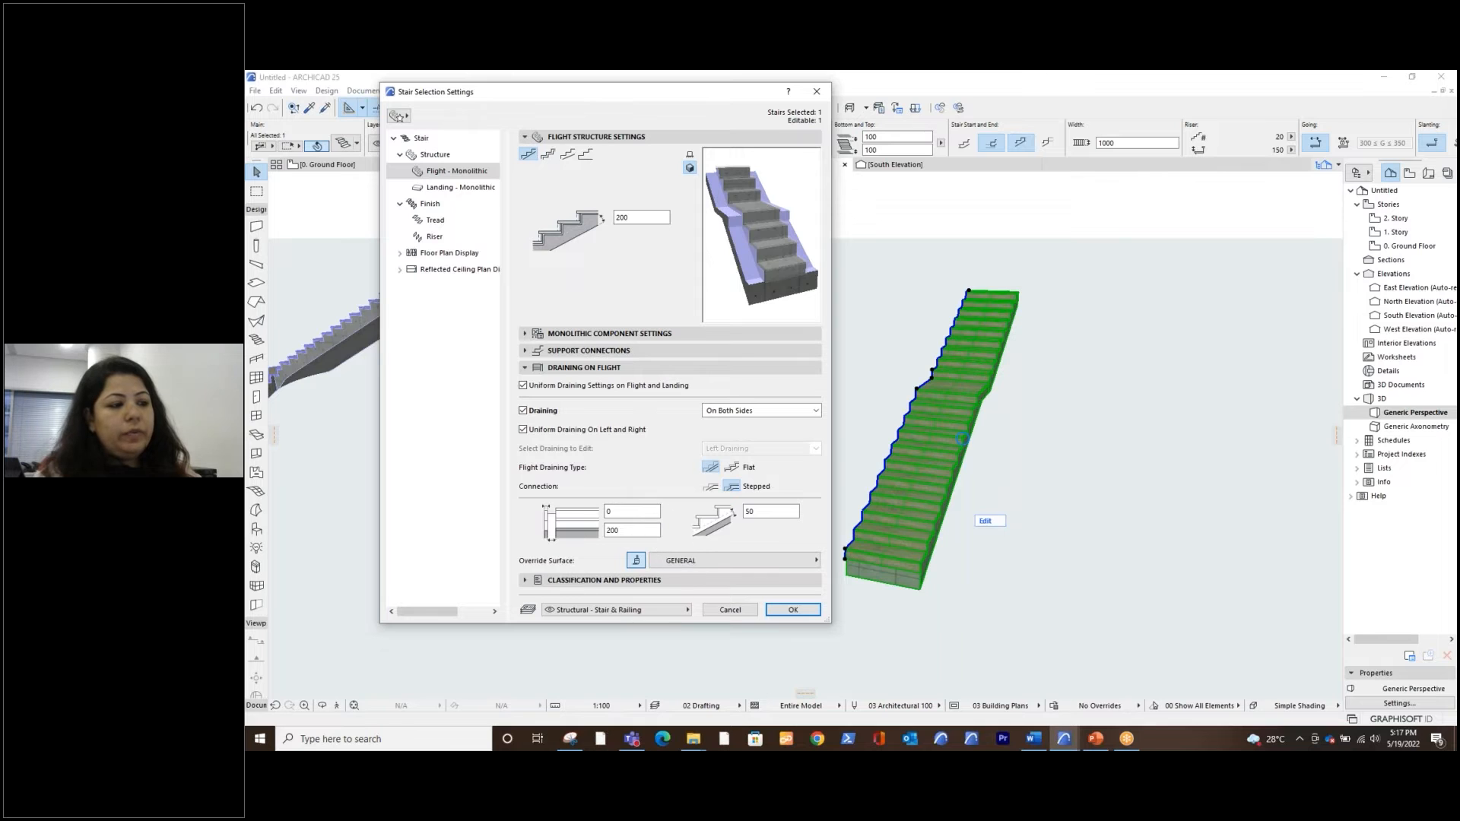
pyautogui.click(690, 561)
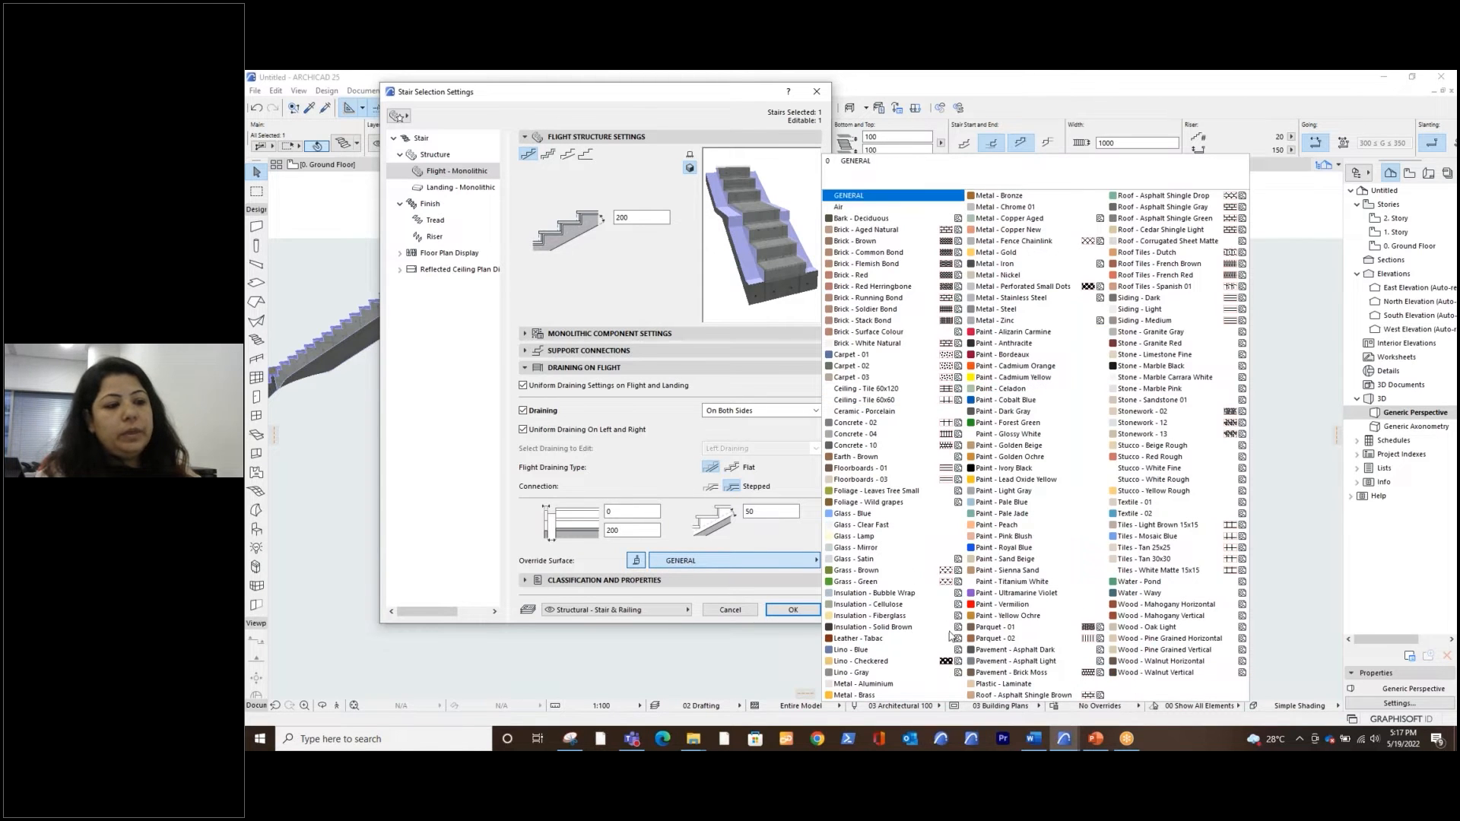
pyautogui.click(759, 539)
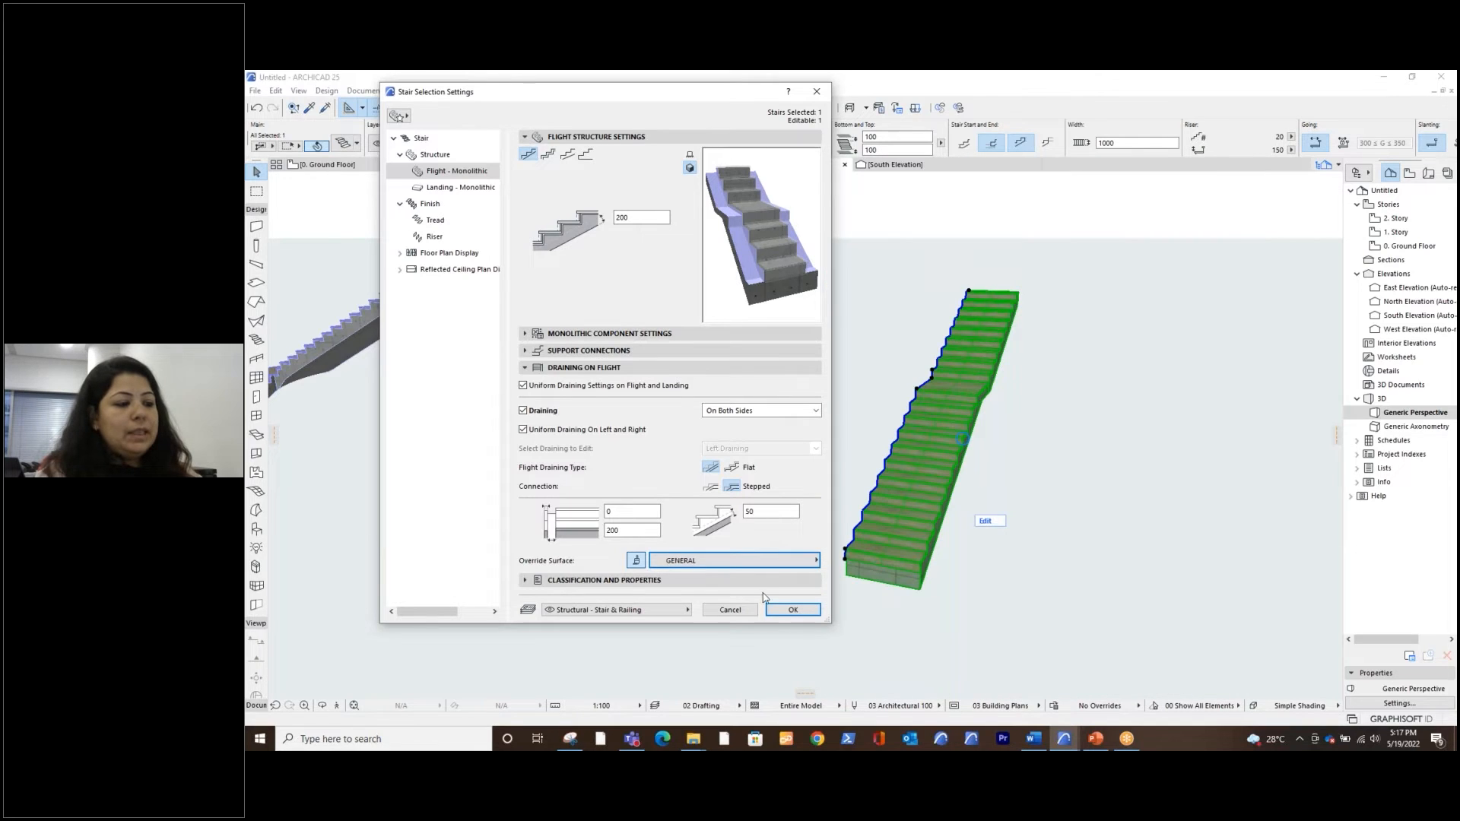
pyautogui.click(635, 561)
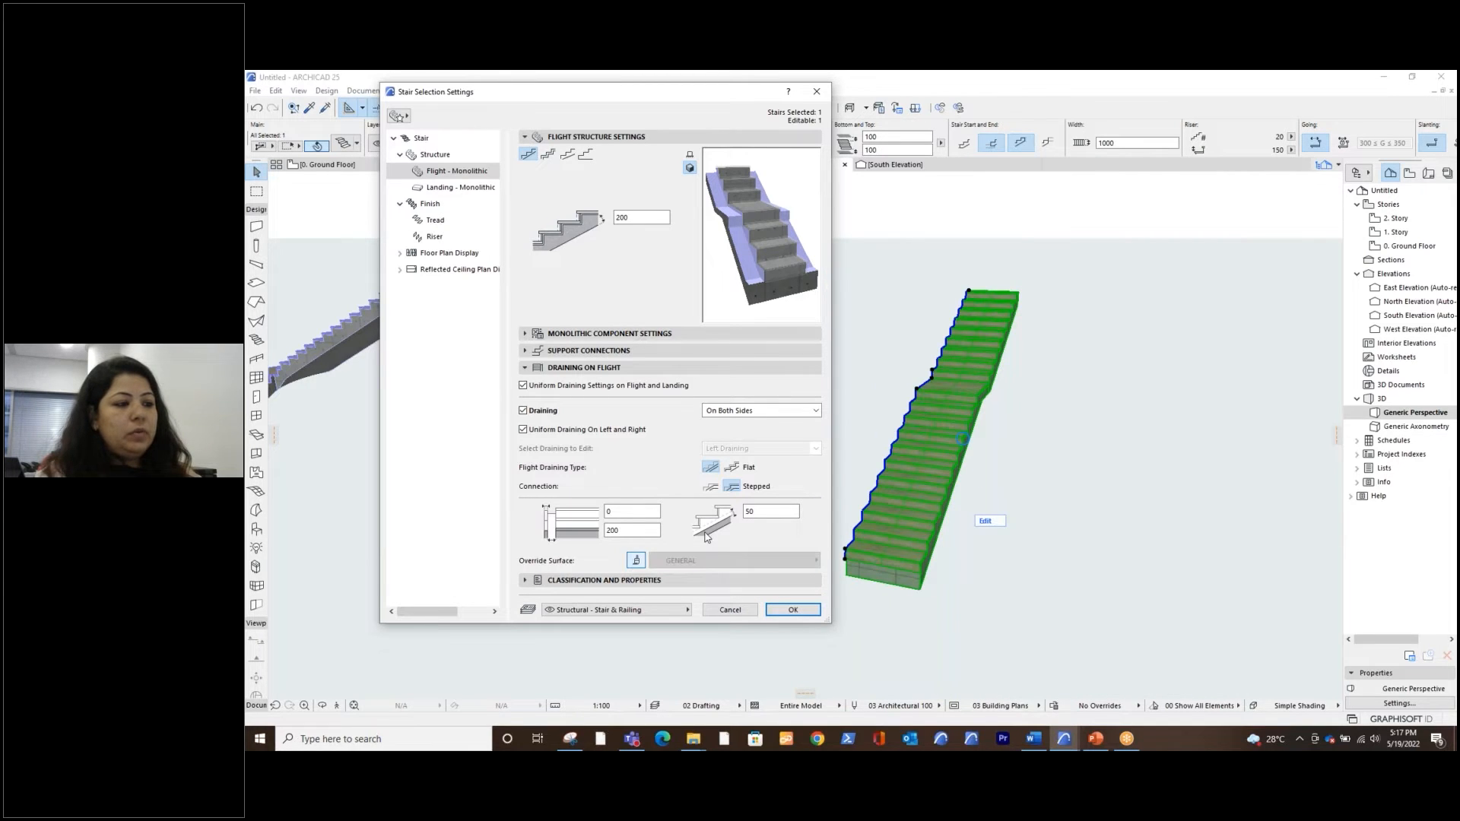
pyautogui.click(643, 562)
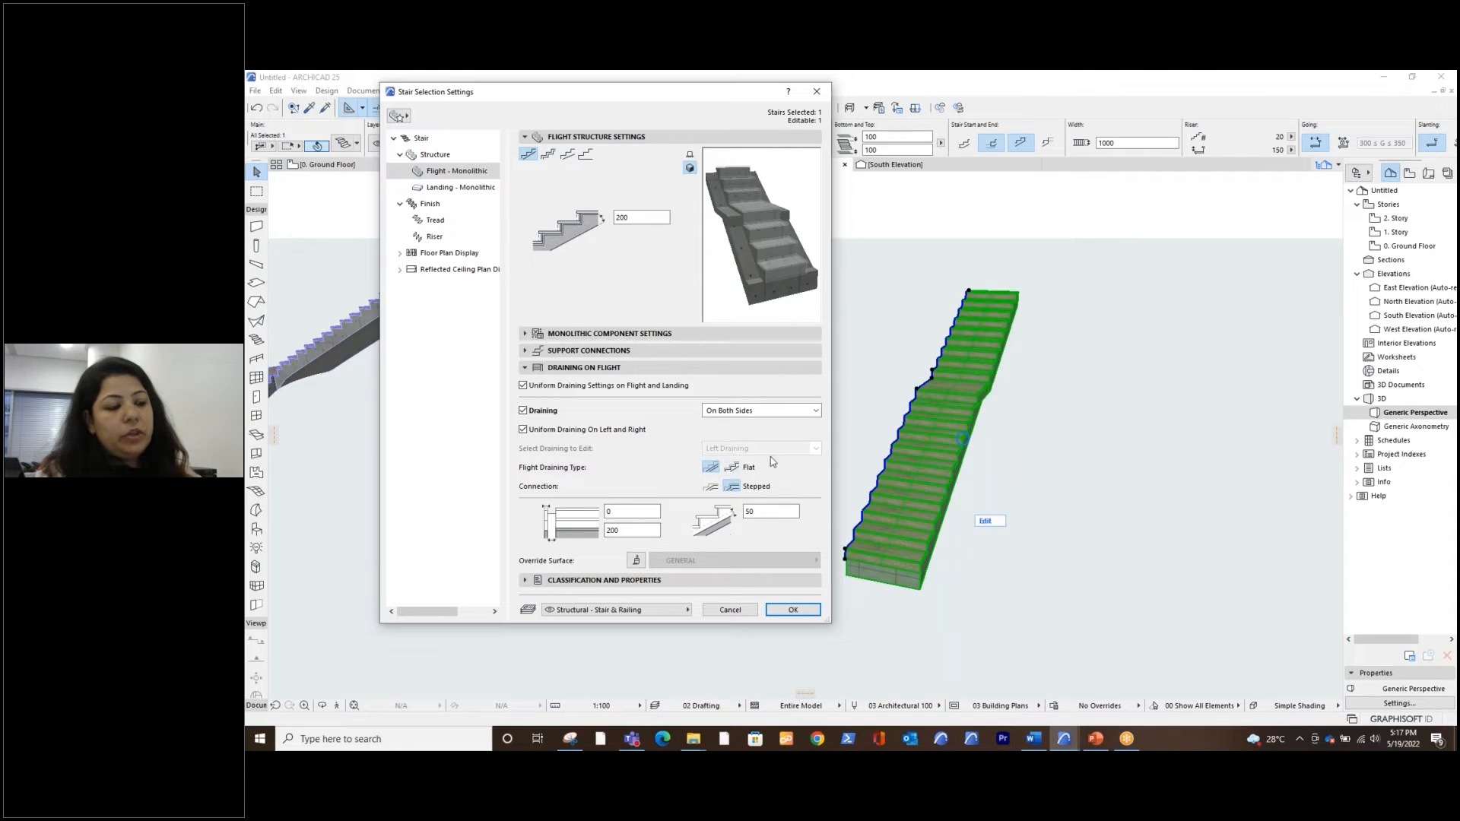
# Apply the draining settings to the stair with the landing
pyautogui.click(791, 609)
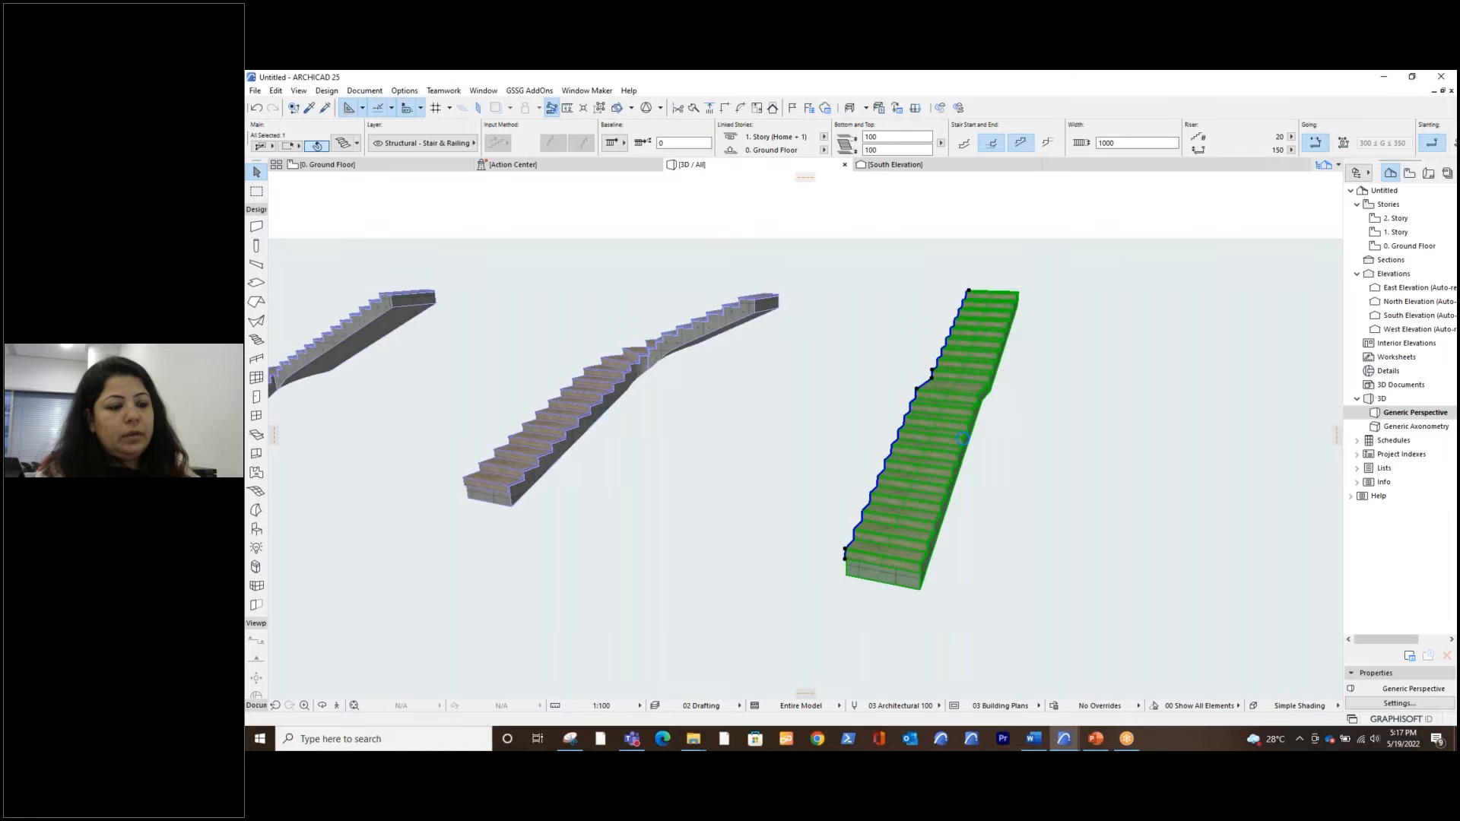
# Deselect the landing stair and examine its draining channels along both sides from several angles in 3D
pyautogui.click(949, 565)
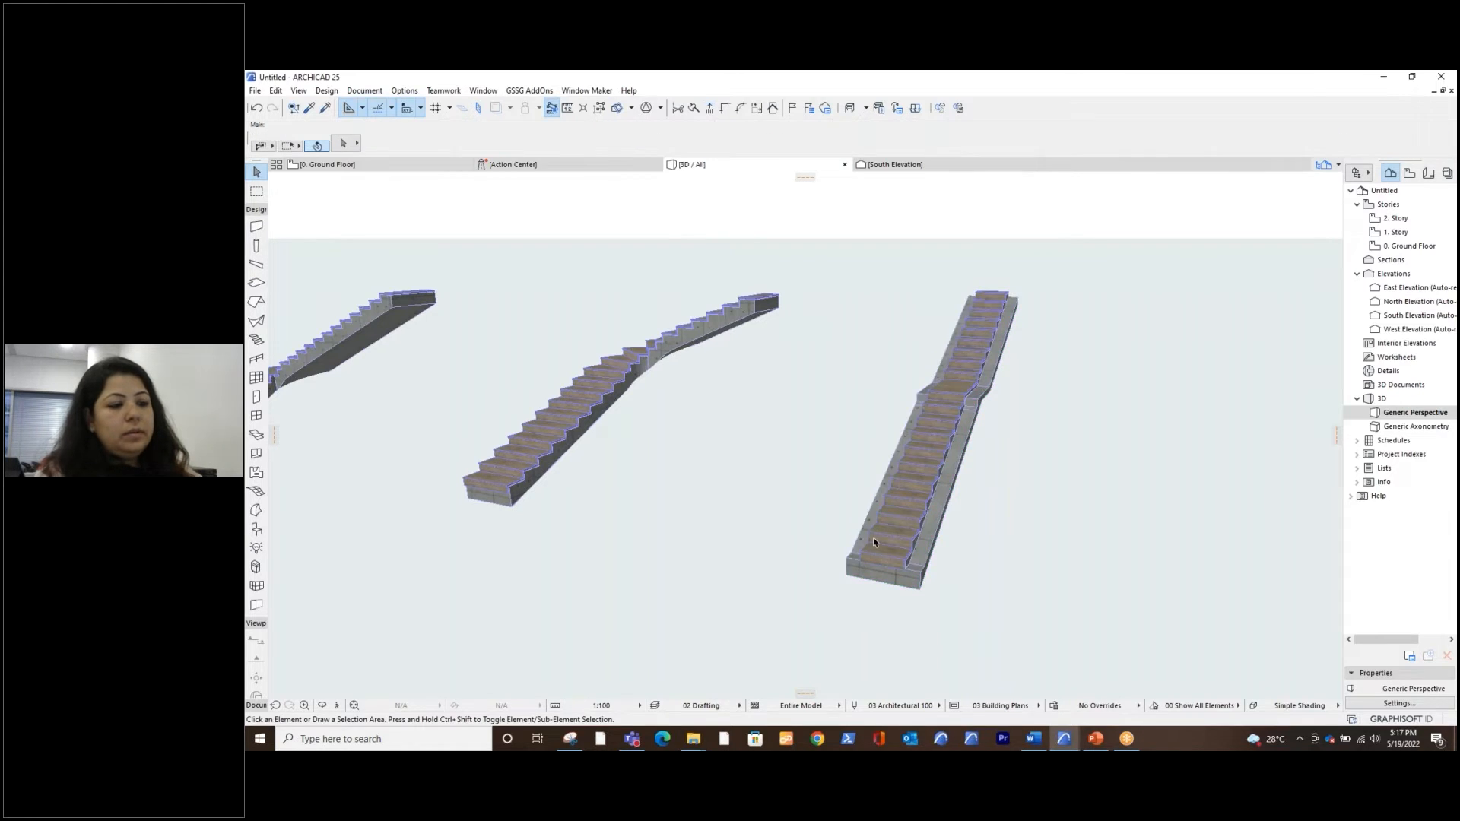
pyautogui.scroll(5, 895, 549)
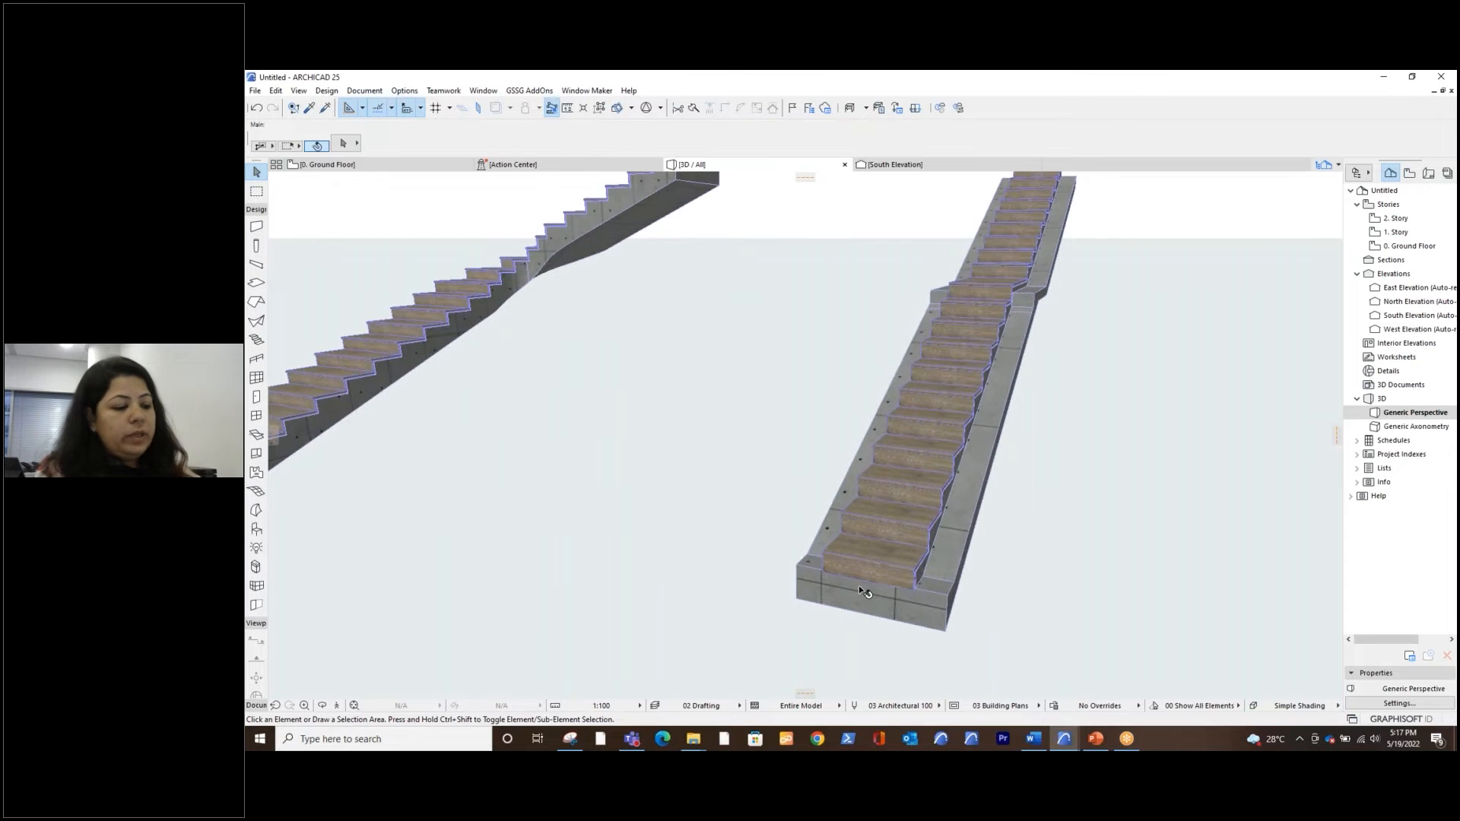
pyautogui.keyDown('shift'); pyautogui.moveTo(859, 586); pyautogui.dragTo(948, 596, button='middle'); pyautogui.keyUp('shift')
pyautogui.scroll(2, 985, 503)
pyautogui.keyDown('shift'); pyautogui.moveTo(963, 508); pyautogui.dragTo(1022, 509, button='middle'); pyautogui.keyUp('shift')
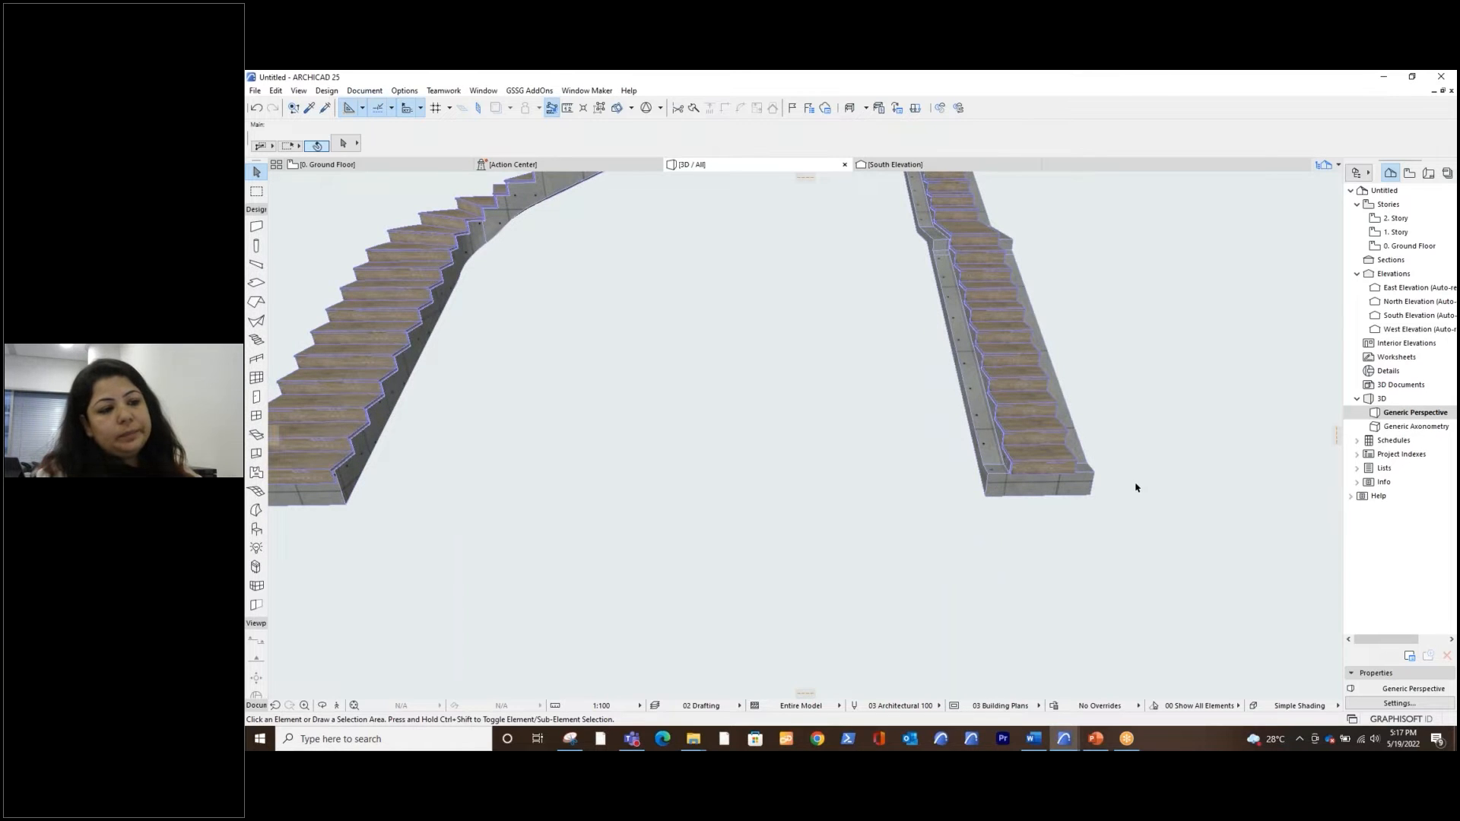
pyautogui.keyDown('shift'); pyautogui.moveTo(1136, 487); pyautogui.dragTo(1076, 603, button='middle'); pyautogui.keyUp('shift')
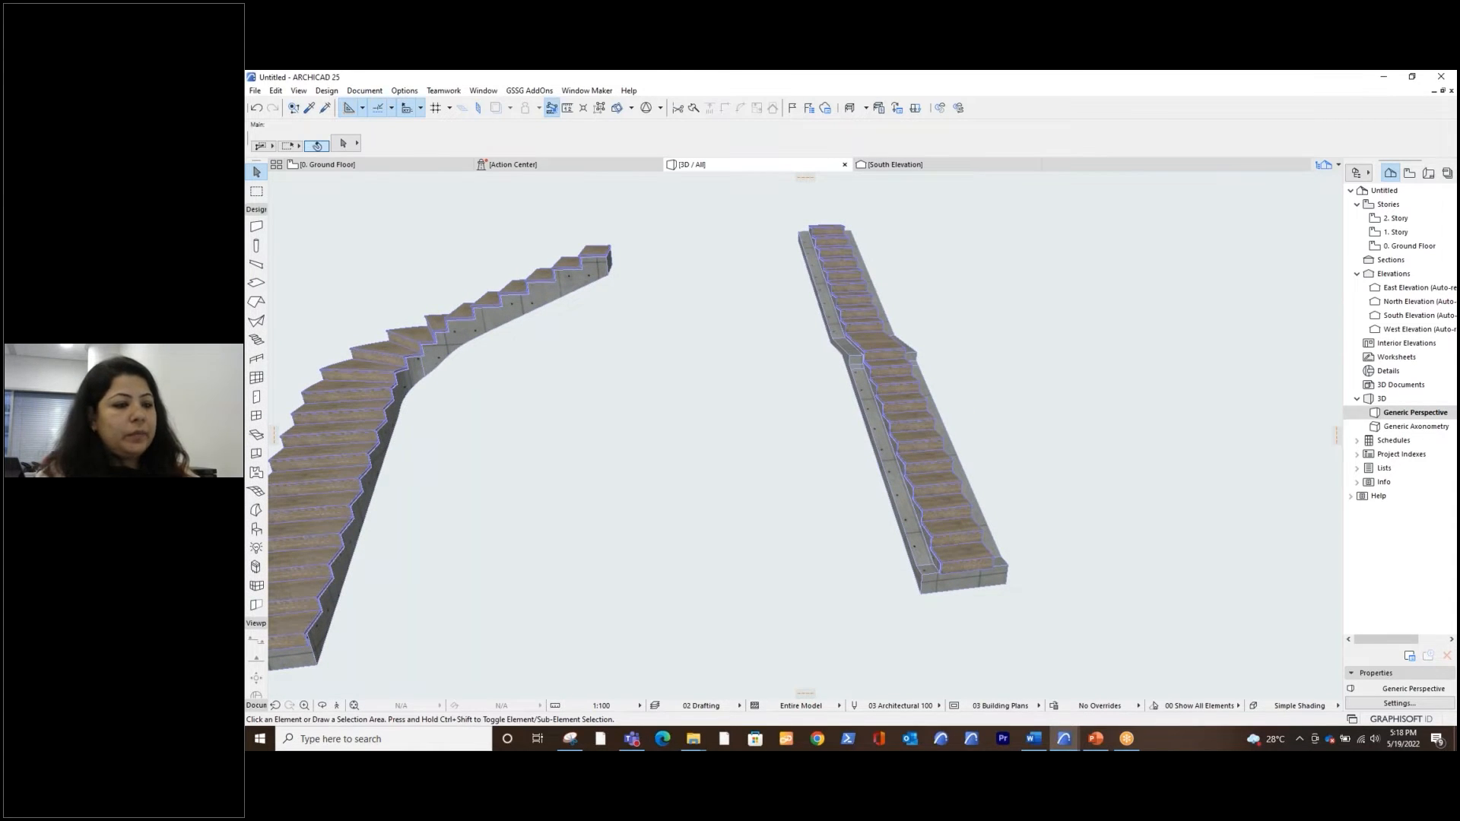
pyautogui.scroll(10, 984, 554)
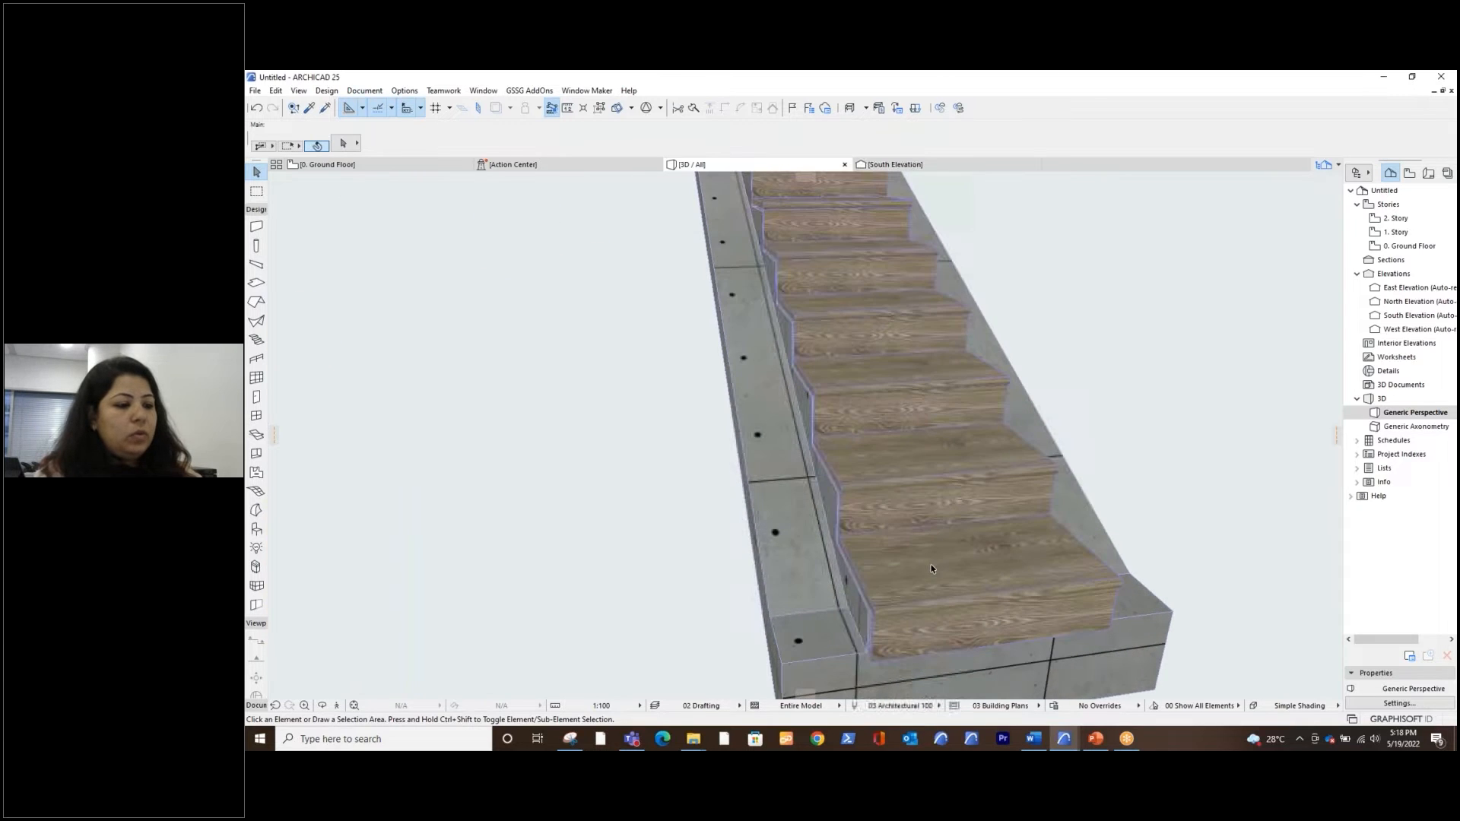
pyautogui.keyDown('shift'); pyautogui.moveTo(933, 571); pyautogui.dragTo(970, 575, button='middle'); pyautogui.keyUp('shift')
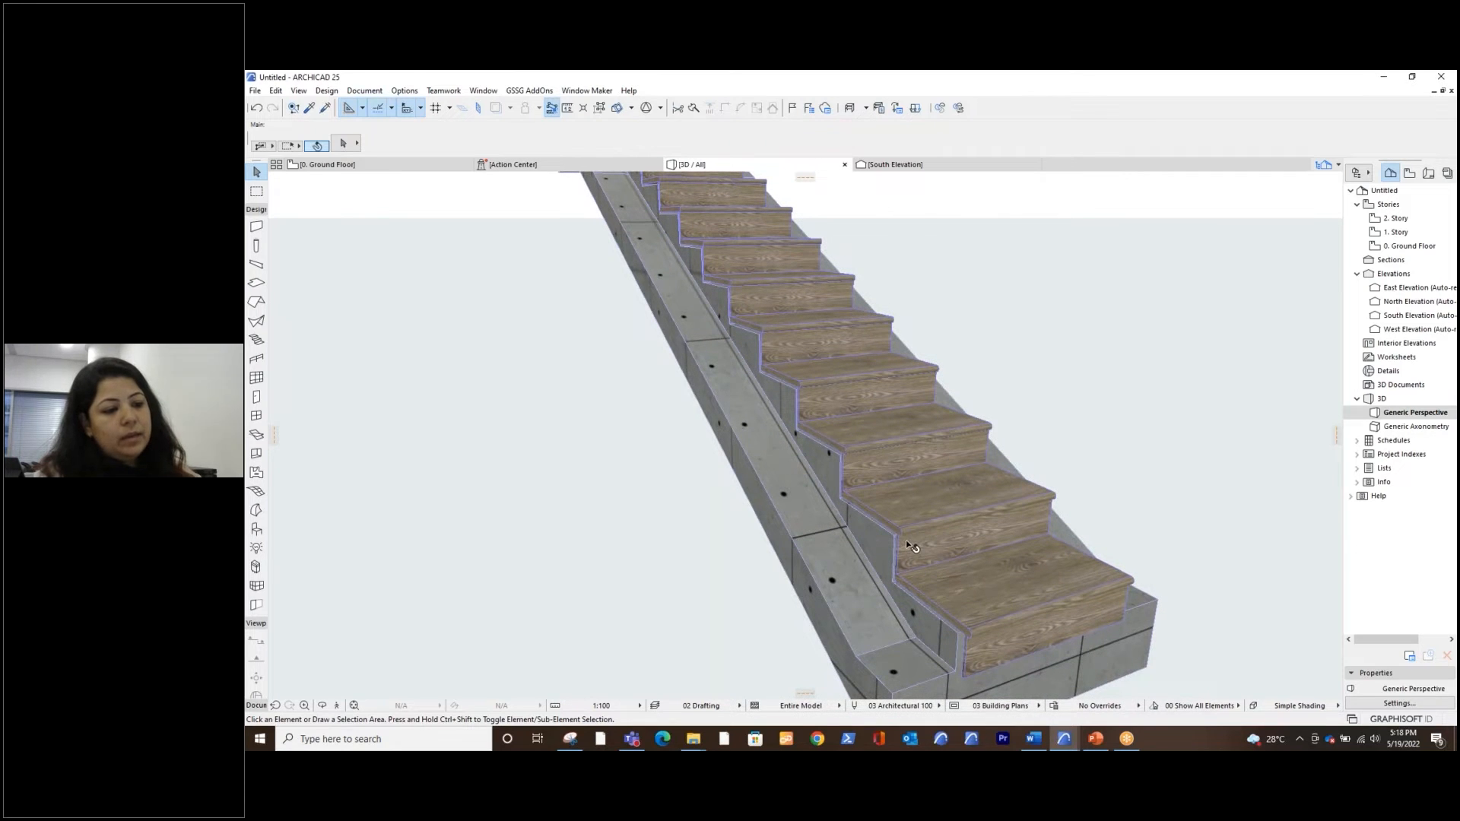
# Give the landing stair slanted risers defined by an angle of 75° and apply the stair settings
pyautogui.click(955, 585)
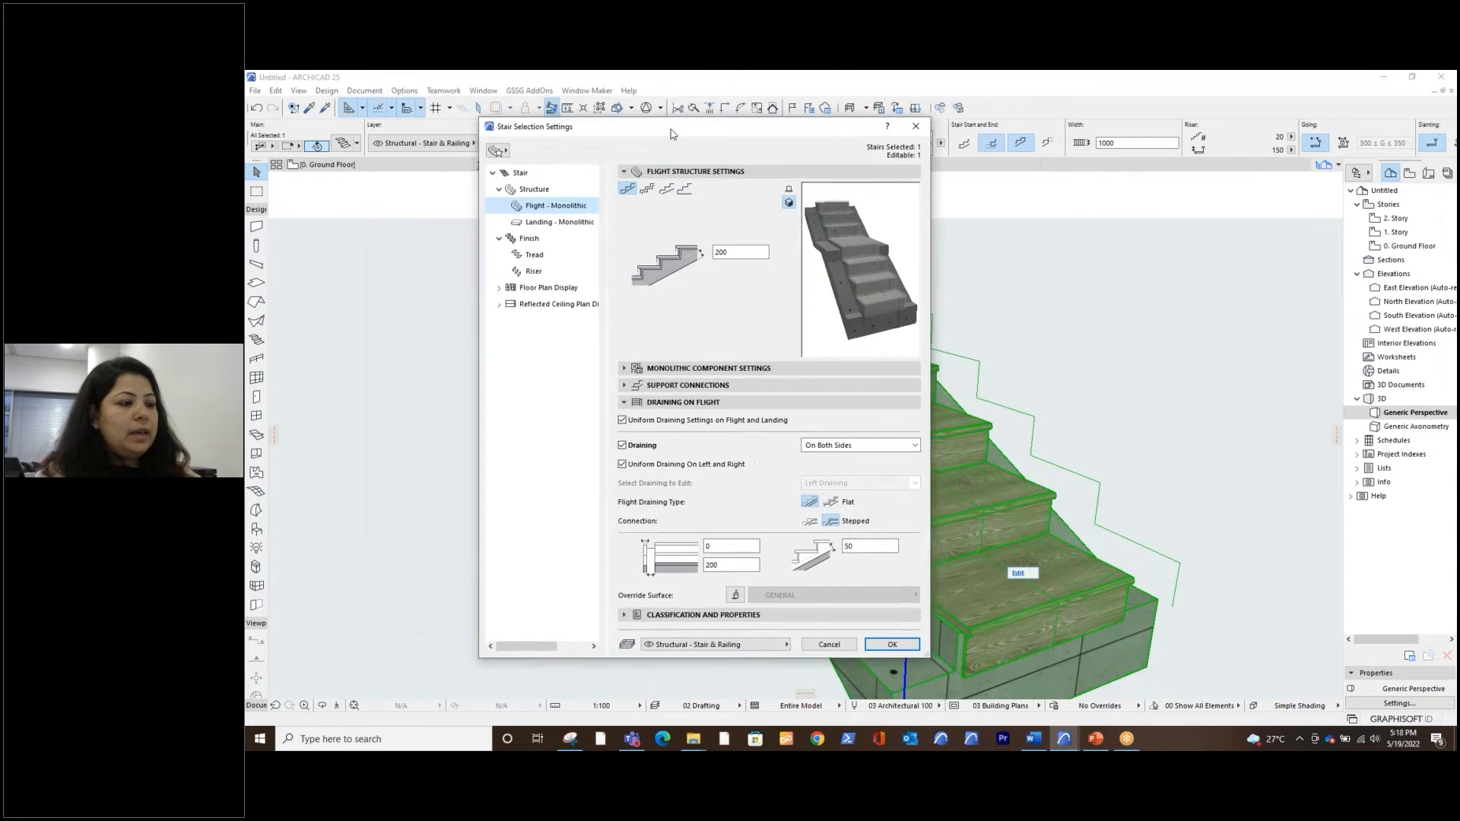
pyautogui.moveTo(594, 180); pyautogui.dragTo(453, 150)
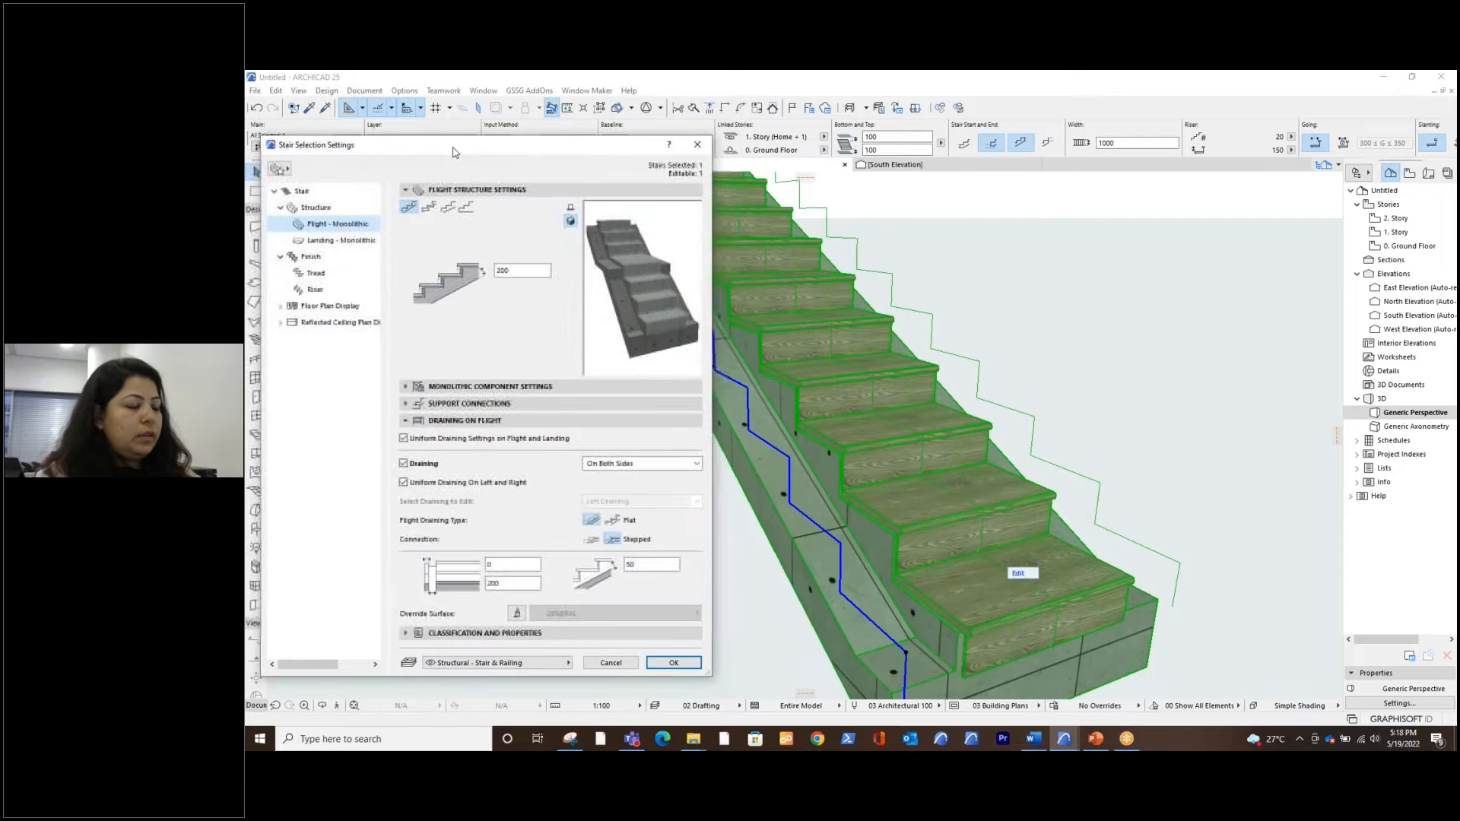
pyautogui.click(311, 192)
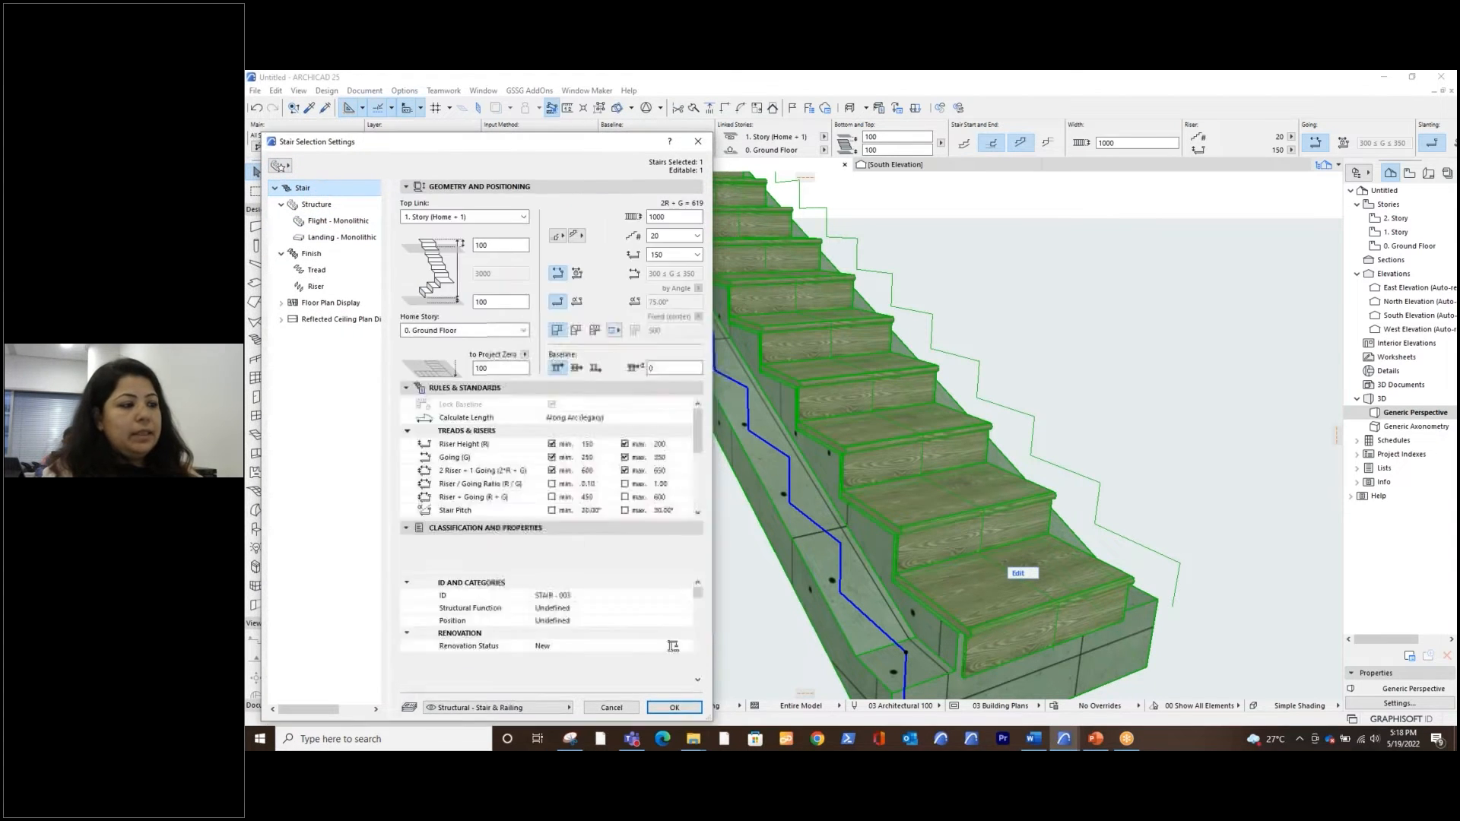
pyautogui.click(579, 305)
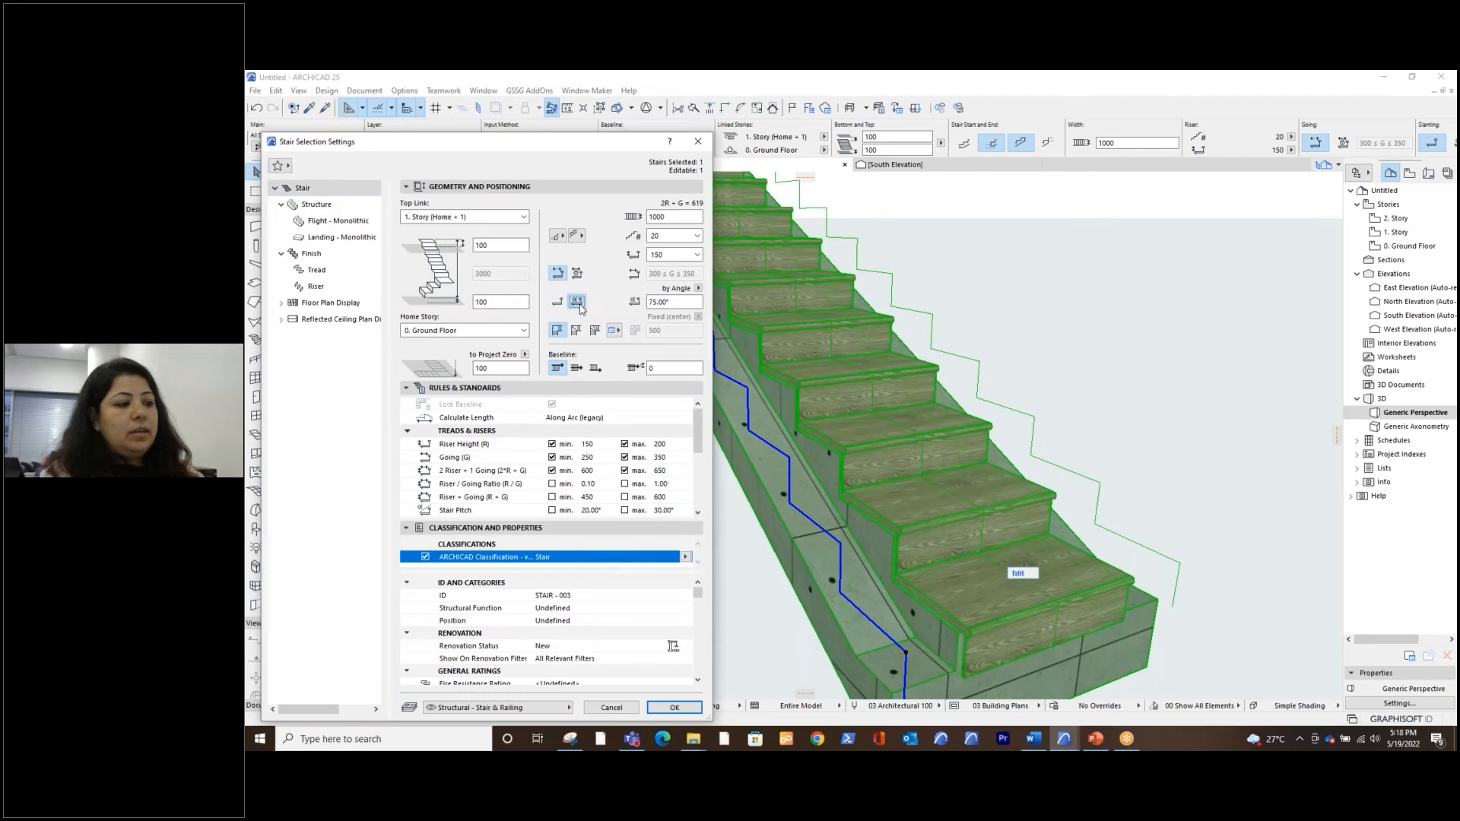
pyautogui.press('ctrl')
pyautogui.press('ctrl')
pyautogui.press('ctrl')
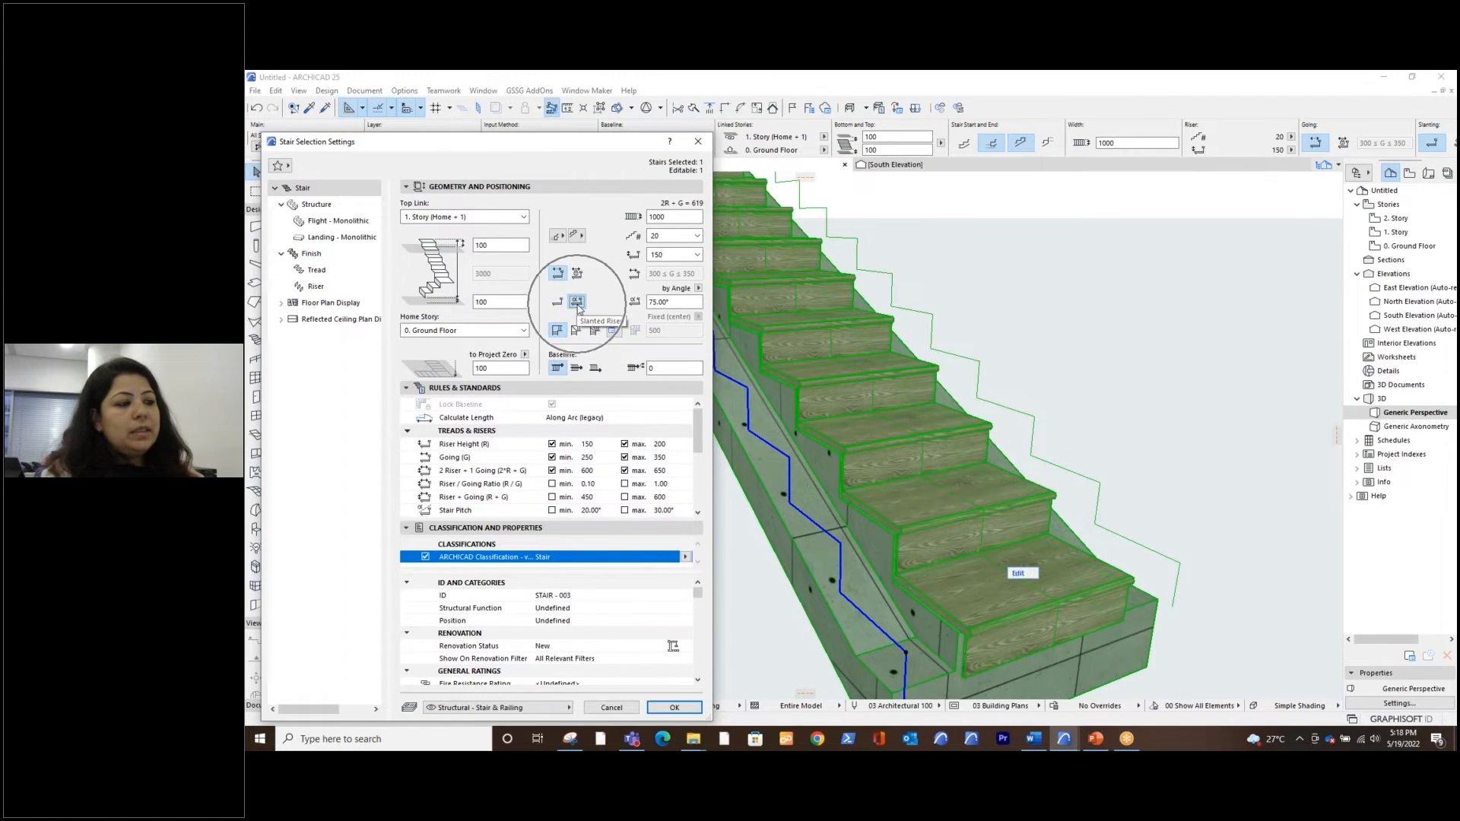
pyautogui.click(698, 289)
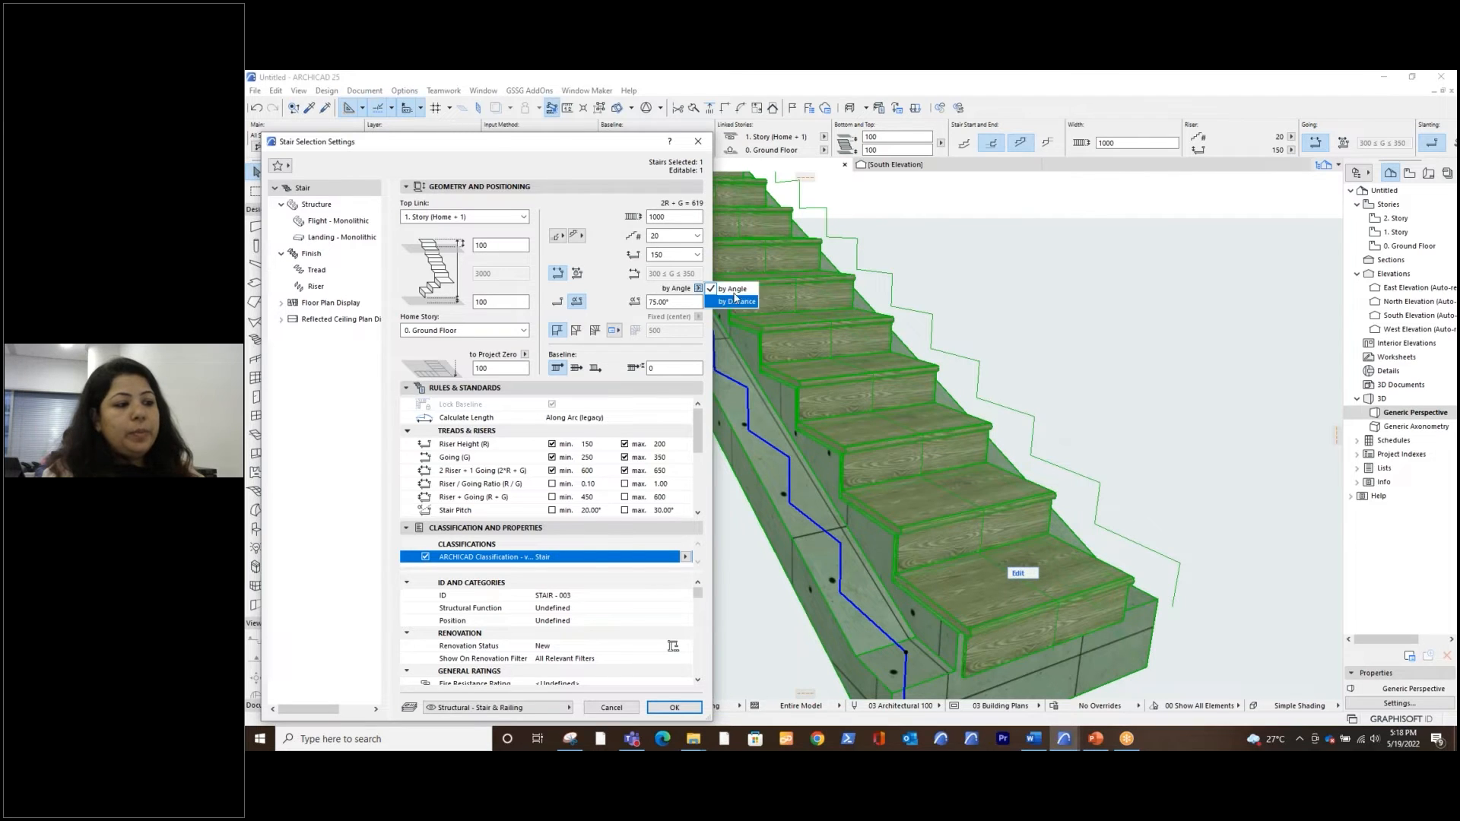
pyautogui.click(675, 305)
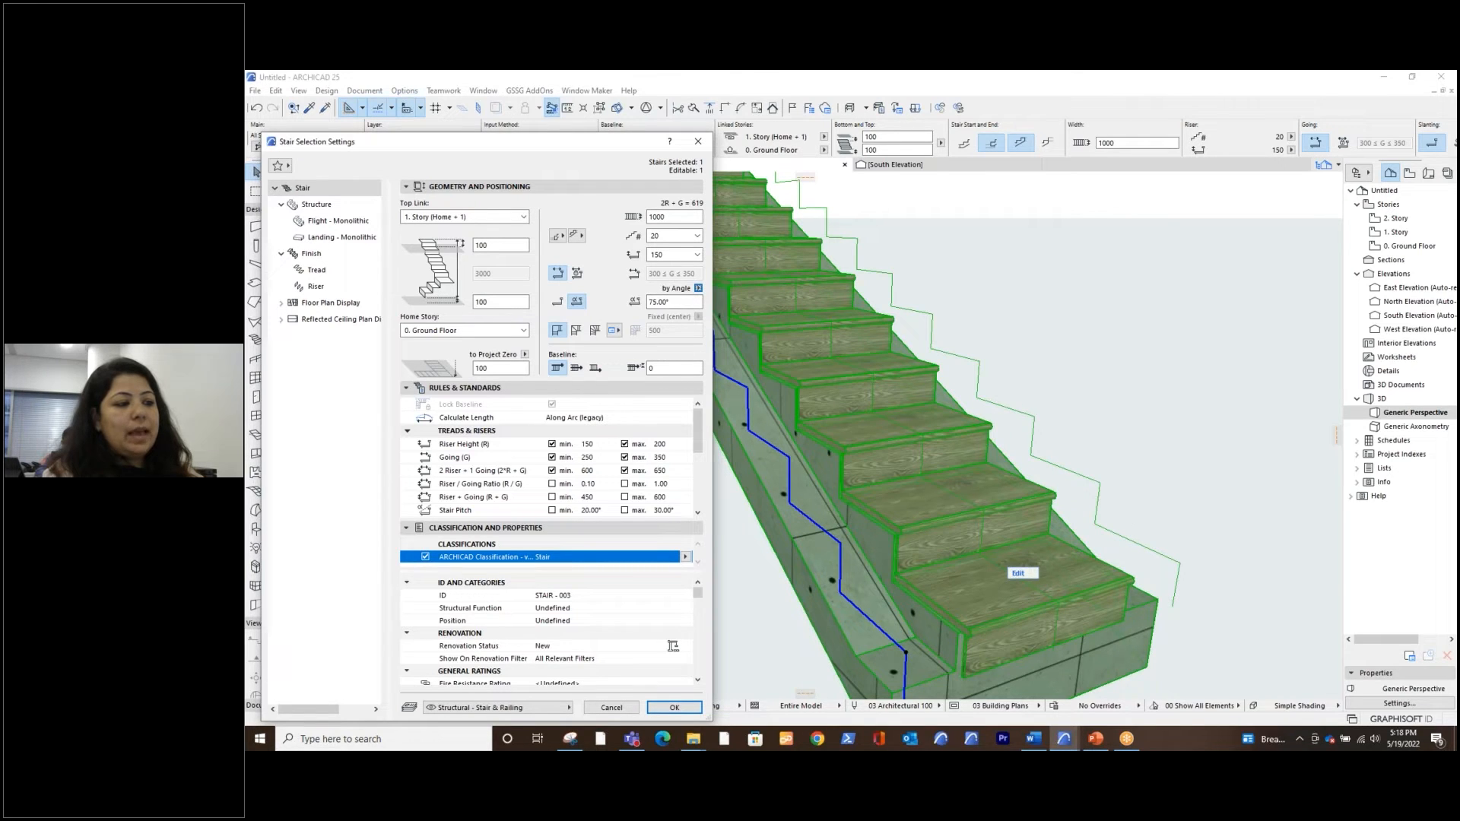
pyautogui.click(690, 711)
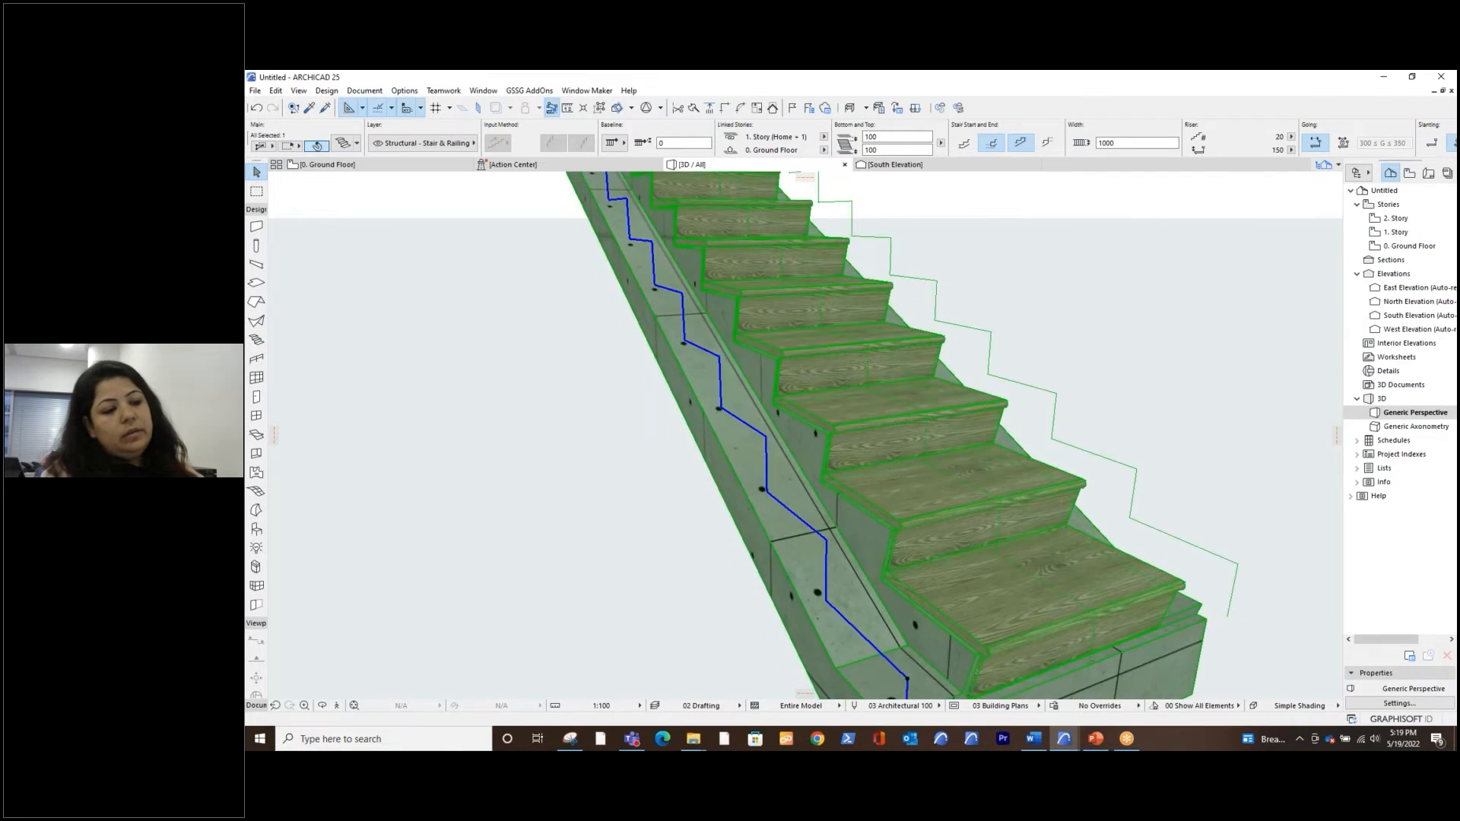
pyautogui.scroll(3, 901, 558)
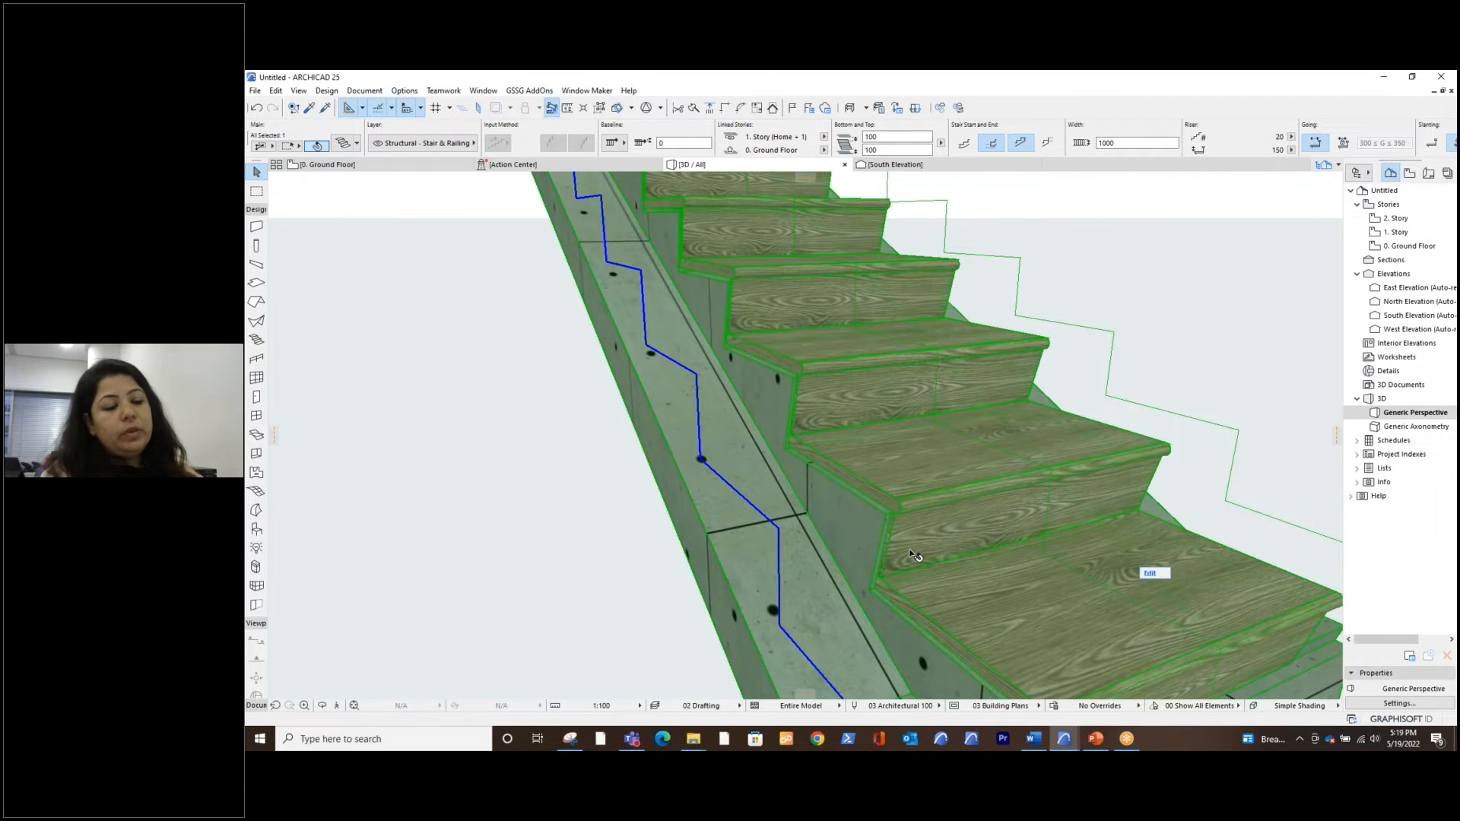
pyautogui.scroll(-5, 915, 555)
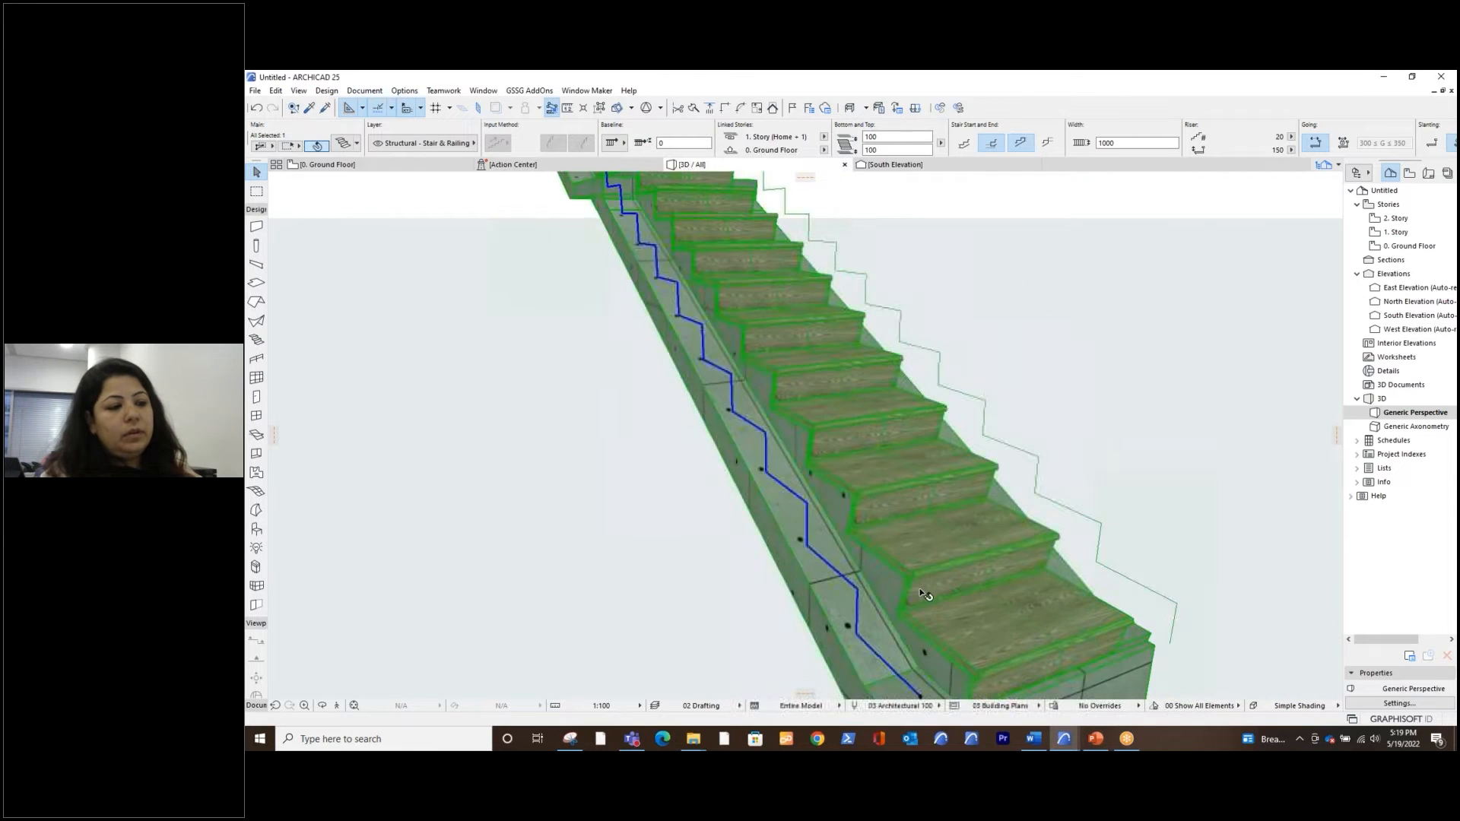
pyautogui.scroll(-1, 918, 590)
pyautogui.hotkey('alt', 'Tab')
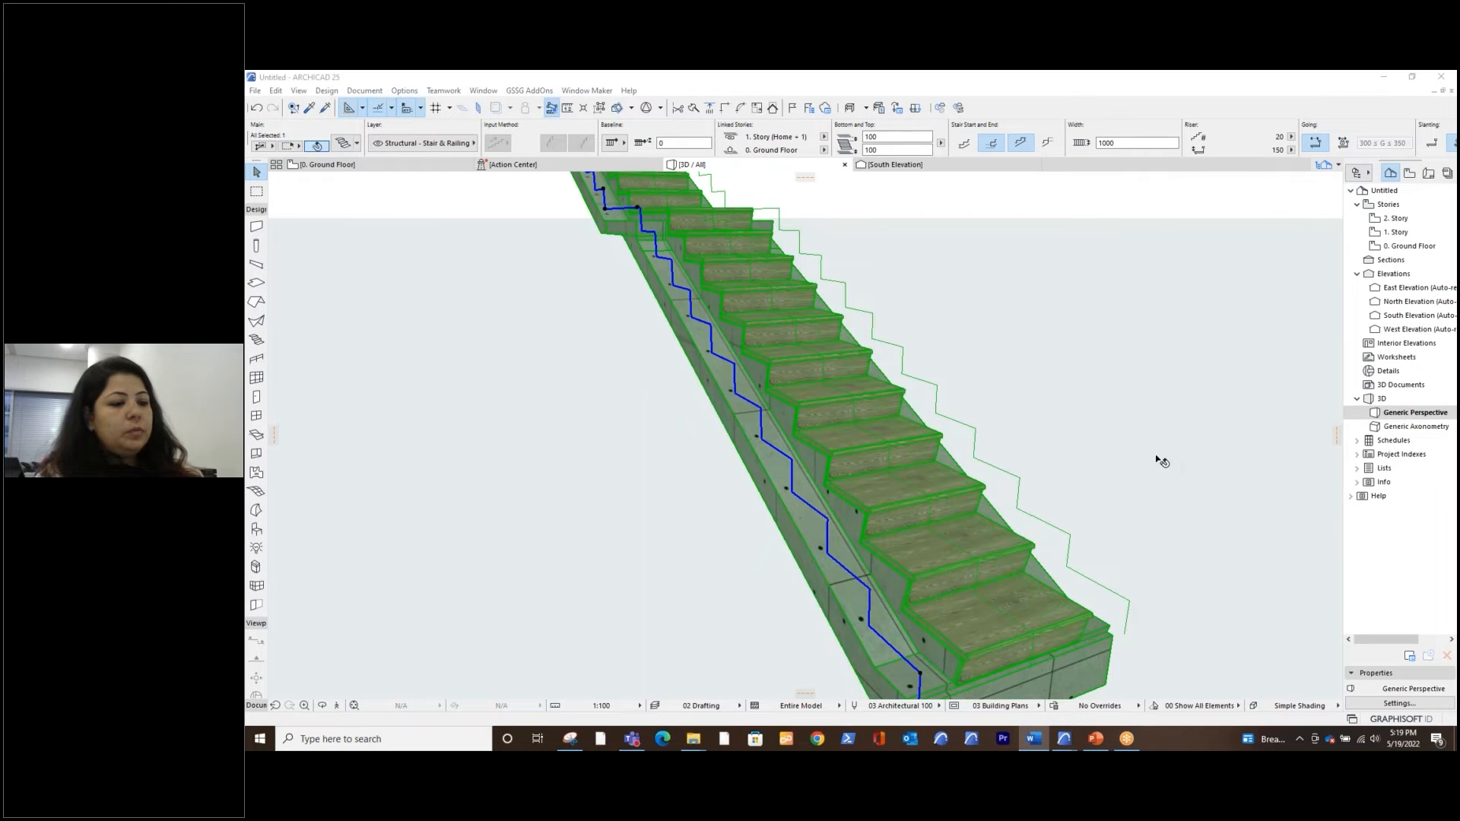
pyautogui.hotkey('alt', 'Tab')
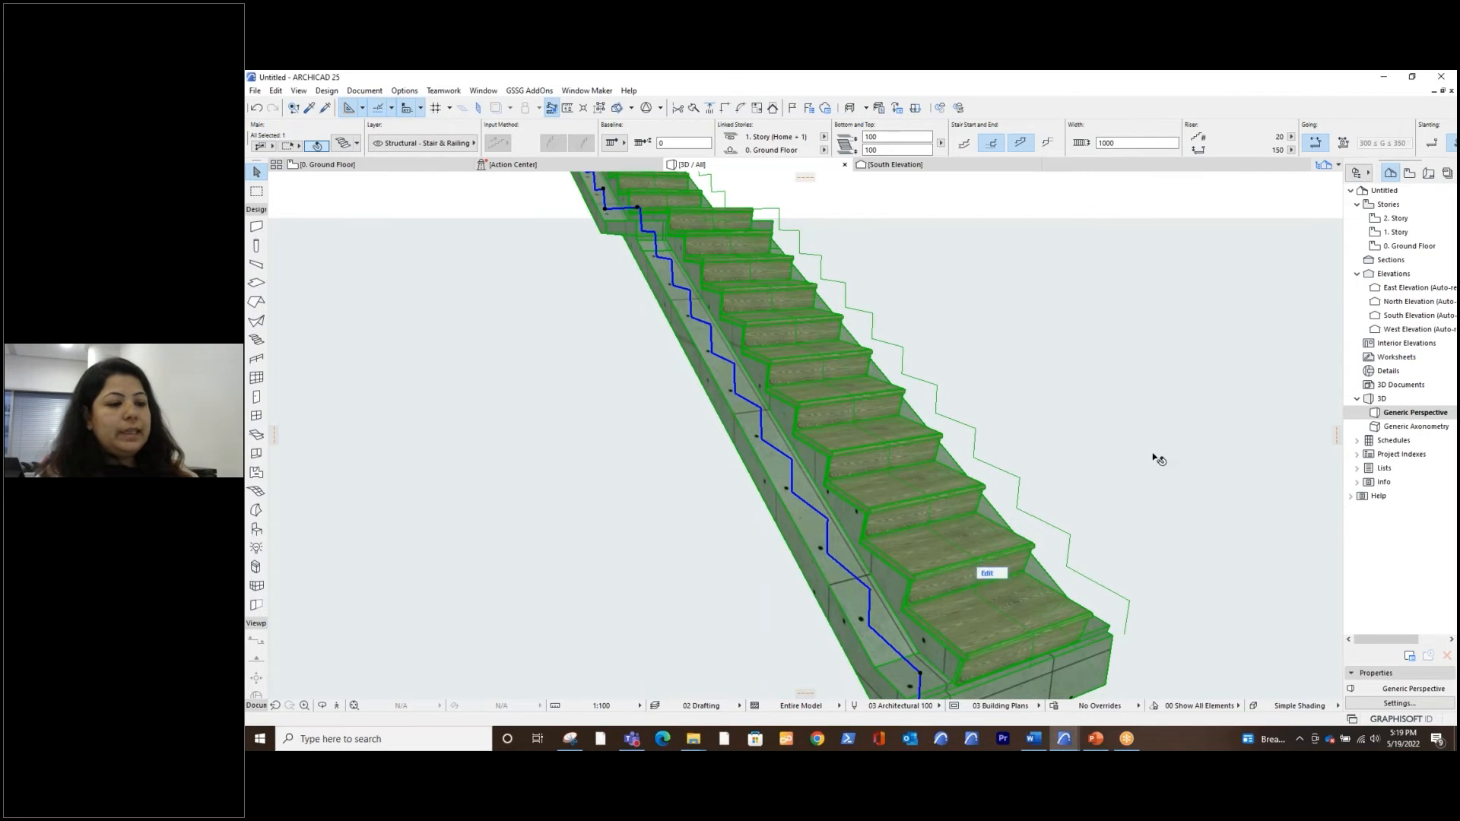
# Draw an L-shaped stair with a corner landing on the Ground Floor plan beside the landing stair, with its second leg about 5090 mm long
pyautogui.click(398, 169)
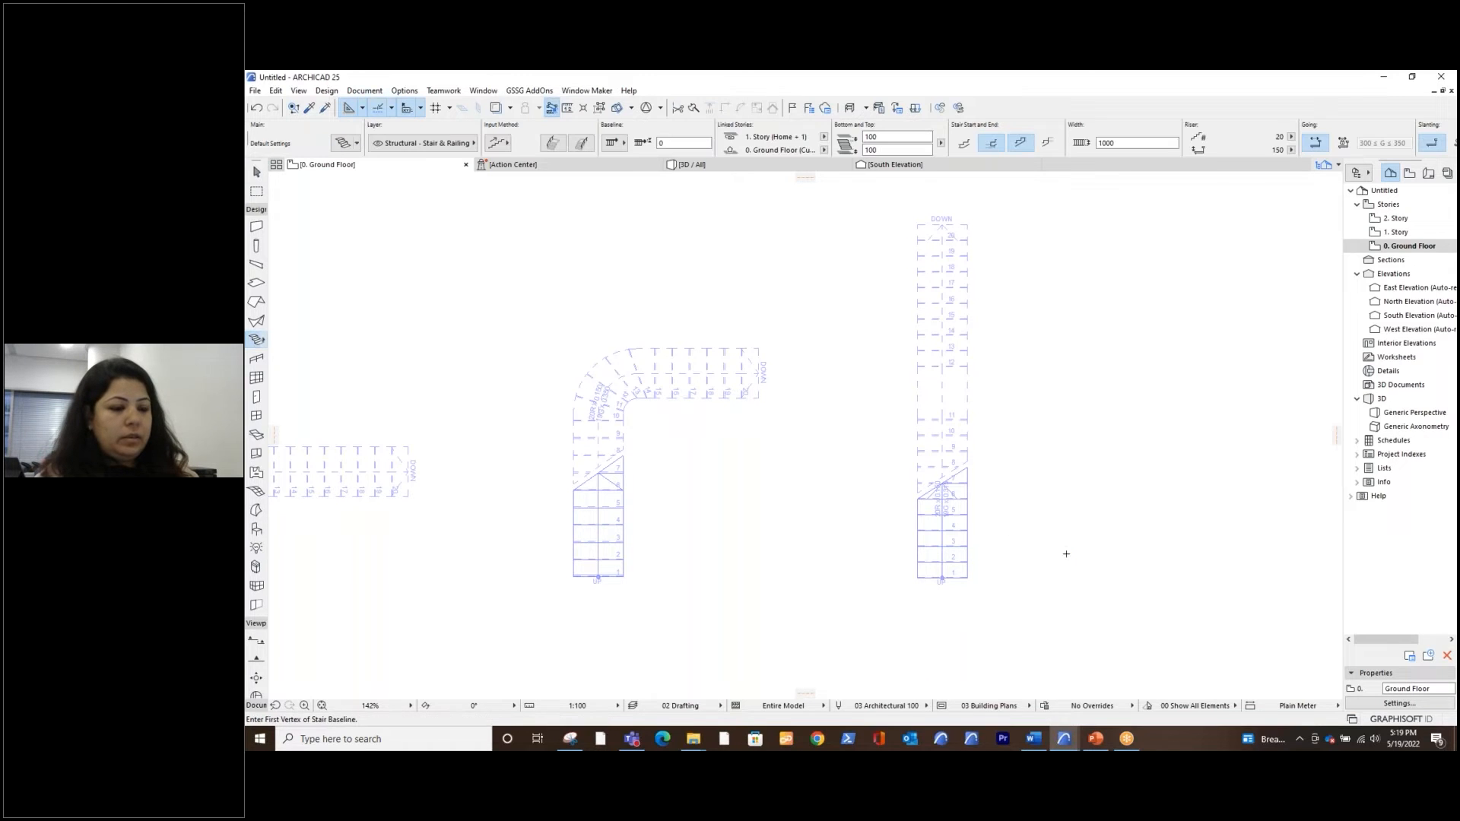
pyautogui.click(1078, 431)
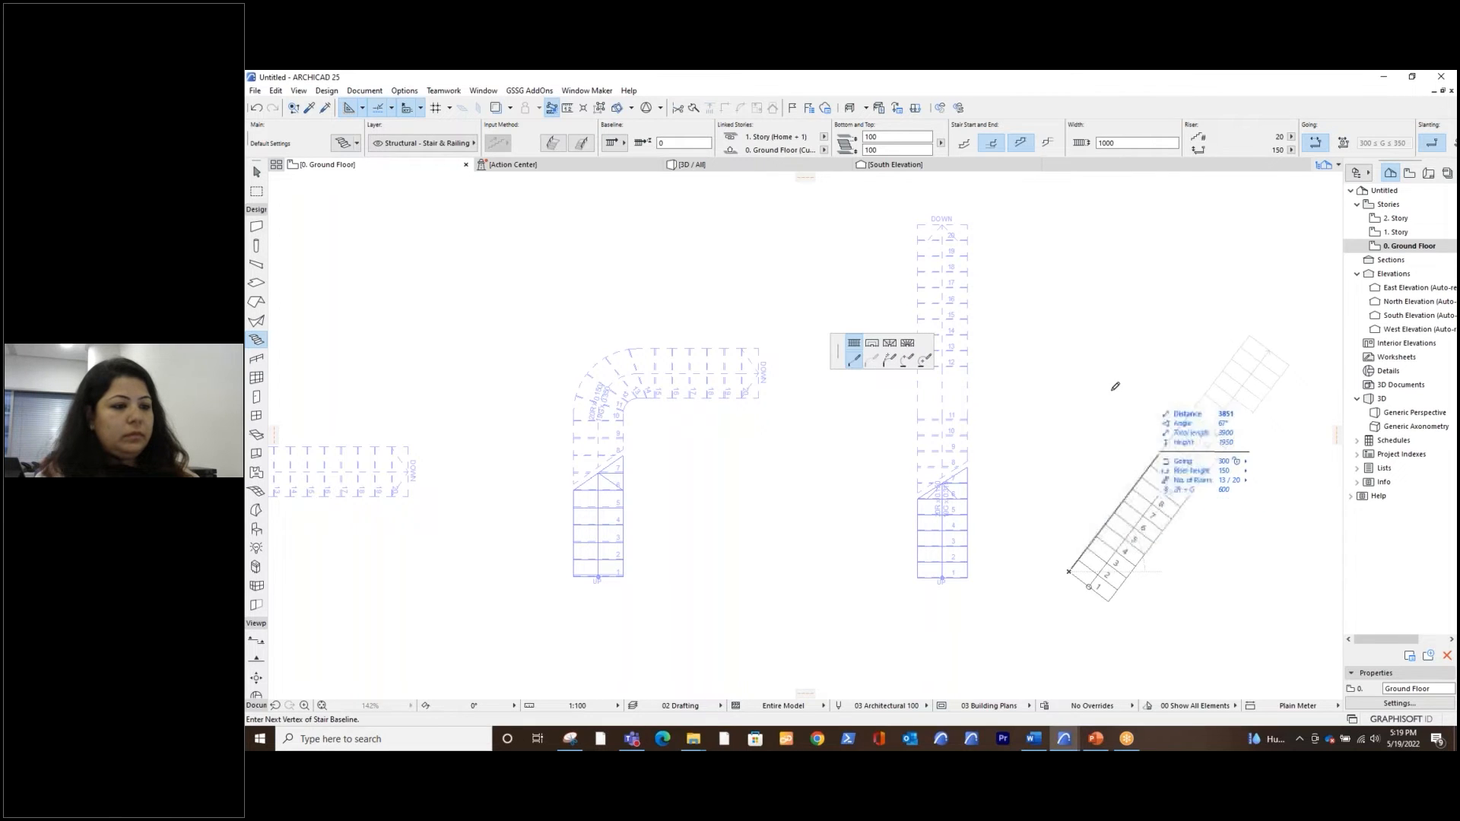
pyautogui.click(1068, 420)
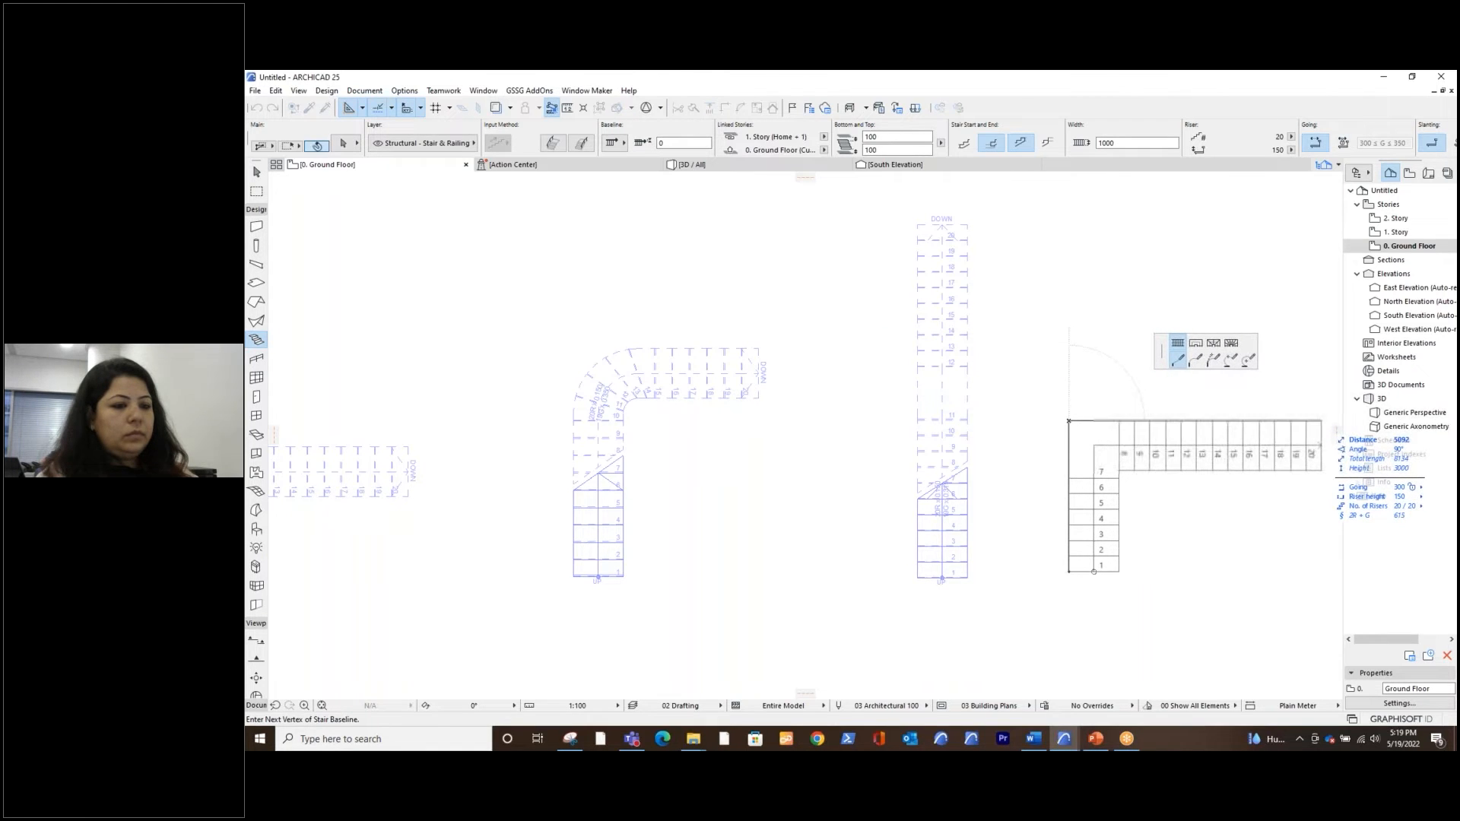
pyautogui.keyDown('shift'); pyautogui.doubleClick(1321, 421); pyautogui.keyUp('shift')
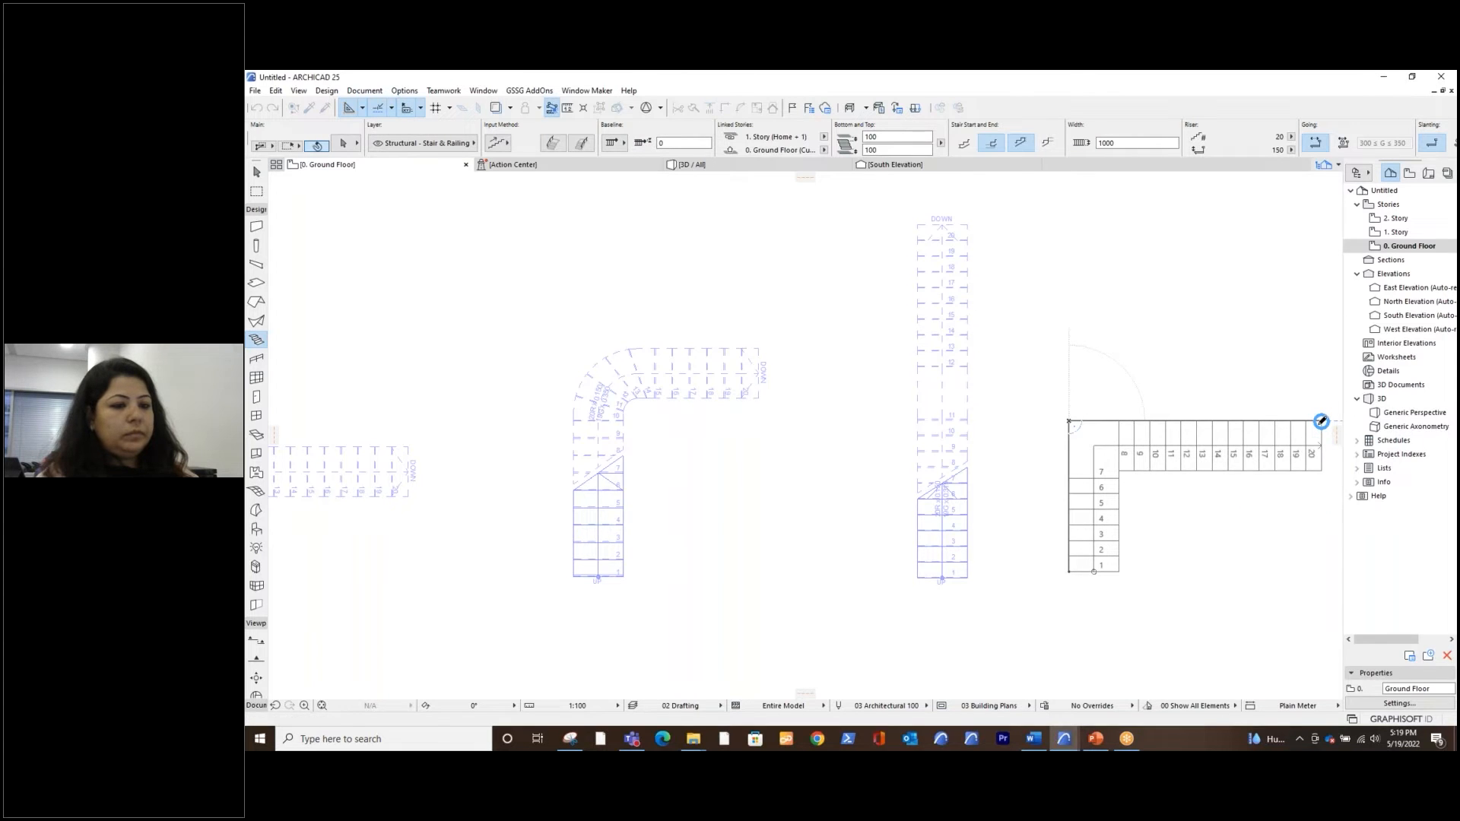
pyautogui.moveTo(1111, 484); pyautogui.dragTo(928, 472, button='middle')
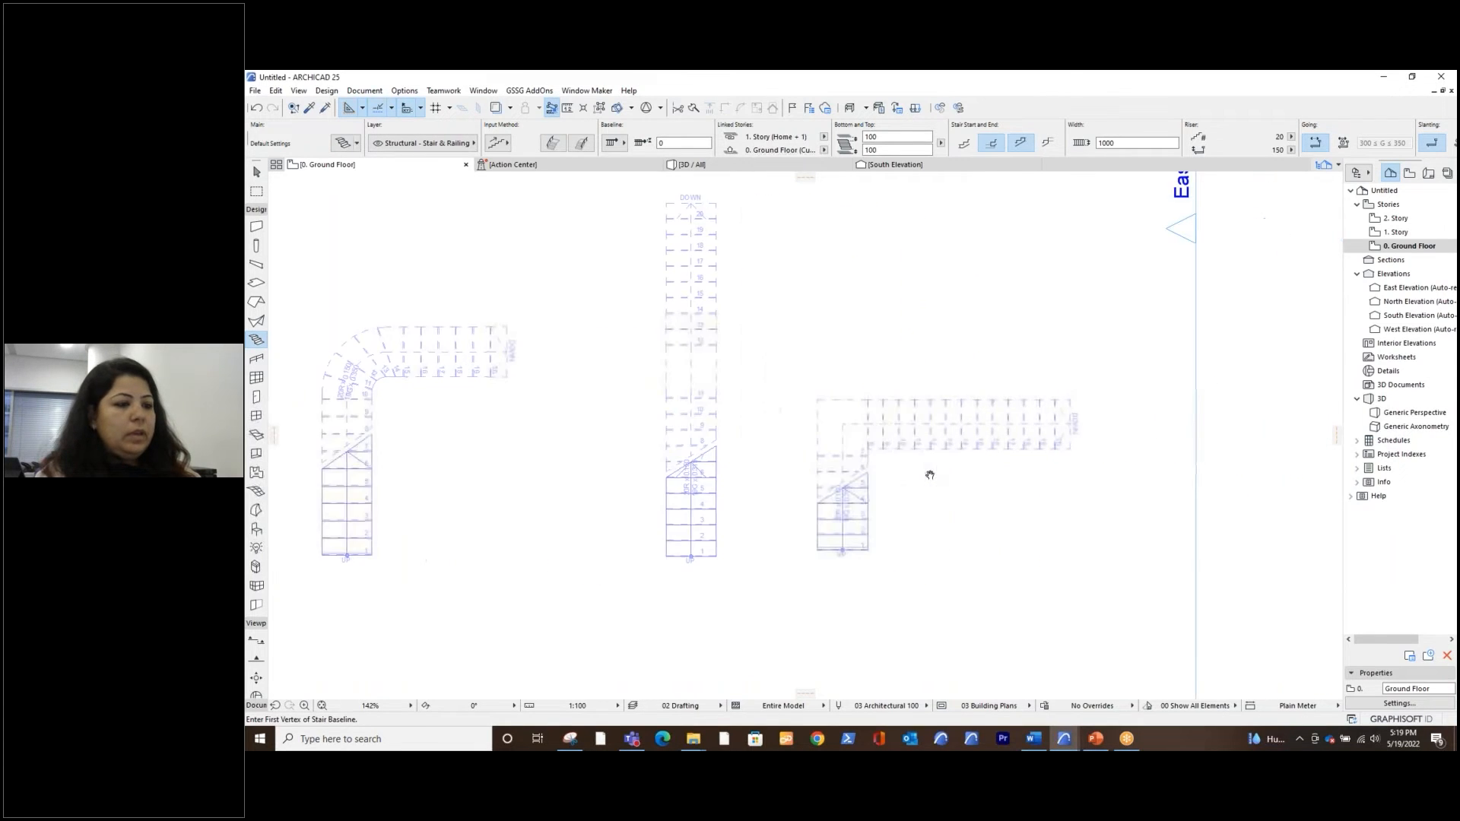
# Show the new L-shaped stair in 3D and put it into stair edit mode
pyautogui.click(745, 167)
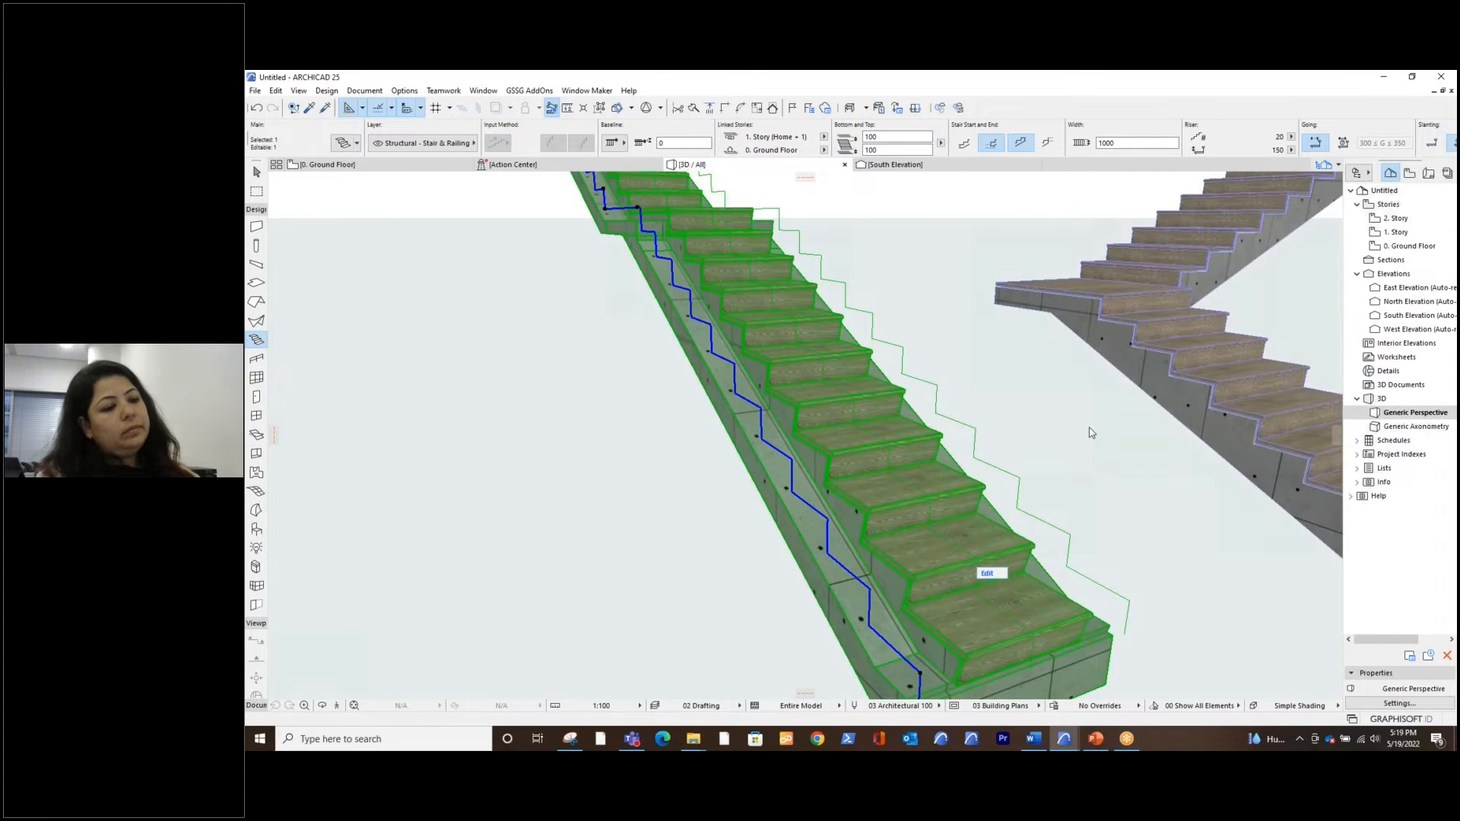
pyautogui.press('Escape')
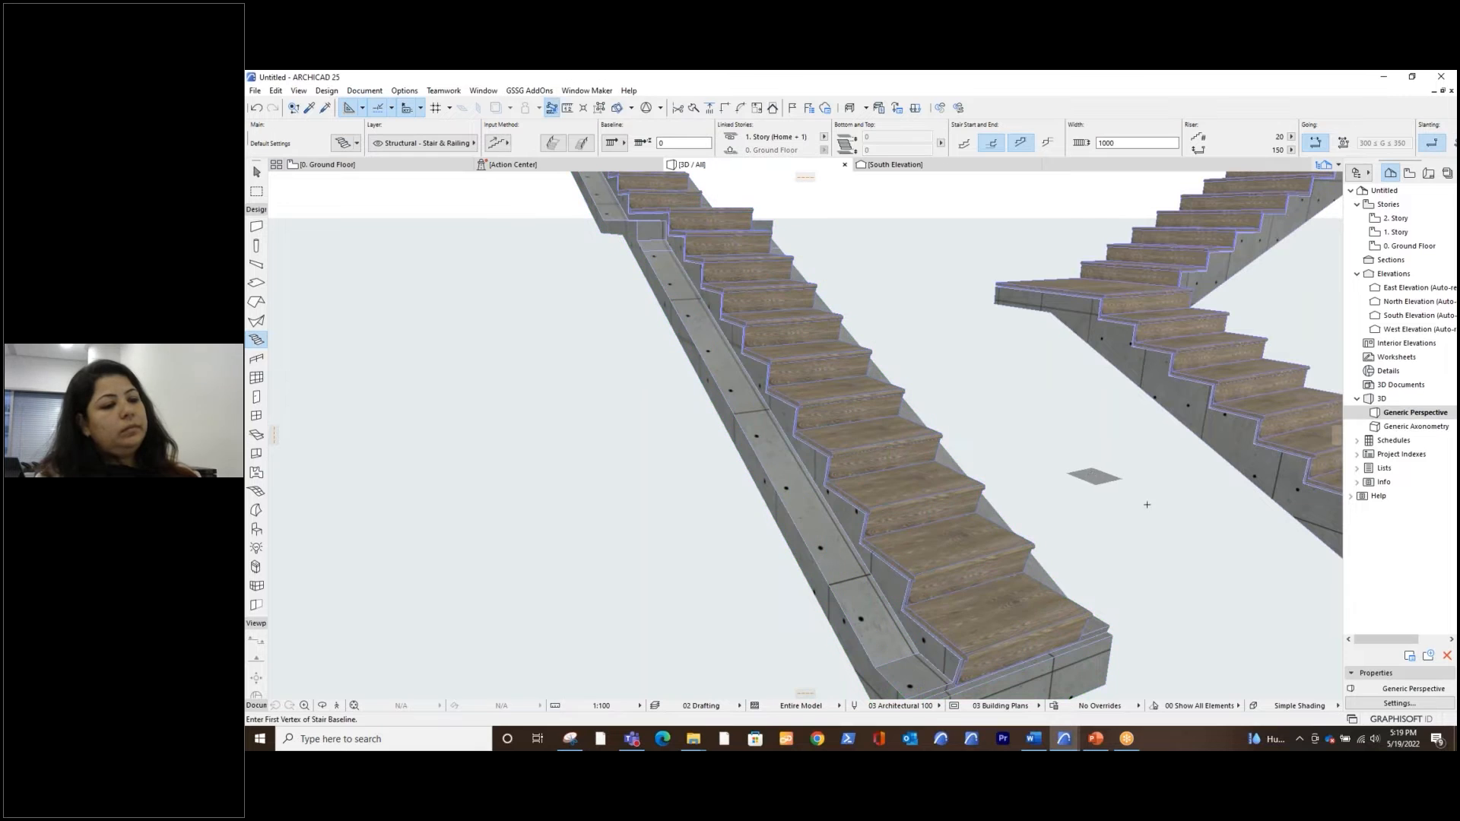
pyautogui.press('Escape')
pyautogui.moveTo(1186, 536); pyautogui.dragTo(951, 570, button='middle')
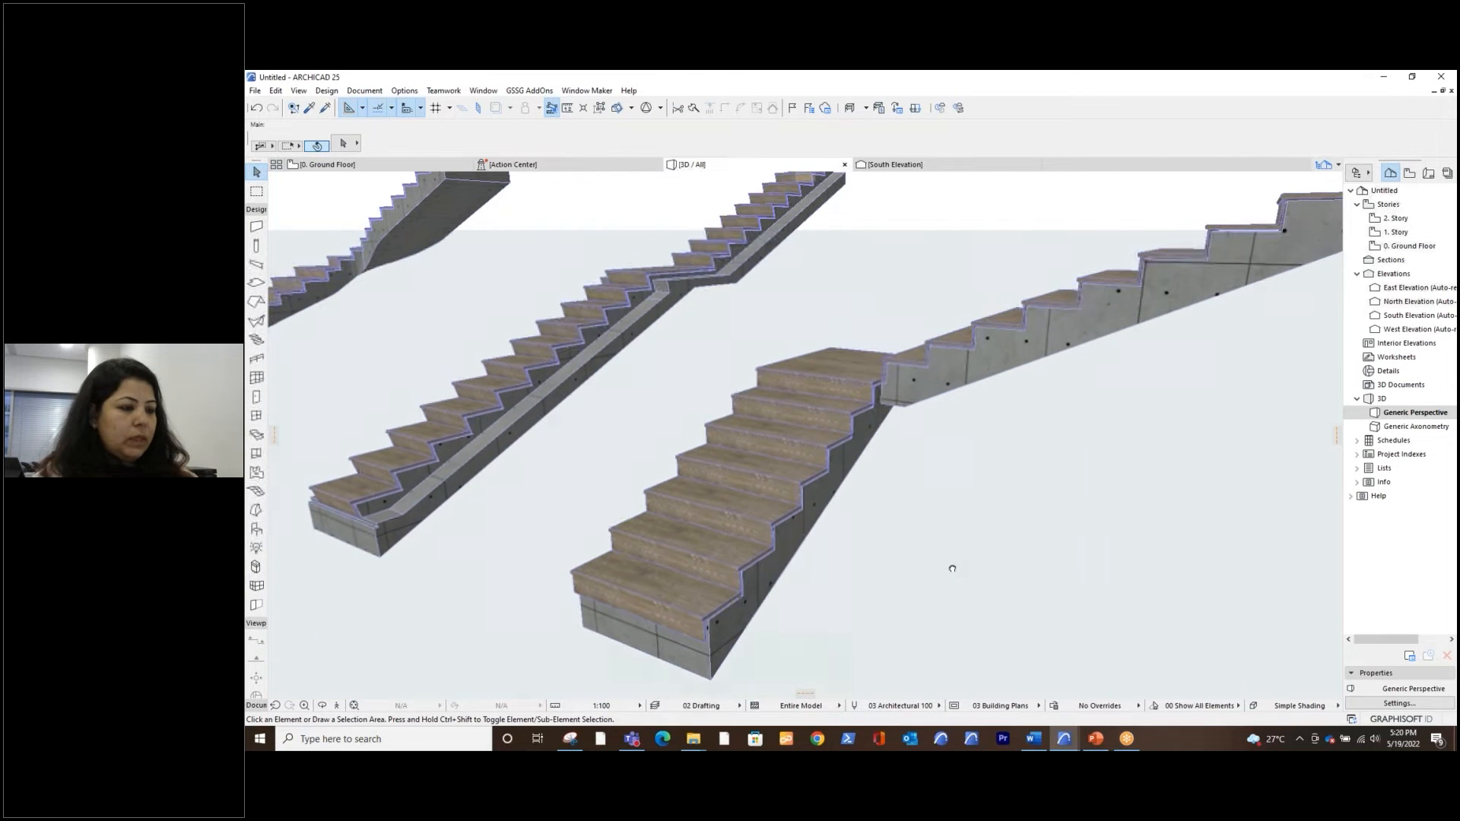
pyautogui.click(811, 543)
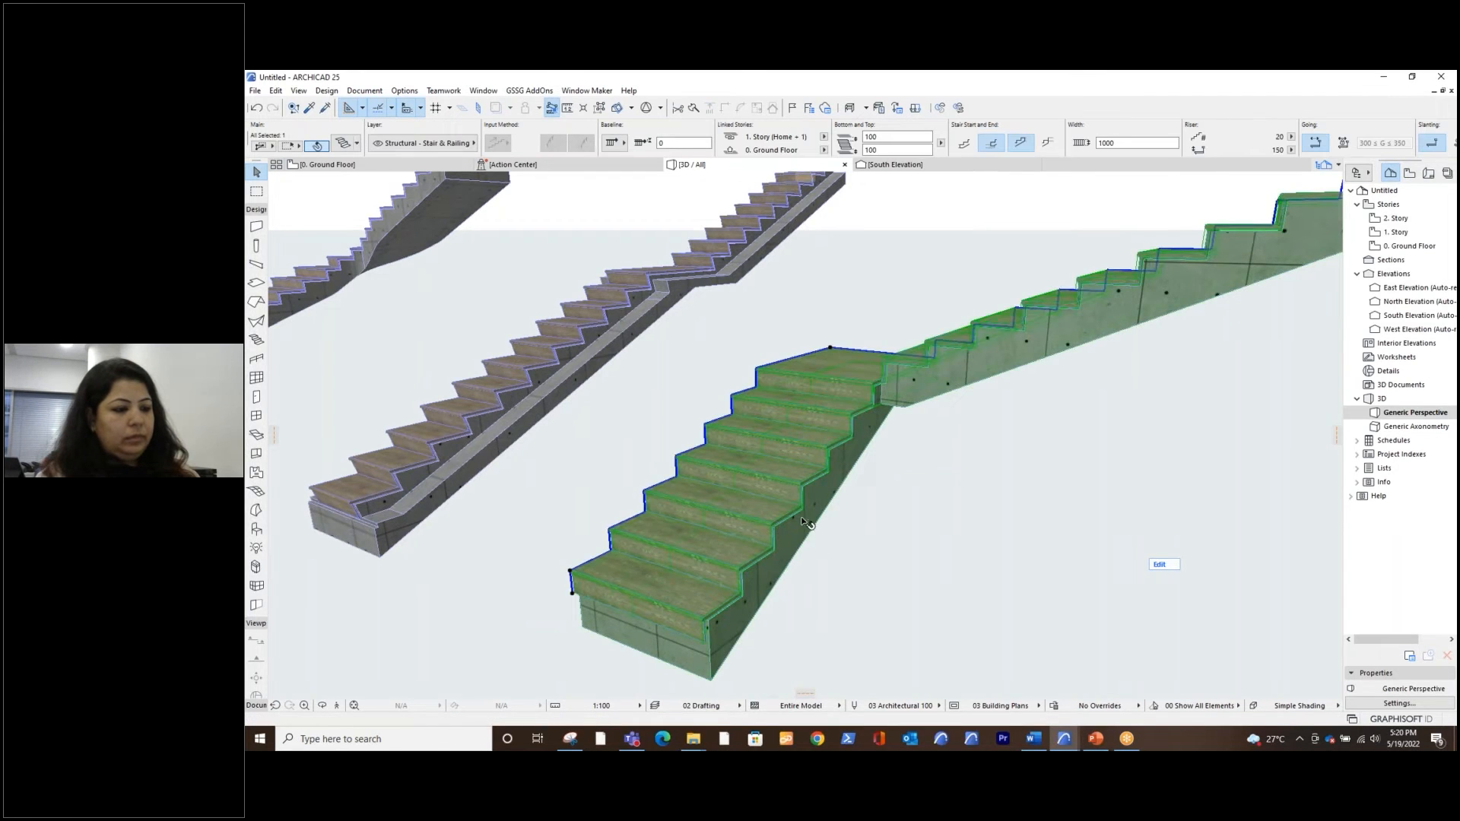
pyautogui.click(1163, 565)
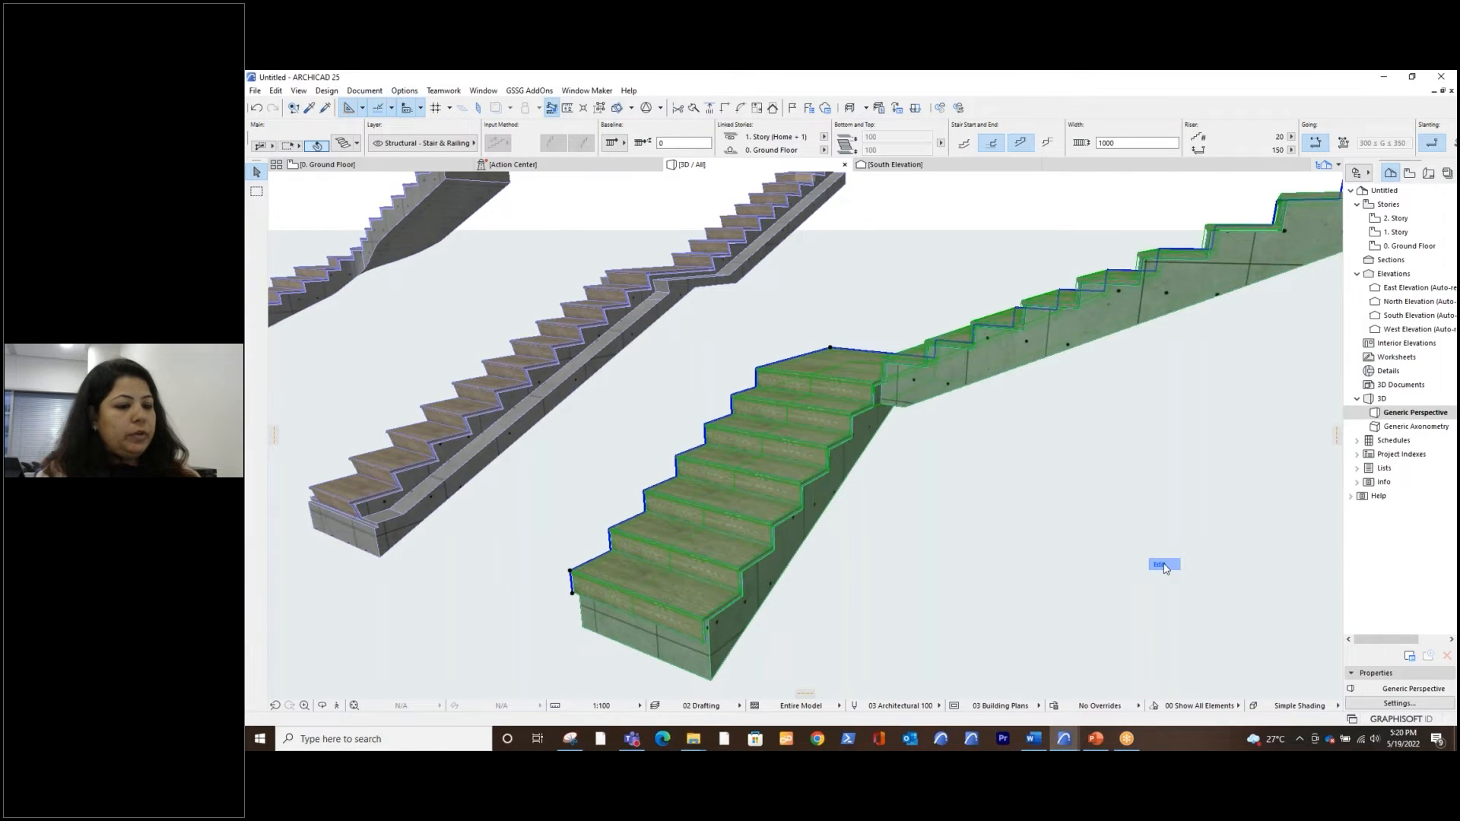
# Split the structure of the L-shaped stair's lower flight across its width, just above the fourth step
pyautogui.click(832, 511)
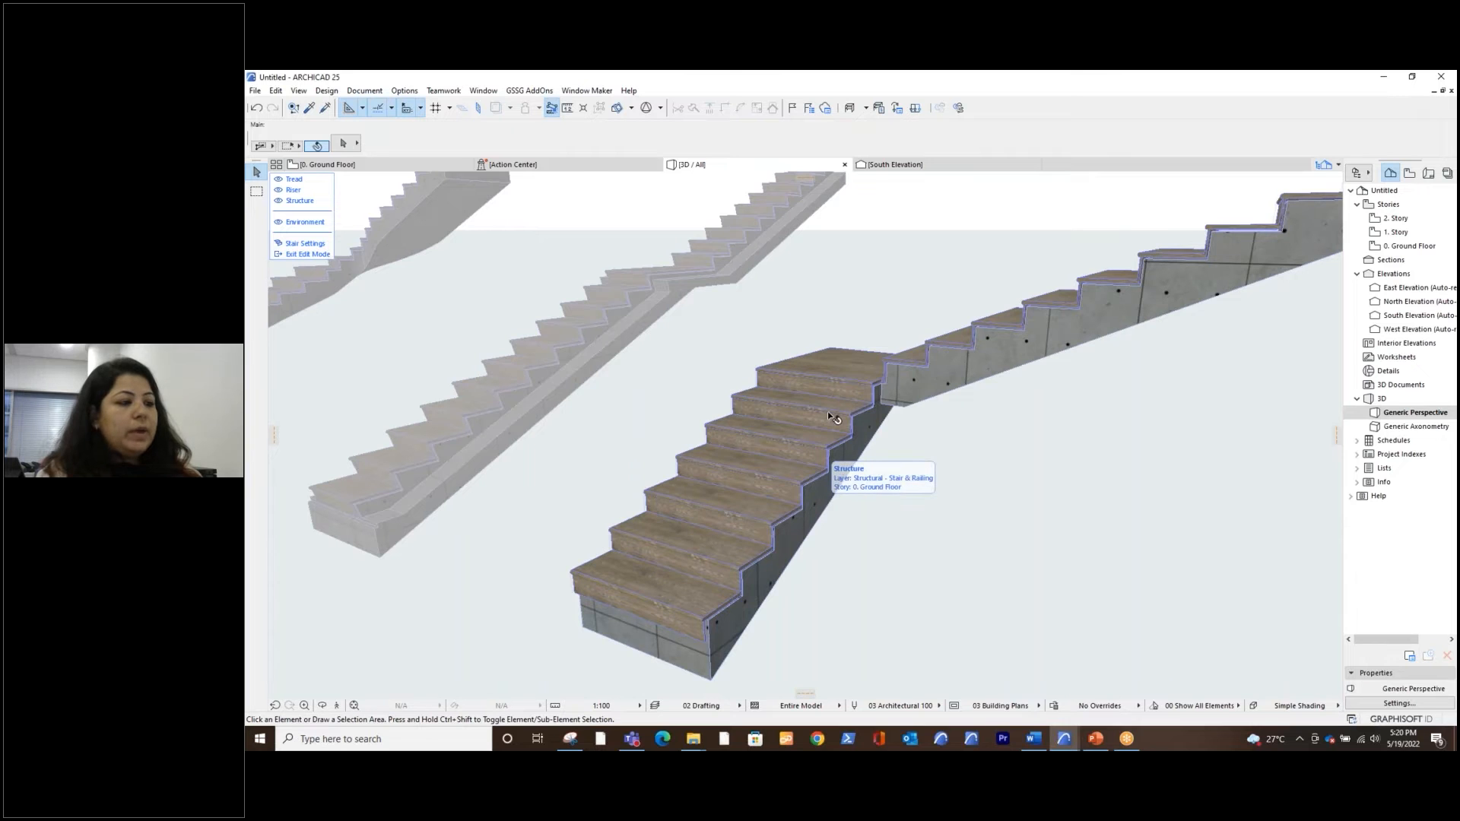
pyautogui.click(815, 523)
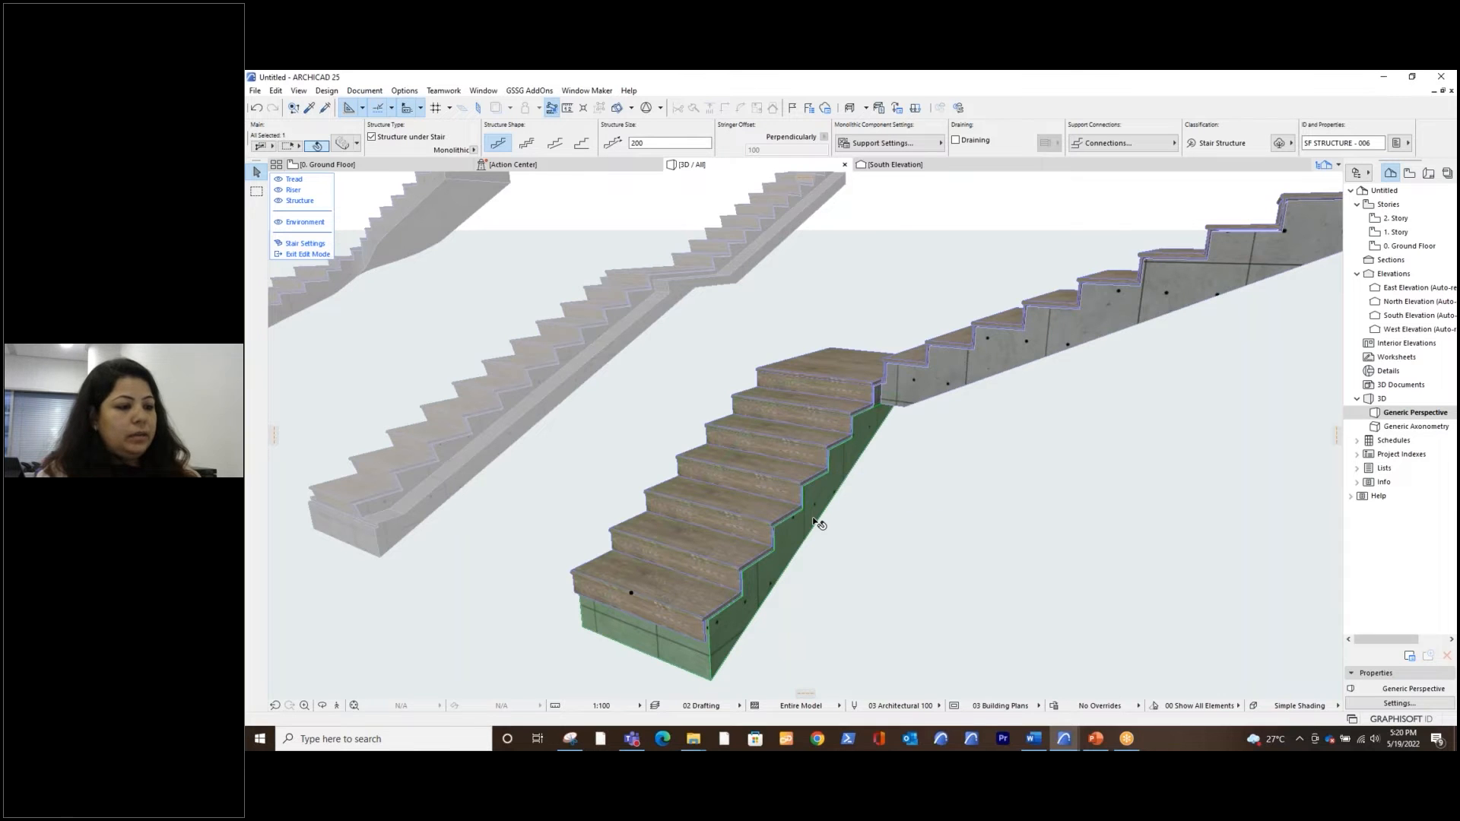
pyautogui.rightClick(815, 523)
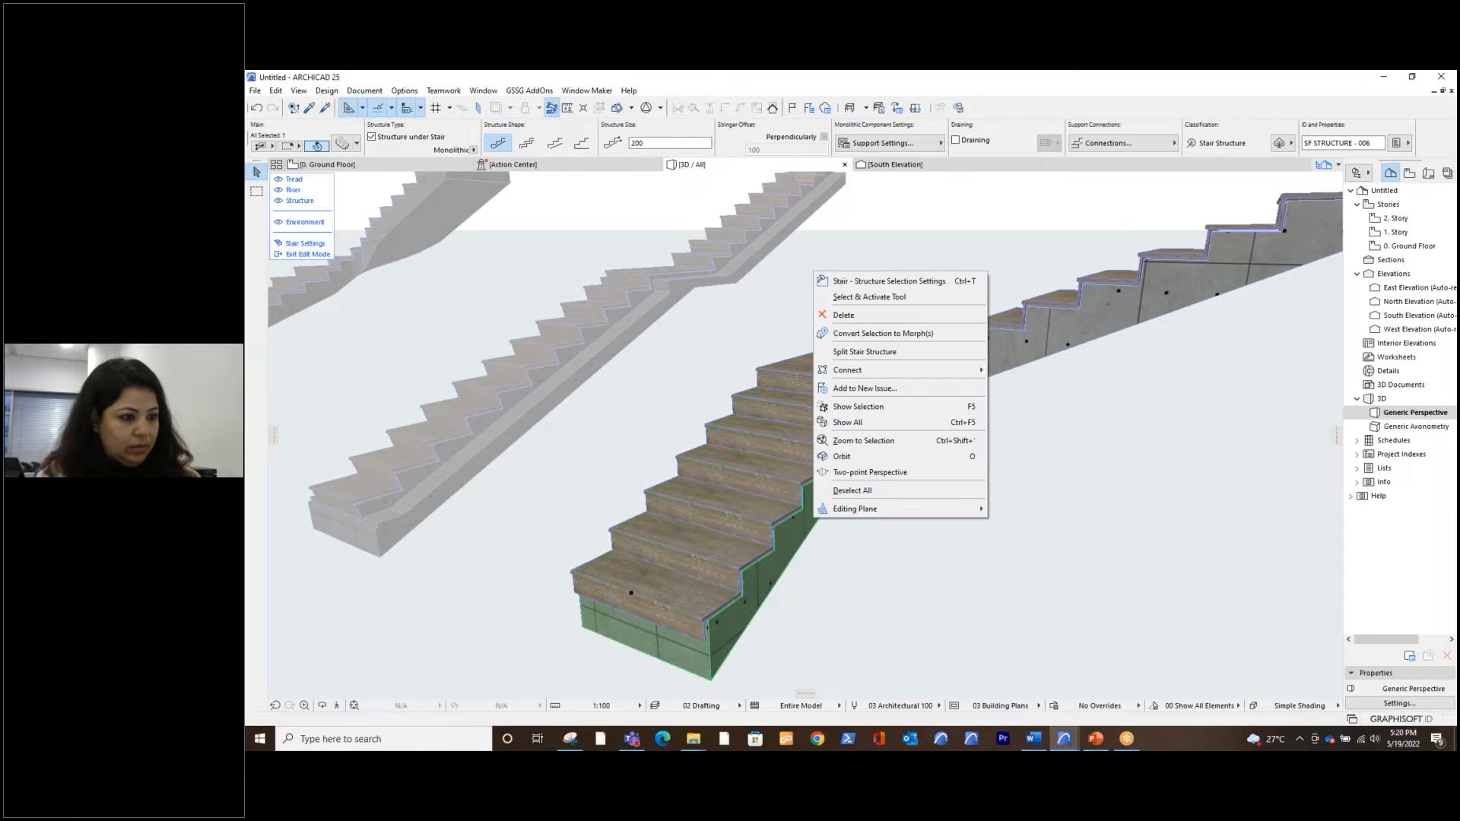
pyautogui.click(917, 351)
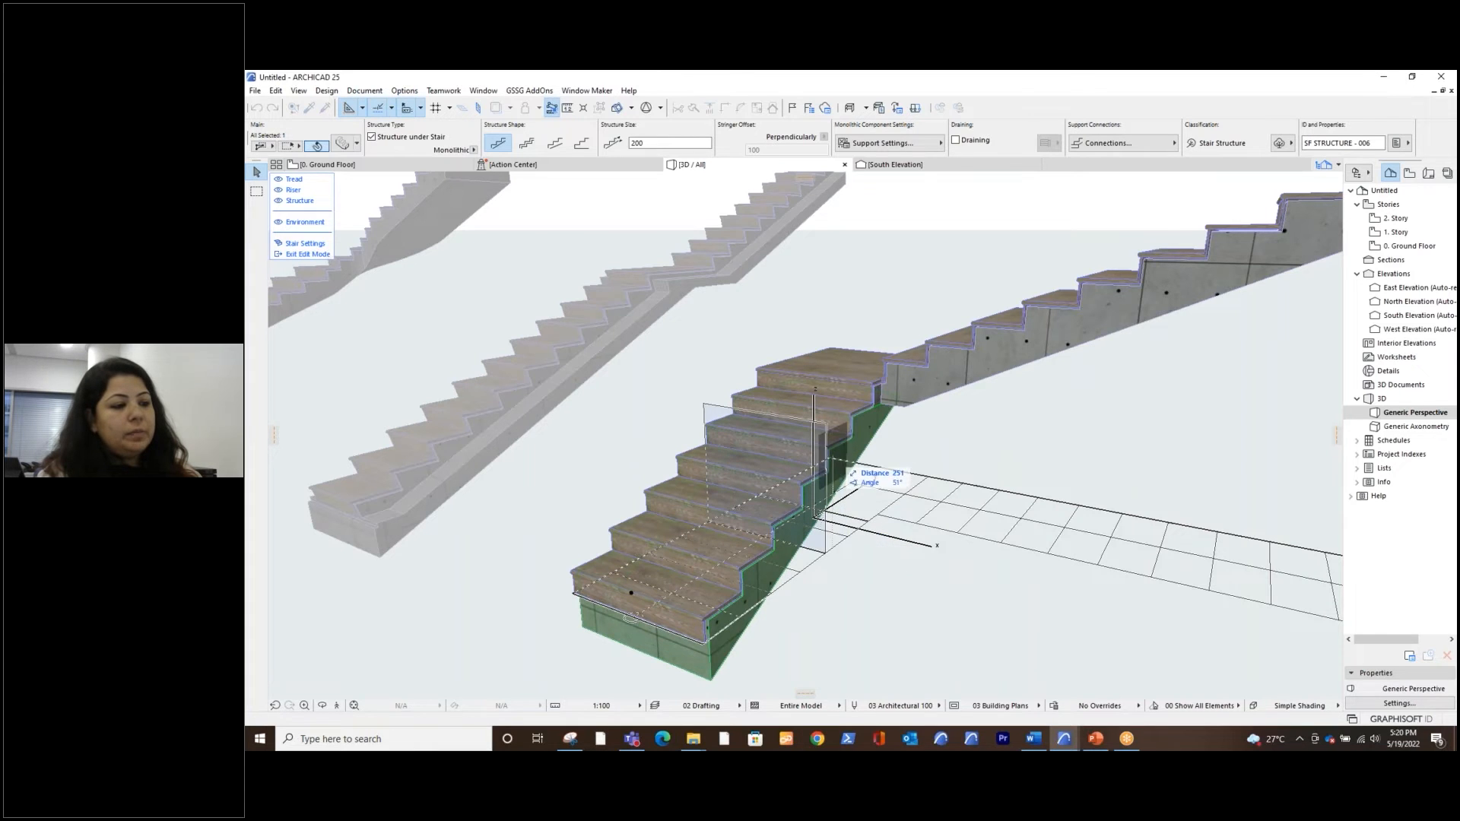
pyautogui.click(829, 474)
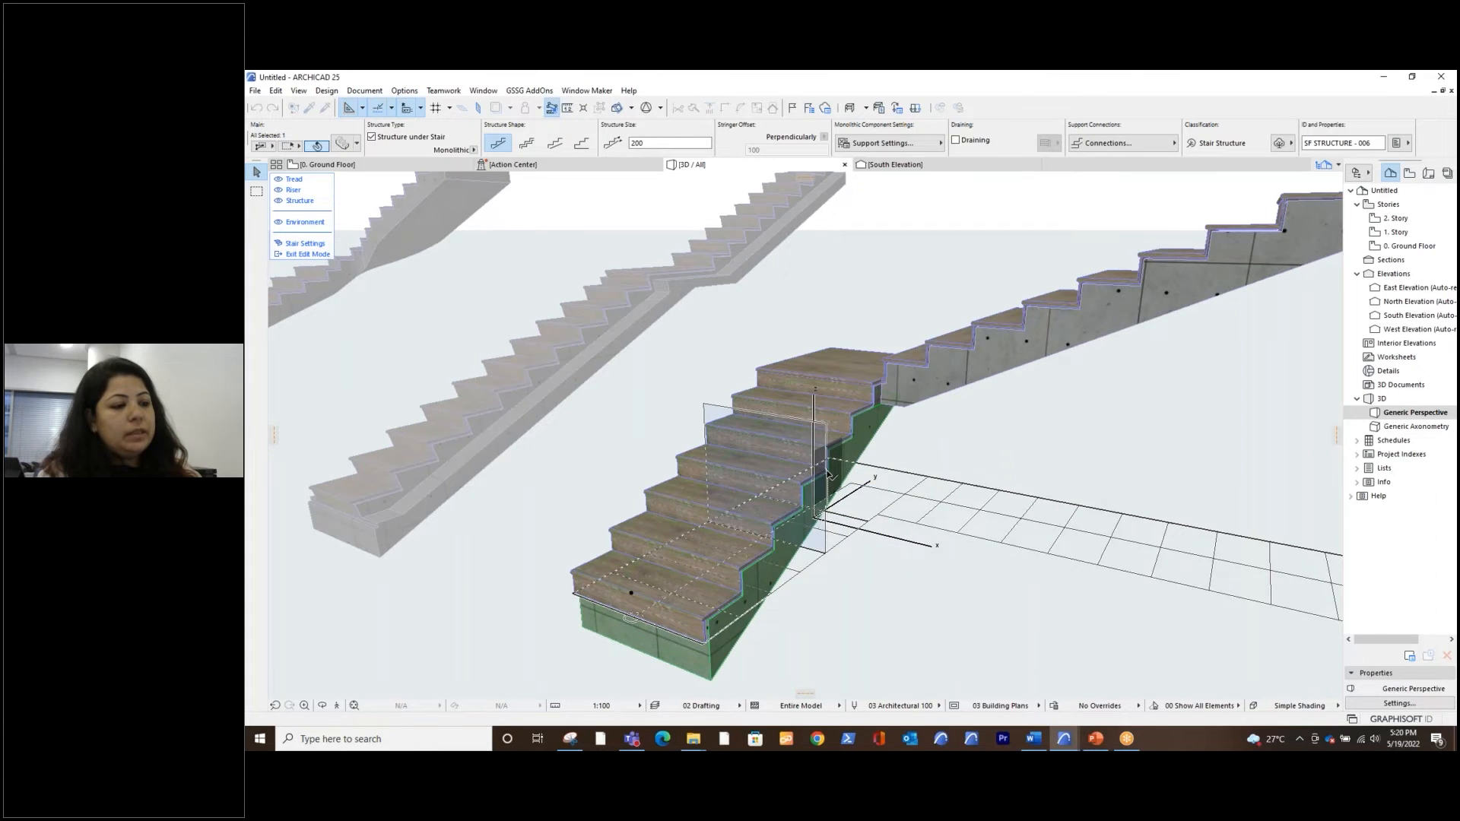
pyautogui.click(829, 479)
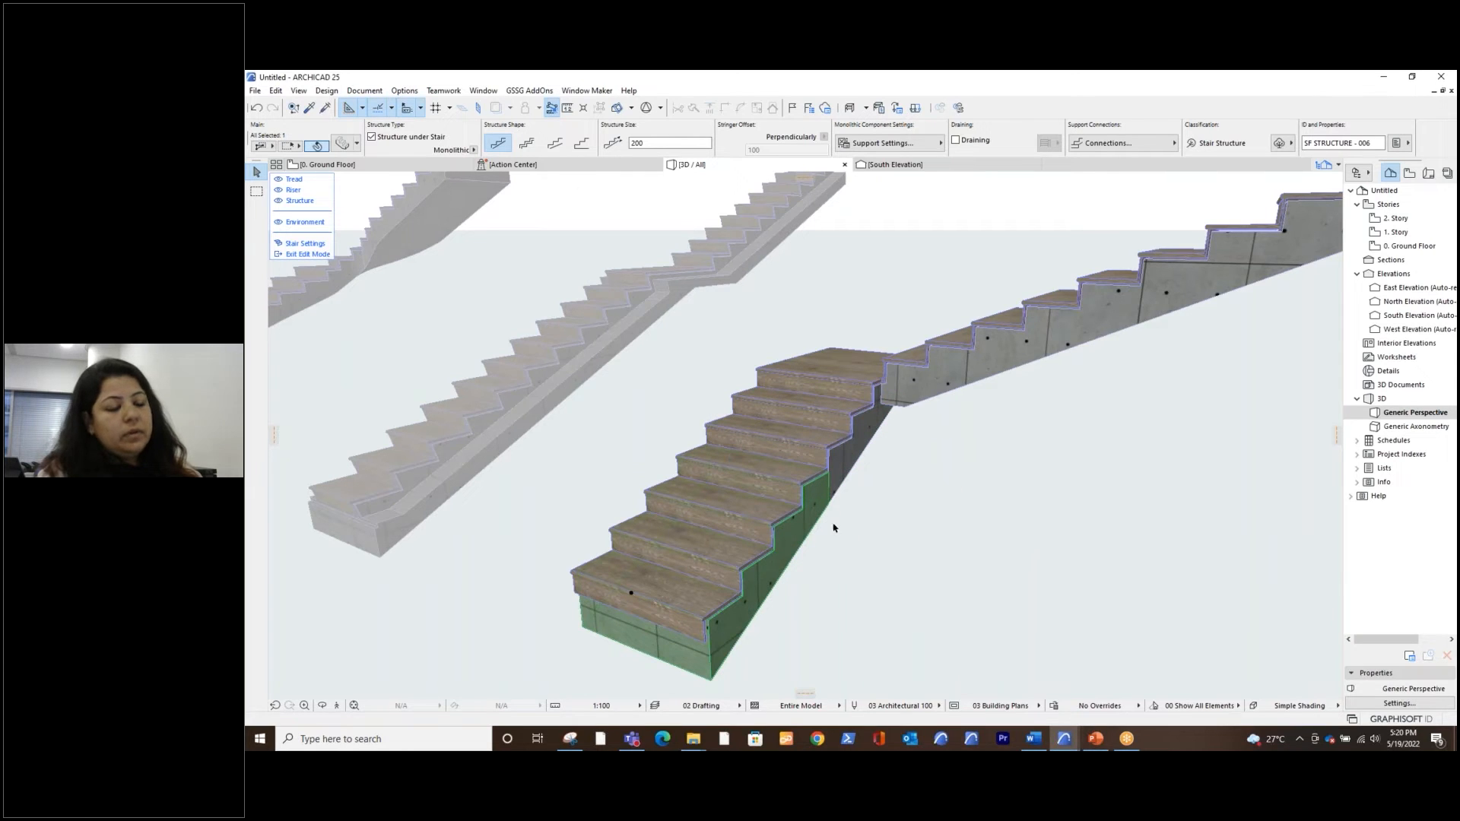
pyautogui.click(853, 469)
pyautogui.click(794, 559)
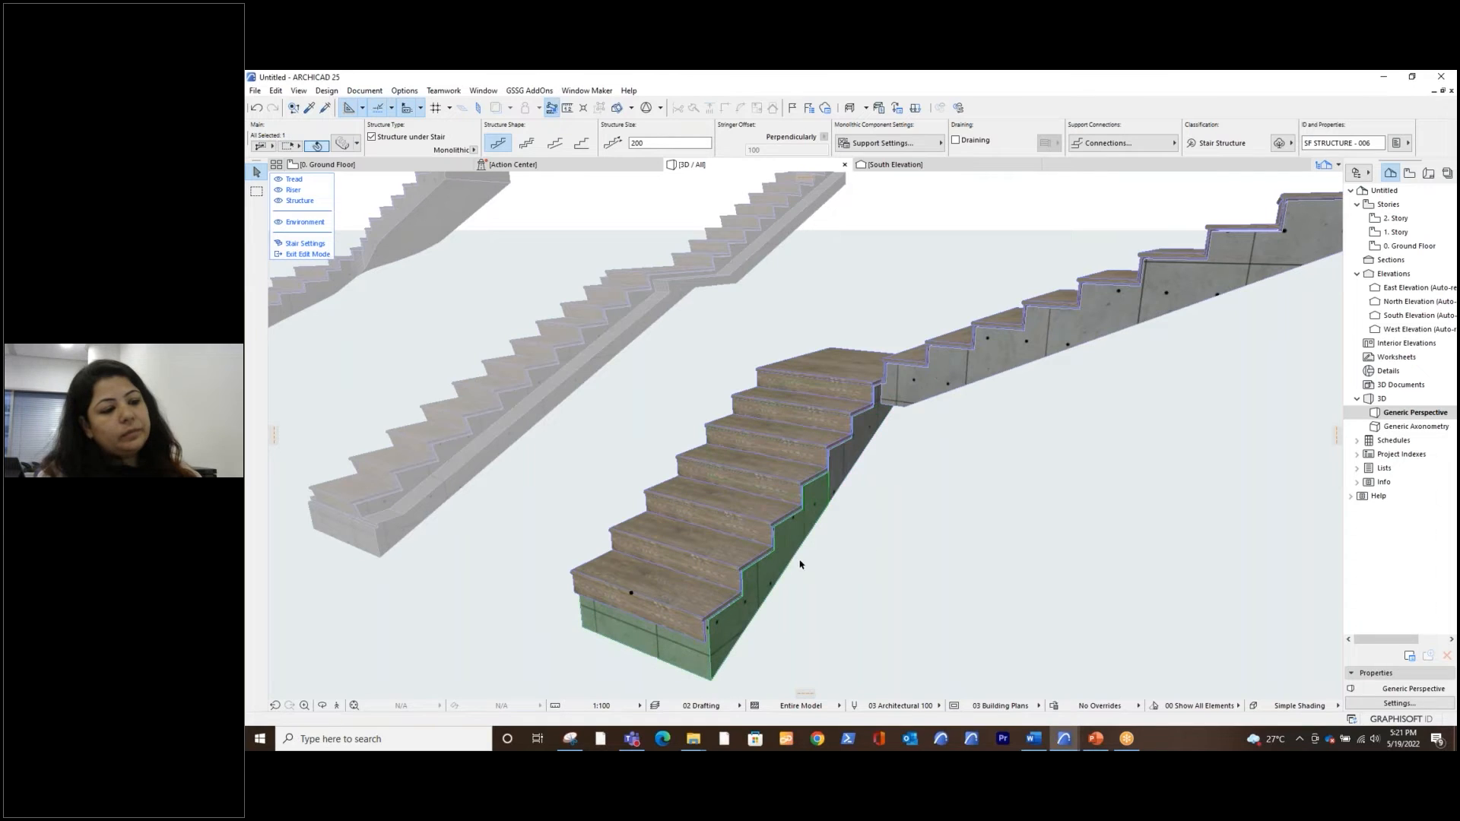
# Leave stair edit mode for the L-shaped stair and reopen the same stair for editing
pyautogui.click(853, 591)
pyautogui.keyDown('shift'); pyautogui.moveTo(892, 584); pyautogui.dragTo(870, 522, button='middle'); pyautogui.keyUp('shift')
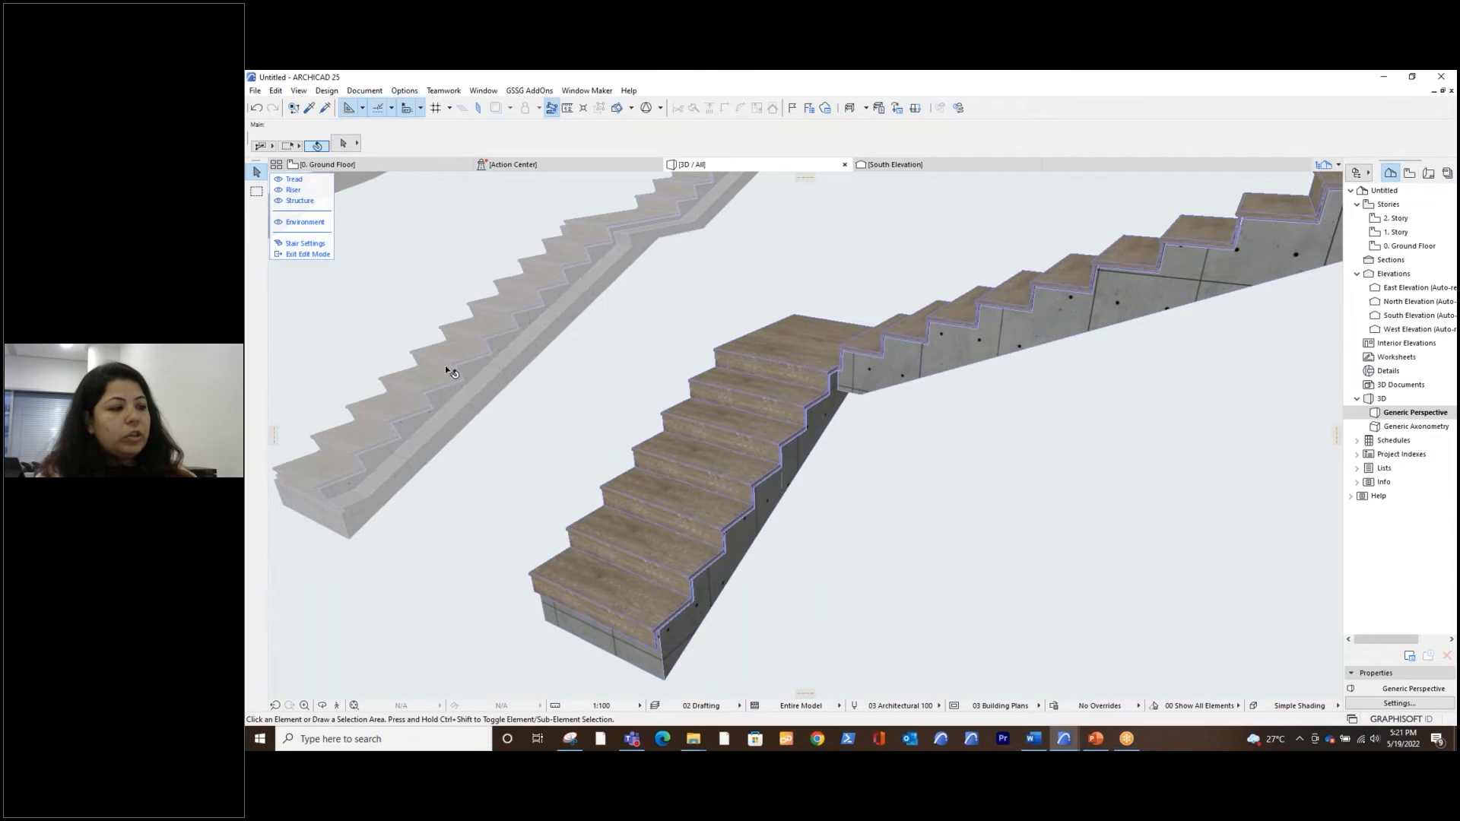
pyautogui.click(308, 254)
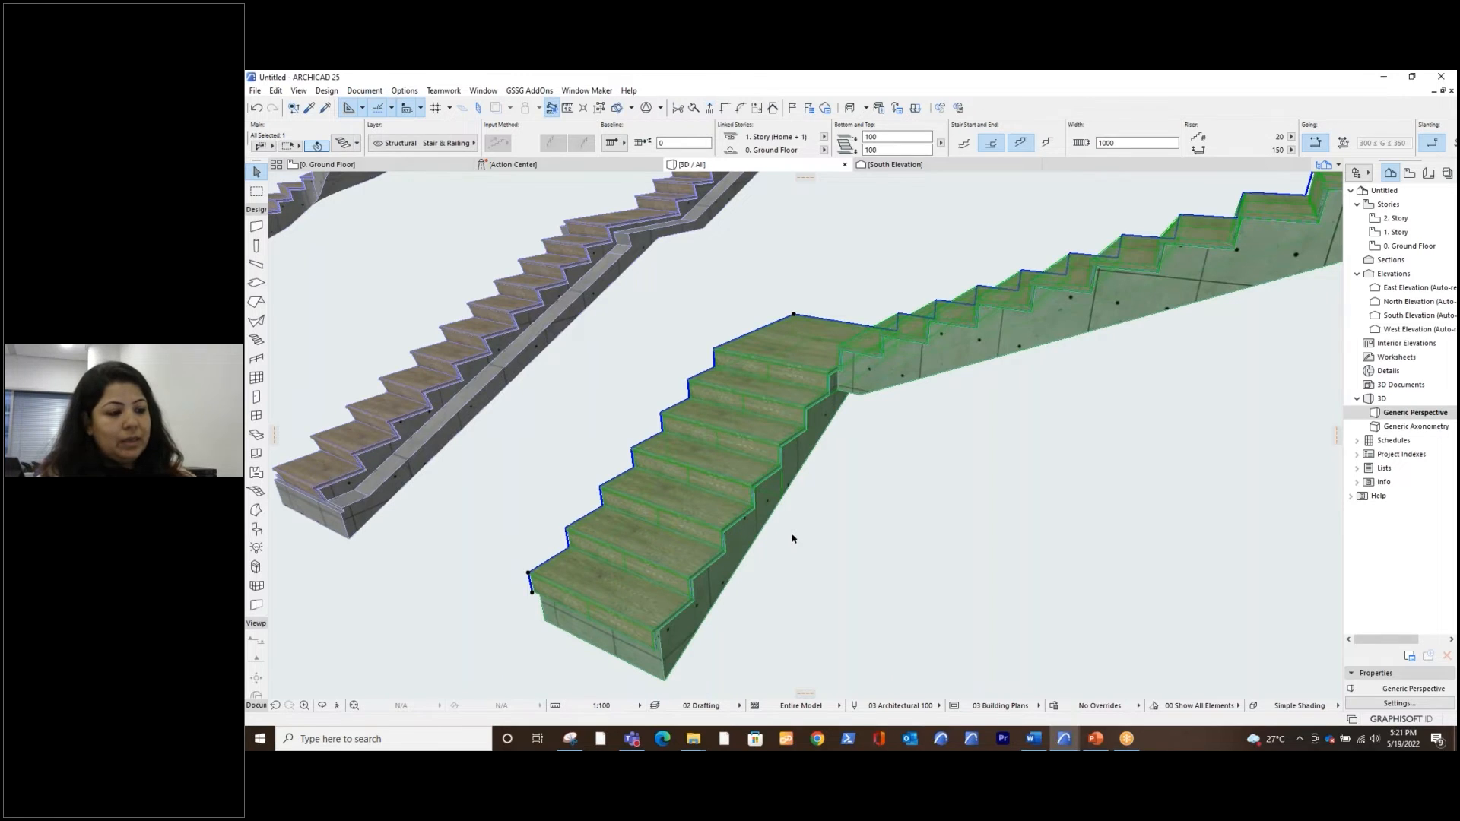
pyautogui.click(864, 561)
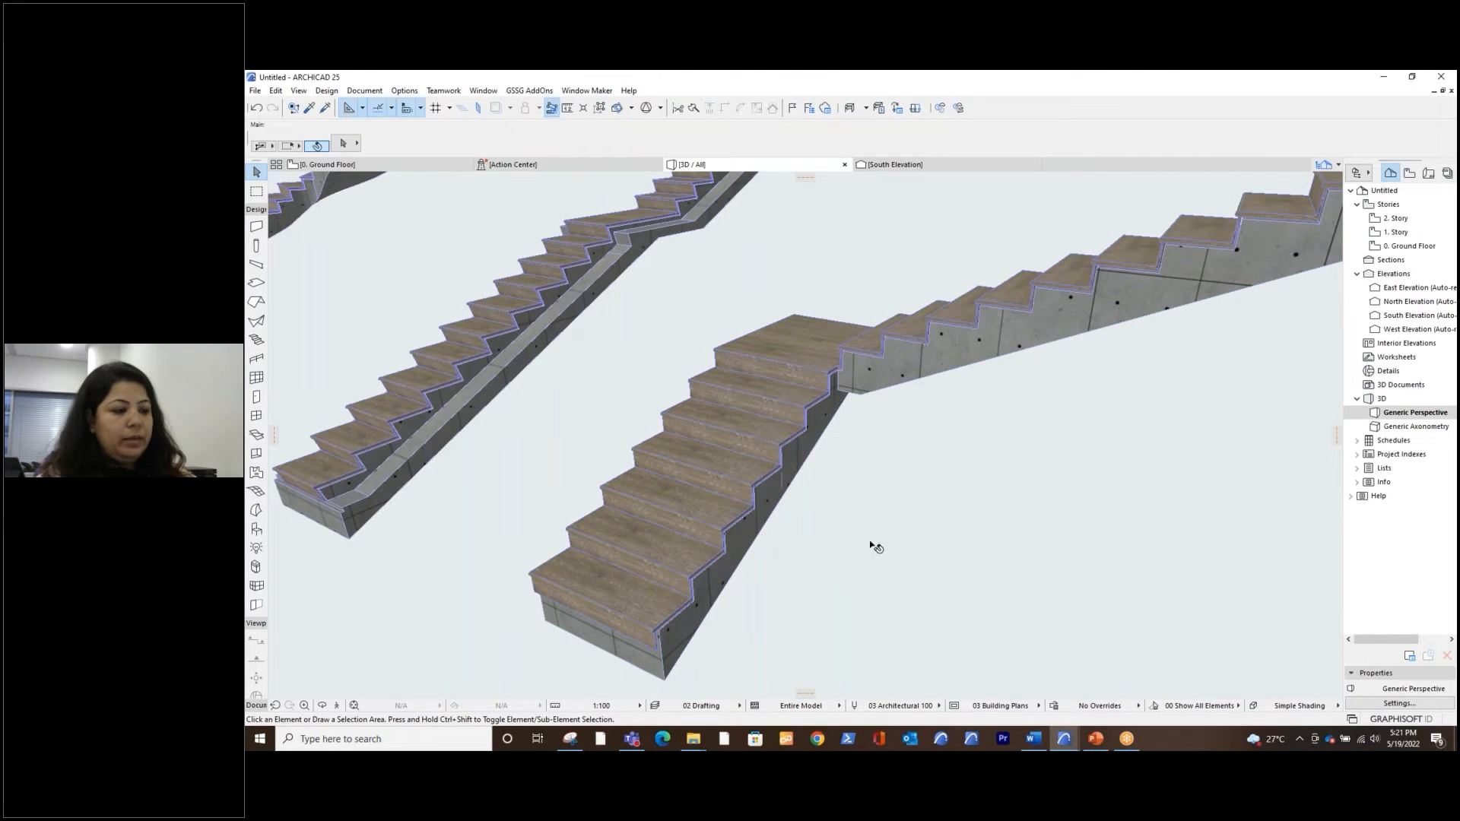
pyautogui.click(1050, 567)
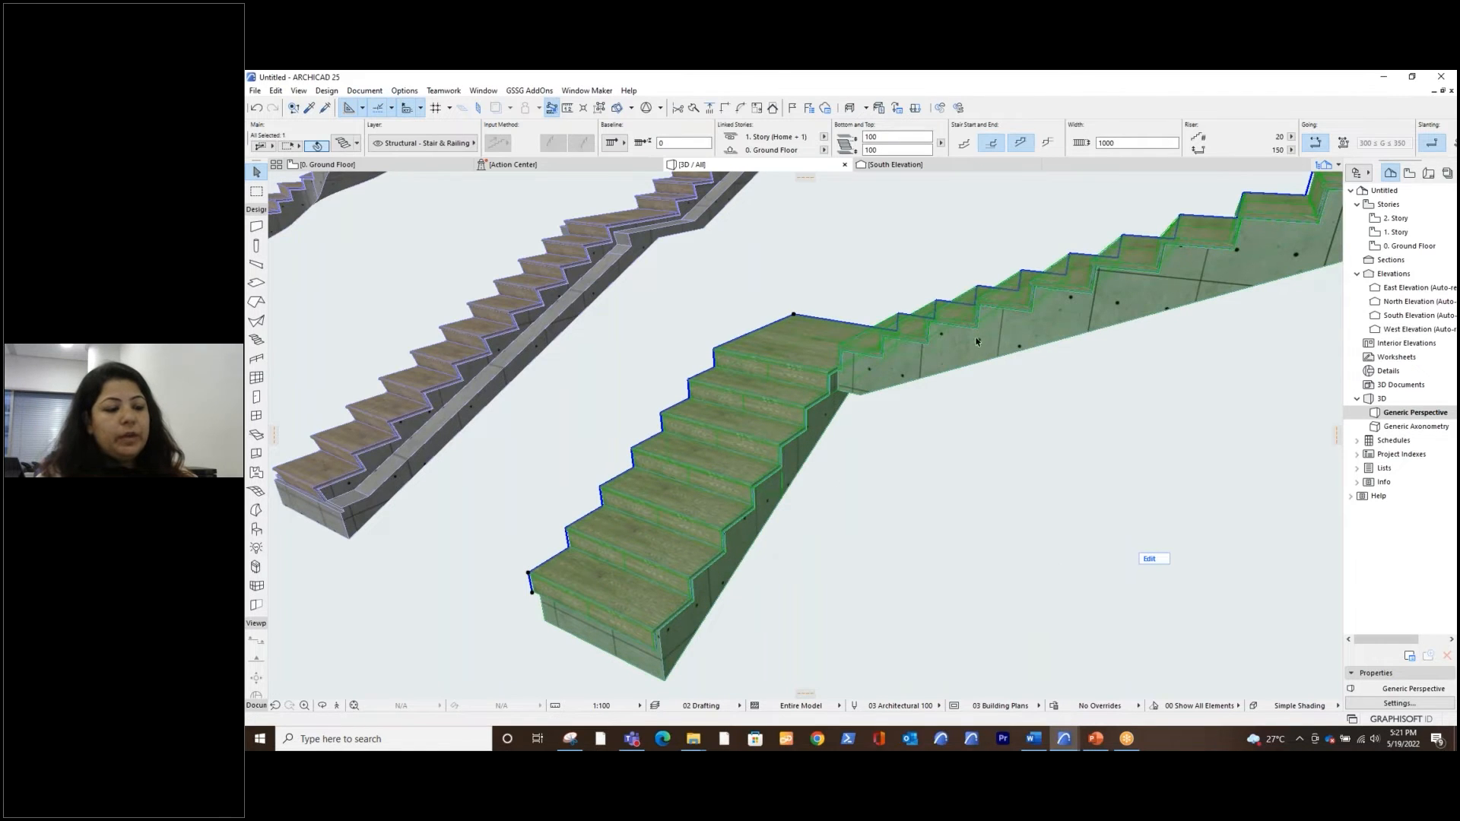
pyautogui.click(1149, 559)
pyautogui.click(937, 577)
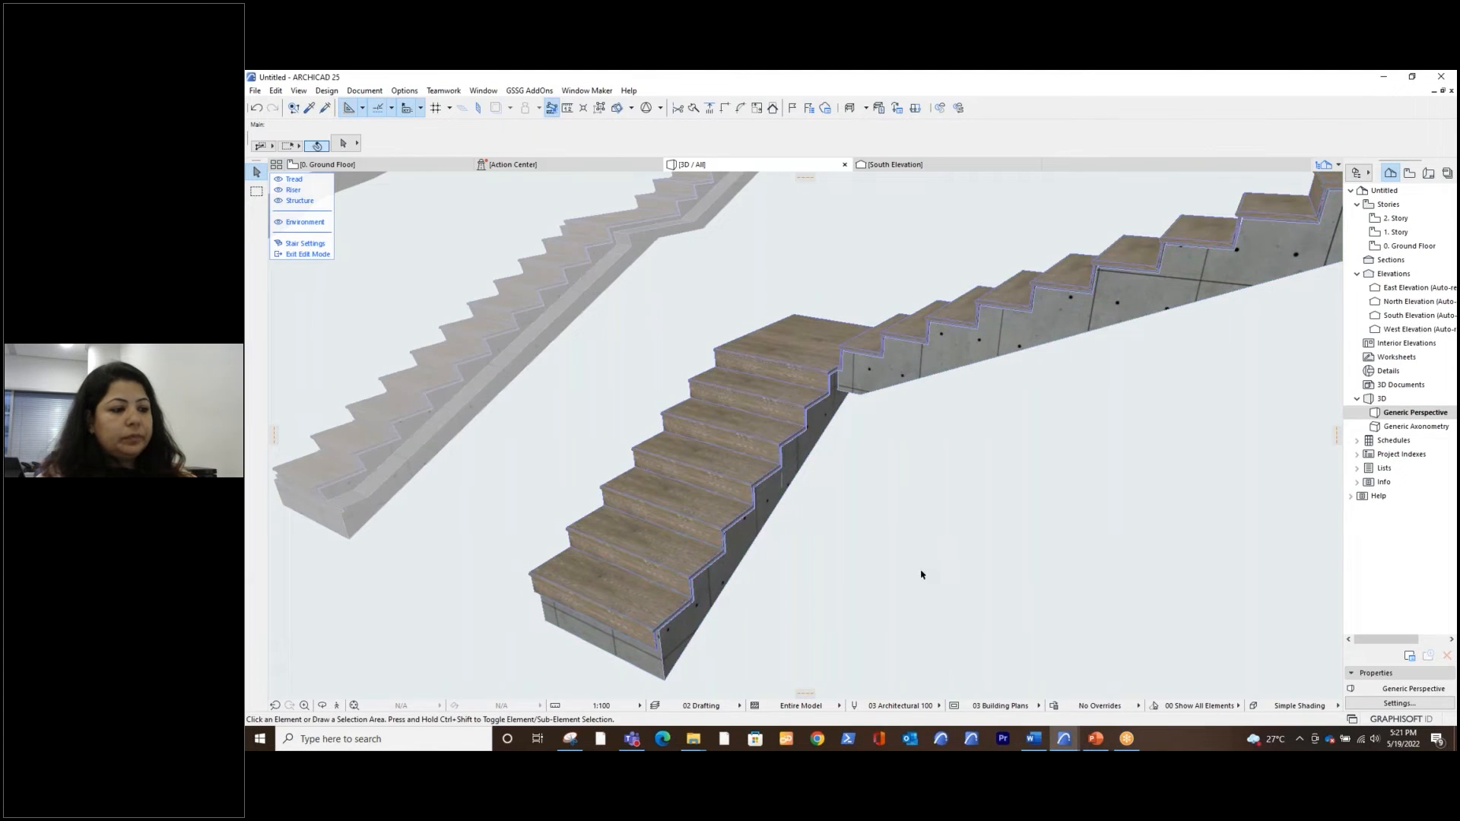
# Change the split-off monolithic structure under the lowest steps to the solid, flat-based shape and apply it
pyautogui.click(751, 548)
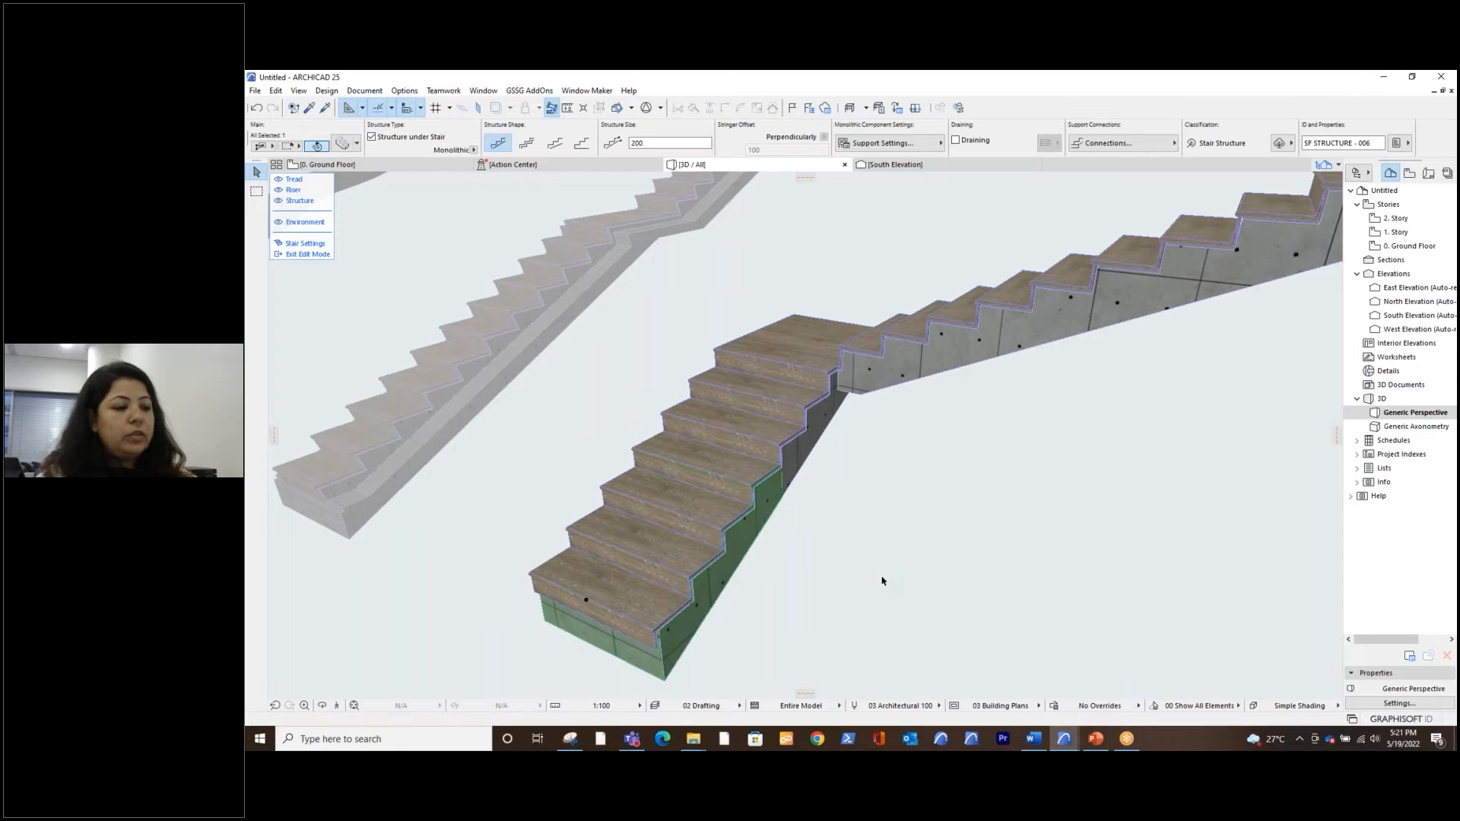
pyautogui.click(343, 147)
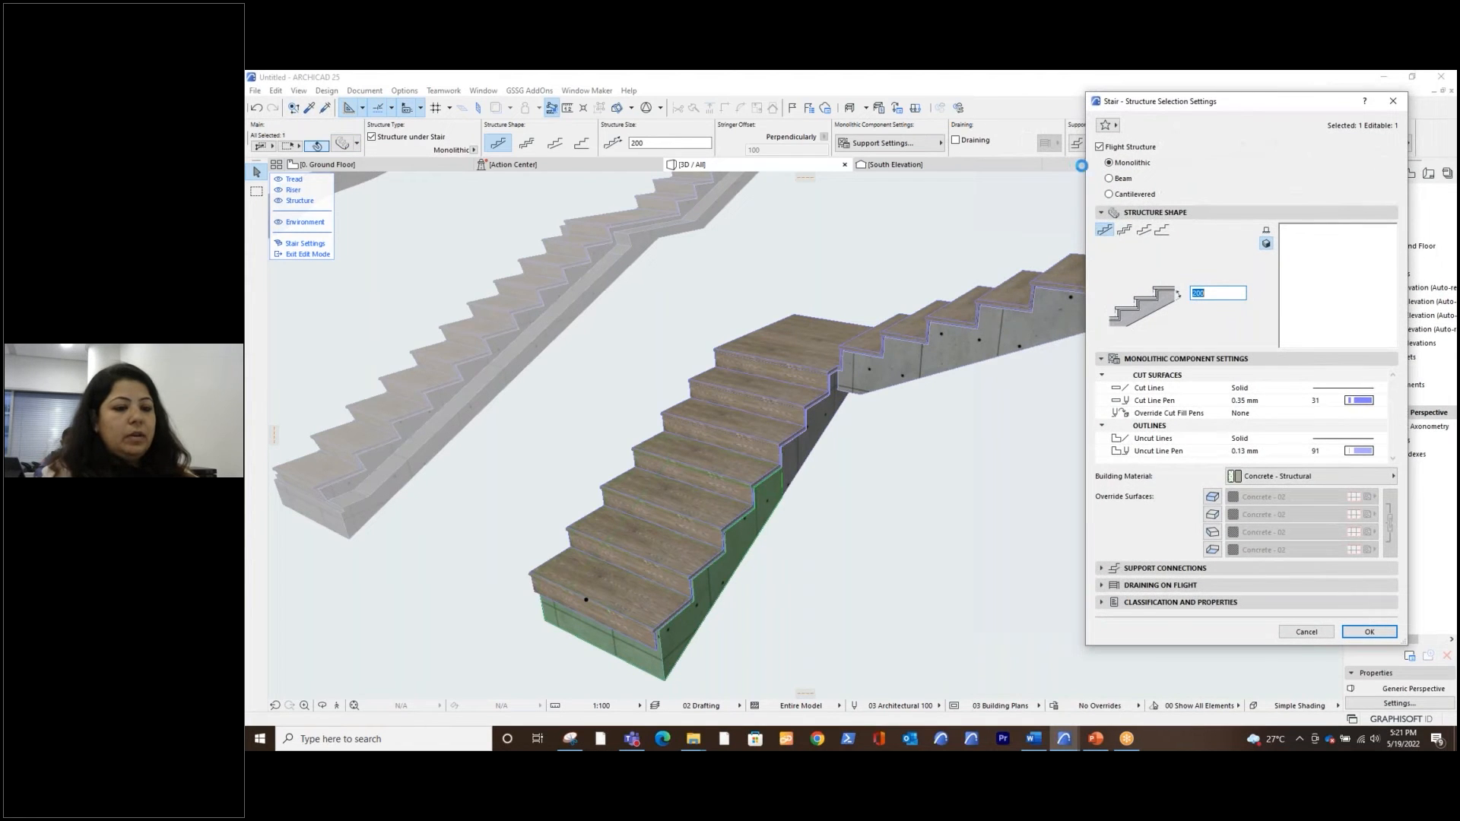
pyautogui.moveTo(1160, 97); pyautogui.dragTo(998, 148)
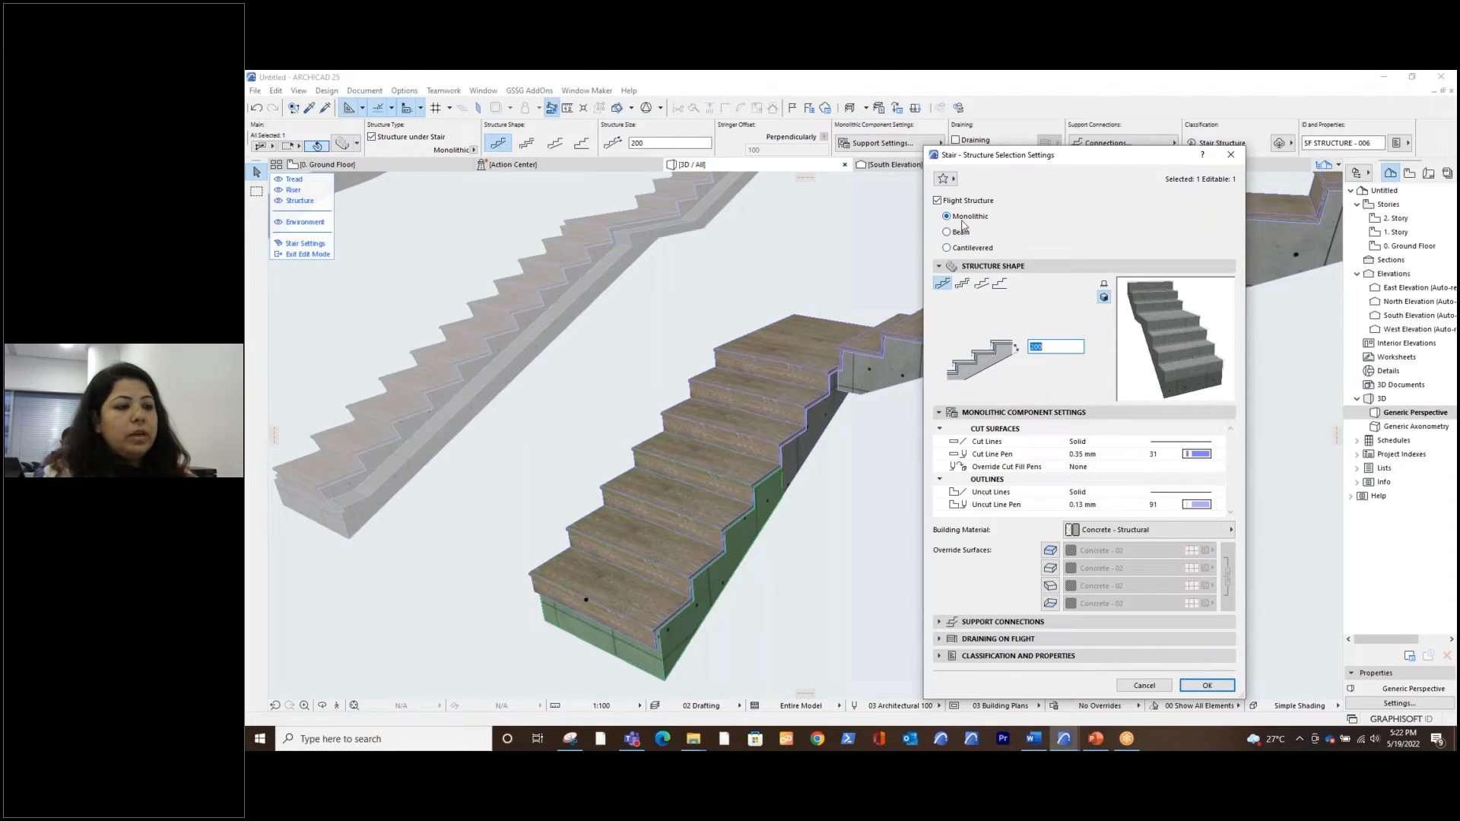
pyautogui.click(1000, 284)
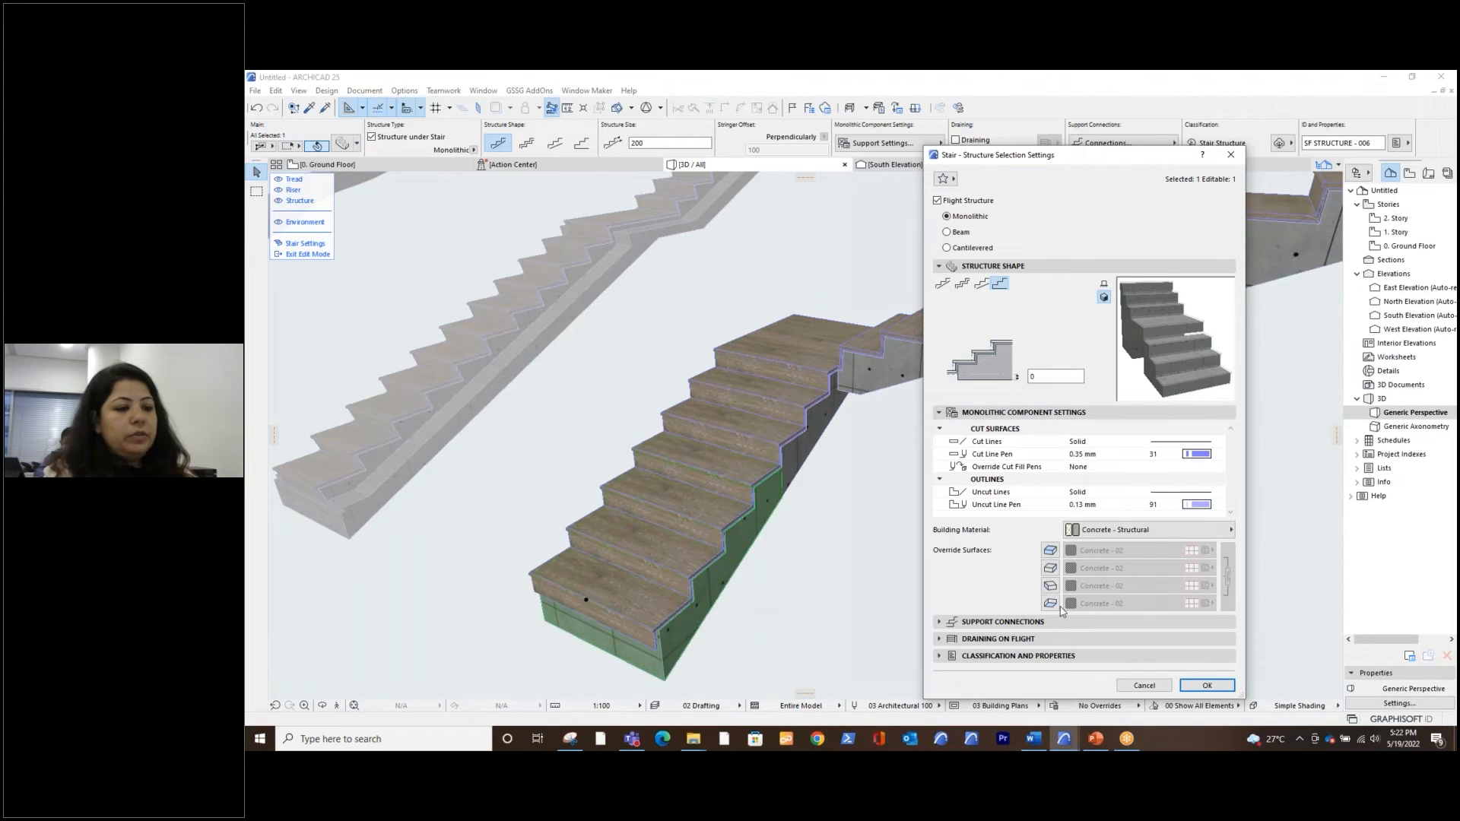
pyautogui.click(1205, 687)
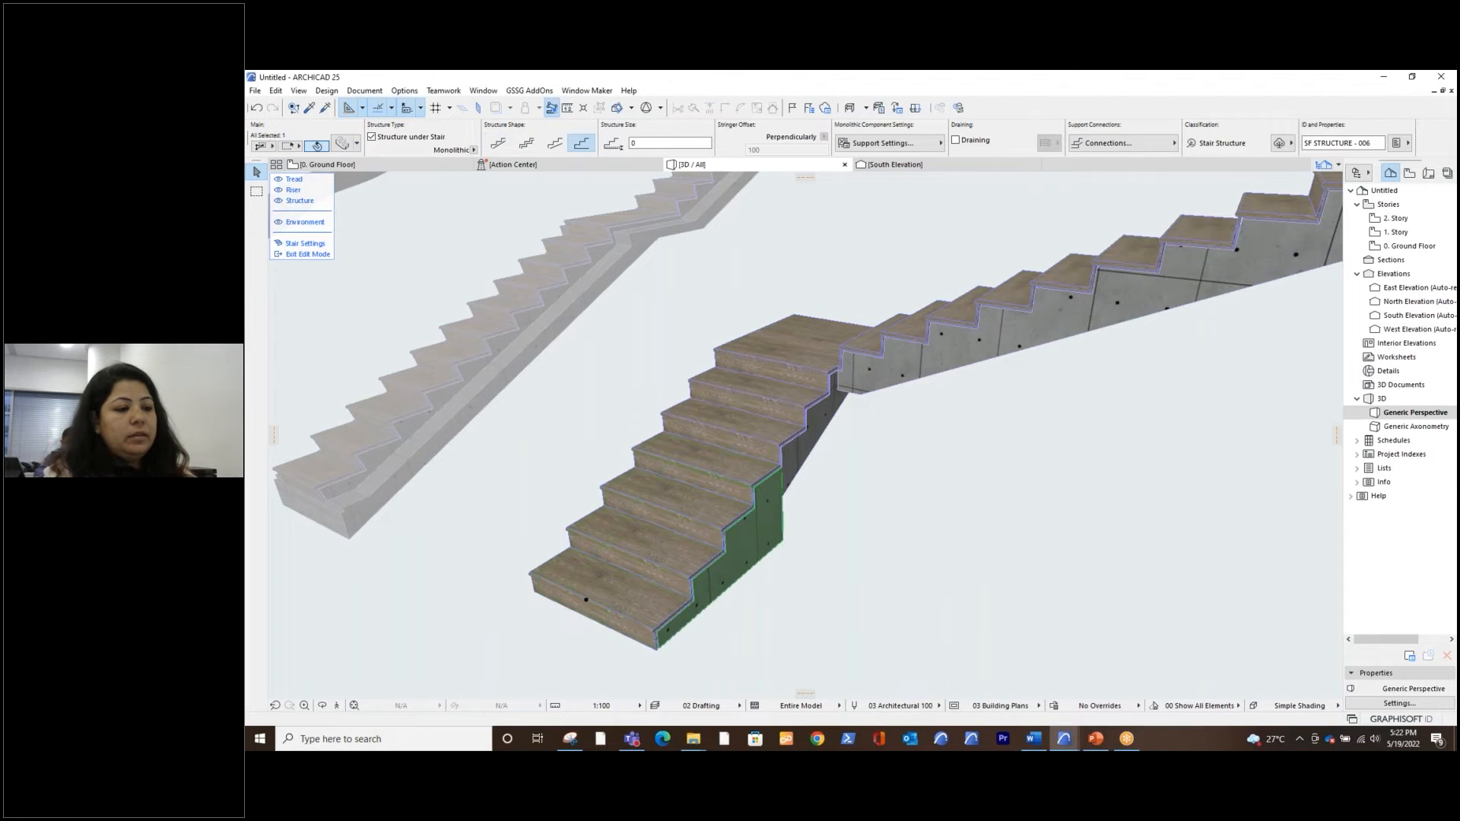
pyautogui.keyDown('shift'); pyautogui.moveTo(830, 581); pyautogui.dragTo(734, 574, button='middle'); pyautogui.keyUp('shift')
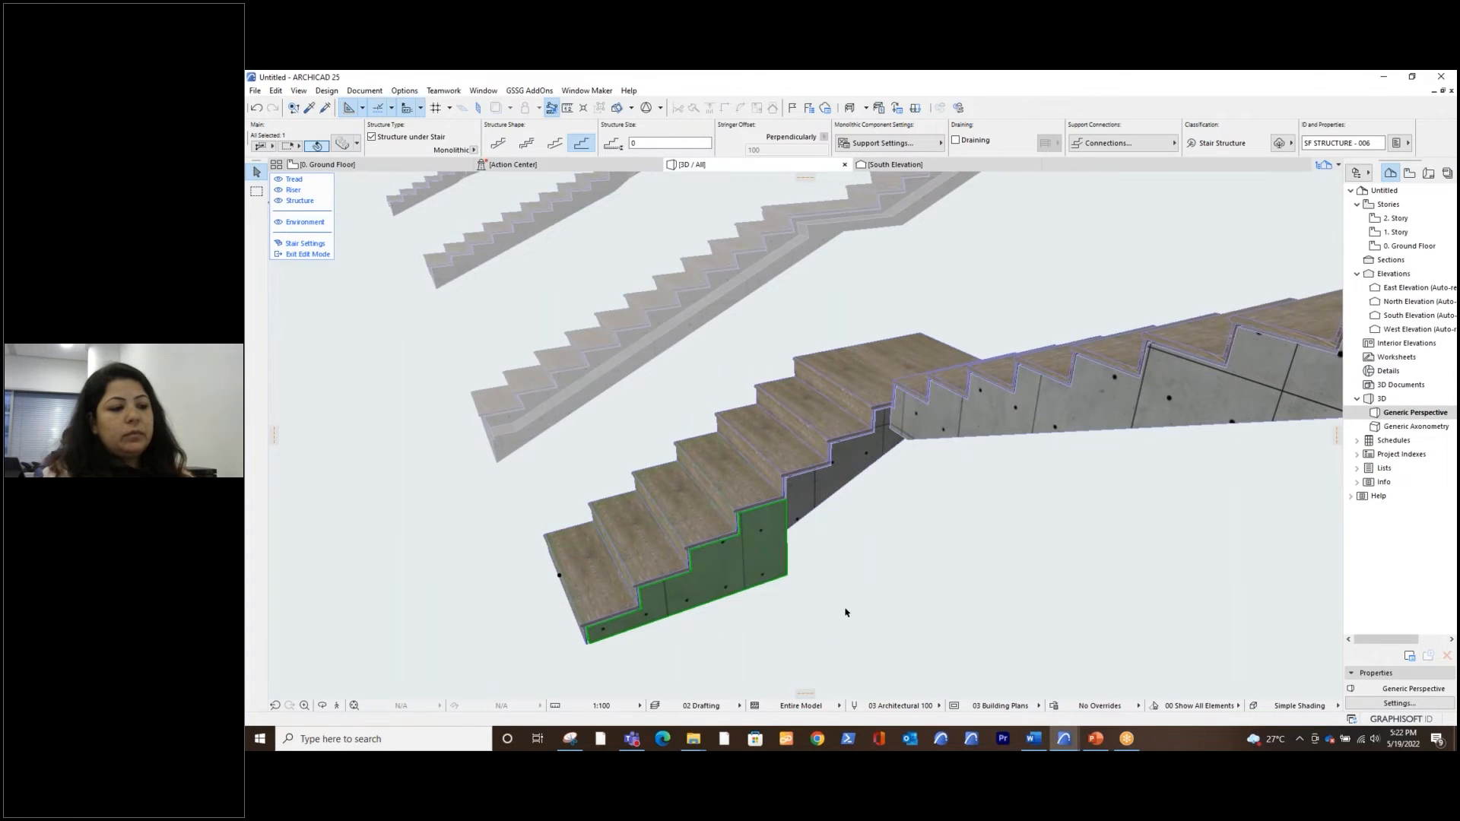
pyautogui.keyDown('shift'); pyautogui.moveTo(881, 608); pyautogui.dragTo(936, 587, button='middle'); pyautogui.keyUp('shift')
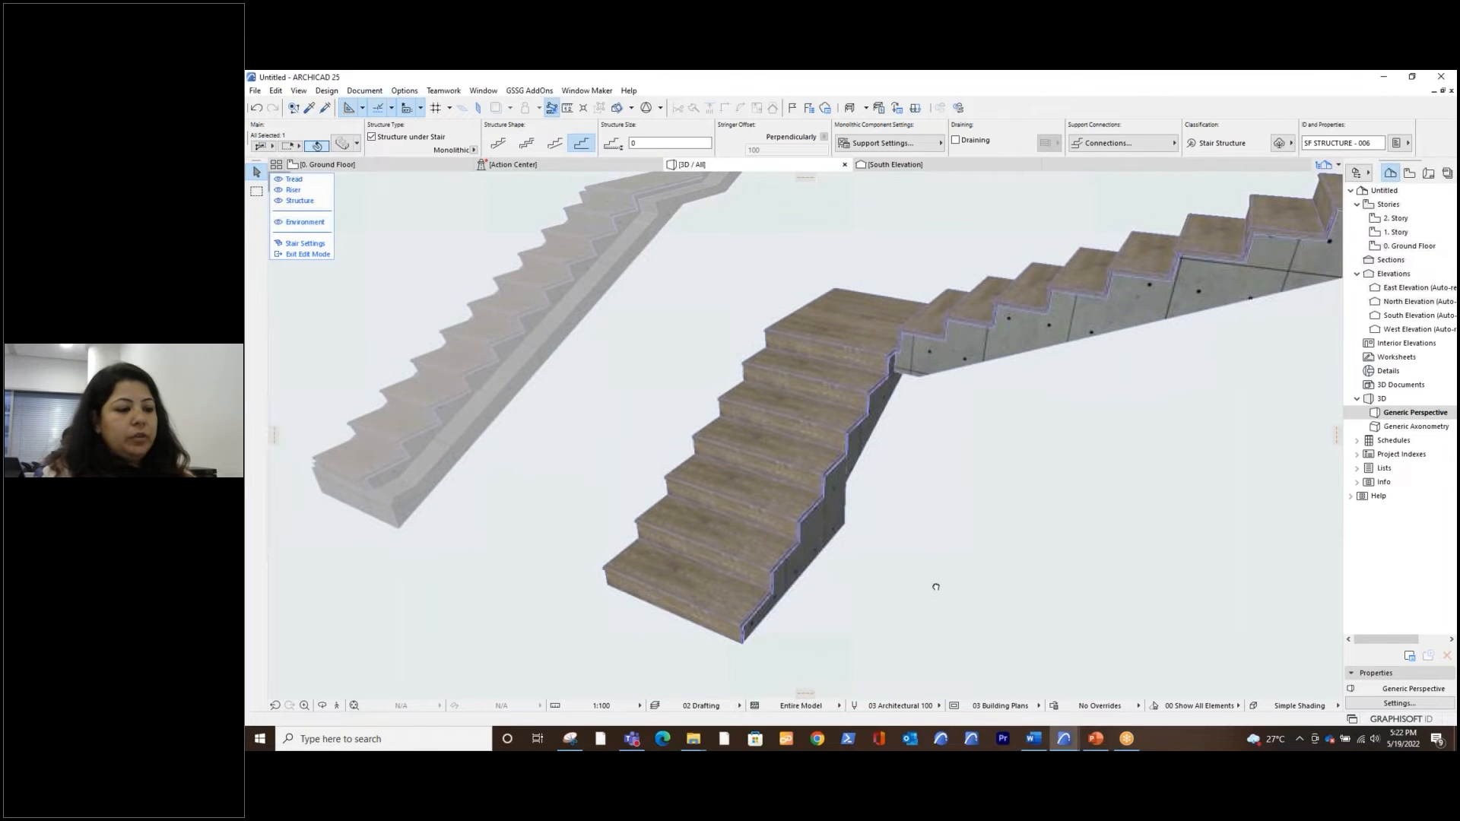
pyautogui.scroll(2, 806, 604)
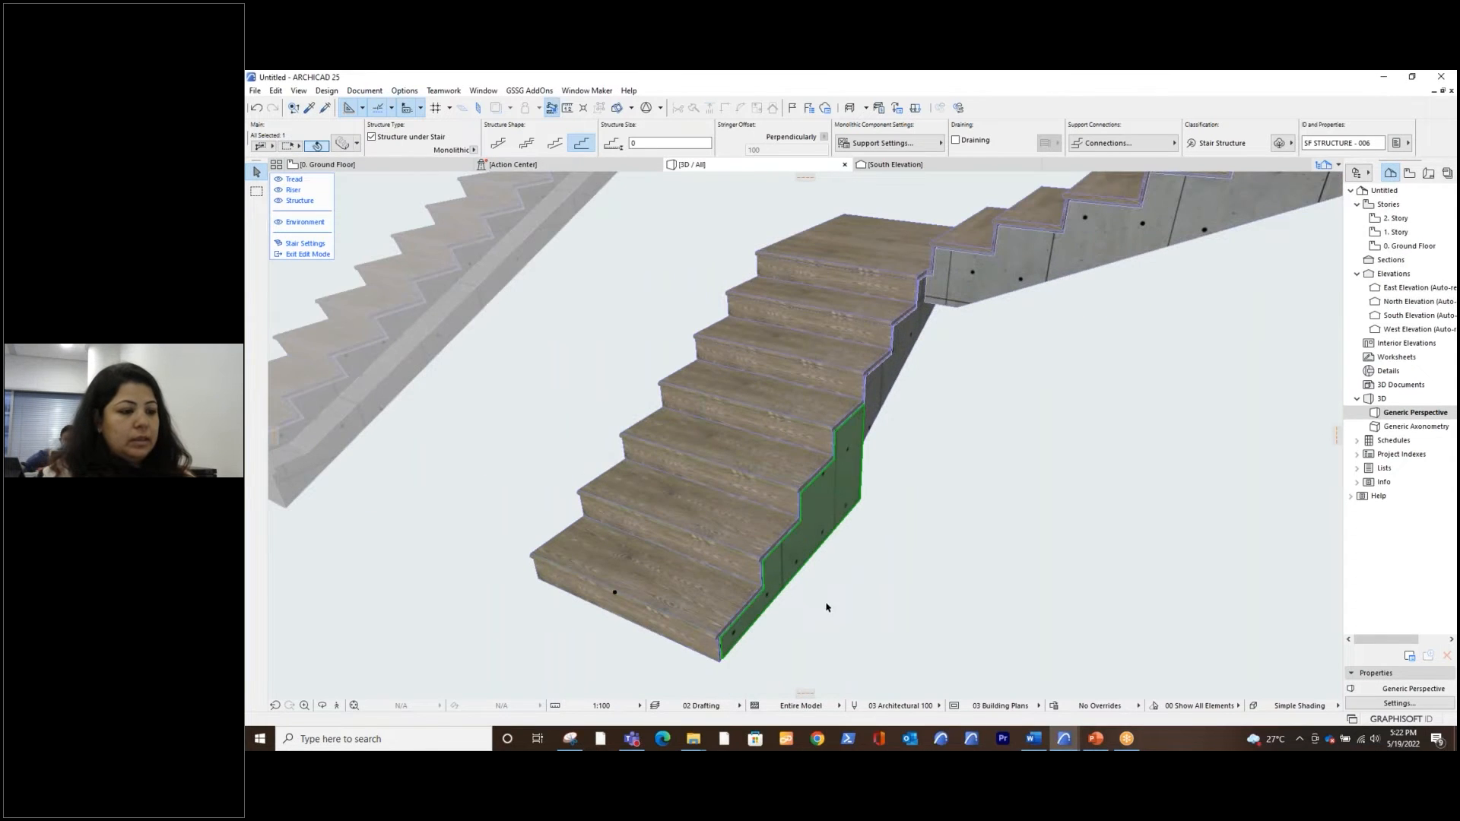
# Select the three lowest treads of the L-shaped stair's lower flight together
pyautogui.click(665, 581)
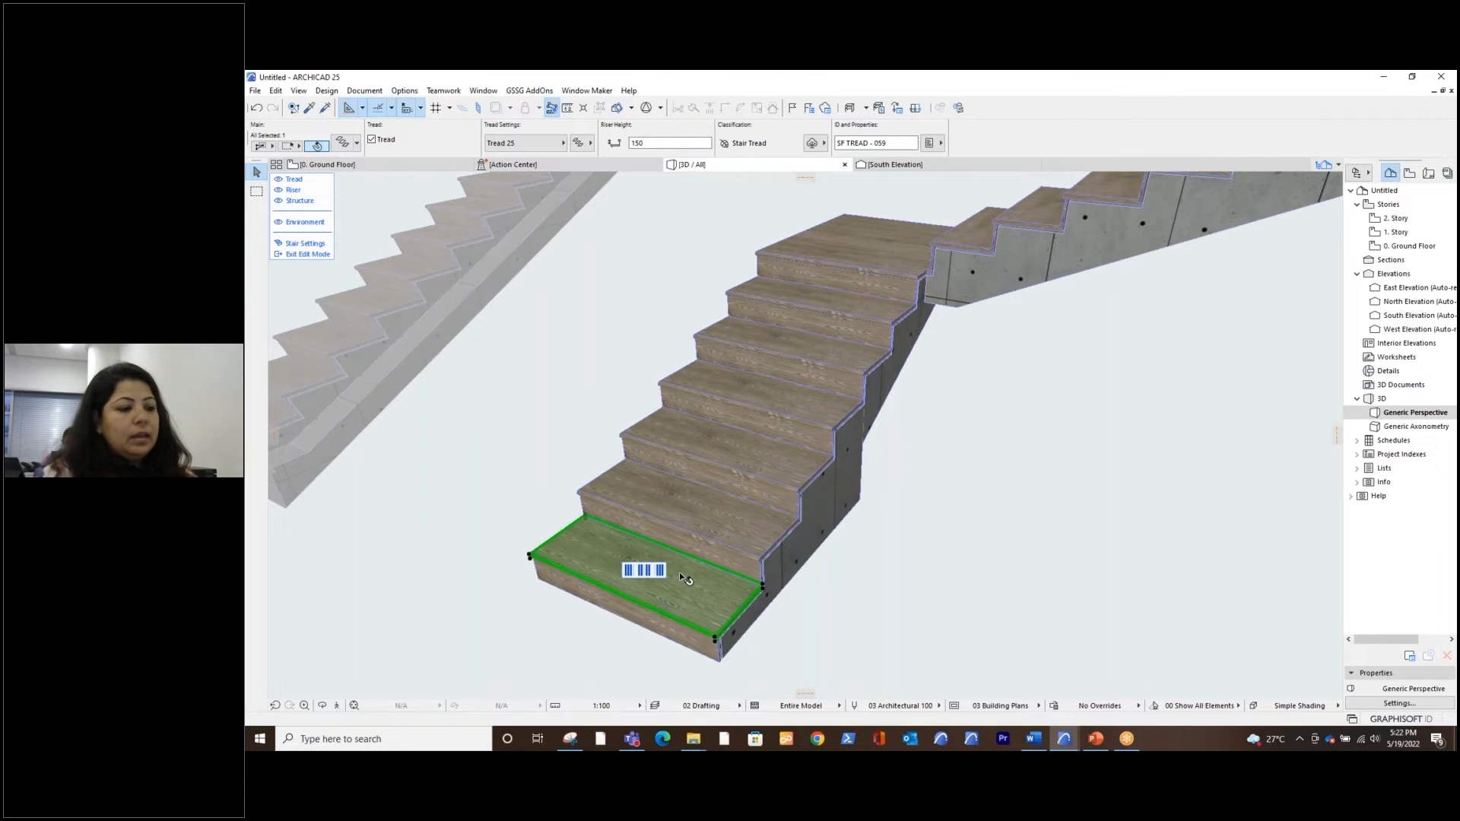
pyautogui.click(703, 520)
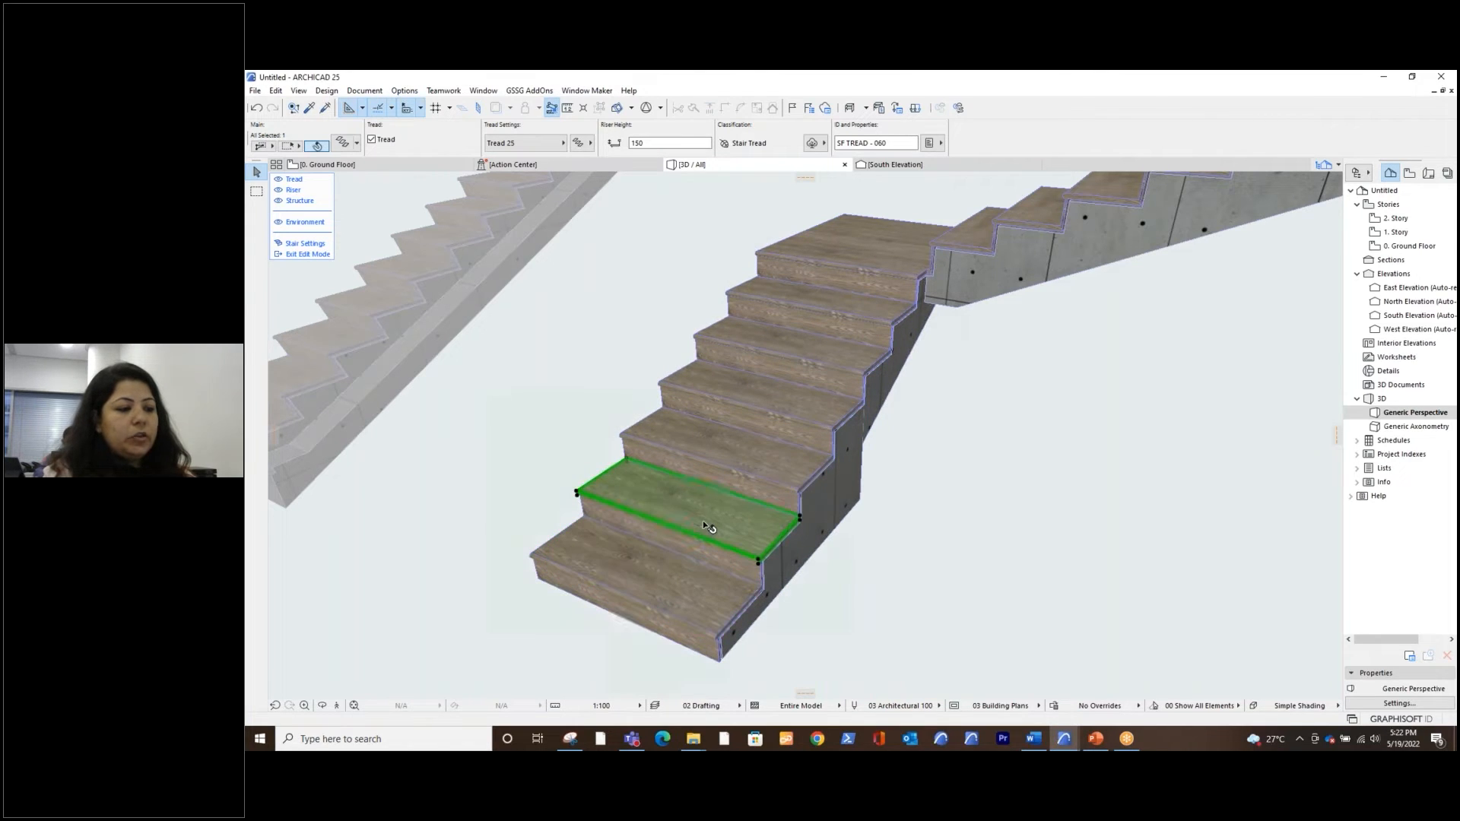
pyautogui.click(728, 457)
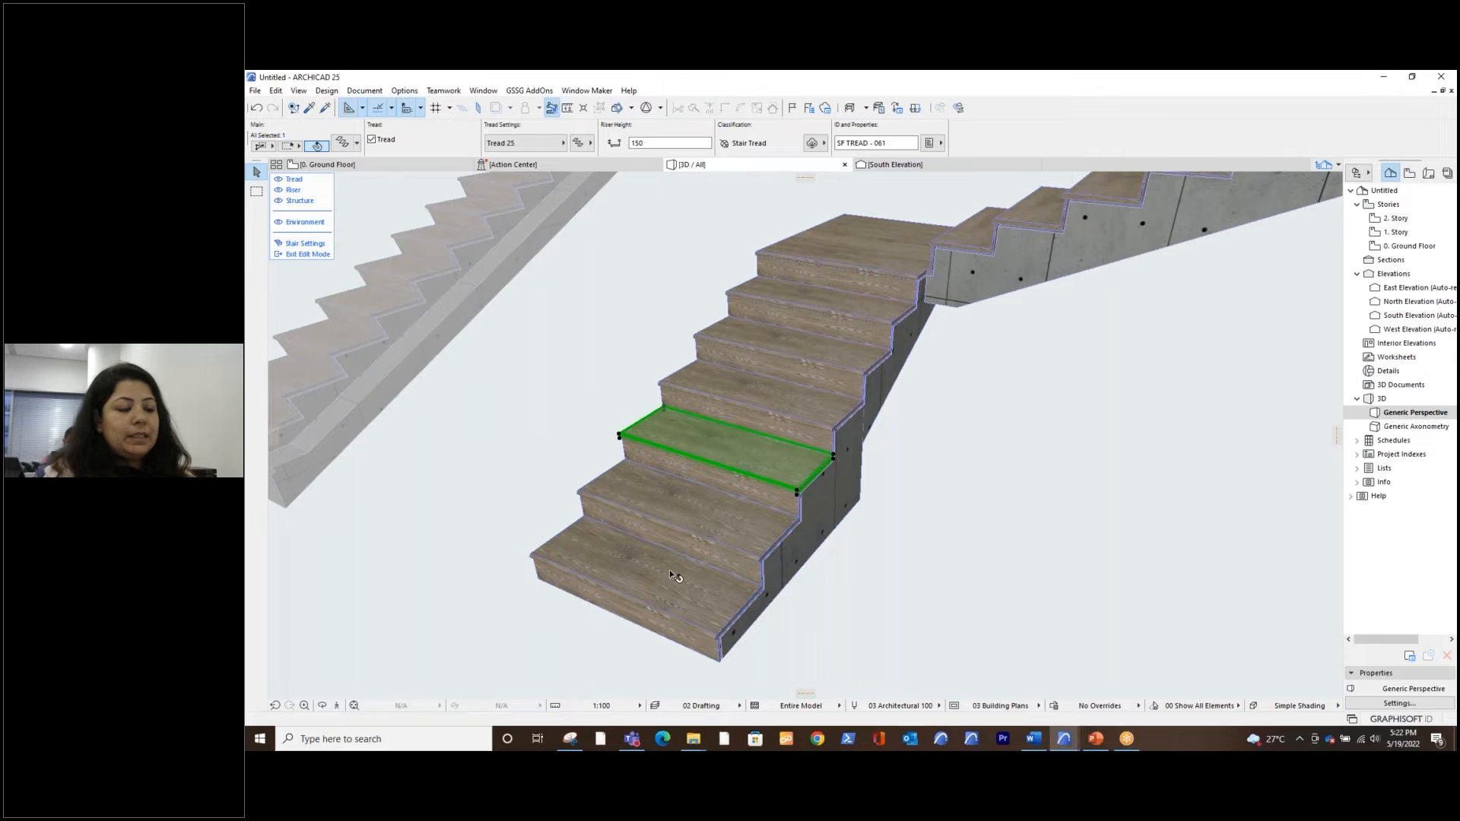
pyautogui.click(723, 453)
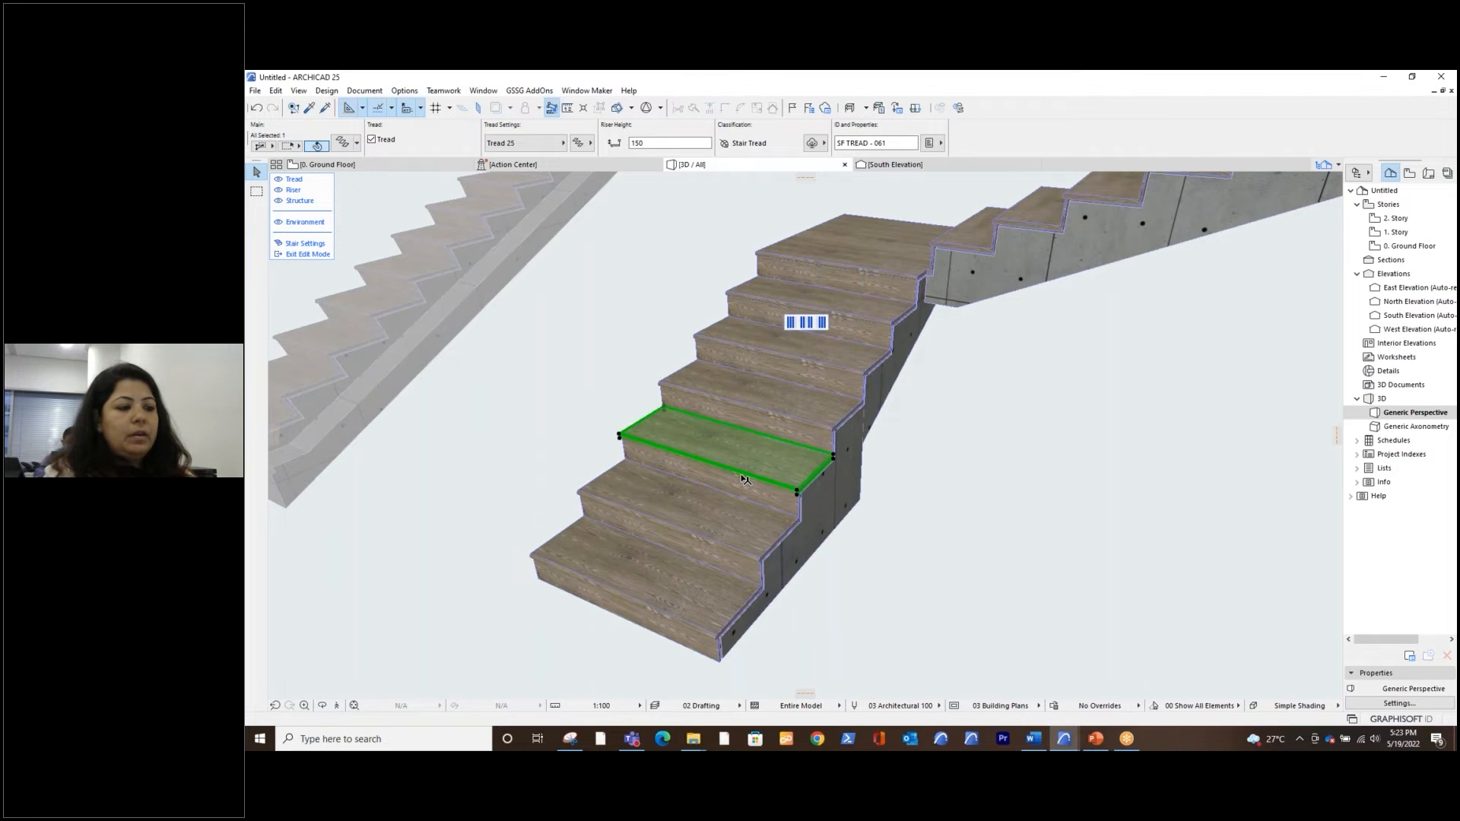
pyautogui.click(714, 461)
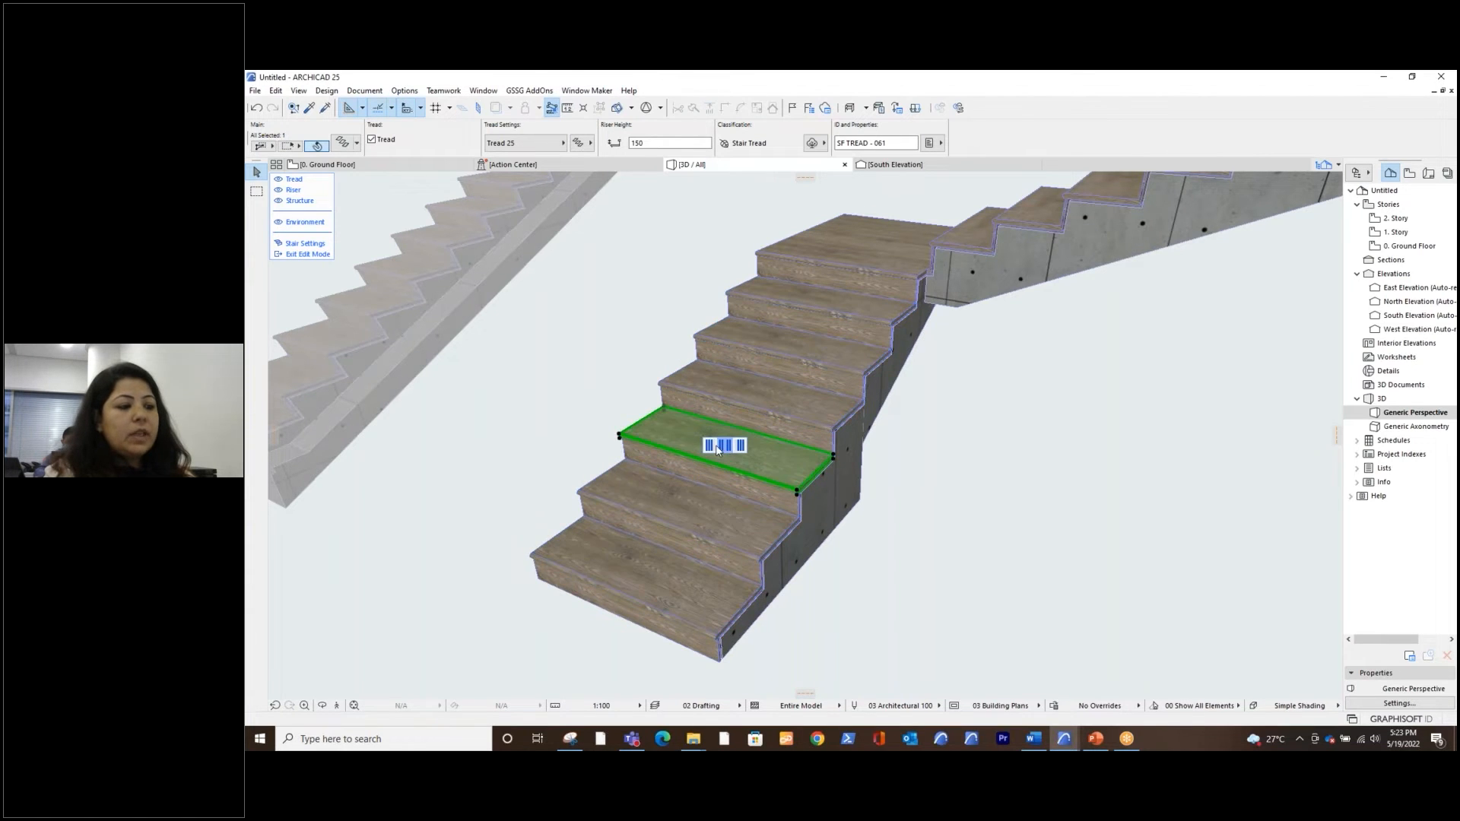
pyautogui.click(709, 448)
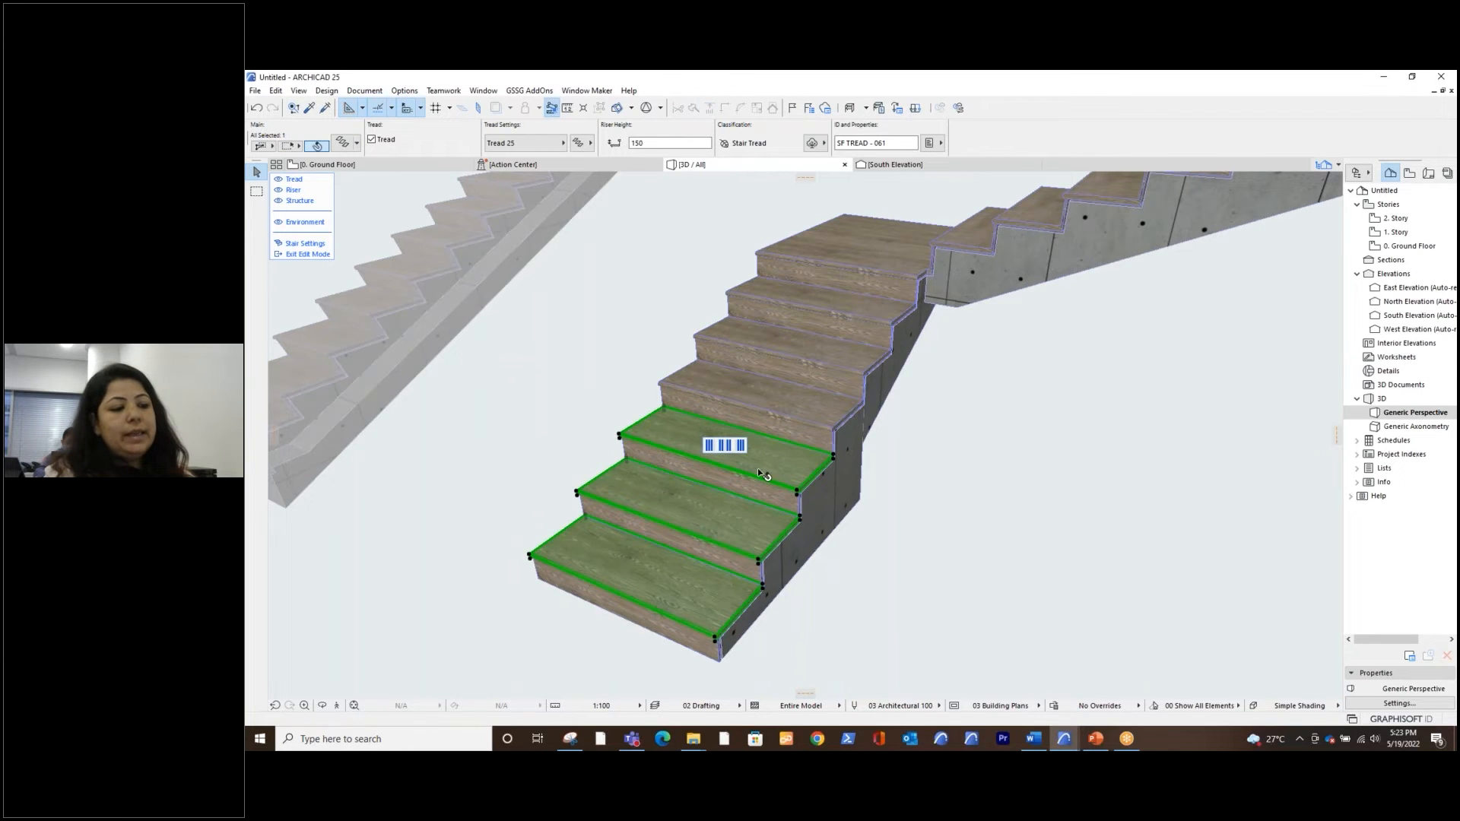
pyautogui.click(696, 564)
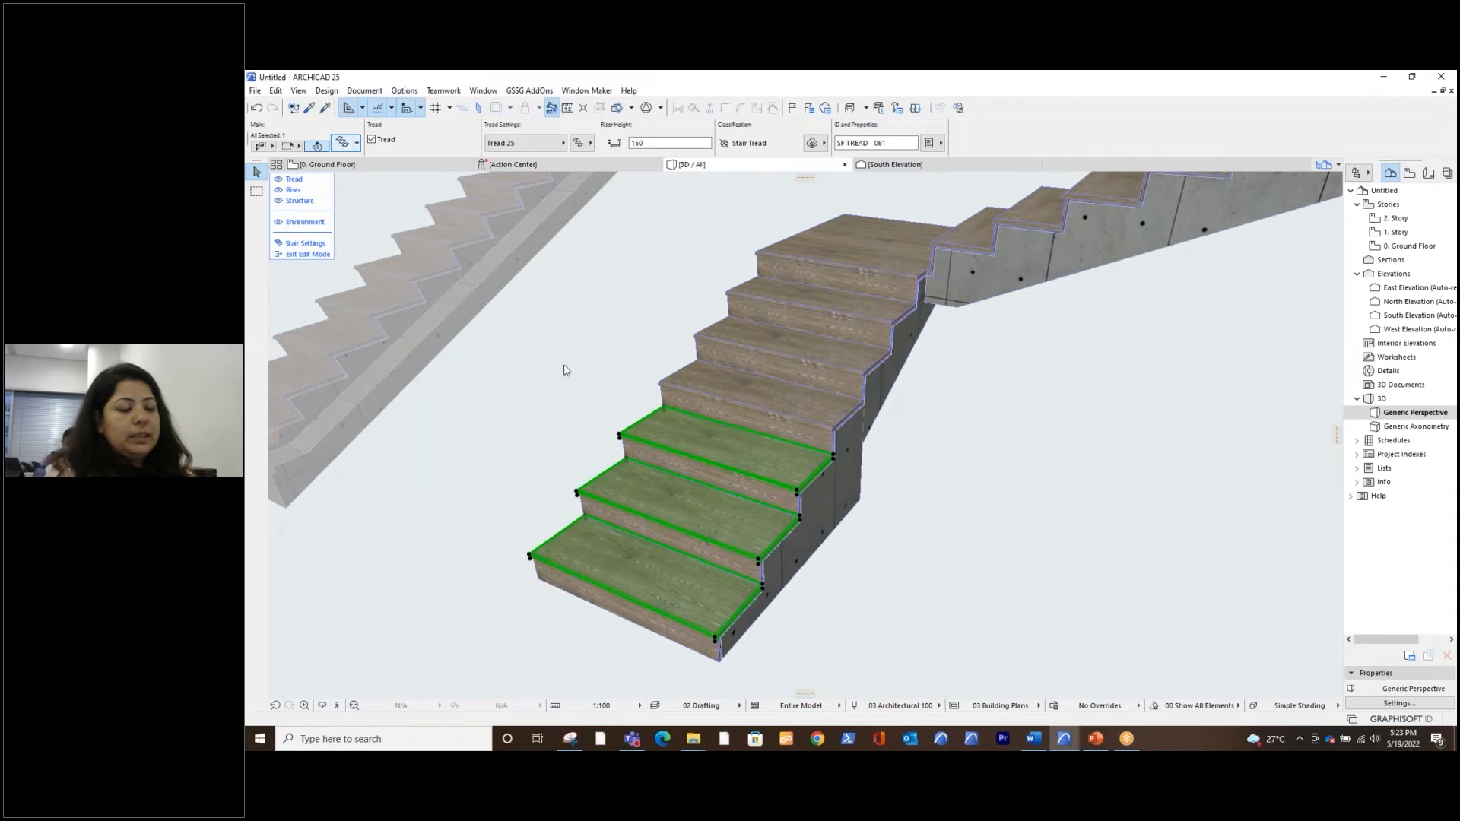
# Try different nosing shapes in the settings of the three selected treads, then turn their nosing off
pyautogui.hotkey('ctrl', 't')
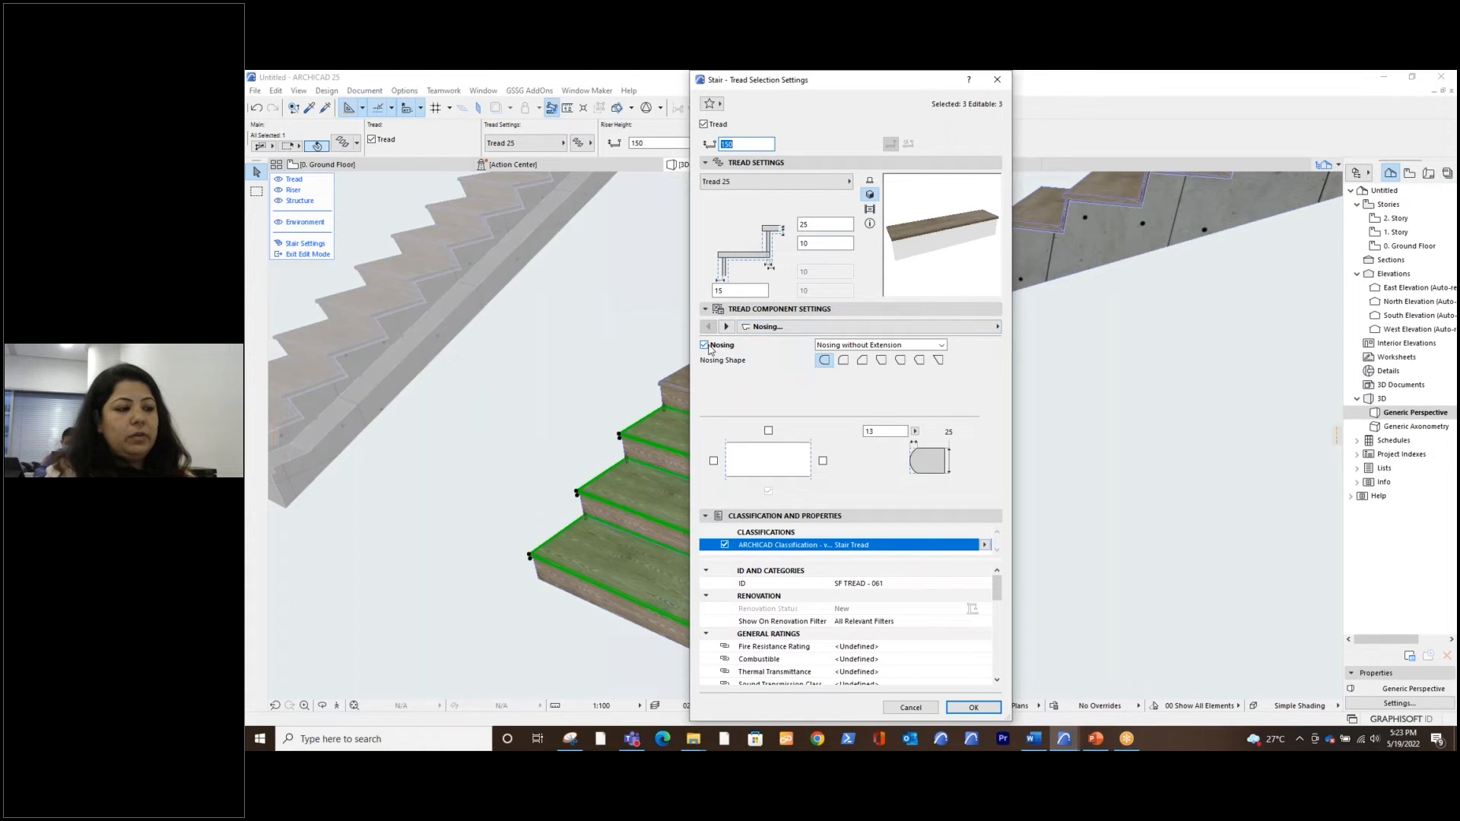
pyautogui.click(868, 346)
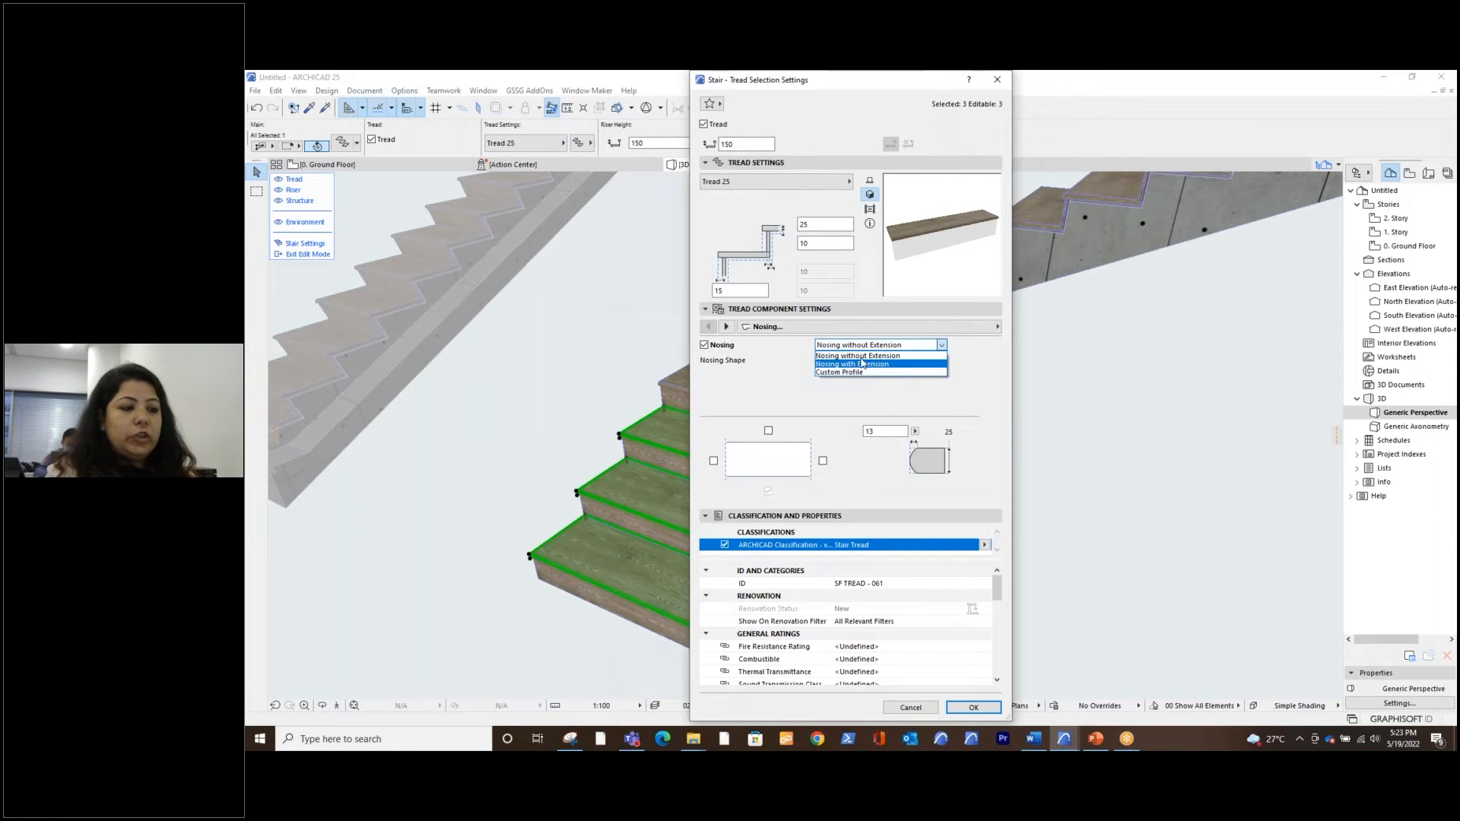
pyautogui.click(908, 388)
pyautogui.click(862, 360)
pyautogui.click(882, 361)
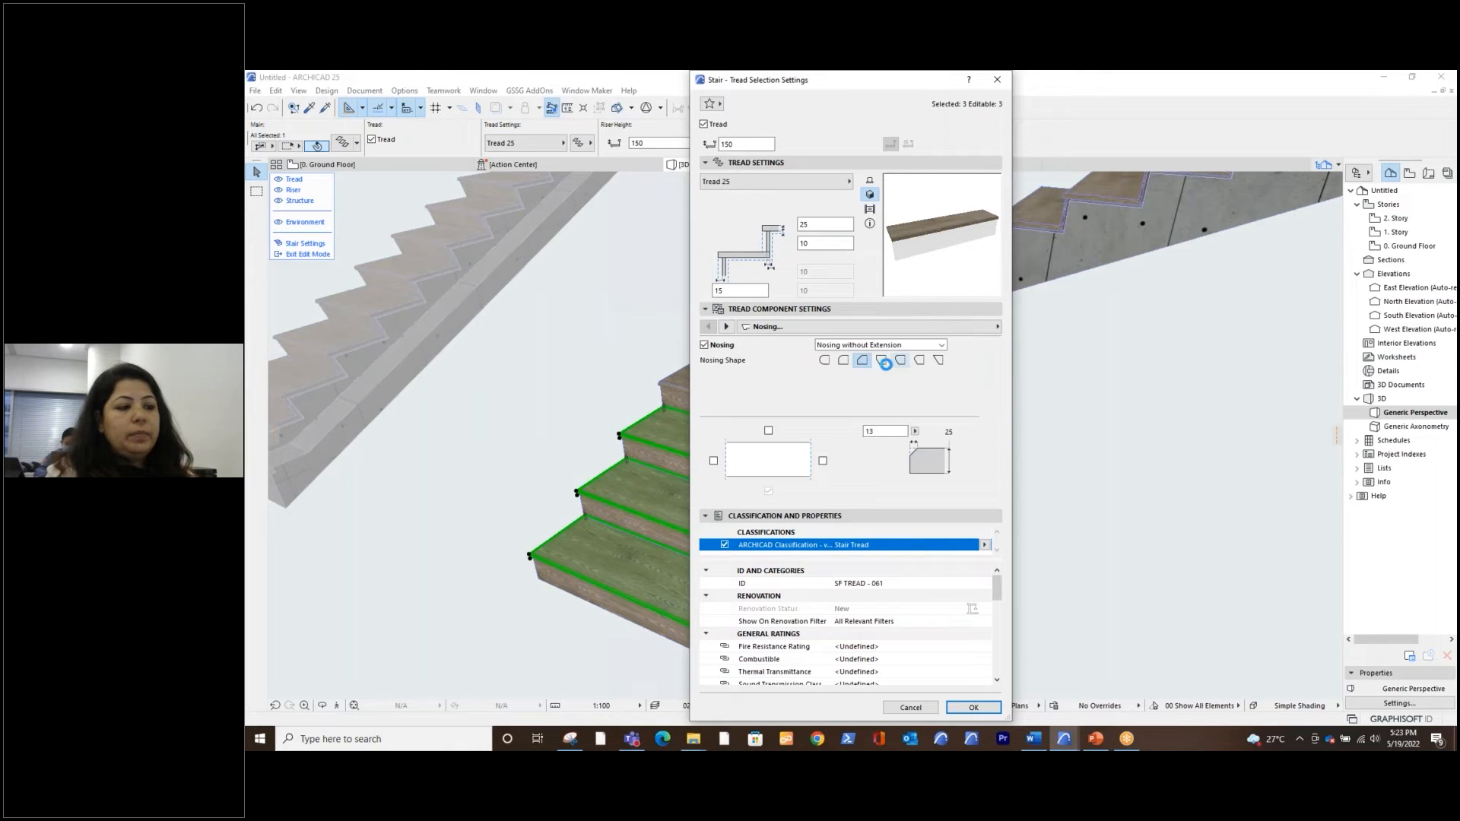
pyautogui.click(902, 363)
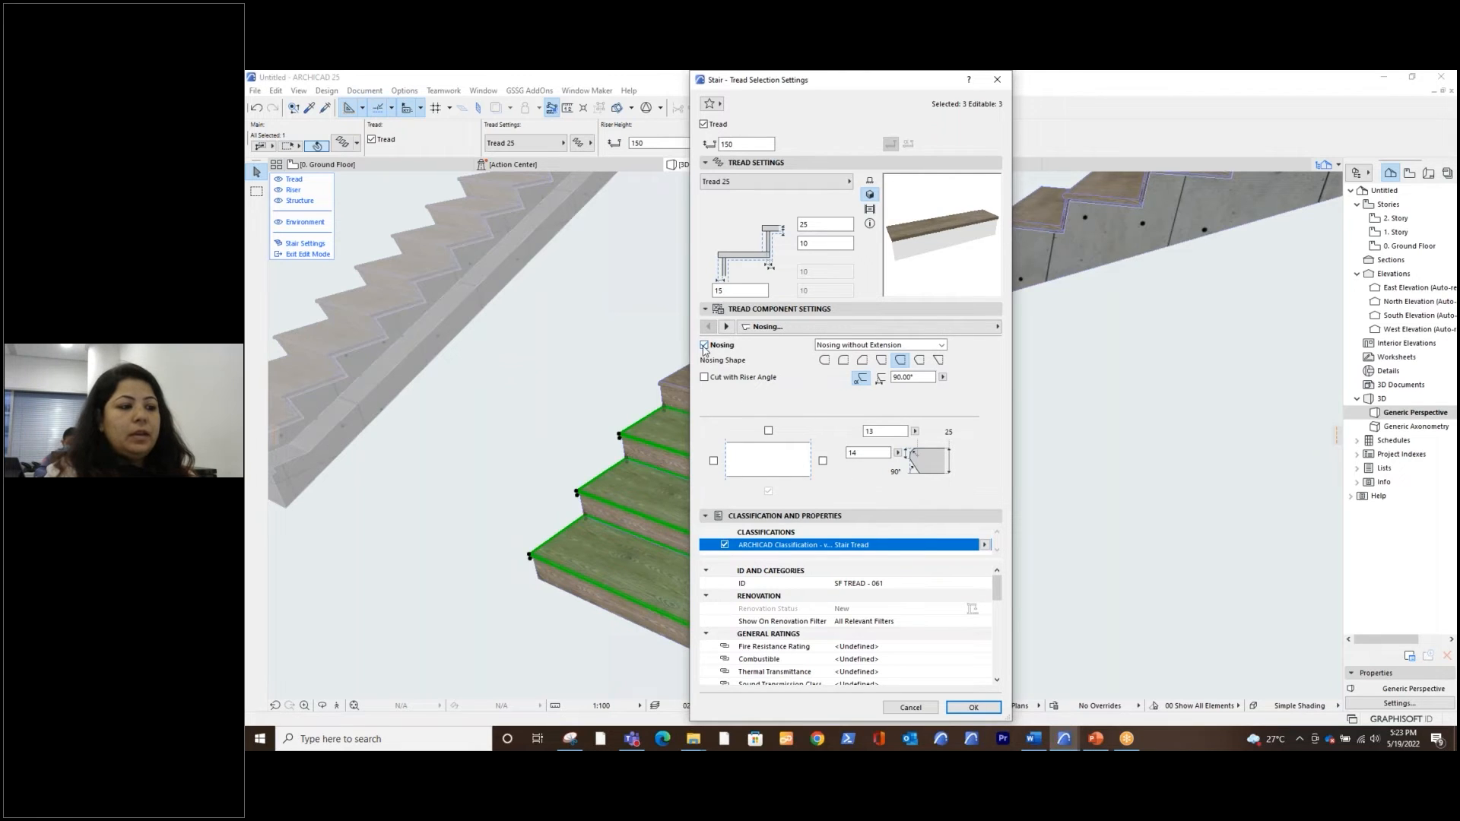
pyautogui.click(704, 346)
# Add a Non-Slip Accessory of the Edge Protection type to the selected treads
pyautogui.click(790, 326)
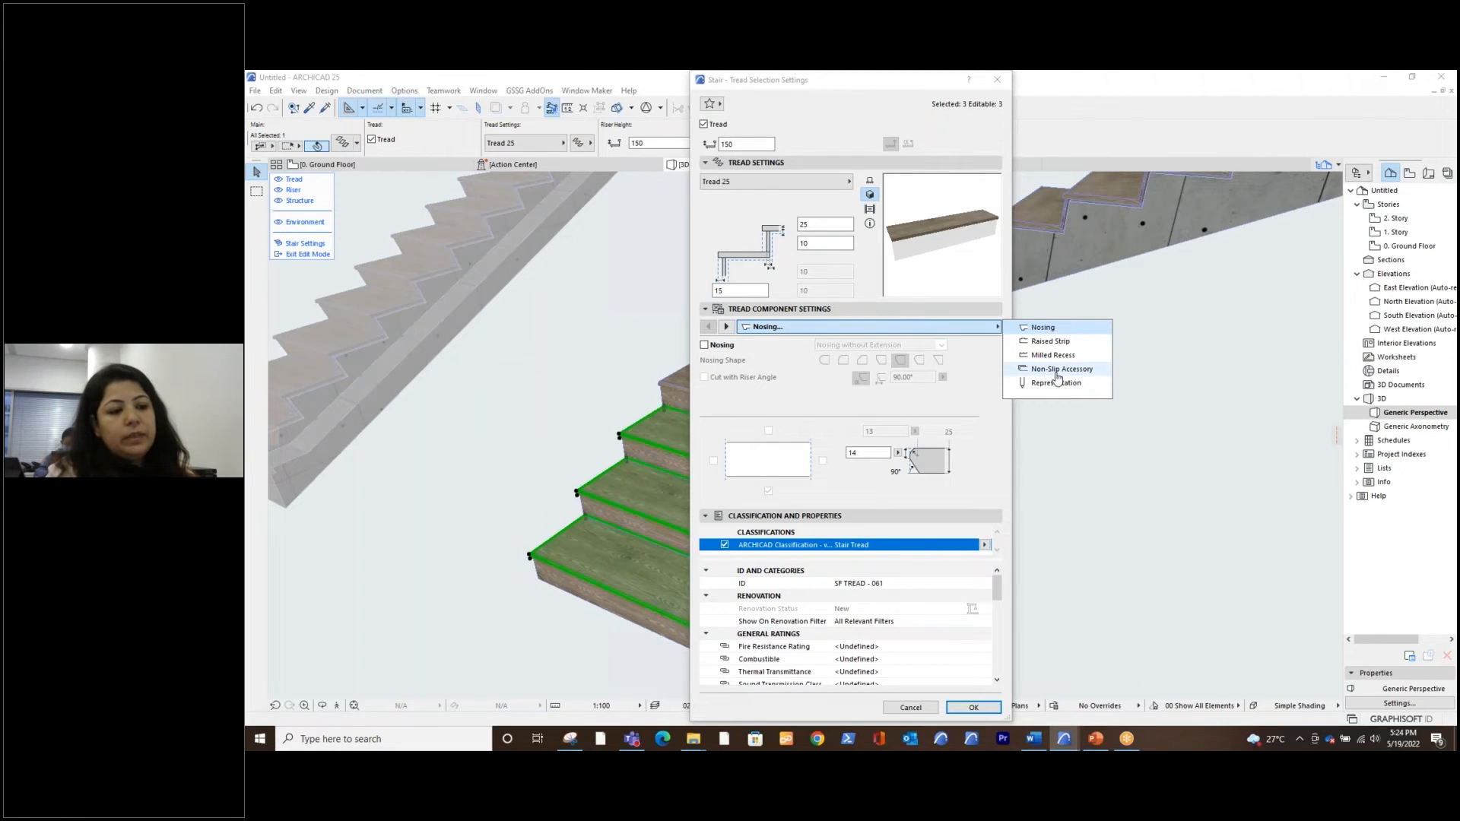
pyautogui.click(1057, 371)
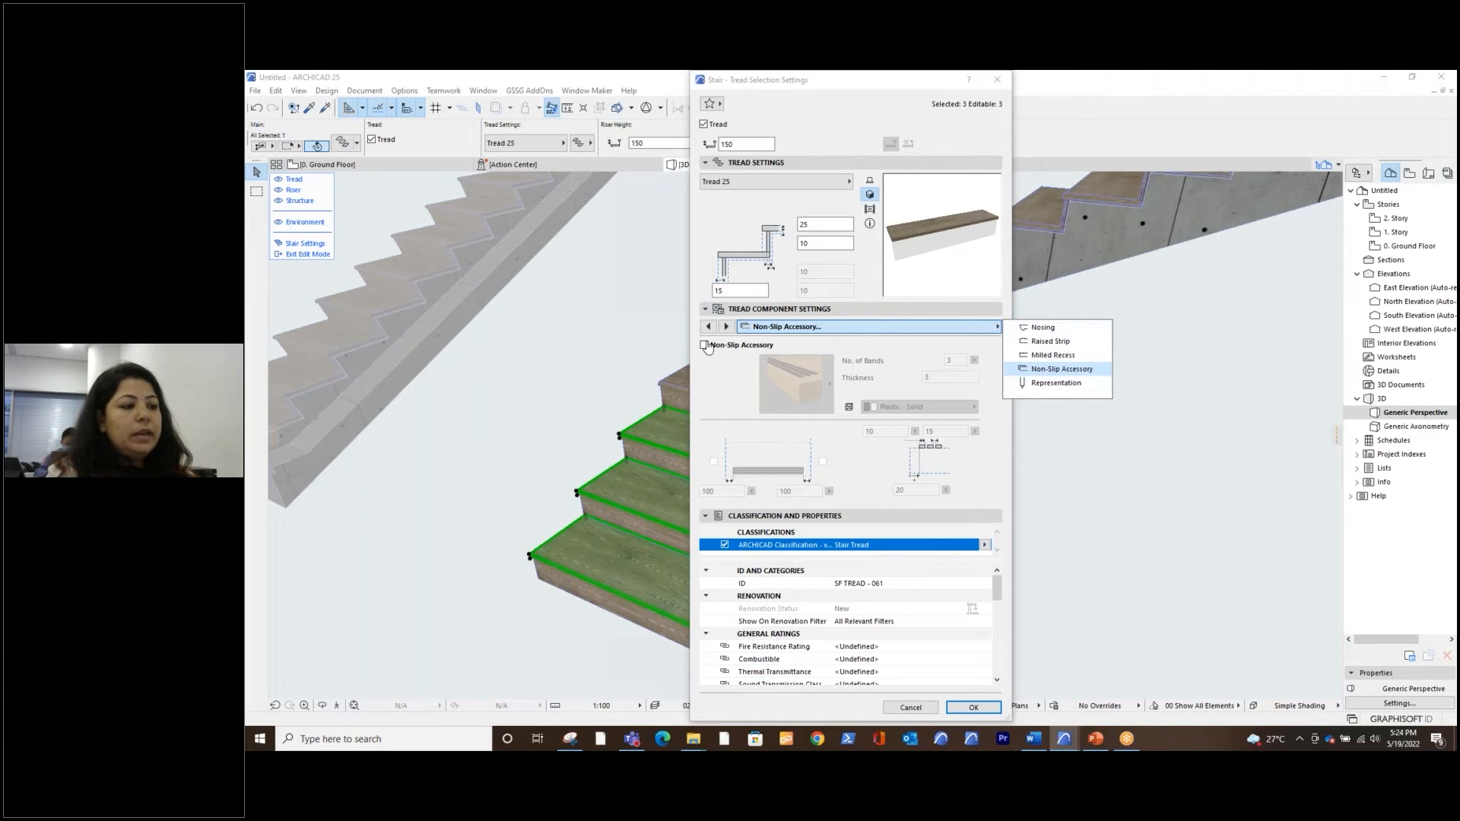
pyautogui.click(706, 345)
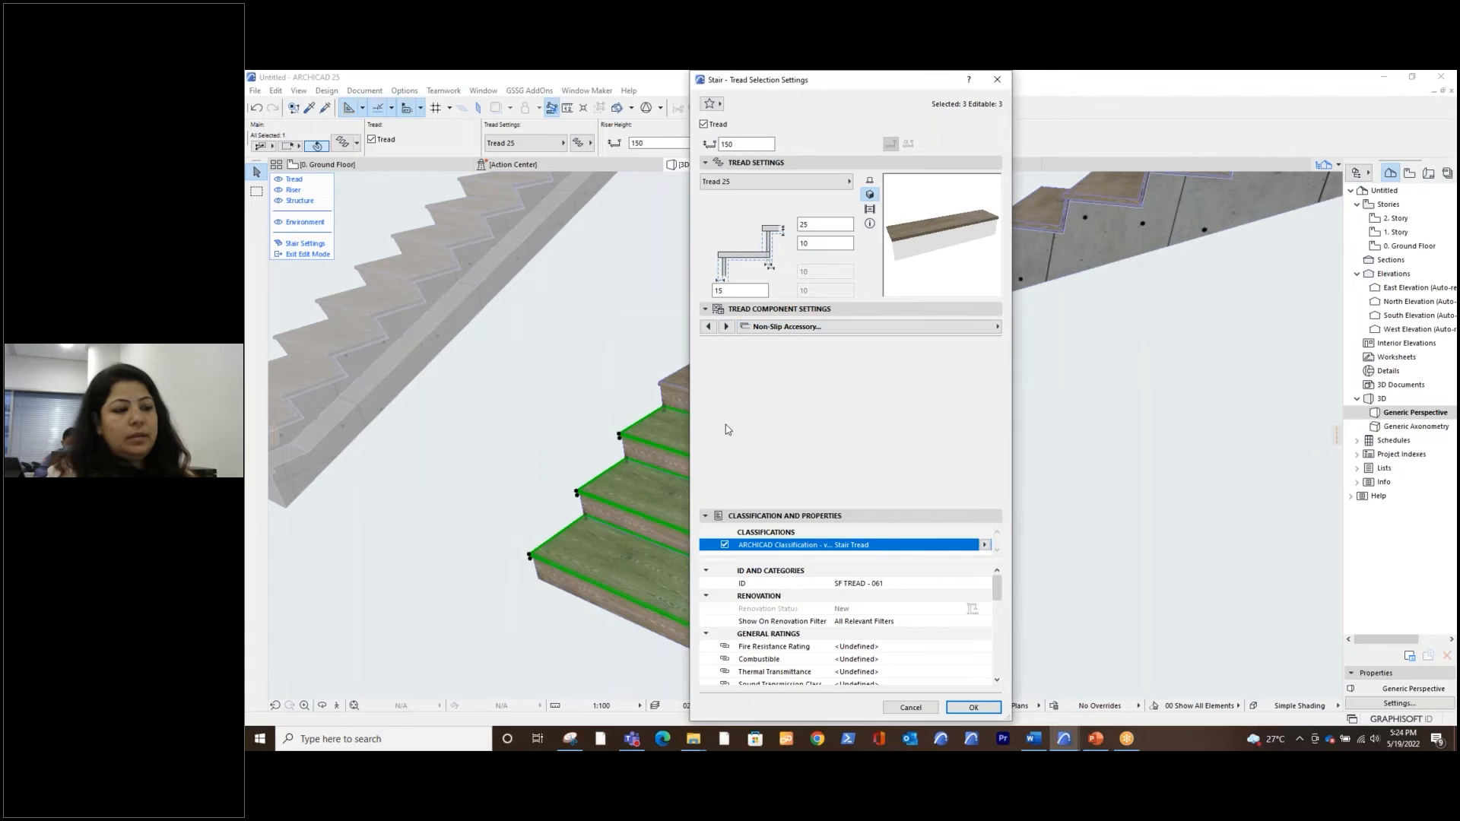
pyautogui.click(827, 386)
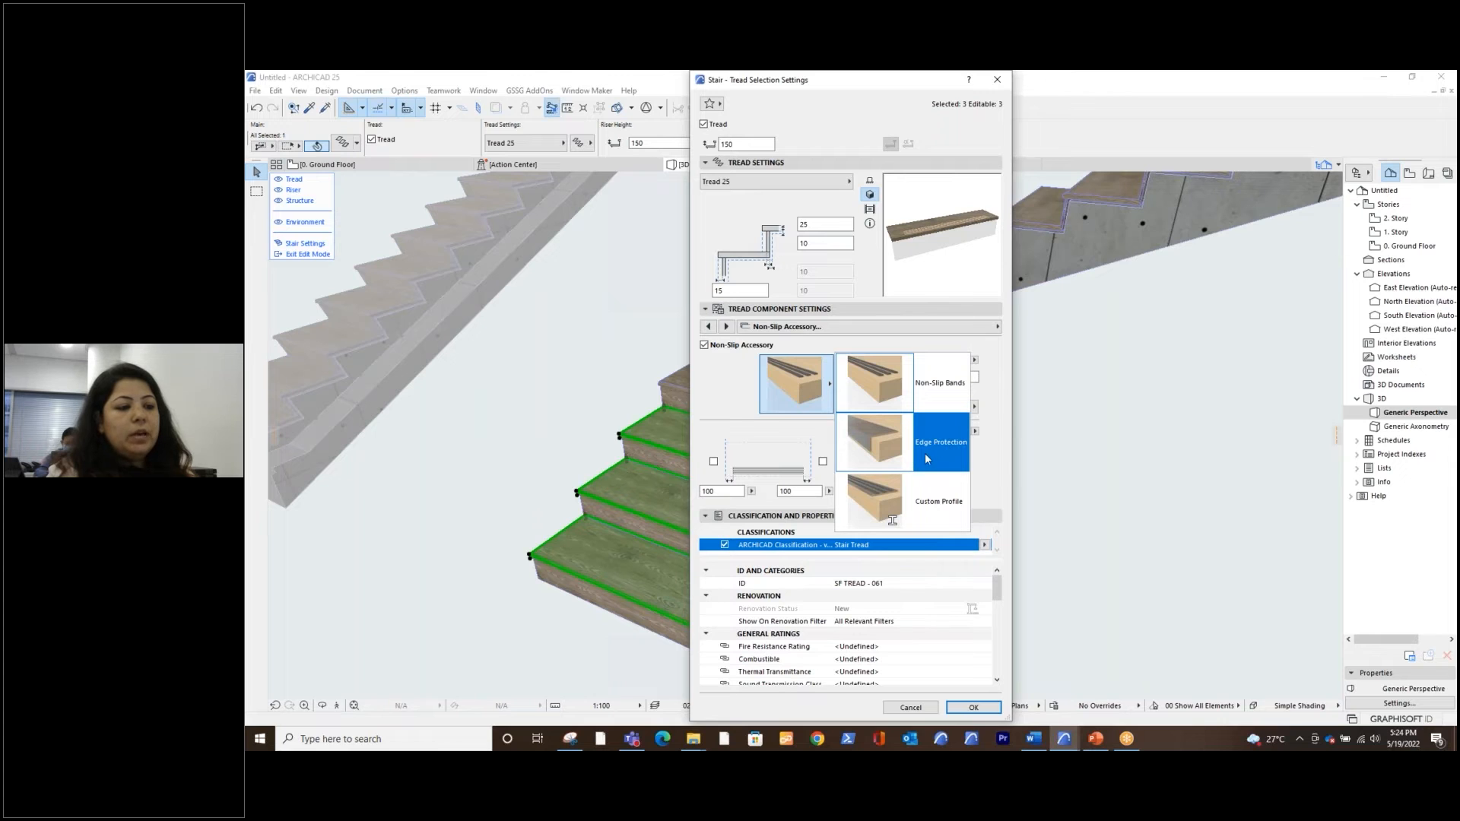
pyautogui.click(939, 457)
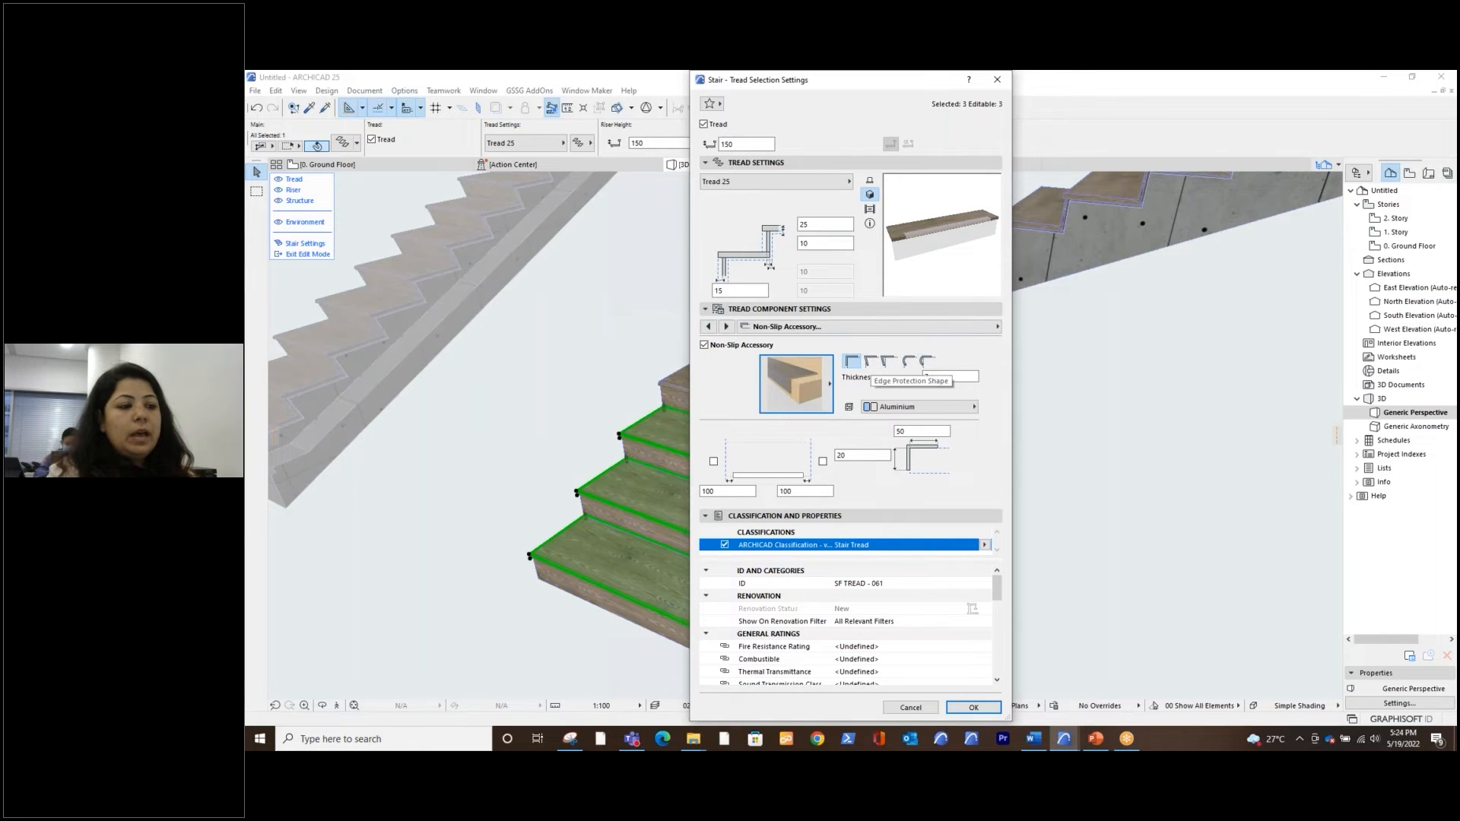
# Extend the edge protection along both side edges of the treads and apply the tread settings
pyautogui.click(927, 377)
pyautogui.moveTo(927, 377); pyautogui.dragTo(914, 378)
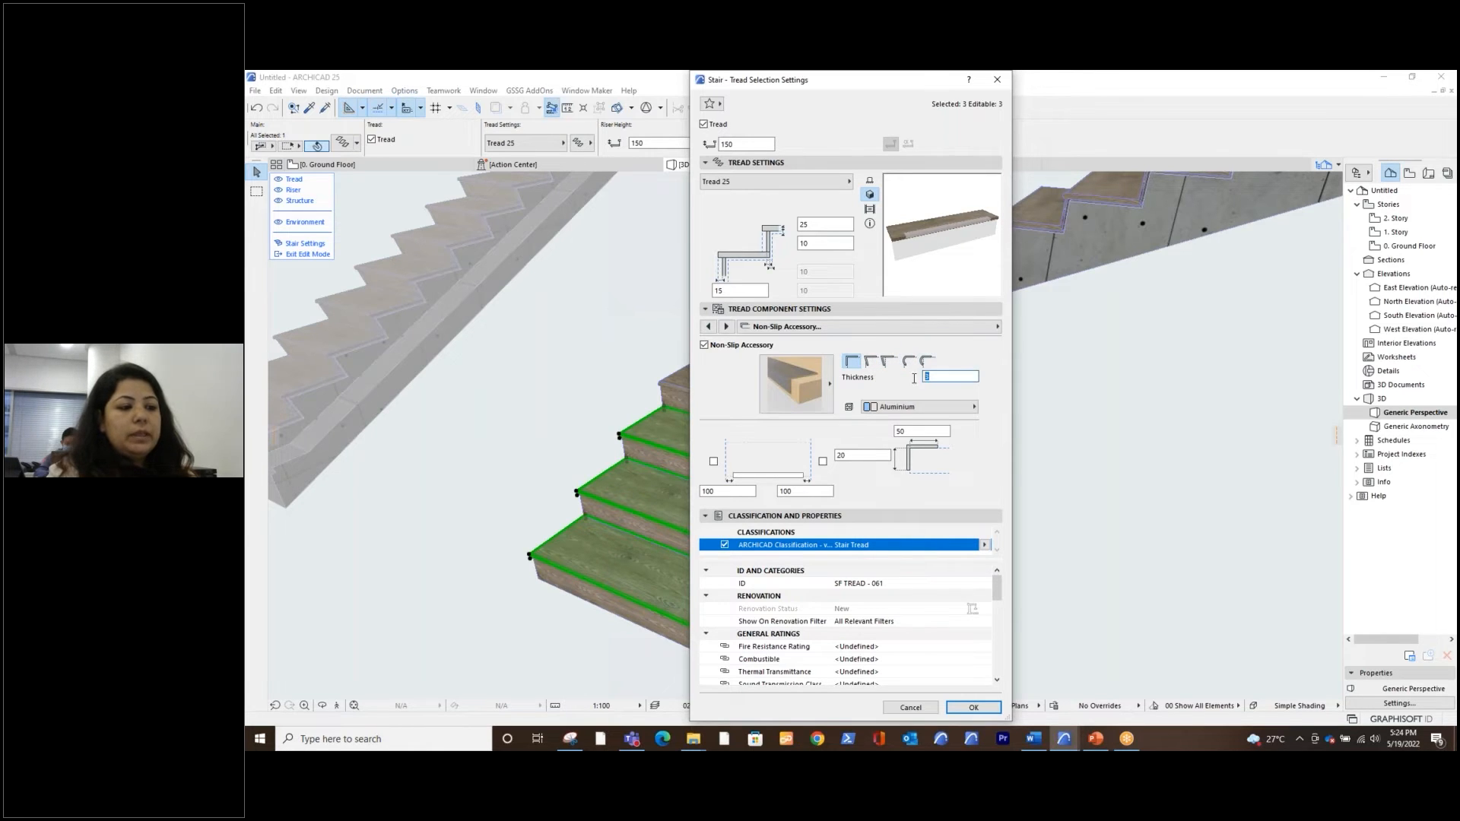
pyautogui.click(936, 410)
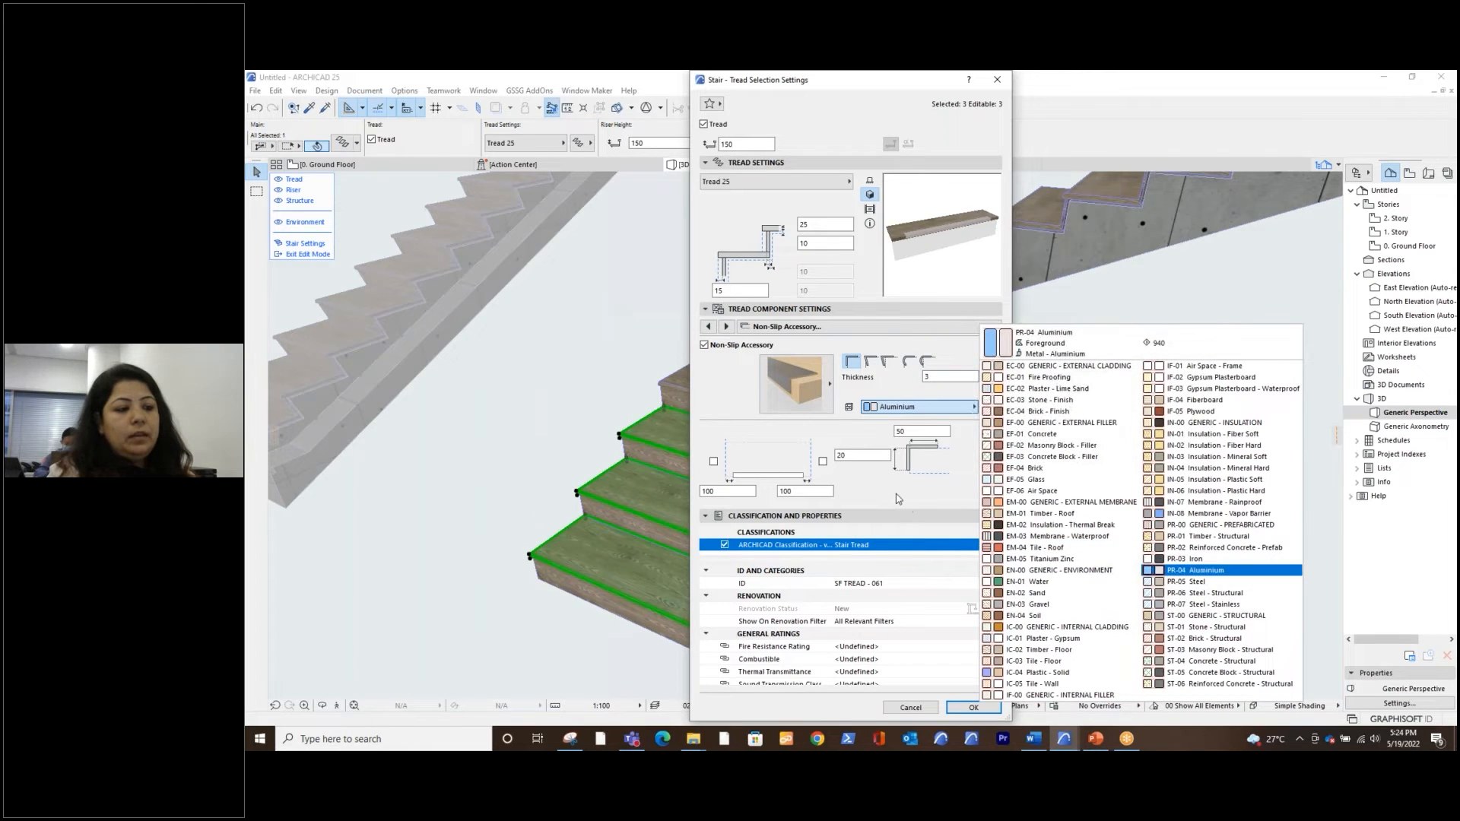
pyautogui.doubleClick(906, 431)
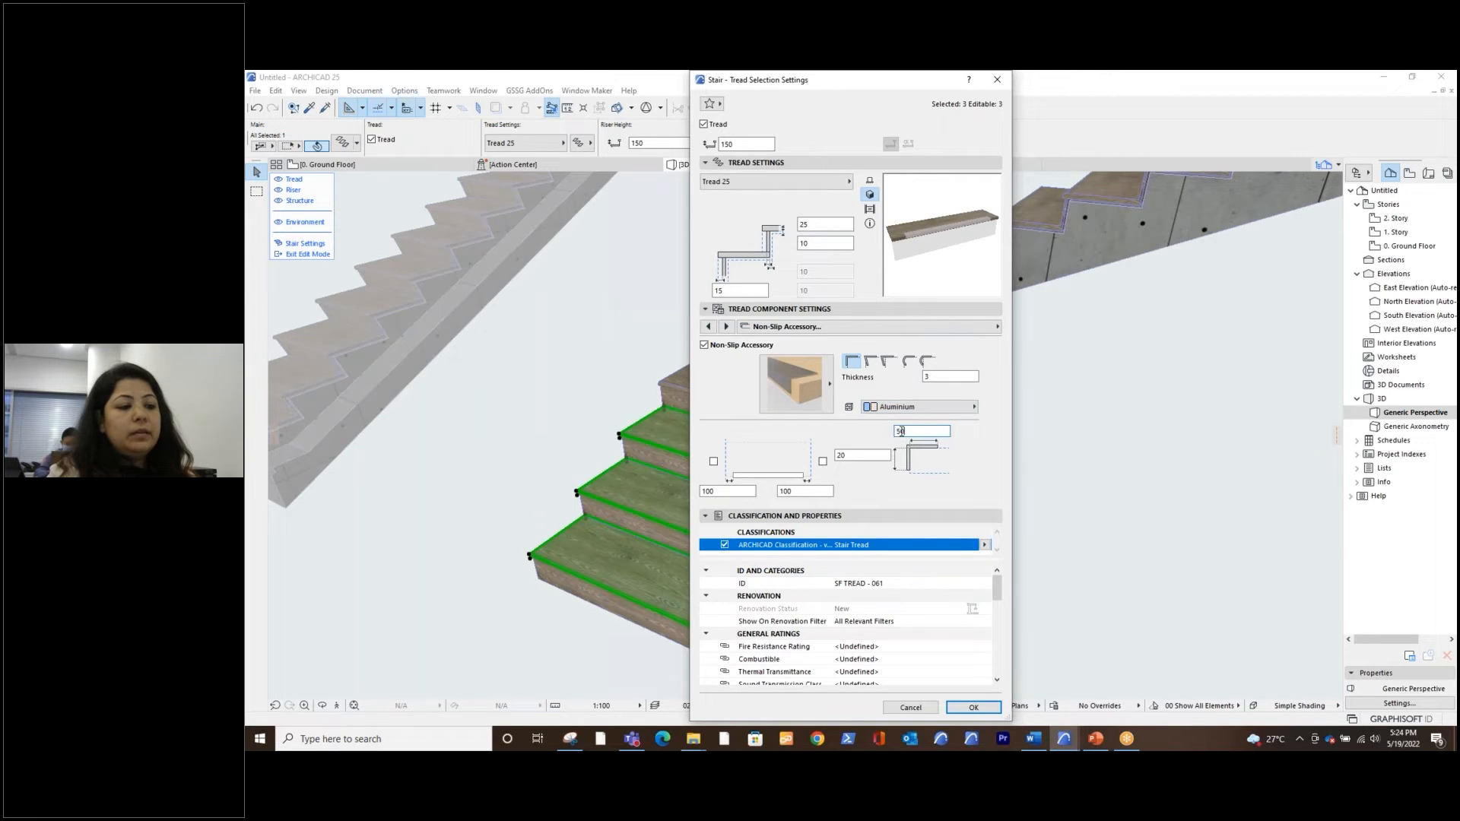
pyautogui.doubleClick(839, 456)
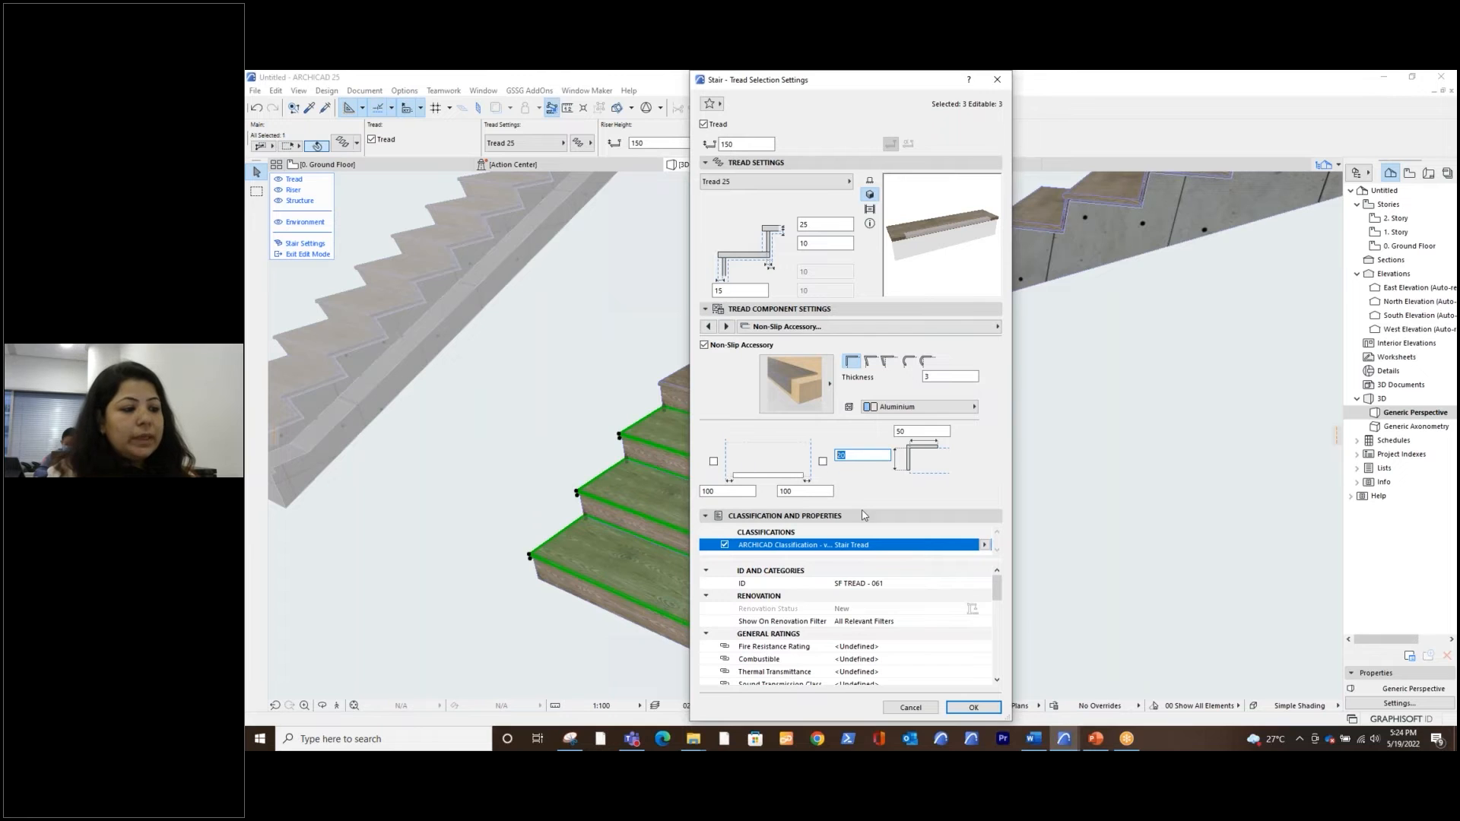
pyautogui.click(714, 462)
pyautogui.click(824, 462)
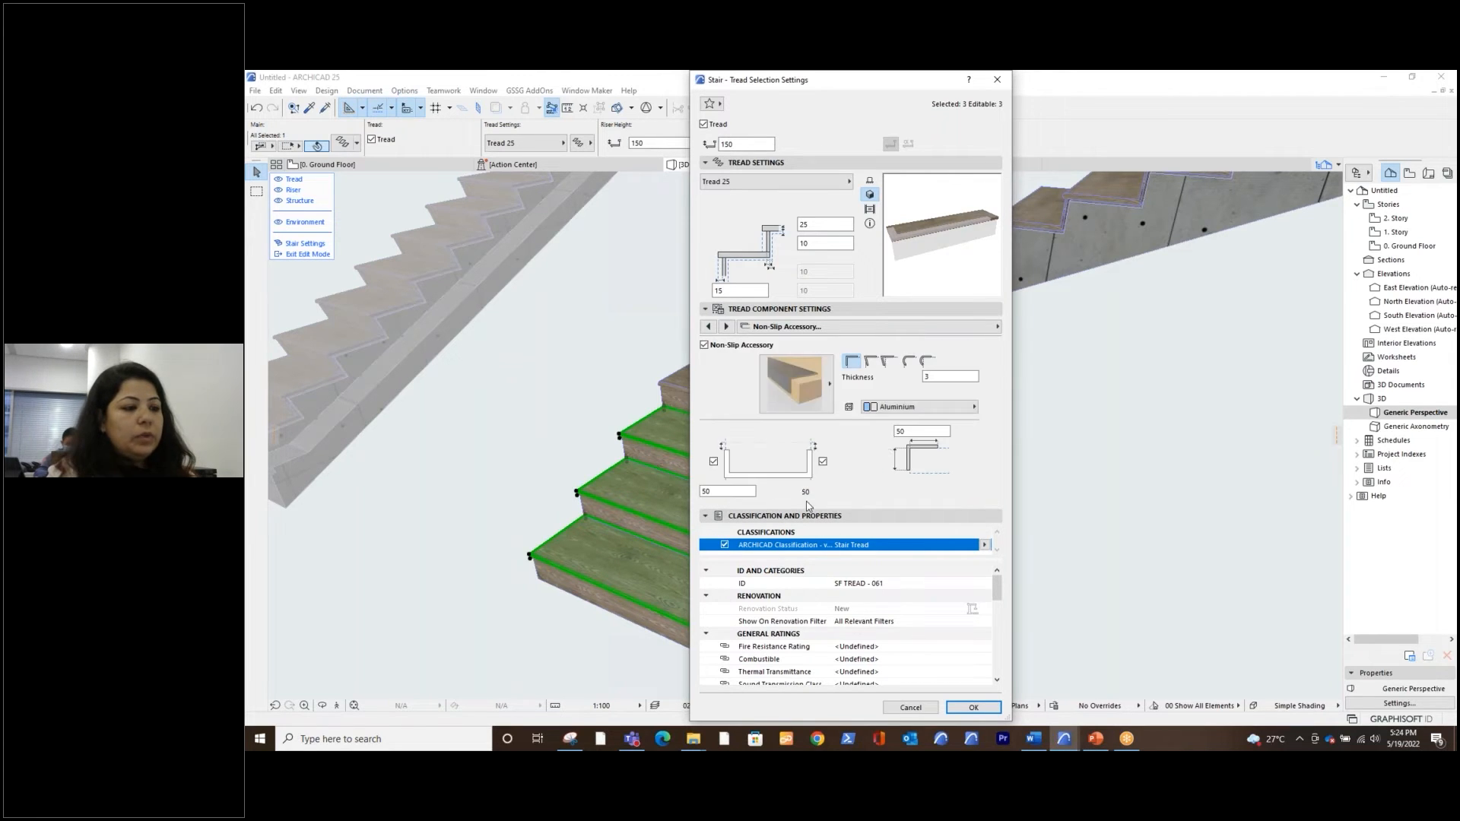
pyautogui.click(974, 708)
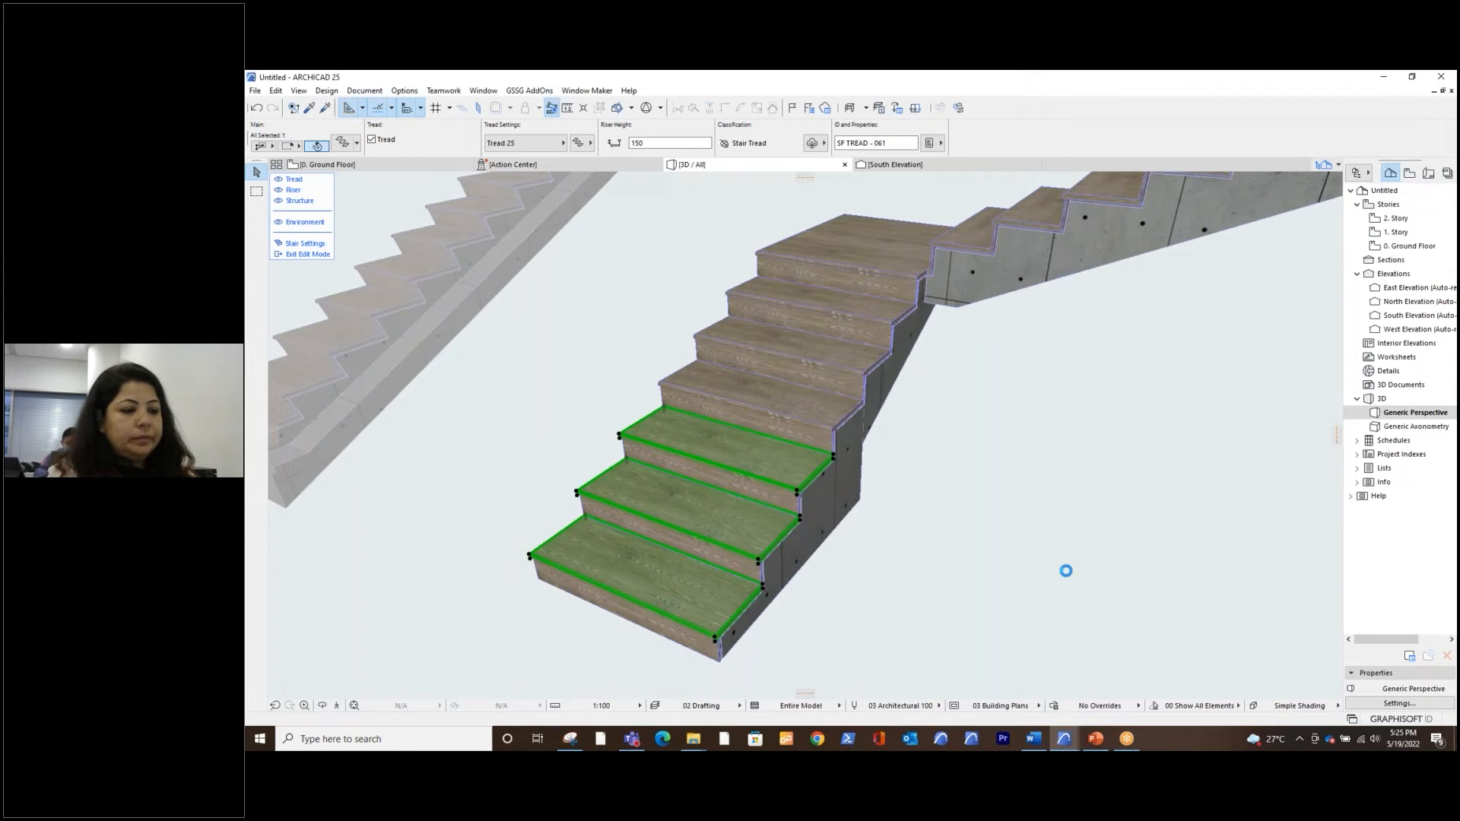
# Leave the L-shaped stair's edit mode, clear the selection and view all the stairs together in 3D
pyautogui.click(922, 552)
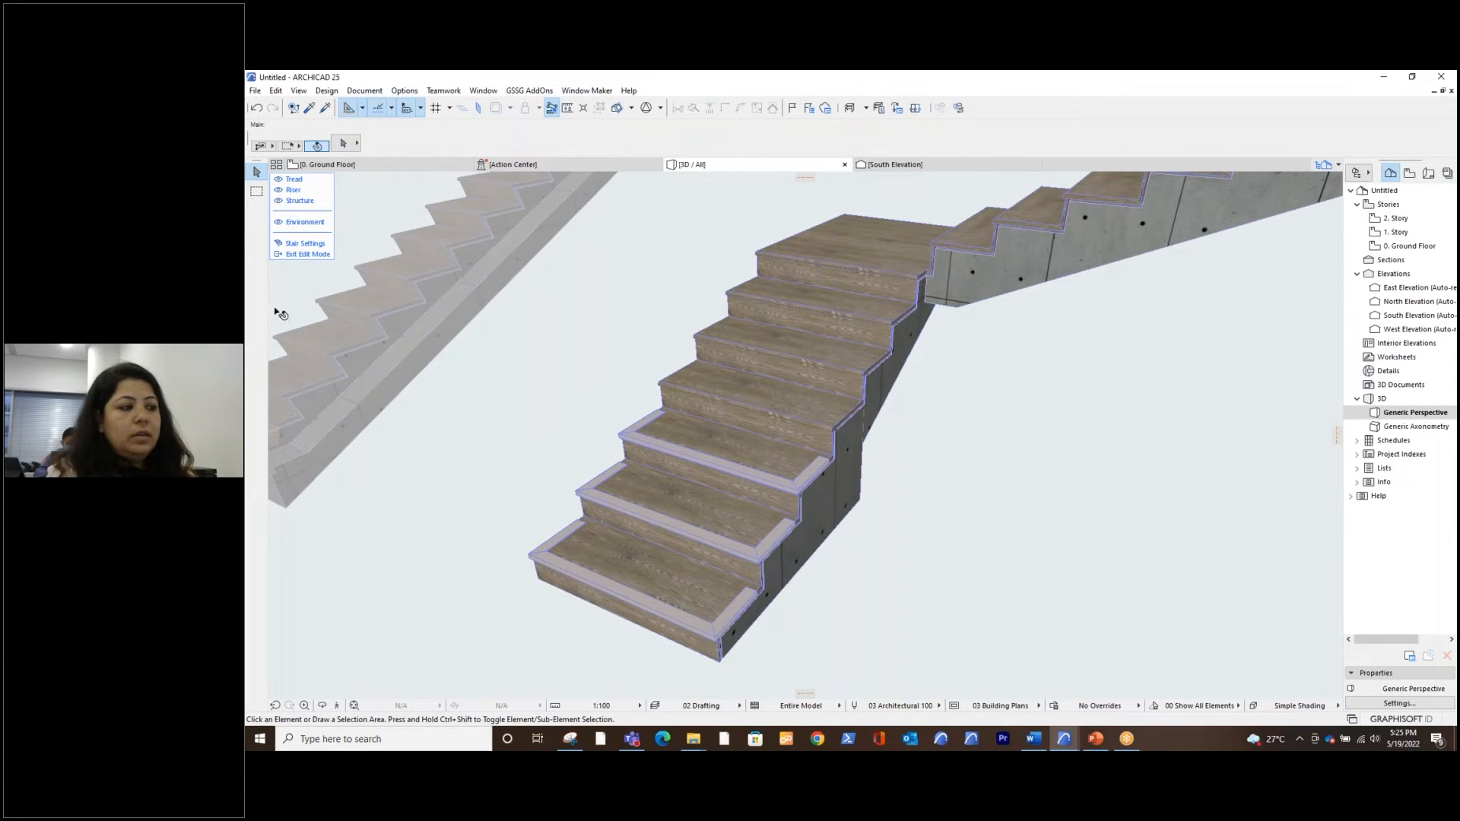
pyautogui.click(304, 254)
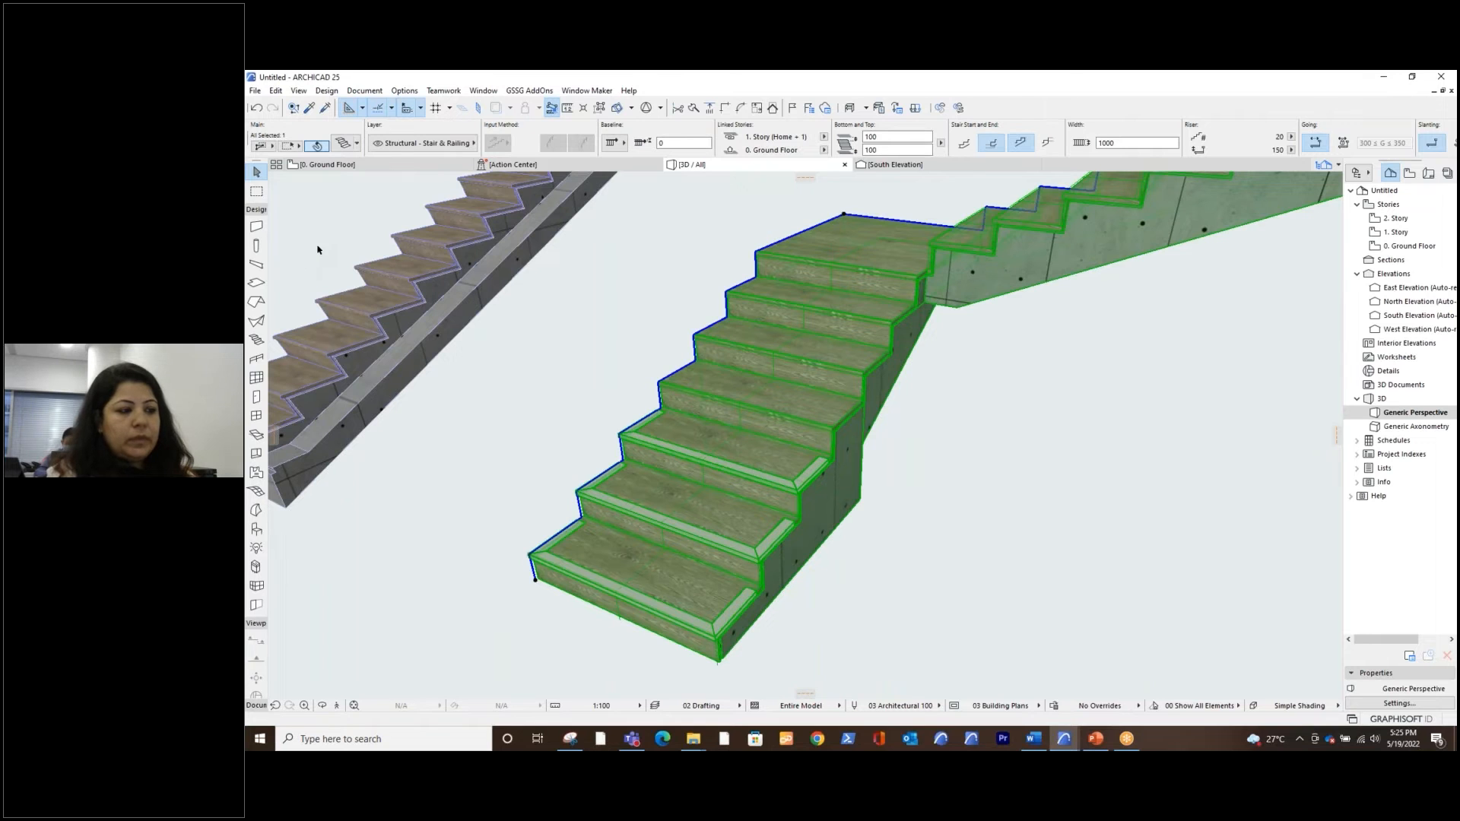
pyautogui.click(1030, 418)
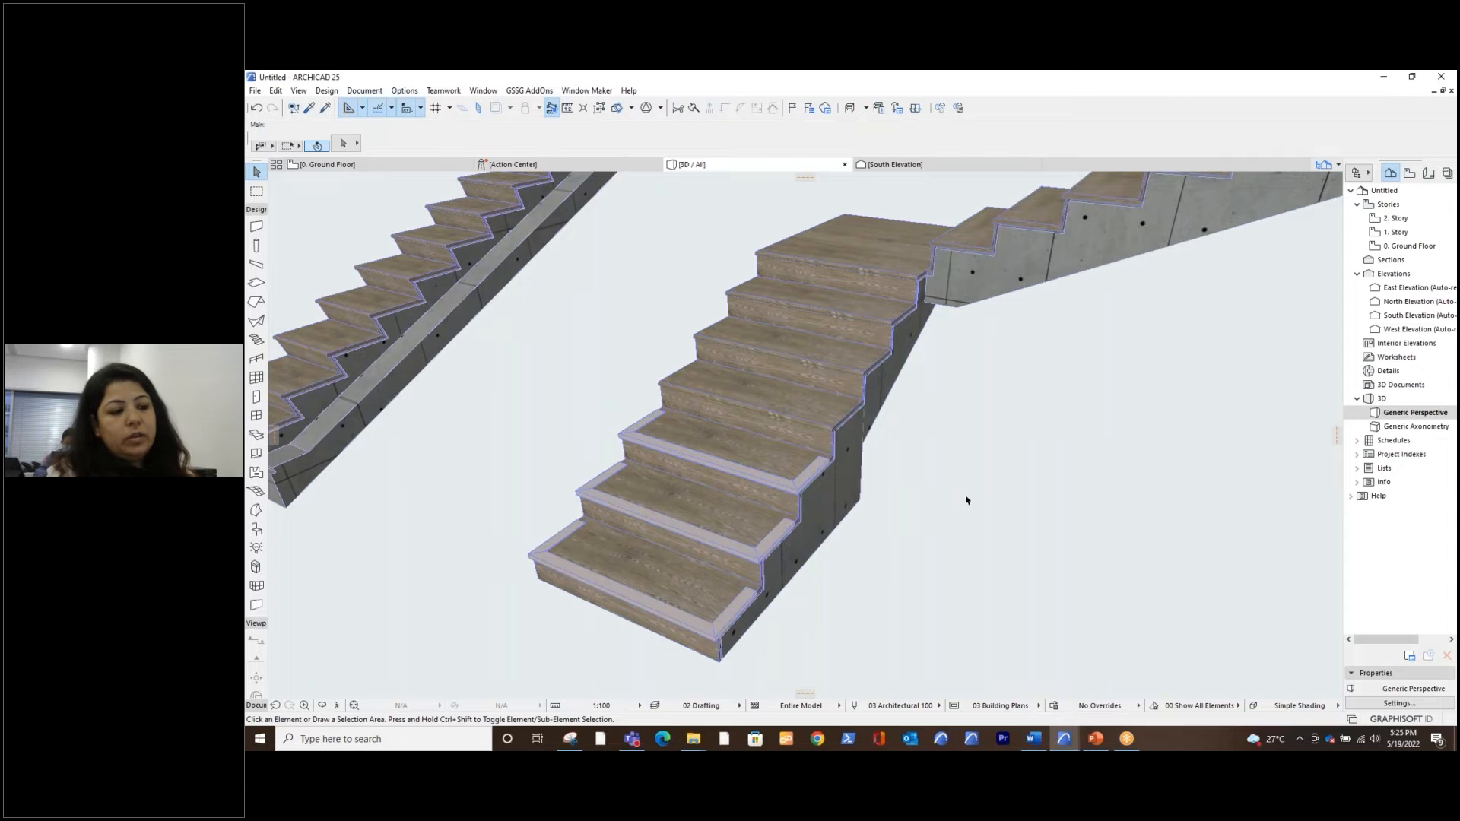
pyautogui.moveTo(967, 500); pyautogui.dragTo(1061, 523, button='middle')
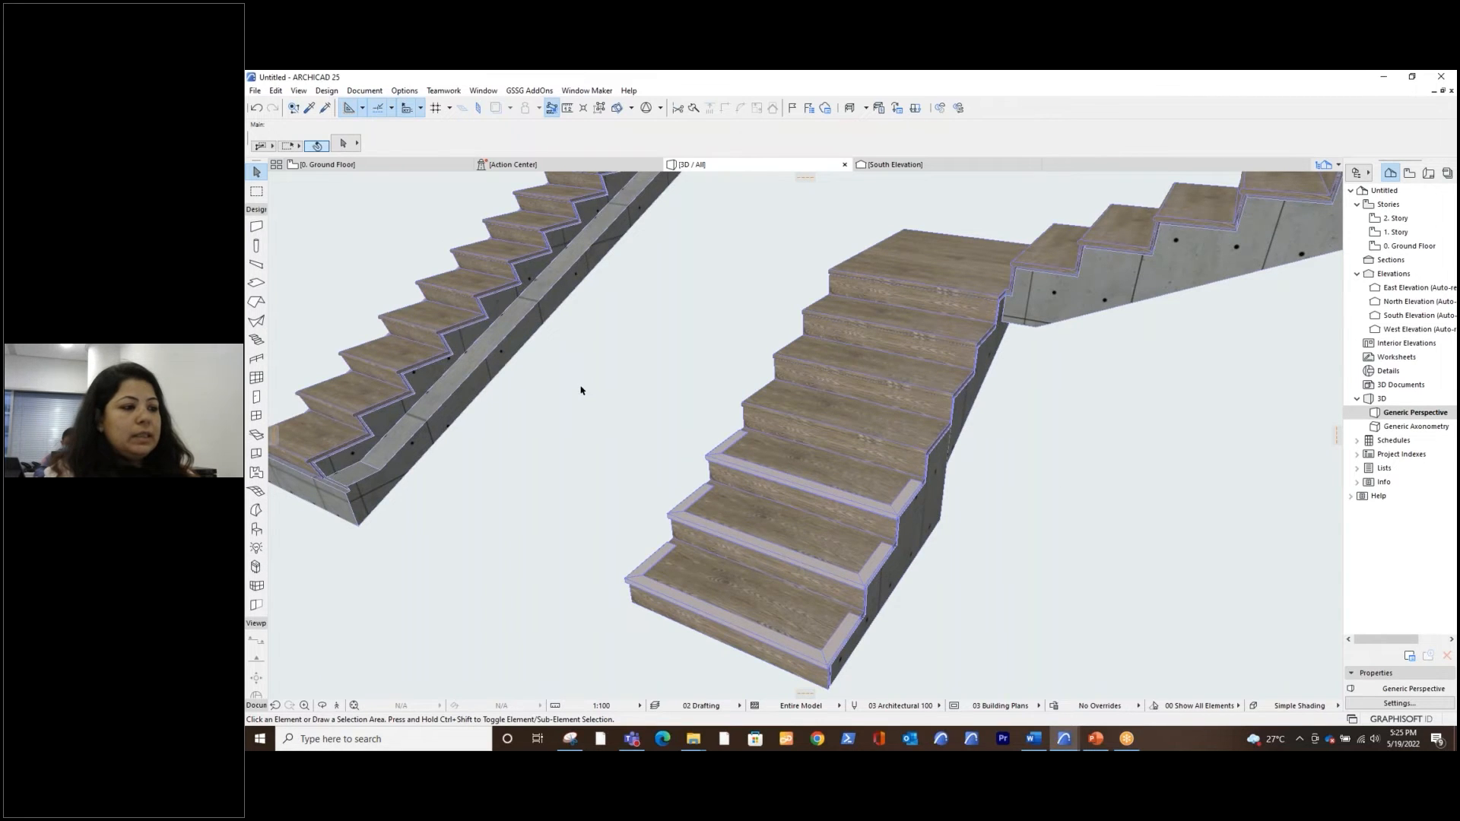
pyautogui.scroll(-10, 580, 390)
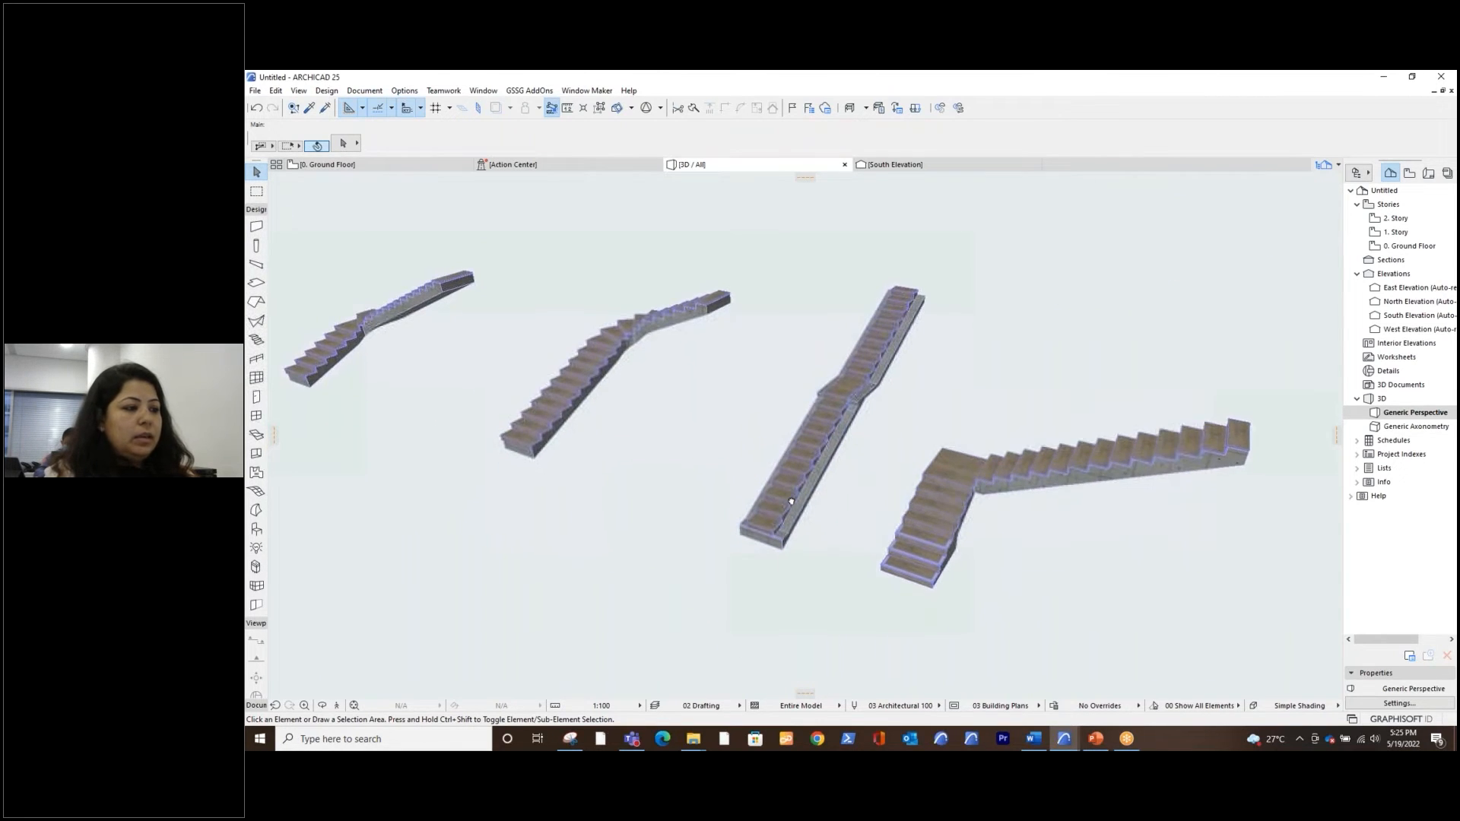
pyautogui.keyDown('shift'); pyautogui.moveTo(649, 500); pyautogui.dragTo(828, 483, button='middle'); pyautogui.keyUp('shift')
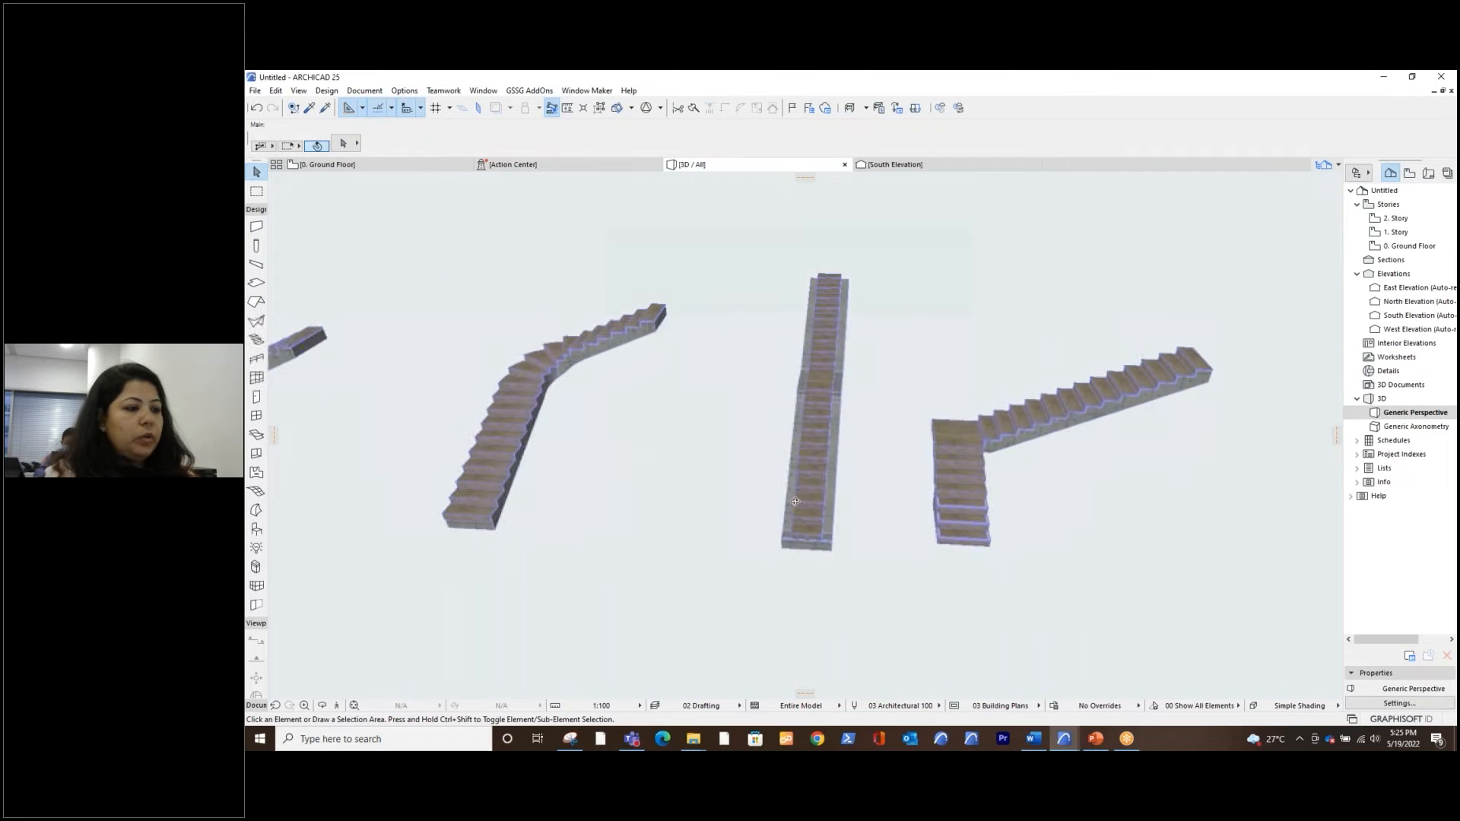
# Draw a straight stair about 7000 mm long at 90° on the Ground Floor plan, above the existing row of stairs
pyautogui.click(414, 166)
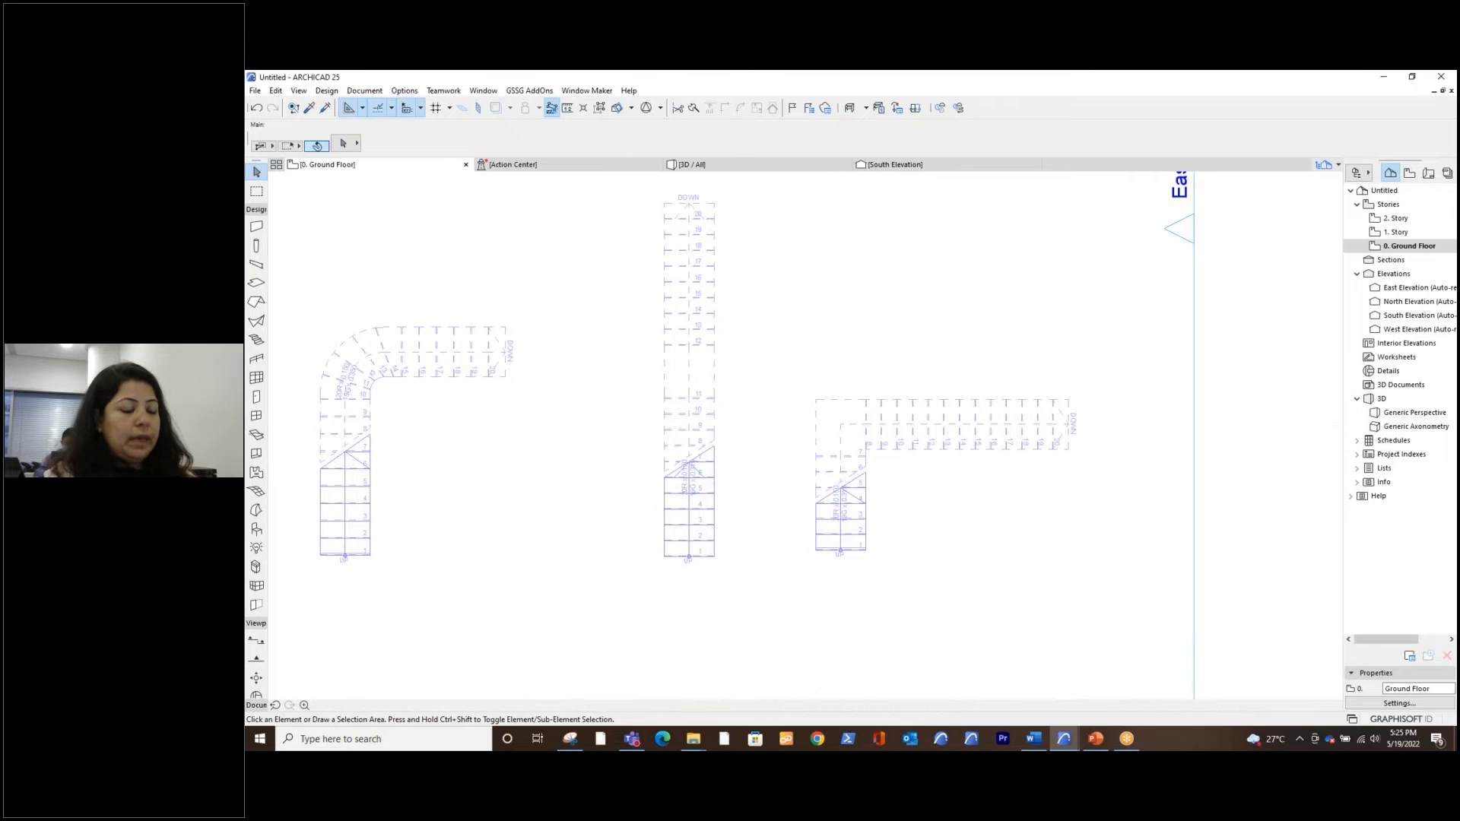
pyautogui.scroll(-3, 490, 472)
pyautogui.moveTo(534, 473); pyautogui.dragTo(658, 418, button='middle')
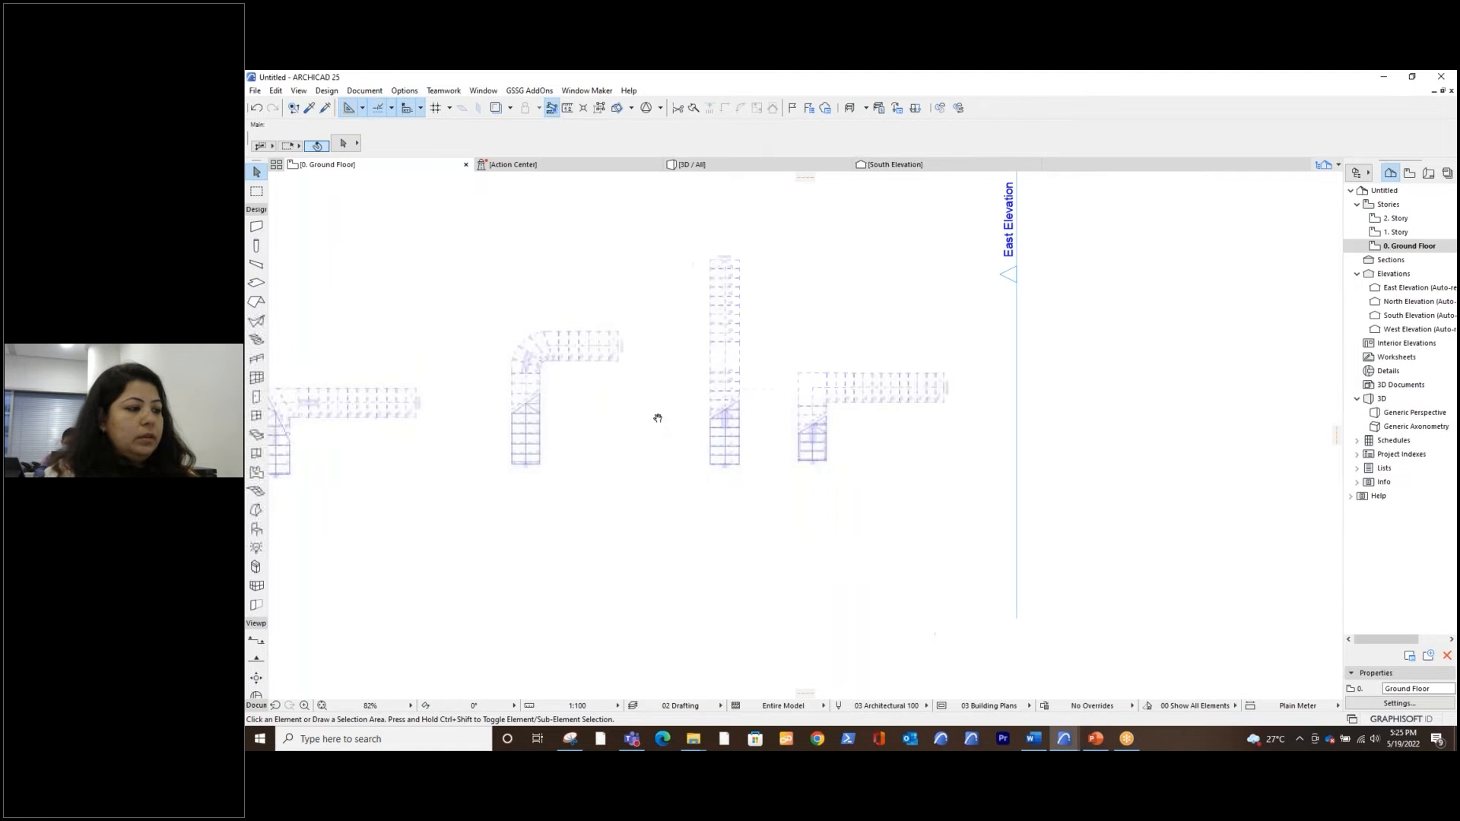
pyautogui.click(255, 341)
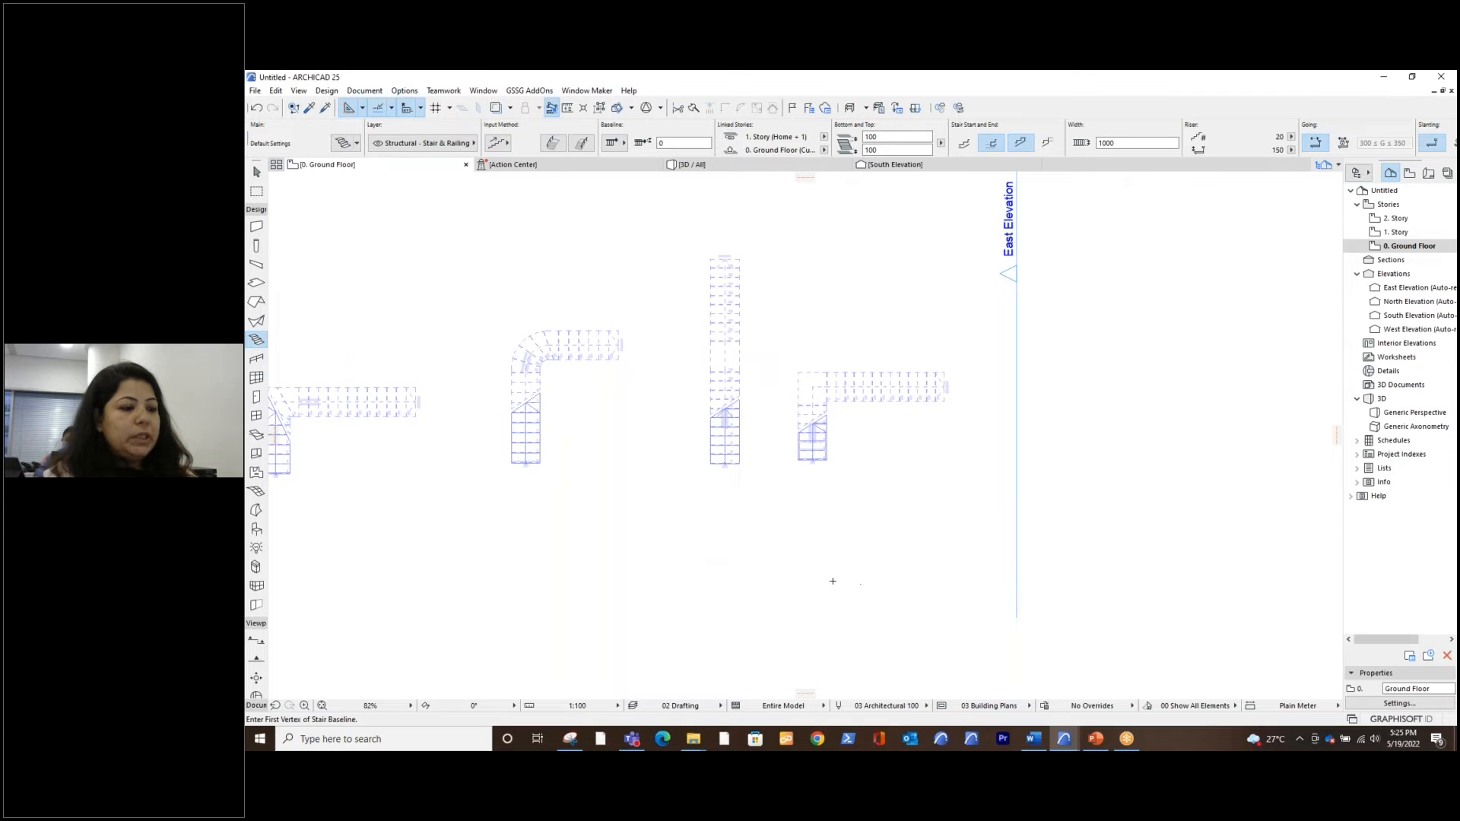
pyautogui.moveTo(606, 573); pyautogui.dragTo(806, 623, button='middle')
pyautogui.moveTo(806, 623); pyautogui.dragTo(836, 642)
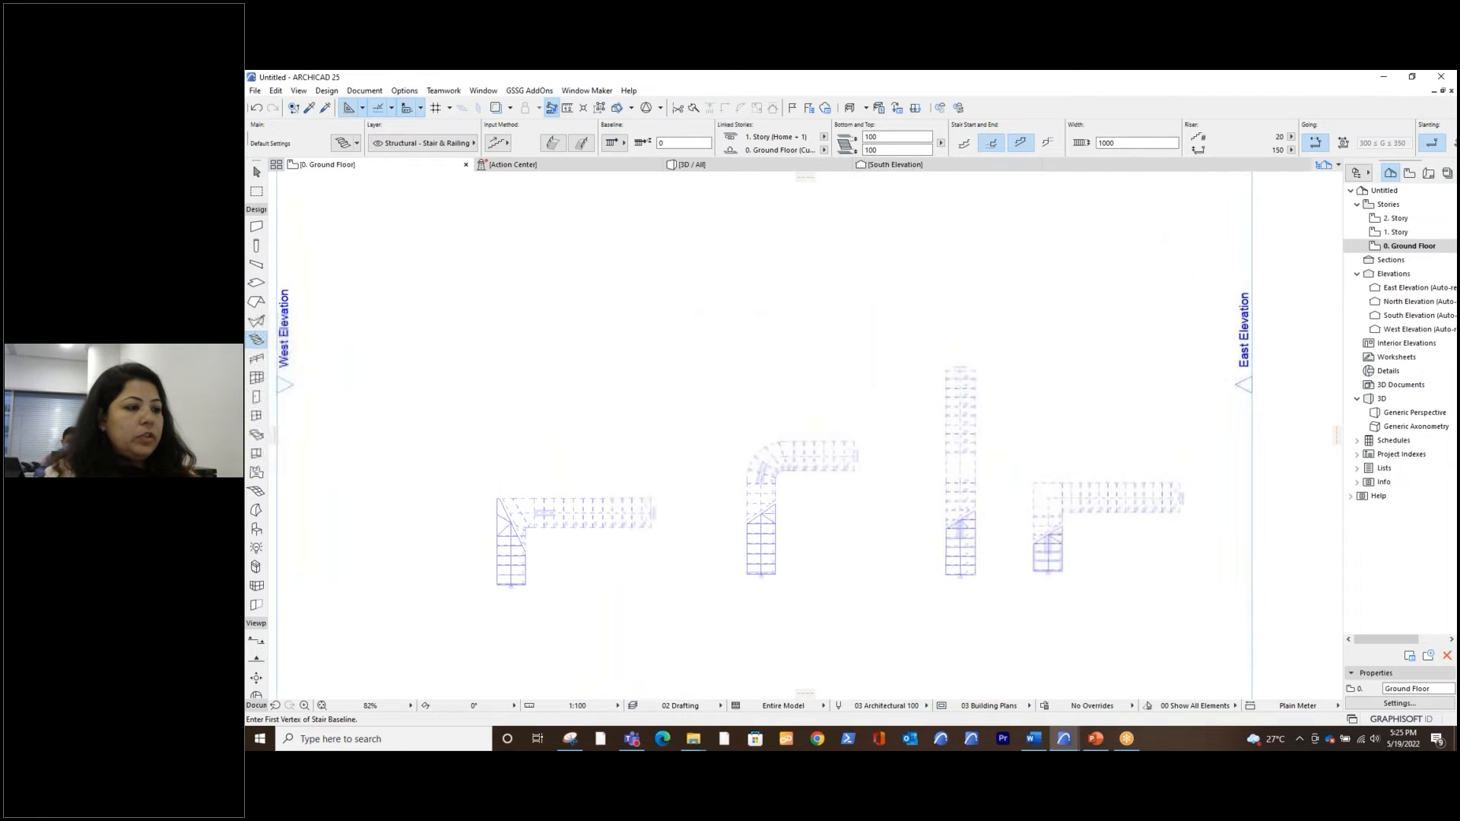
pyautogui.click(624, 432)
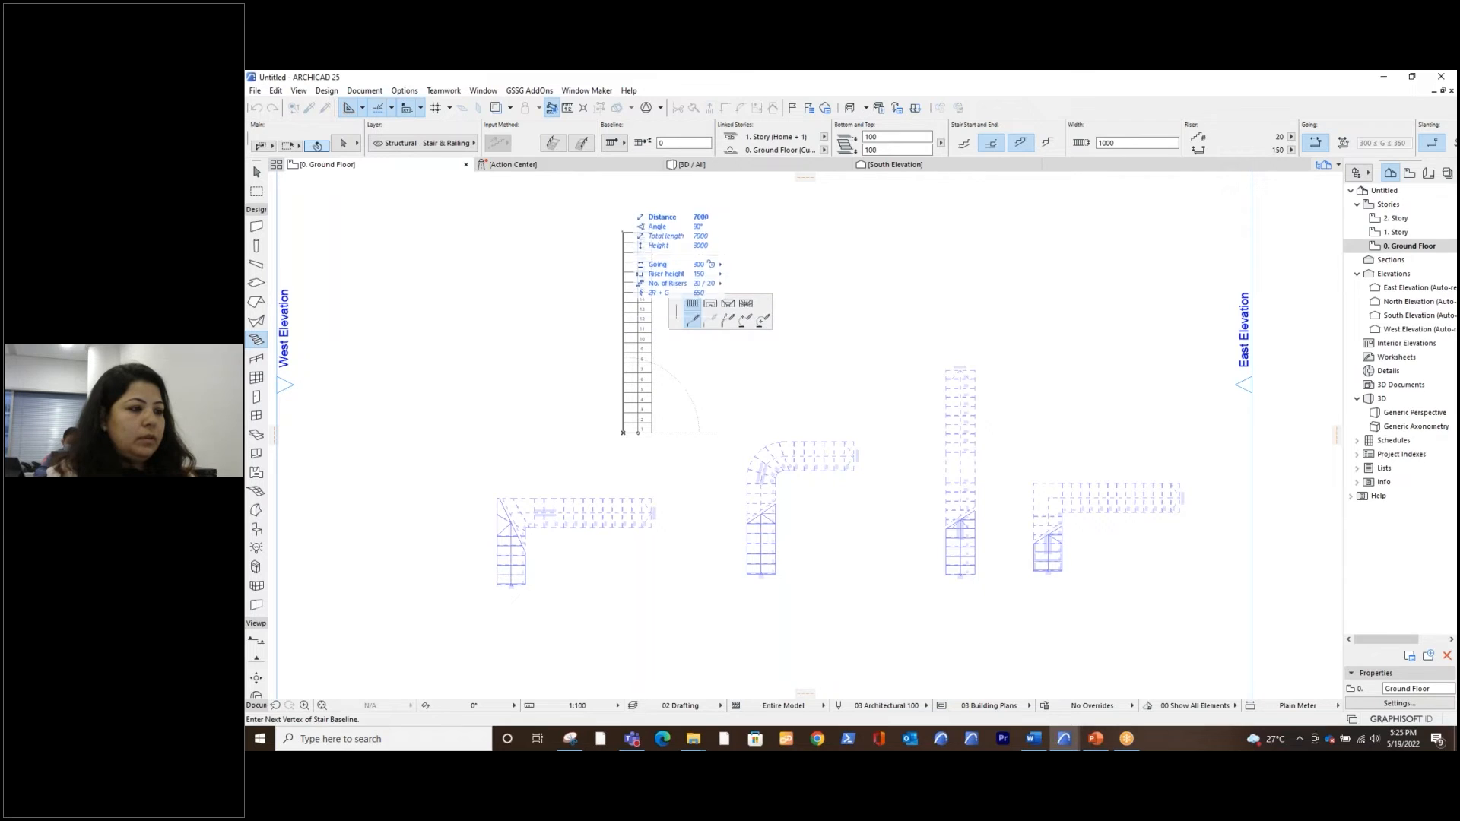
pyautogui.doubleClick(624, 232)
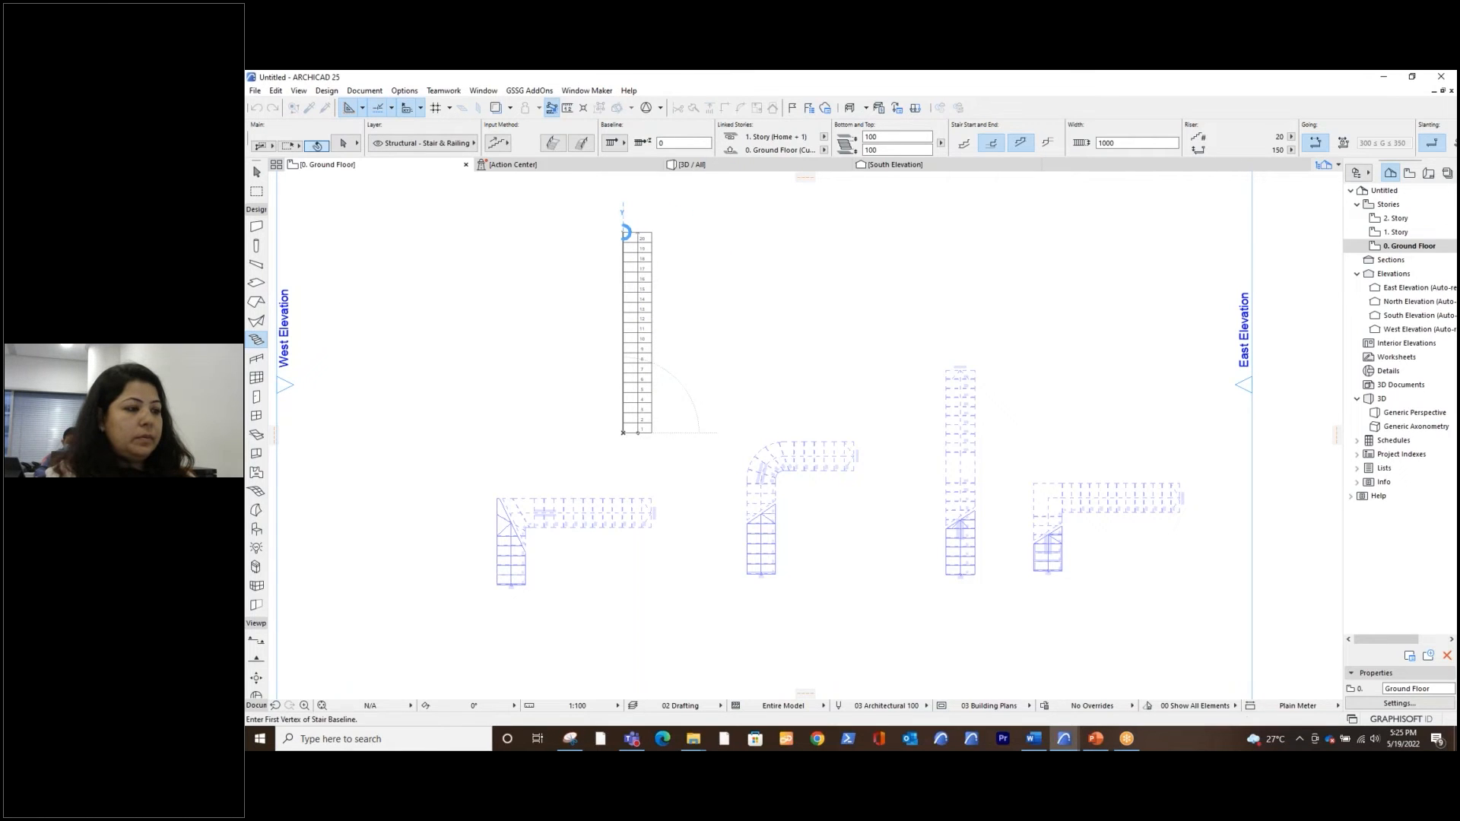
pyautogui.moveTo(686, 278); pyautogui.dragTo(687, 379, button='middle')
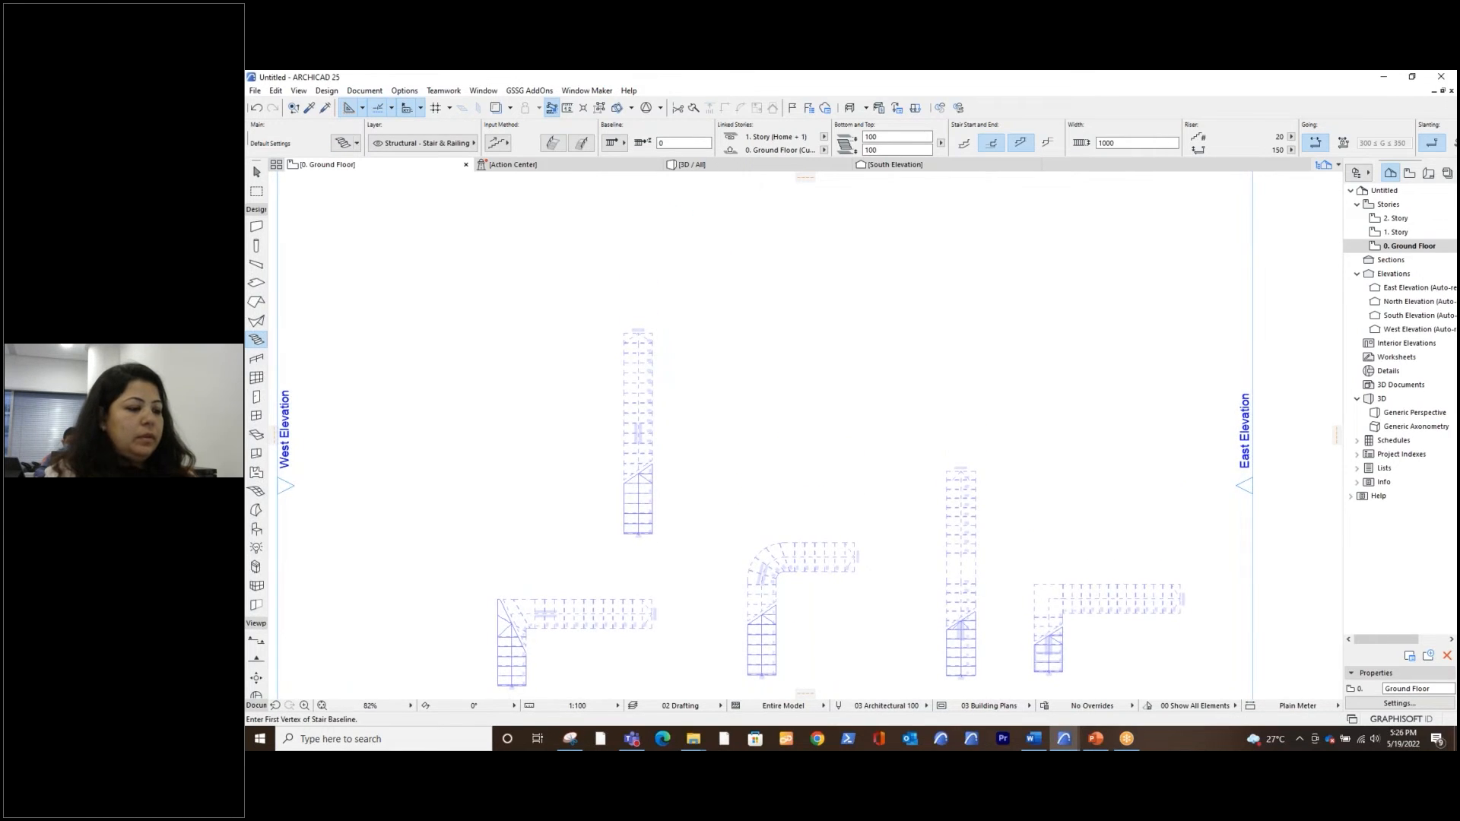
pyautogui.press('Escape')
# Select the new straight stair on the plan and show only that stair in 3D
pyautogui.click(643, 364)
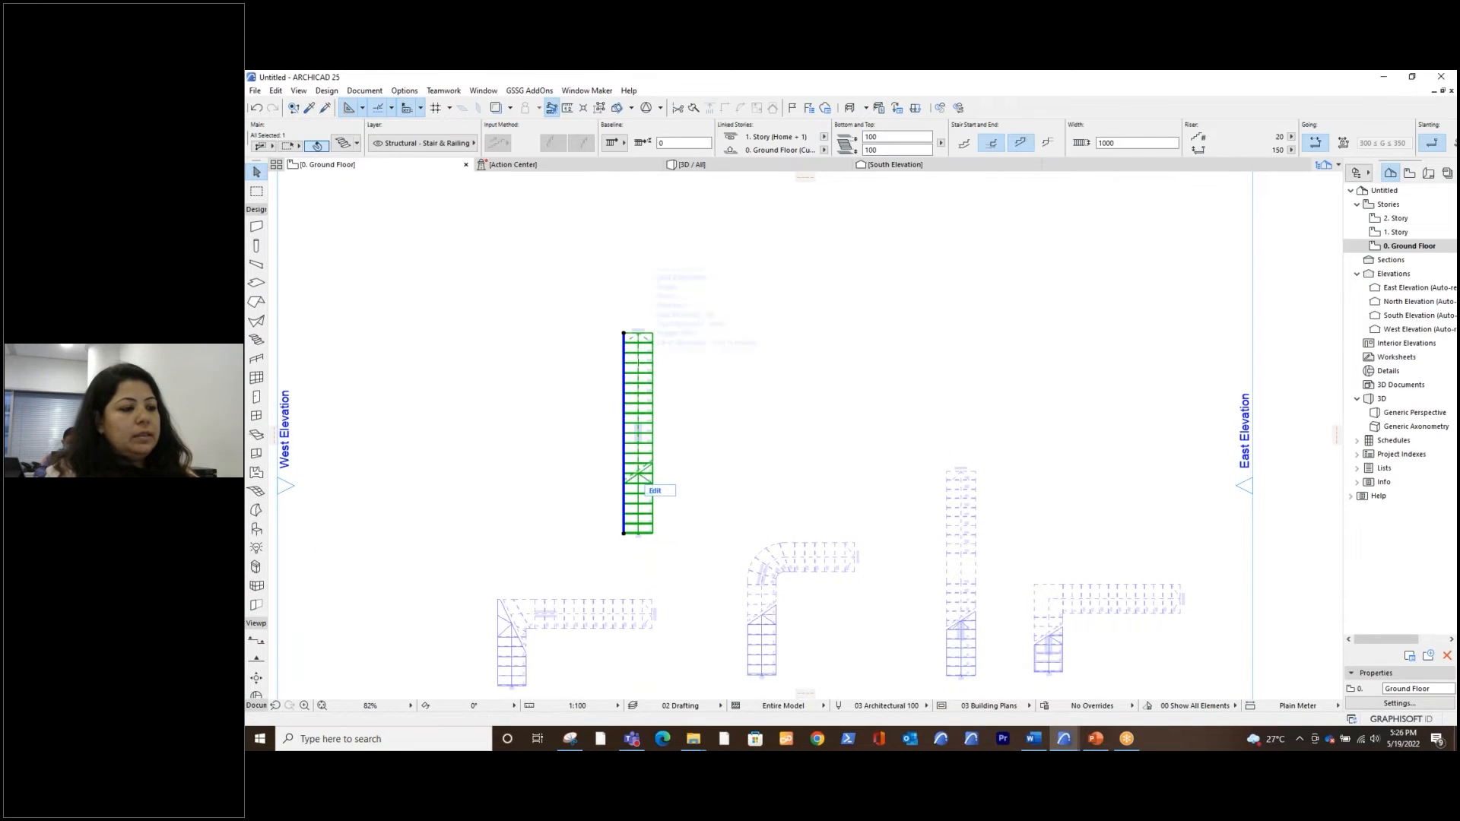
pyautogui.rightClick(643, 365)
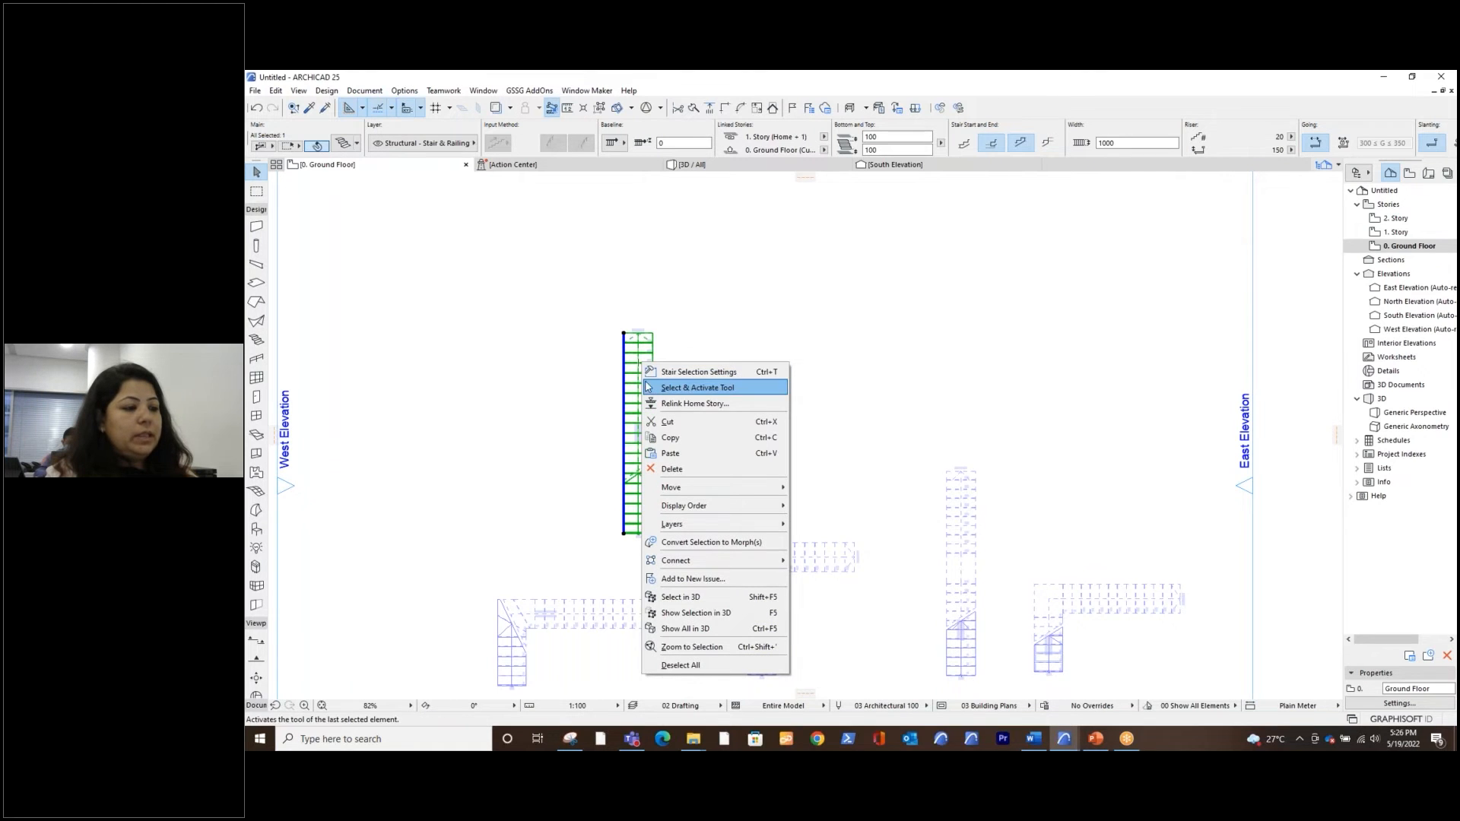
pyautogui.click(698, 614)
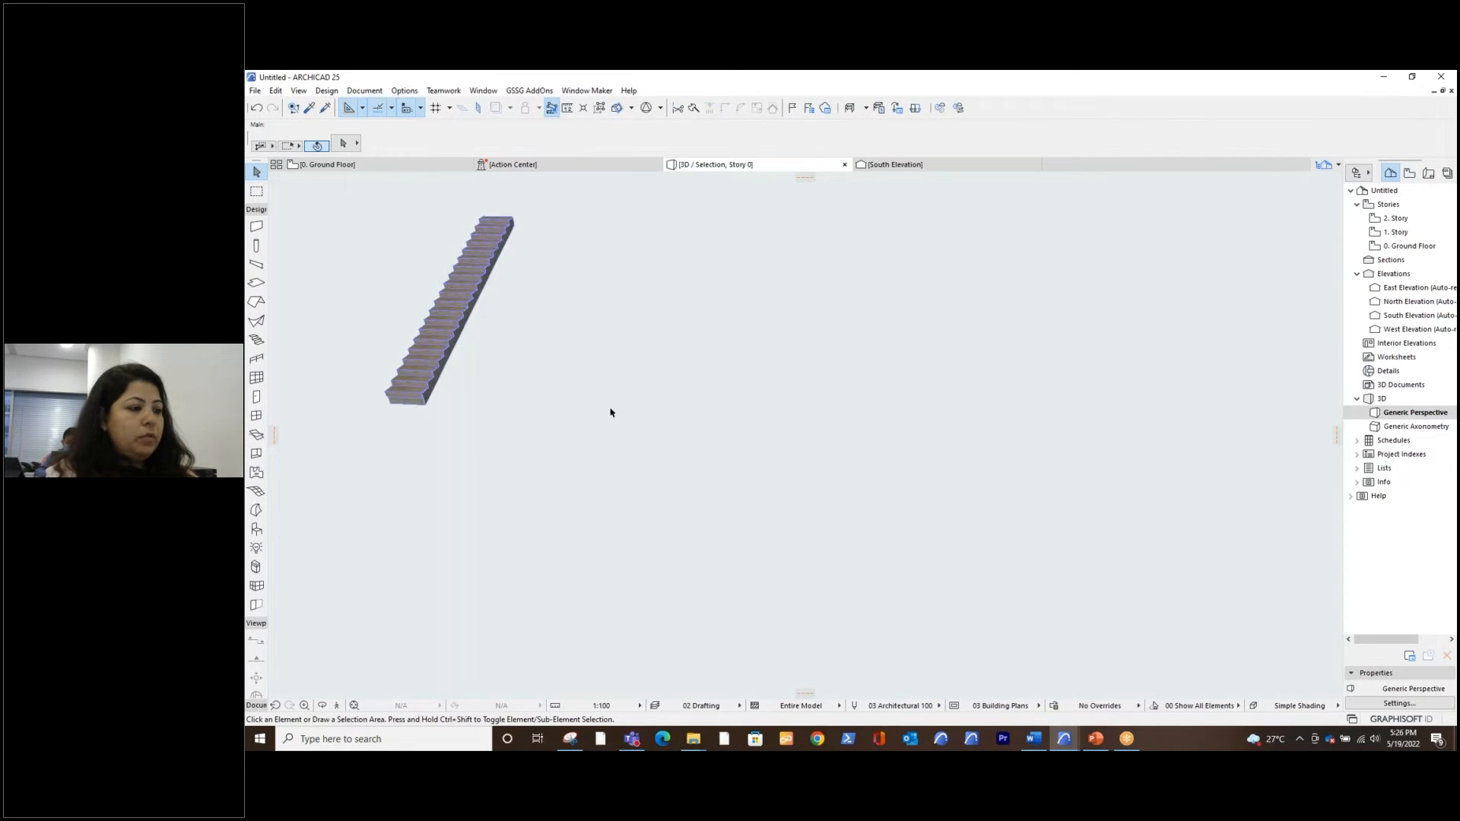
pyautogui.moveTo(609, 413); pyautogui.dragTo(799, 480, button='middle')
pyautogui.scroll(3, 585, 420)
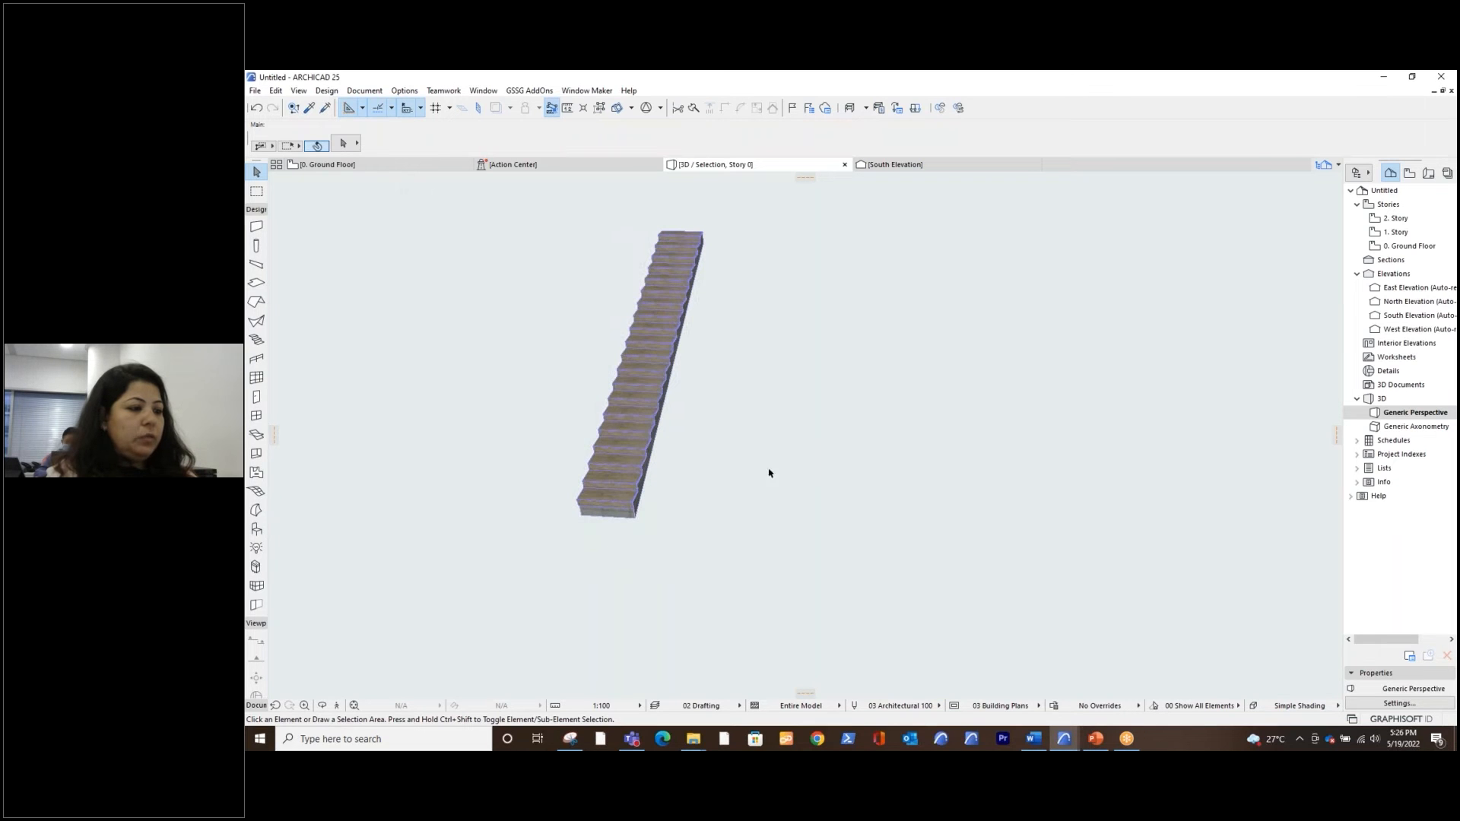
pyautogui.keyDown('shift'); pyautogui.moveTo(793, 495); pyautogui.dragTo(834, 467, button='middle'); pyautogui.keyUp('shift')
# Set both the flight structure and the landing structure of the straight stair to Stringers Only
pyautogui.click(690, 438)
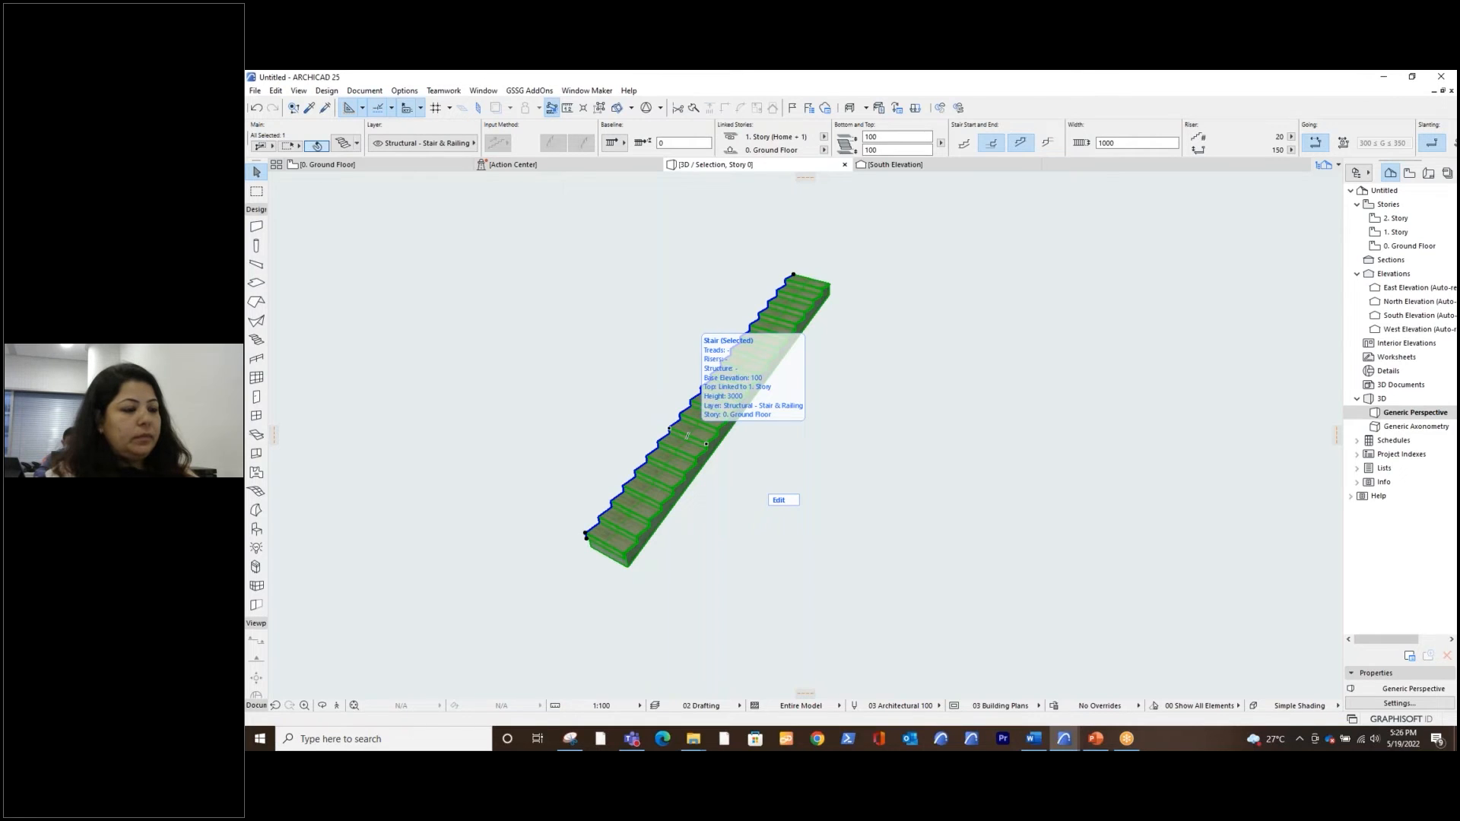
pyautogui.doubleClick(687, 435)
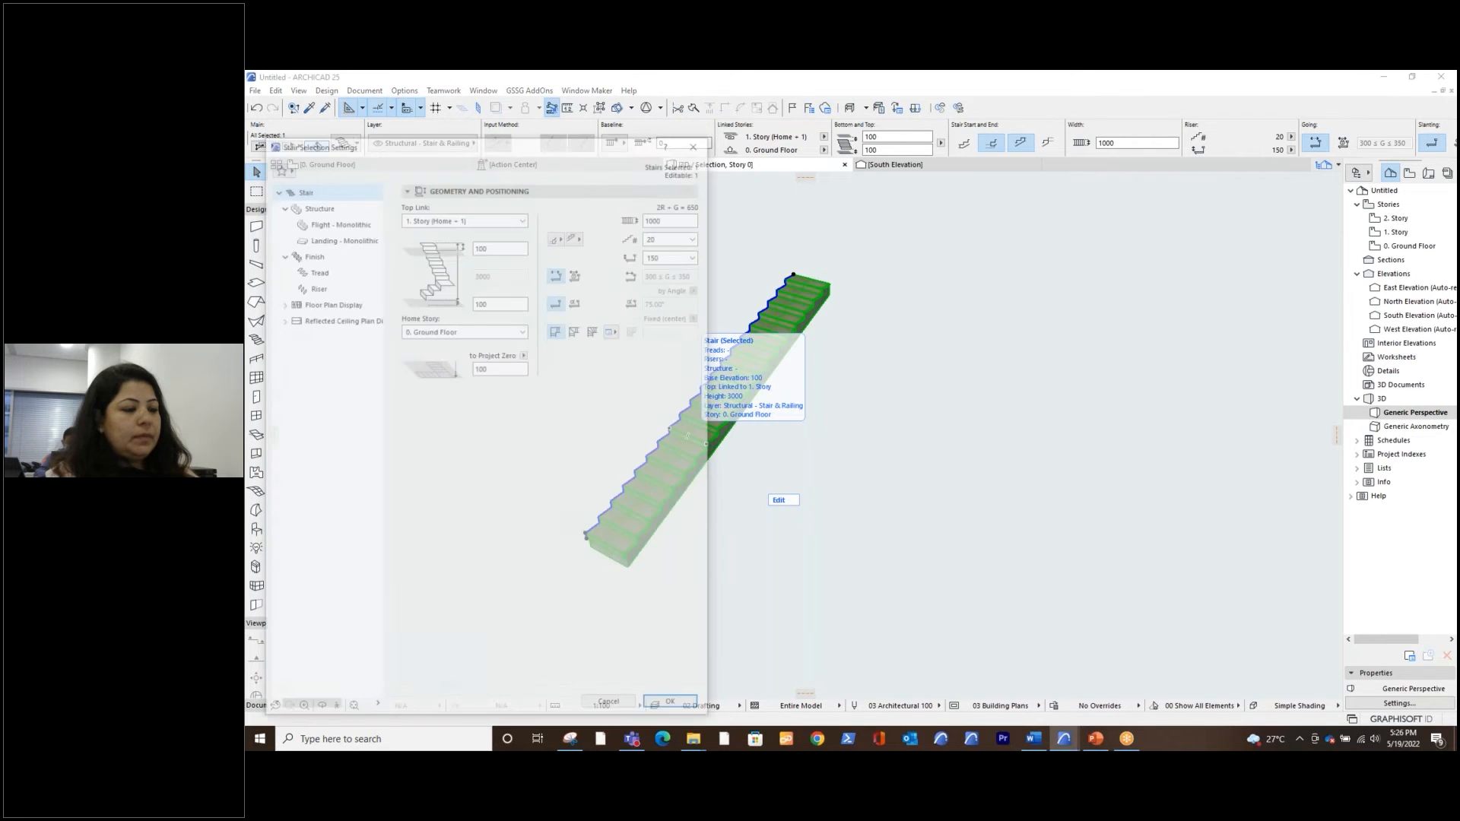
pyautogui.click(327, 206)
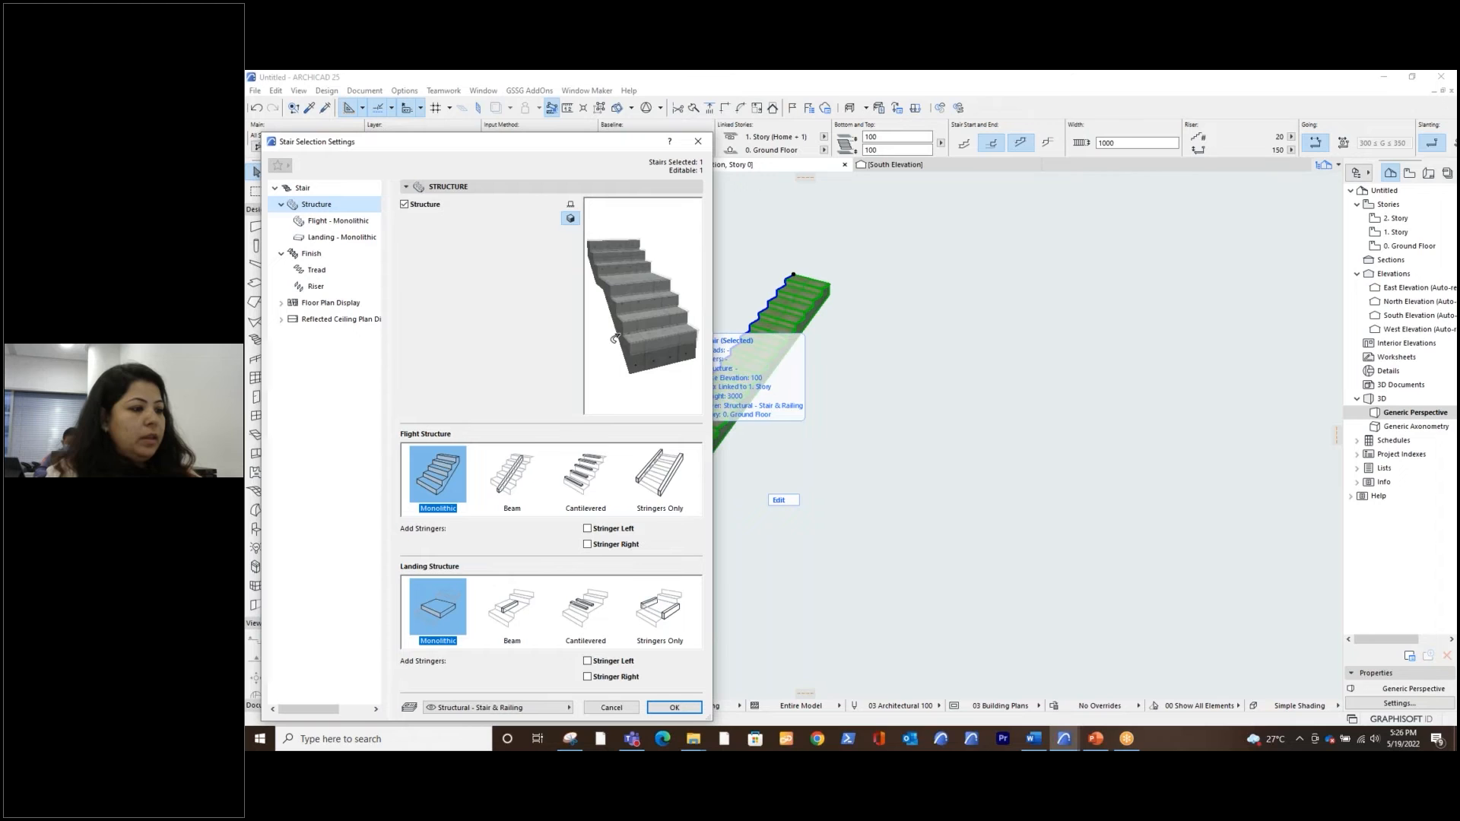
pyautogui.click(660, 484)
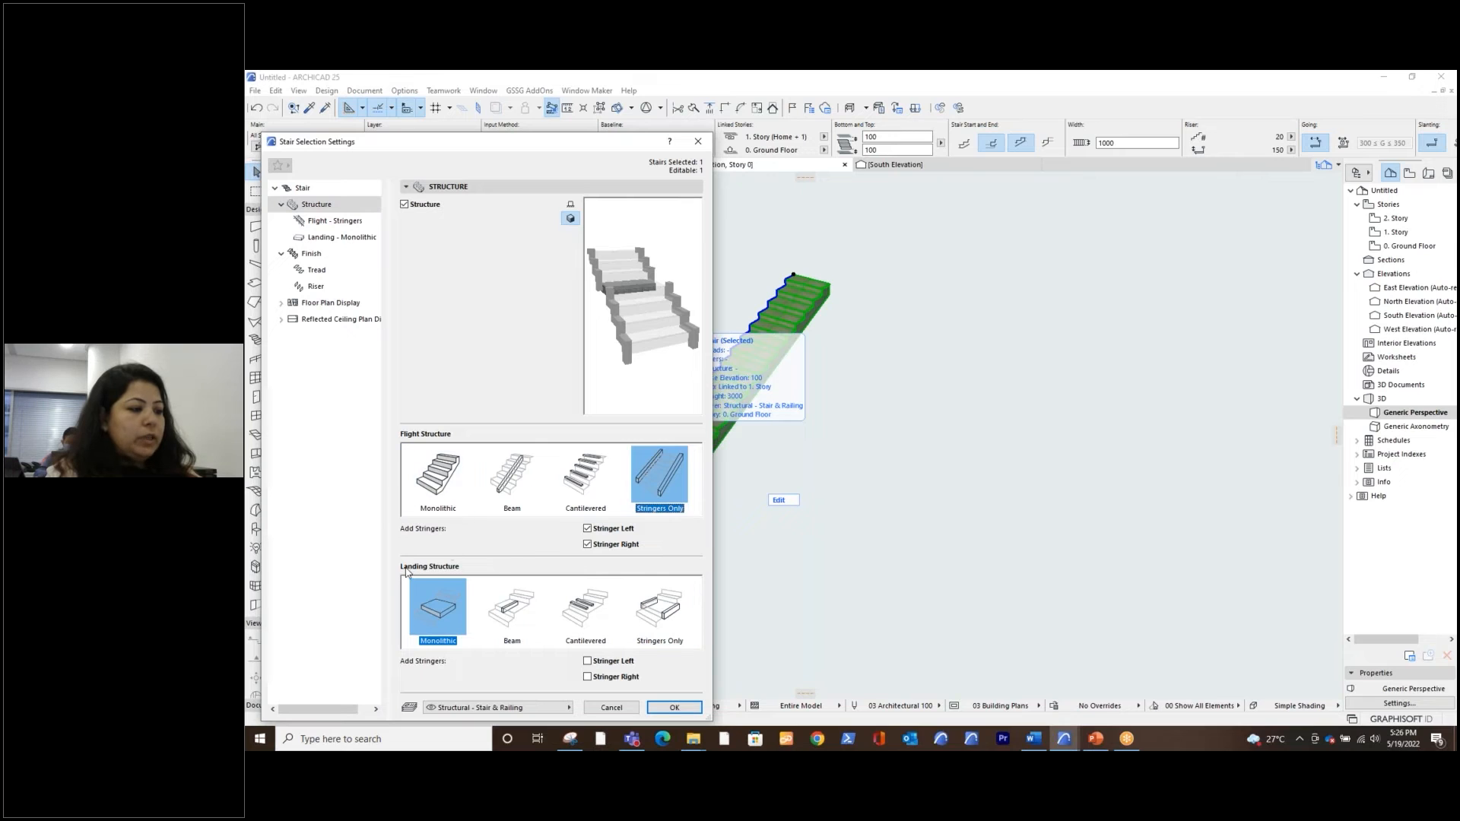
pyautogui.click(659, 608)
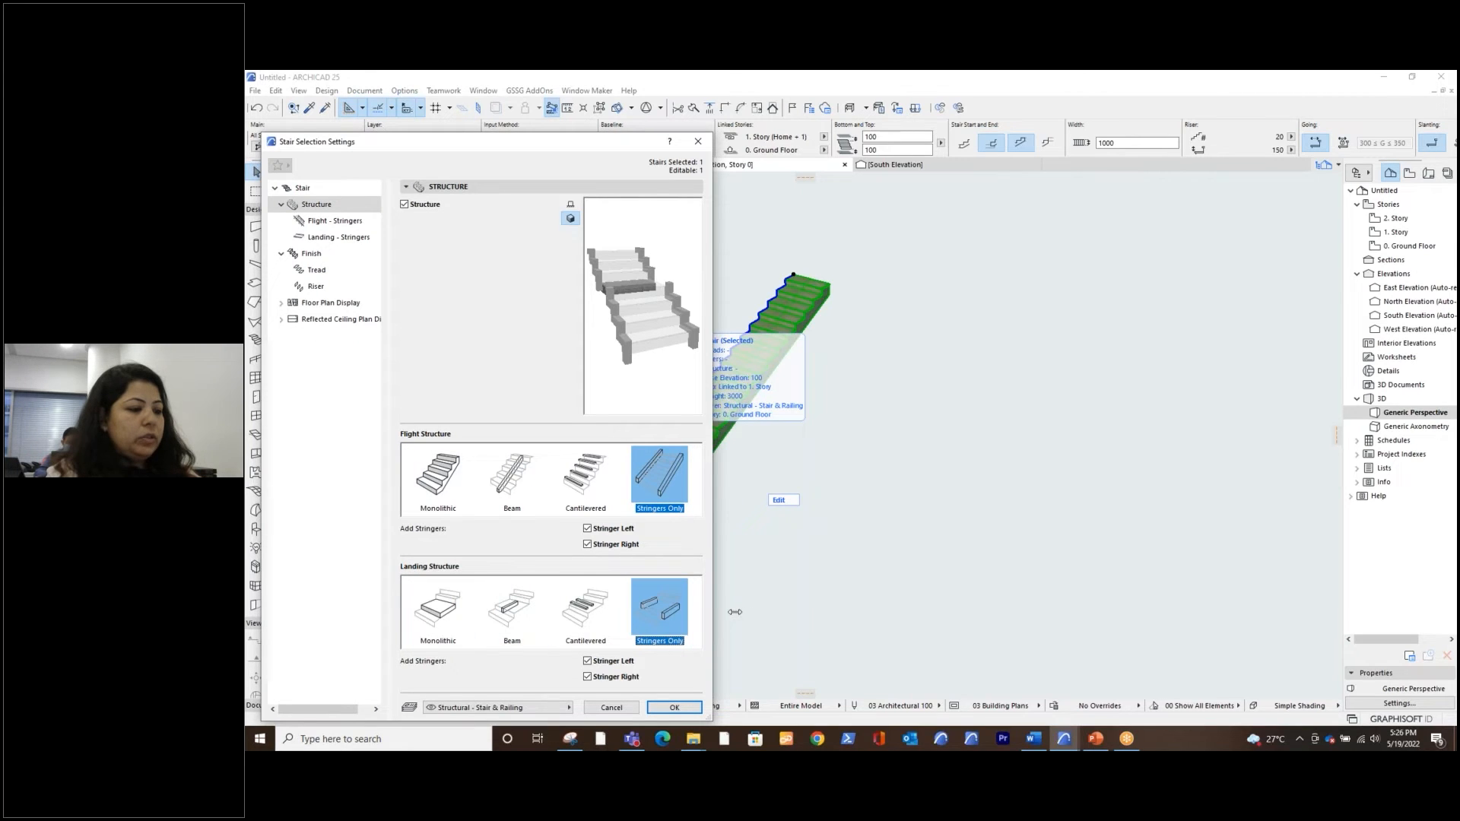
# Give the flight stringers a straight shape with a profile height of 250 mm and a width of 50 mm
pyautogui.click(343, 222)
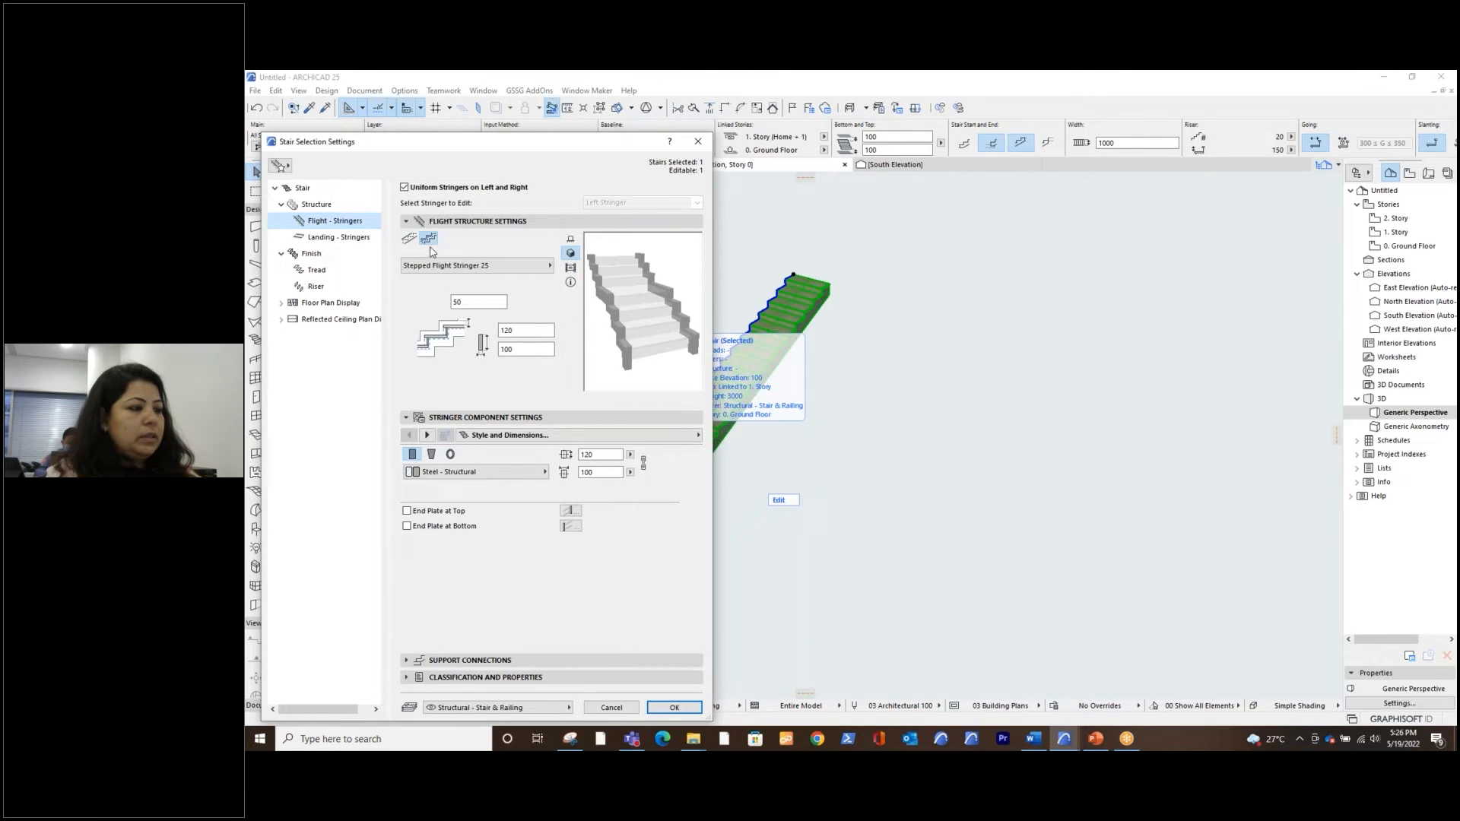
pyautogui.click(409, 239)
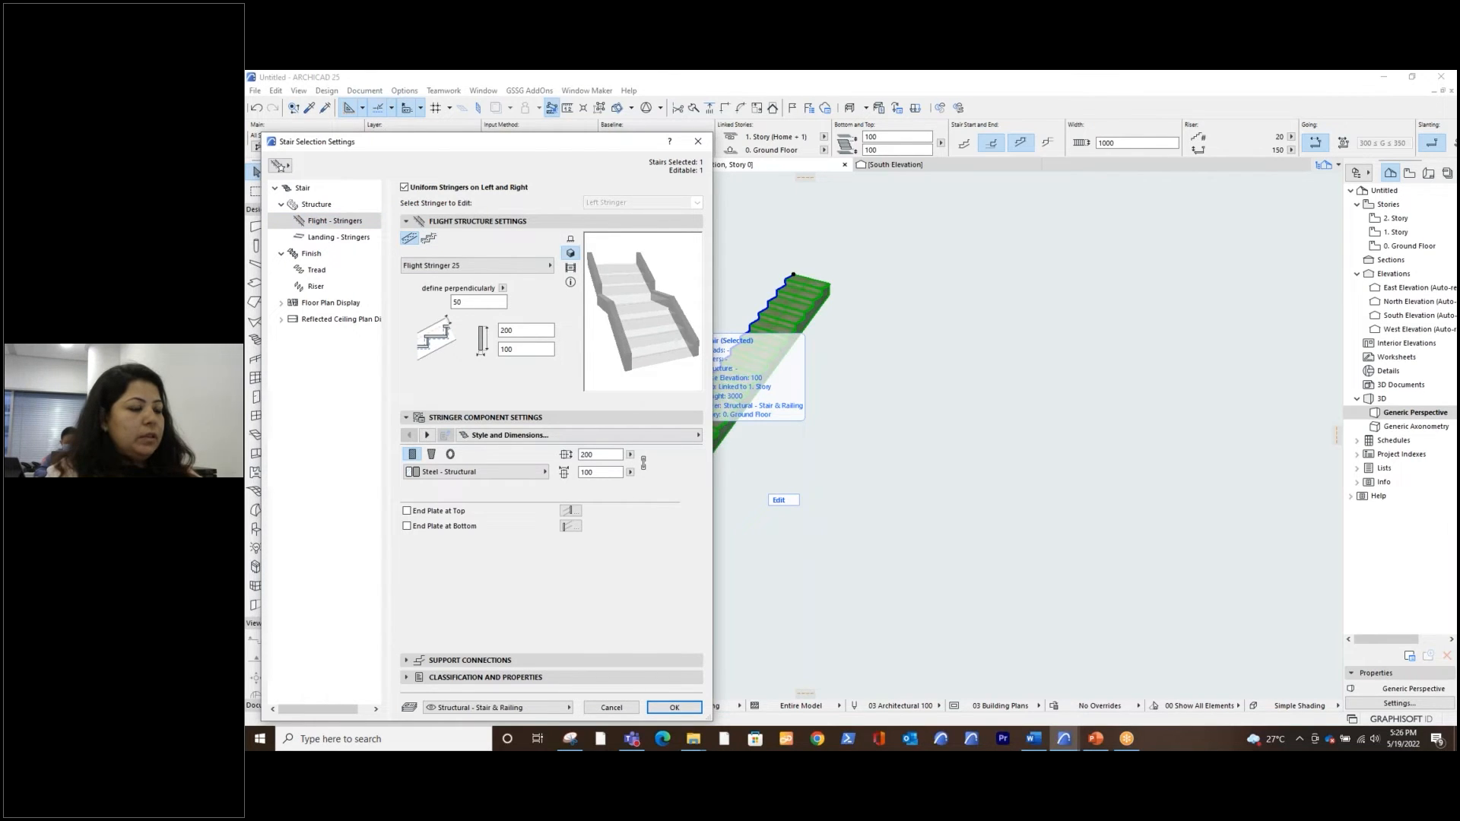
pyautogui.doubleClick(553, 328)
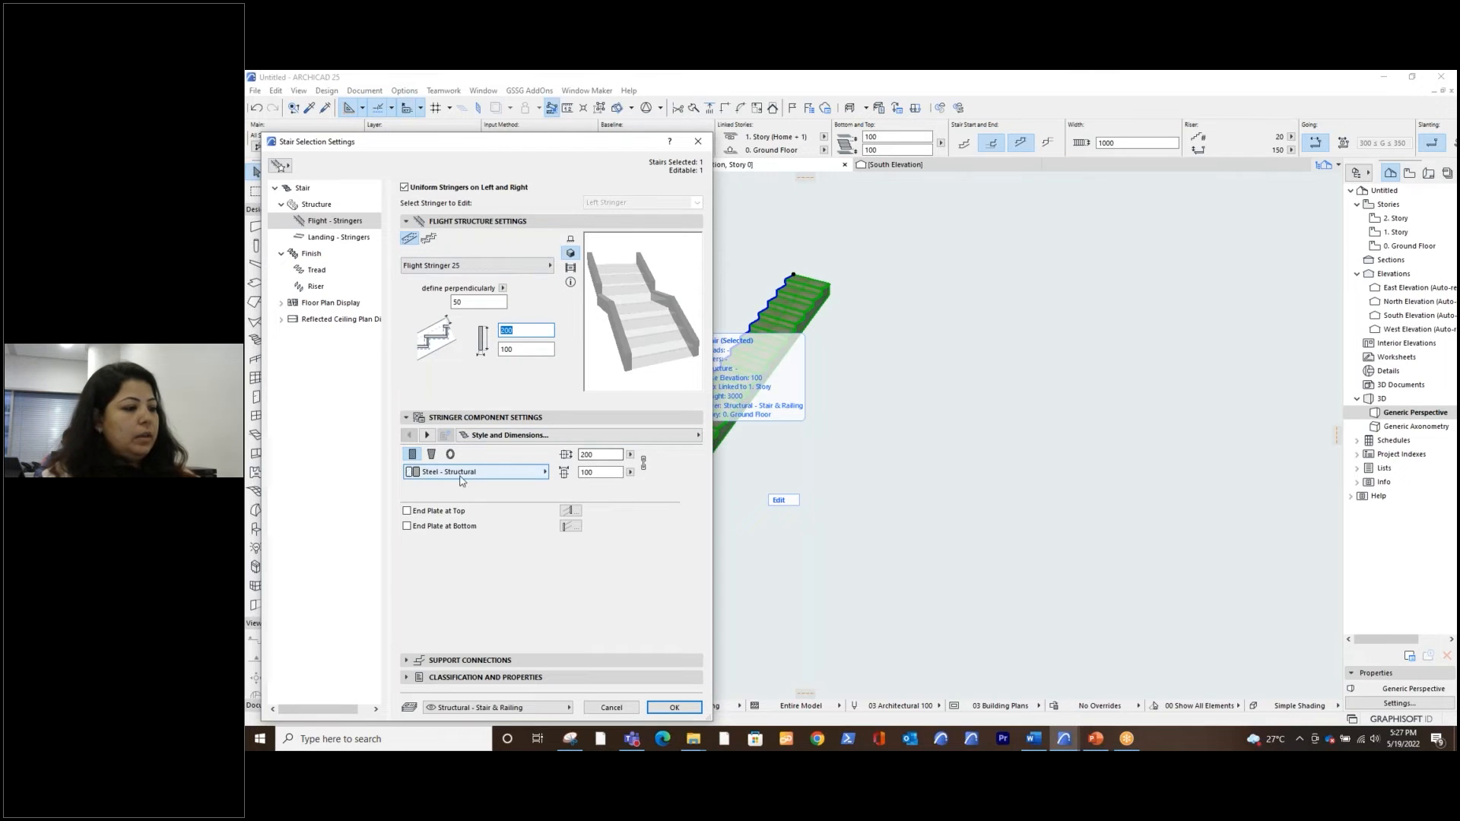
pyautogui.click(582, 454)
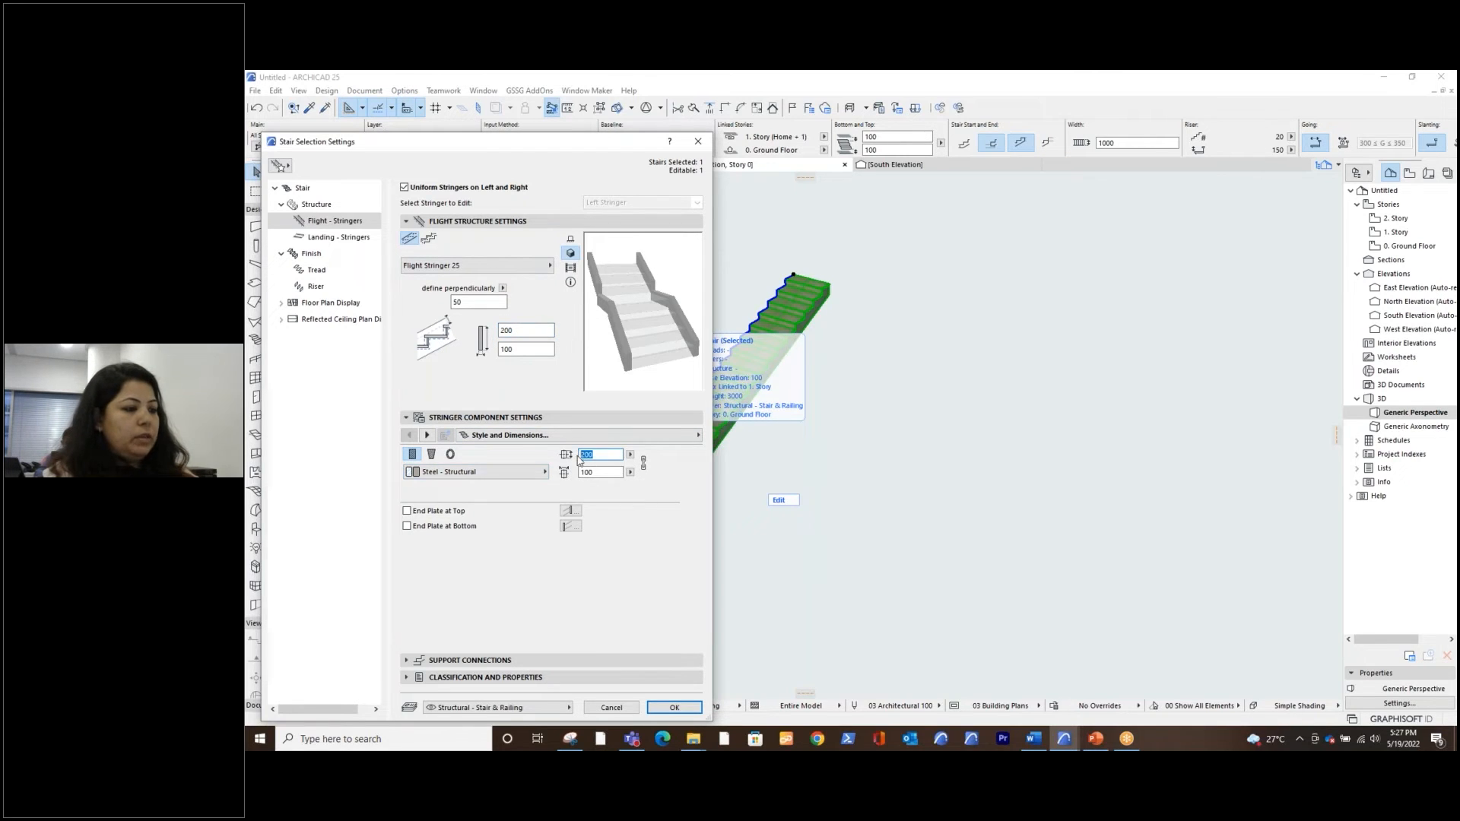
pyautogui.write('250')
pyautogui.click(581, 472)
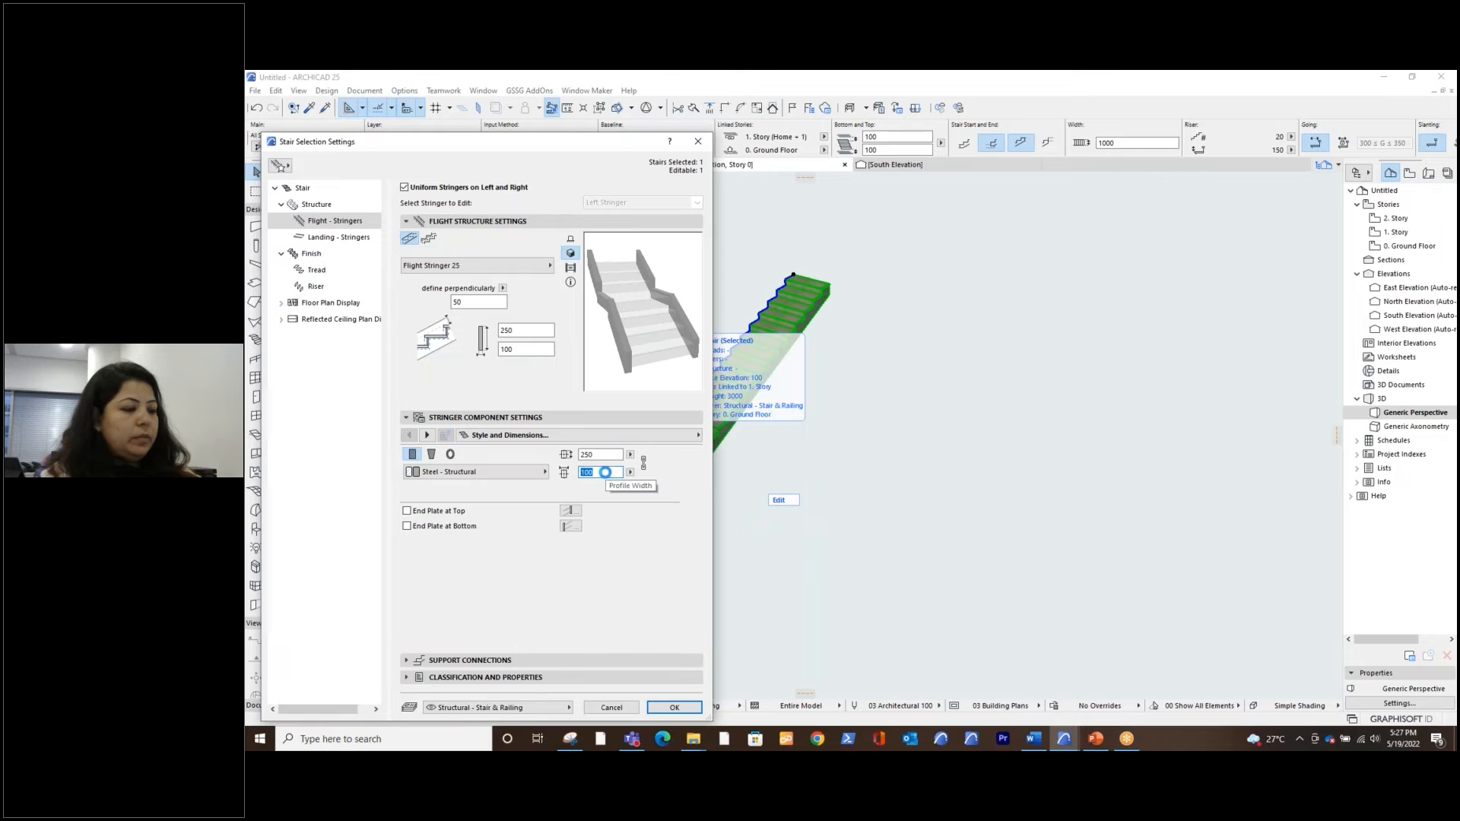
pyautogui.write('5')
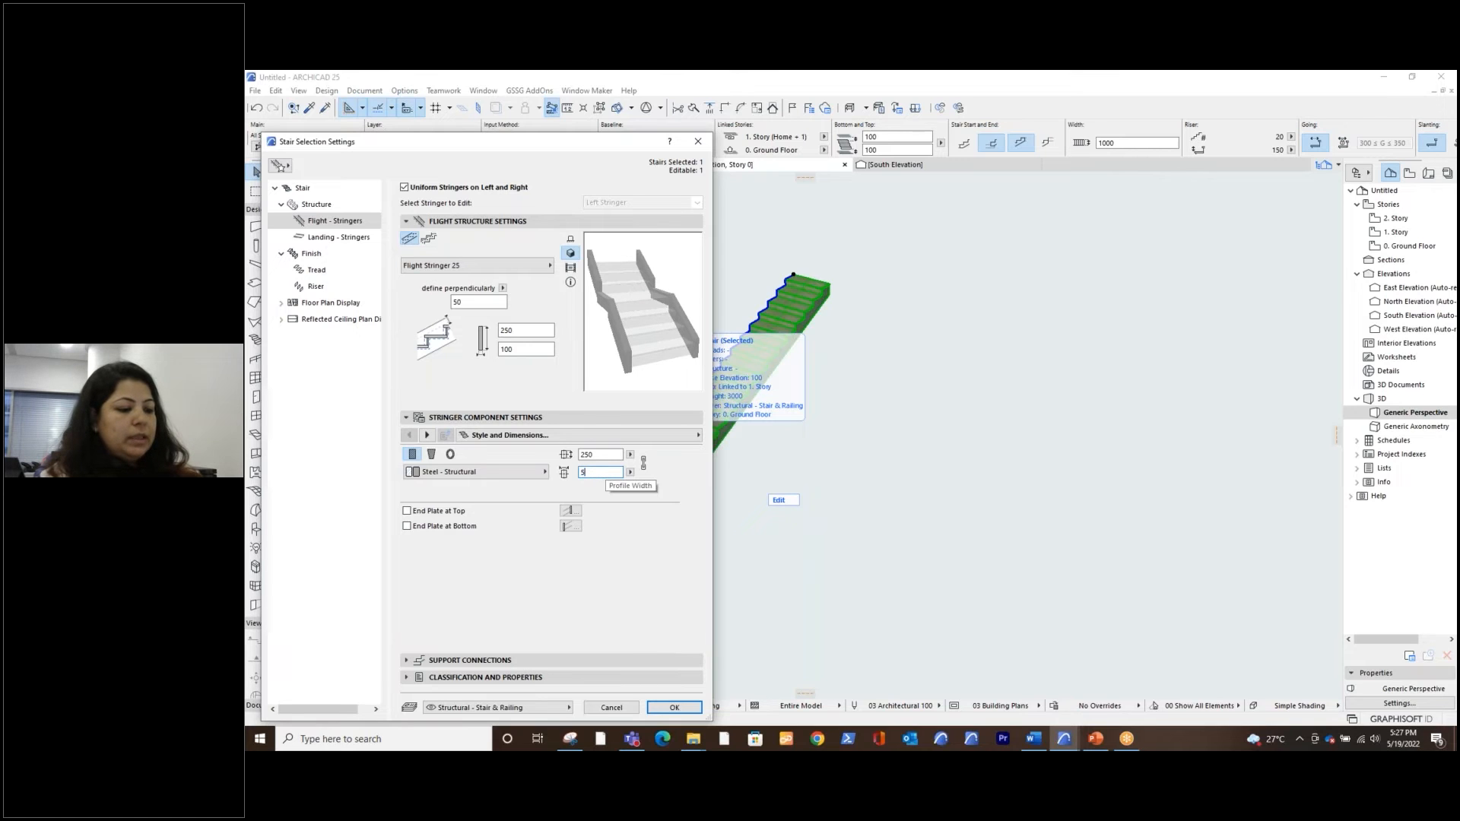
pyautogui.write('0')
pyautogui.press('Return')
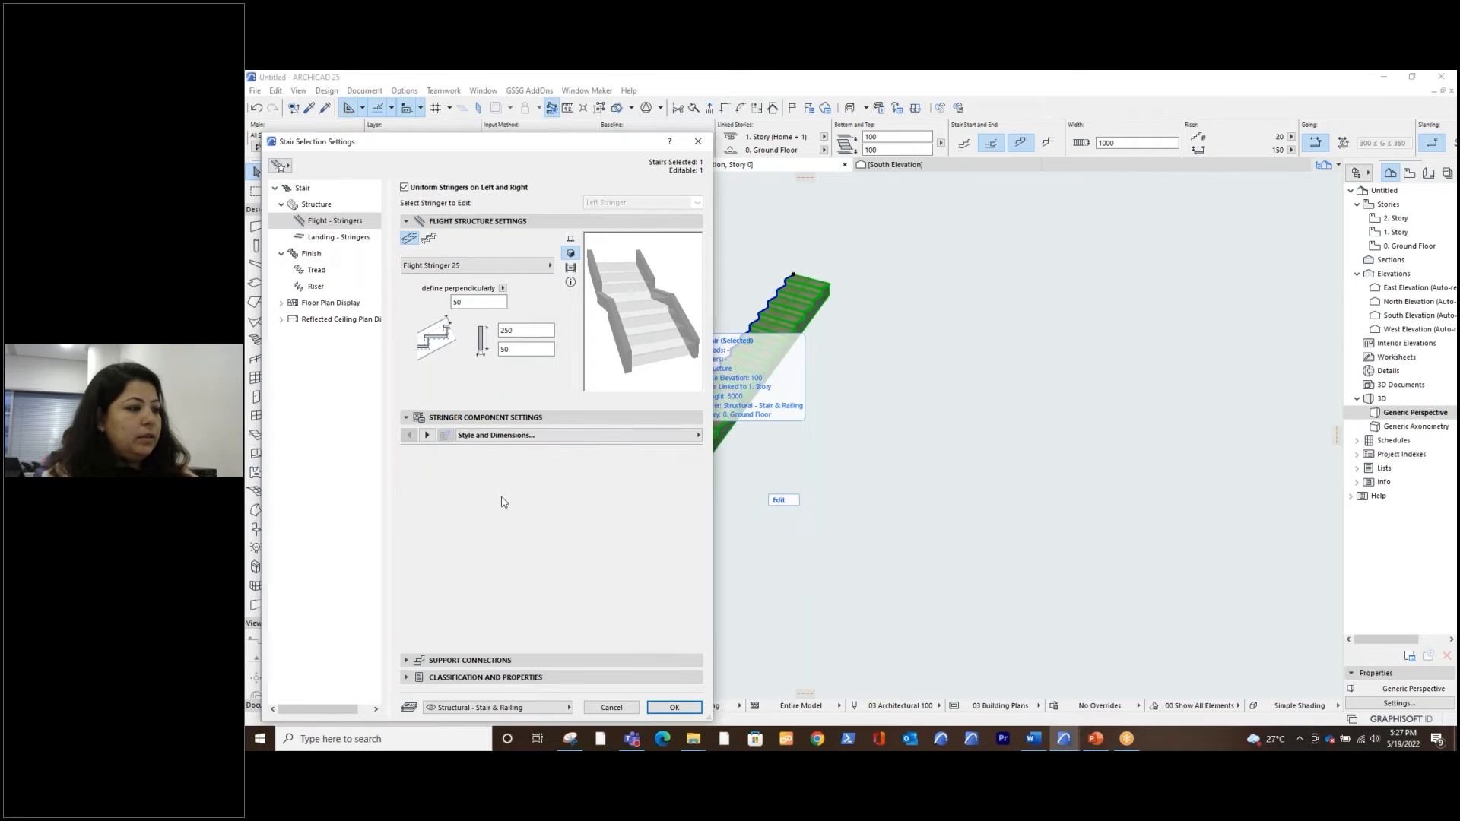
# Set the landing stringers' profile to 250 mm high and 50 mm wide
pyautogui.click(344, 238)
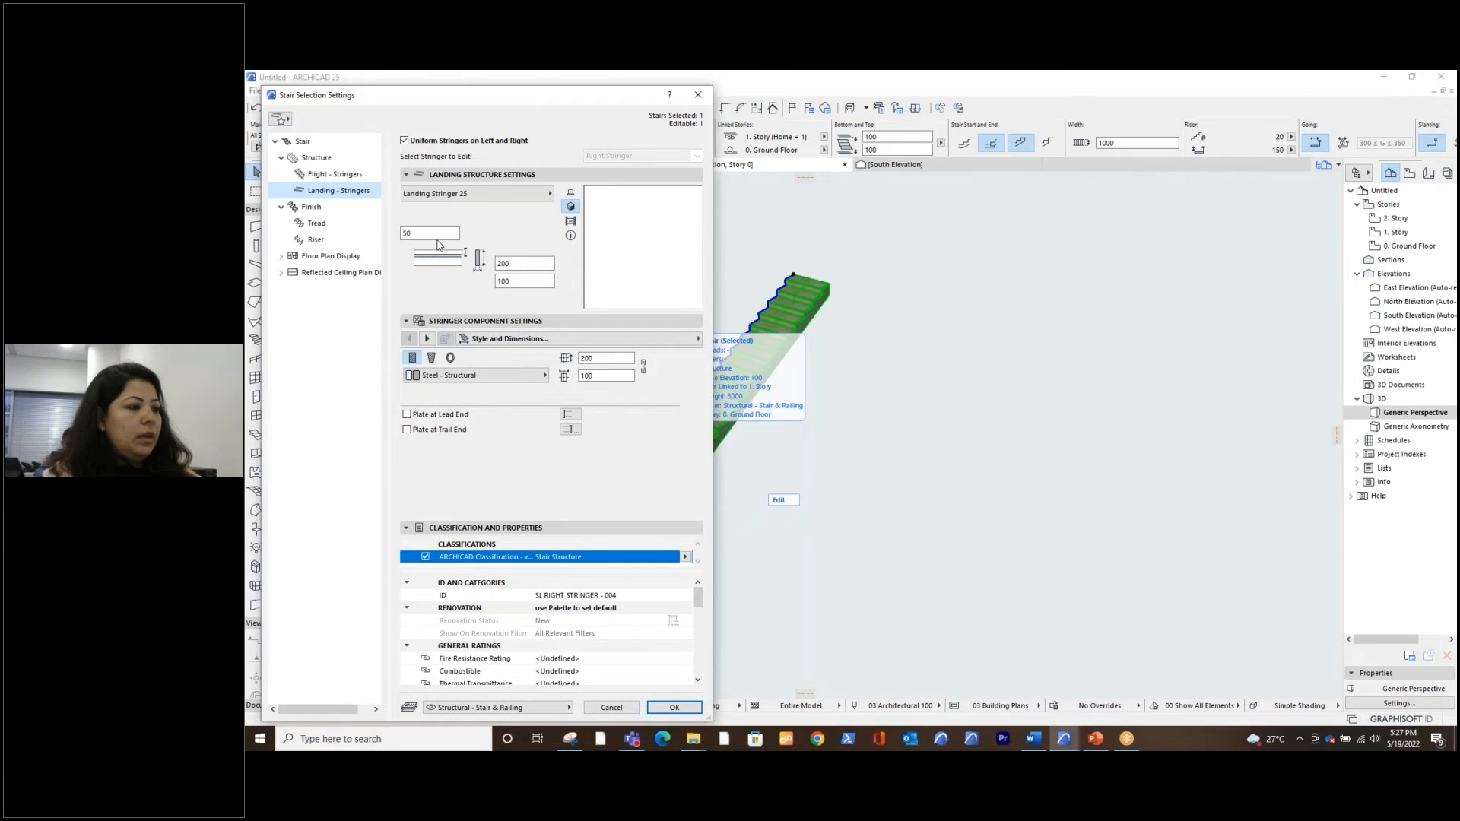
pyautogui.click(584, 379)
pyautogui.doubleClick(585, 358)
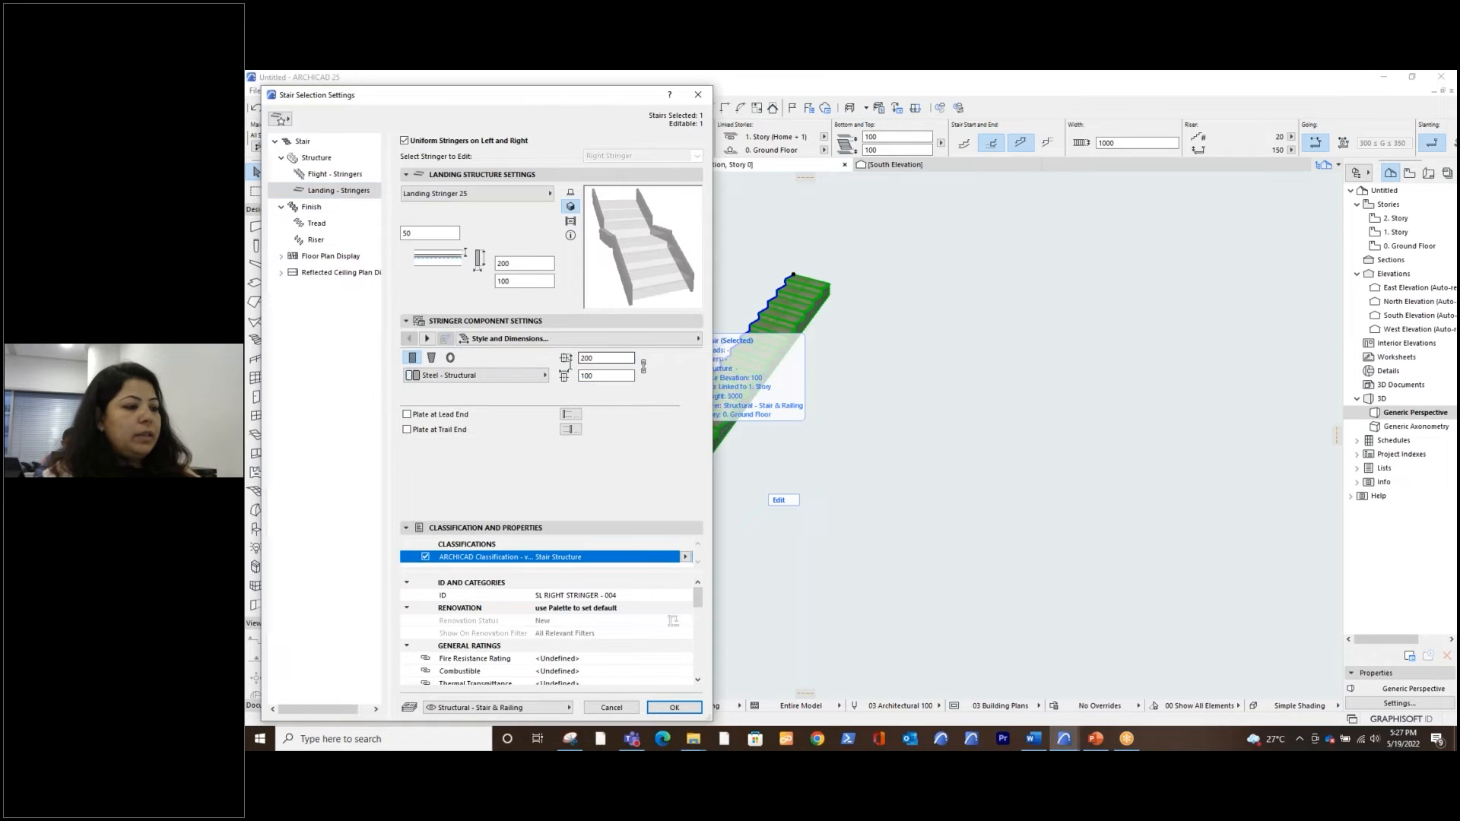
pyautogui.write('250')
pyautogui.press('Tab')
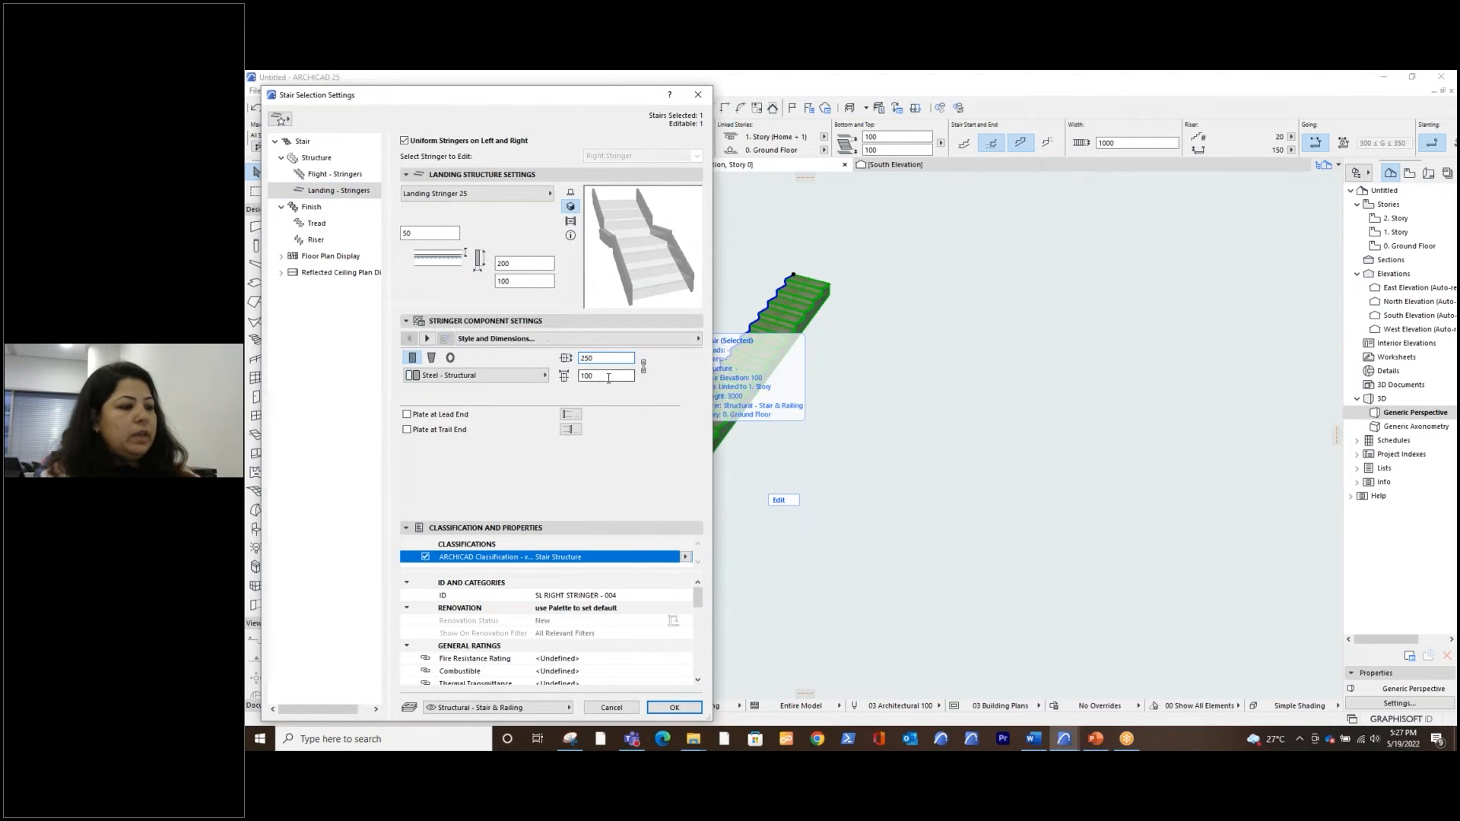
pyautogui.click(610, 368)
pyautogui.write('50')
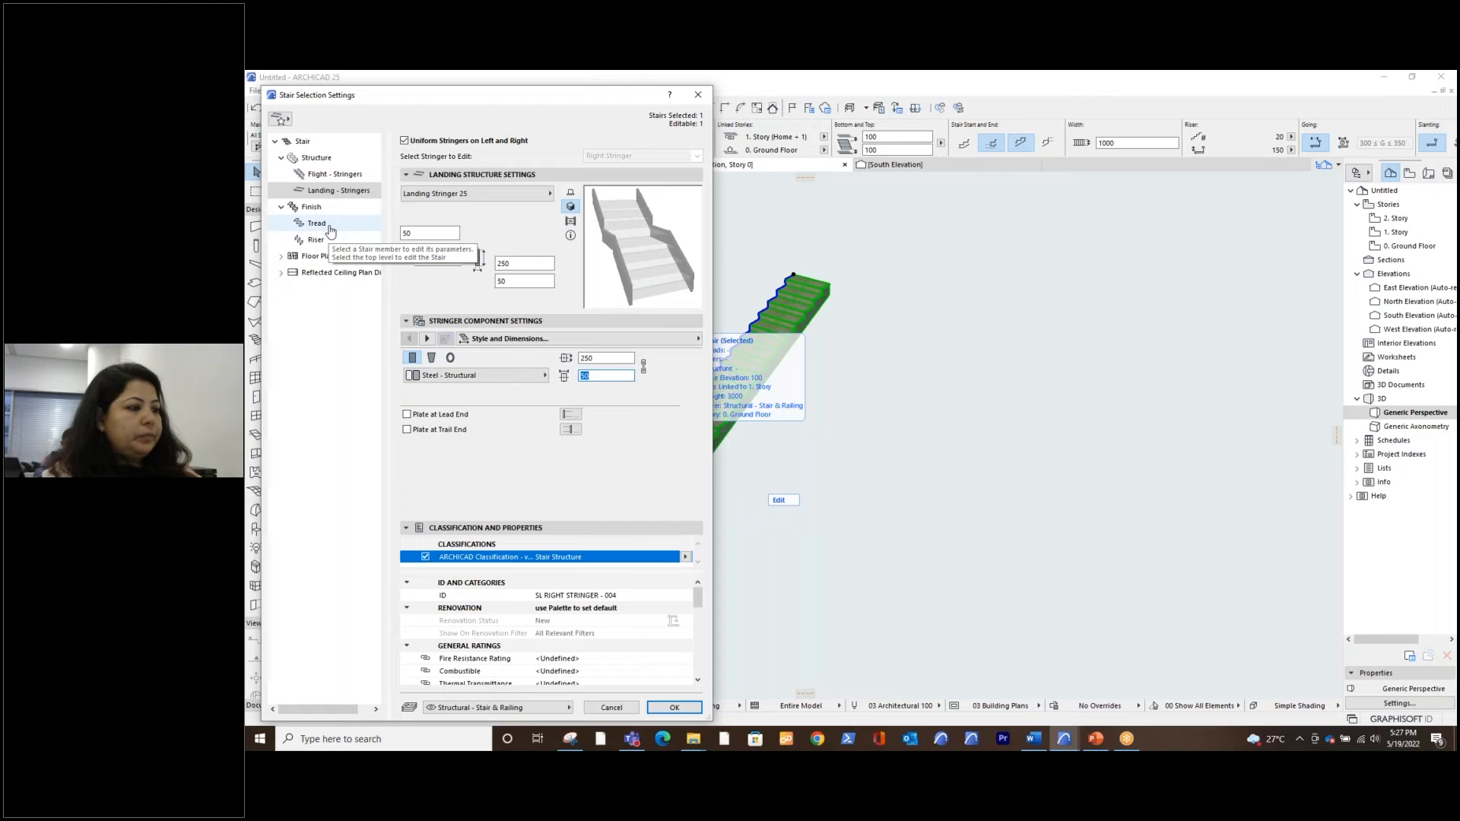
# Set the straight stair's finish to Tread only, without risers, apply the settings and deselect the stair
pyautogui.click(330, 229)
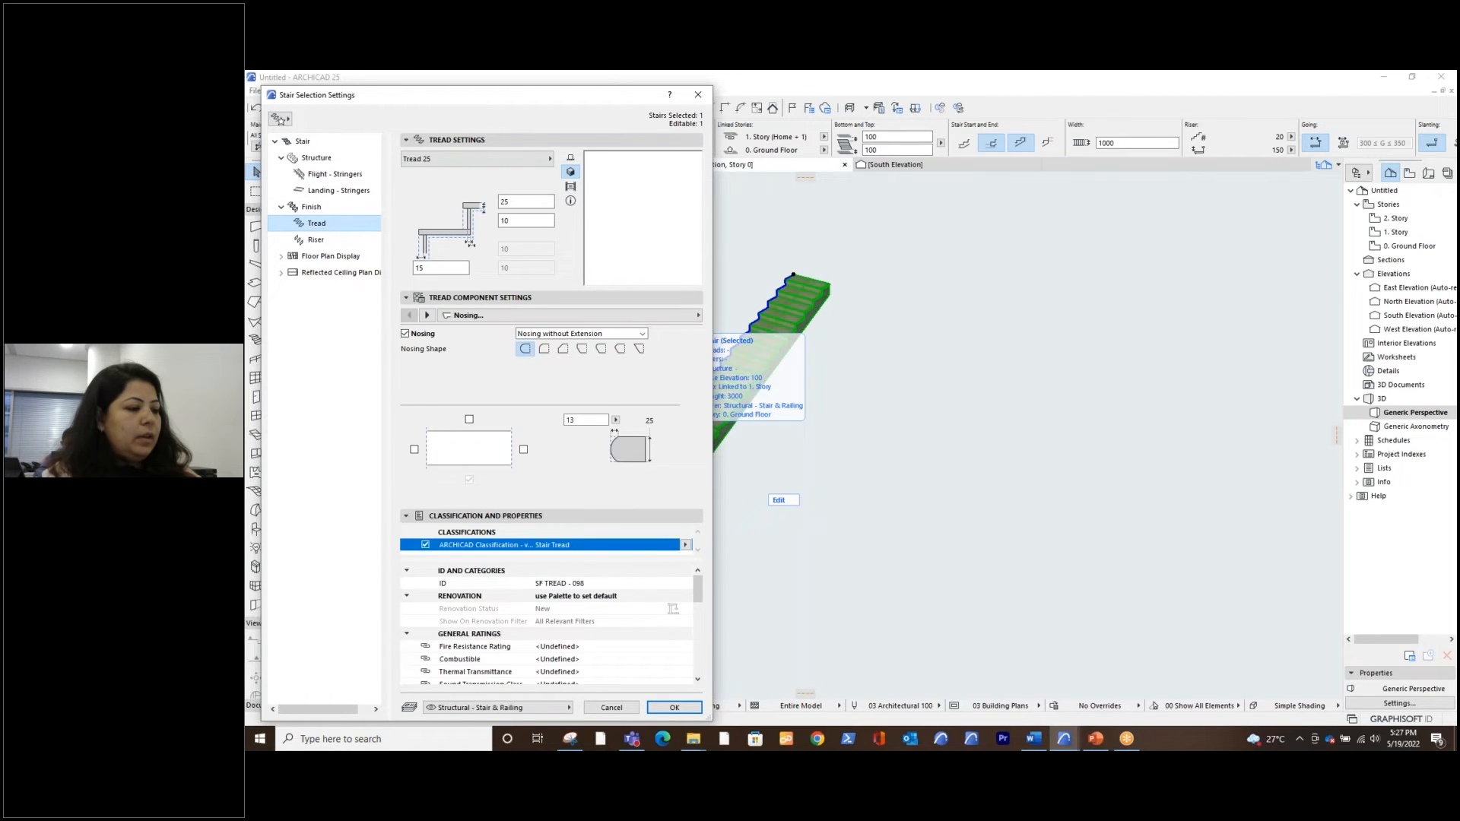
pyautogui.click(320, 210)
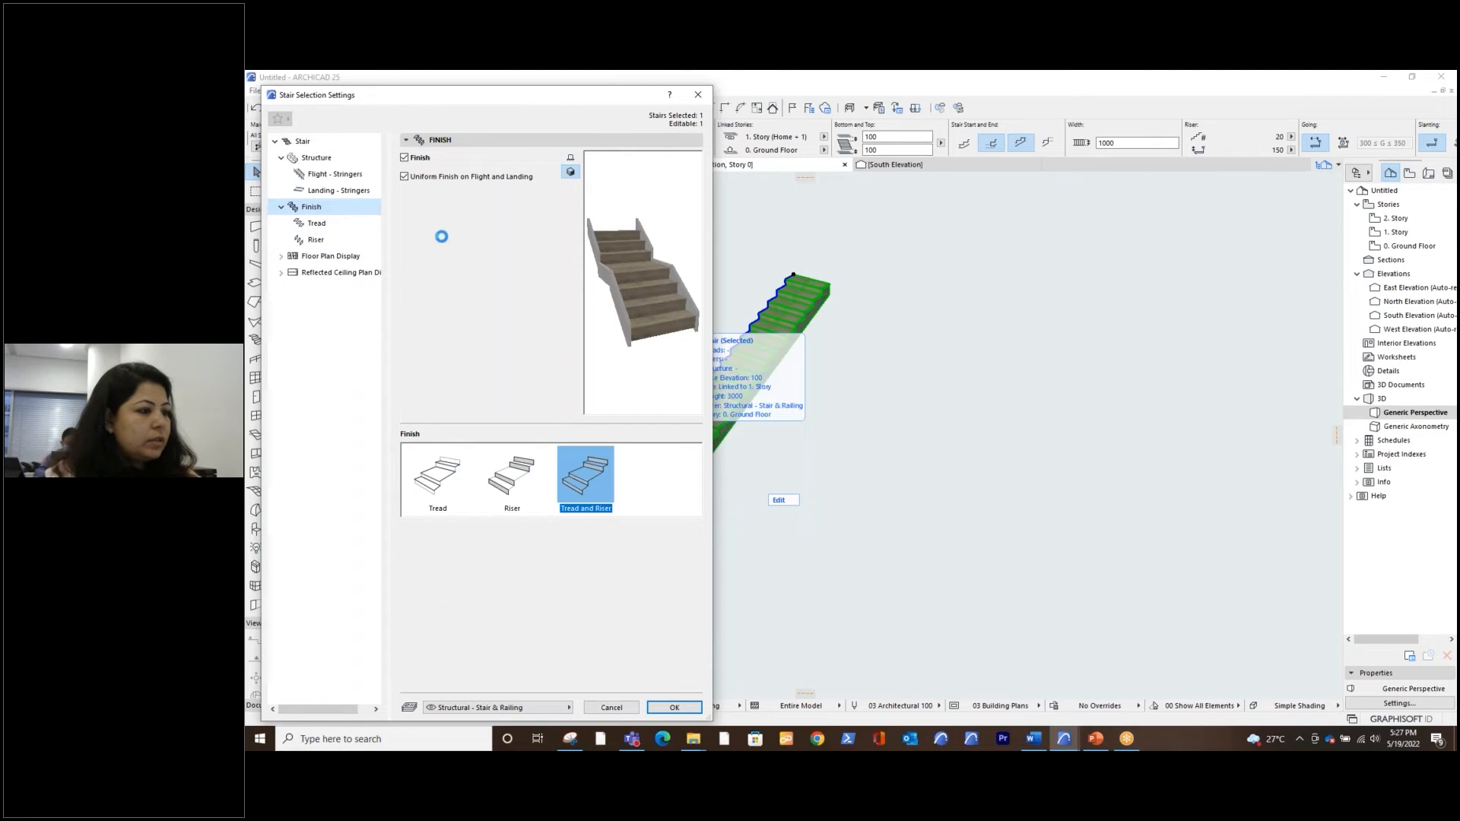
pyautogui.click(439, 491)
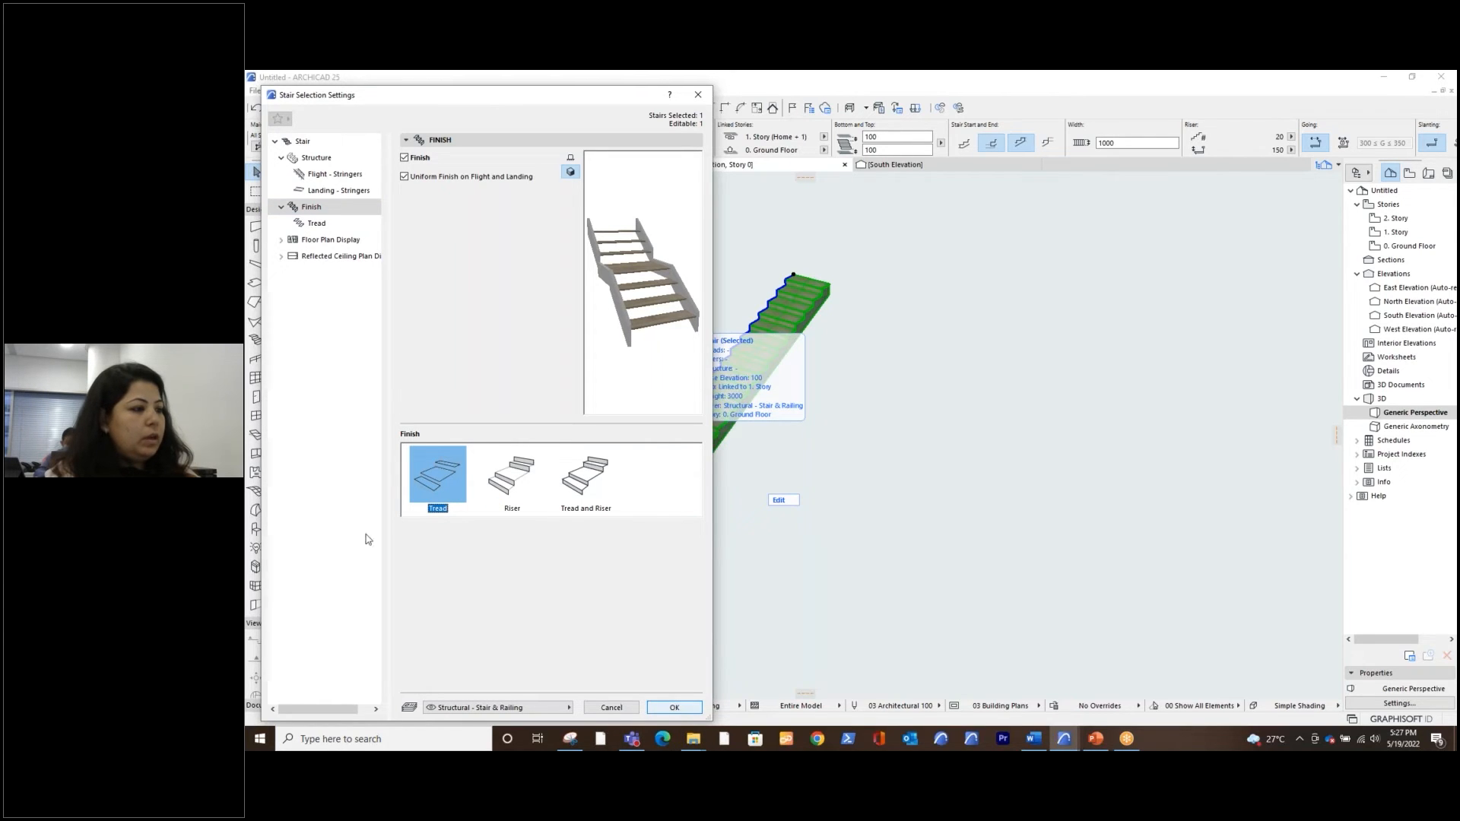
pyautogui.click(675, 707)
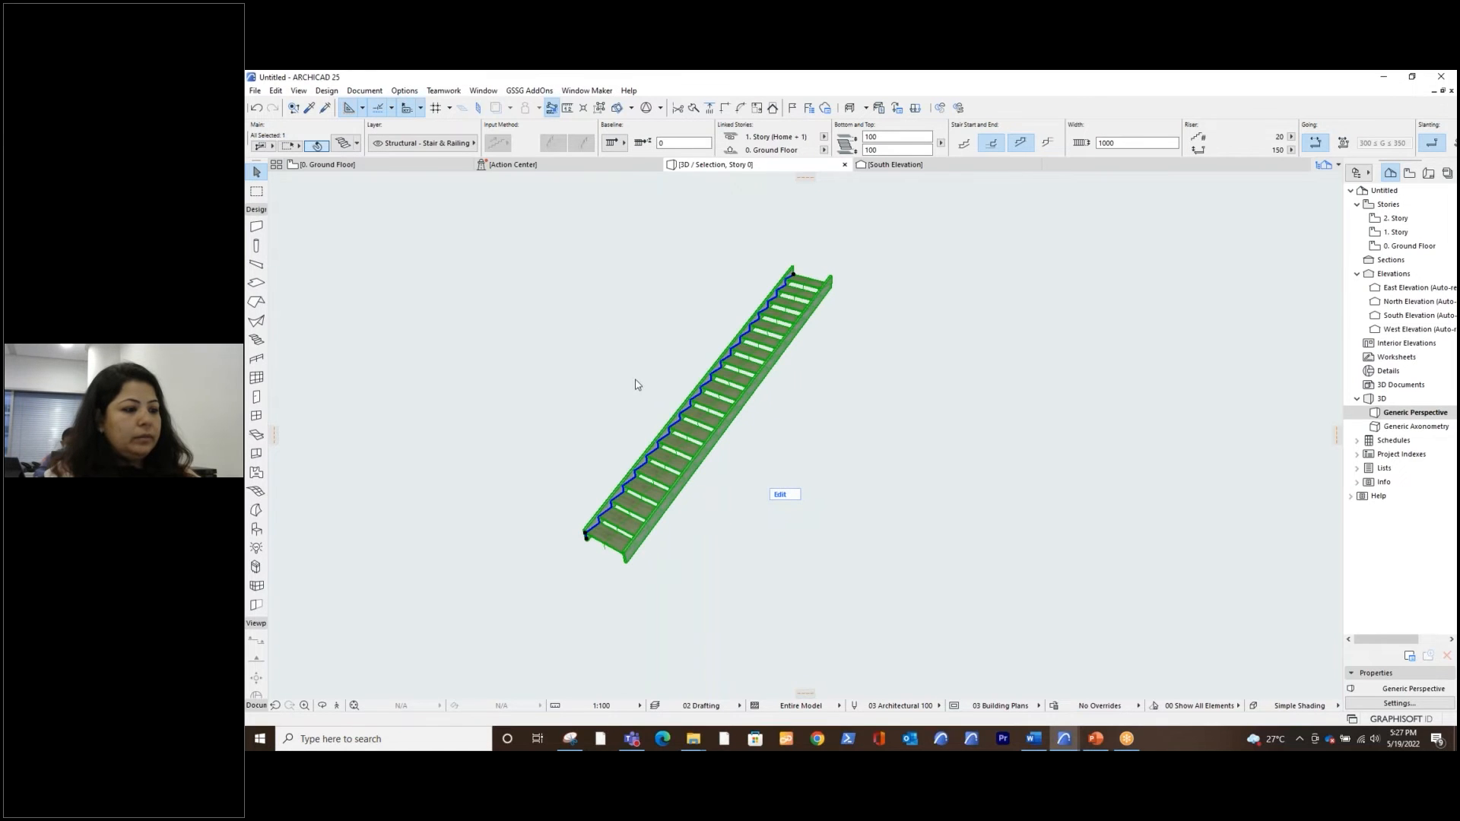
pyautogui.click(612, 590)
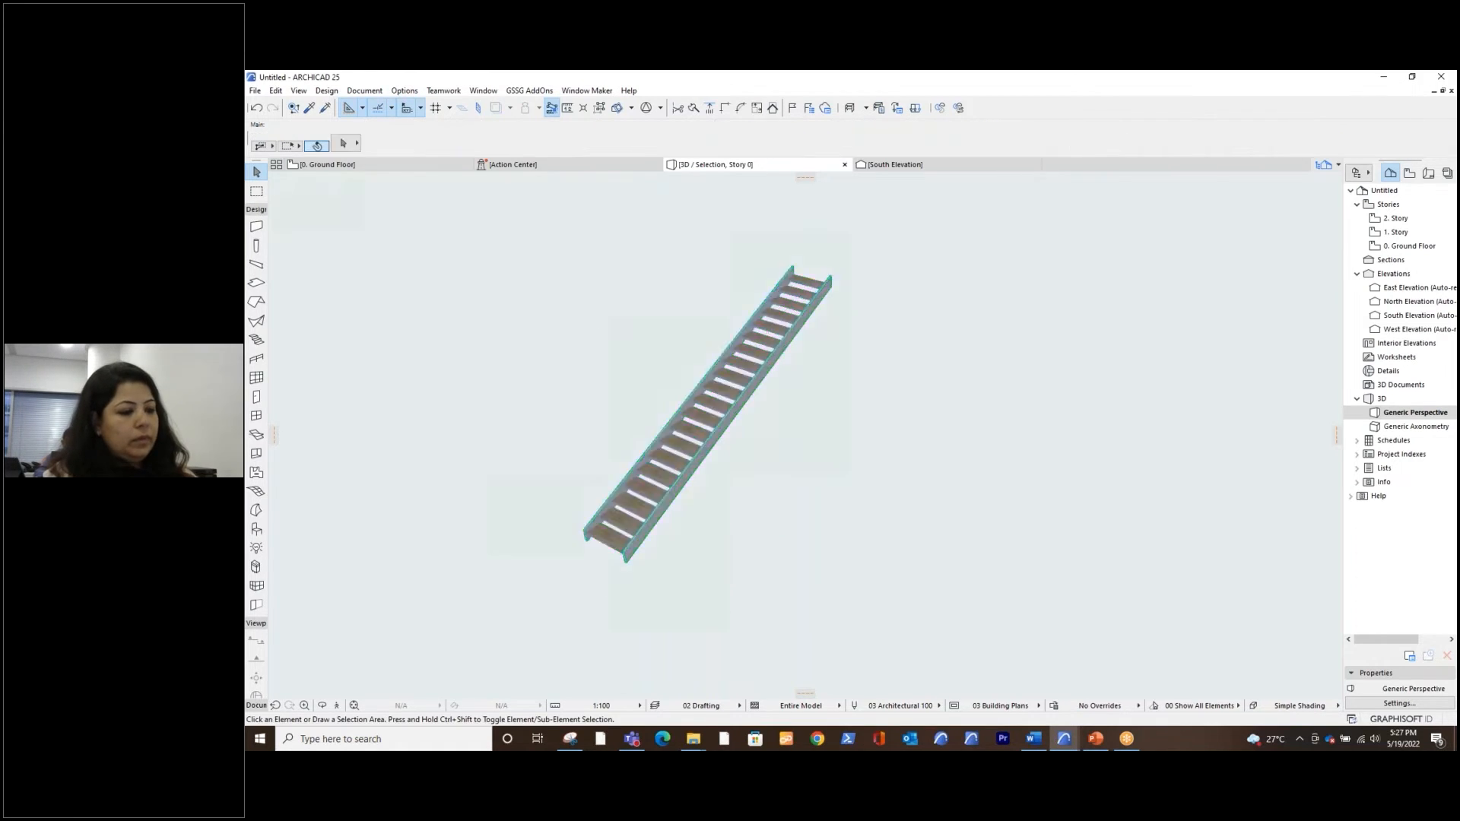
# Enter edit mode for the straight stair and convert its lowest tread to a morph
pyautogui.moveTo(637, 585); pyautogui.dragTo(857, 595)
pyautogui.scroll(5, 748, 565)
pyautogui.keyDown('shift'); pyautogui.moveTo(744, 600); pyautogui.dragTo(844, 571, button='middle'); pyautogui.keyUp('shift')
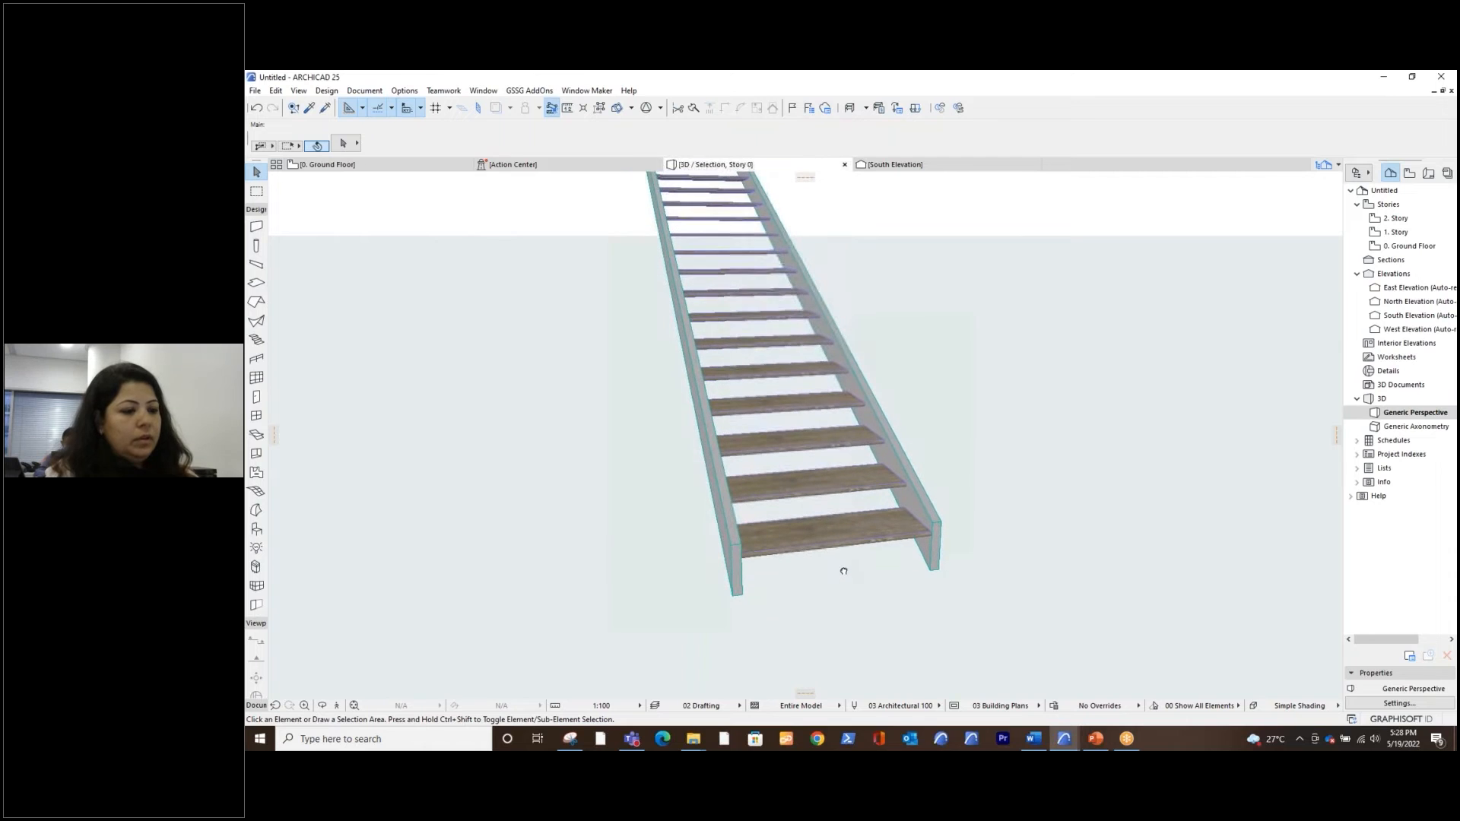
pyautogui.click(812, 546)
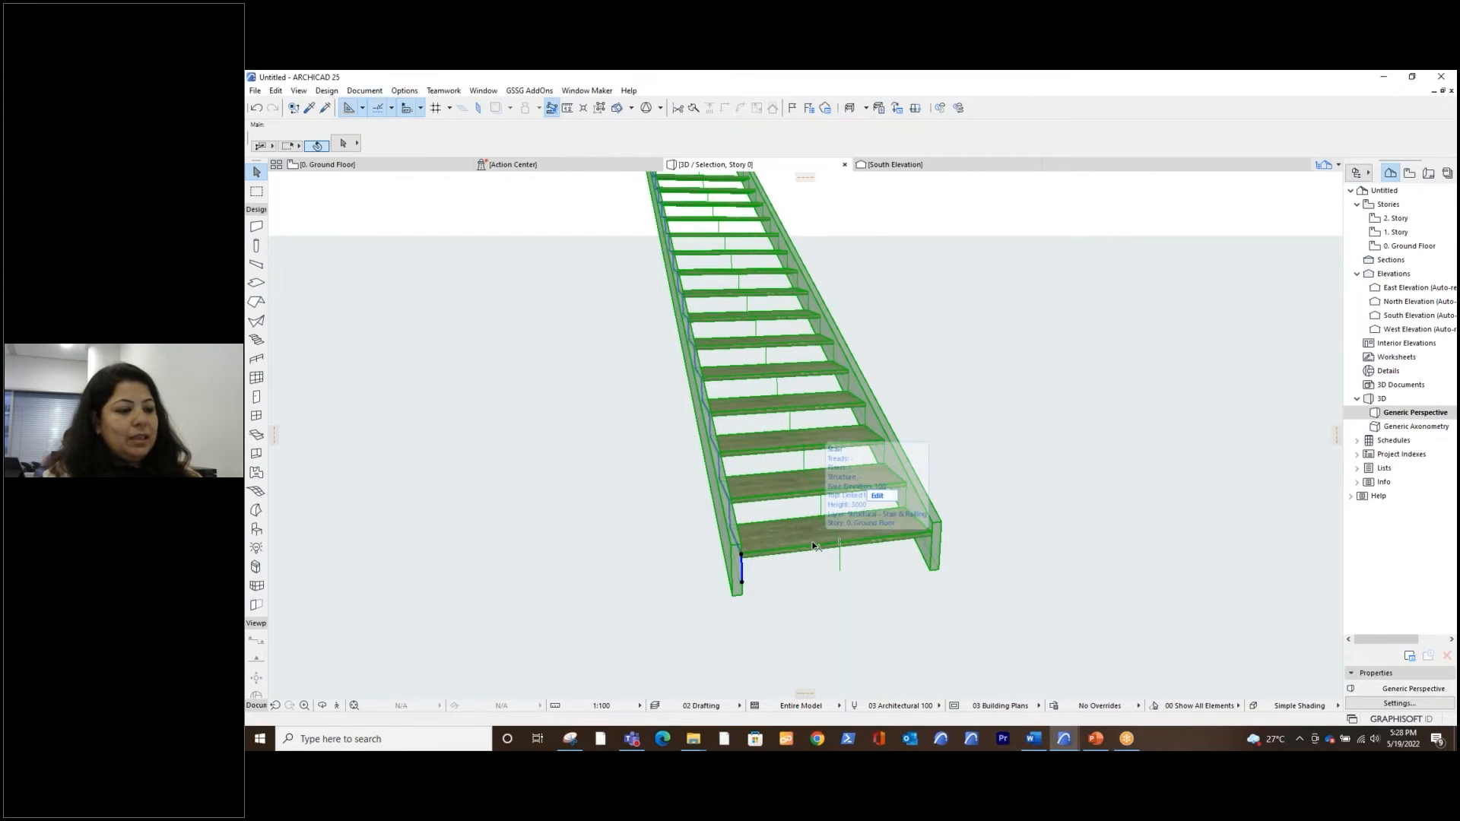
pyautogui.click(877, 497)
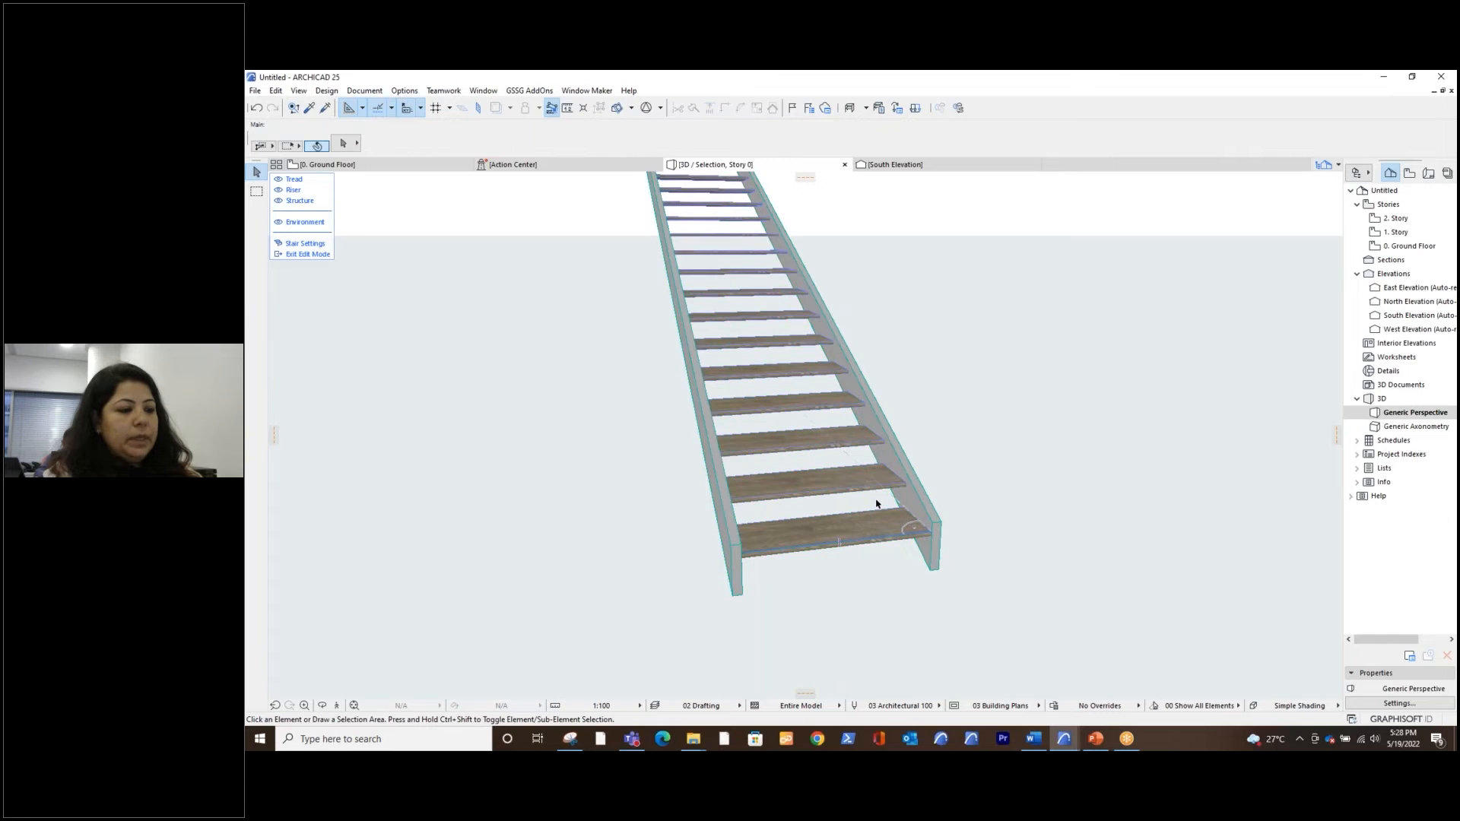
pyautogui.click(791, 535)
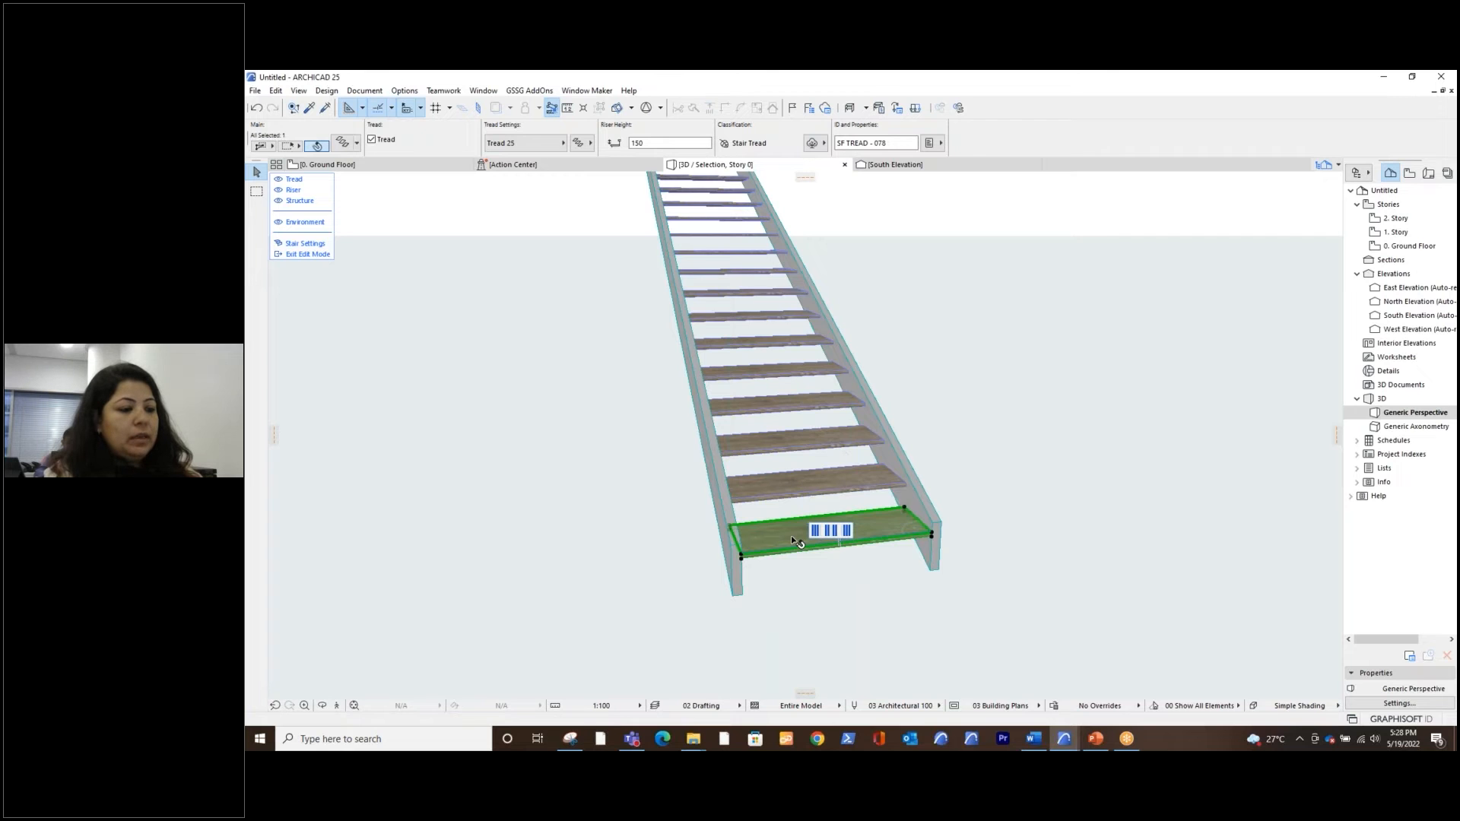
pyautogui.rightClick(791, 535)
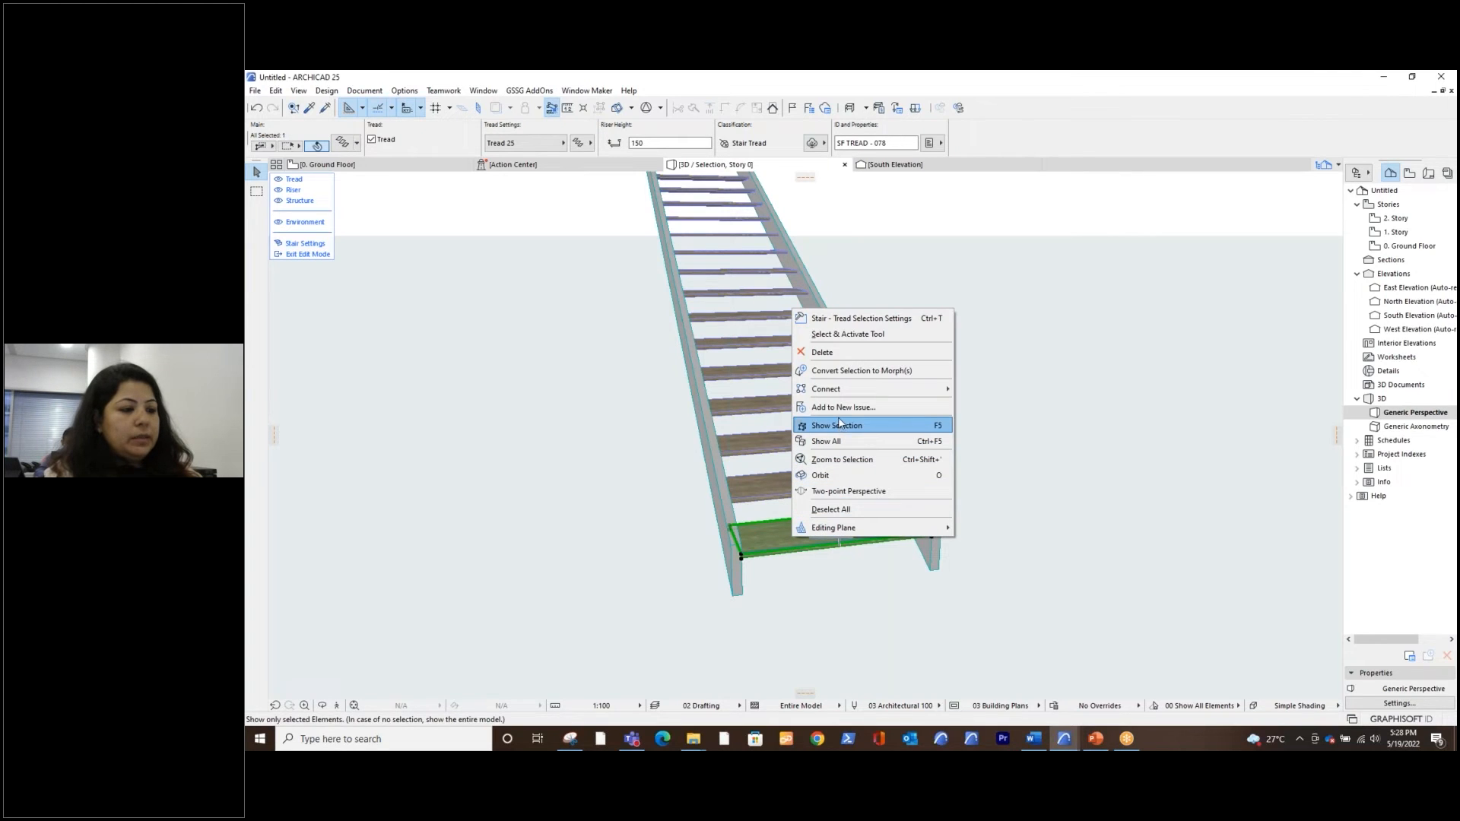
pyautogui.click(843, 378)
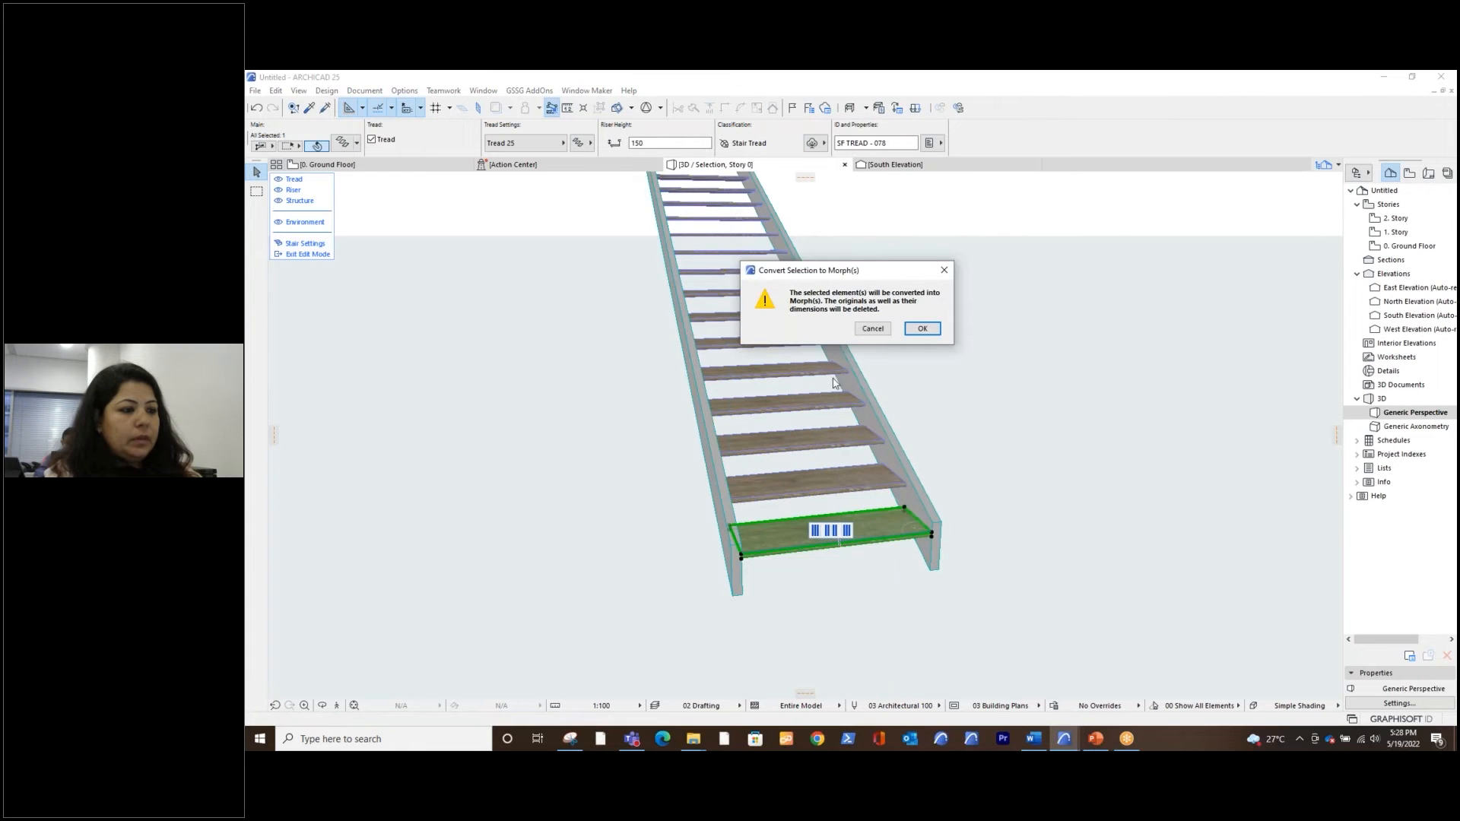
pyautogui.click(919, 328)
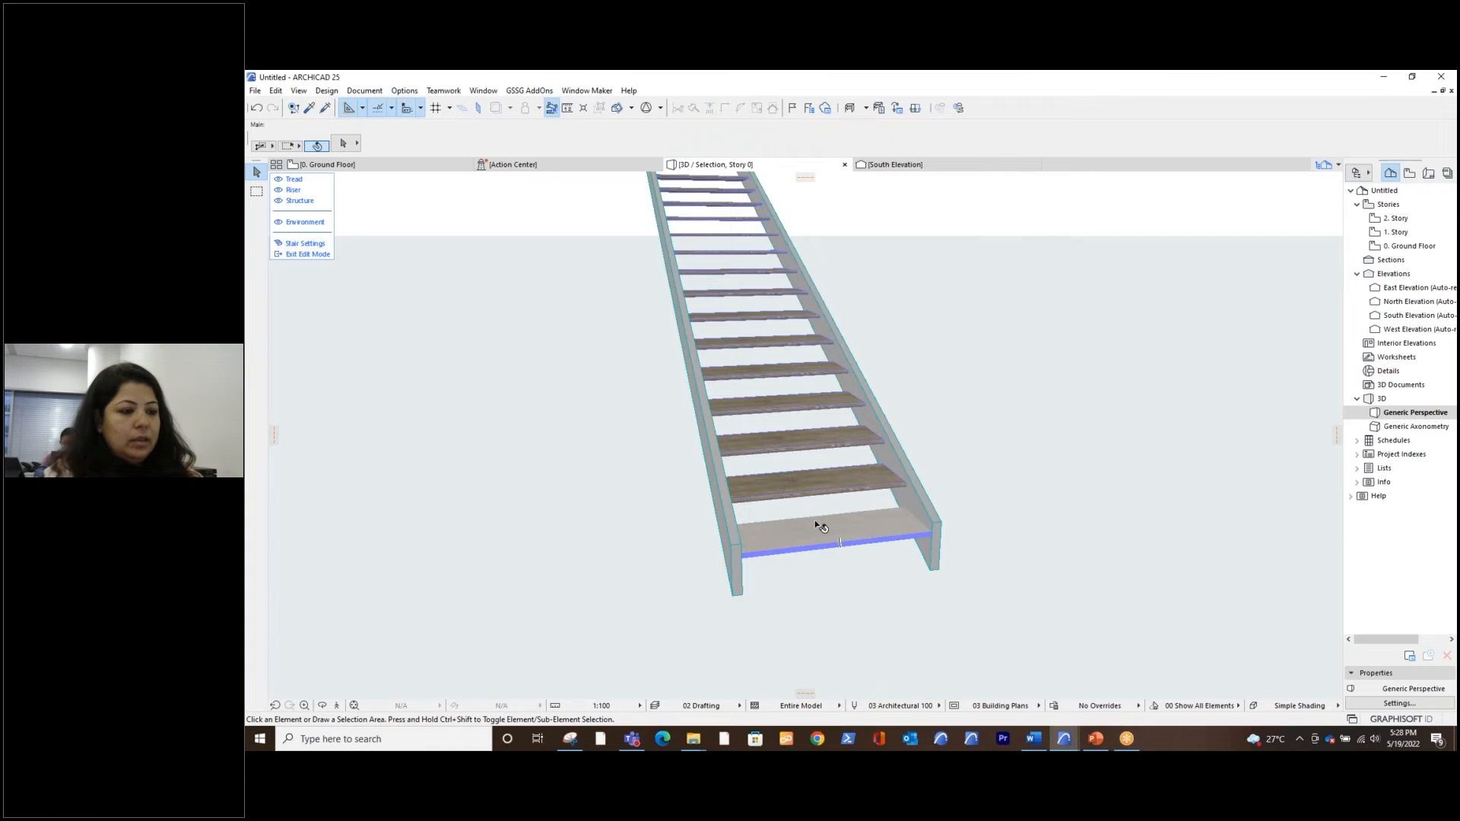
# Try to show only the converted lowest tread while in stair edit mode, and bring the whole model back into the 3D view
pyautogui.click(839, 542)
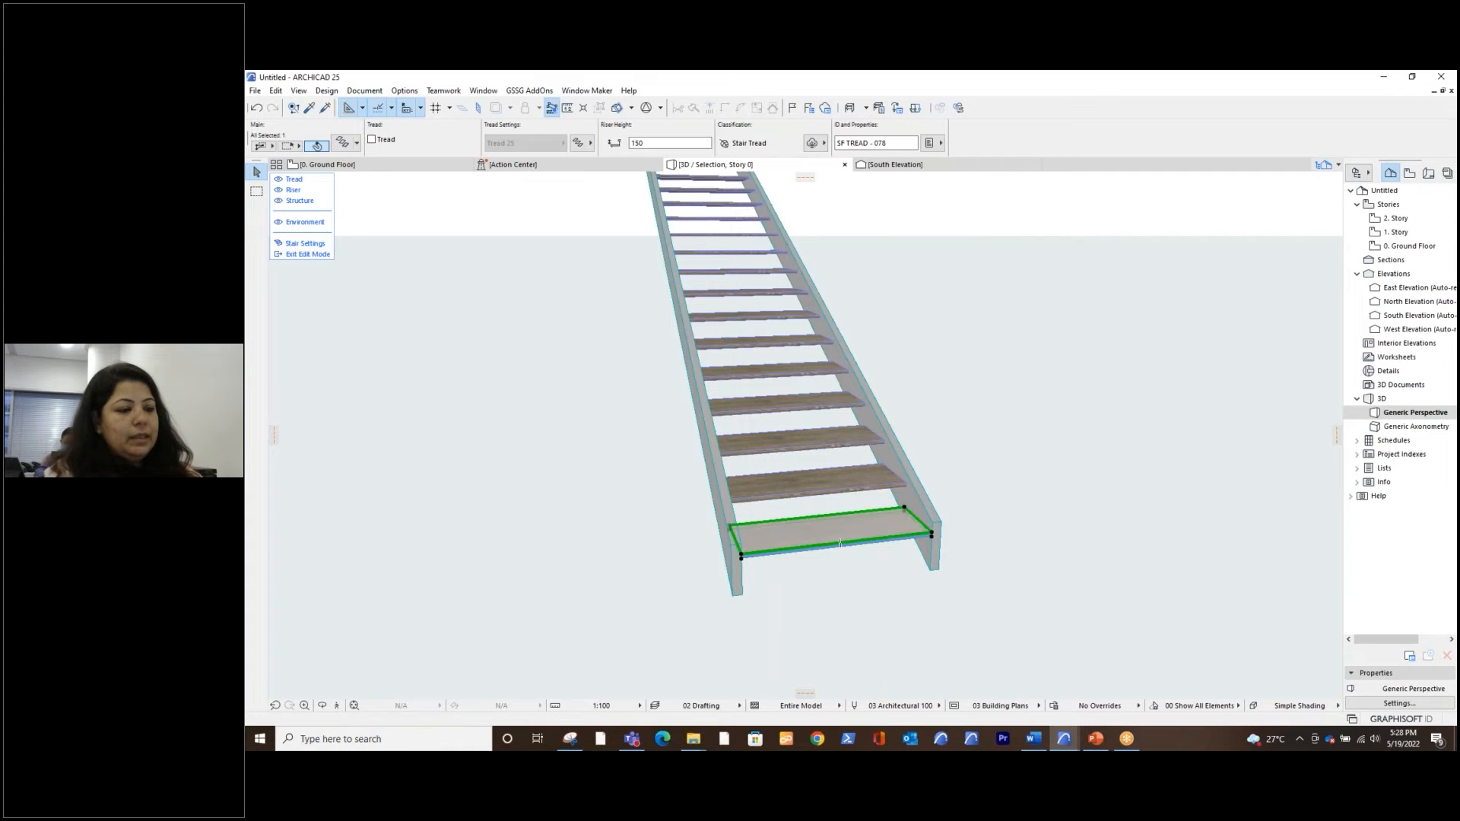
pyautogui.rightClick(816, 538)
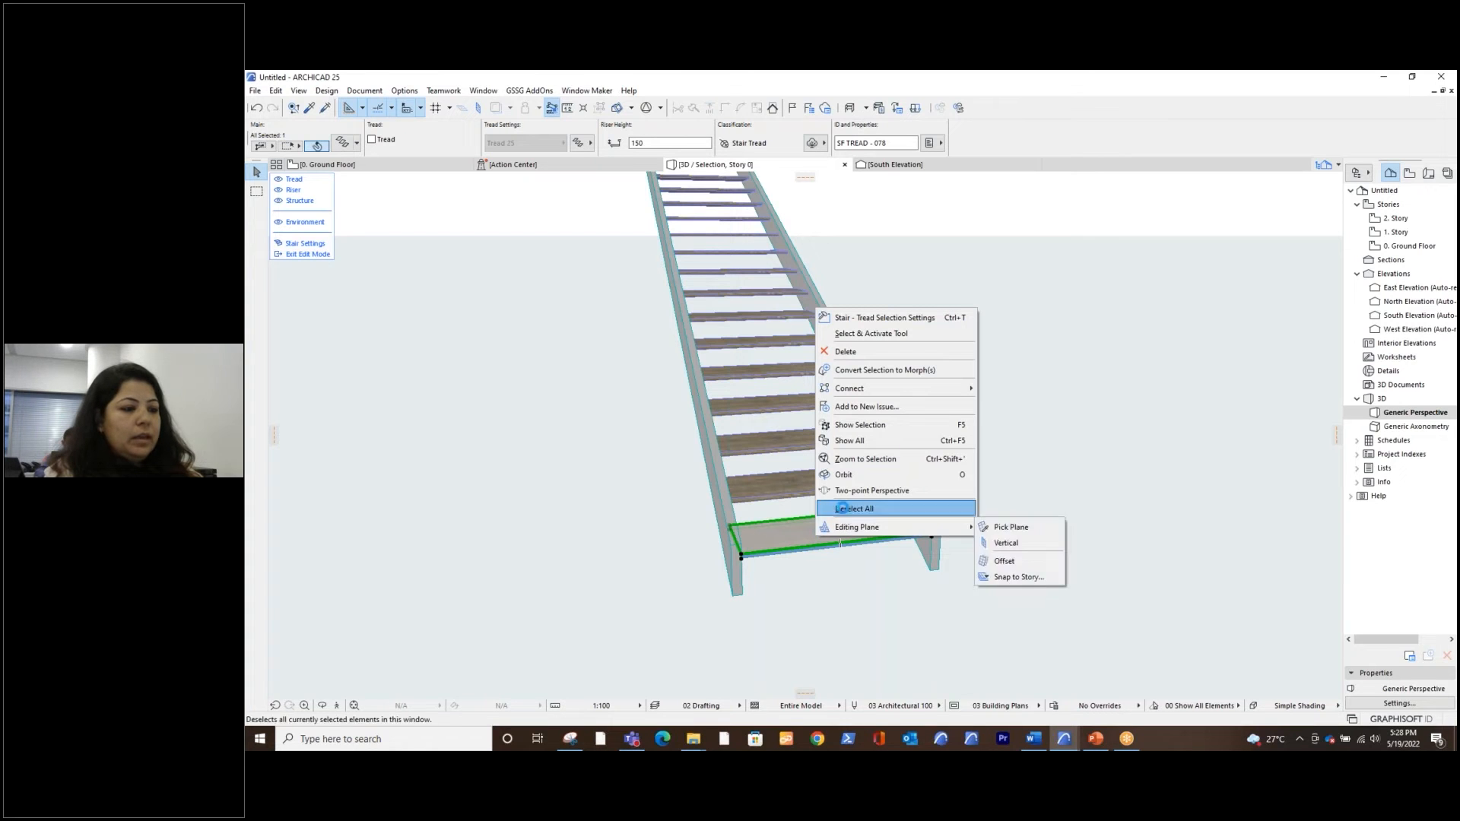
pyautogui.click(857, 427)
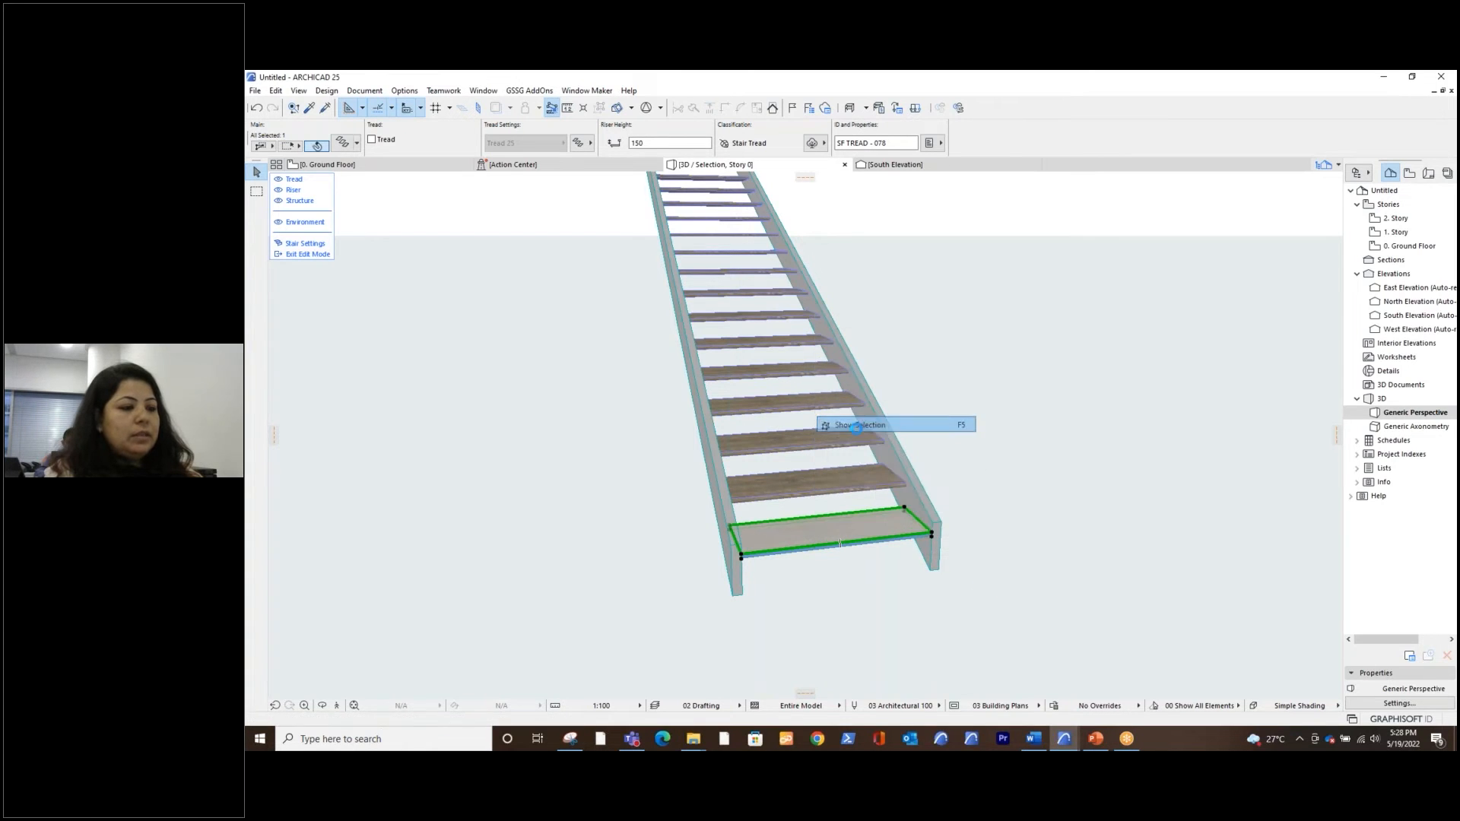
pyautogui.click(964, 442)
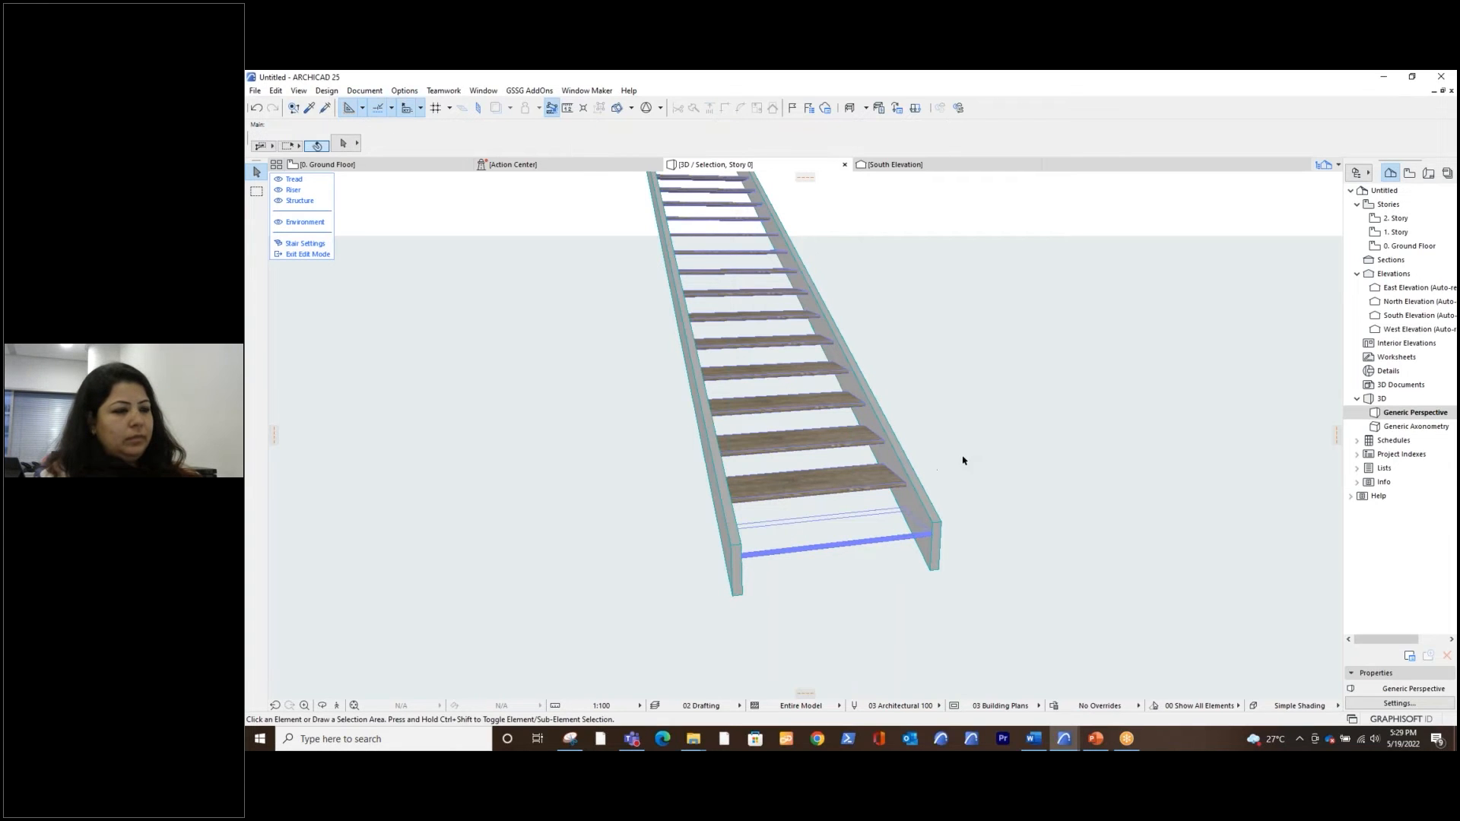
pyautogui.rightClick(968, 446)
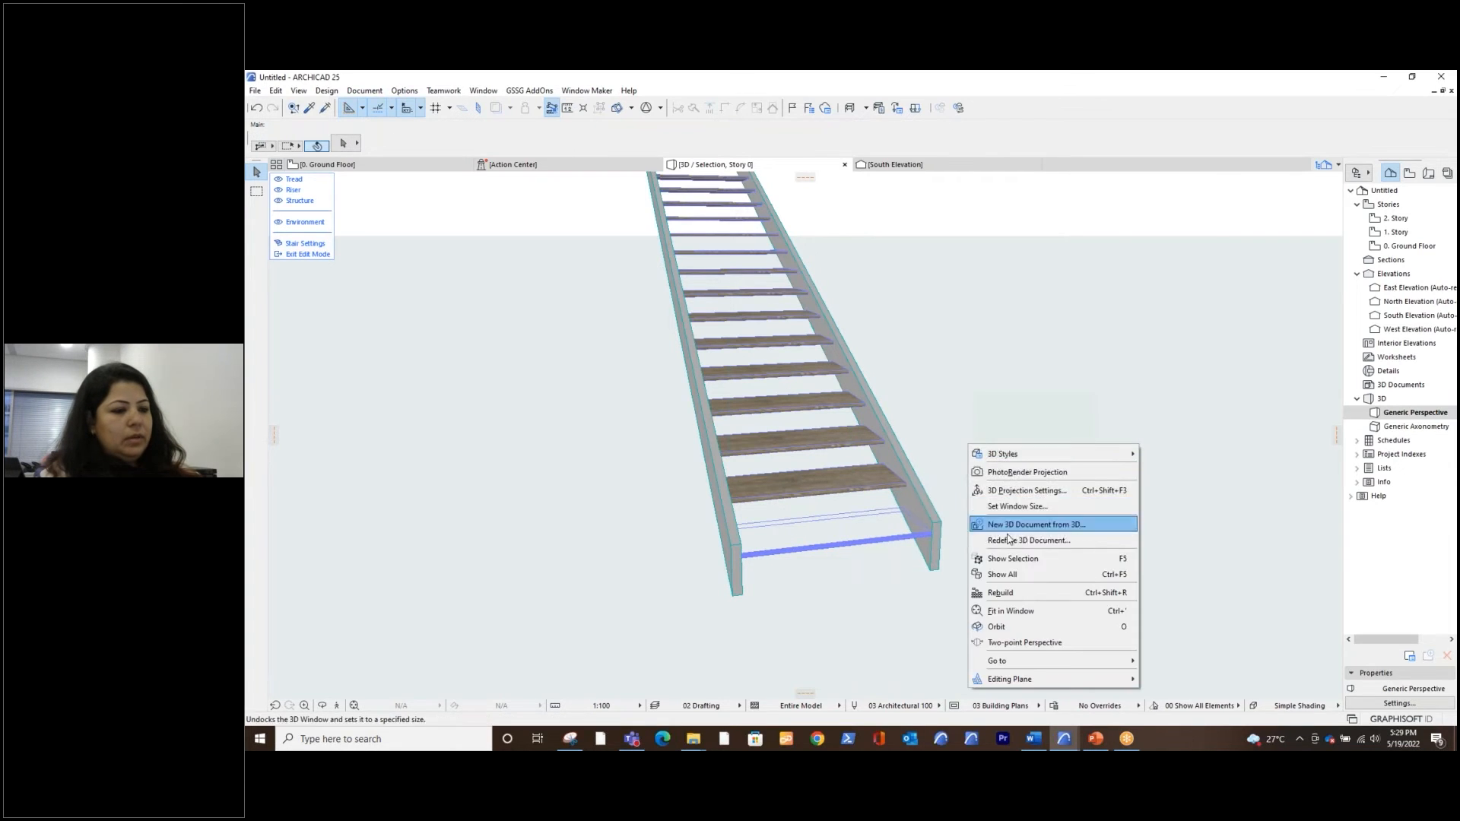
pyautogui.click(1011, 572)
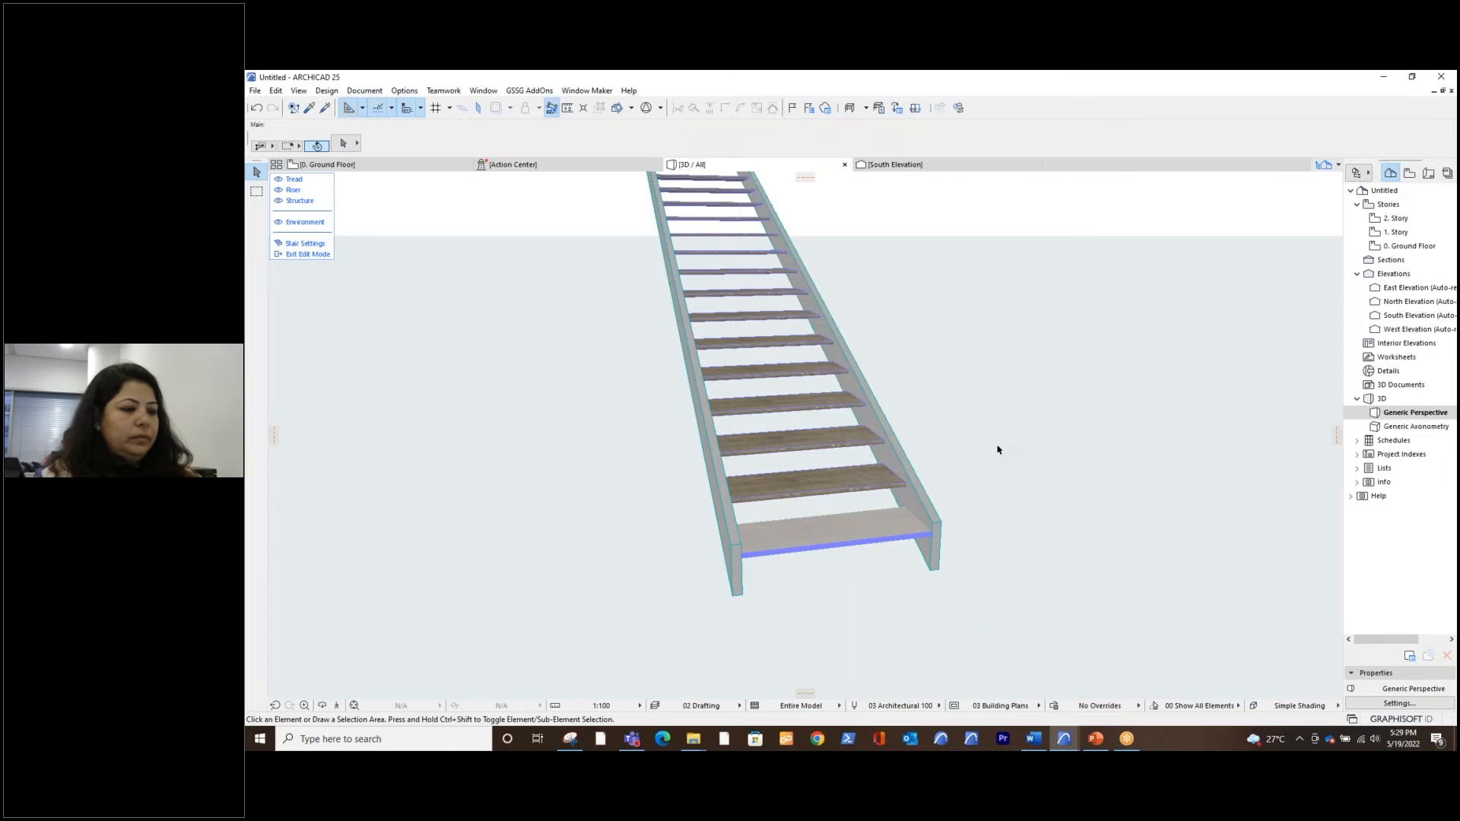
pyautogui.moveTo(997, 449); pyautogui.dragTo(981, 488, button='middle')
pyautogui.scroll(-2, 935, 495)
pyautogui.scroll(3, 931, 498)
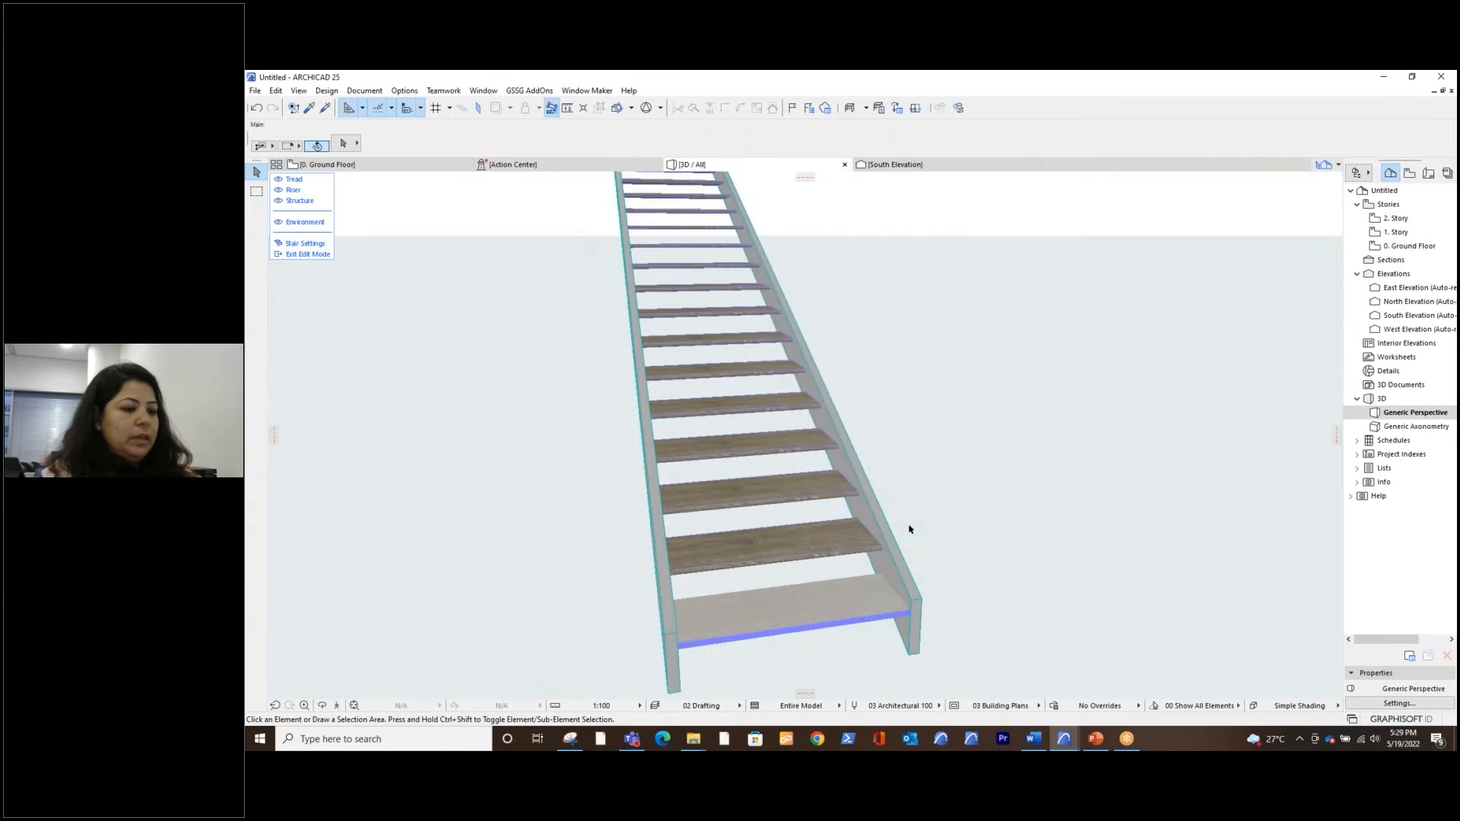
# Exit stair edit mode, select the lowest tread's morph and show only that morph in 3D
pyautogui.click(304, 254)
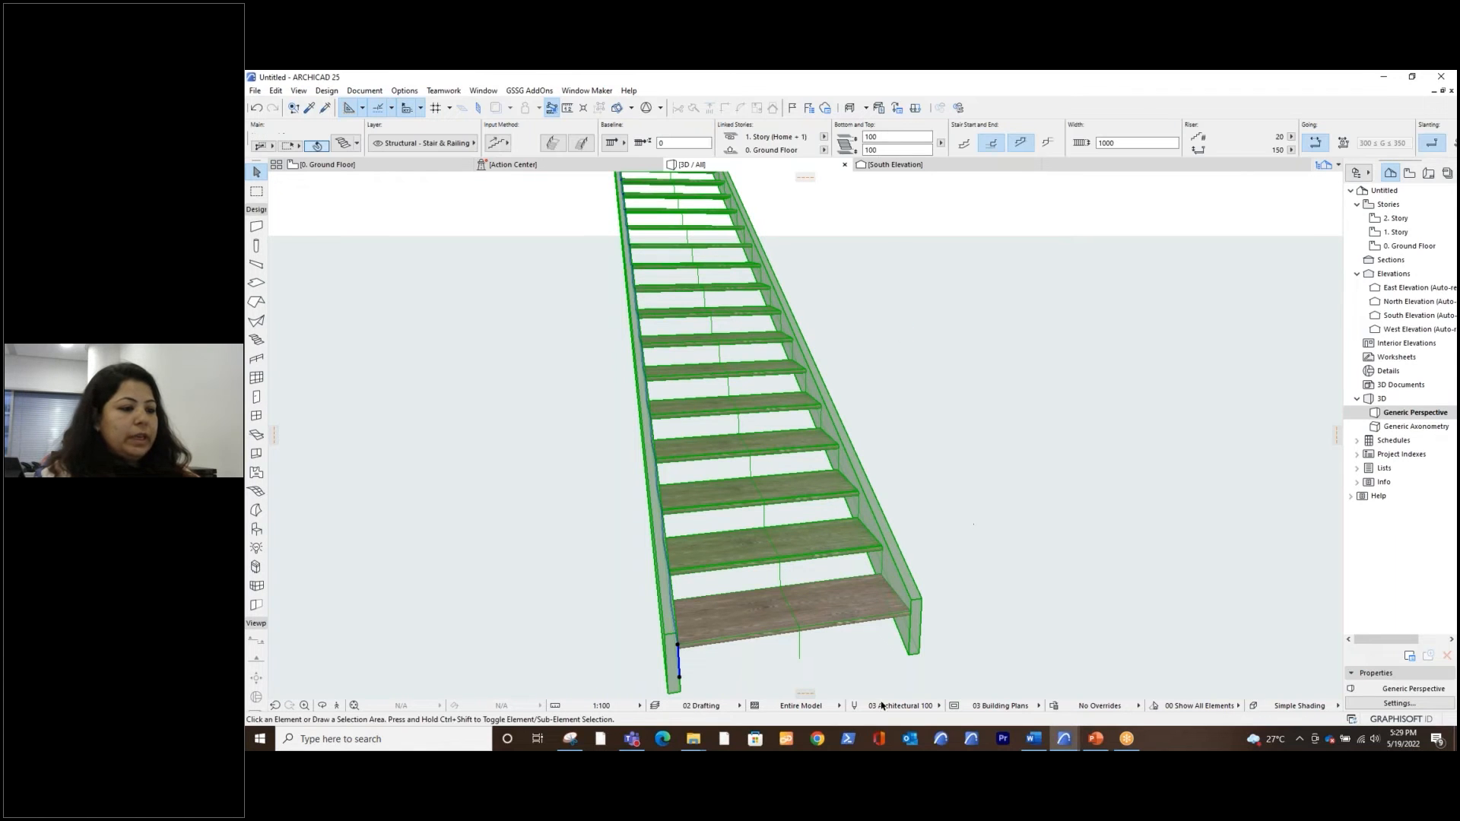
pyautogui.press('Escape')
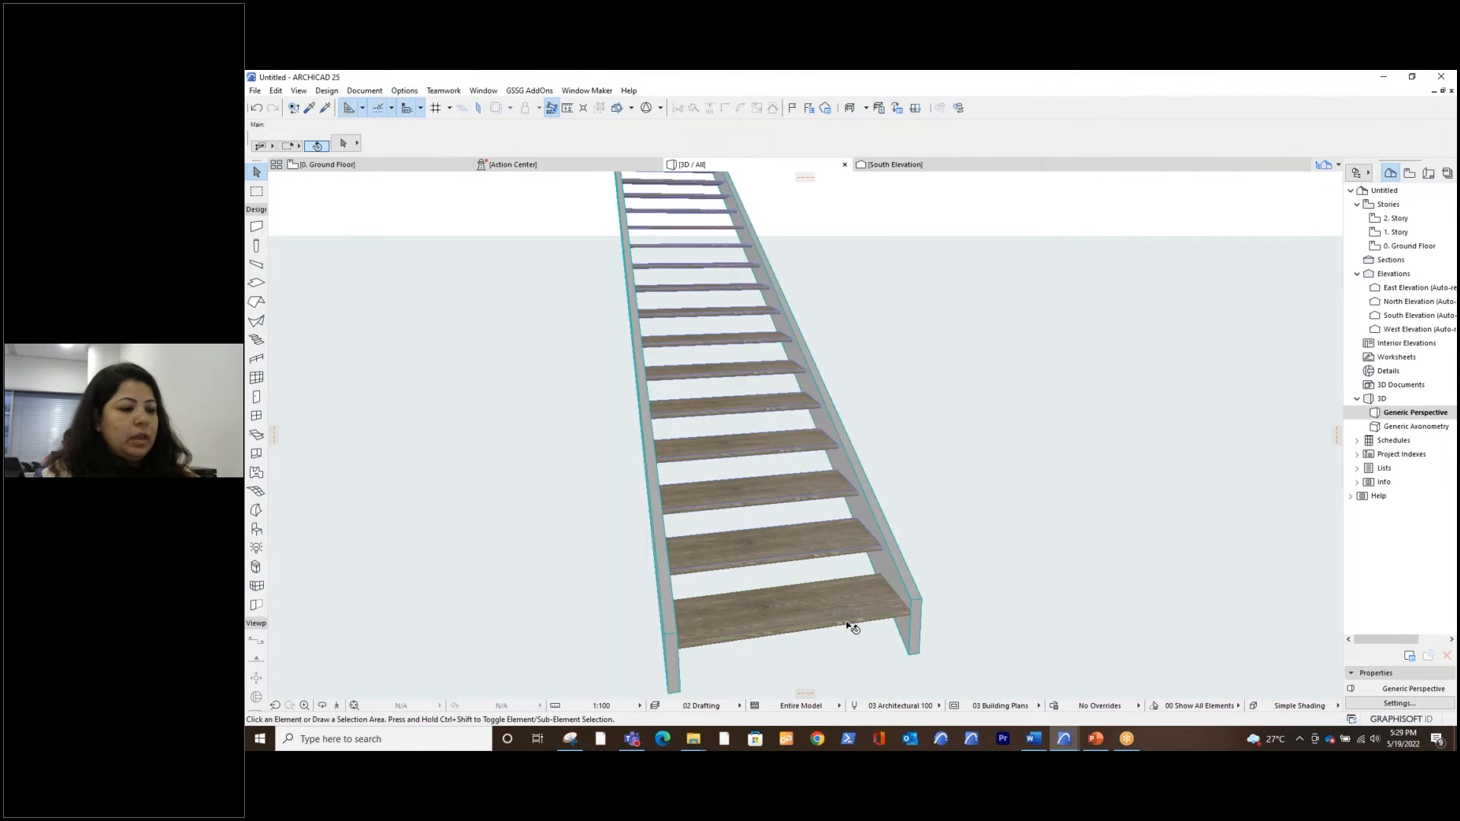
pyautogui.click(798, 625)
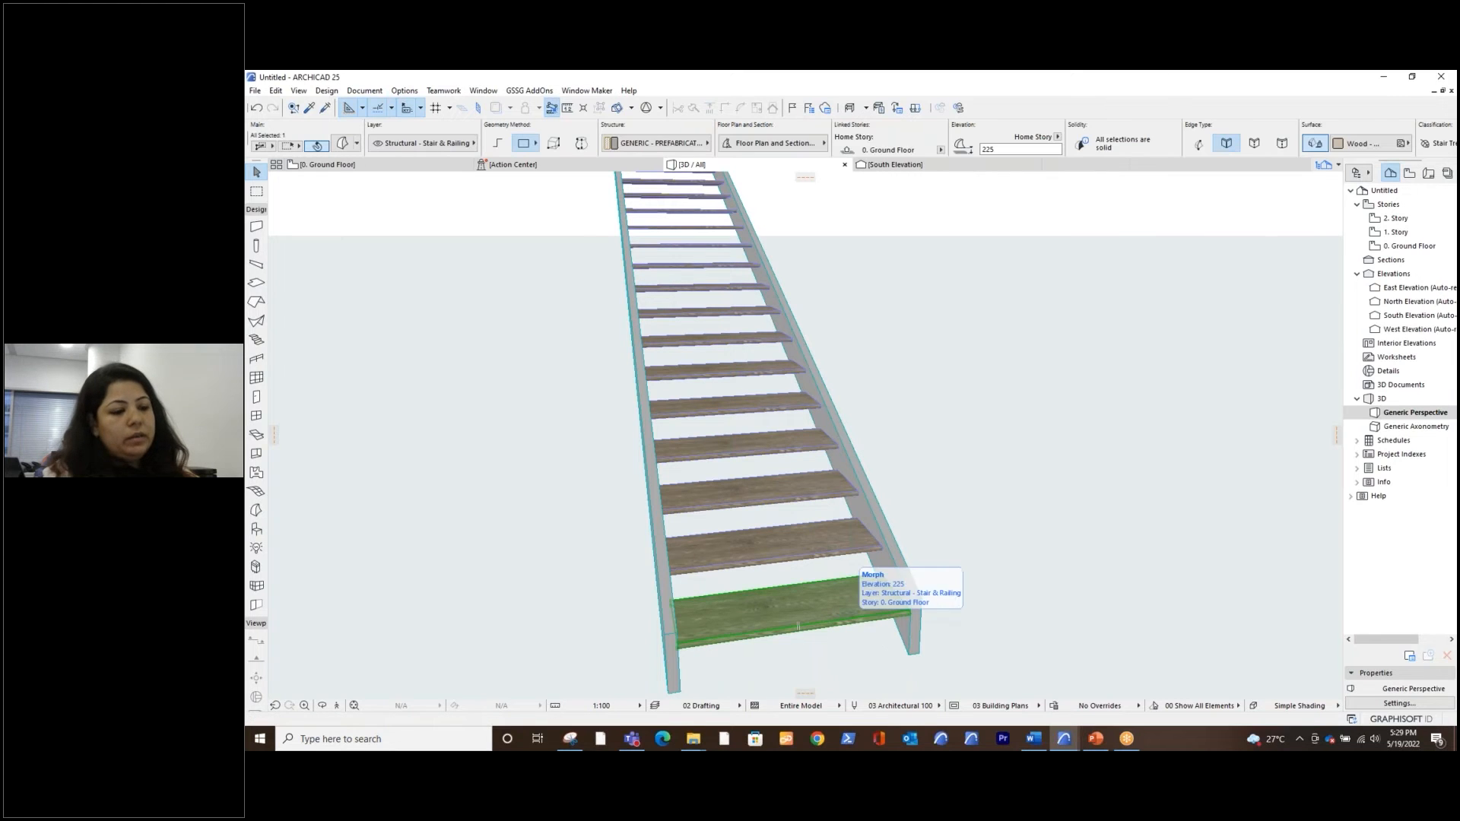
pyautogui.rightClick(834, 614)
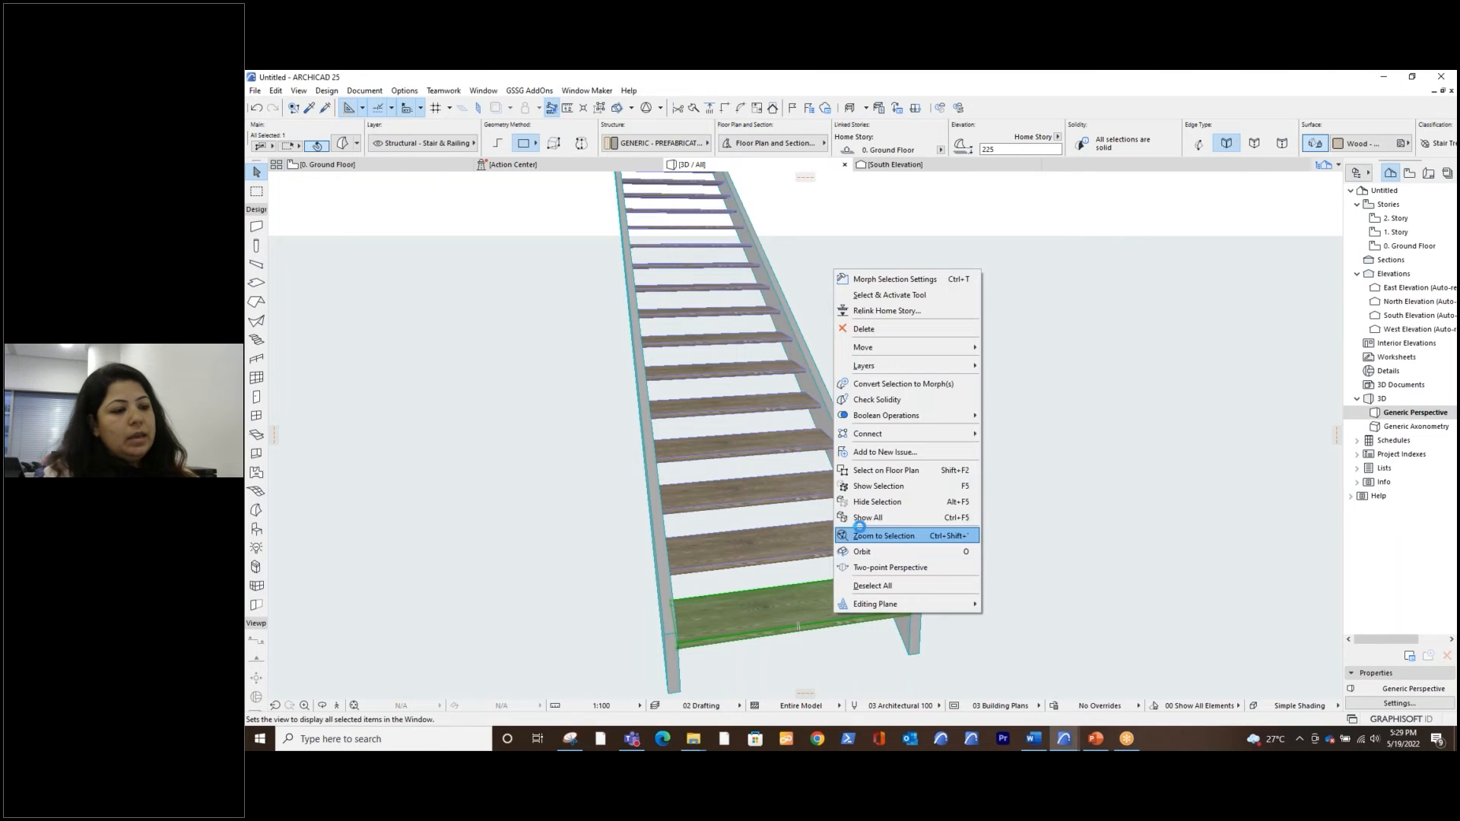
pyautogui.click(889, 488)
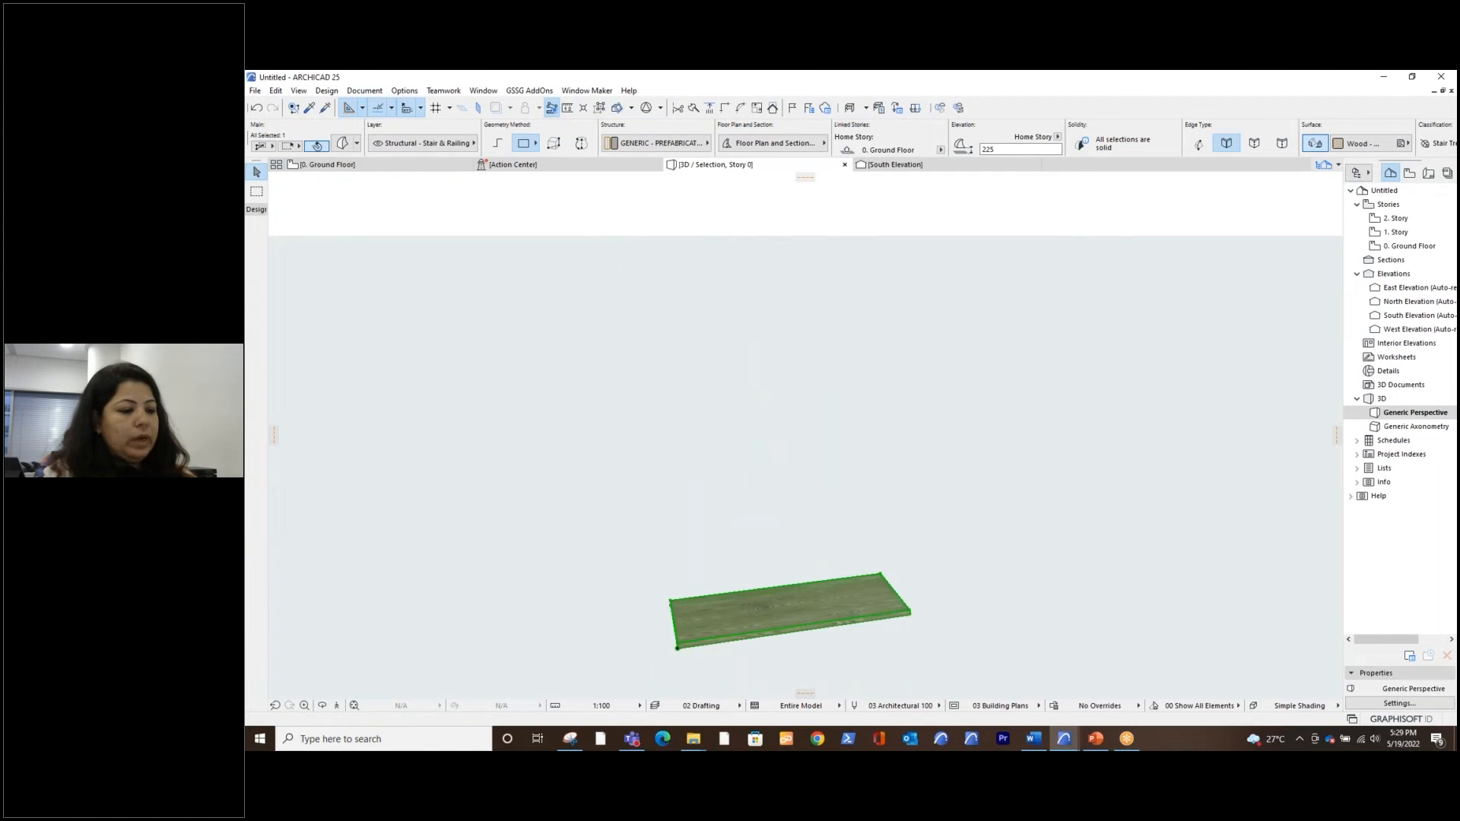
# Offset all edges of the tread morph's top face inward by about 27 mm to give it sloped edges
pyautogui.moveTo(861, 550); pyautogui.dragTo(855, 482, button='middle')
pyautogui.scroll(4, 783, 577)
pyautogui.moveTo(783, 577)
pyautogui.keyDown('shift'); pyautogui.mouseDown(button='middle')
pyautogui.moveTo(860, 577)
pyautogui.moveTo(788, 573)
pyautogui.moveTo(798, 559)
pyautogui.mouseUp(button='middle'); pyautogui.keyUp('shift')
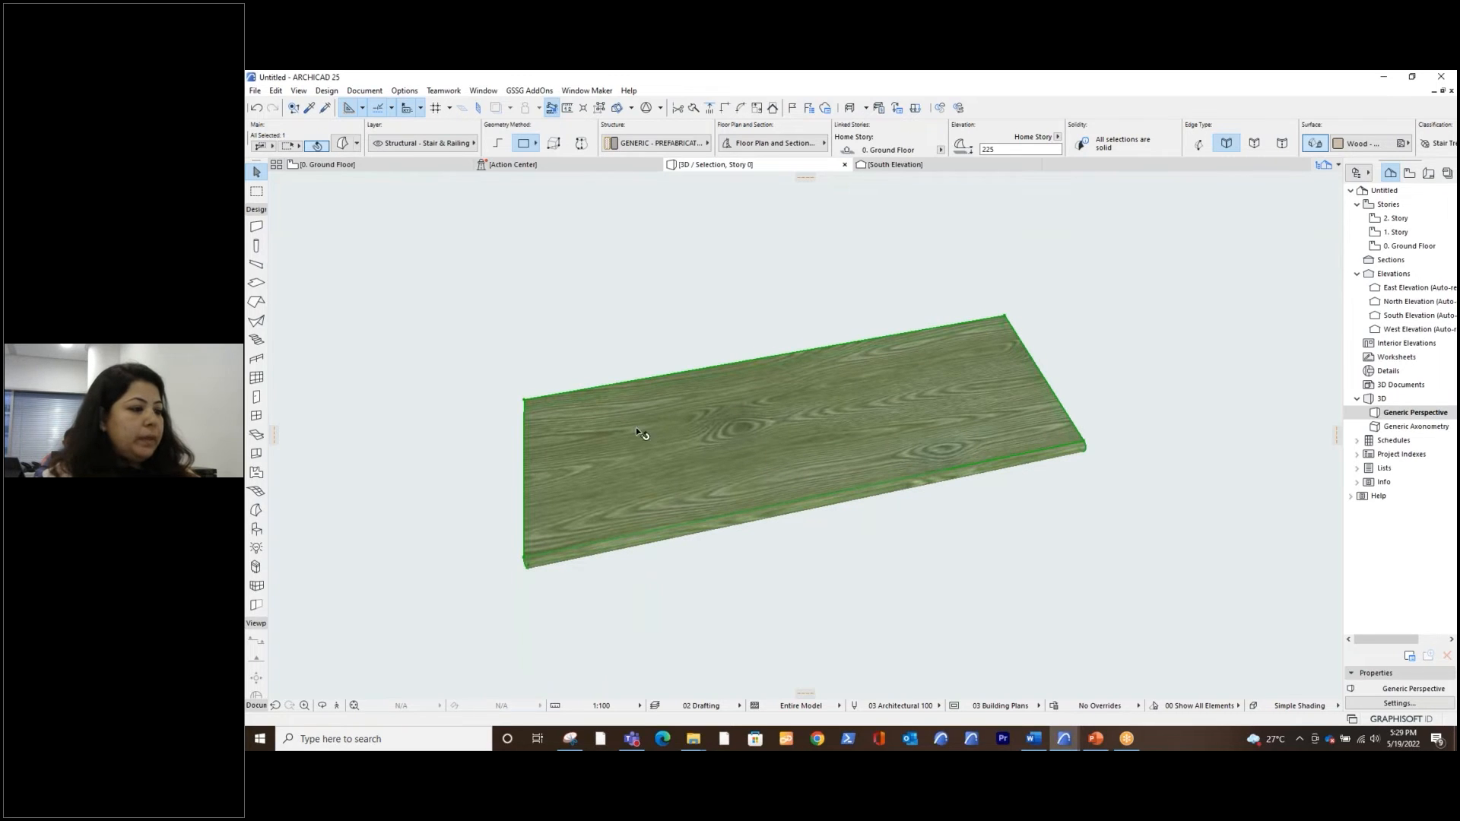
pyautogui.keyDown('shift'); pyautogui.moveTo(654, 499); pyautogui.dragTo(747, 455, button='middle'); pyautogui.keyUp('shift')
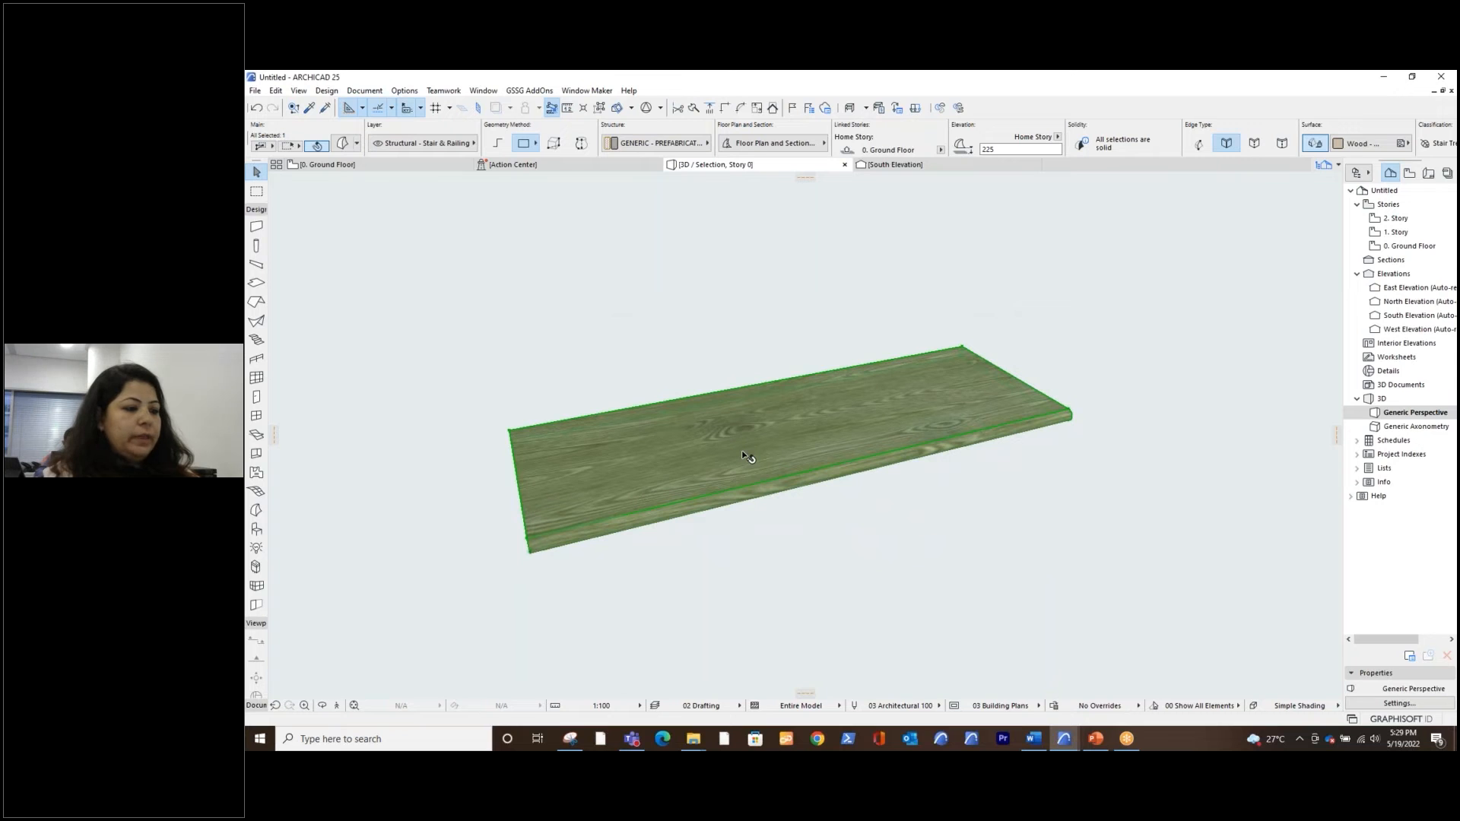
pyautogui.click(742, 450)
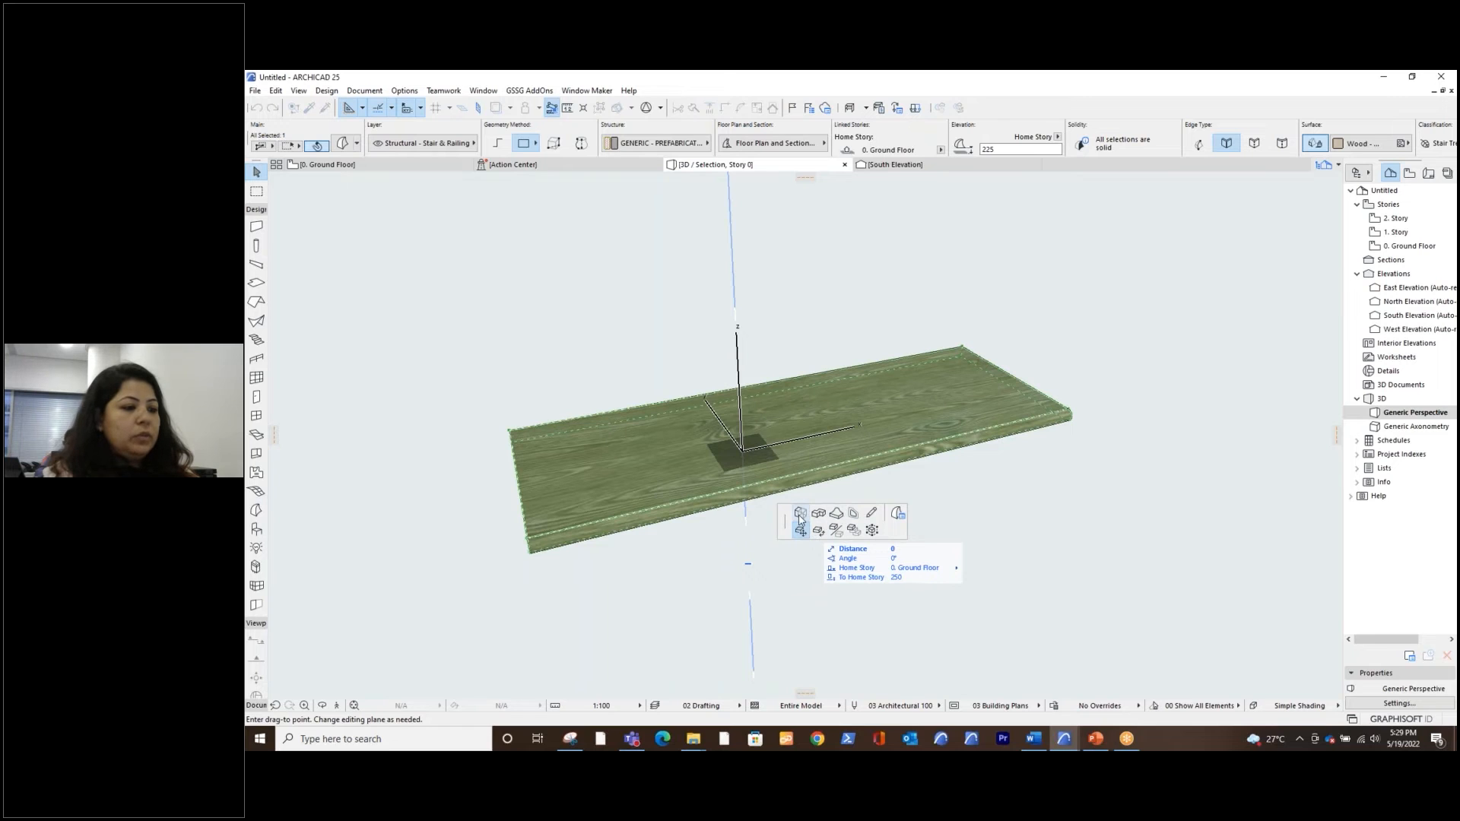
pyautogui.click(854, 515)
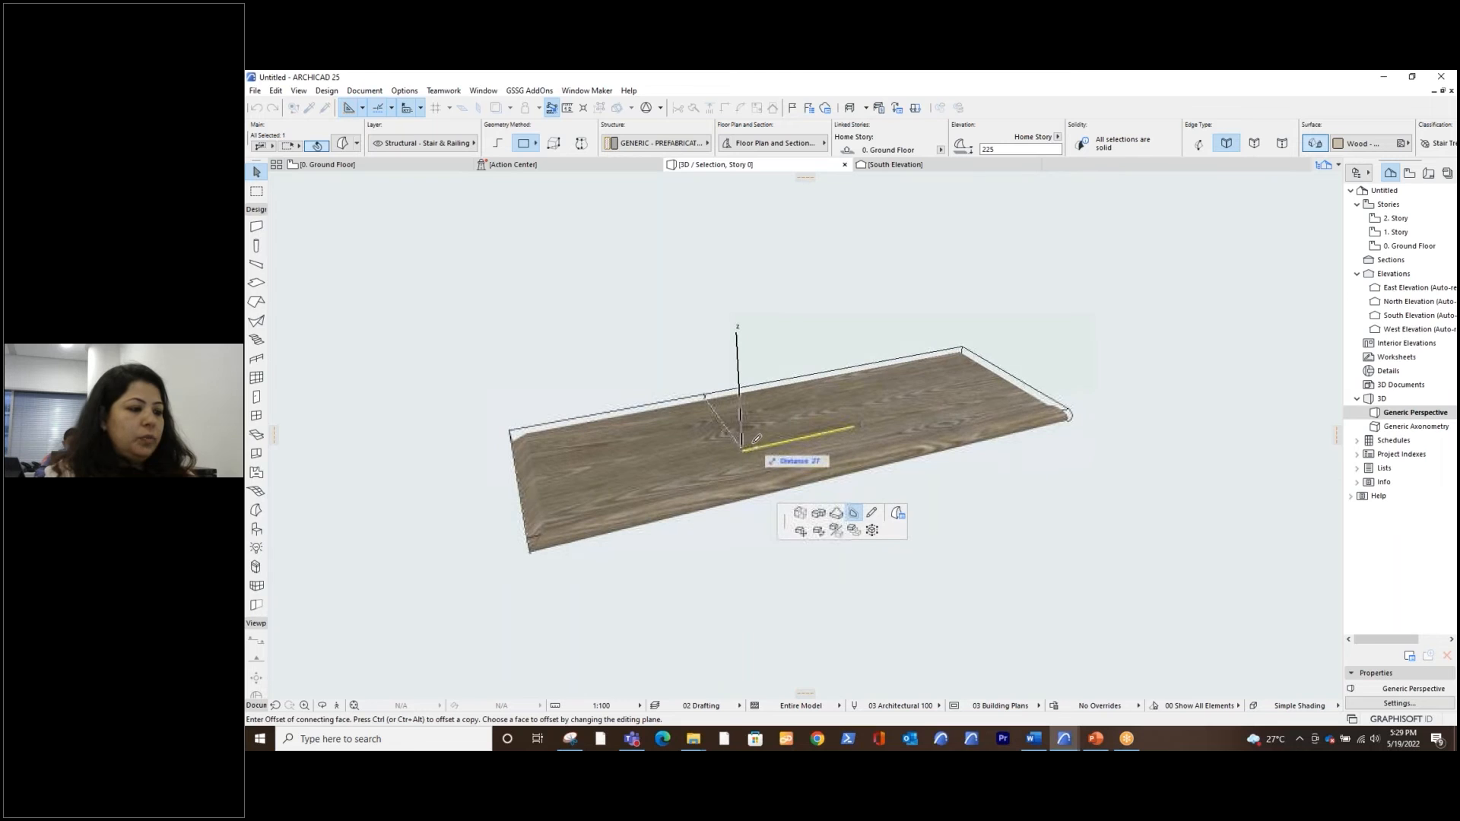
pyautogui.click(758, 436)
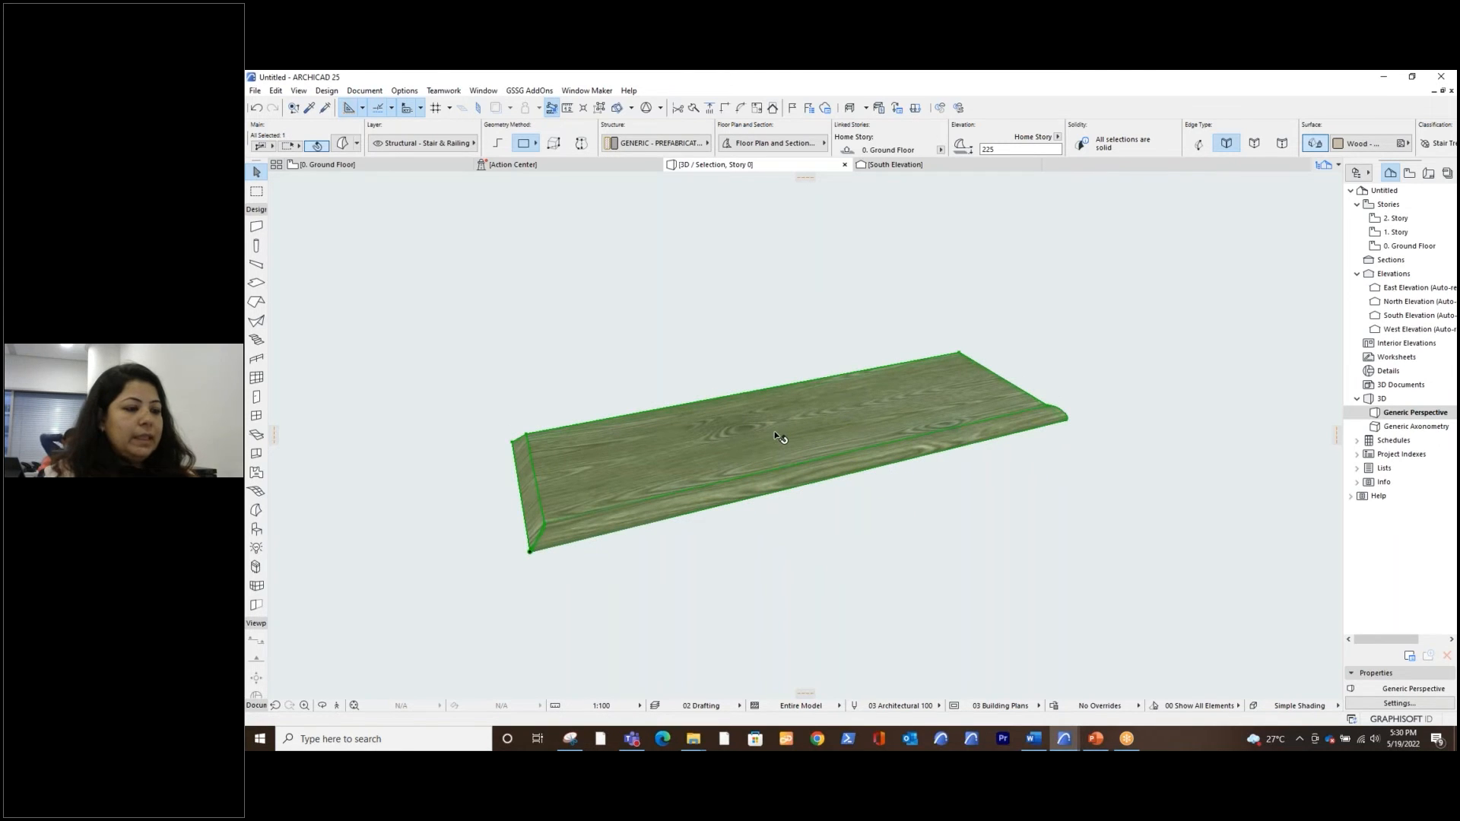
# Push or pull the tread morph's inset top face vertically to change its thickness
pyautogui.click(781, 436)
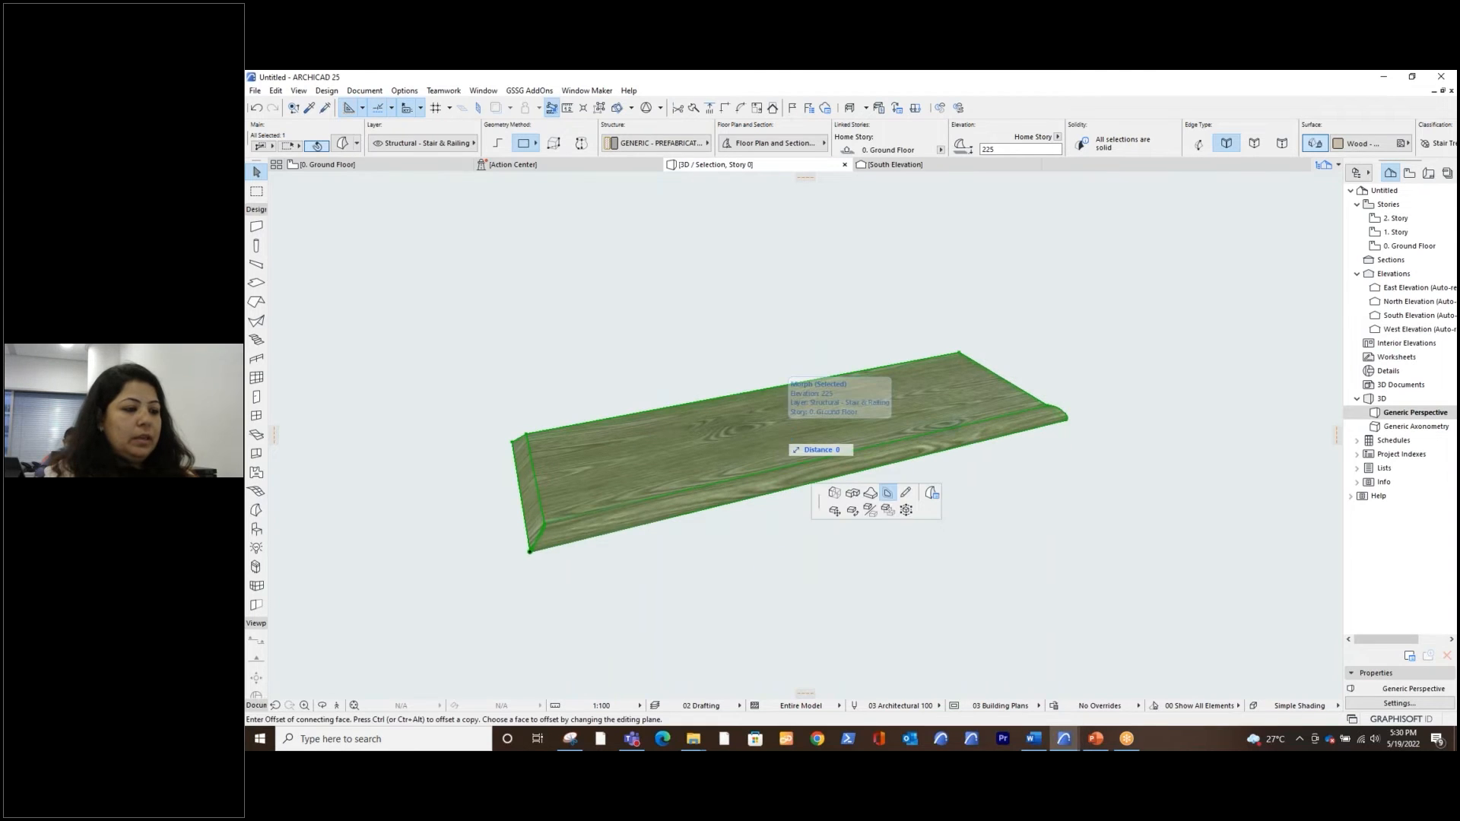
pyautogui.click(834, 494)
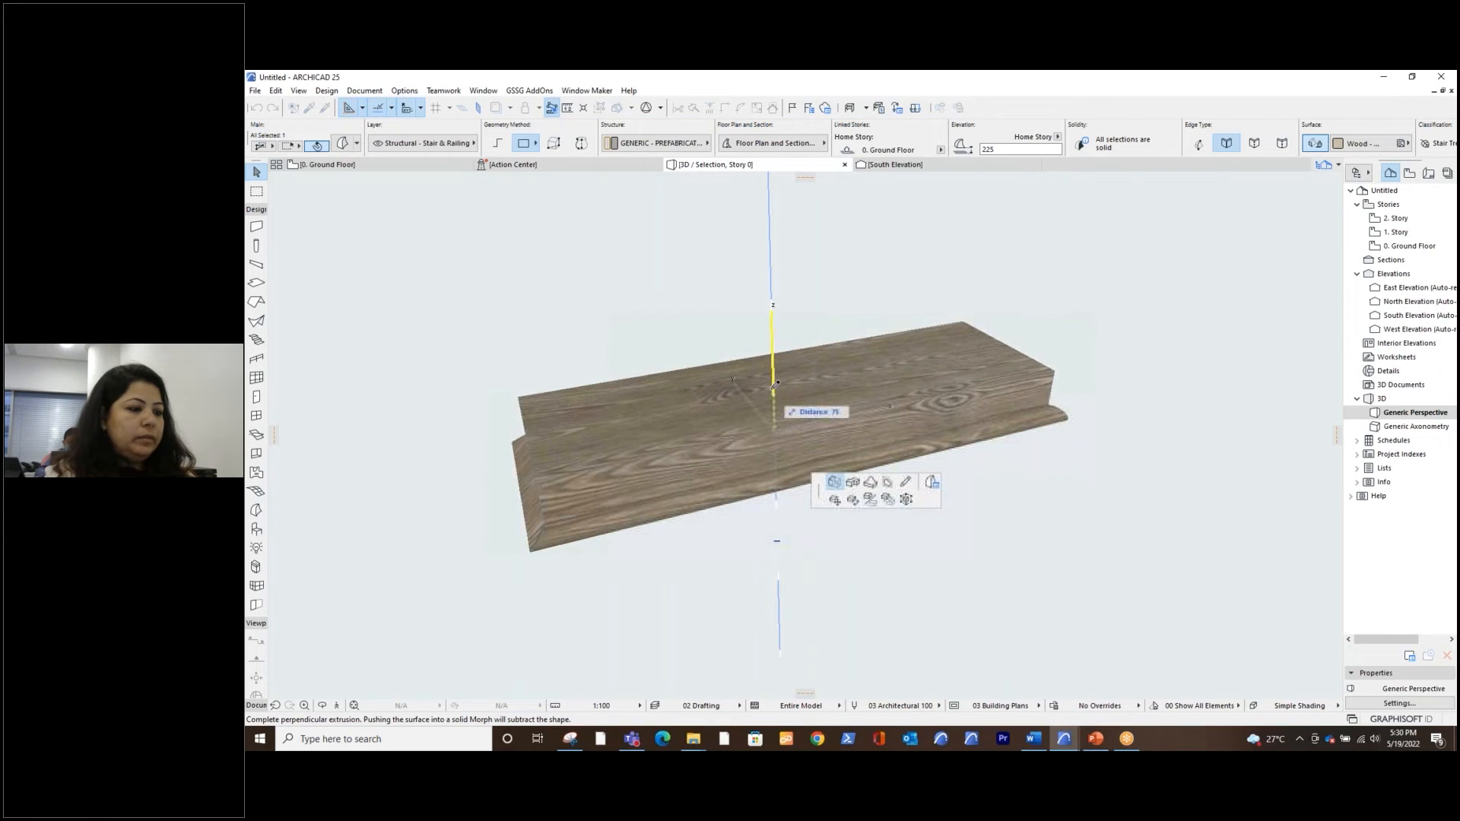
pyautogui.keyDown('shift'); pyautogui.moveTo(803, 391); pyautogui.dragTo(843, 383, button='middle'); pyautogui.keyUp('shift')
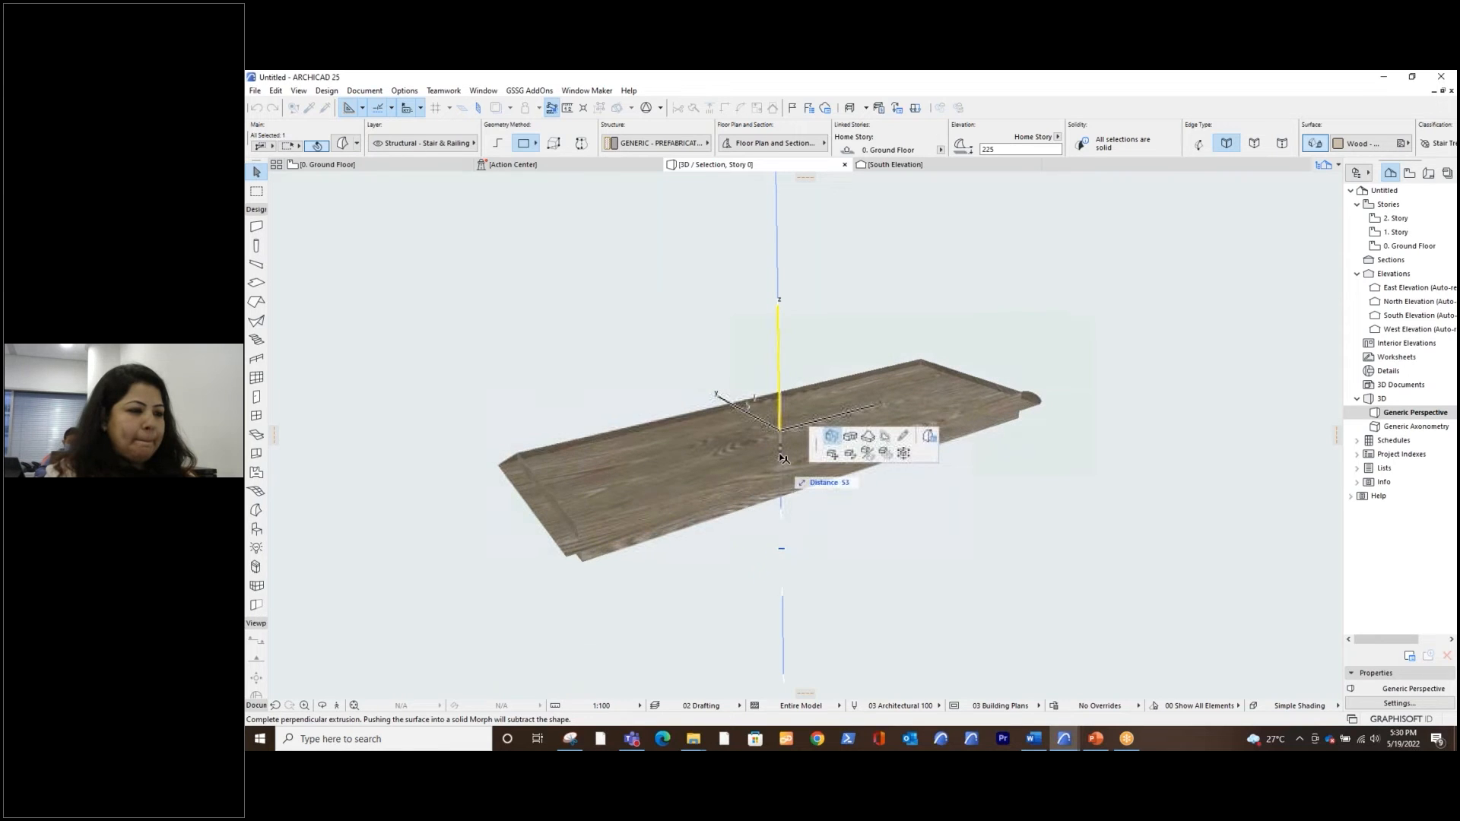
pyautogui.click(783, 455)
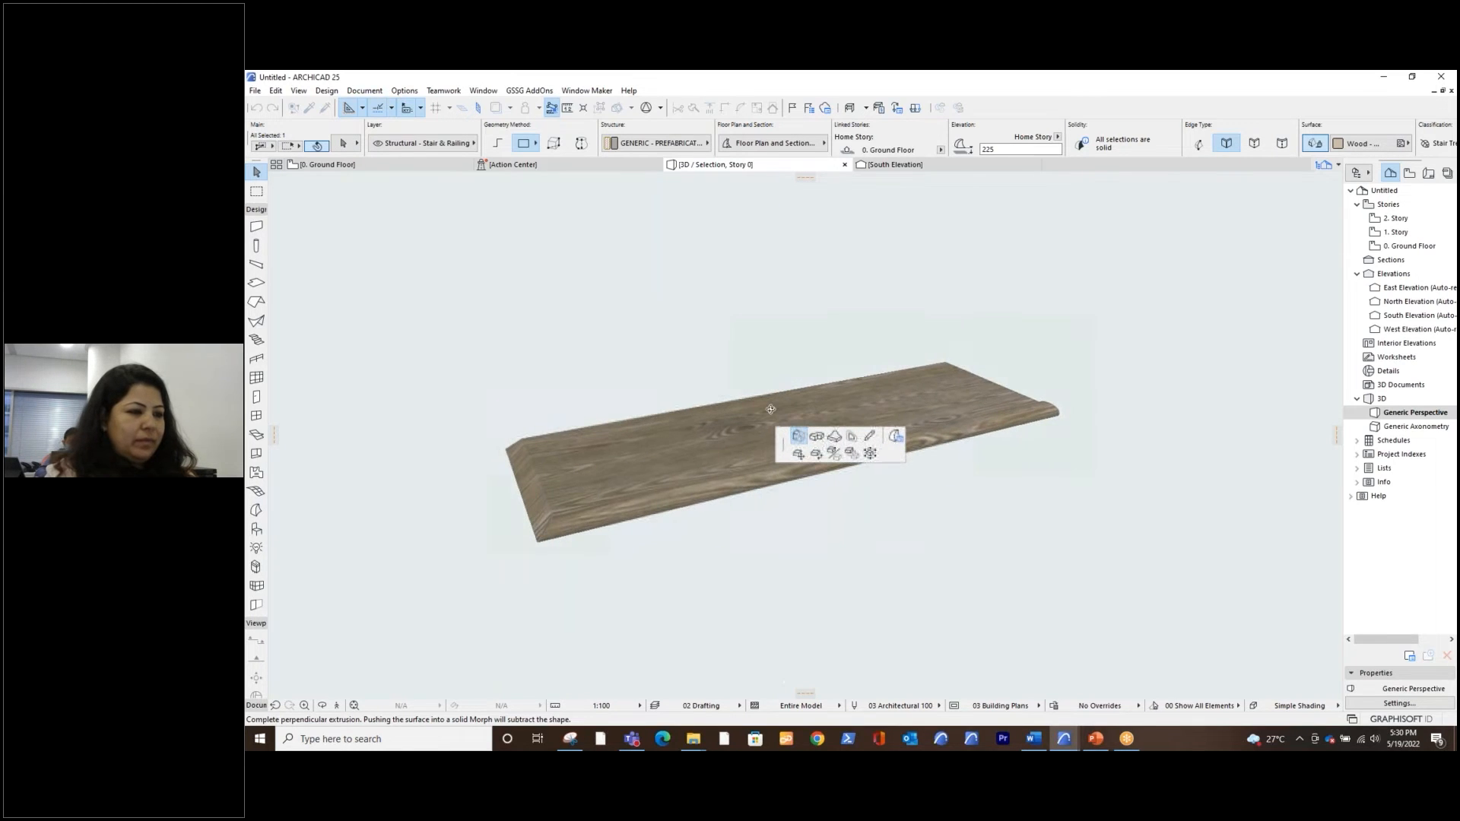
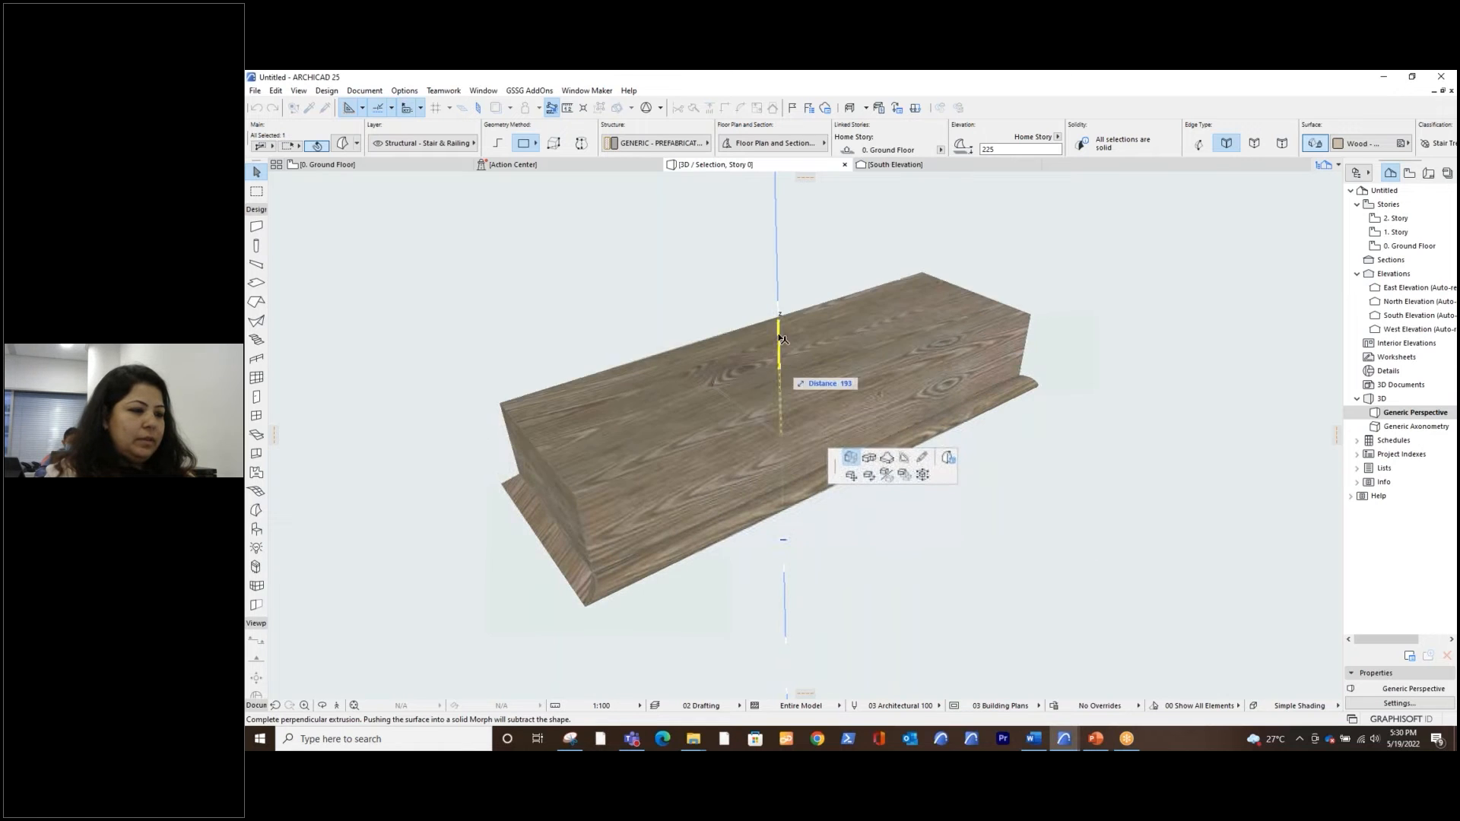
pyautogui.keyDown('shift'); pyautogui.moveTo(777, 366); pyautogui.dragTo(756, 356, button='middle'); pyautogui.keyUp('shift')
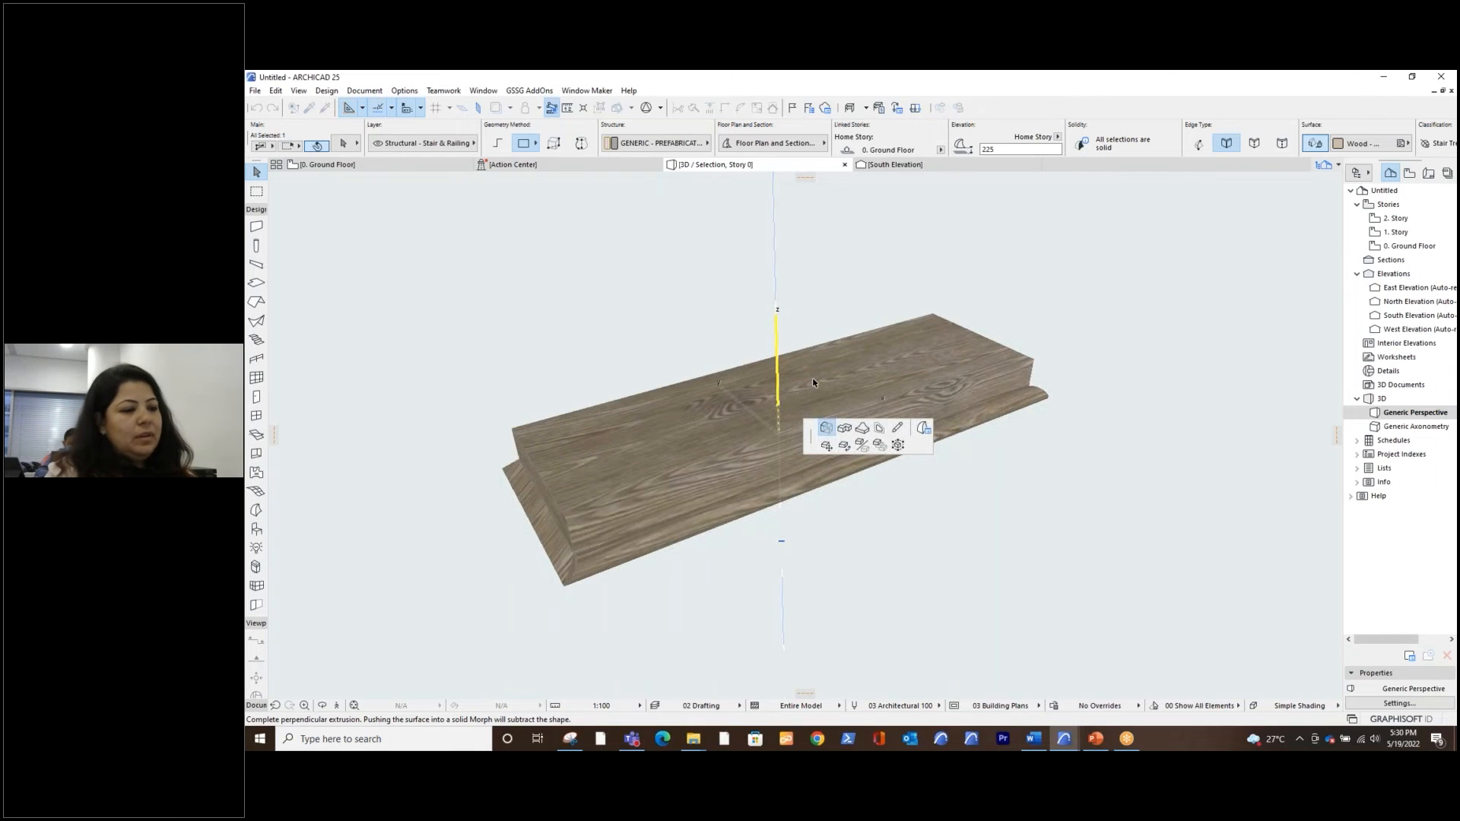
pyautogui.keyDown('shift'); pyautogui.moveTo(777, 401); pyautogui.dragTo(815, 383, button='middle'); pyautogui.keyUp('shift')
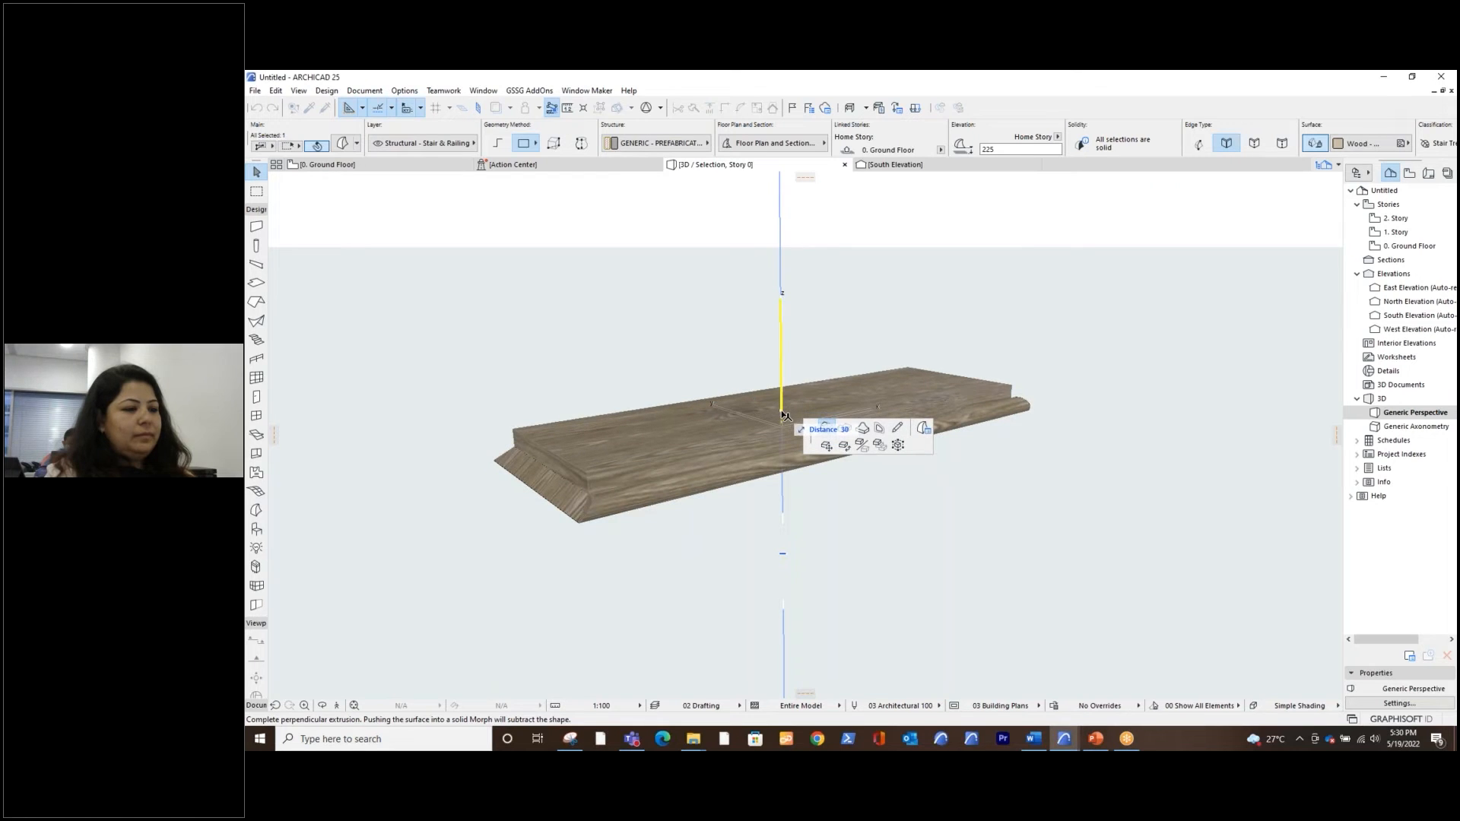
pyautogui.press('Escape')
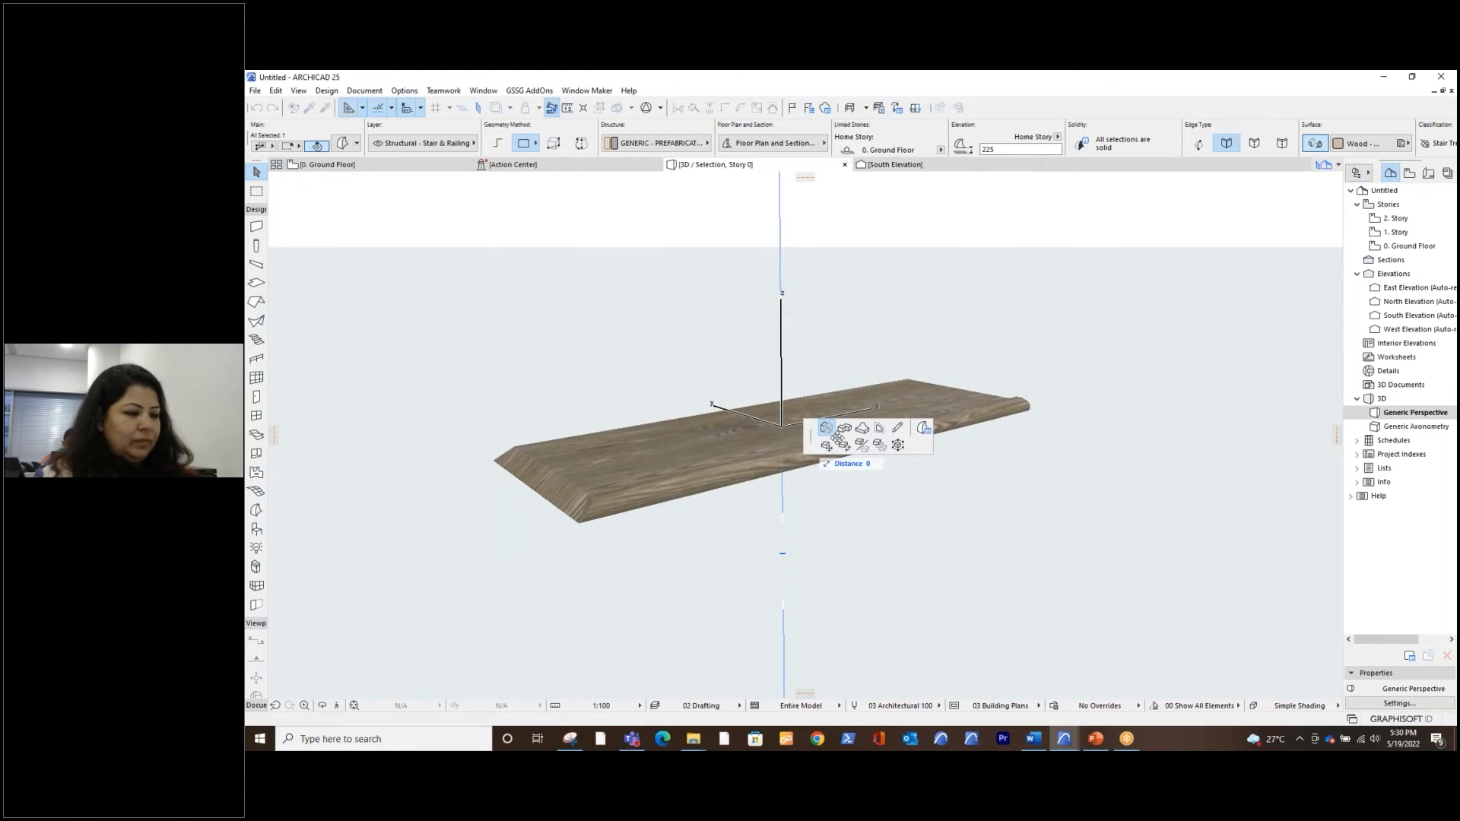
pyautogui.press('Escape')
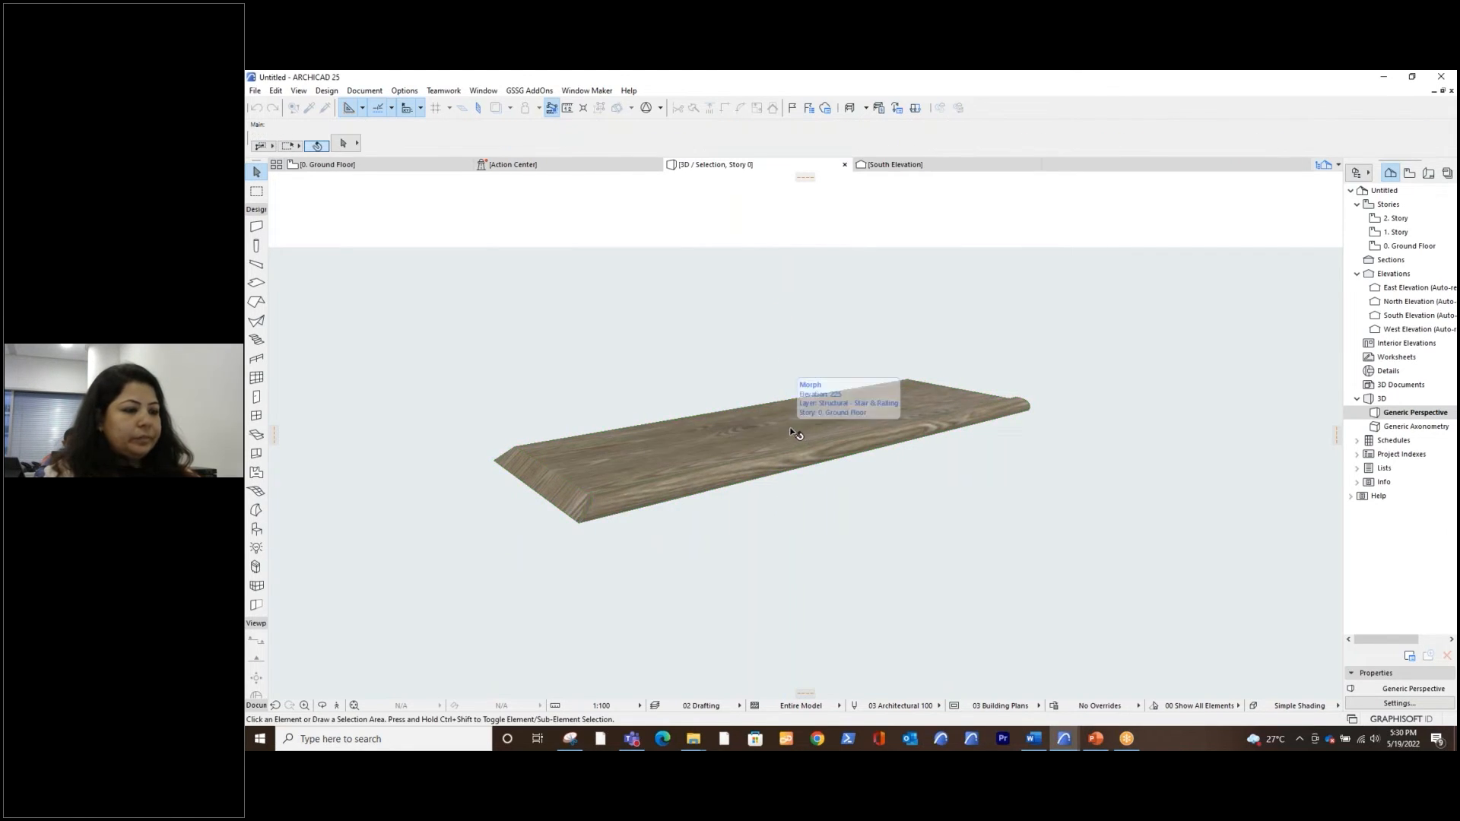
# Try to raise the tread morph's inset top face by 10 mm, and undo that extrusion
pyautogui.click(802, 431)
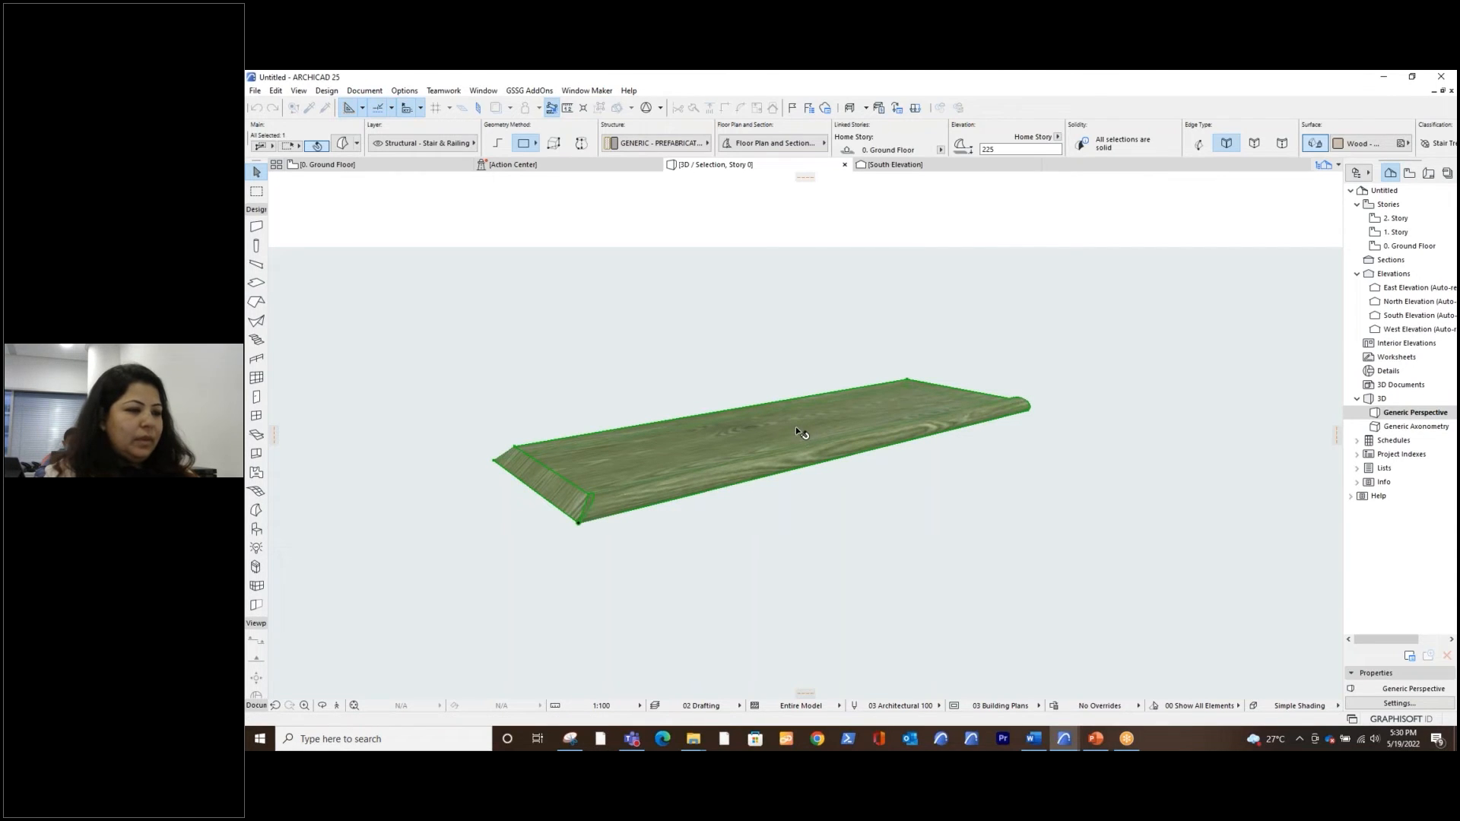
pyautogui.click(817, 428)
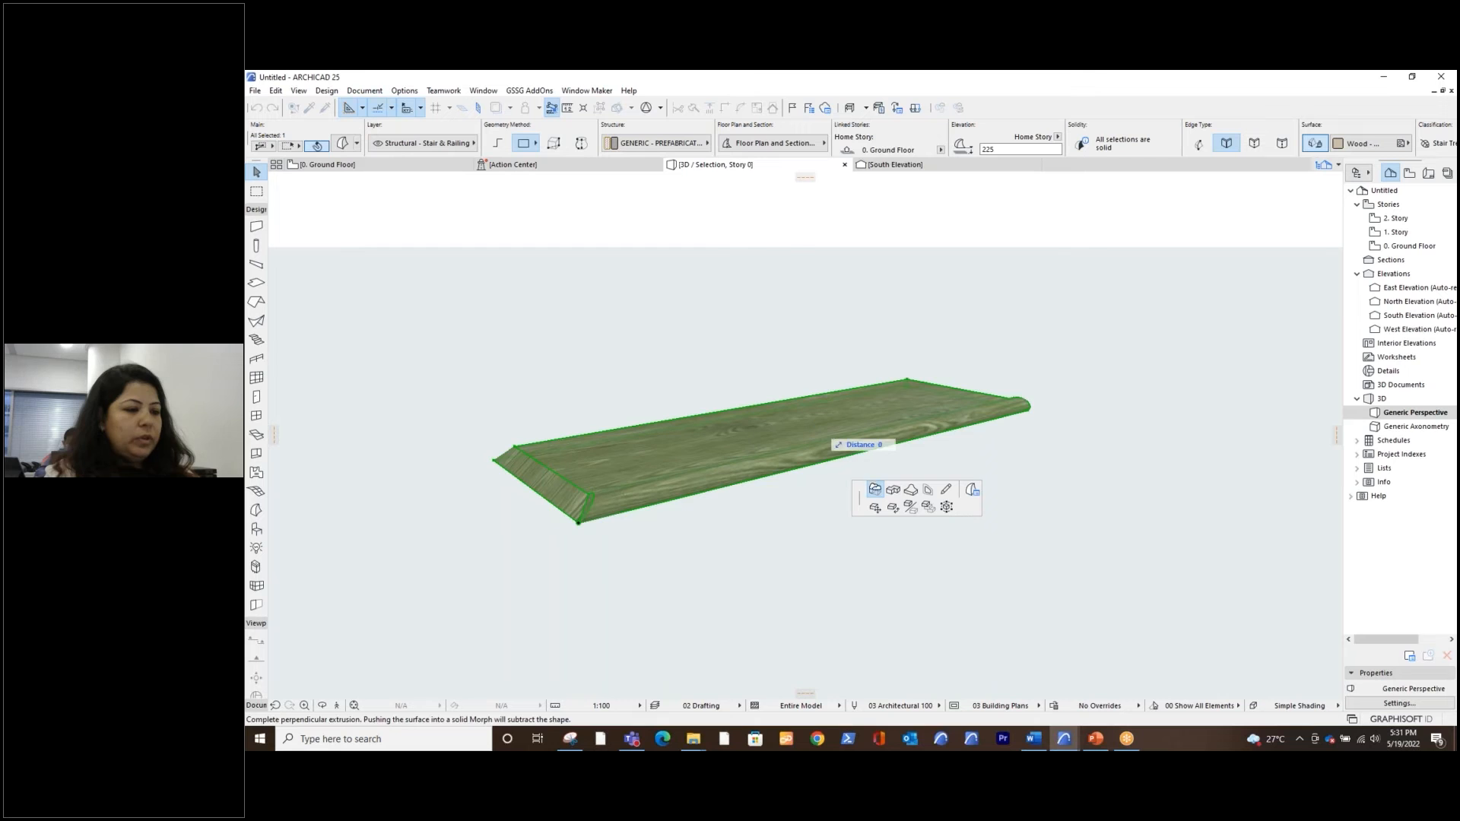
pyautogui.click(874, 489)
pyautogui.write('10')
pyautogui.press('Return')
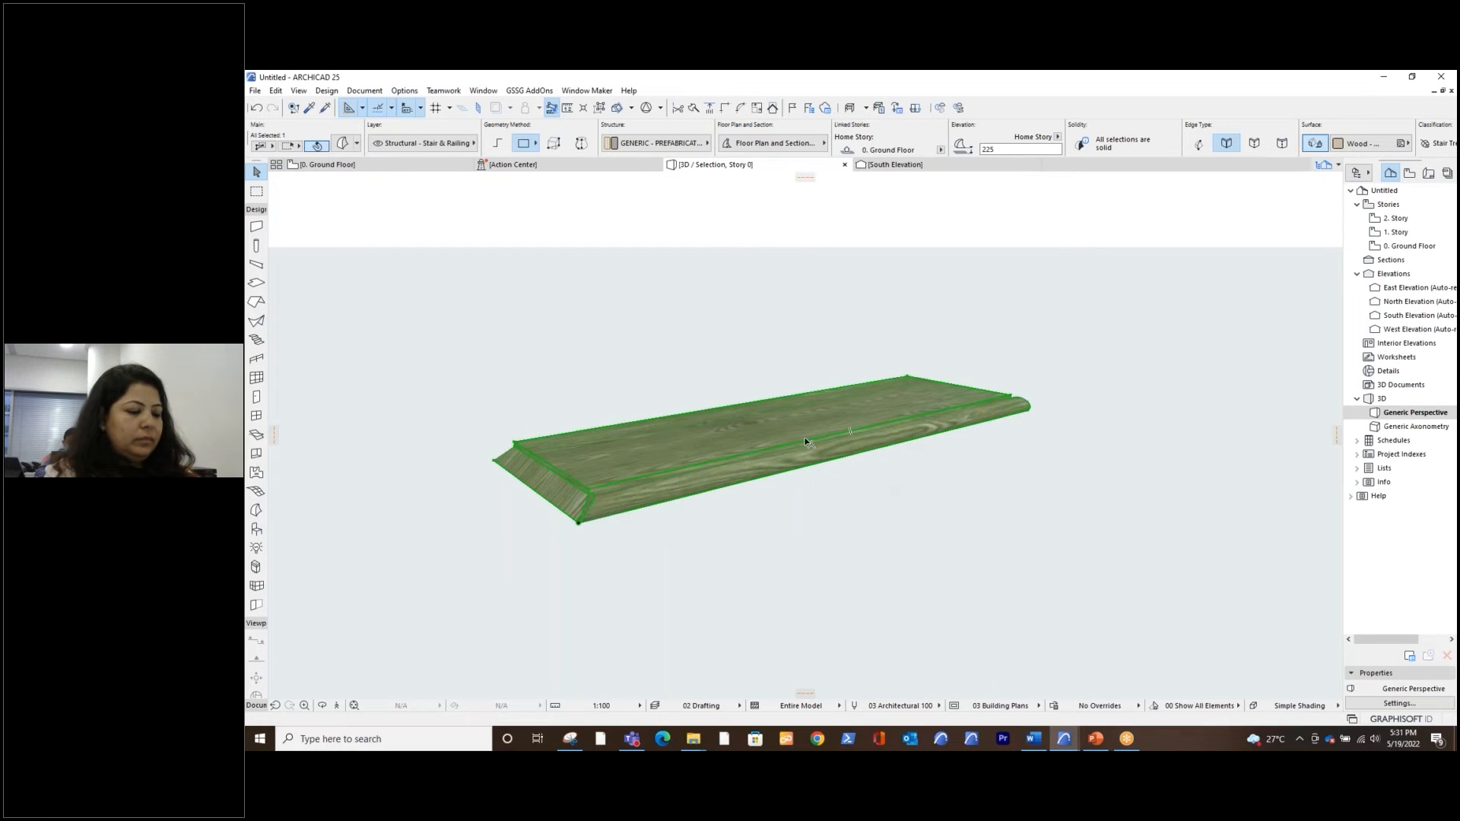
pyautogui.hotkey('ctrl', 'z')
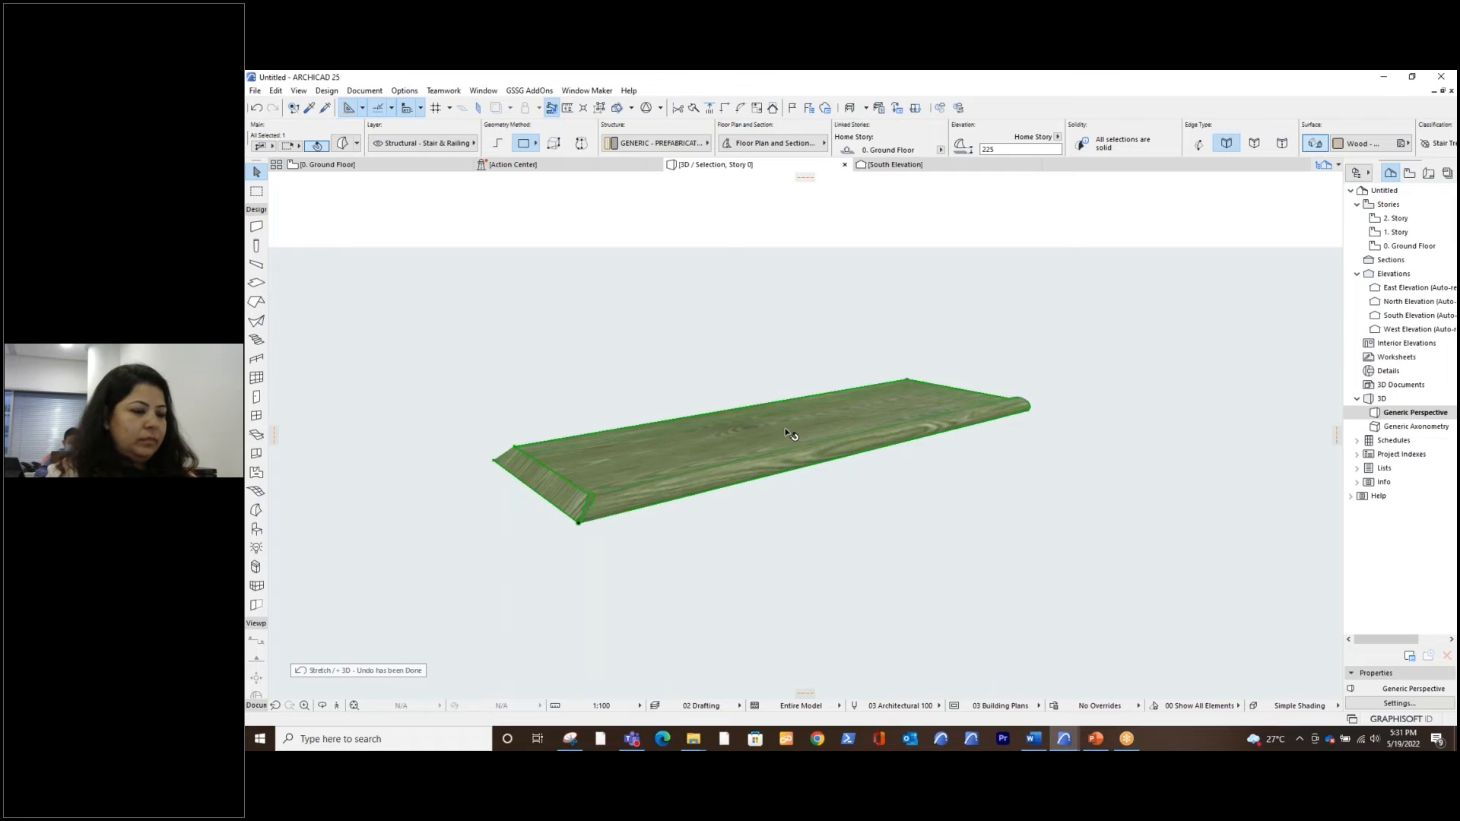
# Push the tread morph's inset top face down through the tread to leave only an open sloped frame
pyautogui.click(788, 427)
pyautogui.click(847, 351)
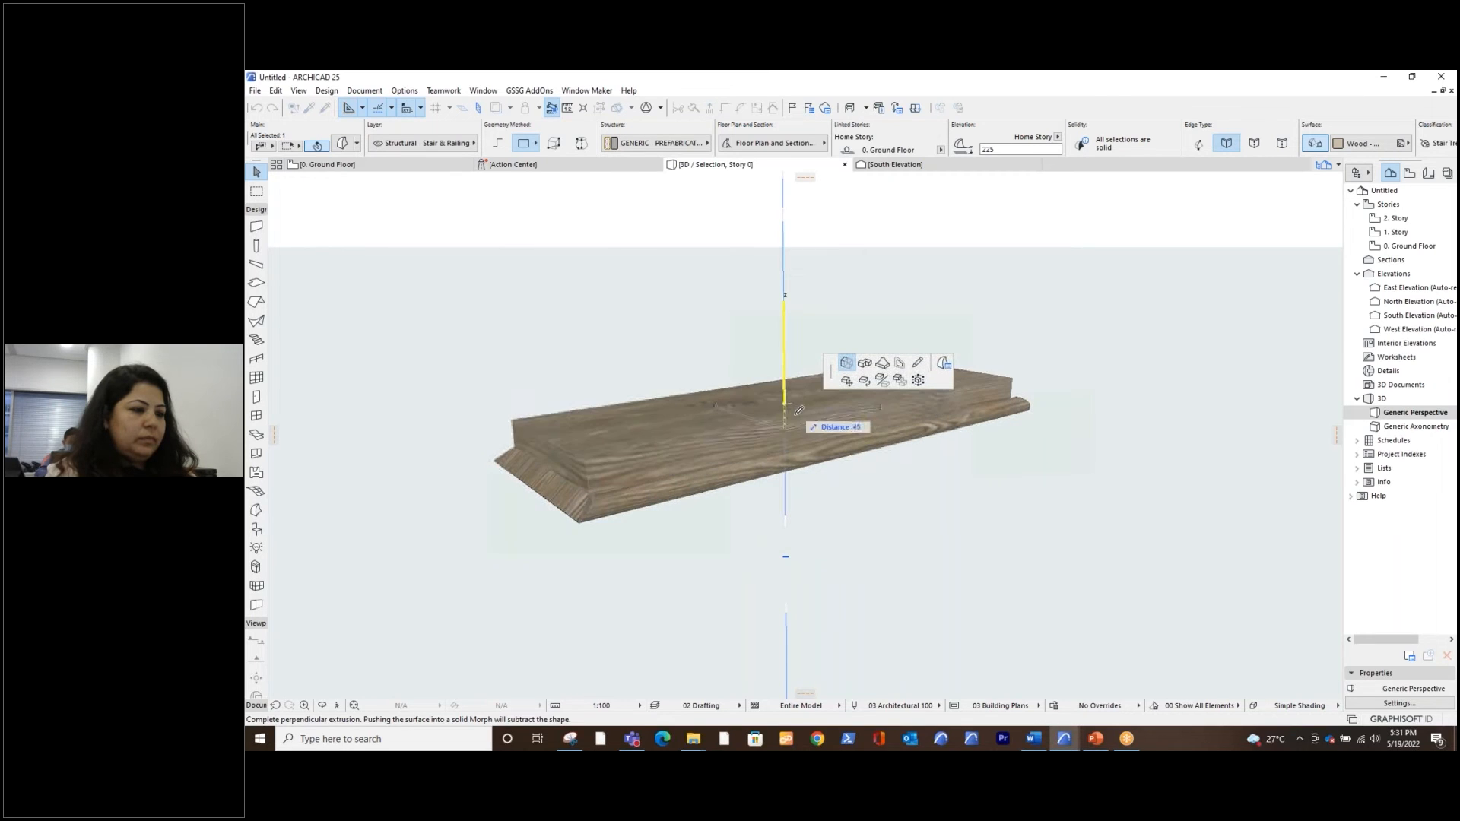
pyautogui.click(795, 406)
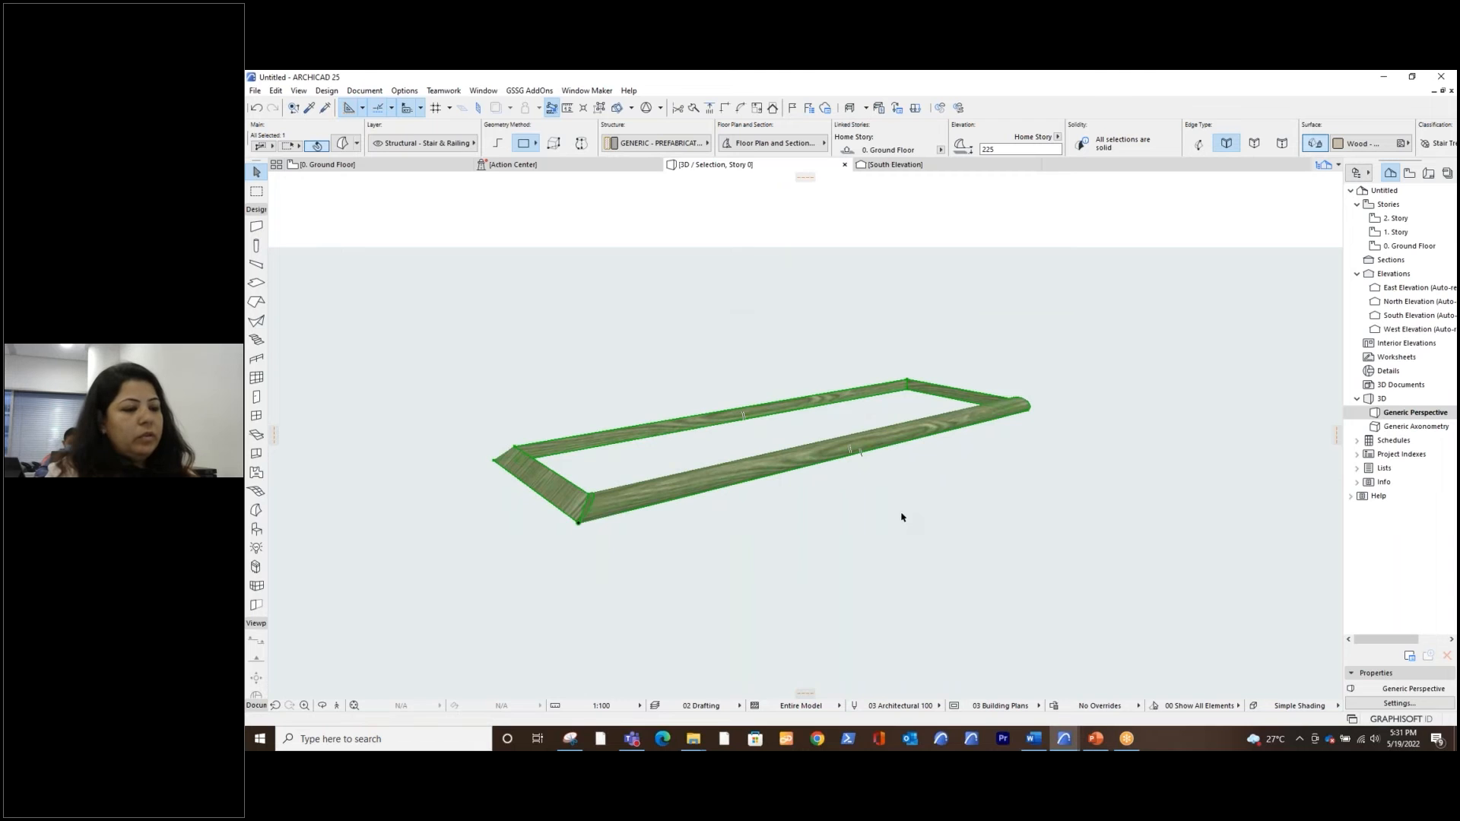
pyautogui.keyDown('shift'); pyautogui.moveTo(787, 479); pyautogui.dragTo(728, 512, button='middle'); pyautogui.keyUp('shift')
pyautogui.keyDown('shift'); pyautogui.moveTo(825, 476); pyautogui.dragTo(789, 493, button='middle'); pyautogui.keyUp('shift')
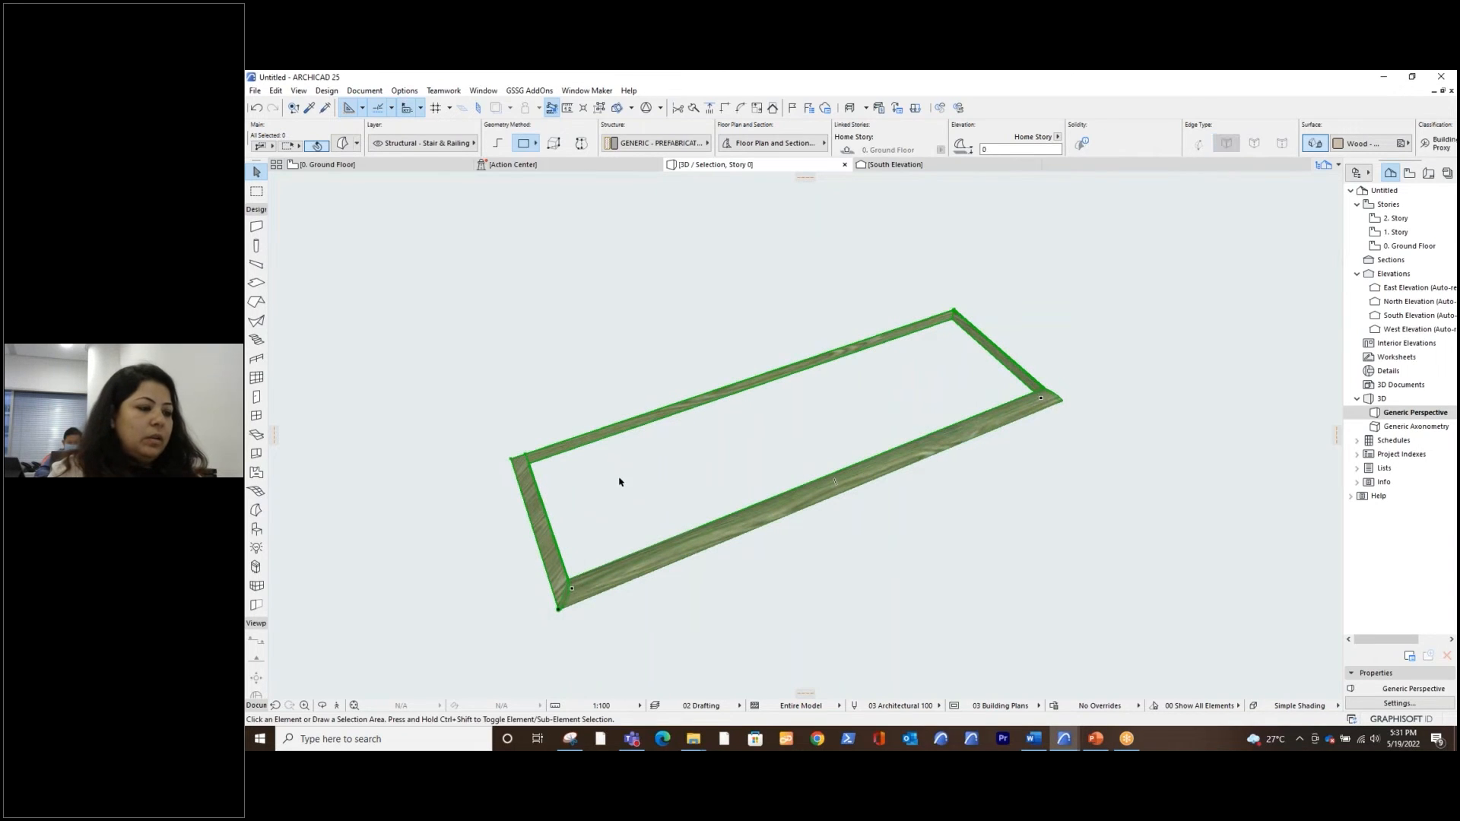
pyautogui.press('Escape')
pyautogui.keyDown('shift'); pyautogui.moveTo(920, 578); pyautogui.dragTo(872, 516, button='middle'); pyautogui.keyUp('shift')
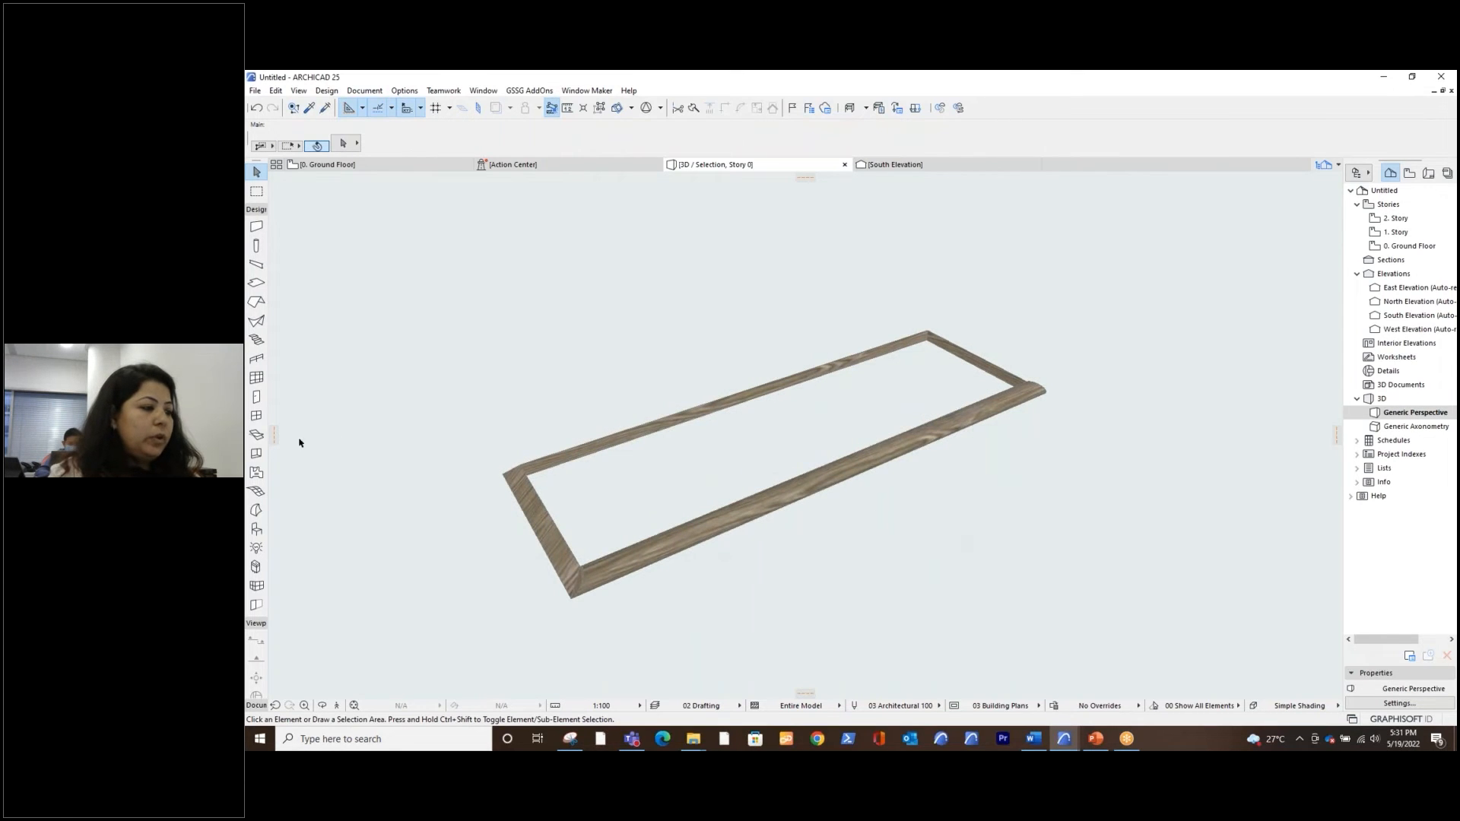
# Draw a rectangular morph across the tread frame's opening, from one inner top corner to the diagonally opposite one
pyautogui.click(257, 512)
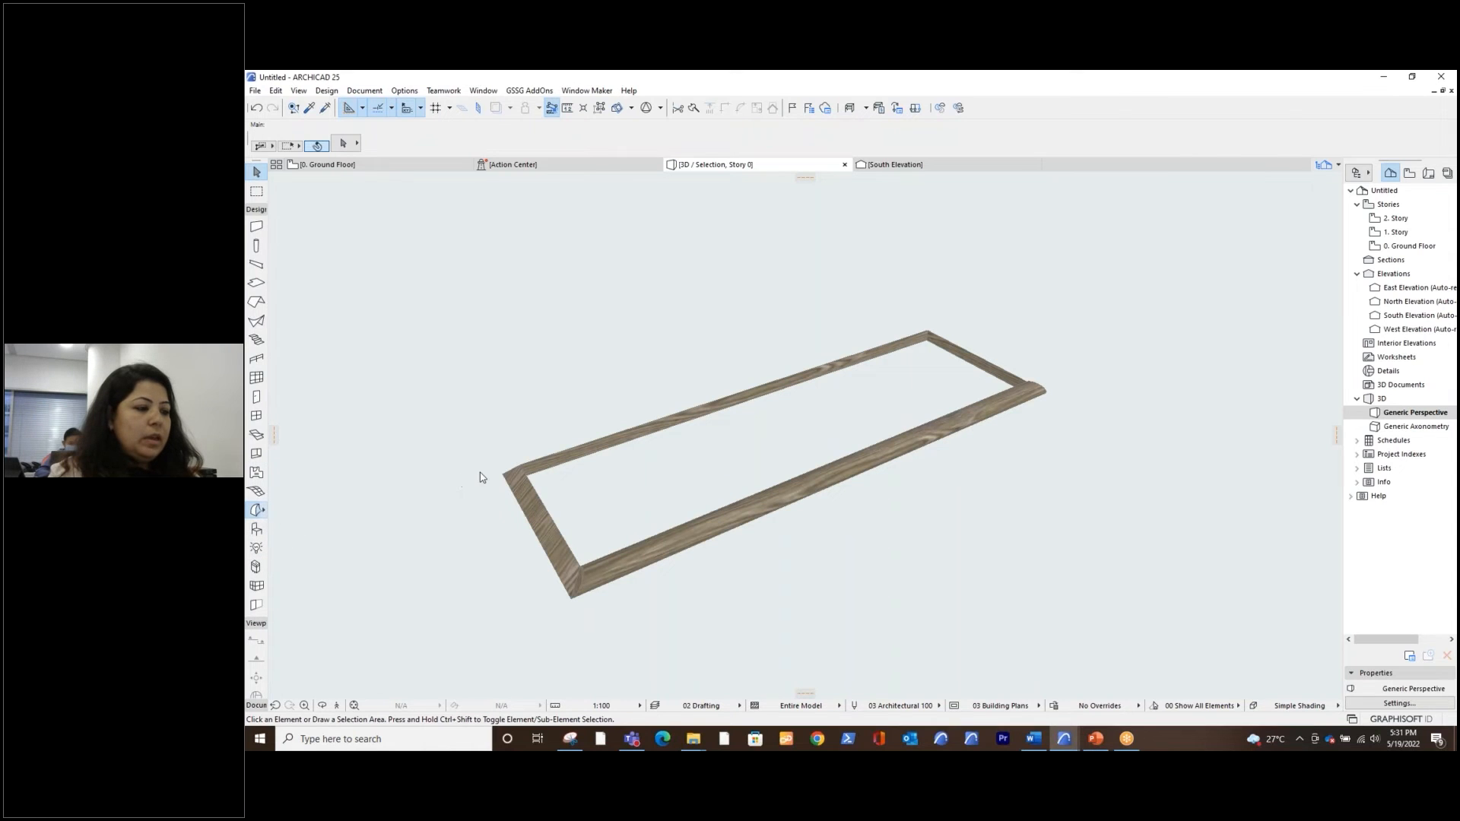
pyautogui.keyDown('shift'); pyautogui.moveTo(728, 498); pyautogui.dragTo(625, 422, button='middle'); pyautogui.keyUp('shift')
pyautogui.scroll(3, 621, 415)
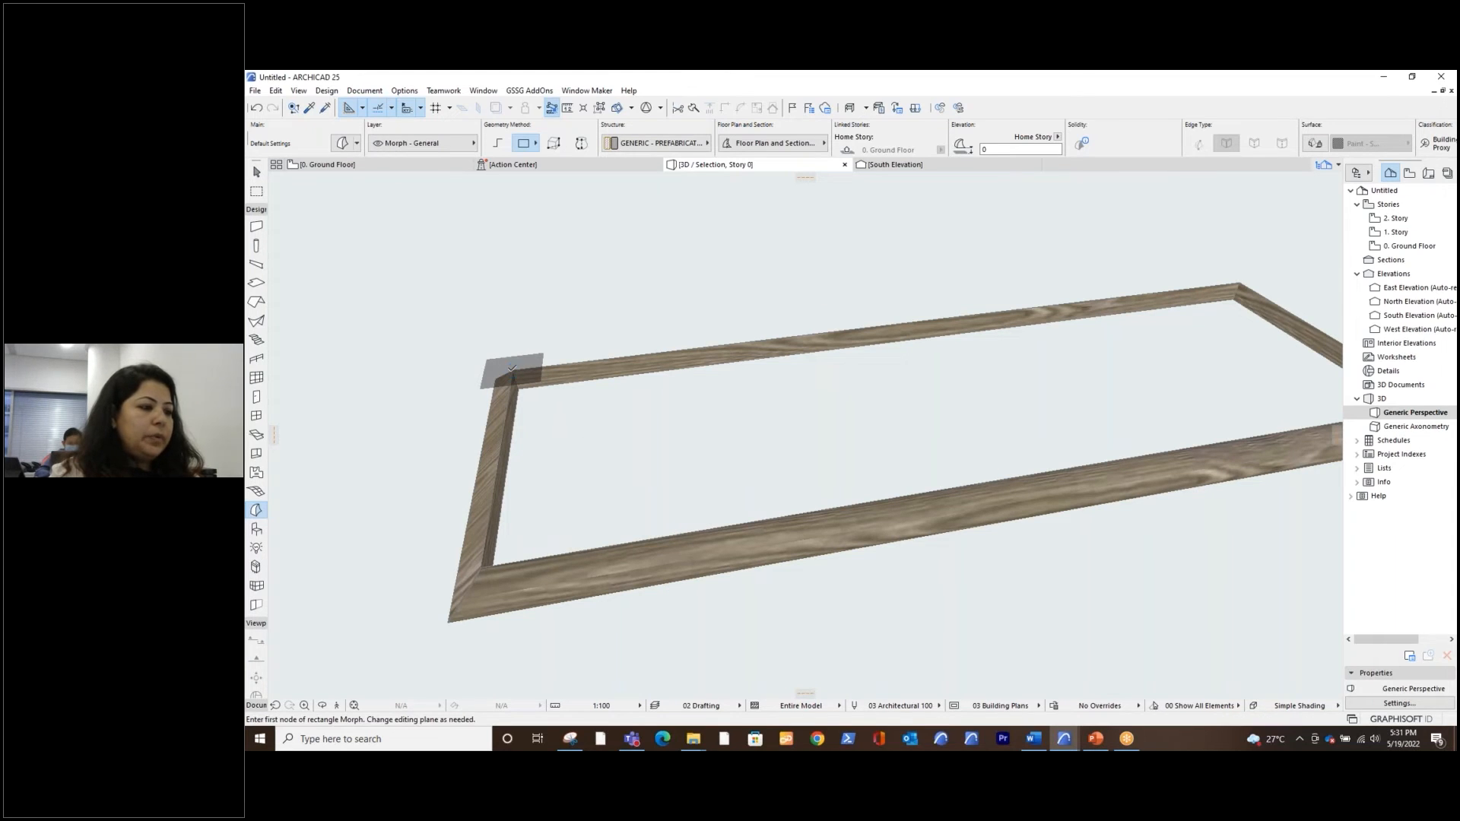
pyautogui.click(576, 417)
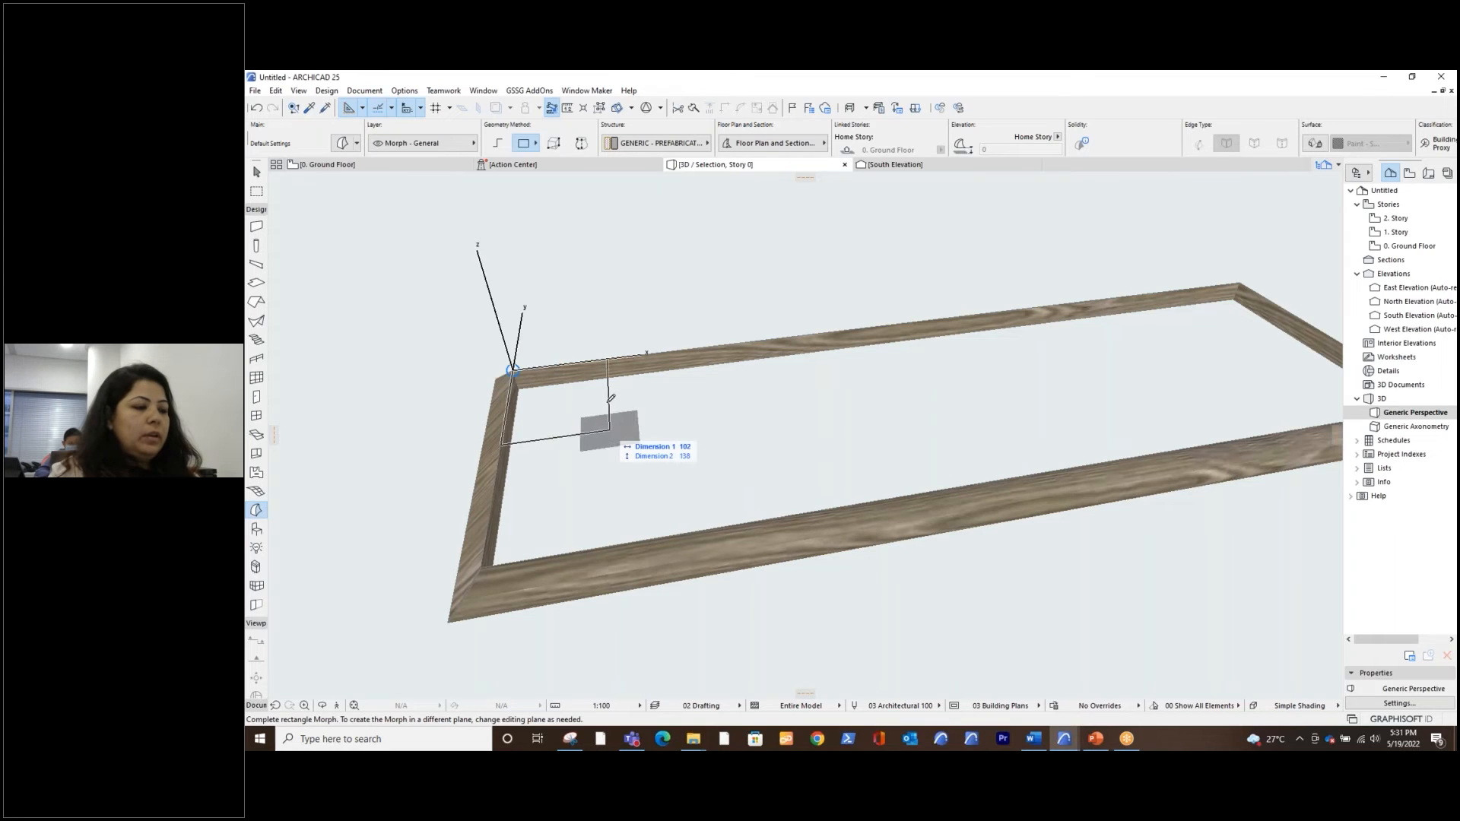
pyautogui.scroll(-3, 700, 449)
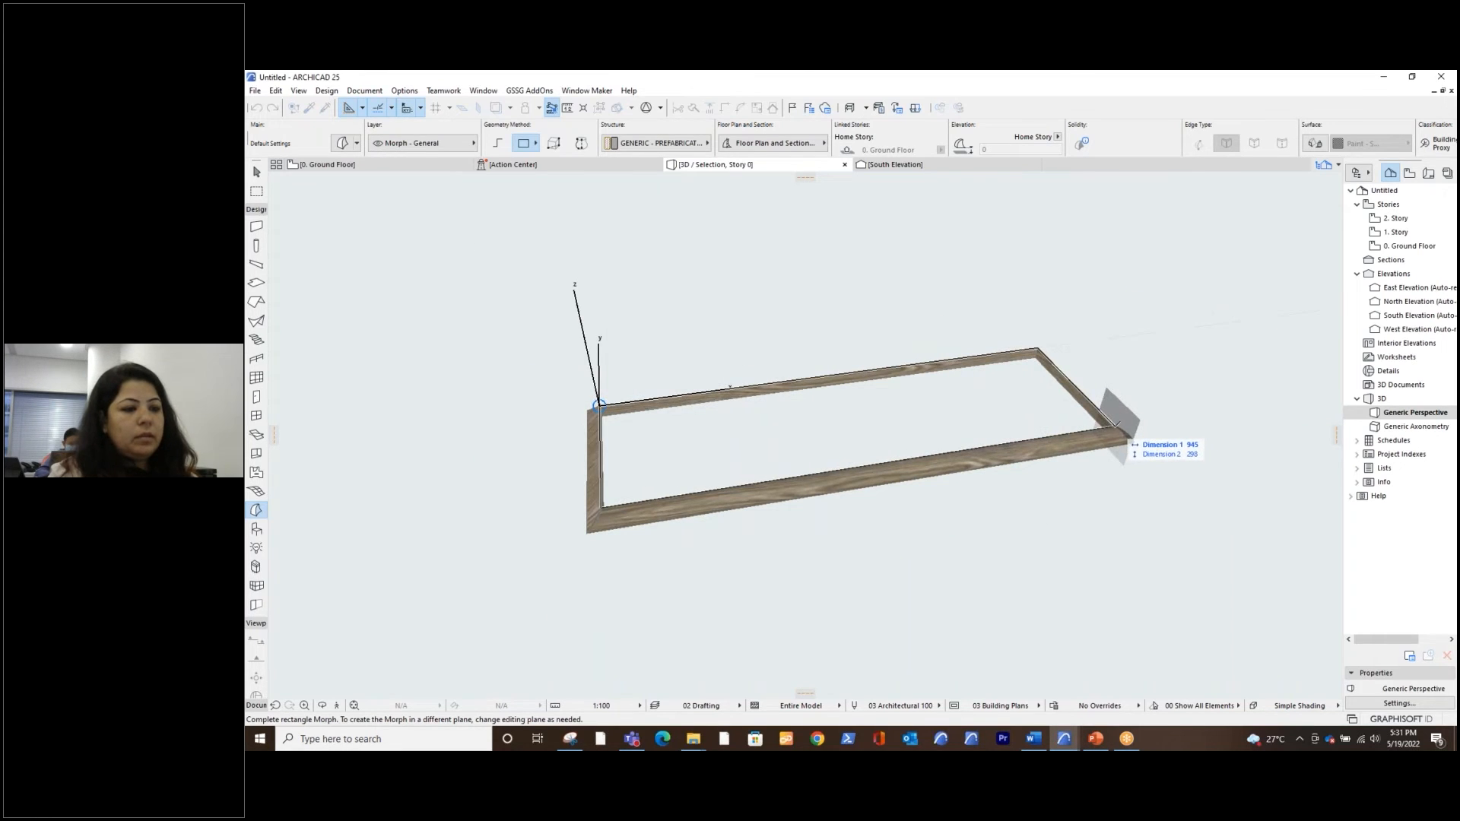
pyautogui.click(1114, 425)
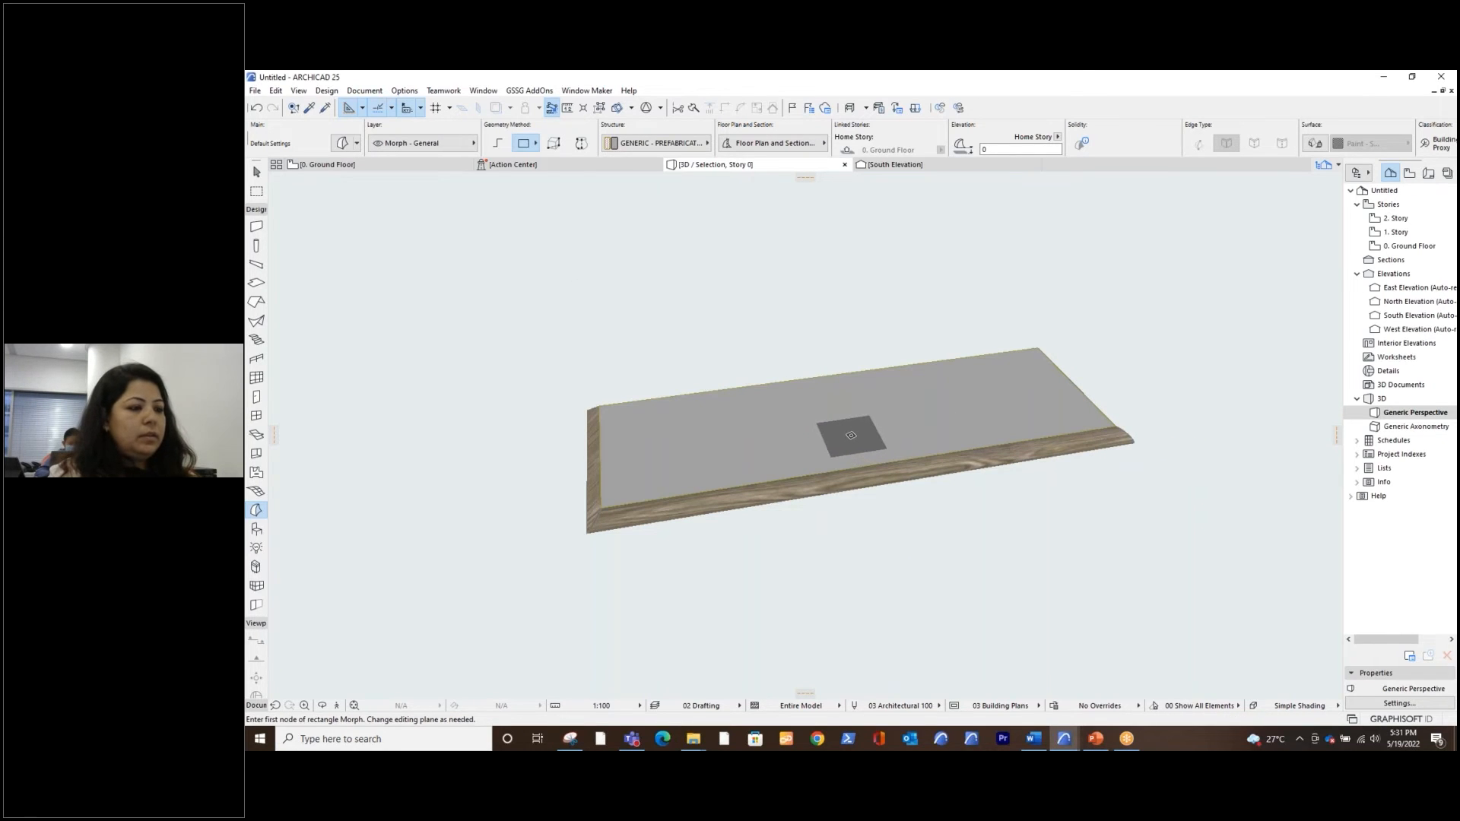
pyautogui.press('Escape')
# Select the rectangular morph filling the frame and set its building material to EF-05 Glass
pyautogui.click(848, 435)
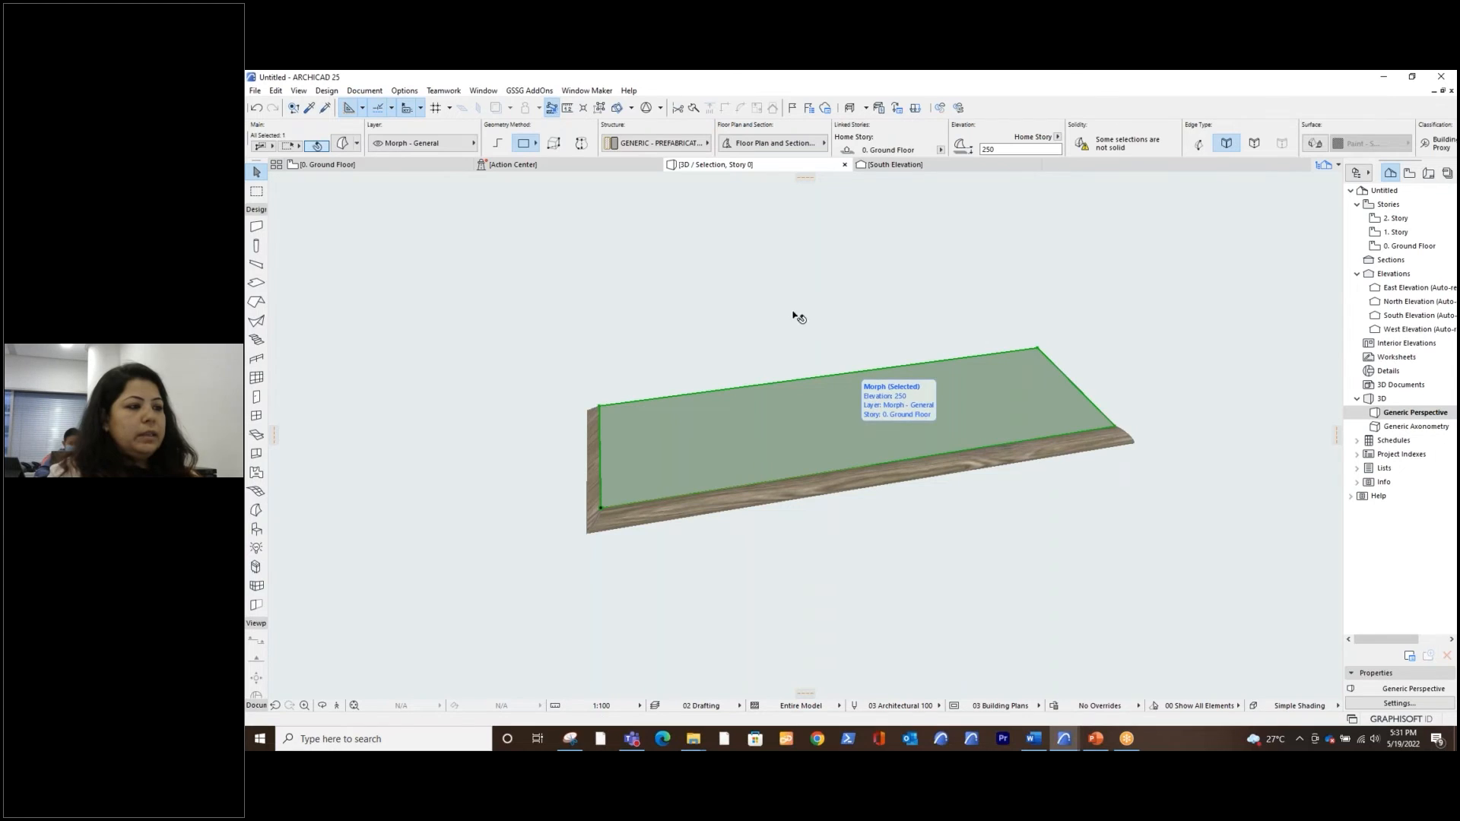
pyautogui.click(672, 146)
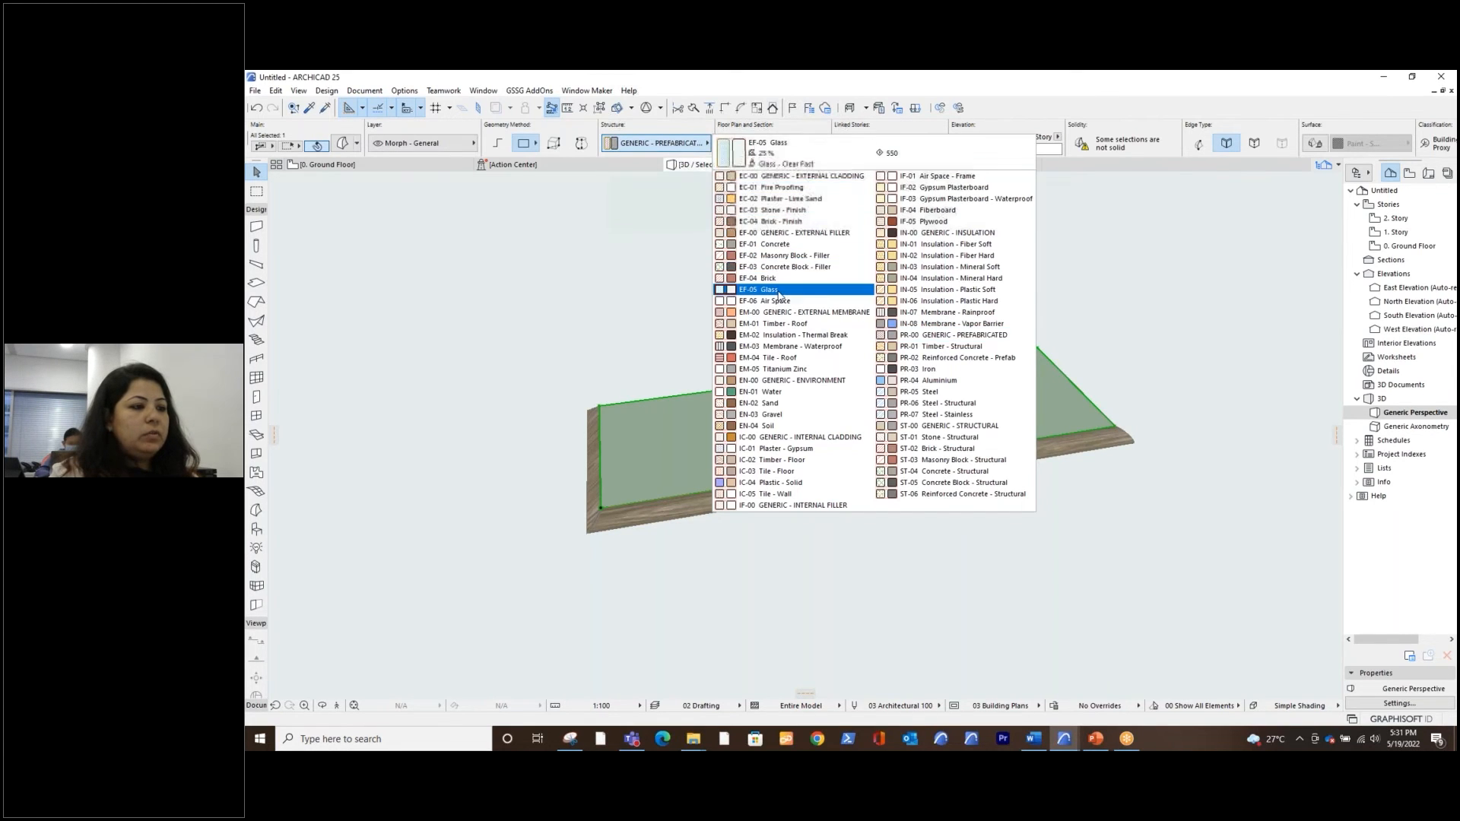
pyautogui.click(789, 289)
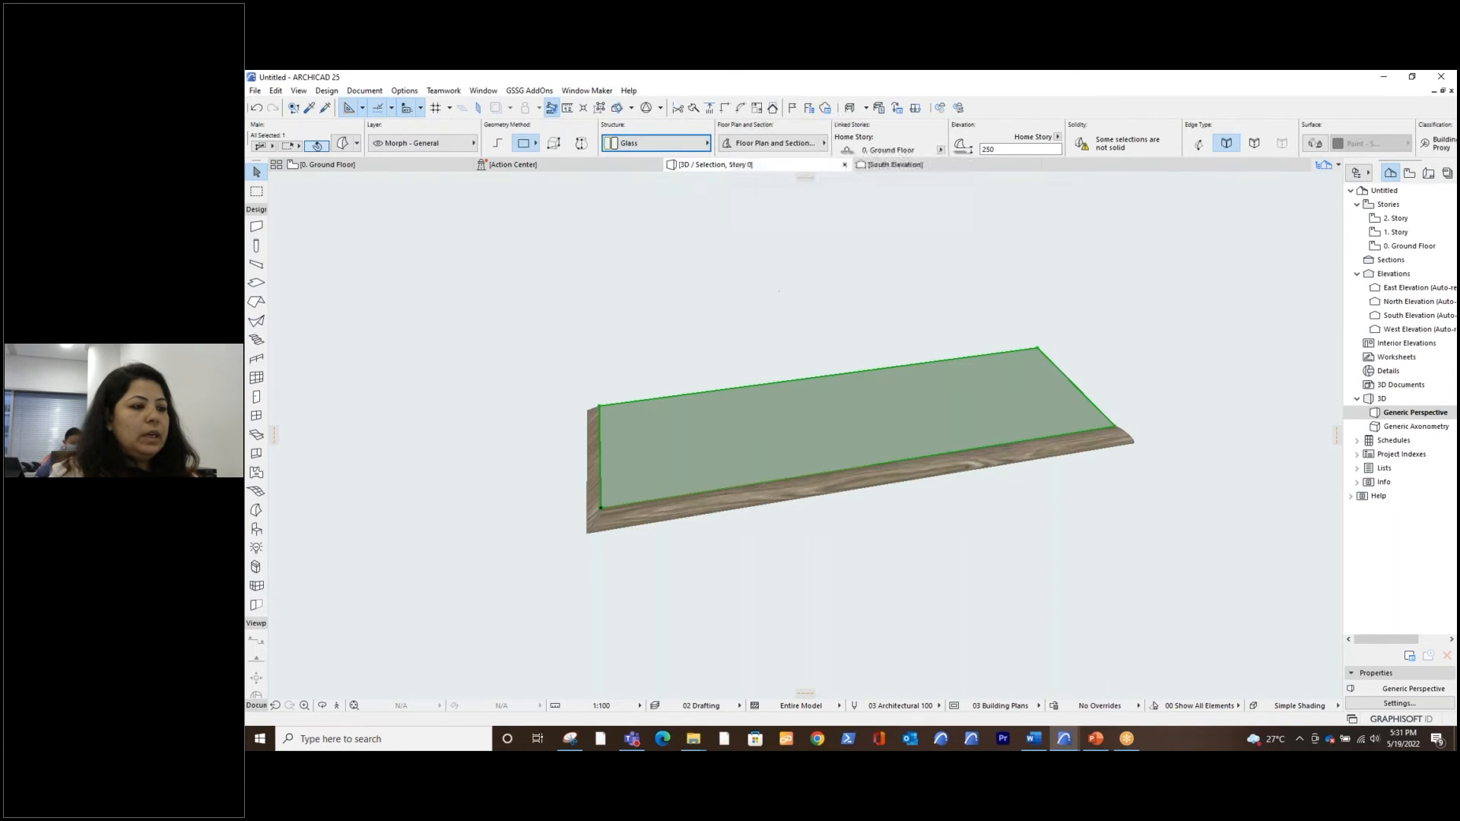
# Extrude the glass morph 20 mm downward into the tread frame and deselect it
pyautogui.click(788, 454)
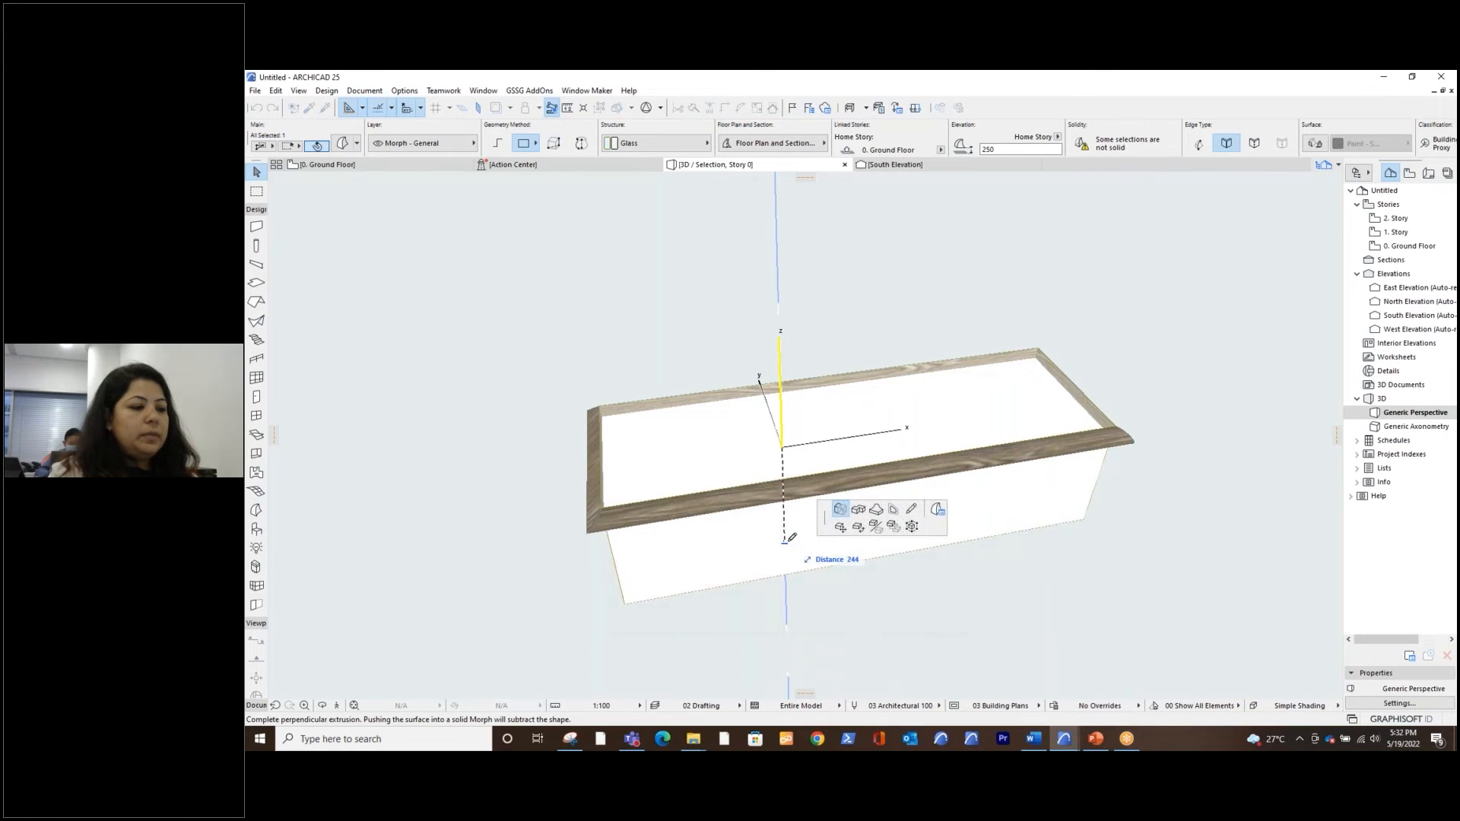
pyautogui.write('2')
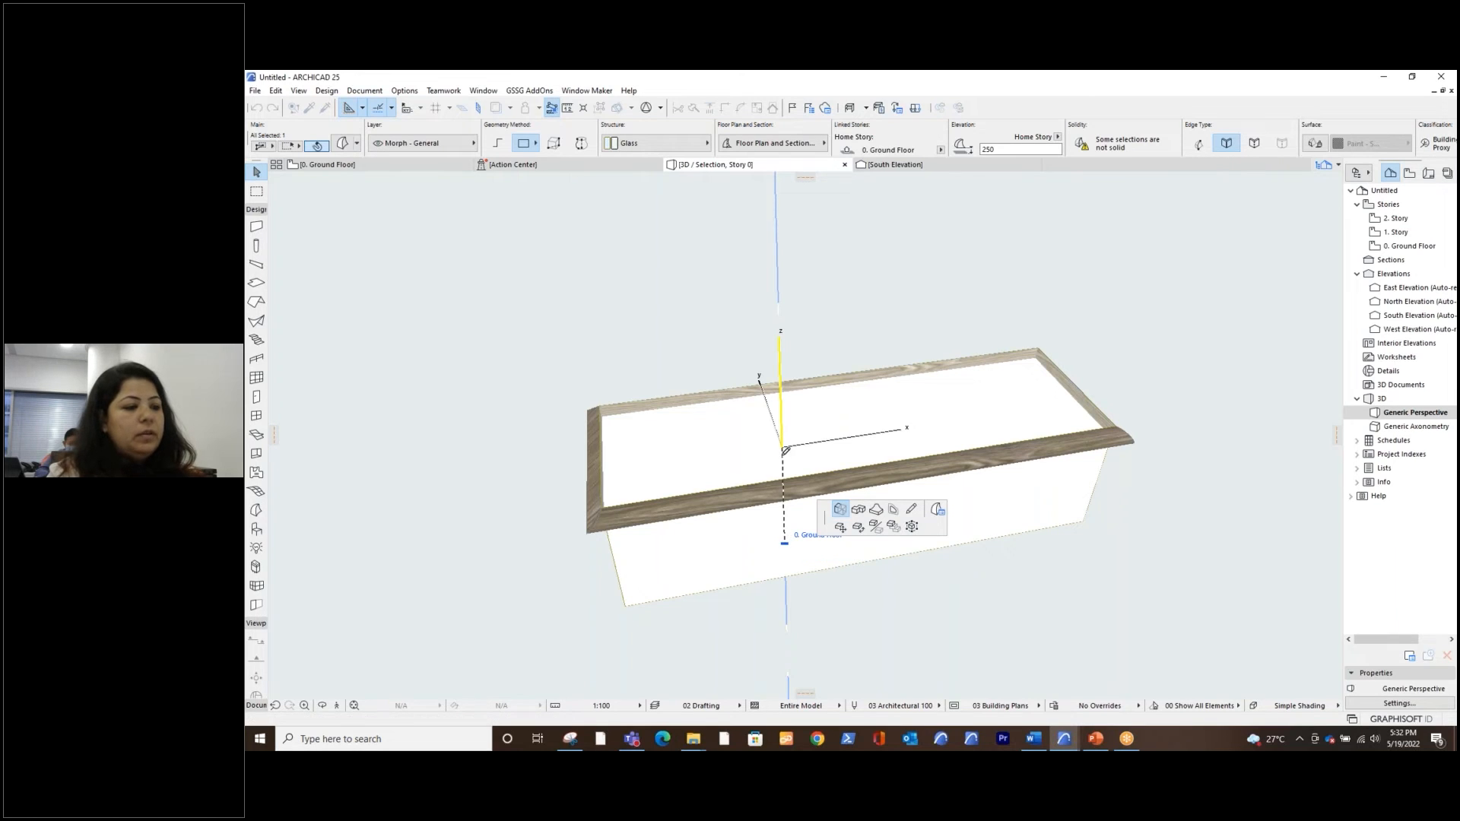
pyautogui.press('Return')
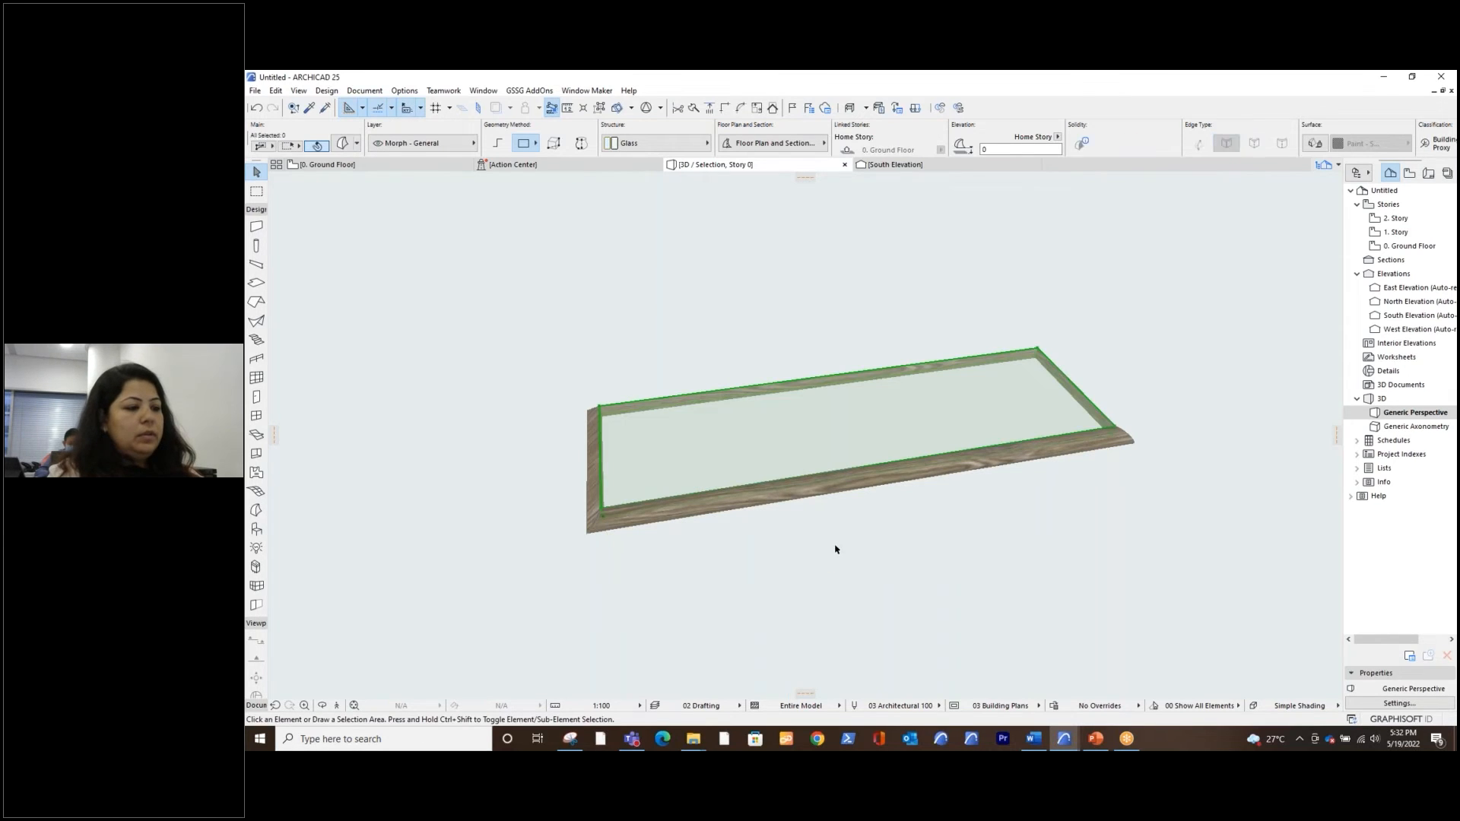
pyautogui.click(835, 546)
pyautogui.keyDown('shift'); pyautogui.moveTo(773, 553); pyautogui.dragTo(857, 547, button='middle'); pyautogui.keyUp('shift')
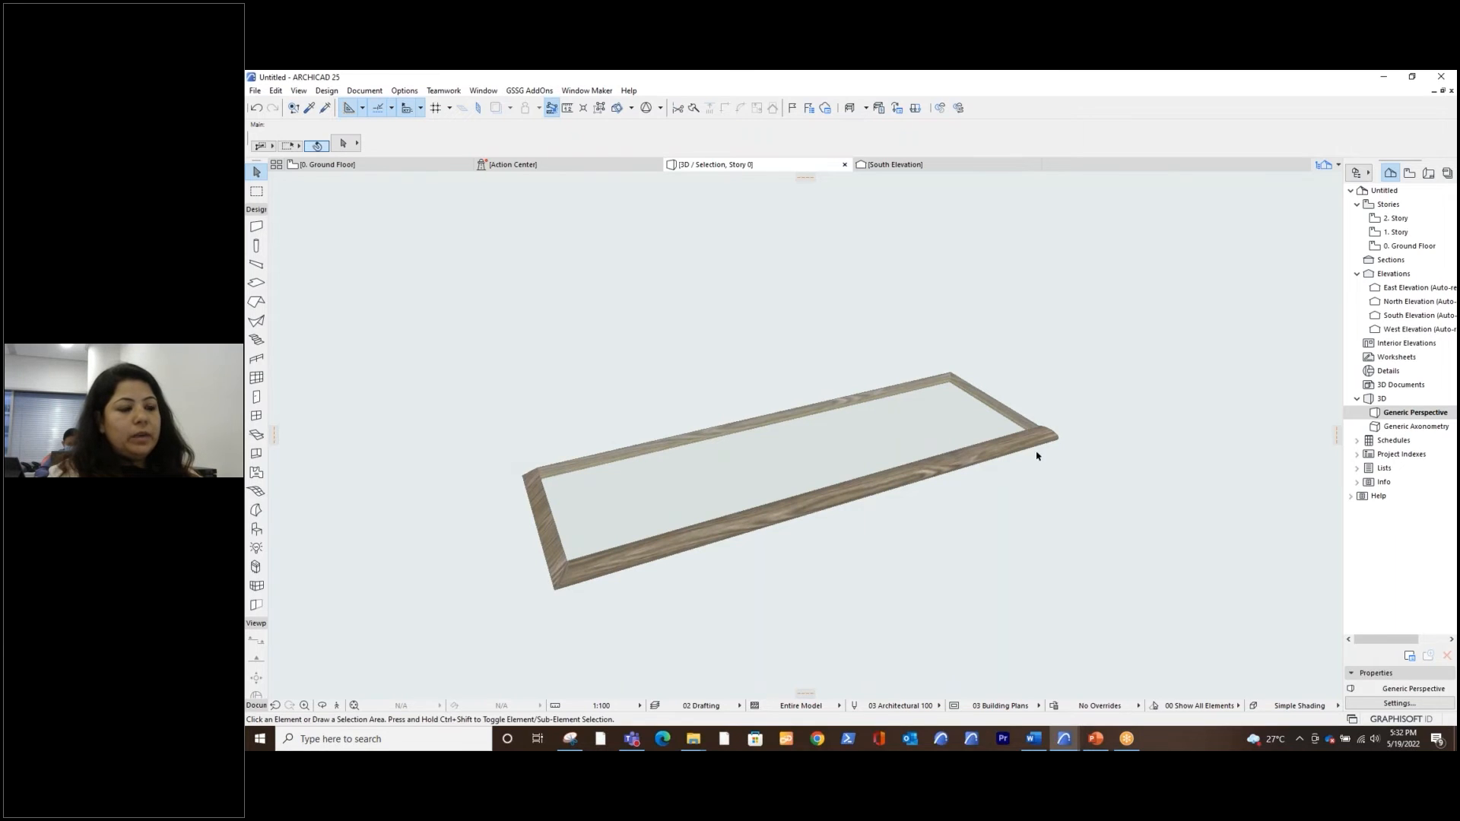
# Select the wooden frame and glass morphs and save them as a stair tread named GSSG Tread in the Embedded Library
pyautogui.moveTo(669, 372); pyautogui.dragTo(488, 631)
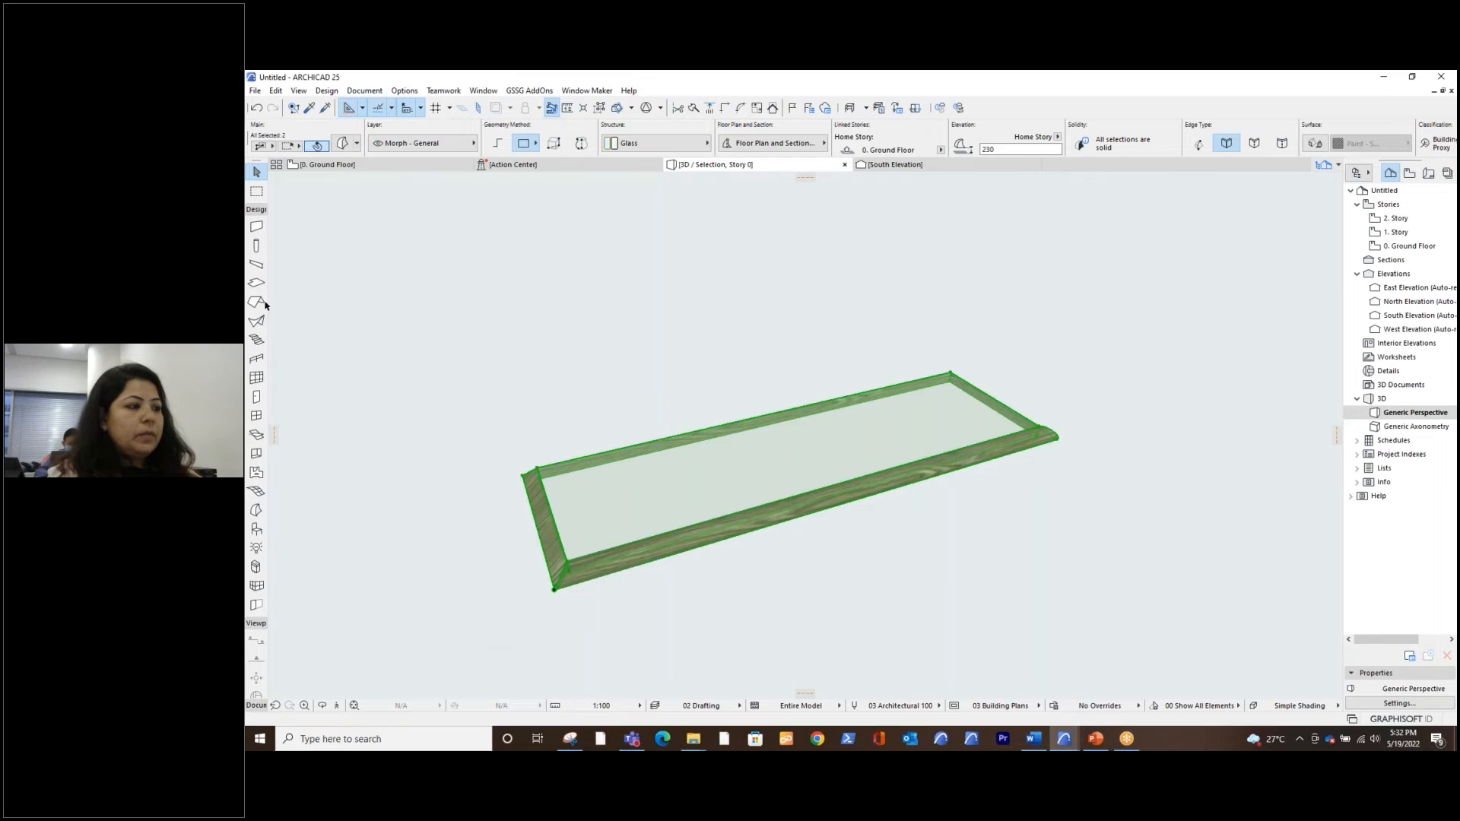
pyautogui.click(255, 91)
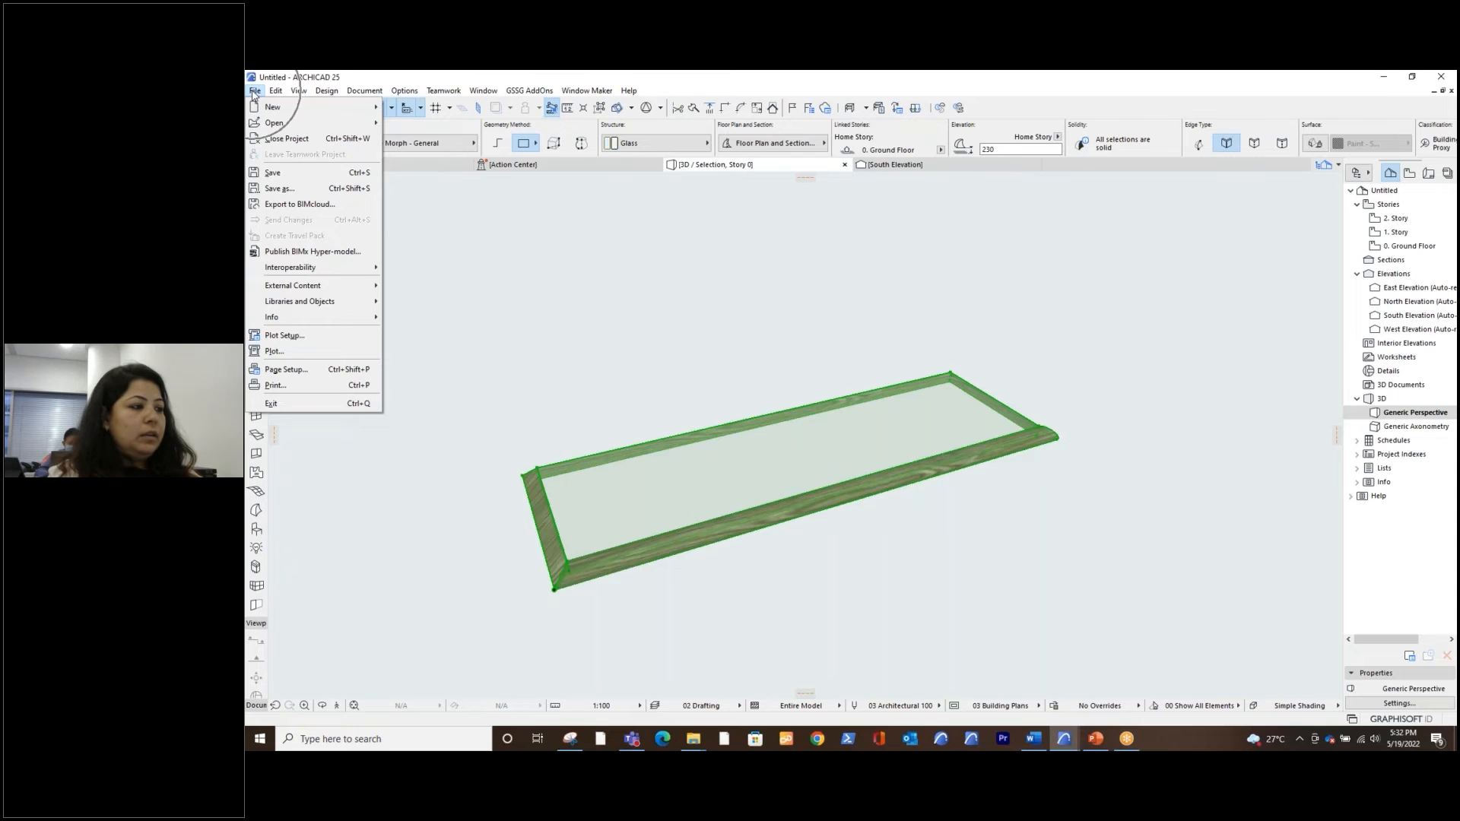
pyautogui.moveTo(320, 304)
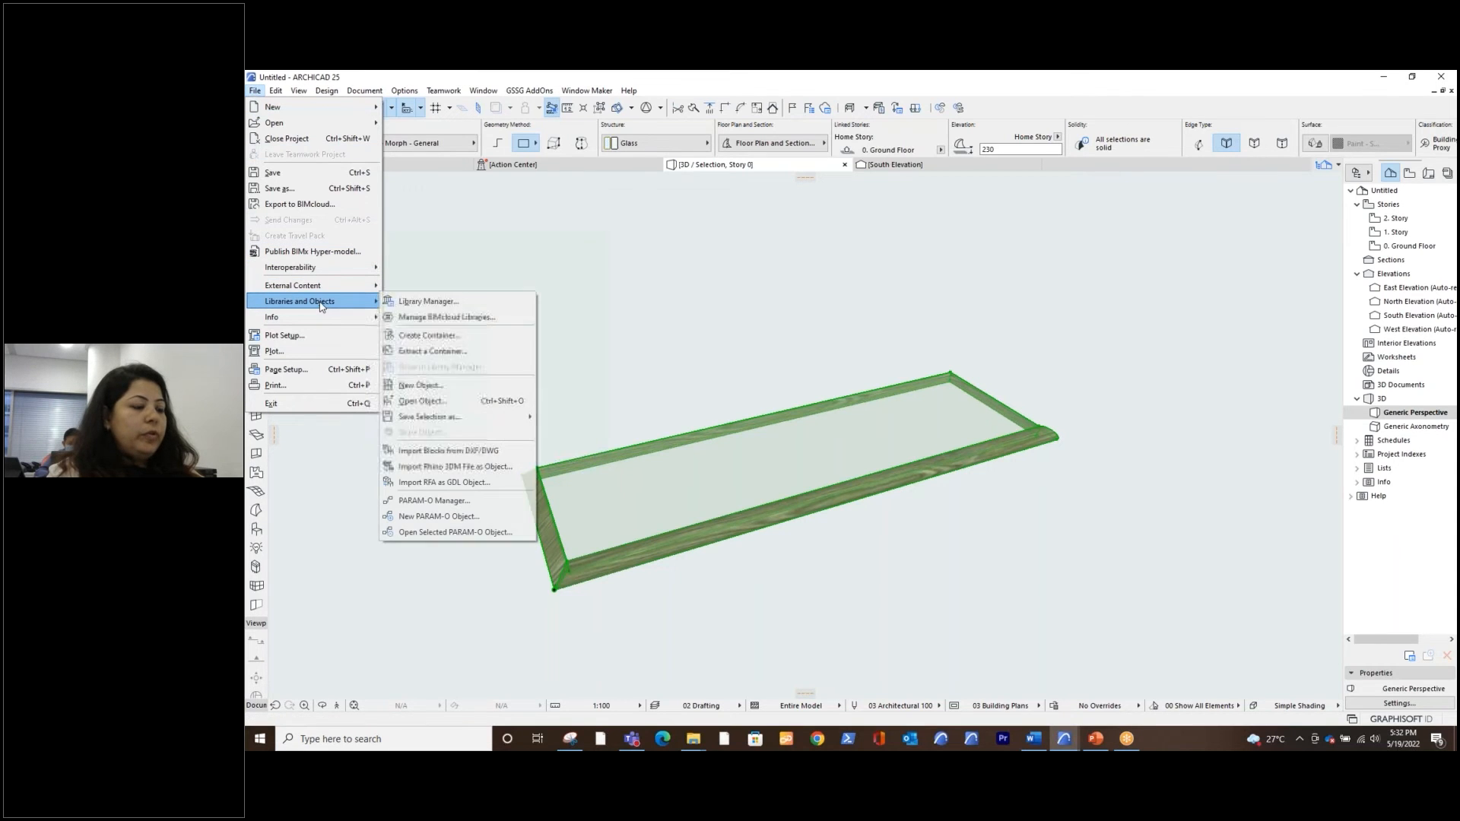
pyautogui.moveTo(475, 424)
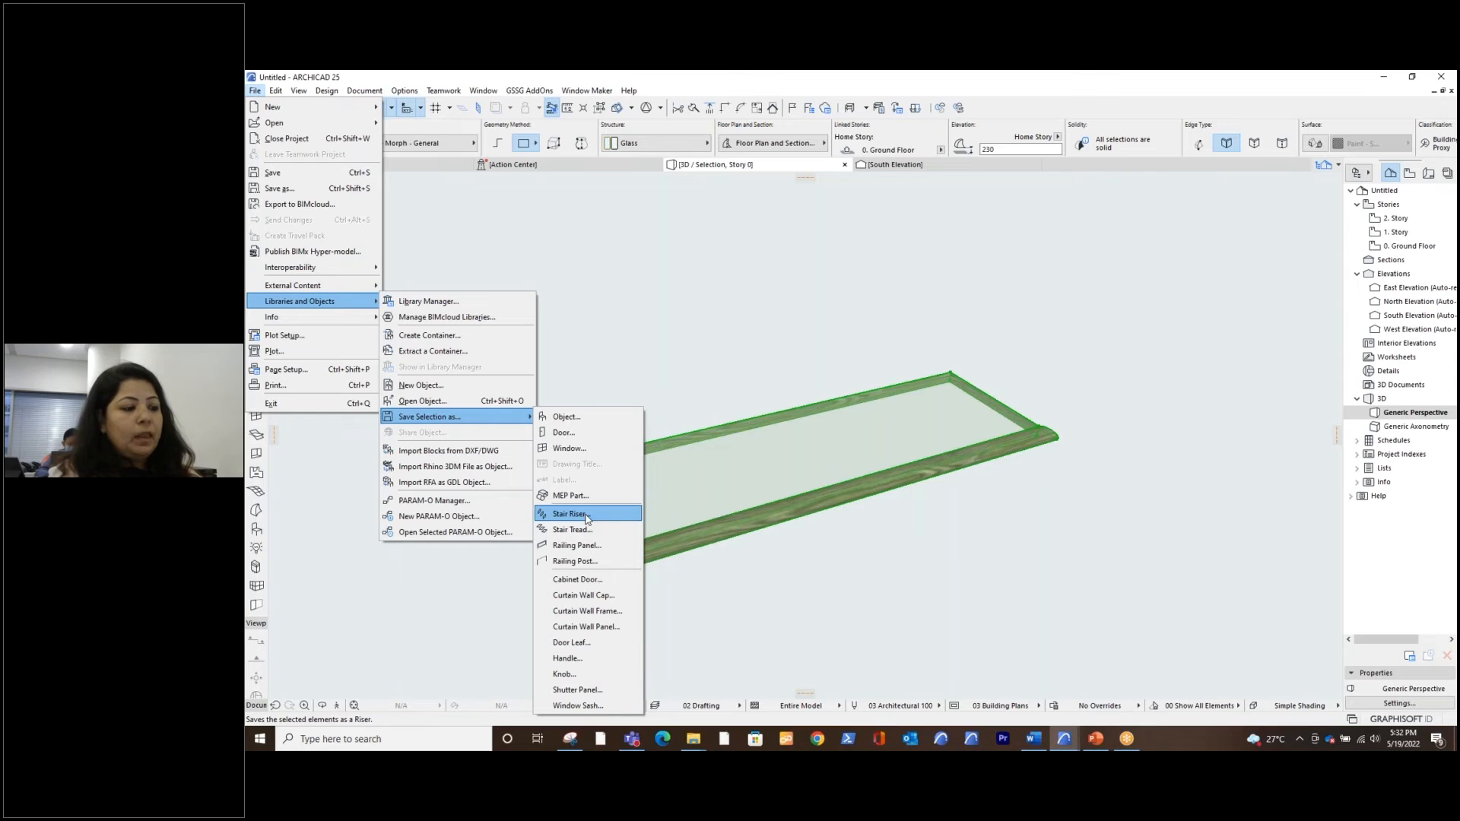
pyautogui.click(600, 532)
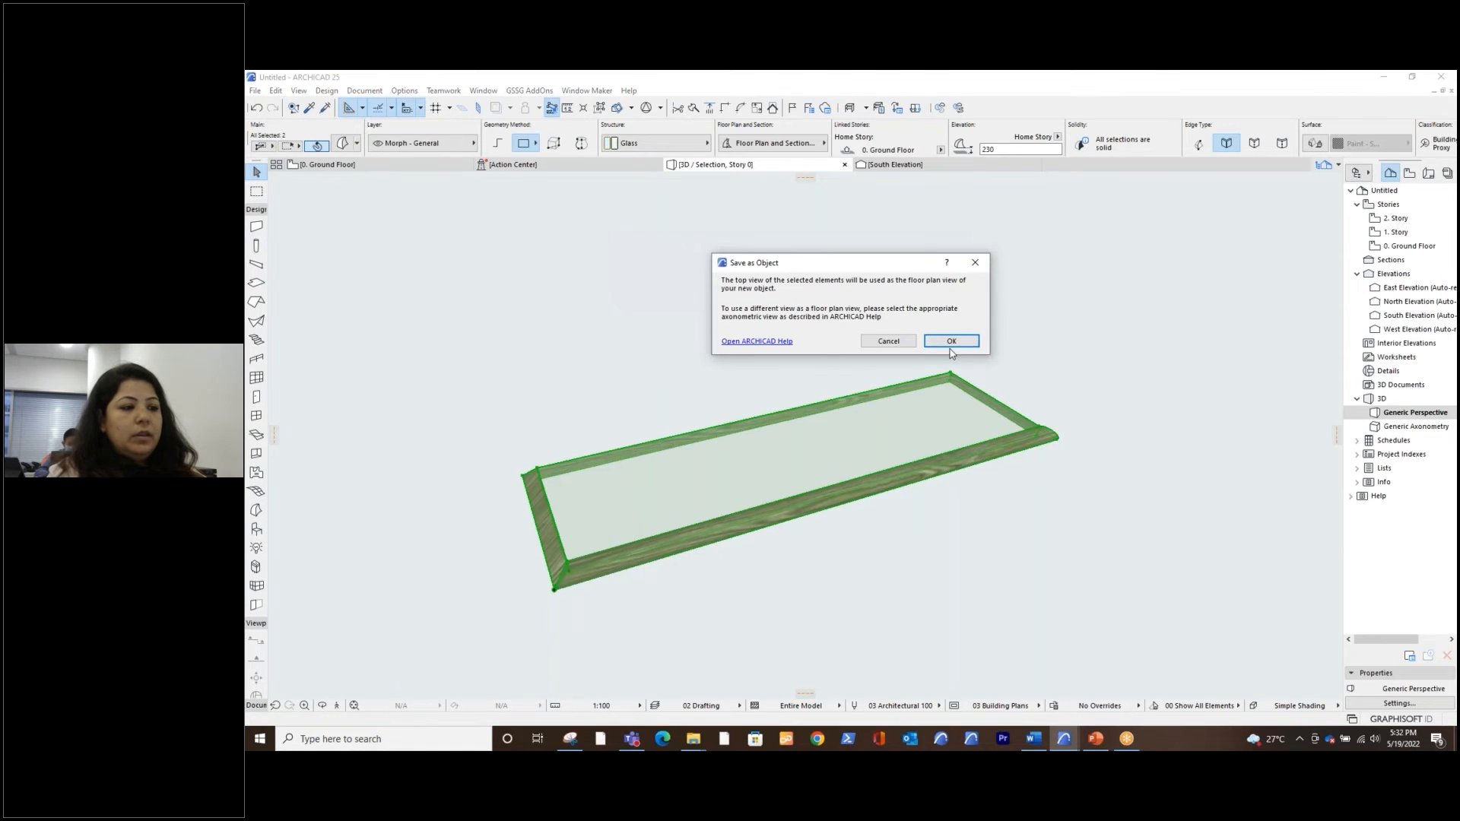
pyautogui.click(952, 342)
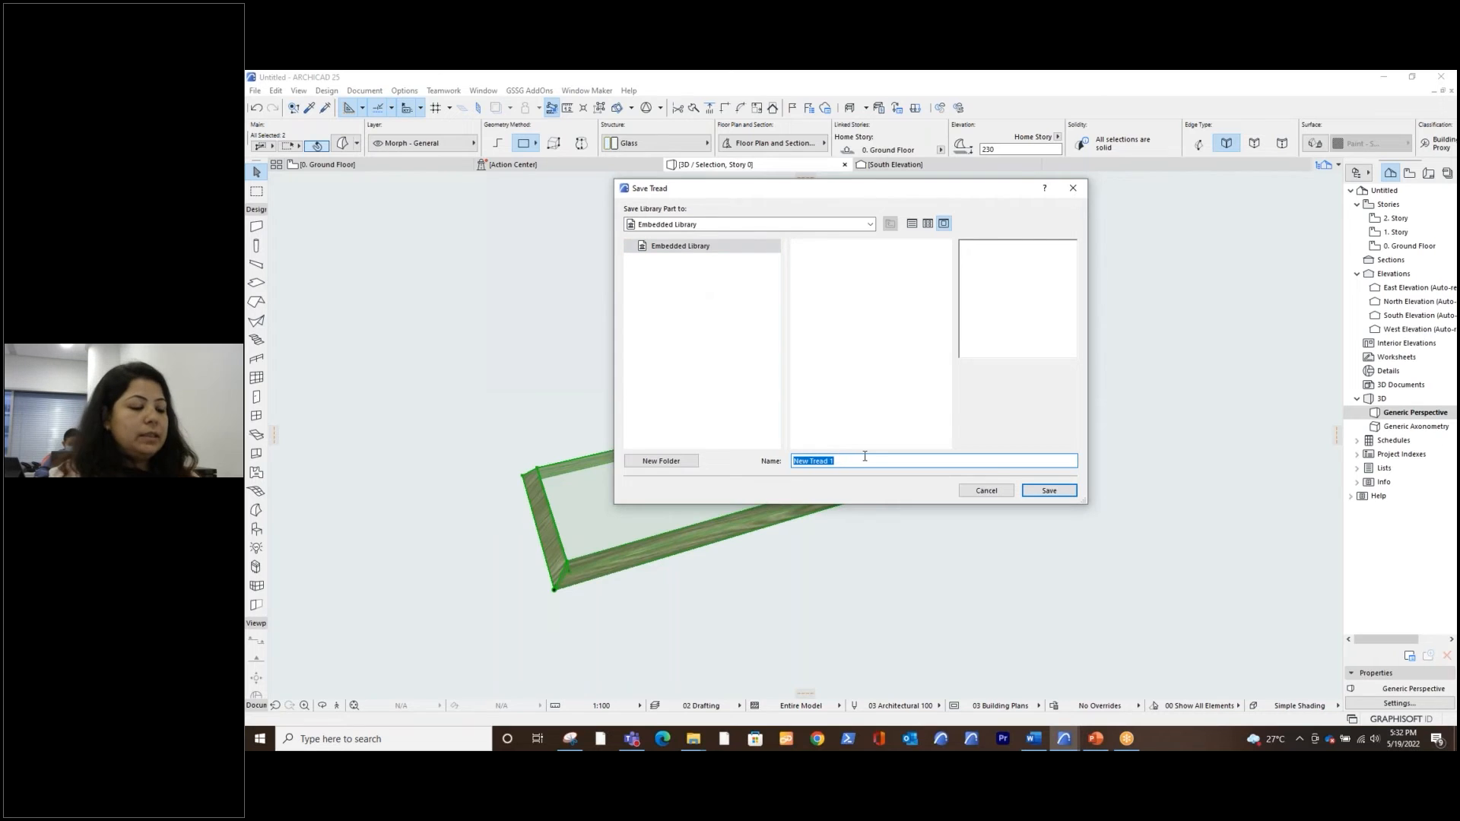
pyautogui.write('GSSG')
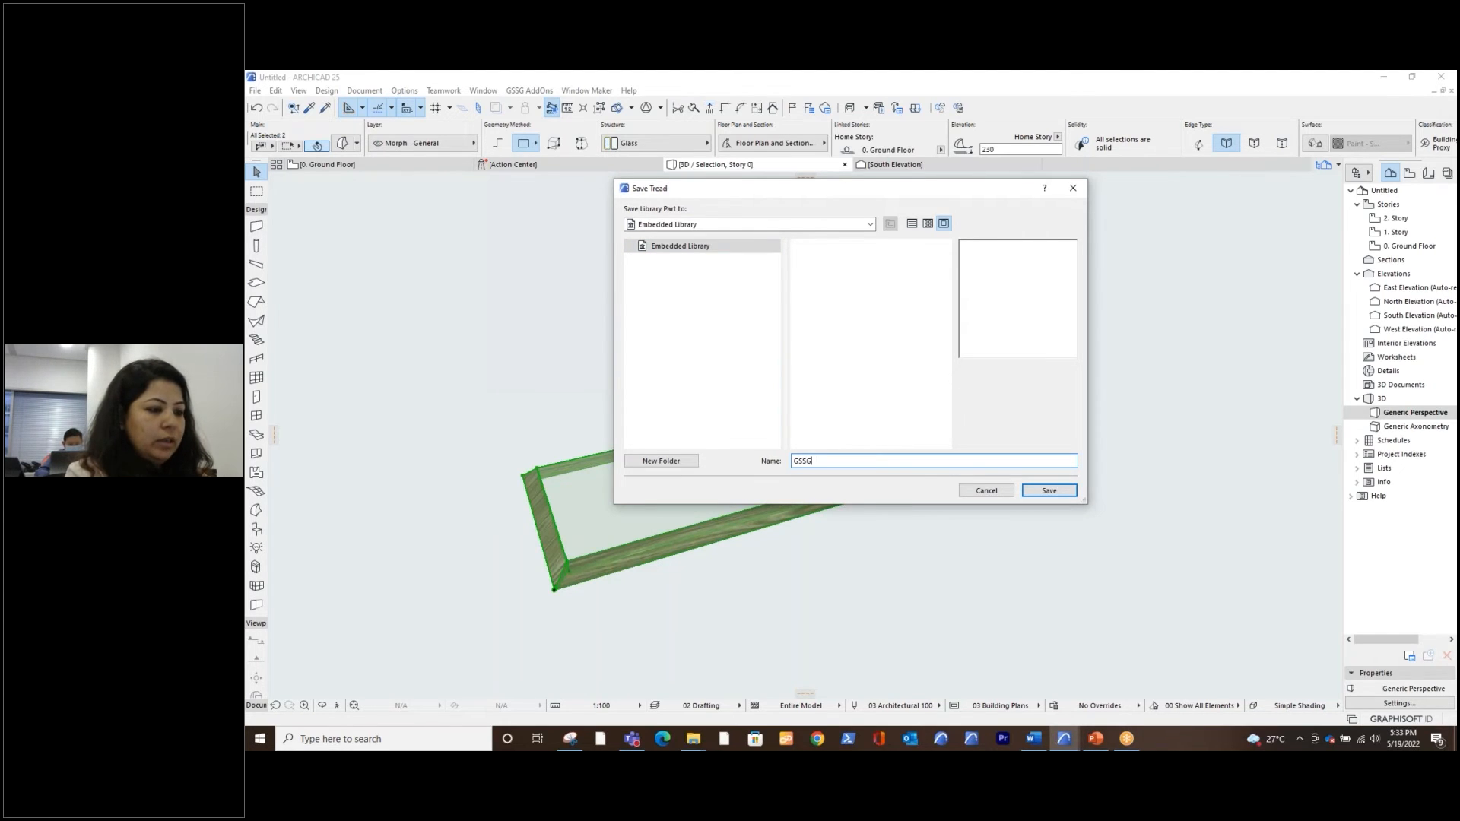
pyautogui.write(' Tread')
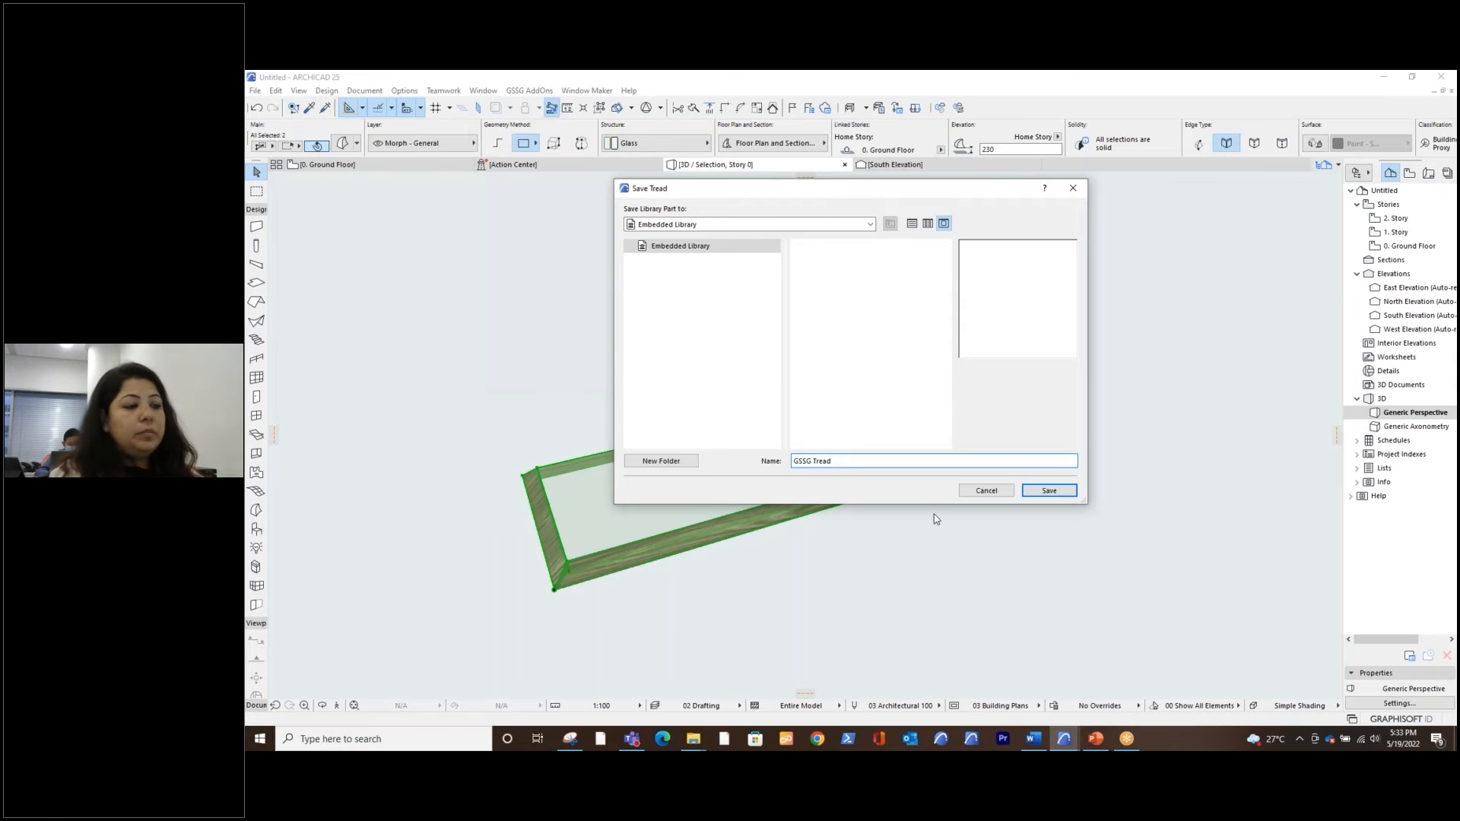
pyautogui.click(1057, 492)
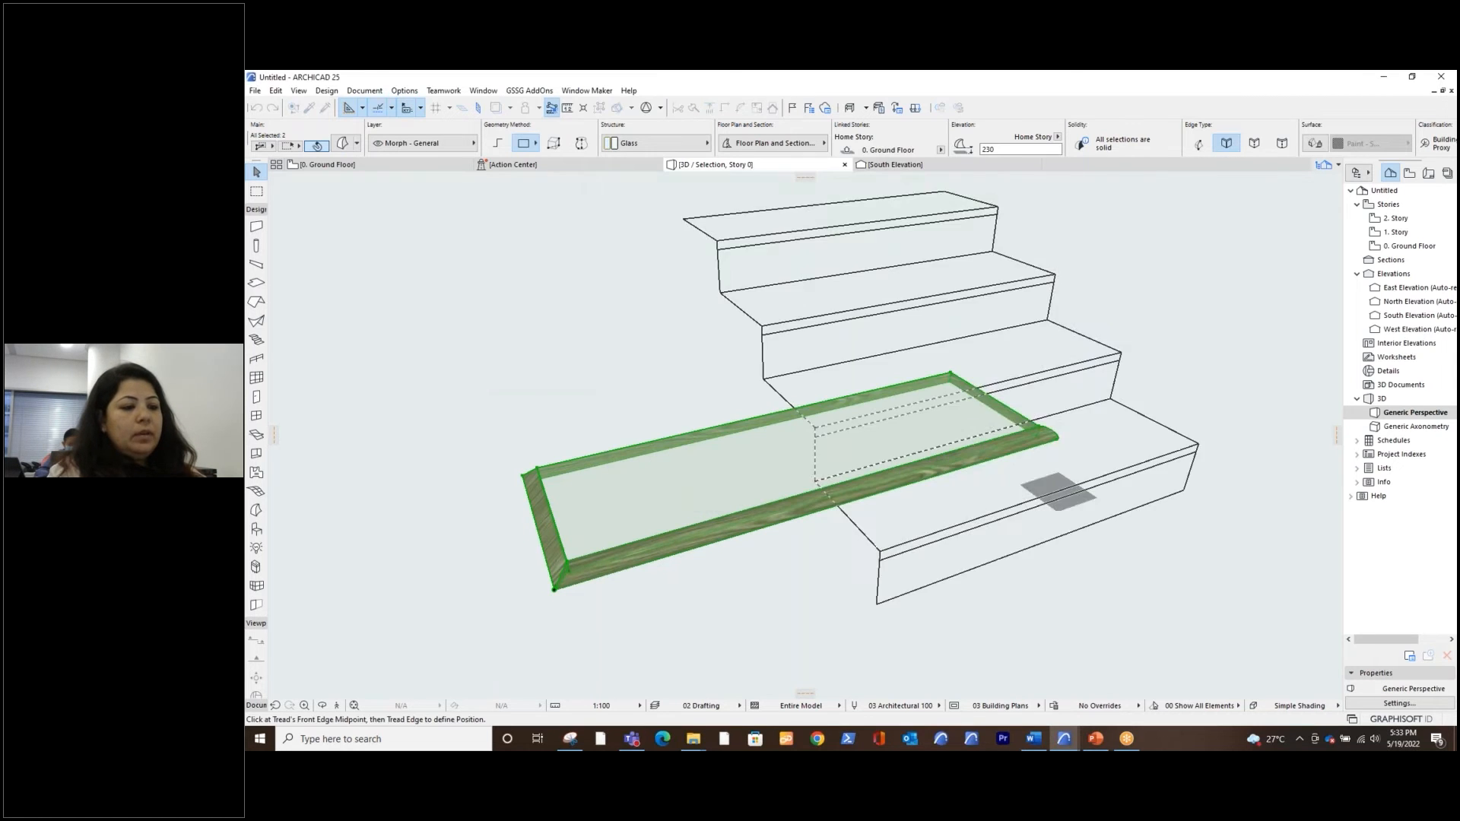
# Align the template stair with the framed glass tread by its front edge midpoint and edge direction, and accept the object's basic settings
pyautogui.scroll(-3, 870, 530)
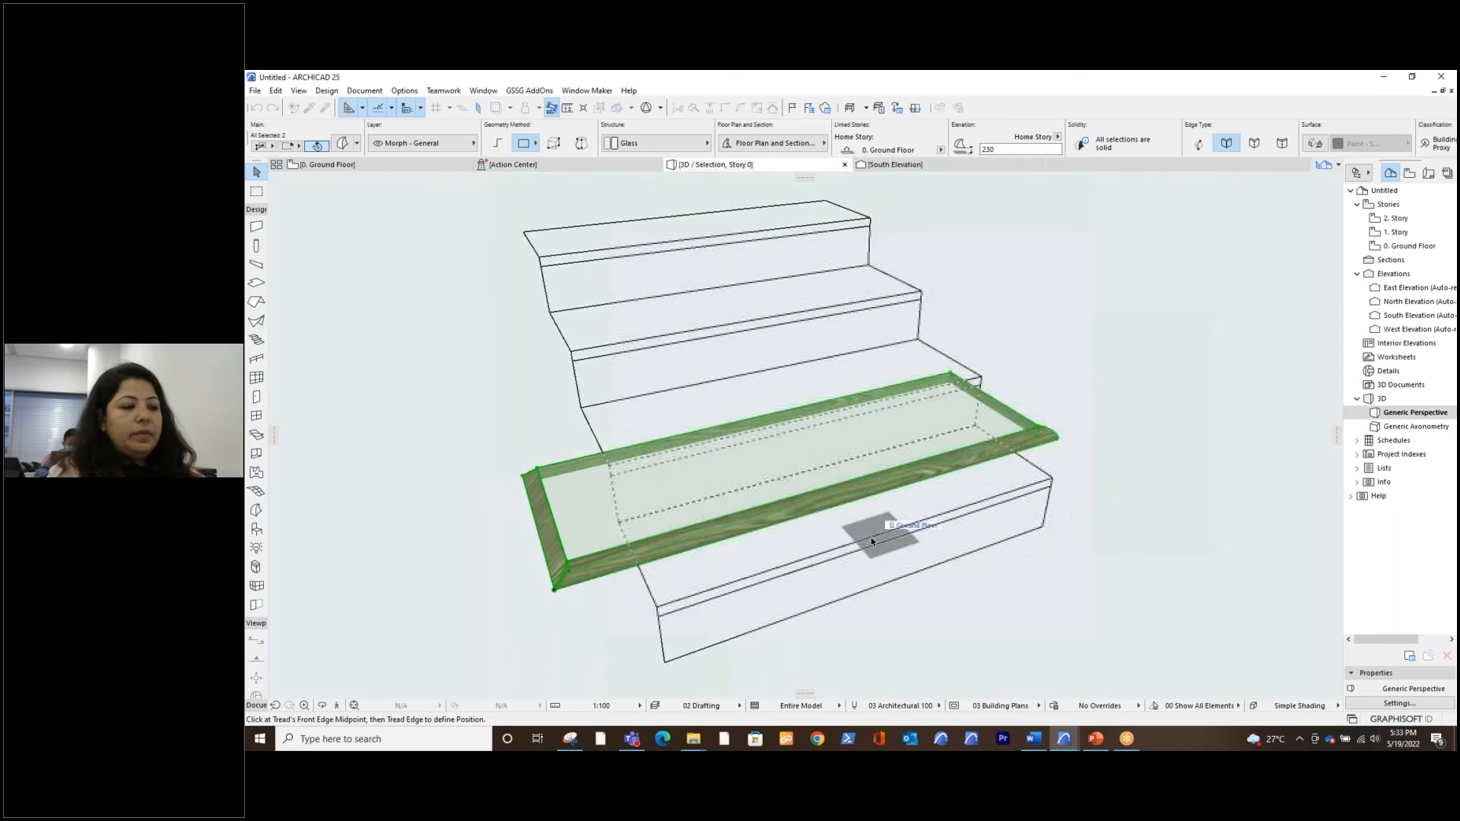
pyautogui.keyDown('shift'); pyautogui.moveTo(869, 531); pyautogui.dragTo(849, 502, button='middle'); pyautogui.keyUp('shift')
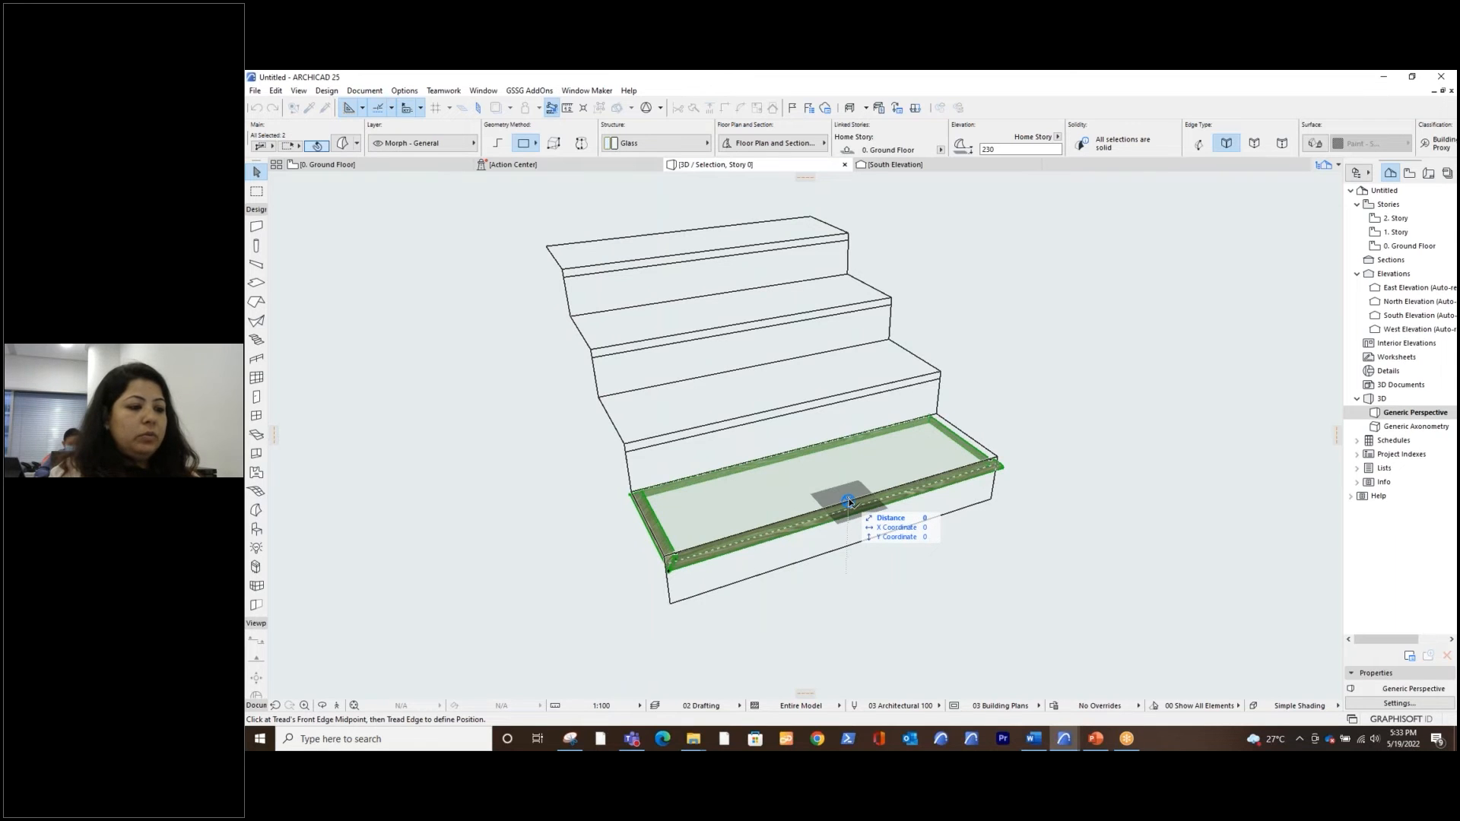
pyautogui.click(849, 502)
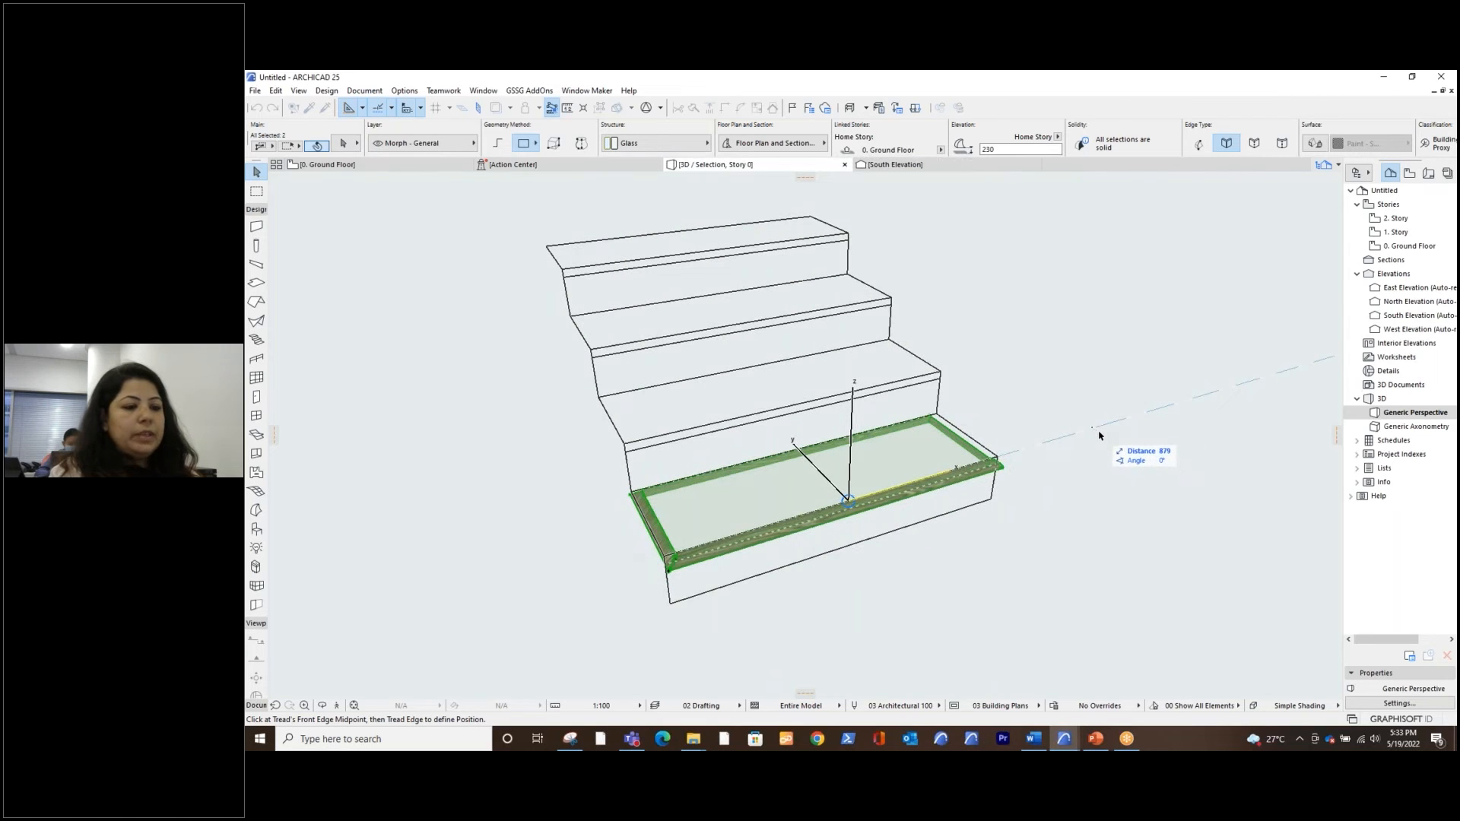
pyautogui.click(1098, 435)
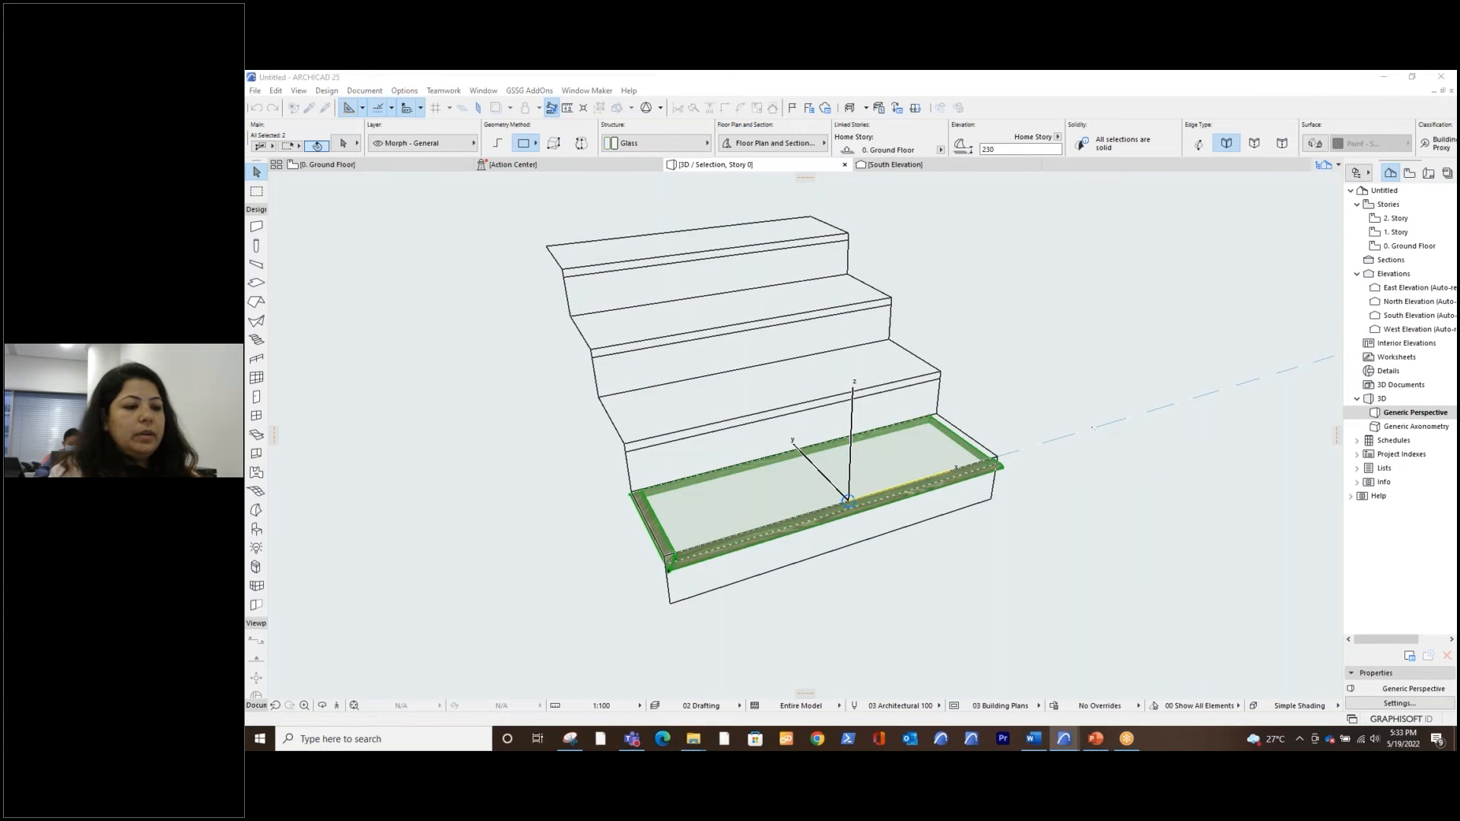
pyautogui.moveTo(791, 212); pyautogui.dragTo(1046, 199)
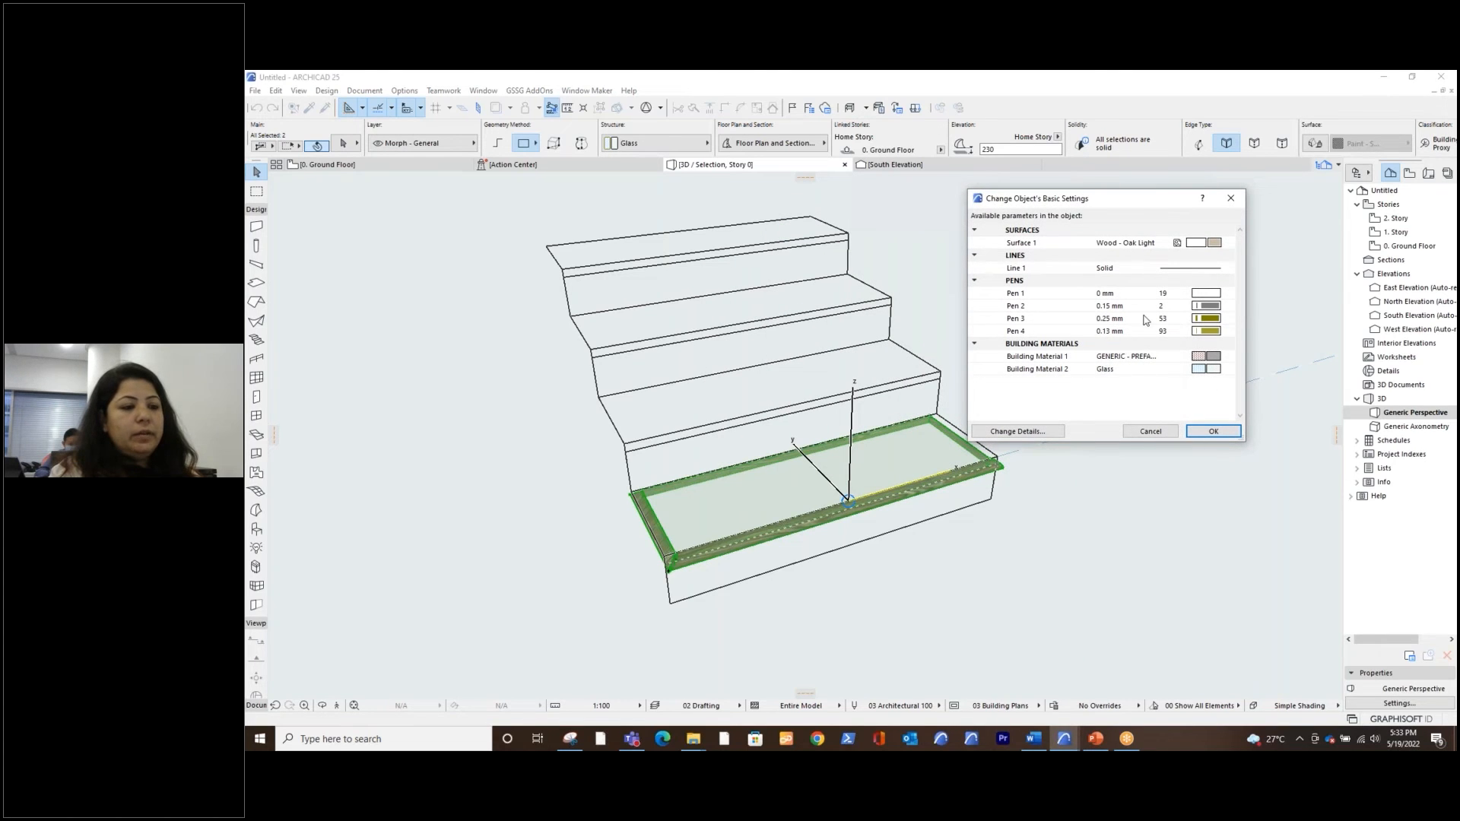
pyautogui.click(1213, 431)
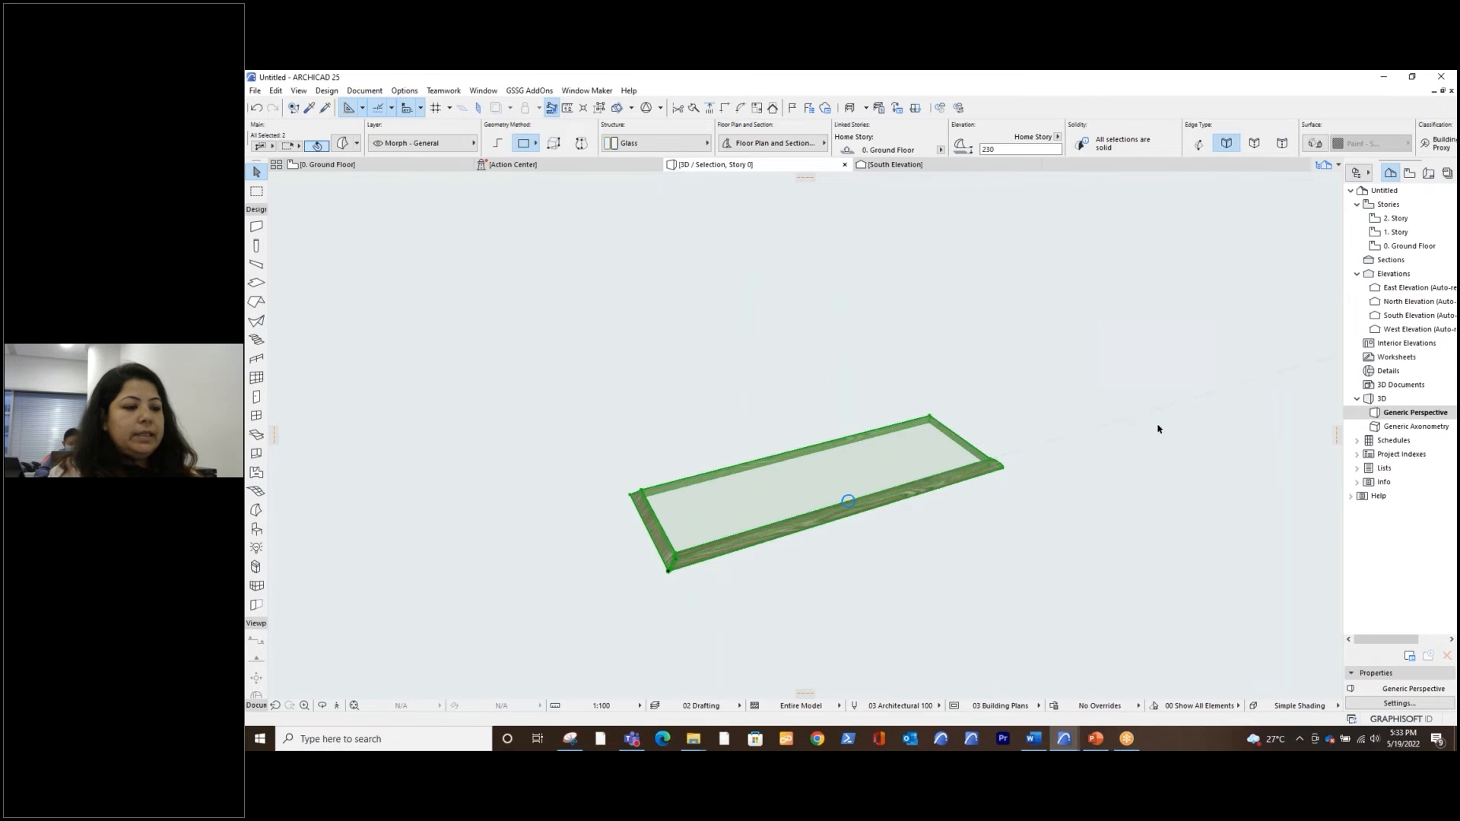
# Deselect the tread morphs and show all model elements in 3D
pyautogui.click(951, 312)
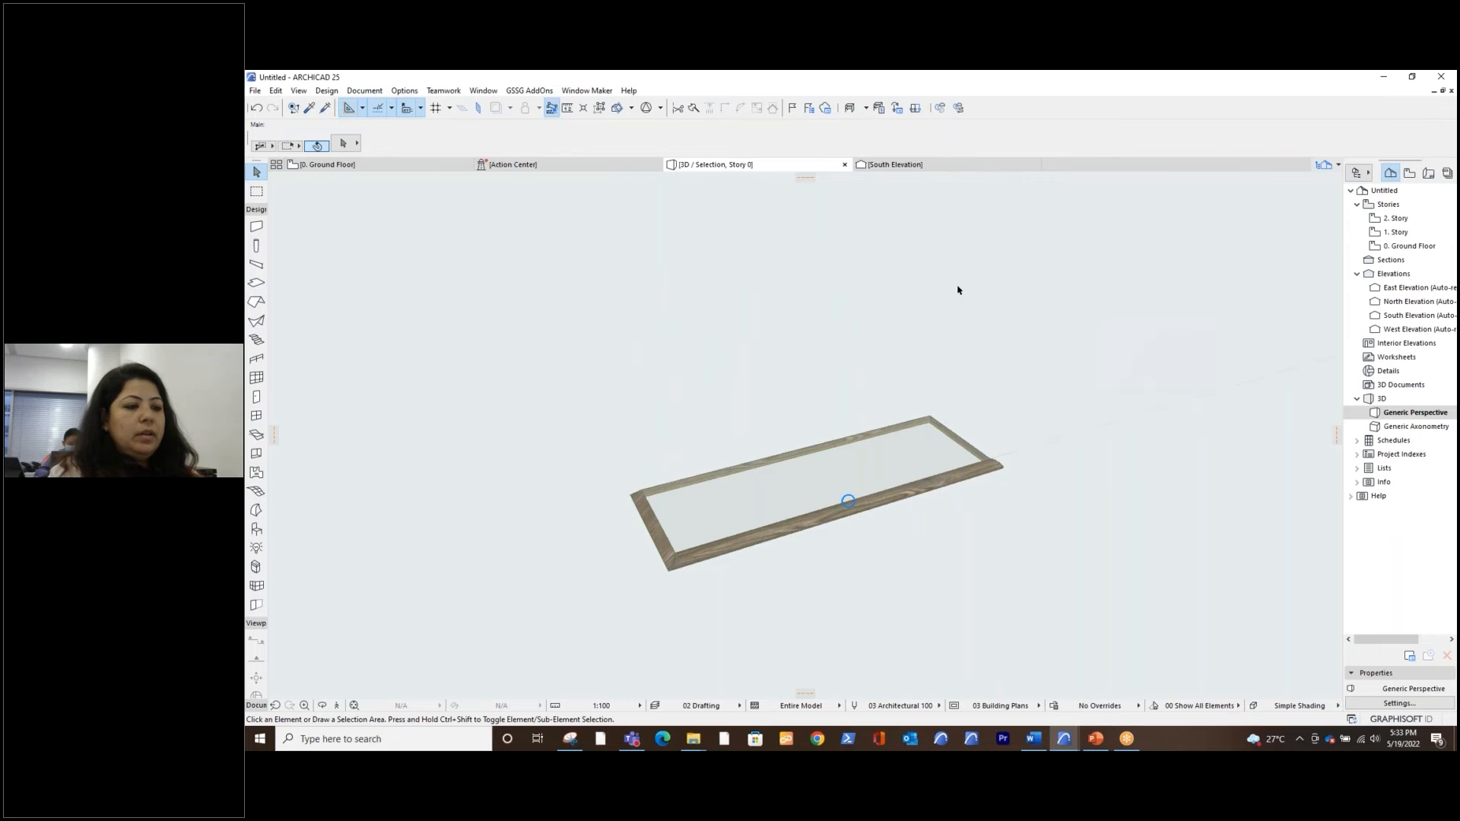
pyautogui.rightClick(958, 287)
pyautogui.click(1003, 417)
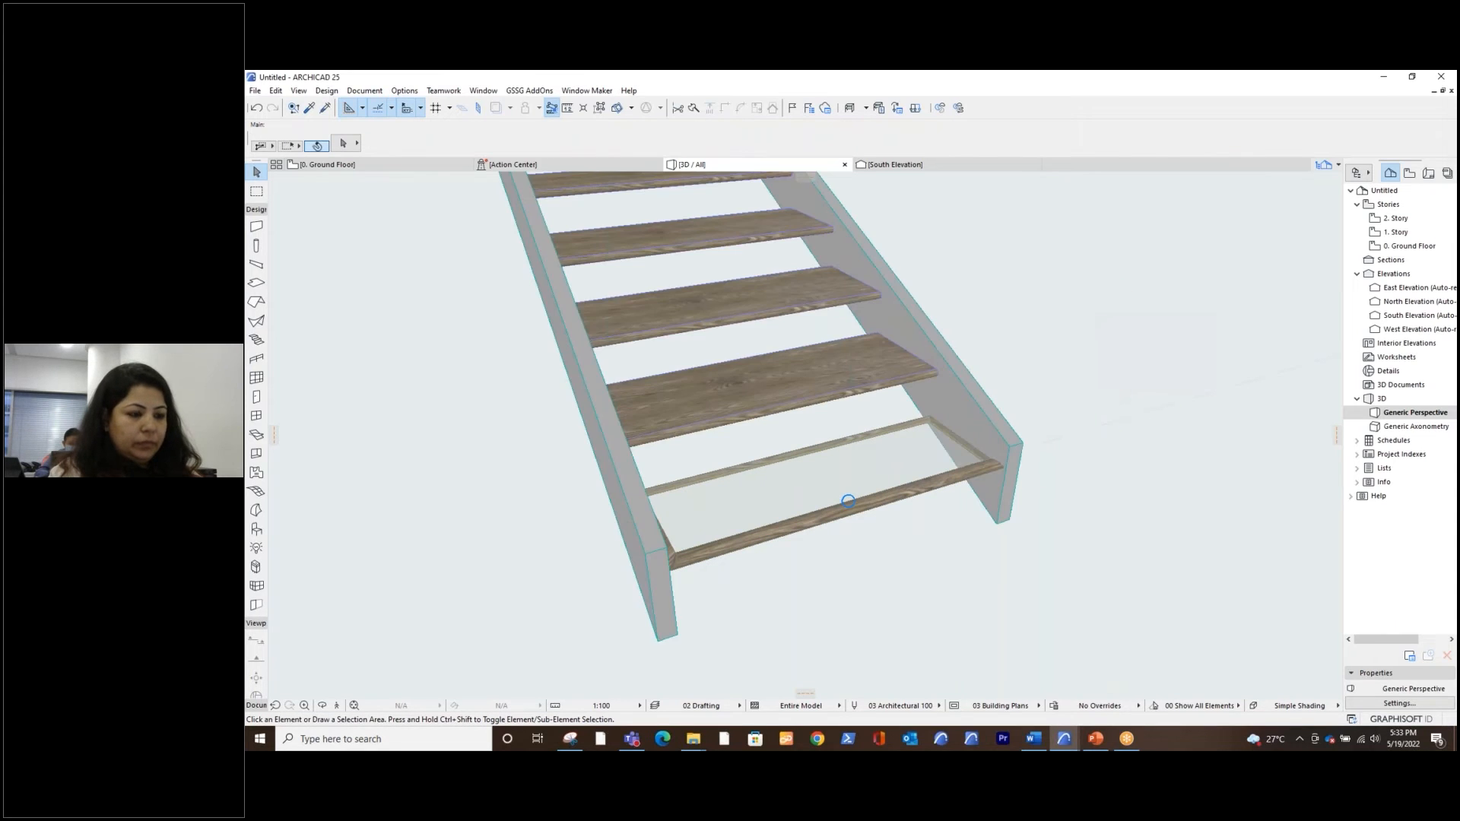
pyautogui.click(1097, 402)
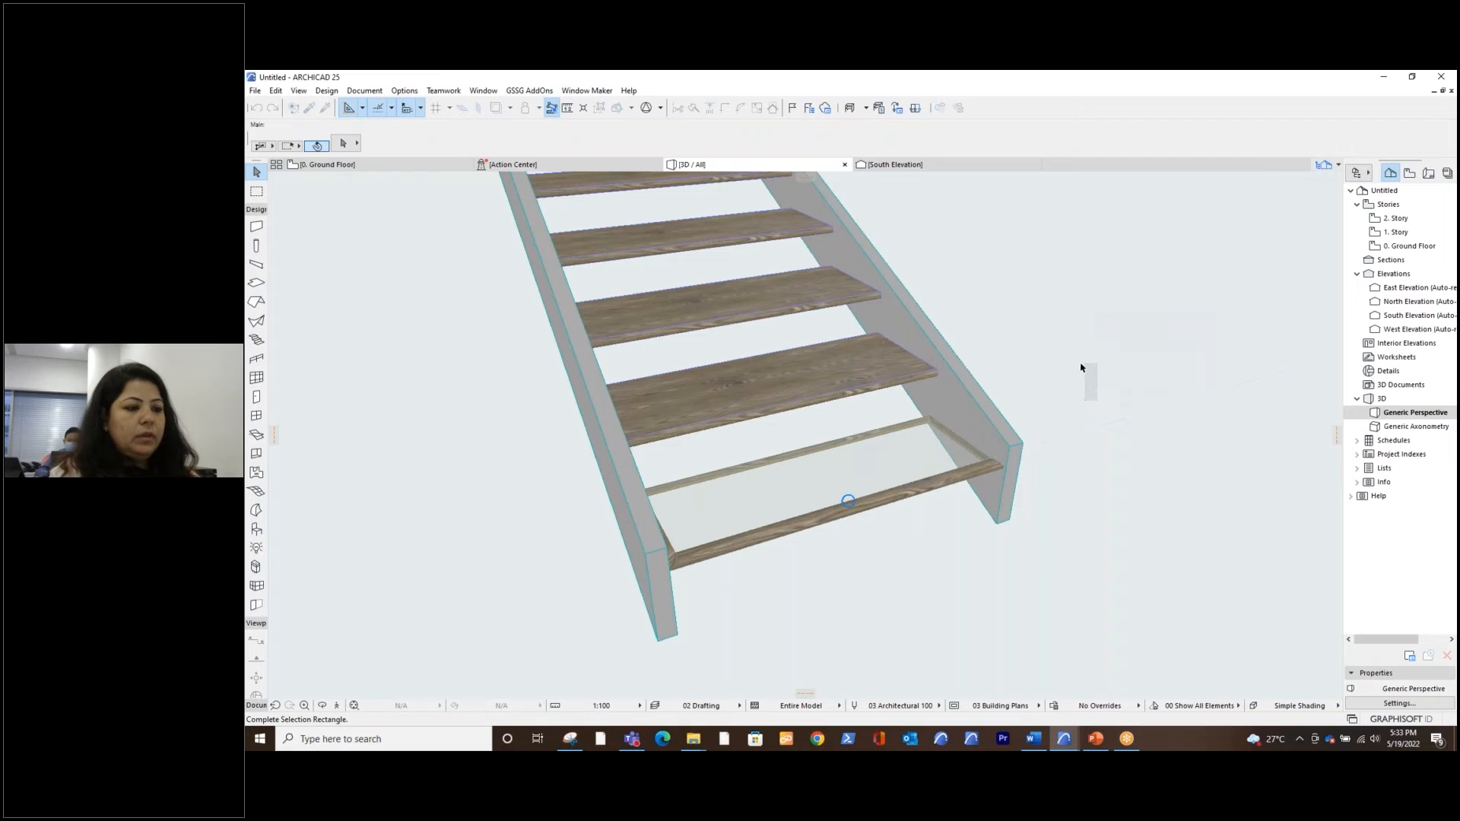
pyautogui.click(1077, 368)
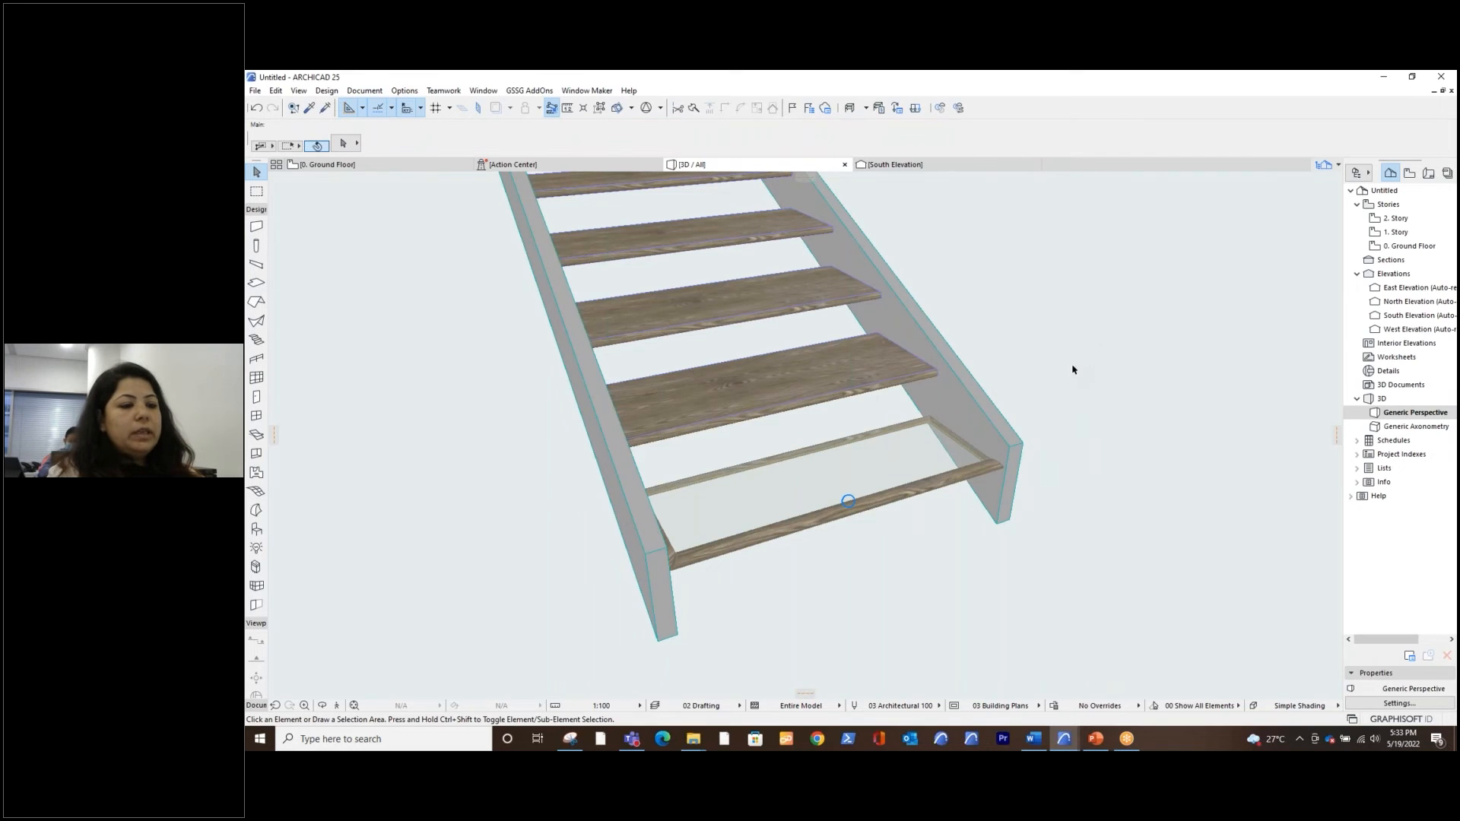
pyautogui.scroll(-3, 1070, 370)
pyautogui.moveTo(1056, 411); pyautogui.dragTo(997, 560, button='middle')
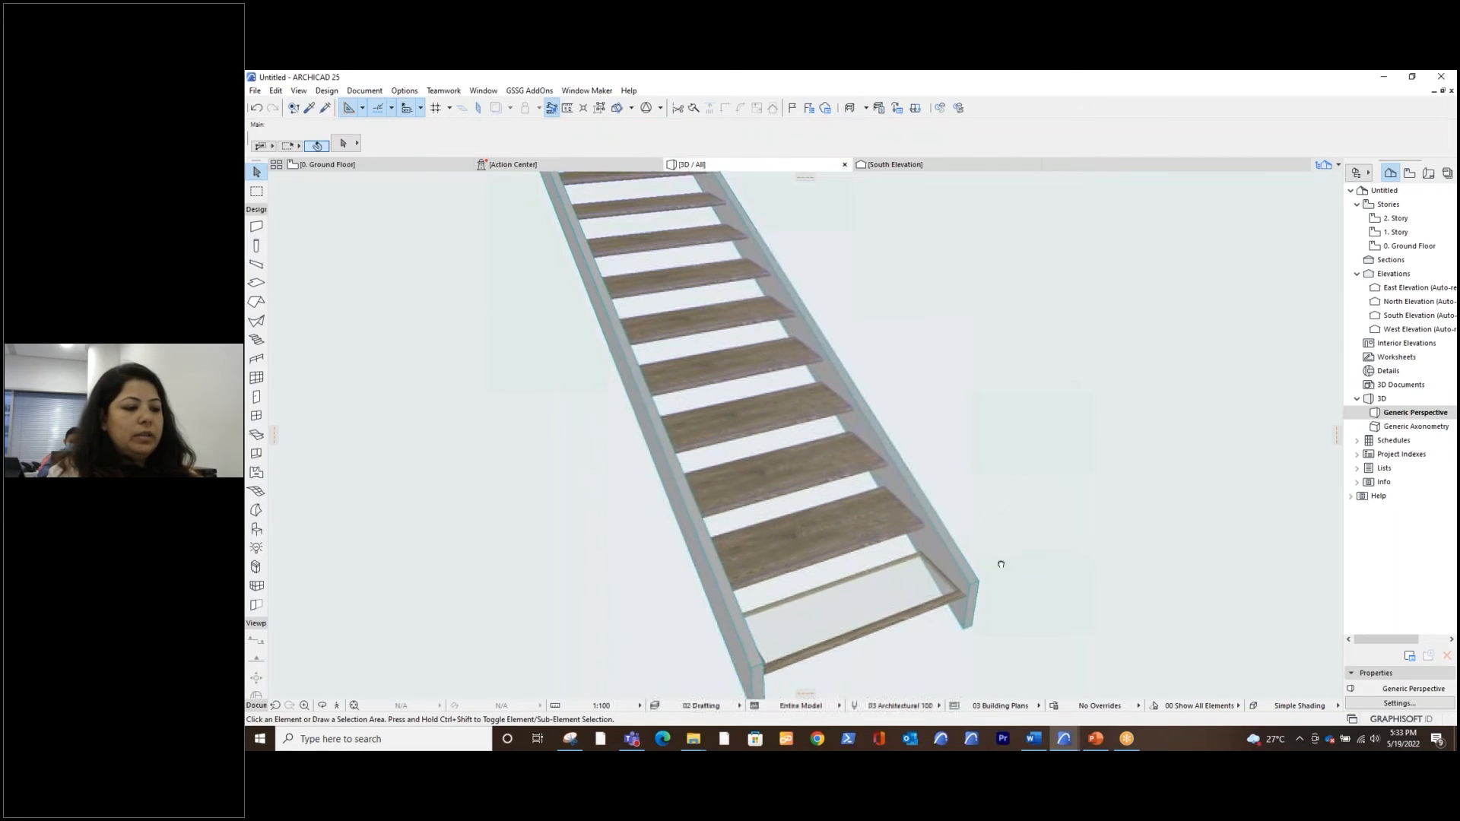
# Delete the glass morph and the wooden frame morph from the lowest step of the straight stair
pyautogui.click(842, 619)
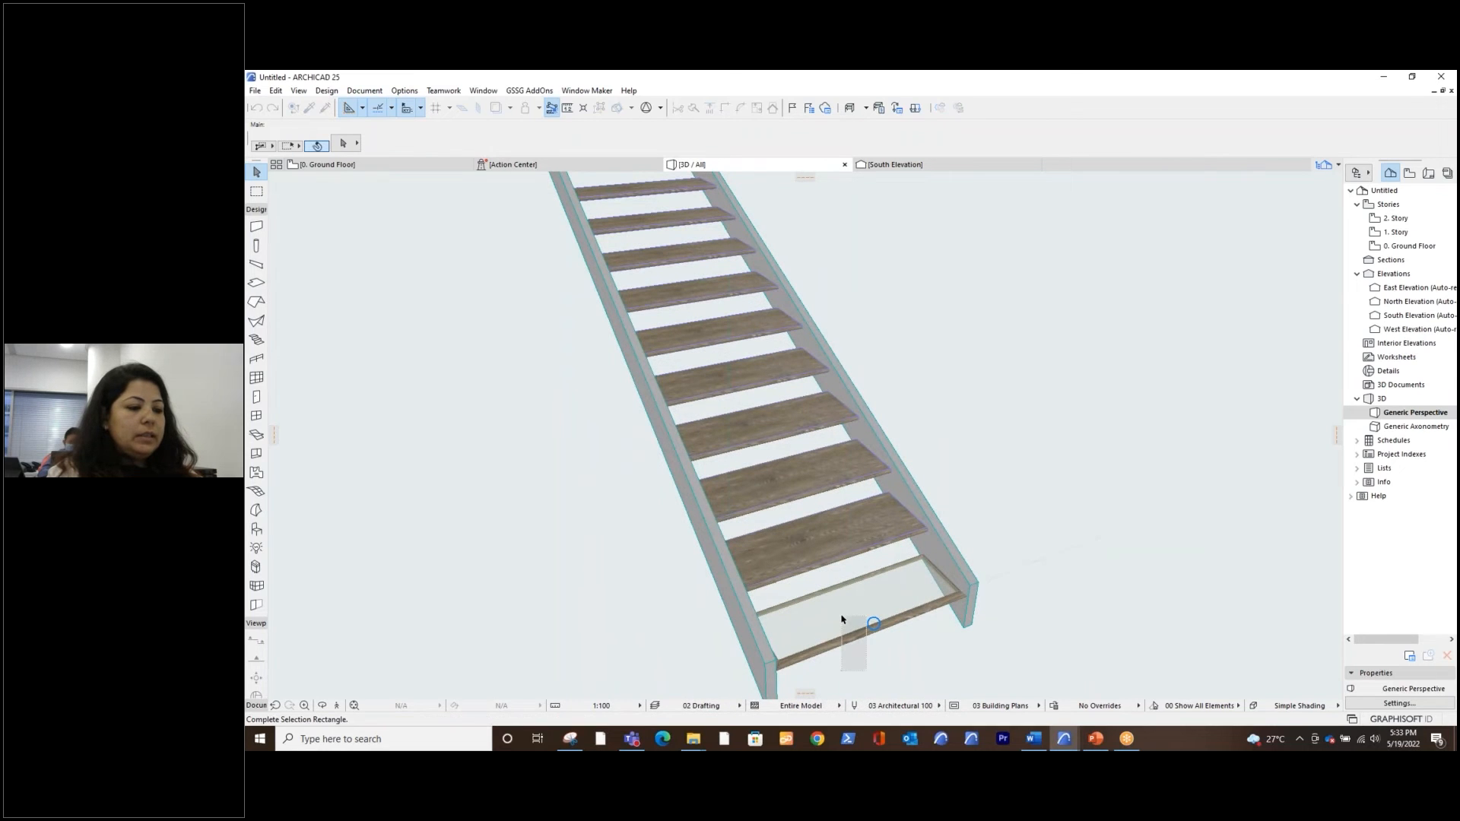
pyautogui.click(834, 631)
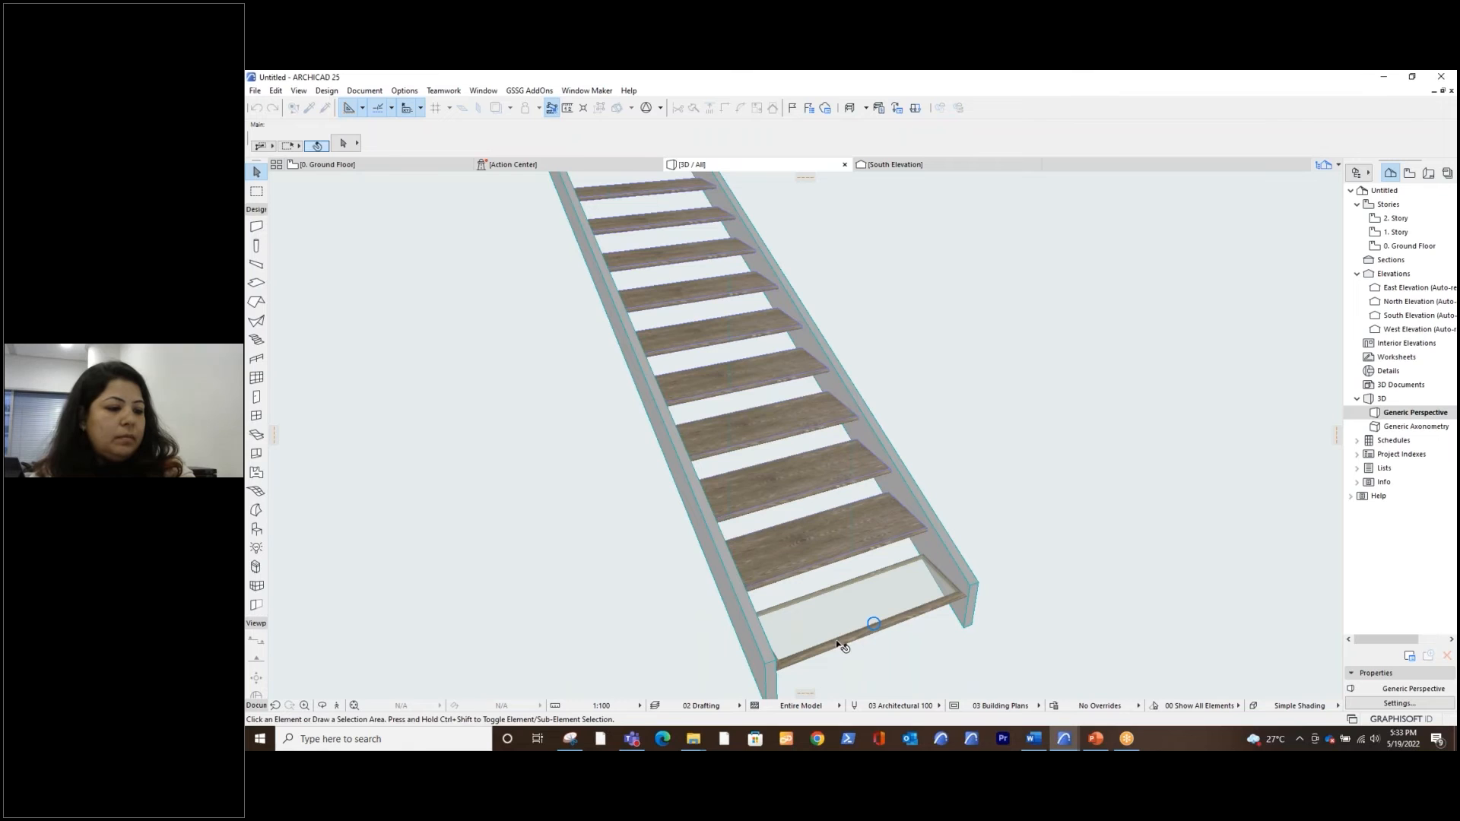
pyautogui.click(849, 644)
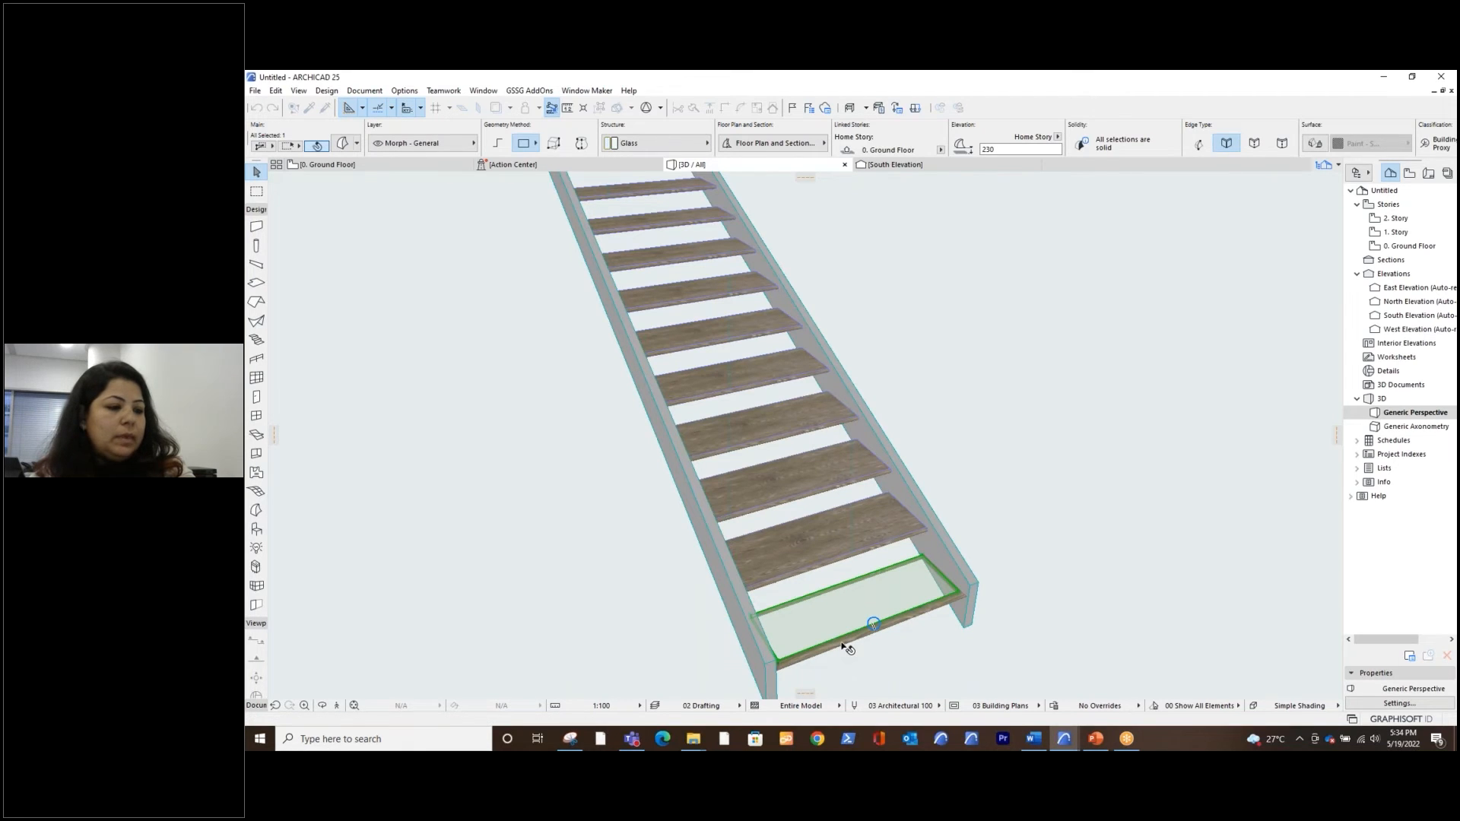
pyautogui.click(873, 624)
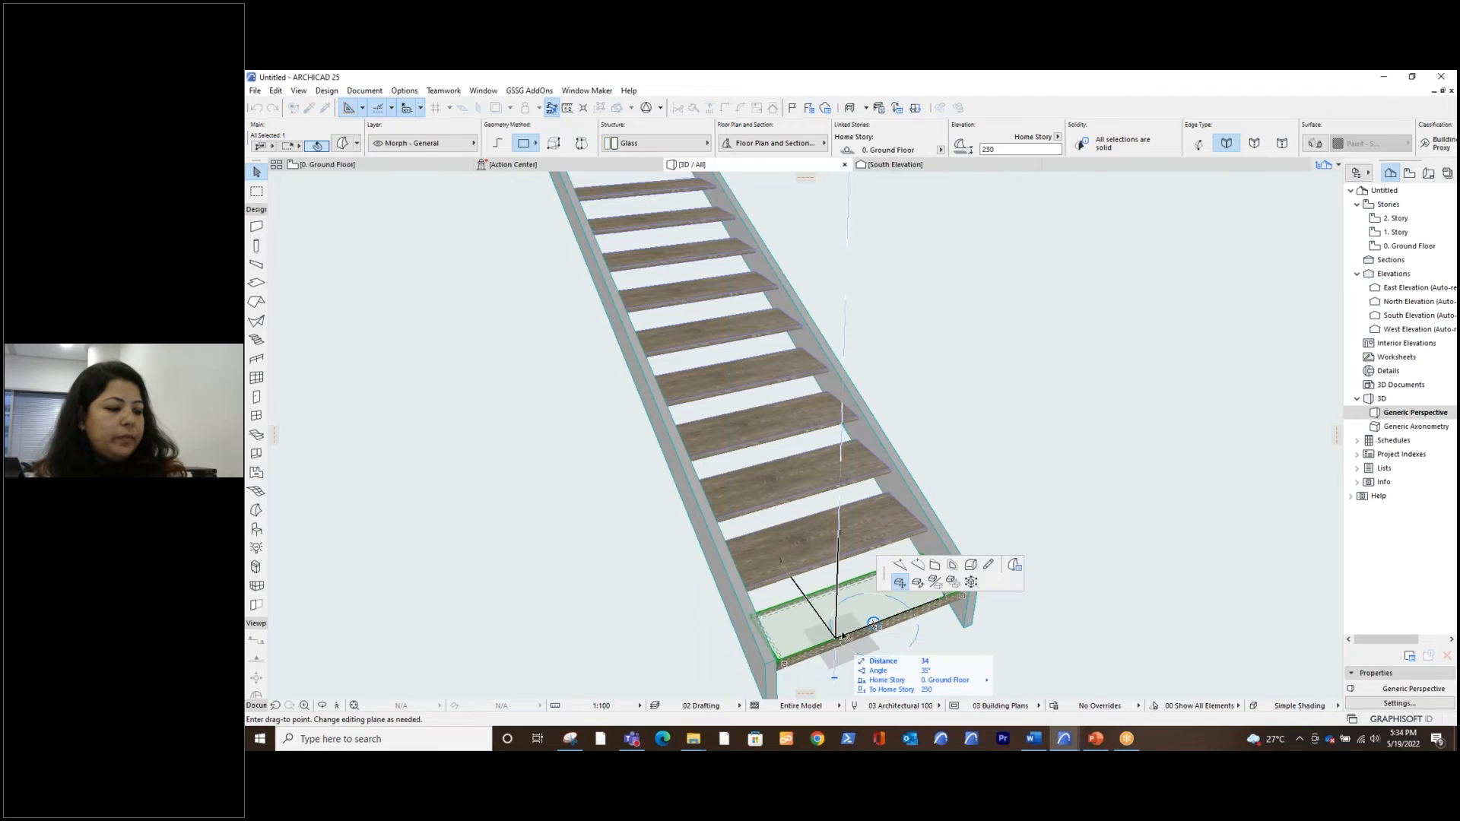
pyautogui.click(840, 632)
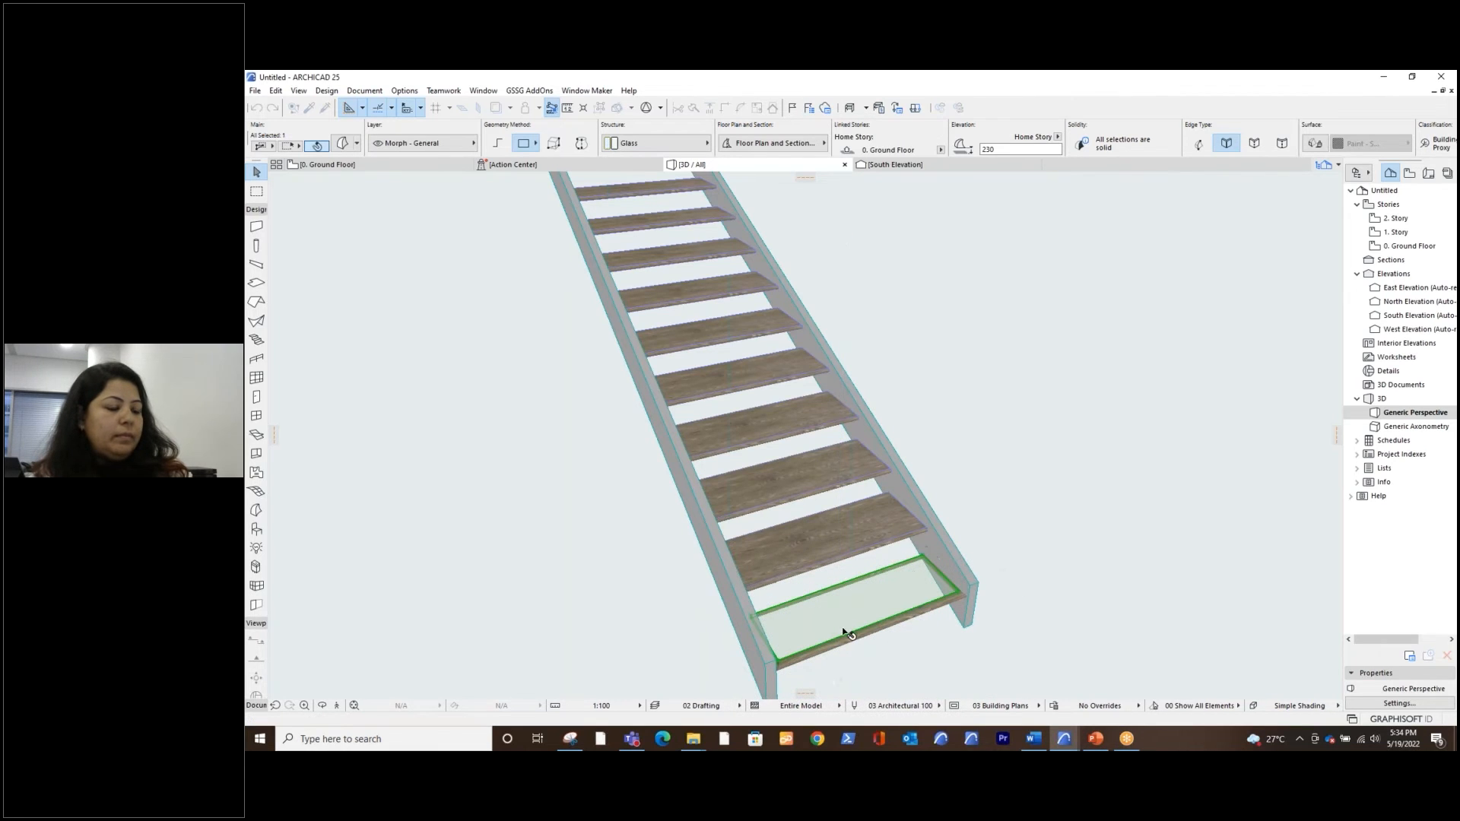
pyautogui.press('Escape')
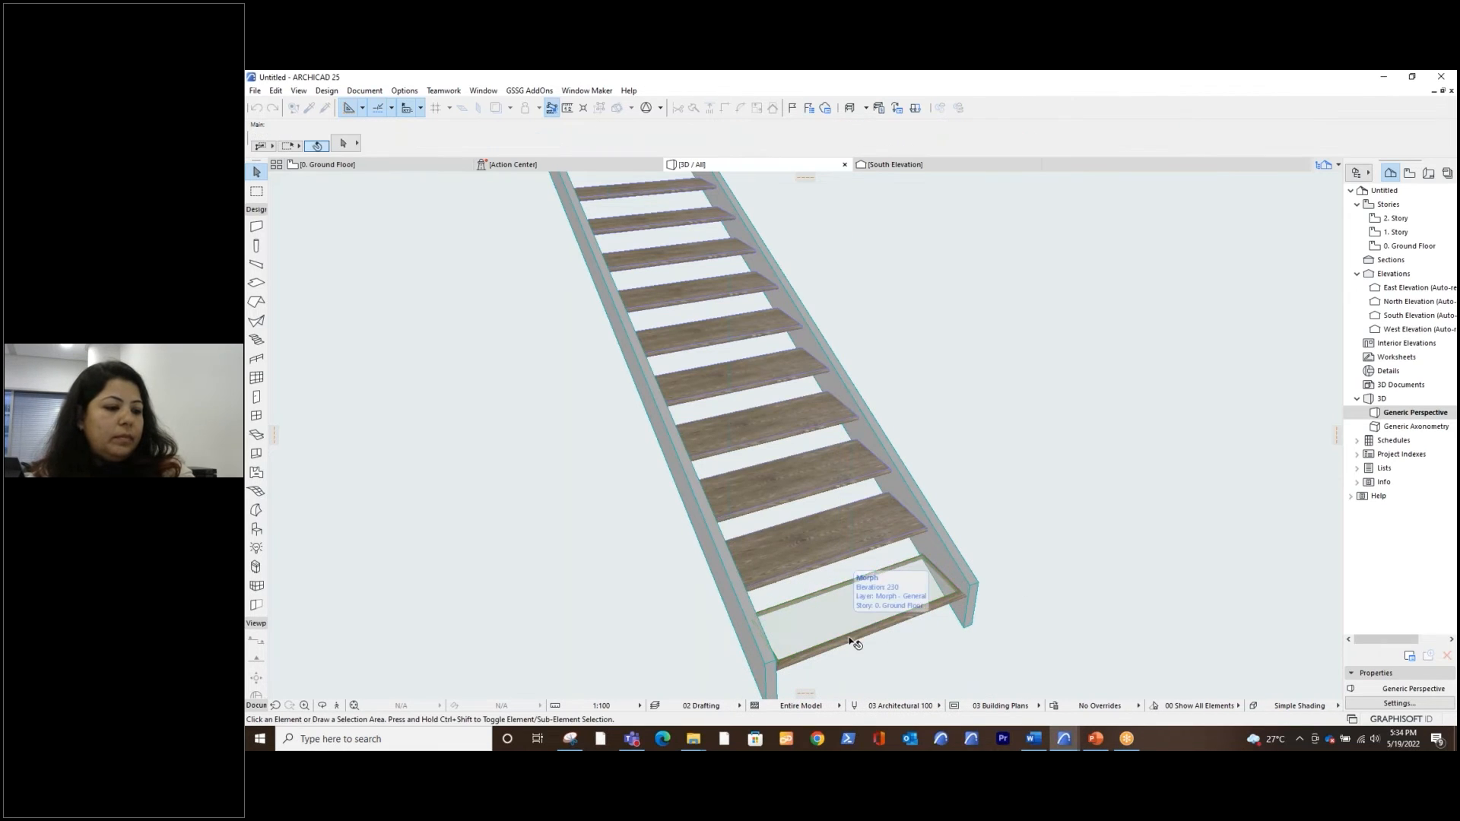
pyautogui.click(878, 646)
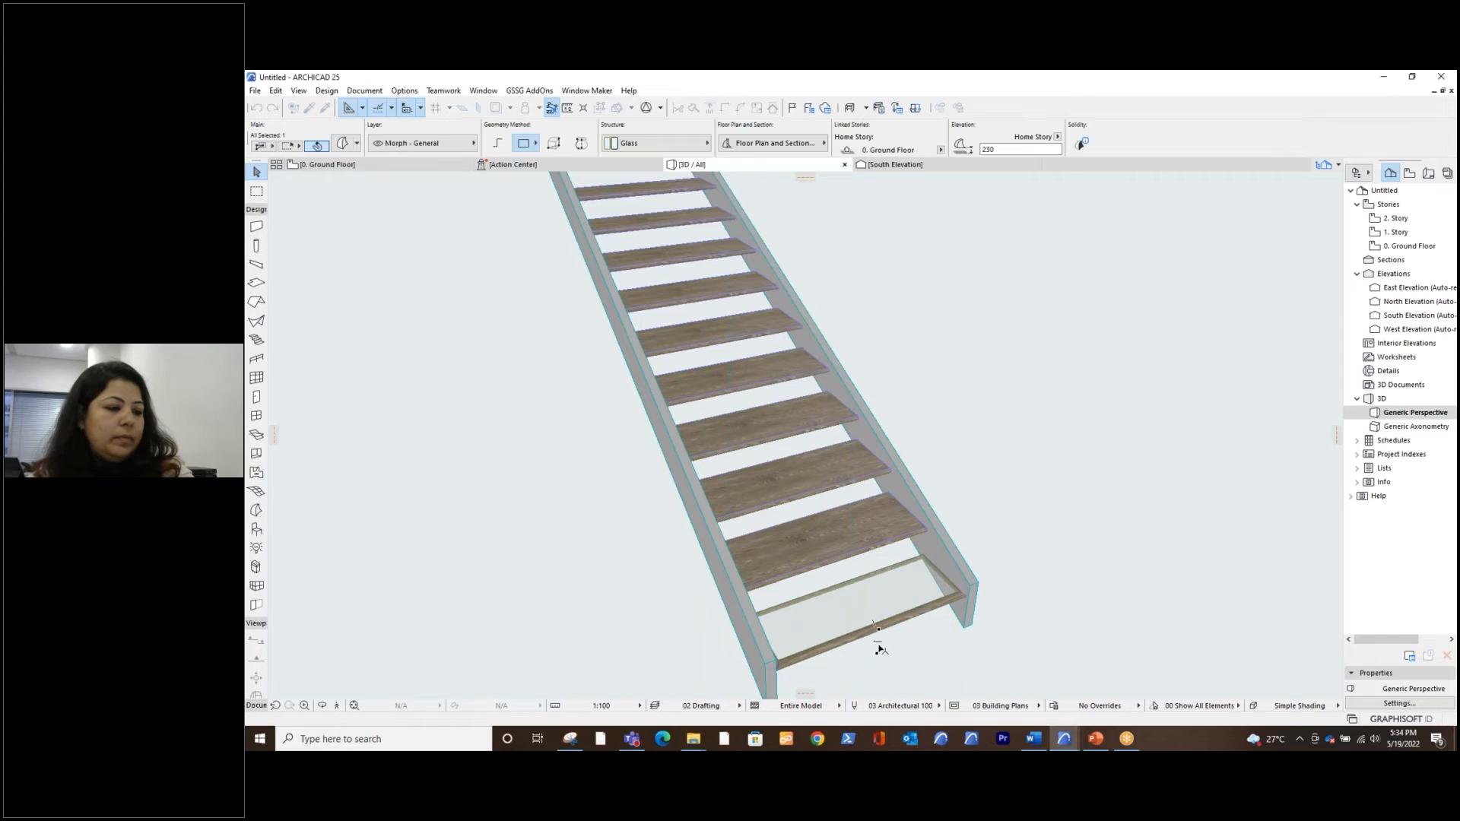
pyautogui.press('Delete')
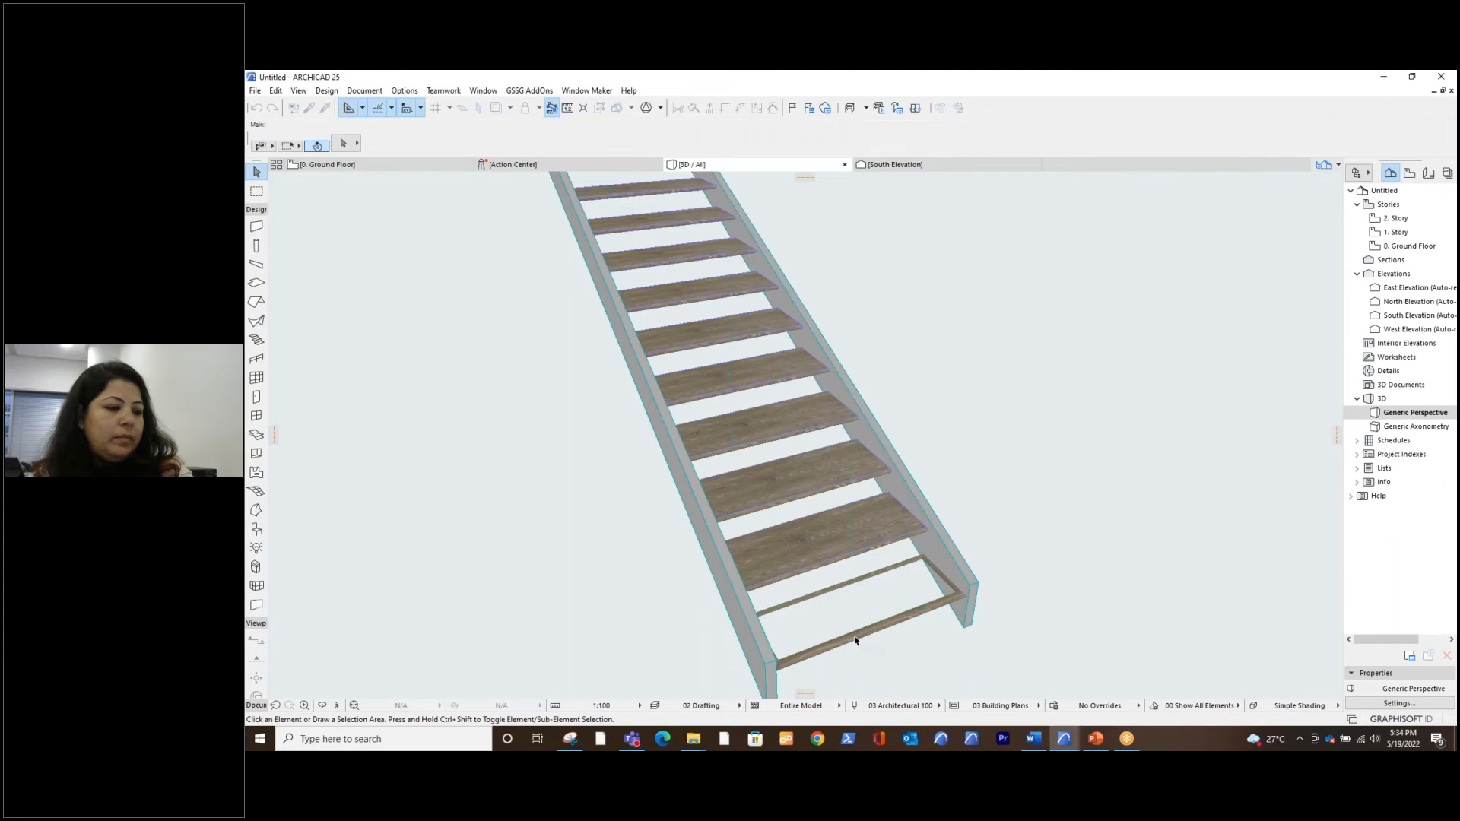
pyautogui.click(899, 652)
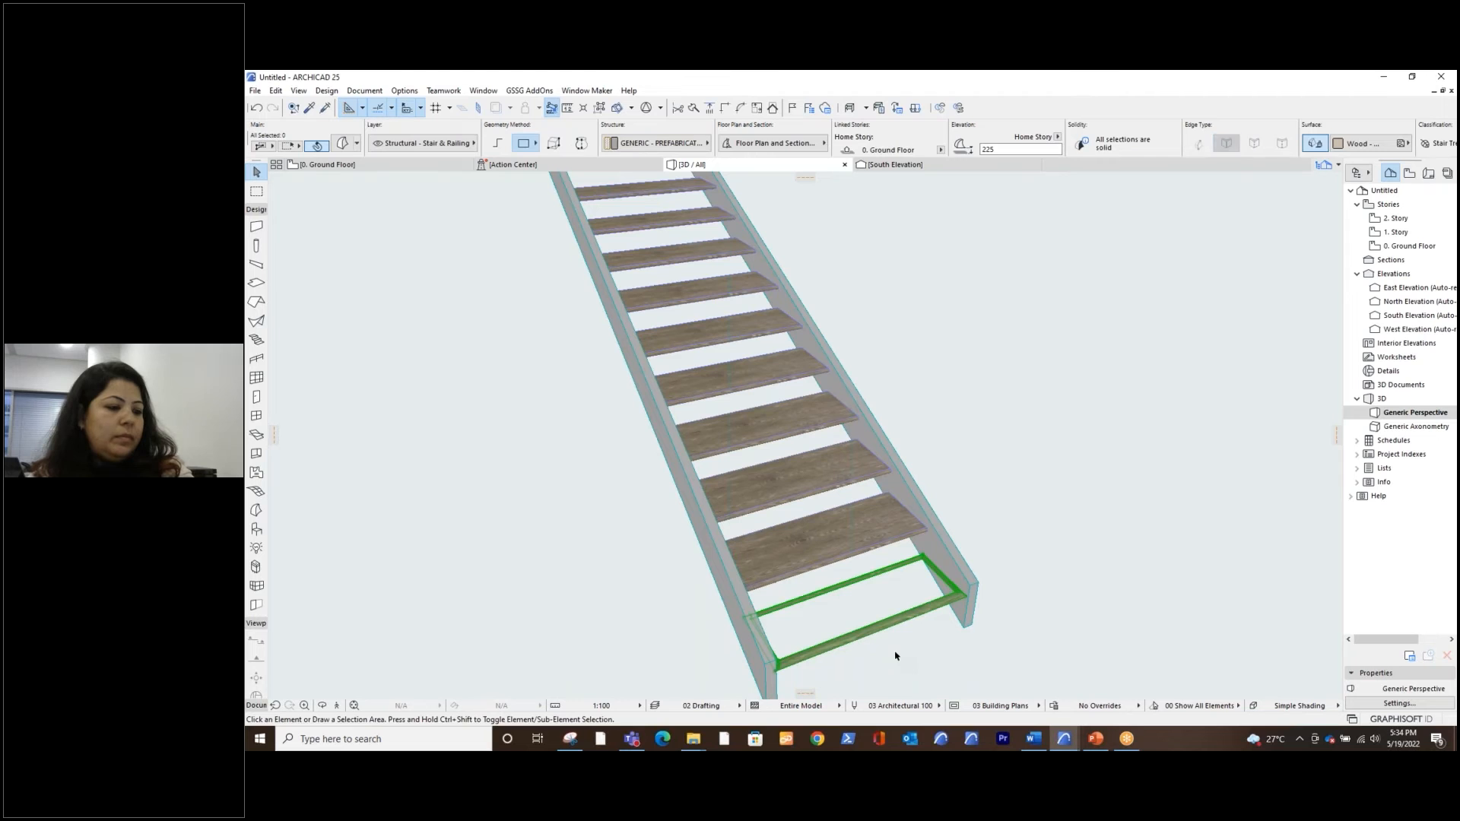
pyautogui.press('Delete')
# Edit the straight stair, enable the missing lowest tread, and exit the stair's edit mode
pyautogui.scroll(-4, 882, 654)
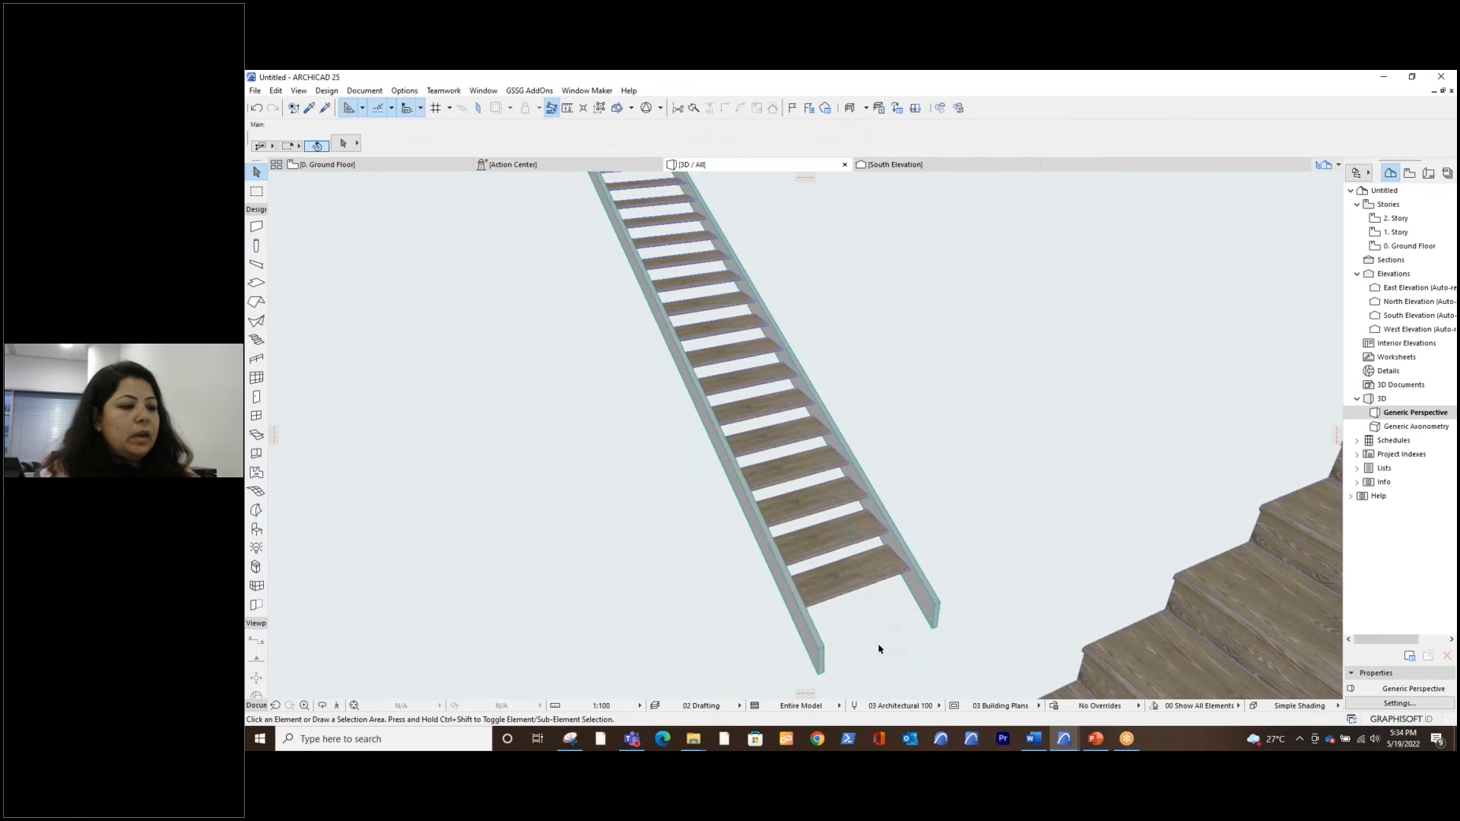
pyautogui.scroll(-2, 859, 639)
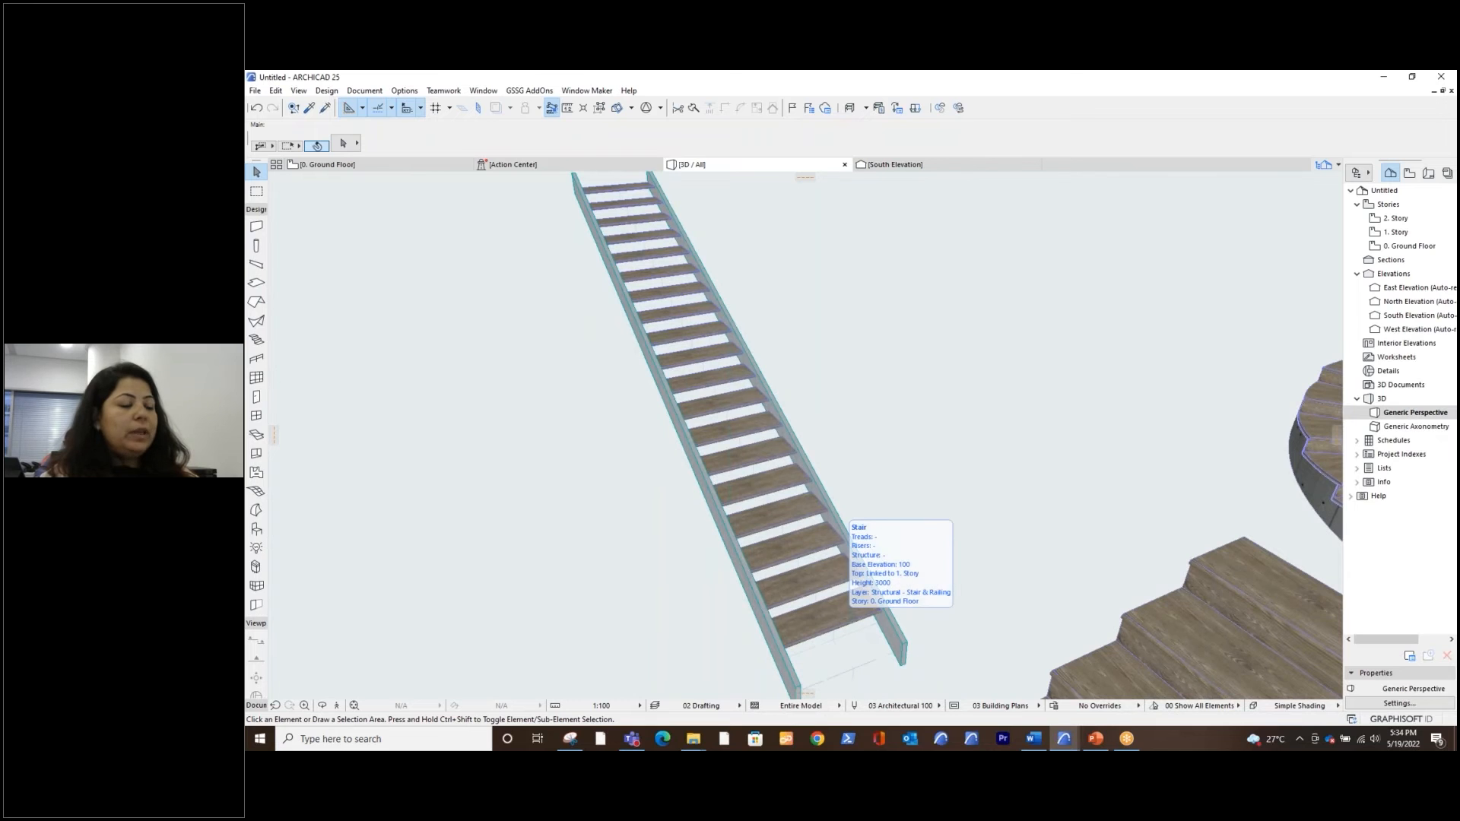
pyautogui.click(836, 622)
pyautogui.click(853, 615)
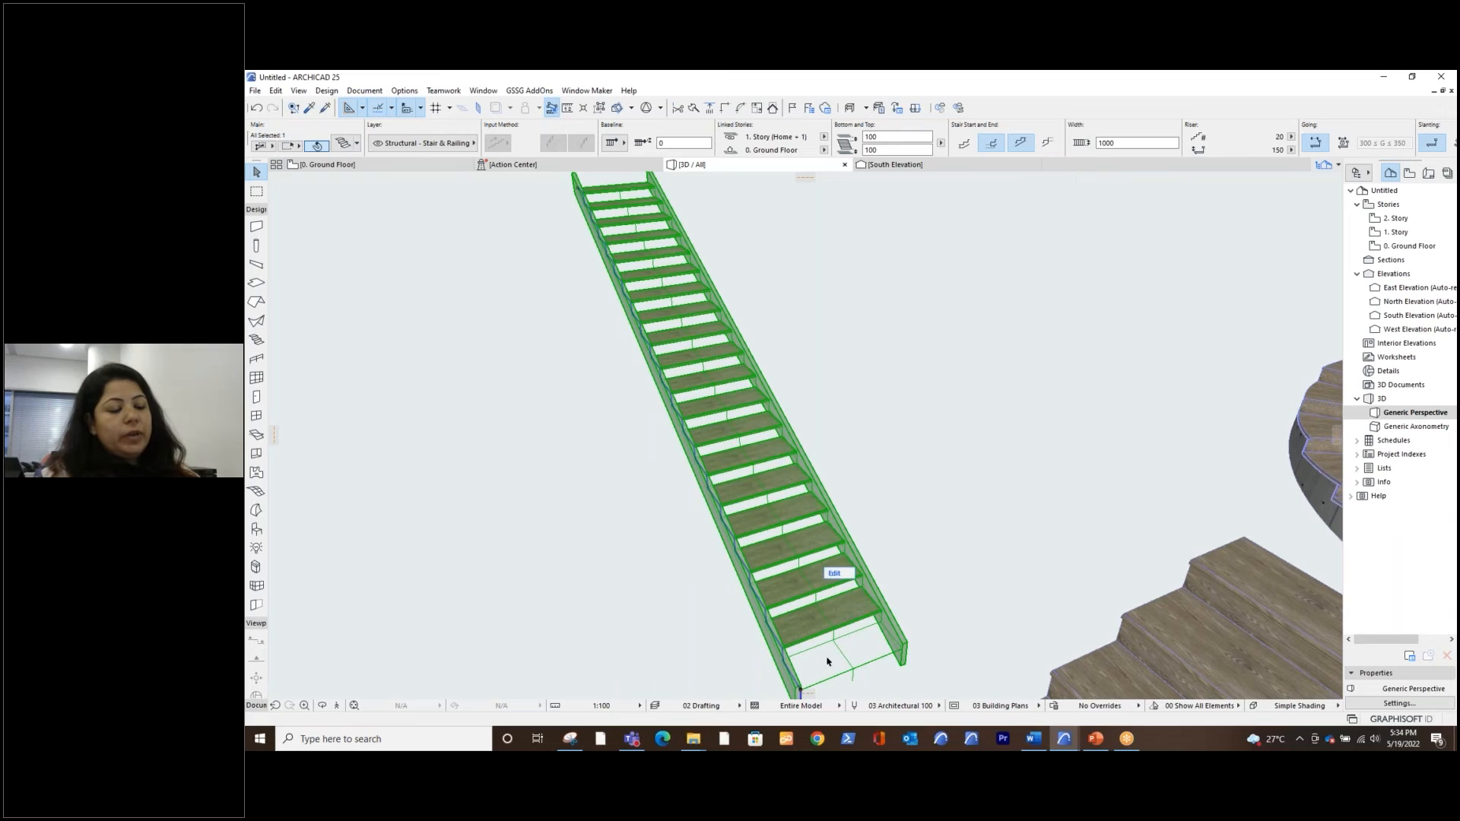
pyautogui.click(836, 574)
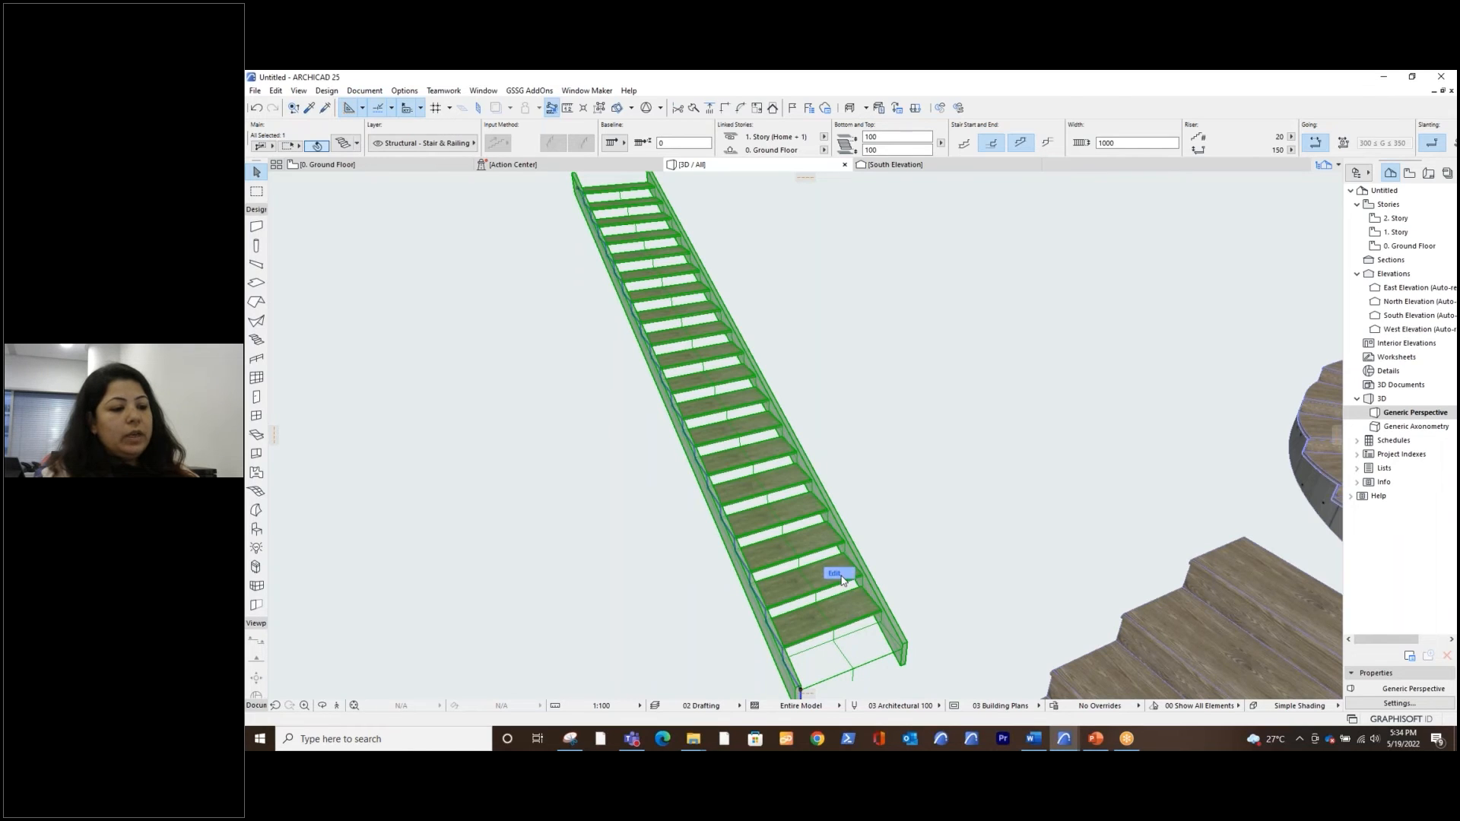
pyautogui.click(415, 247)
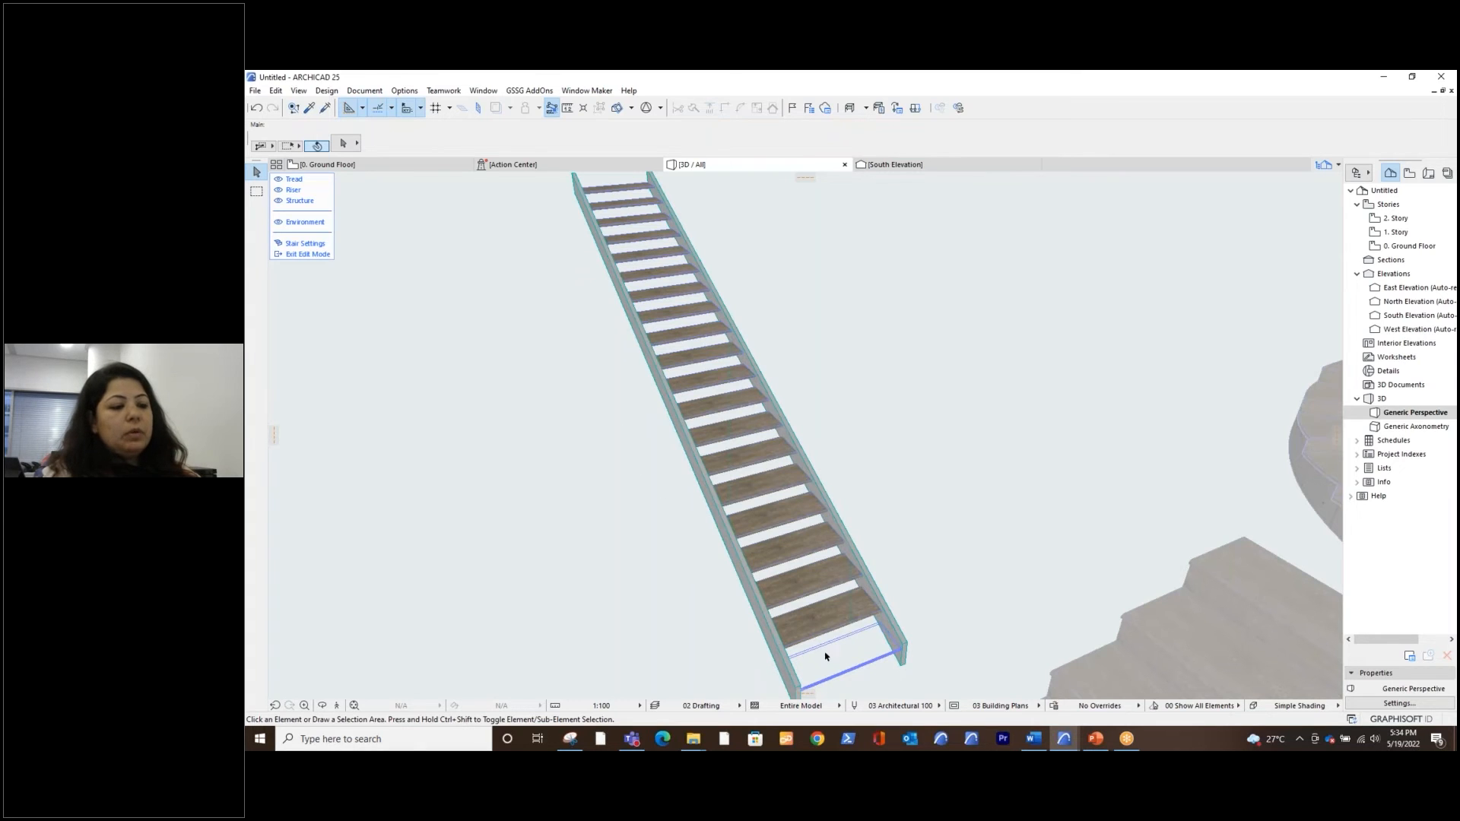
pyautogui.click(867, 669)
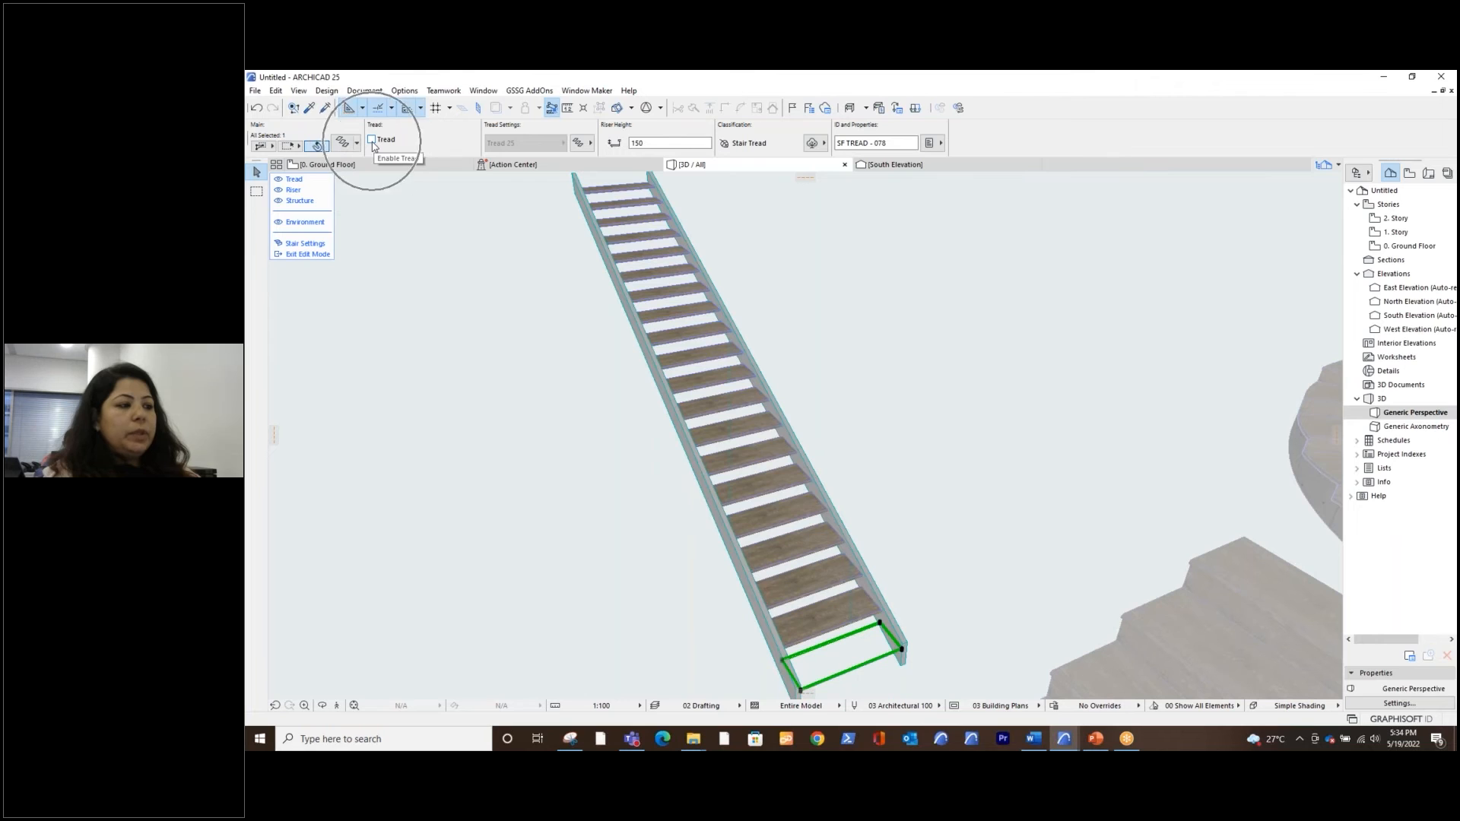
pyautogui.click(371, 140)
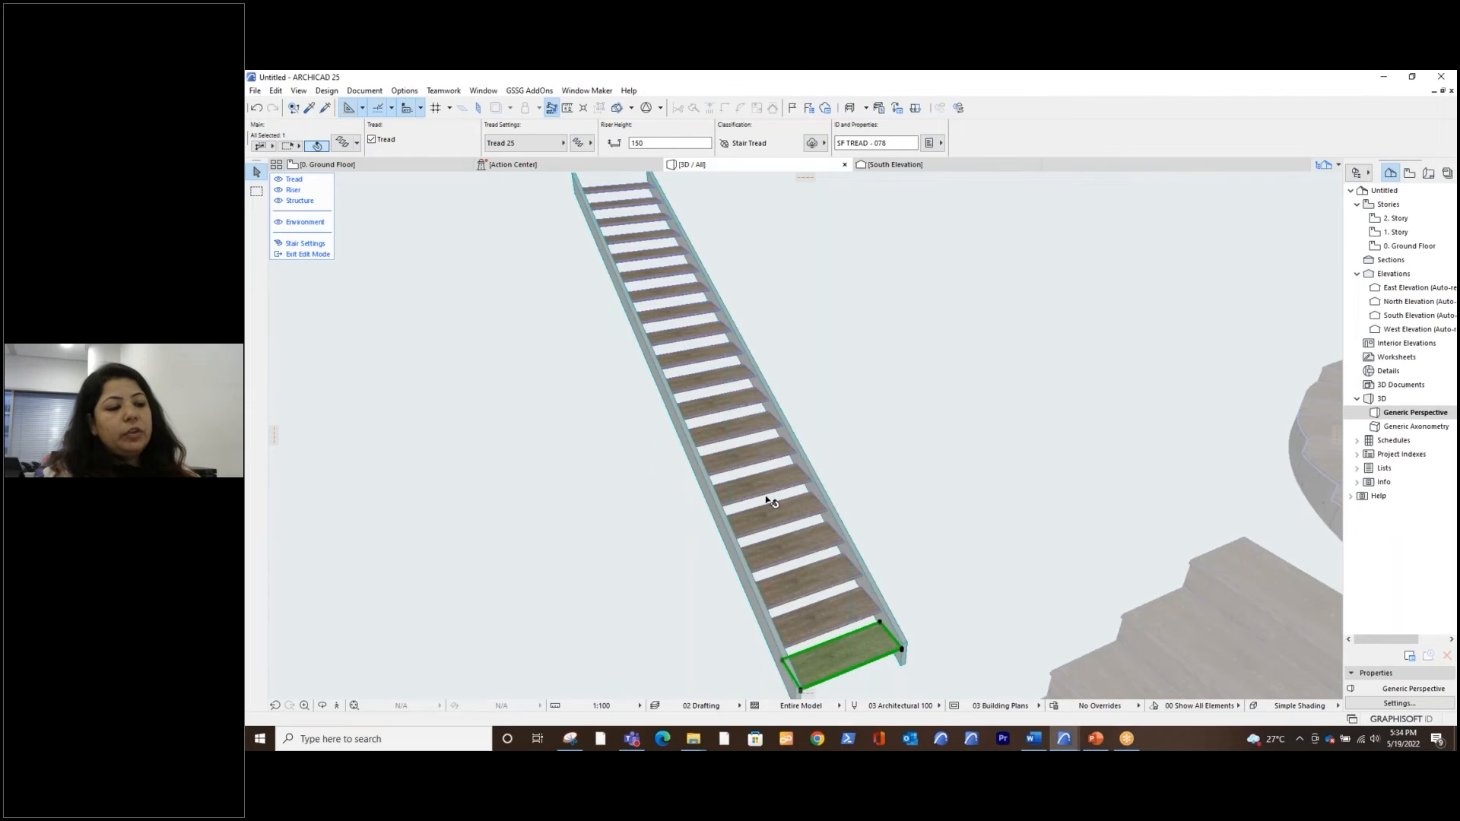
pyautogui.click(635, 557)
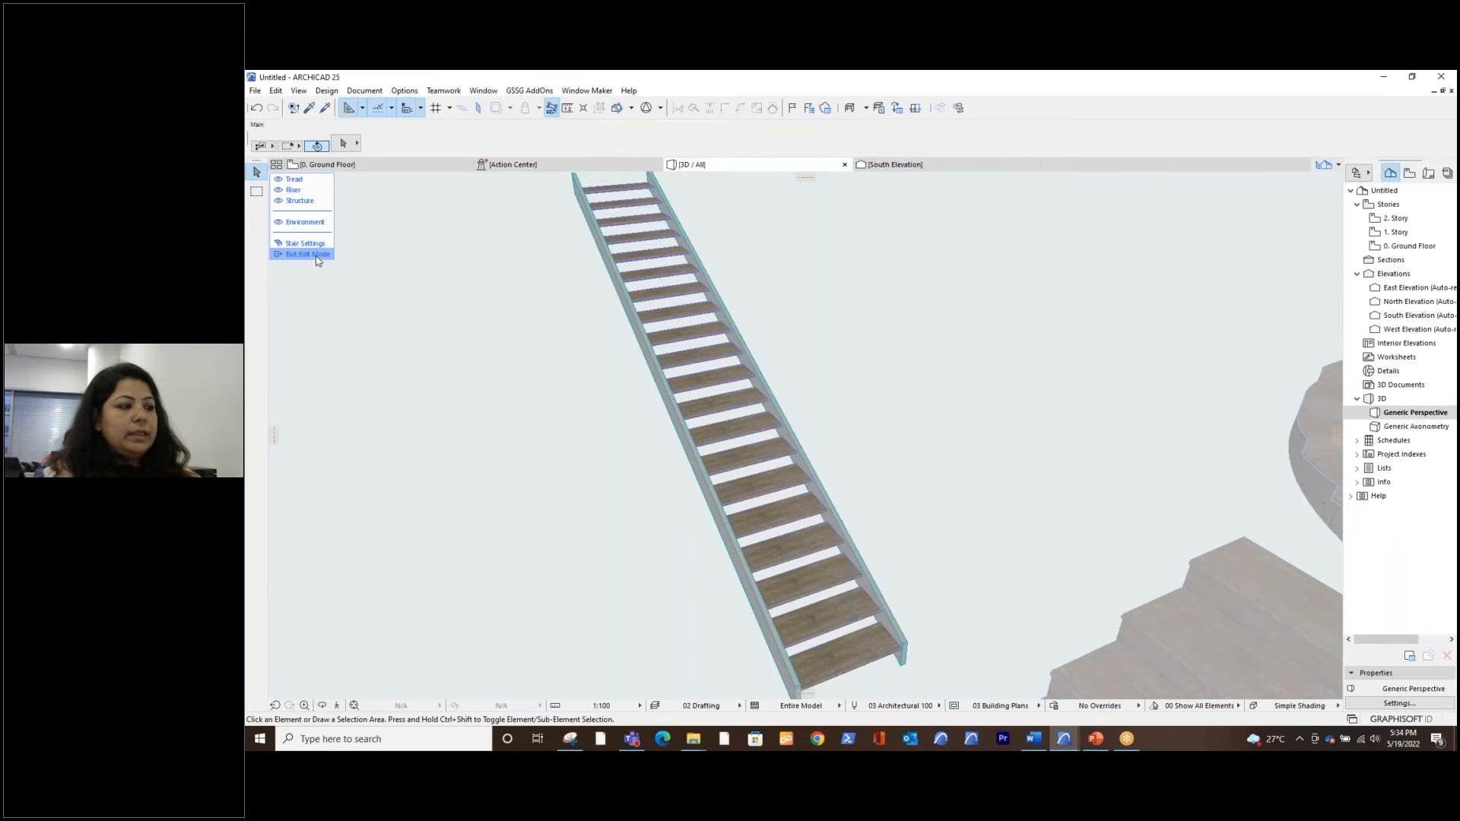
pyautogui.press('Escape')
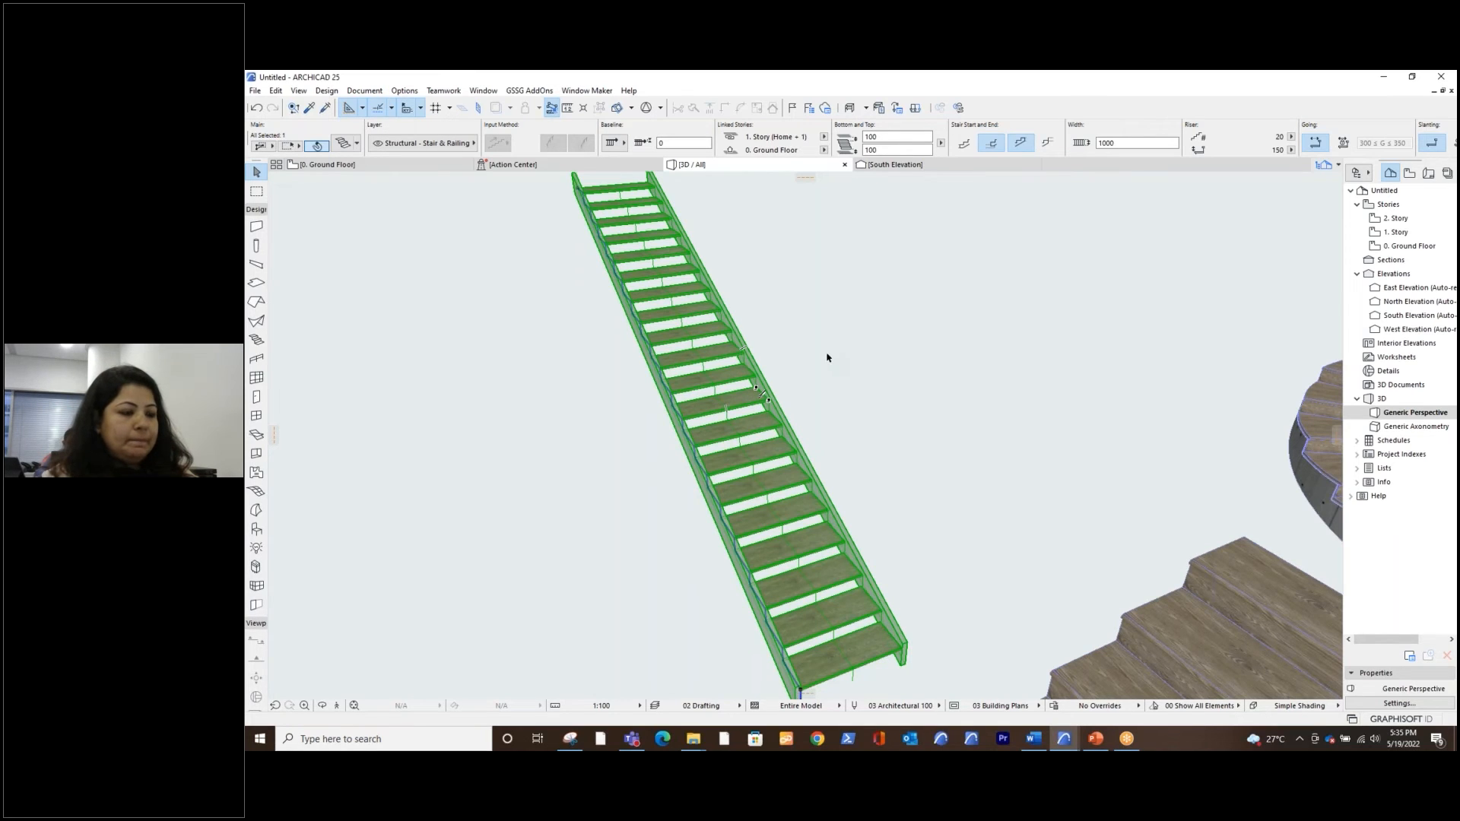
# Change the straight stair's tread component to GSSG Tread in its selection settings and apply it
pyautogui.hotkey('ctrl', 't')
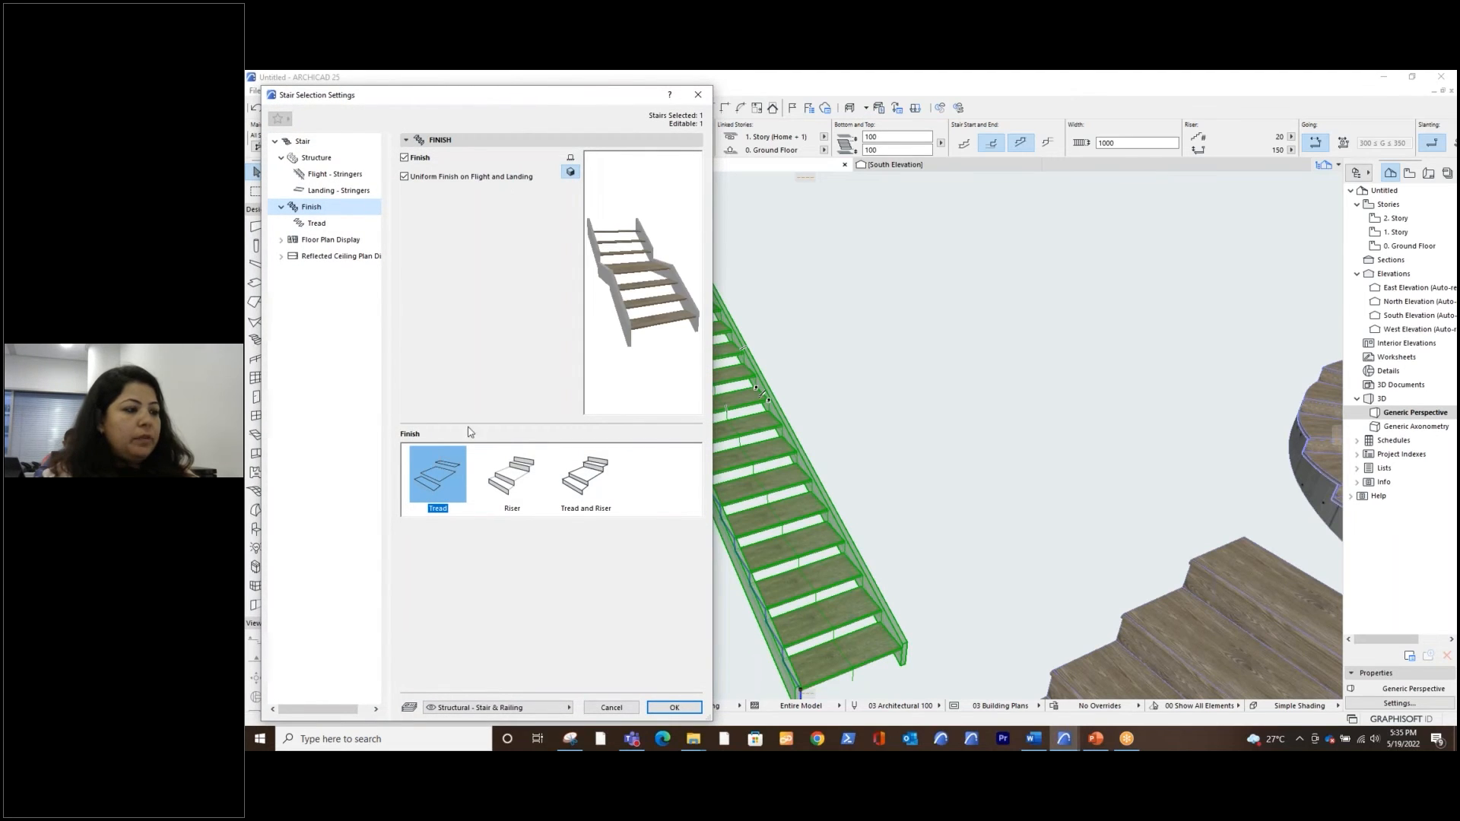
pyautogui.click(316, 223)
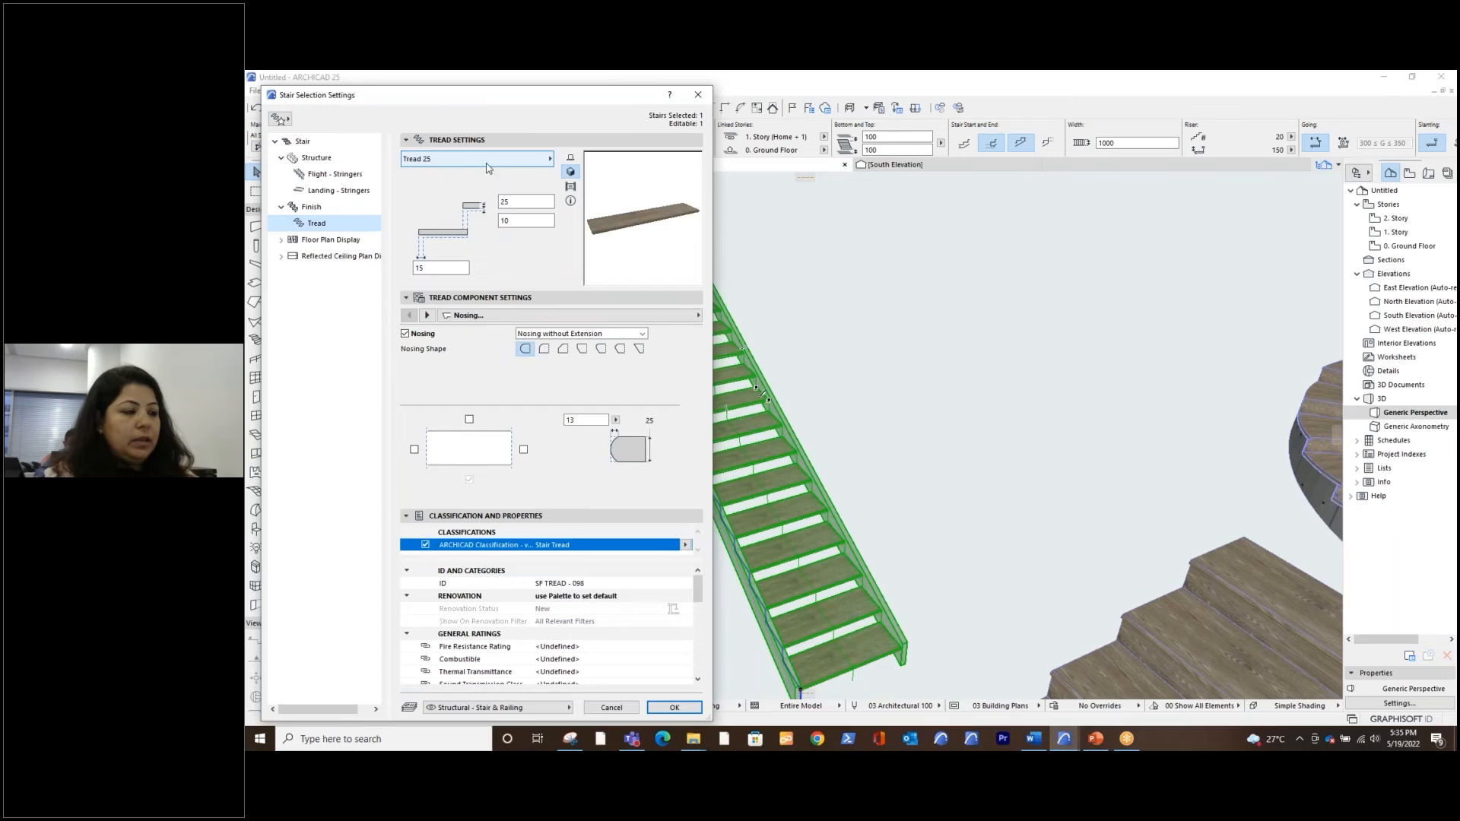
pyautogui.click(454, 166)
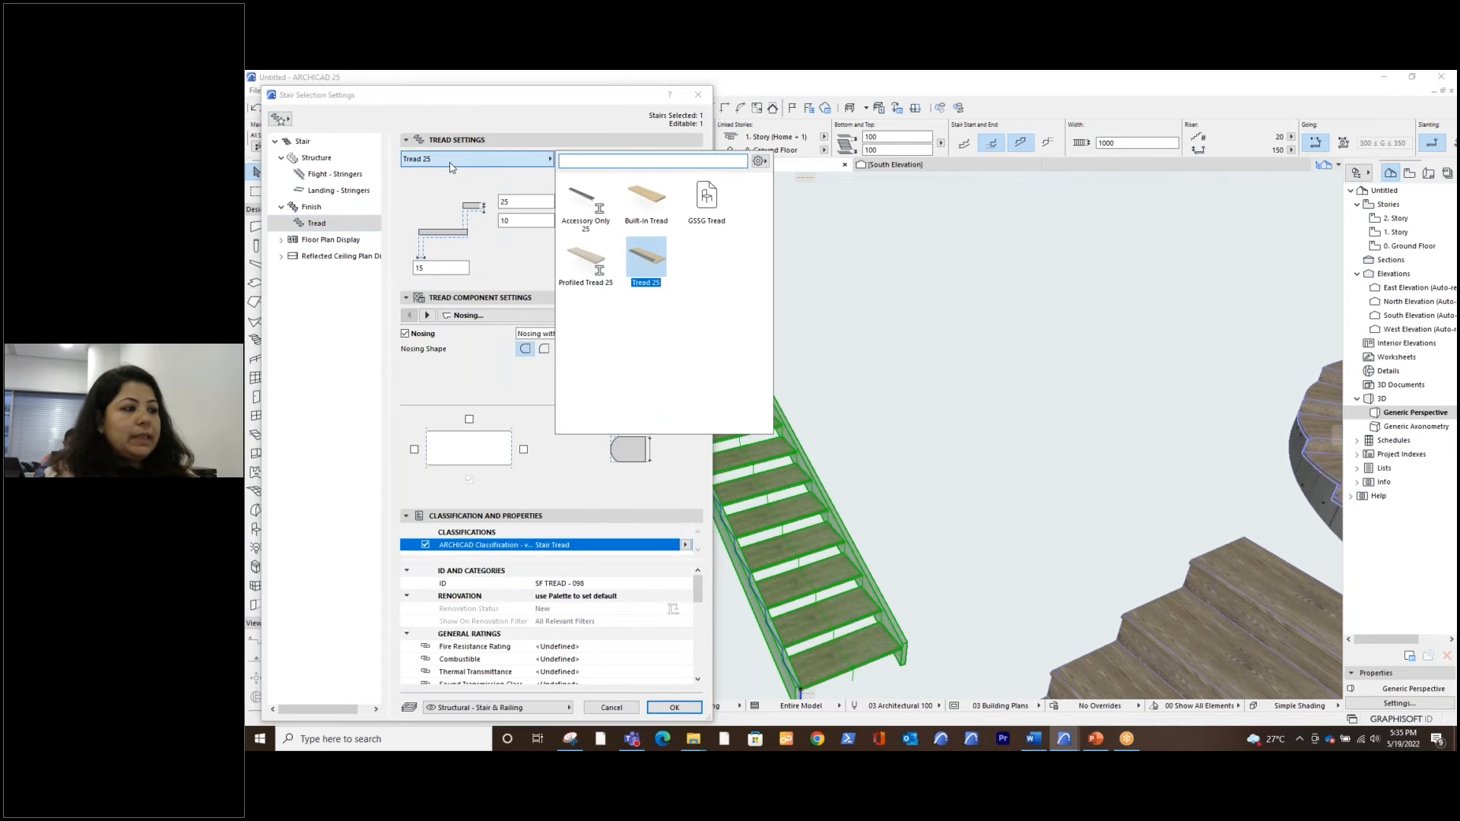
pyautogui.click(707, 199)
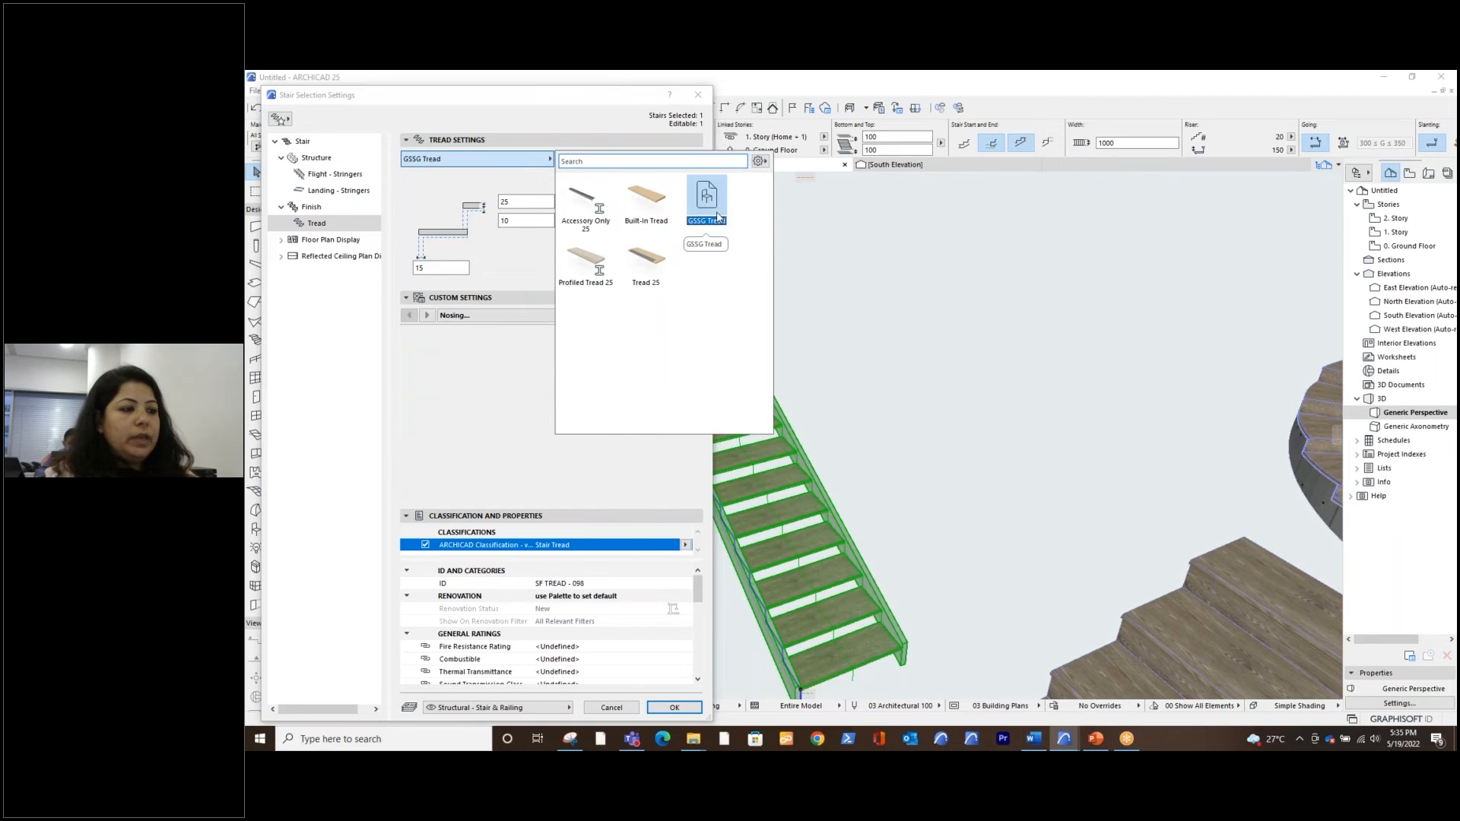
pyautogui.click(690, 712)
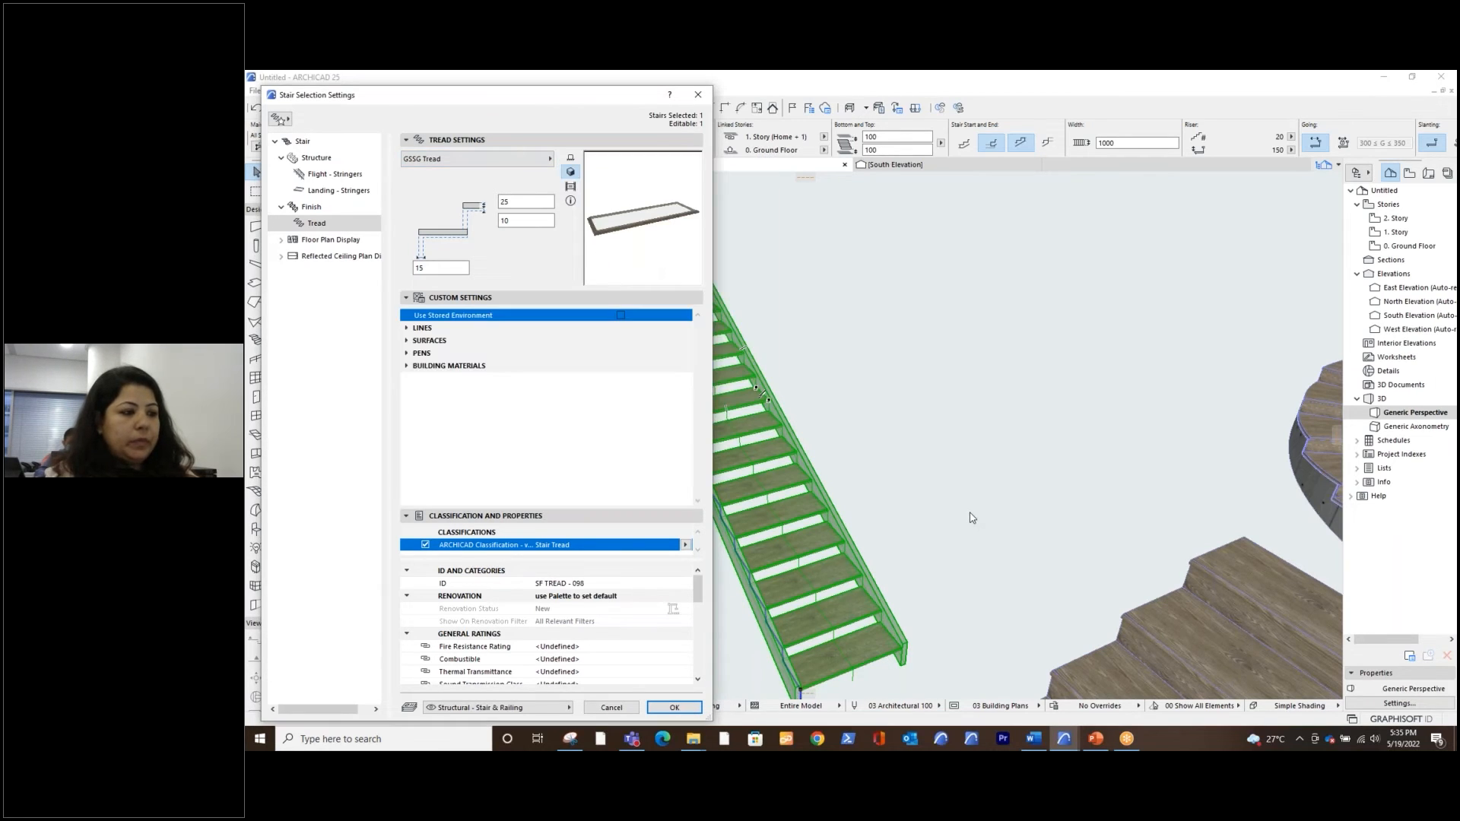
pyautogui.click(674, 708)
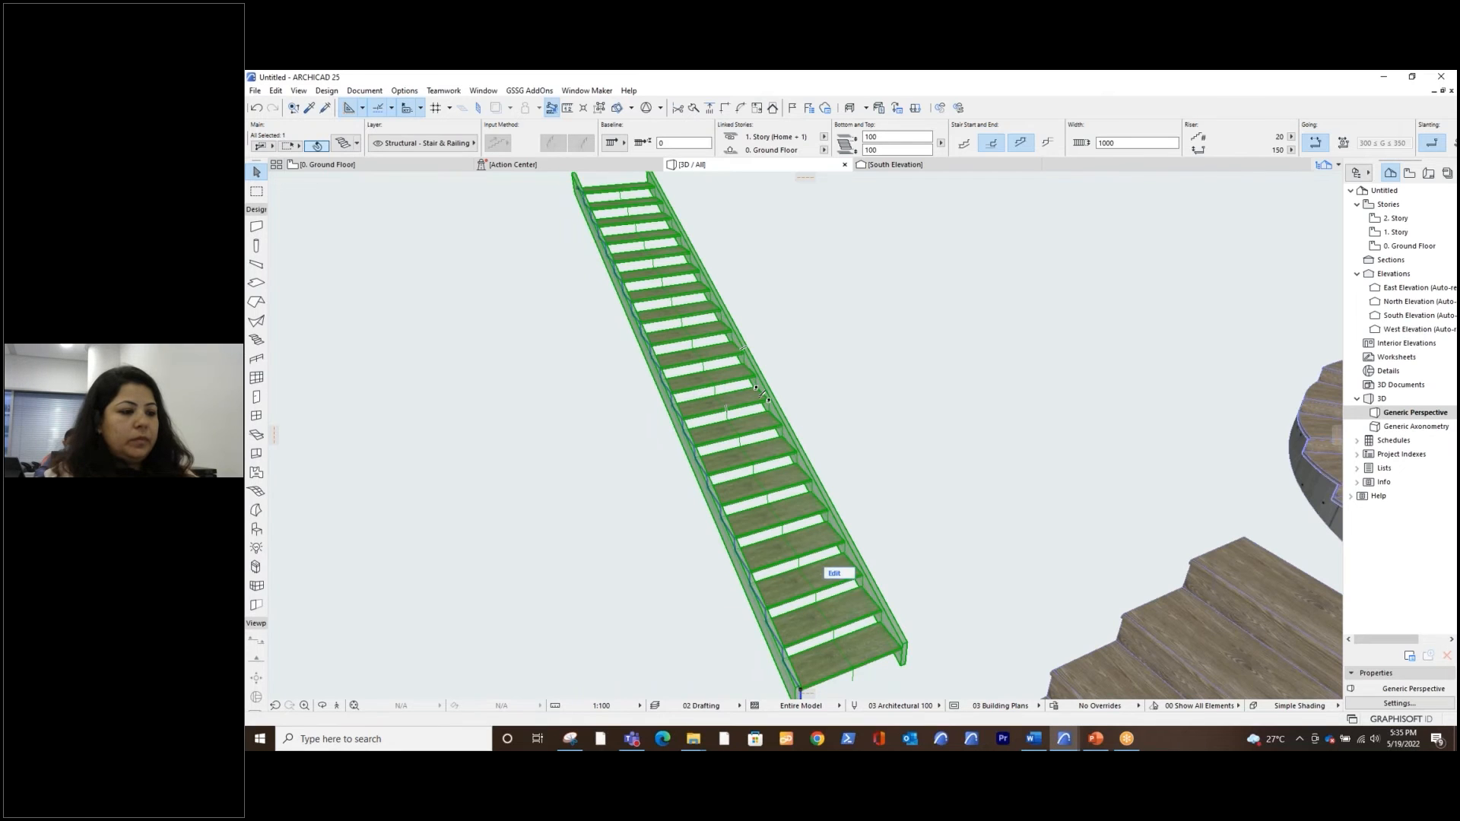
# Deselect the straight stair and examine its glass treads and the other stairs from several angles in 3D
pyautogui.click(884, 457)
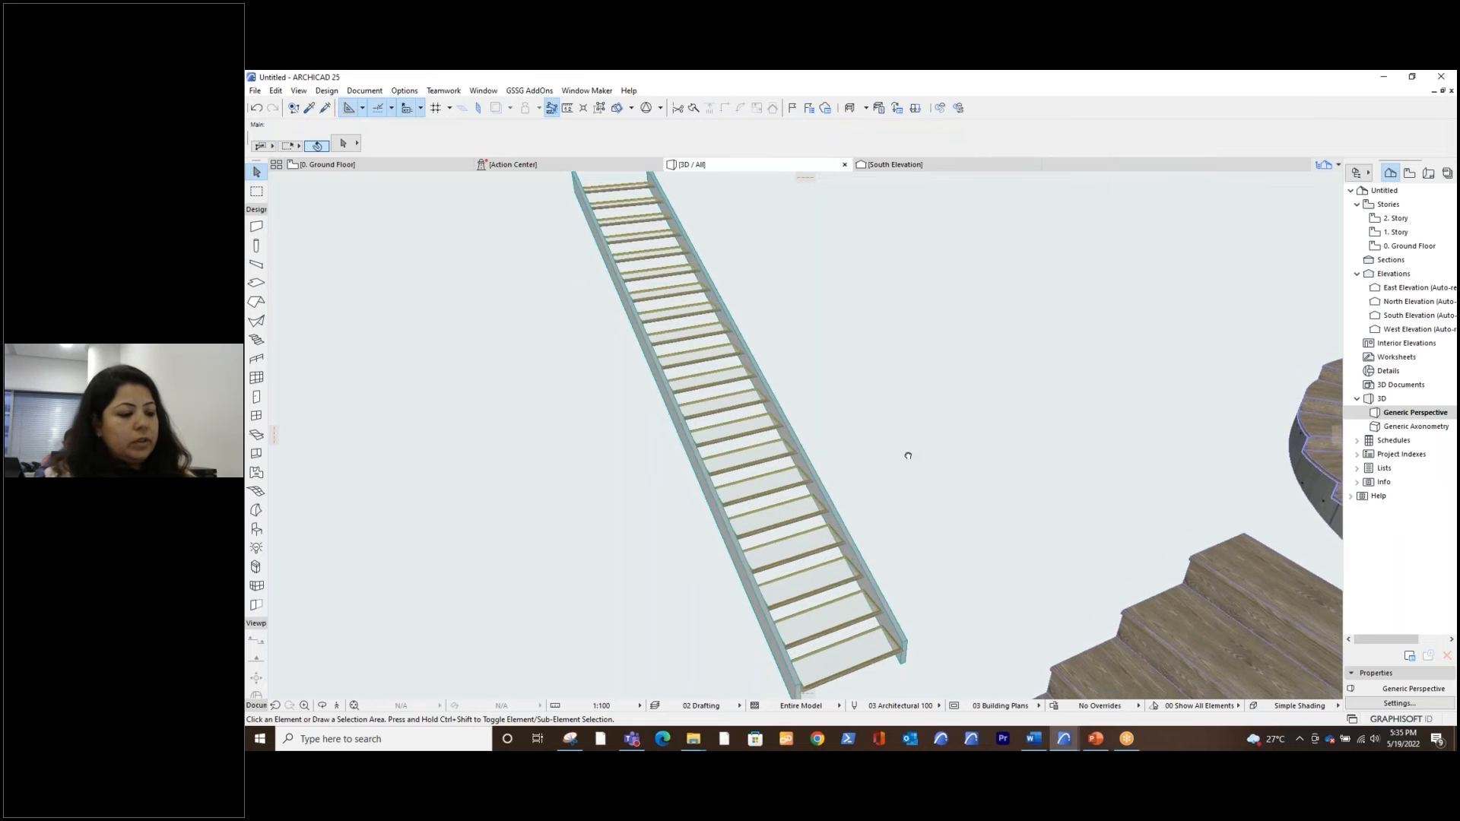
pyautogui.keyDown('shift'); pyautogui.moveTo(902, 424); pyautogui.dragTo(964, 473, button='middle'); pyautogui.keyUp('shift')
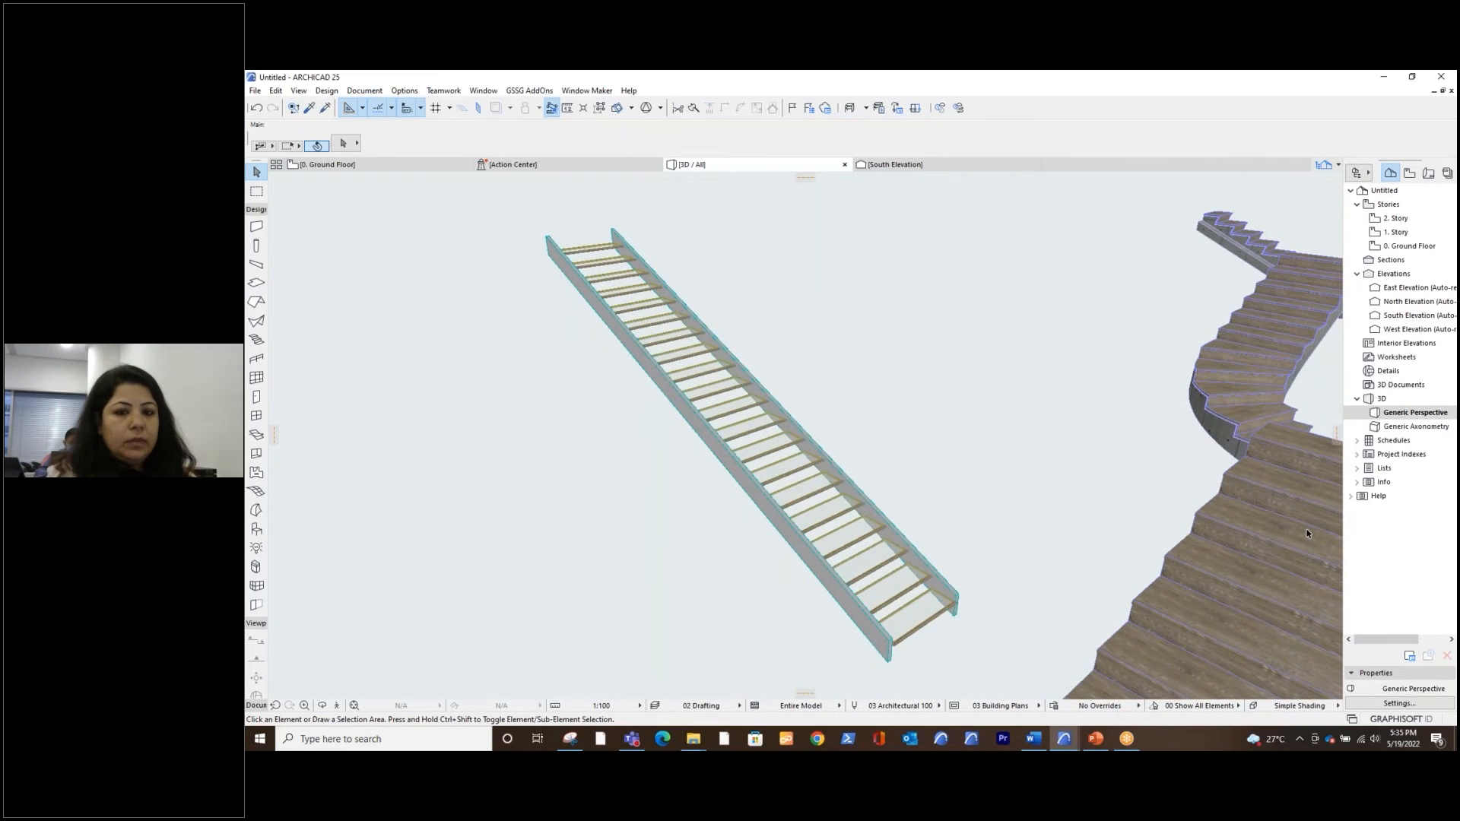
pyautogui.click(1025, 338)
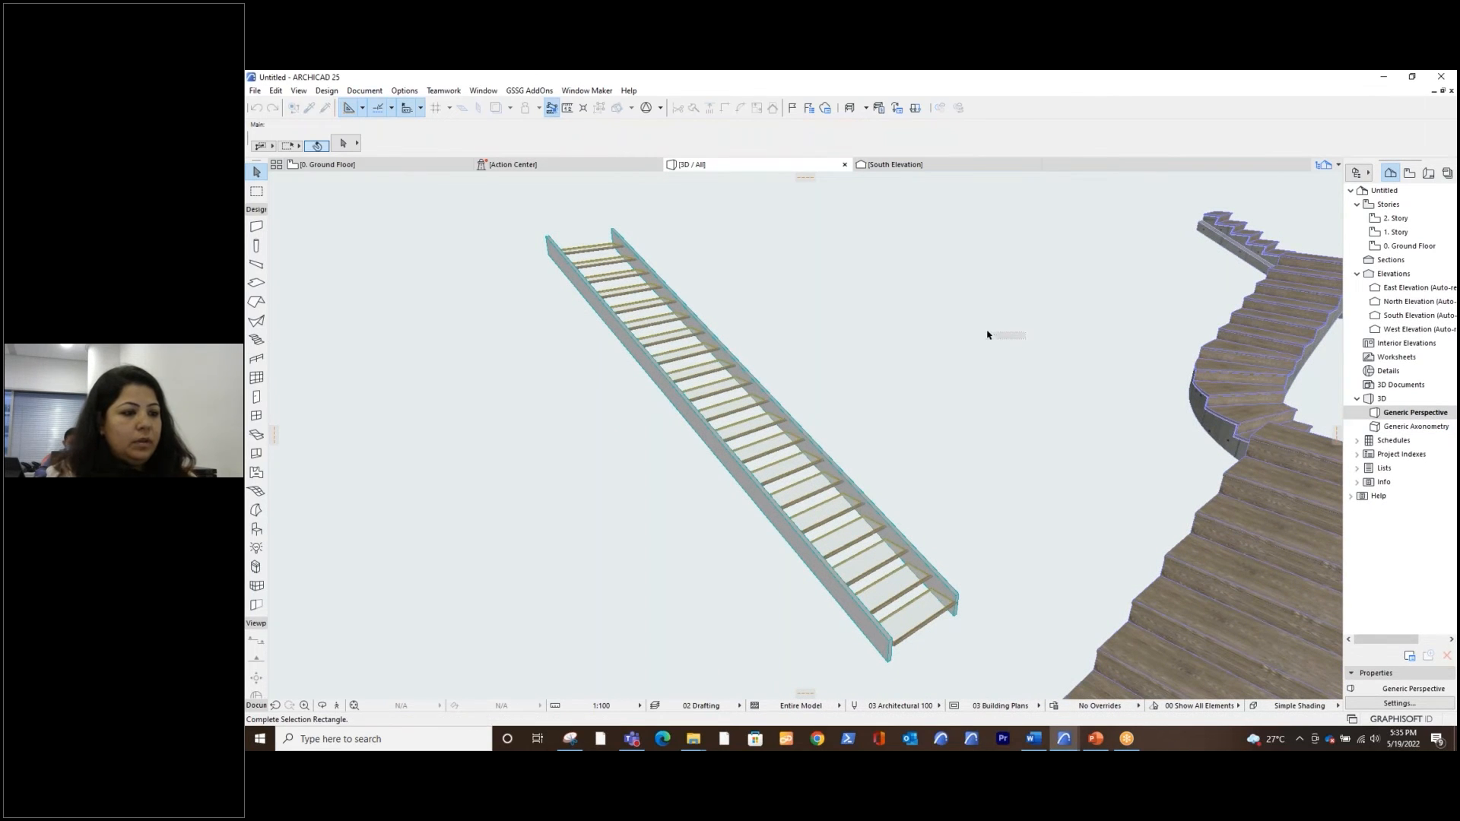
pyautogui.click(991, 372)
pyautogui.scroll(-1, 991, 373)
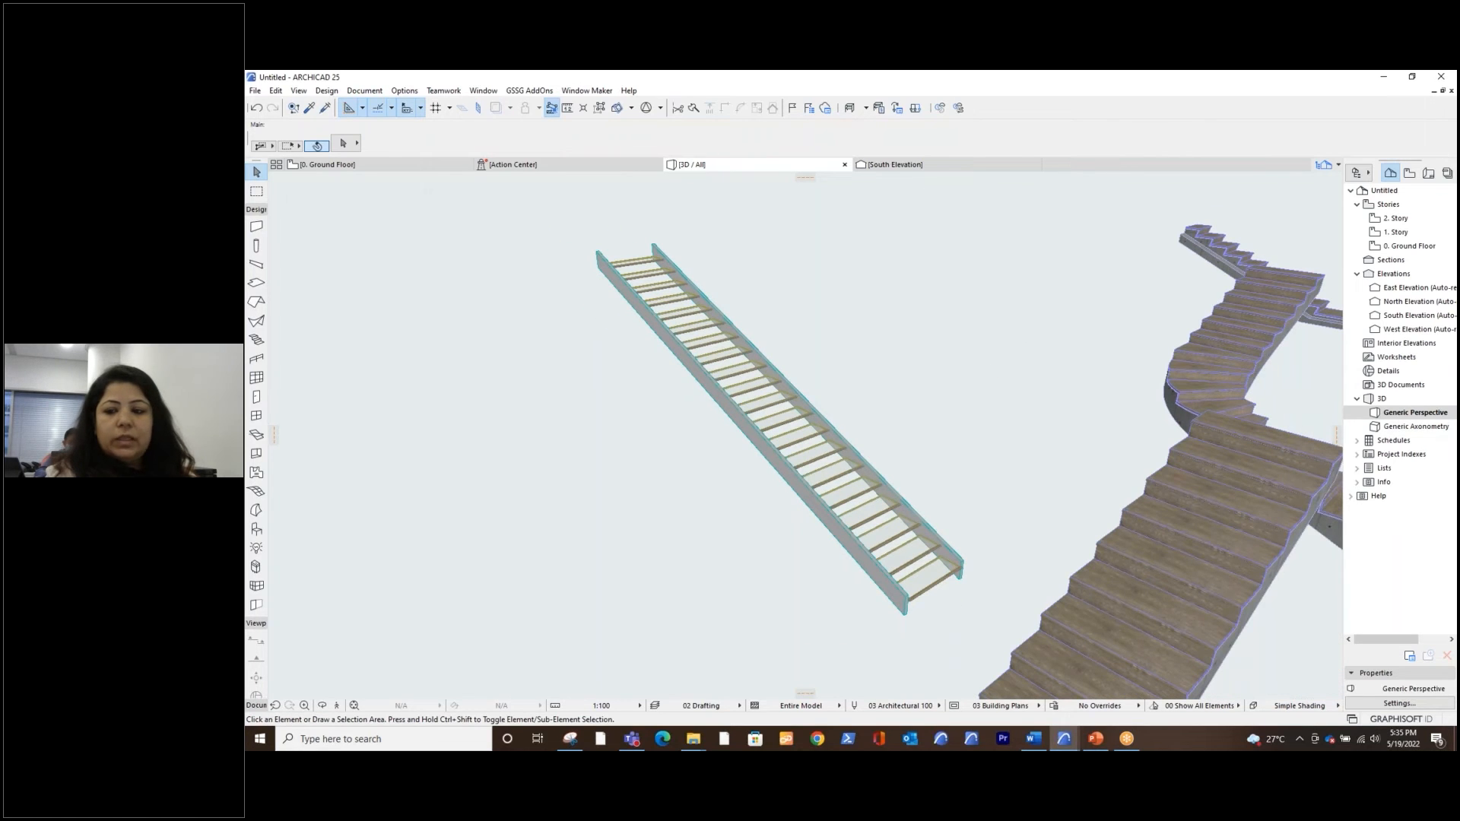
pyautogui.moveTo(990, 372)
pyautogui.keyDown('shift'); pyautogui.mouseDown(button='middle')
pyautogui.moveTo(1011, 381)
pyautogui.moveTo(969, 389)
pyautogui.mouseUp(button='middle'); pyautogui.keyUp('shift')
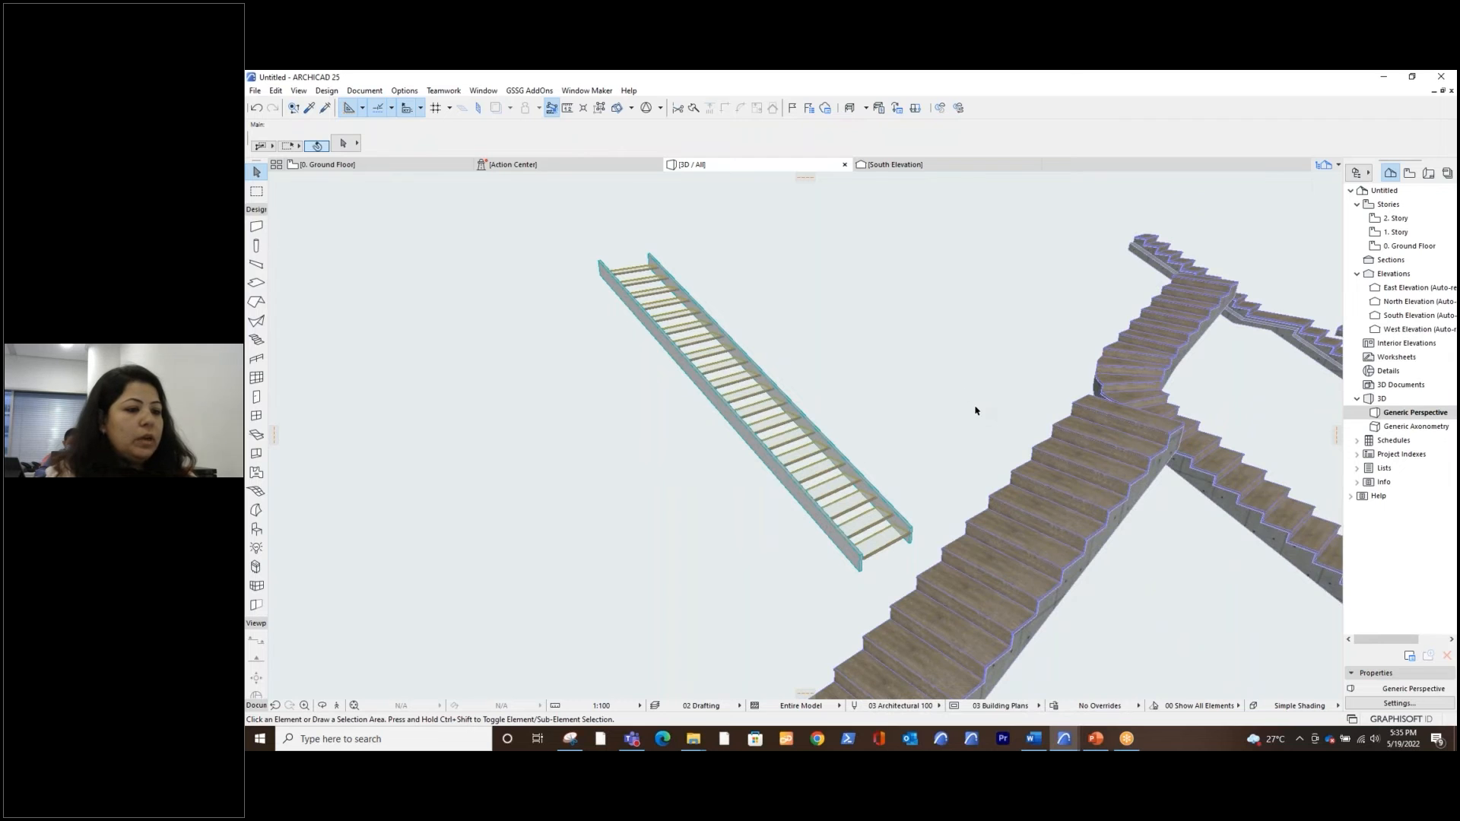
pyautogui.scroll(-3, 976, 410)
pyautogui.keyDown('shift'); pyautogui.moveTo(1146, 509); pyautogui.dragTo(882, 512, button='middle'); pyautogui.keyUp('shift')
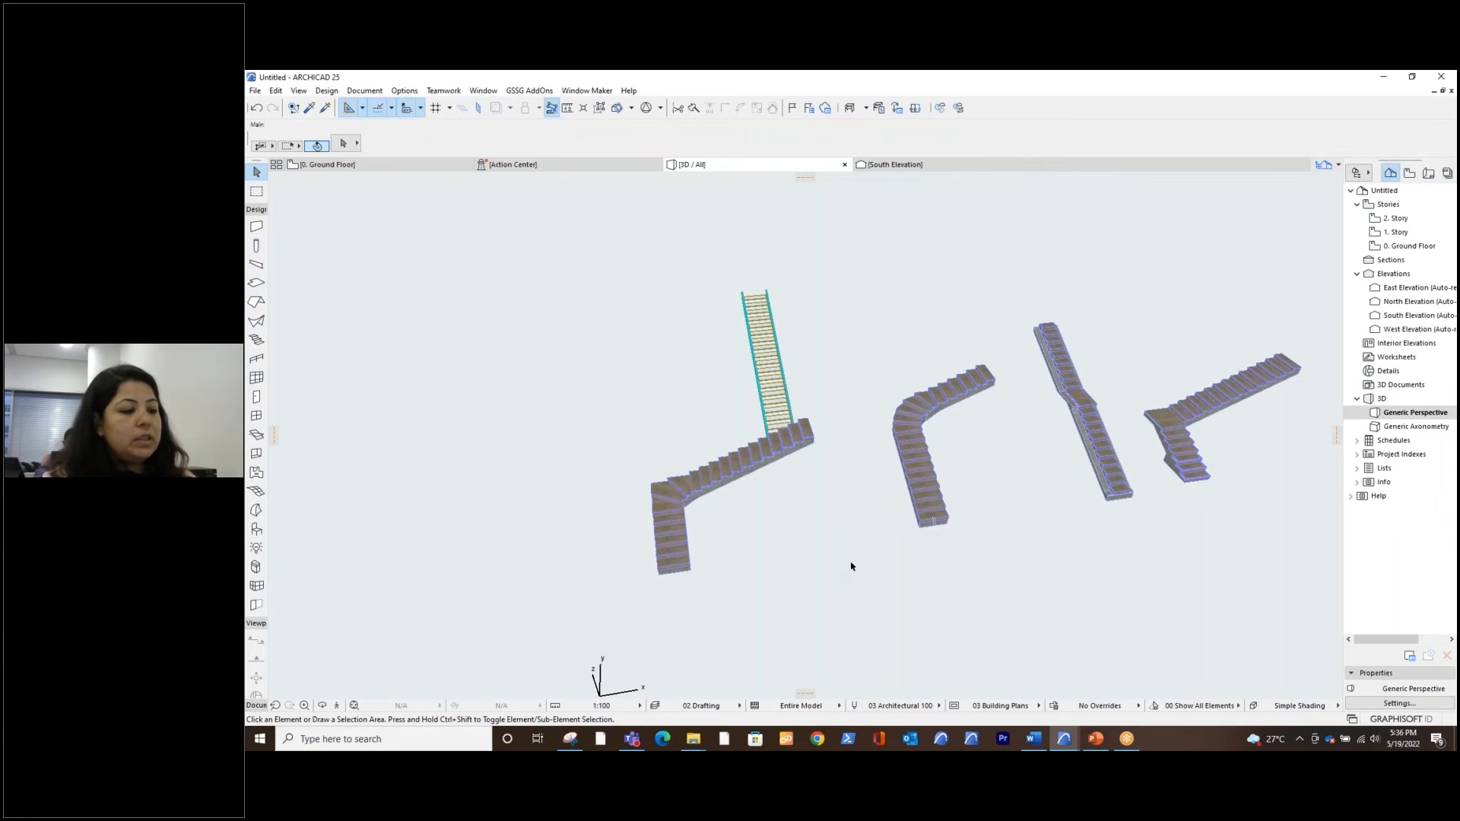
pyautogui.keyDown('shift'); pyautogui.moveTo(983, 566); pyautogui.dragTo(1057, 596, button='middle'); pyautogui.keyUp('shift')
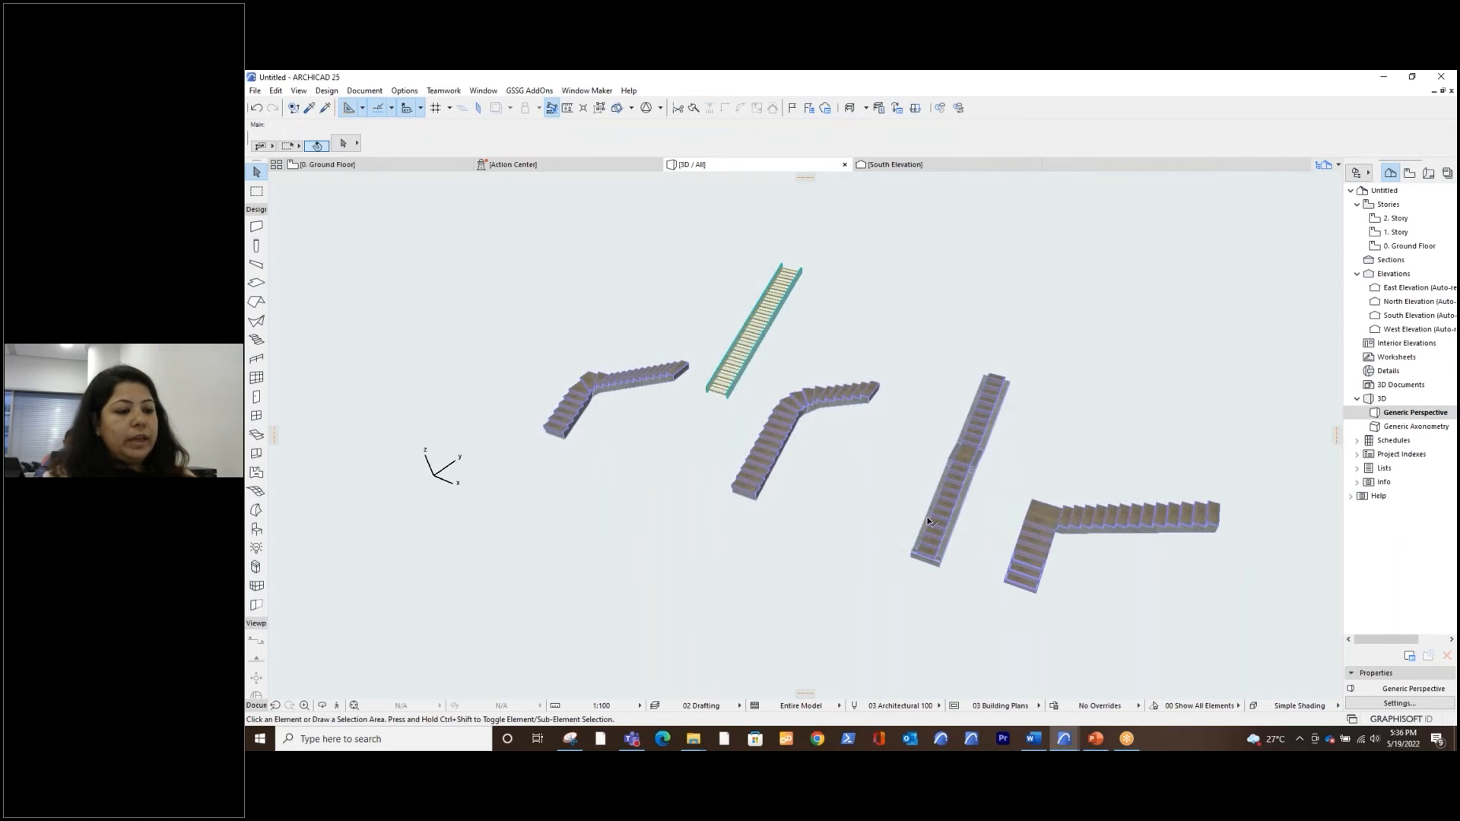
pyautogui.click(868, 515)
pyautogui.click(896, 598)
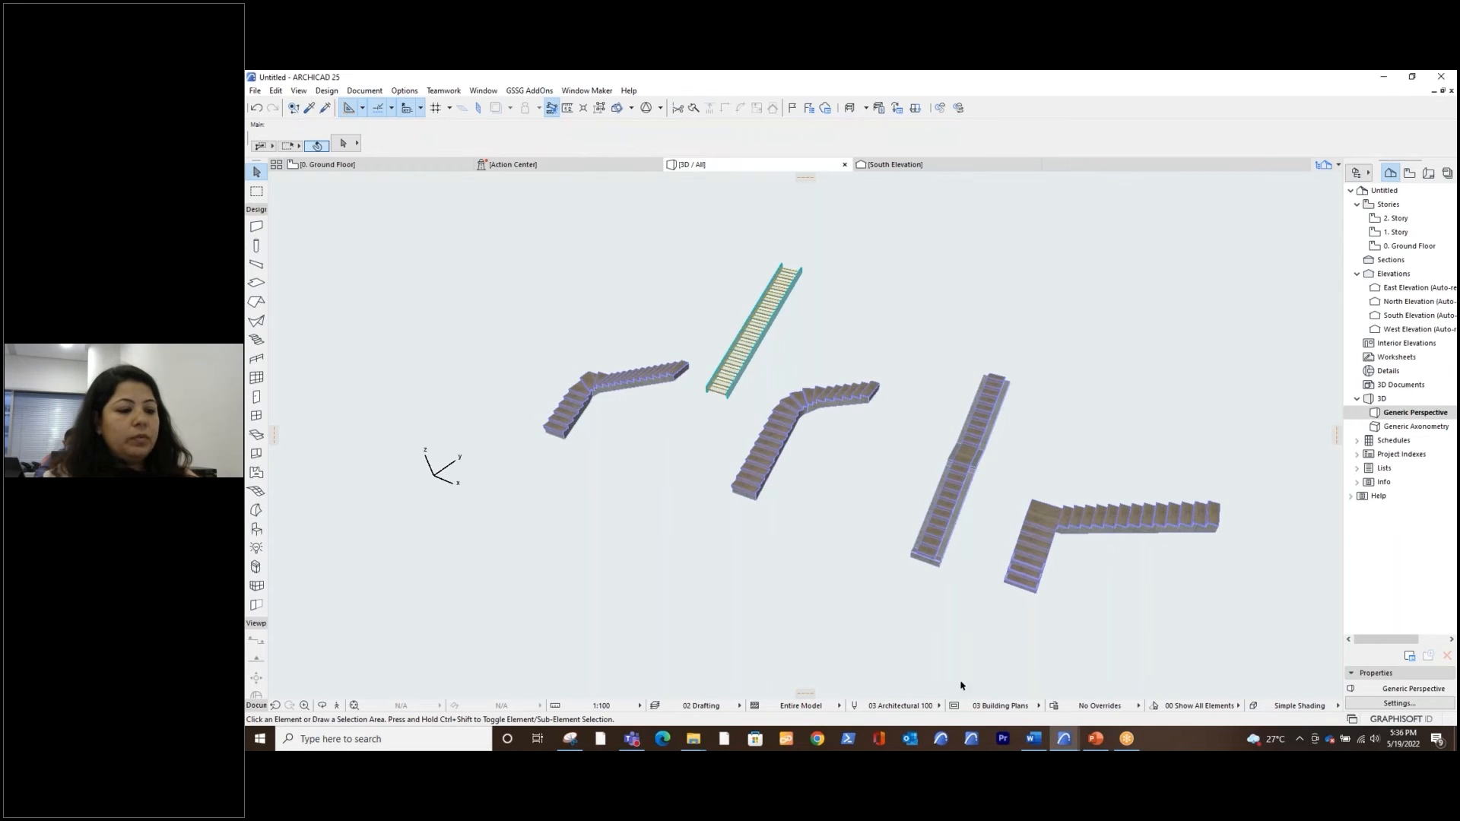
# Turn on Headroom display for stairs in the 03 Building Plans model view options and apply it
pyautogui.press('ctrl')
pyautogui.press('ctrl')
pyautogui.press('ctrl')
pyautogui.press('ctrl')
pyautogui.click(954, 705)
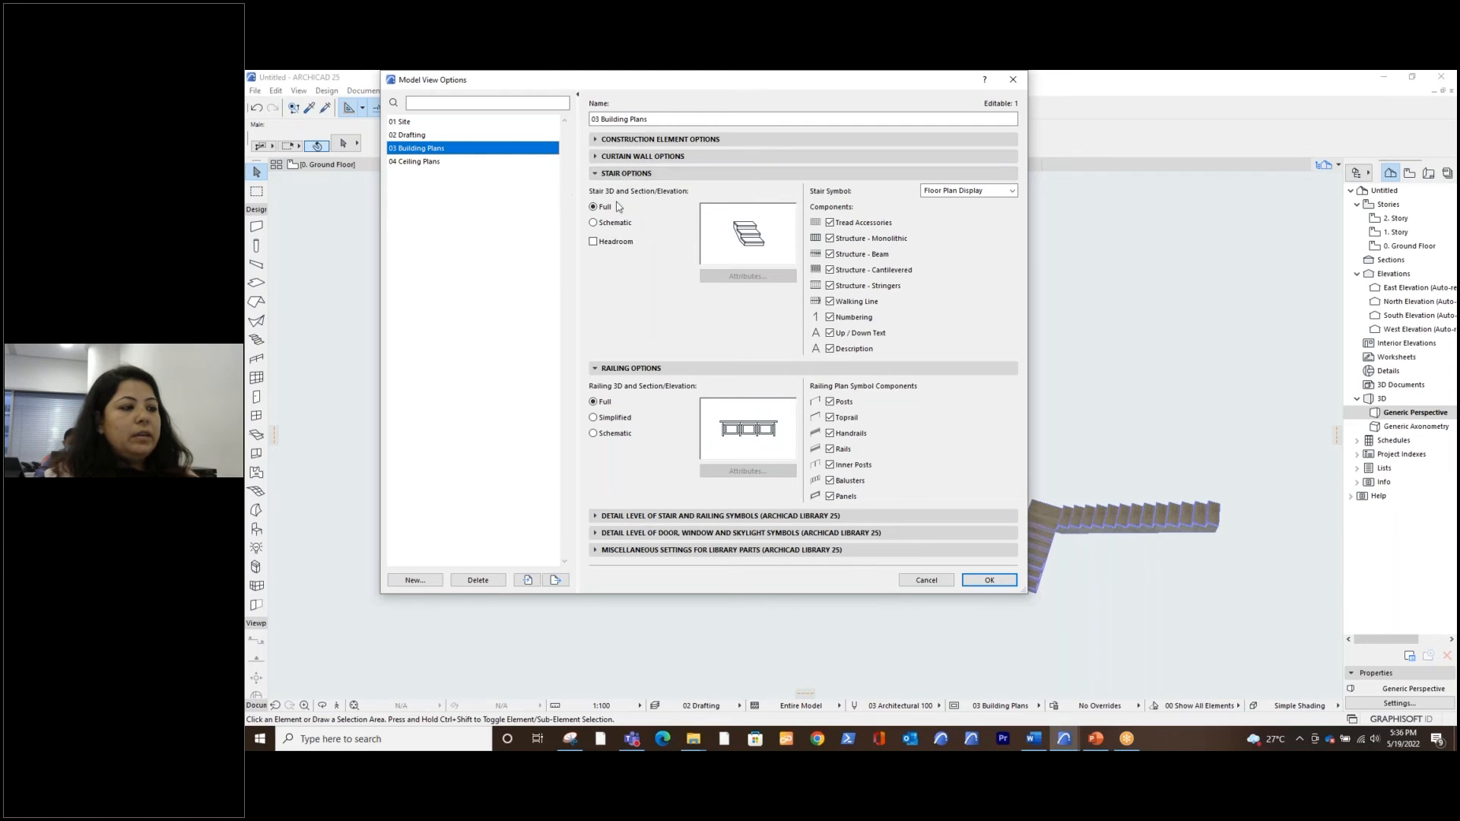
pyautogui.click(594, 242)
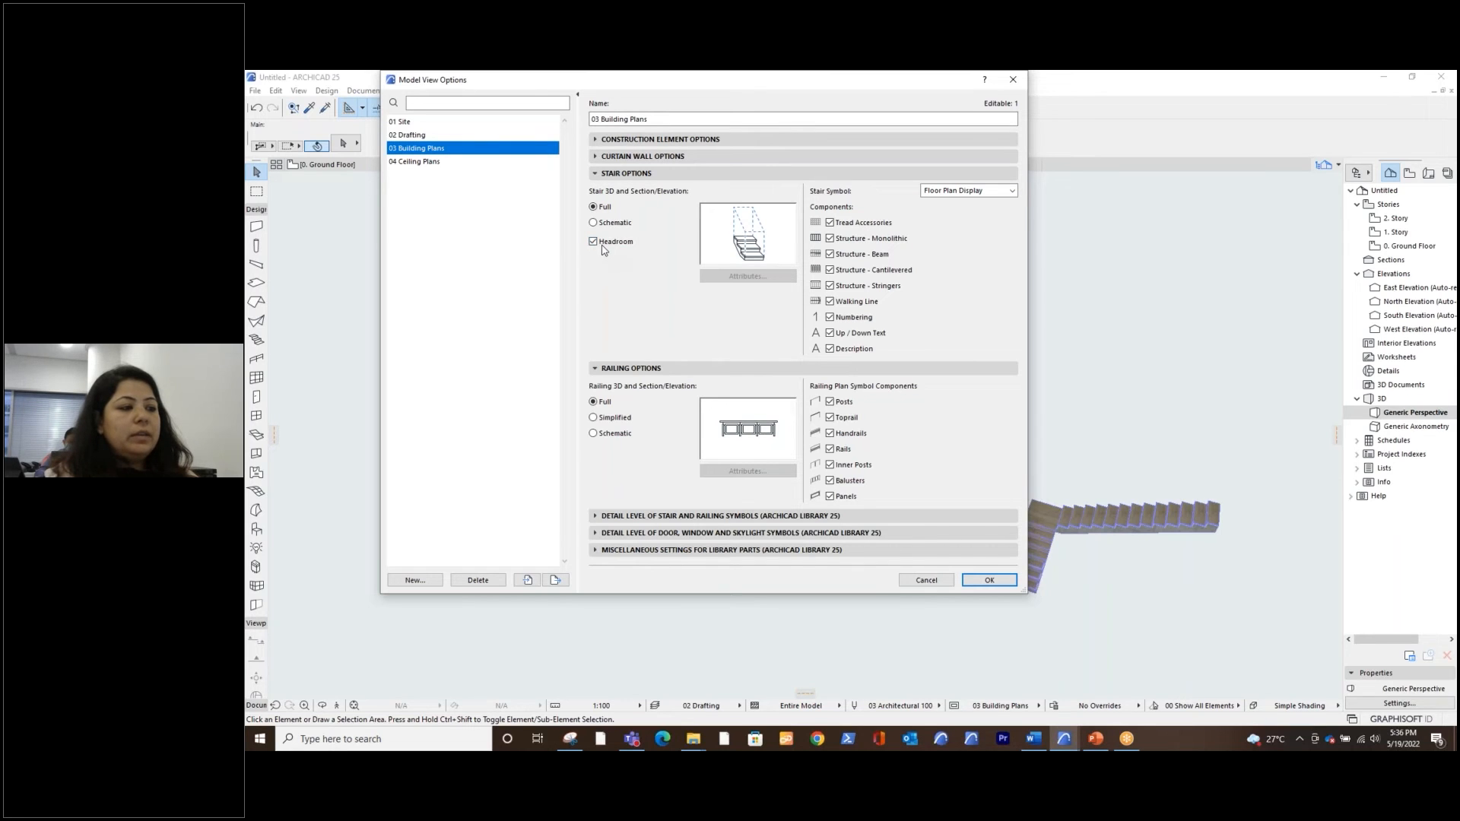
pyautogui.click(987, 580)
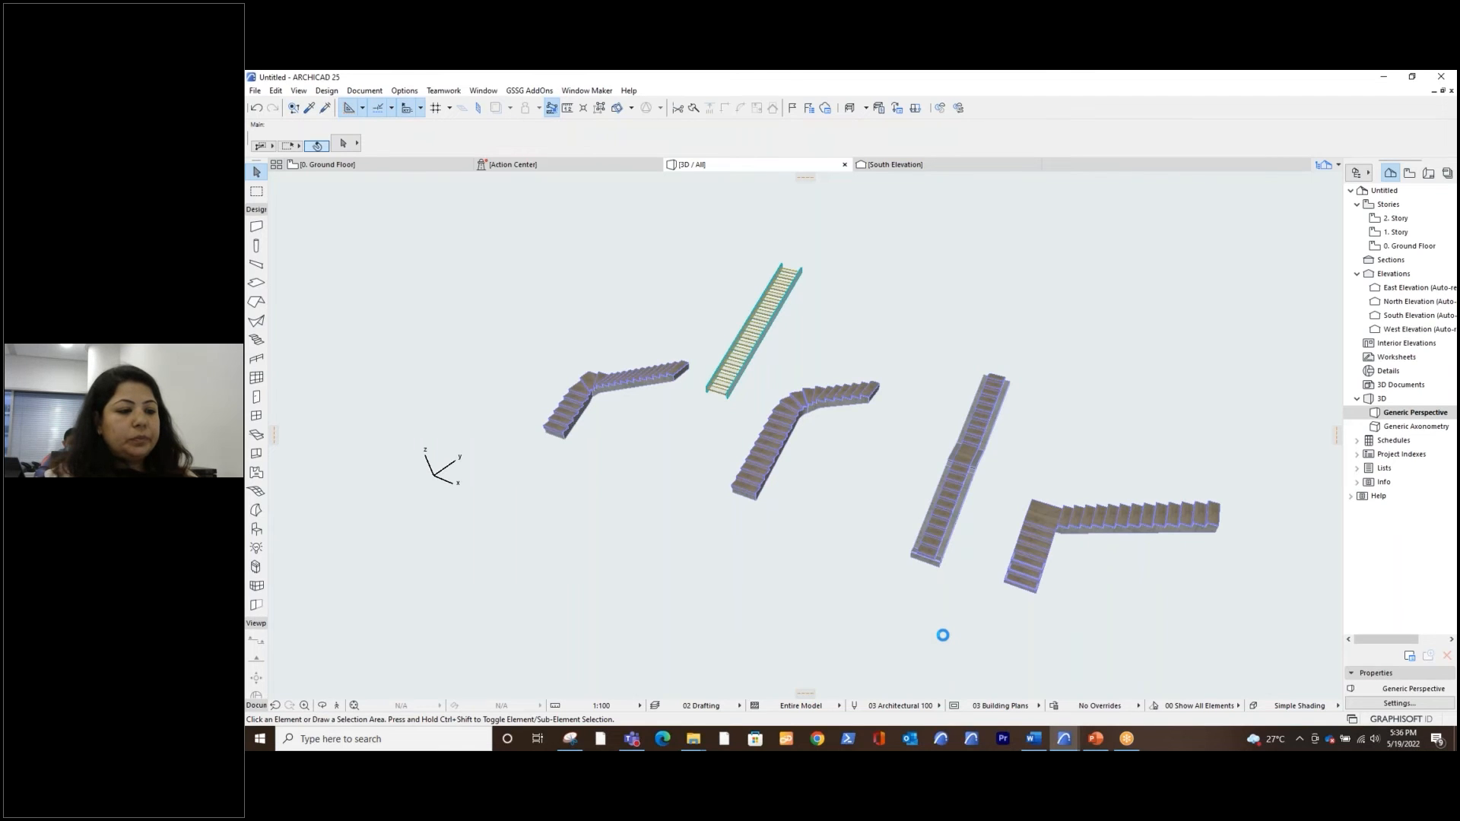
pyautogui.keyDown('shift'); pyautogui.moveTo(1095, 601); pyautogui.dragTo(1179, 584, button='middle'); pyautogui.keyUp('shift')
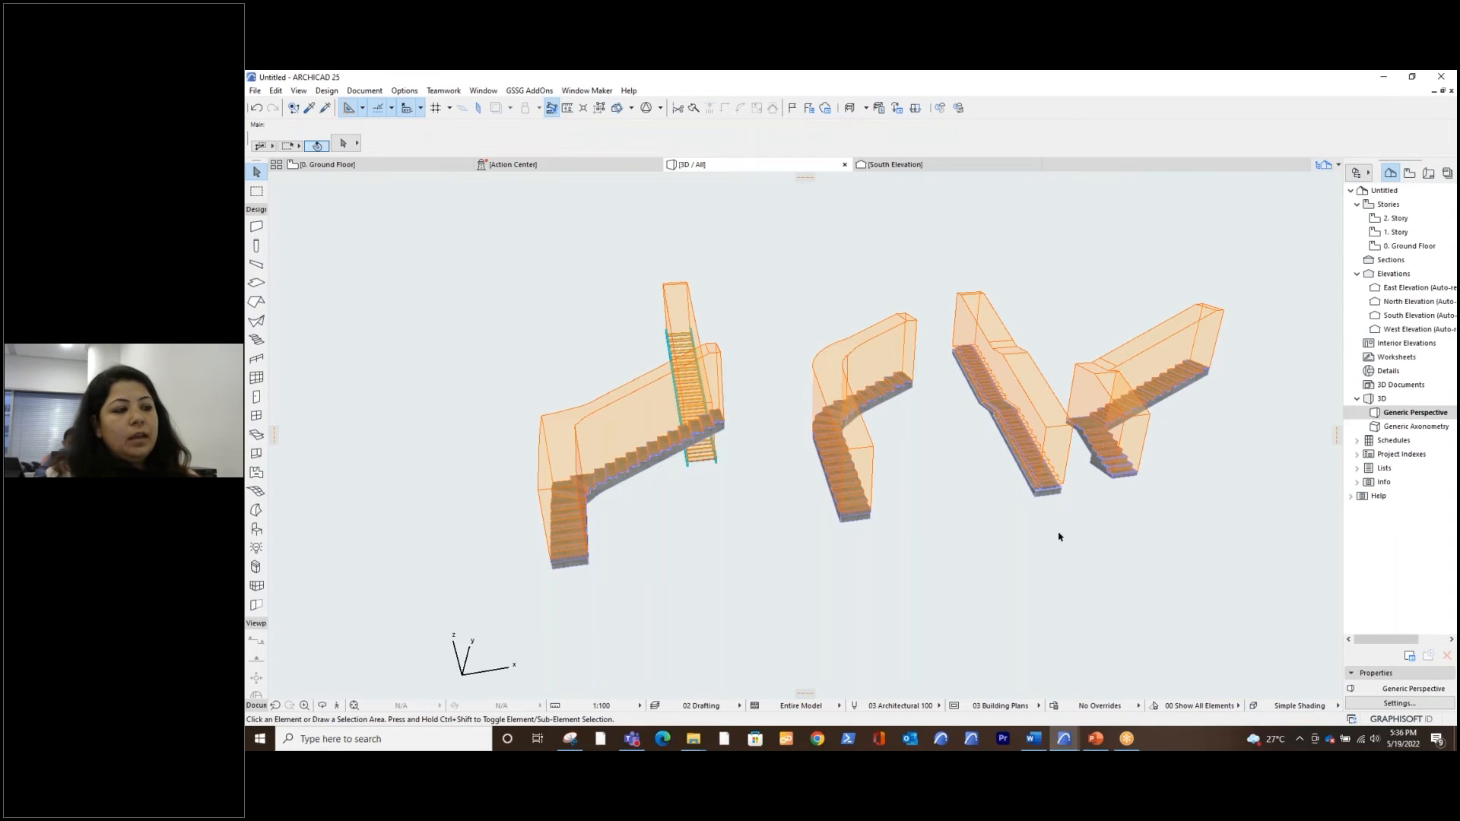
# Draw a rectangular slab about 1716 by 1716 across the middle of the straight stair on the ground floor plan
pyautogui.moveTo(400, 173)
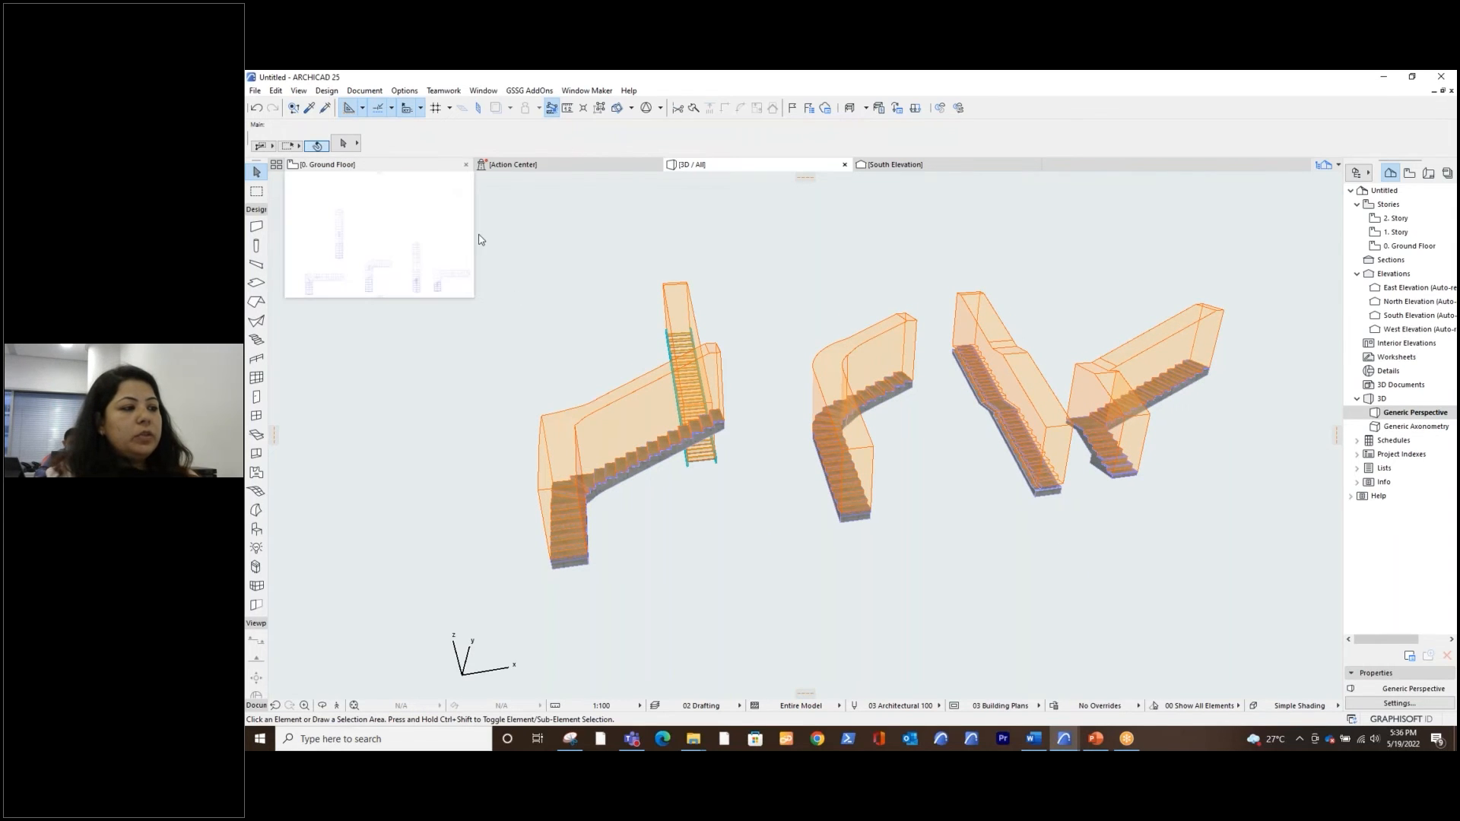
pyautogui.click(447, 191)
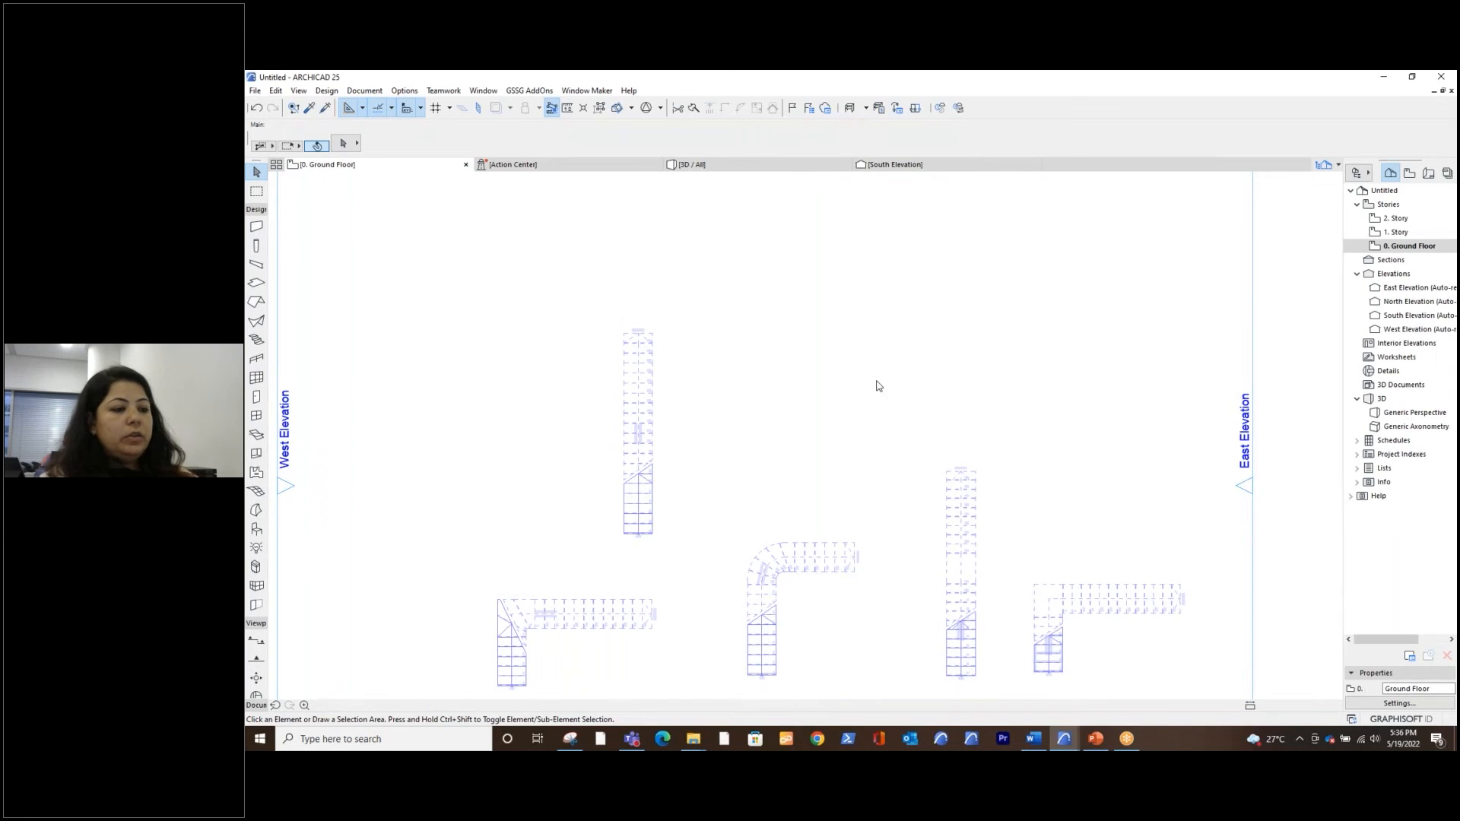
pyautogui.moveTo(876, 386); pyautogui.dragTo(827, 345, button='middle')
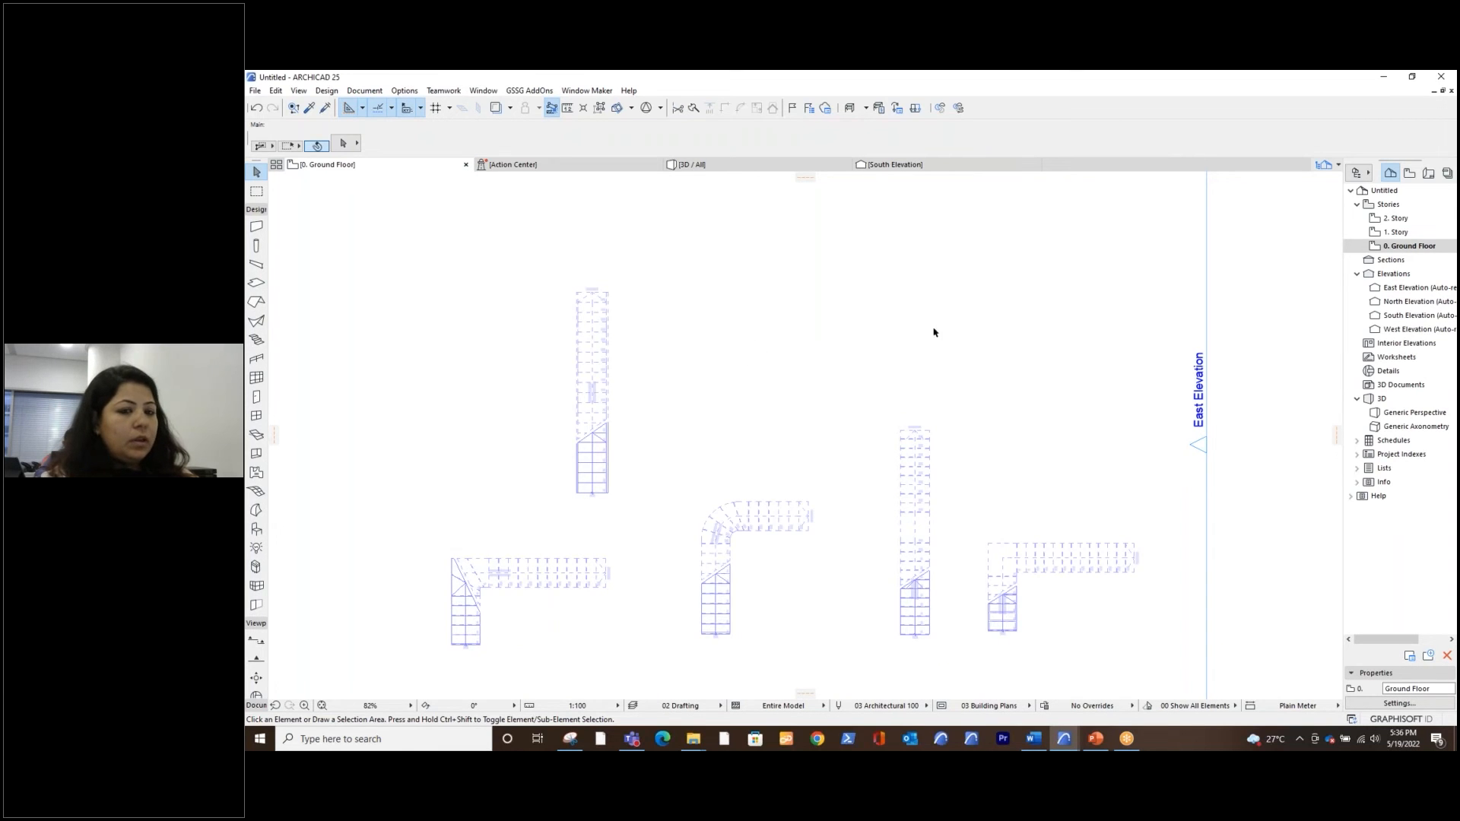
pyautogui.click(256, 284)
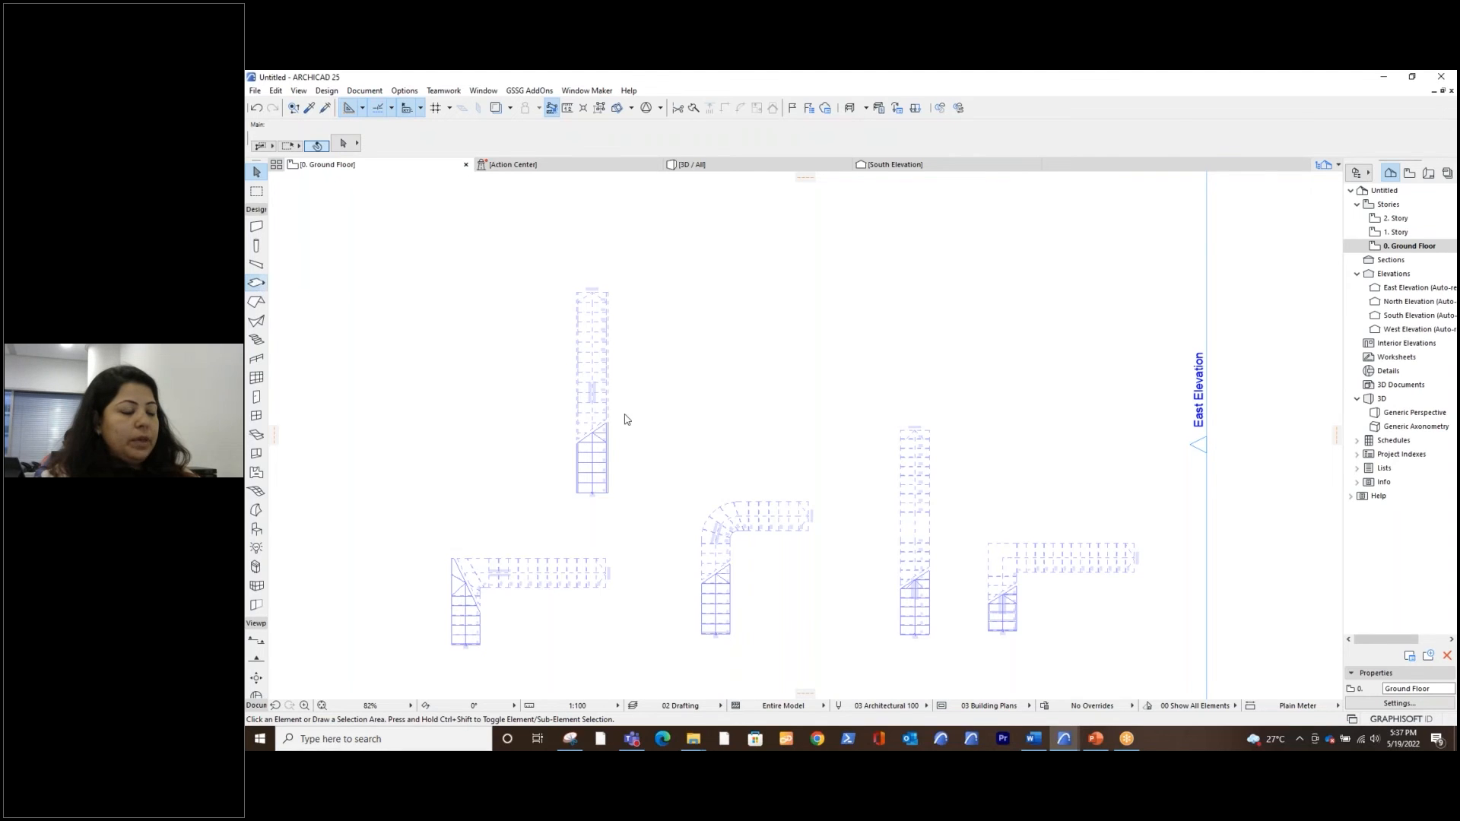
pyautogui.click(565, 356)
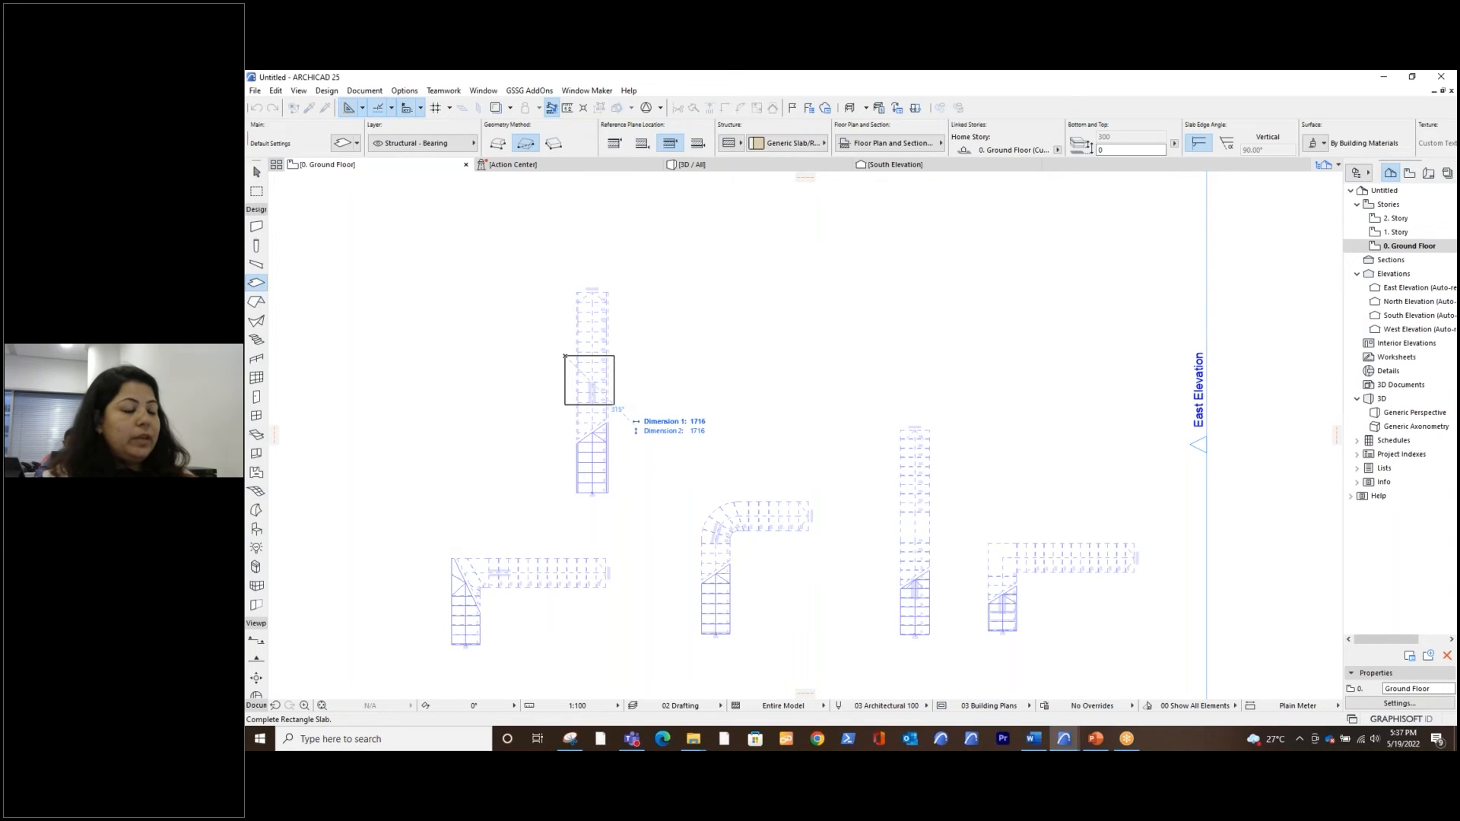
pyautogui.click(614, 404)
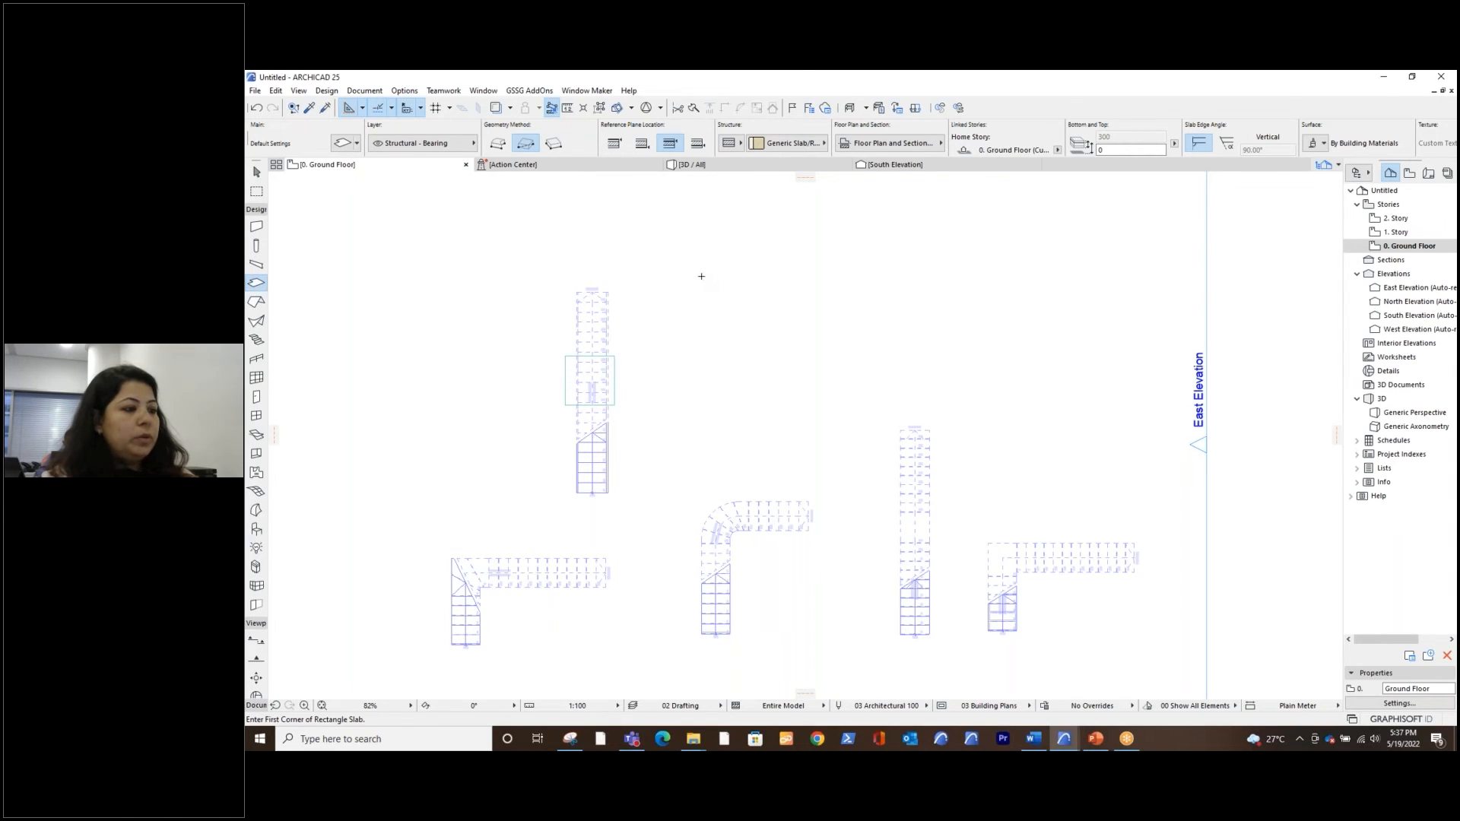
pyautogui.moveTo(779, 319); pyautogui.dragTo(824, 348, button='middle')
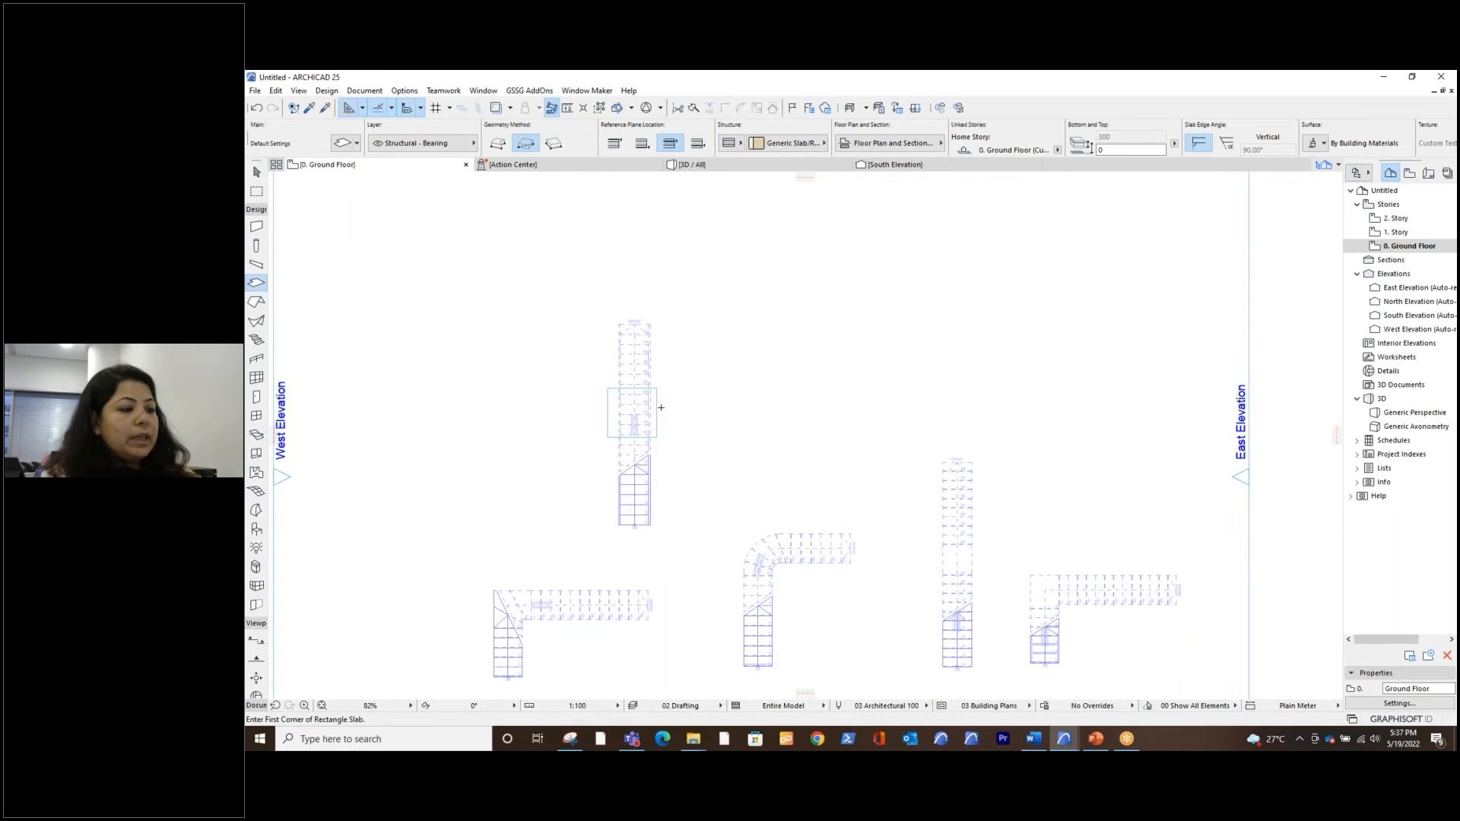
# Return to the 3D view, leave the Slab tool, and select the new slab at the straight stair
pyautogui.click(757, 168)
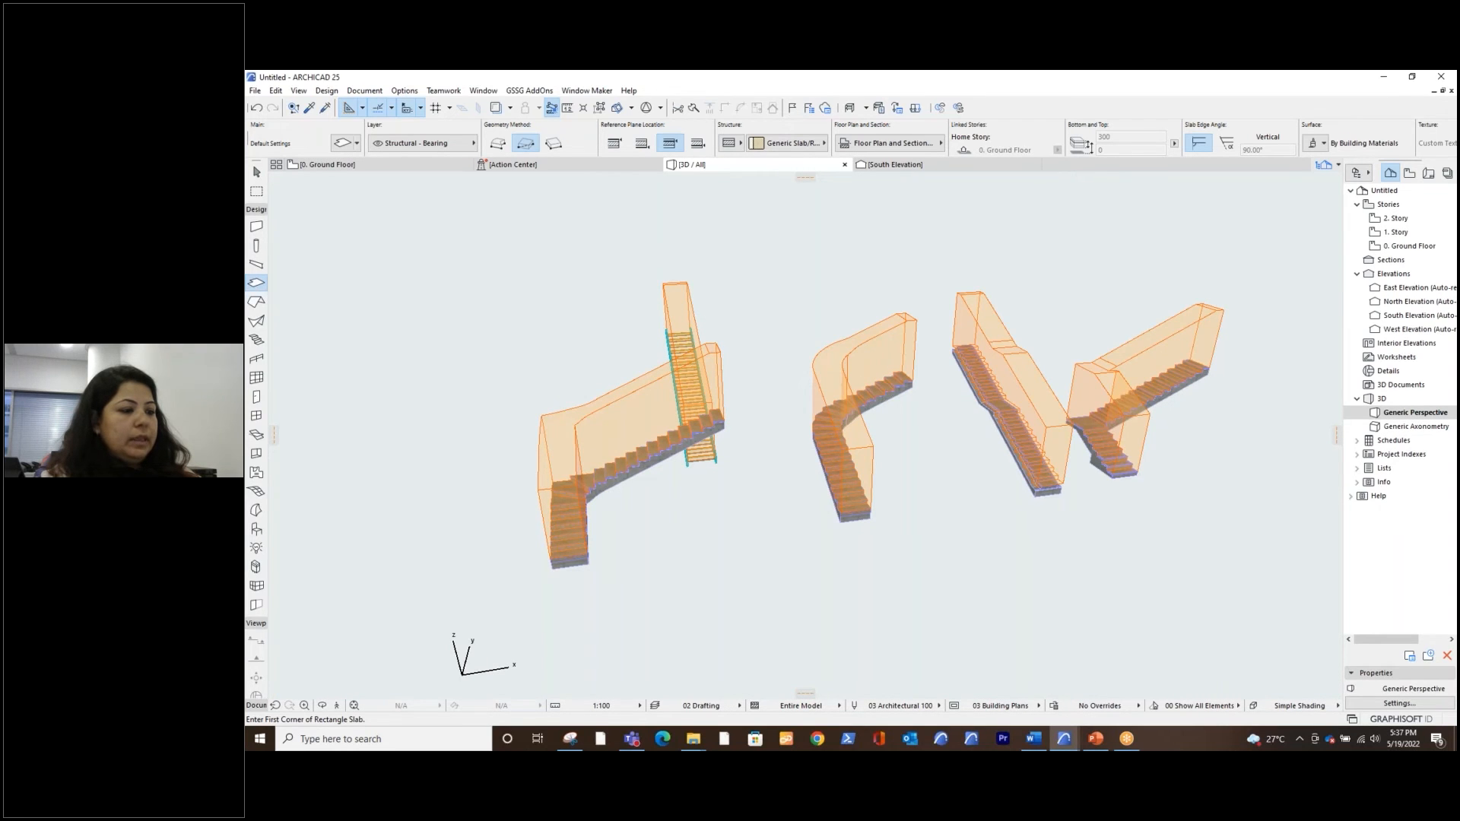
pyautogui.press('Escape')
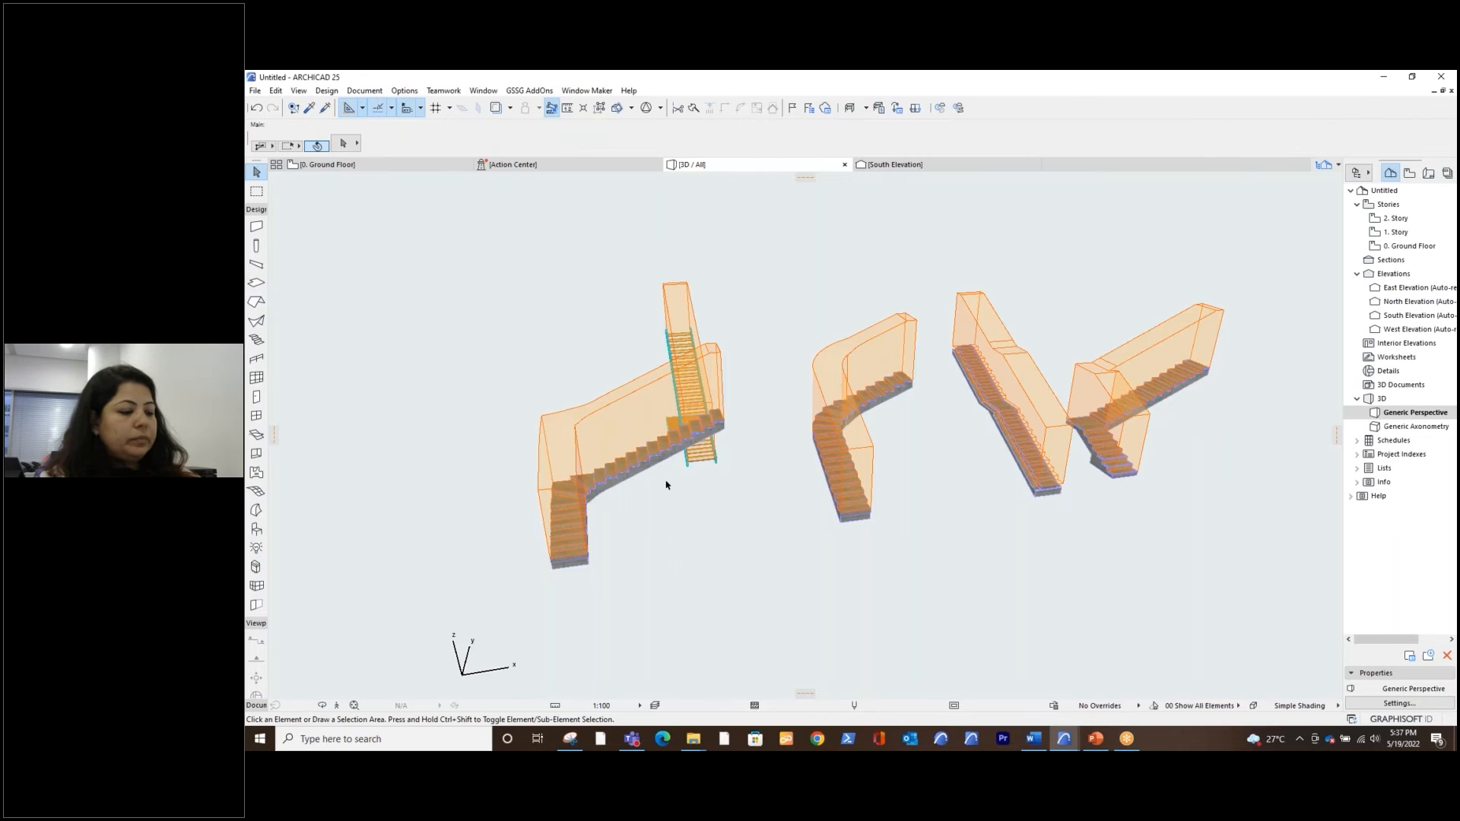
pyautogui.keyDown('shift'); pyautogui.moveTo(667, 485); pyautogui.dragTo(939, 496, button='middle'); pyautogui.keyUp('shift')
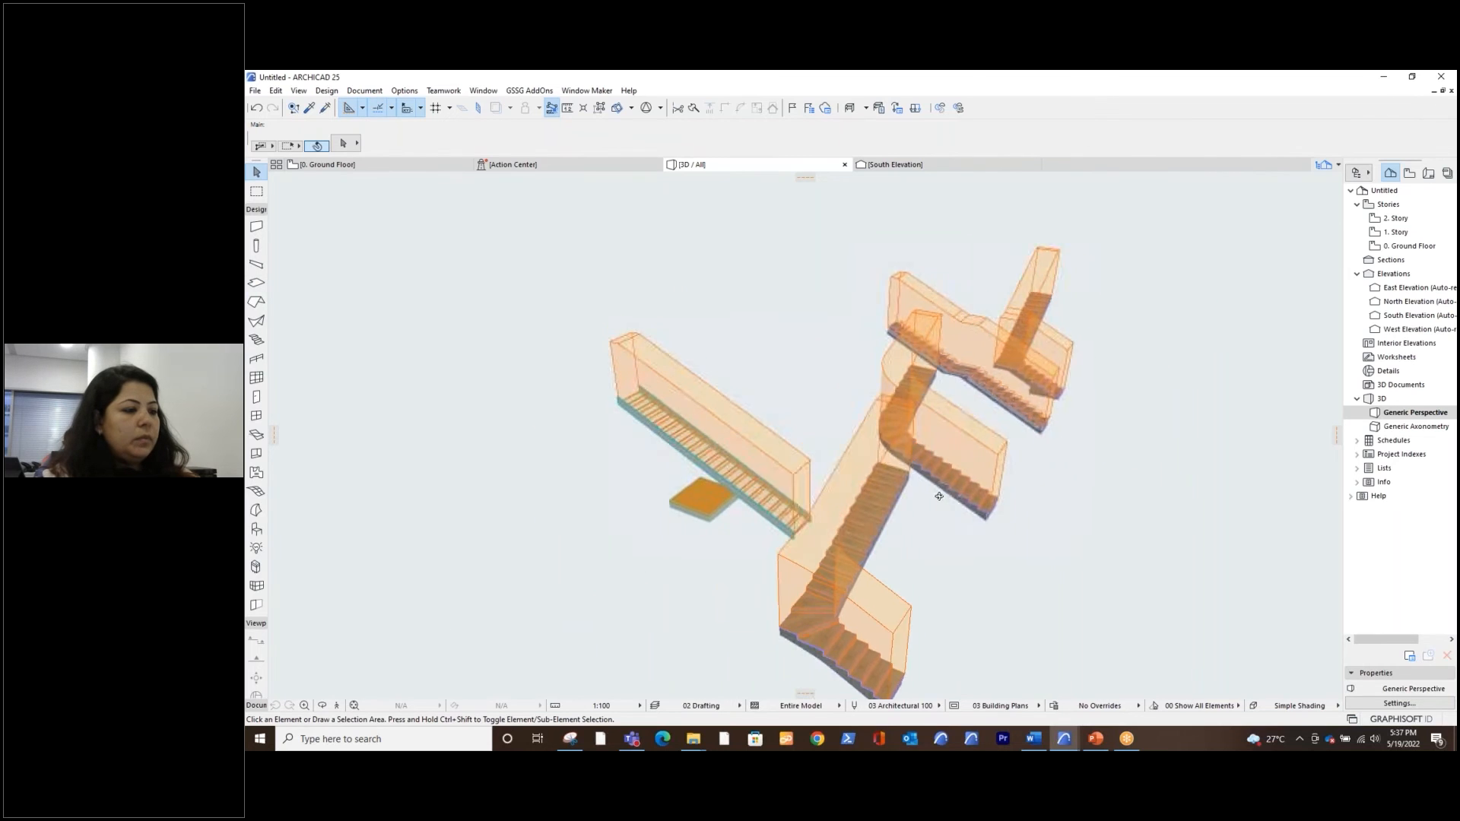
pyautogui.click(699, 505)
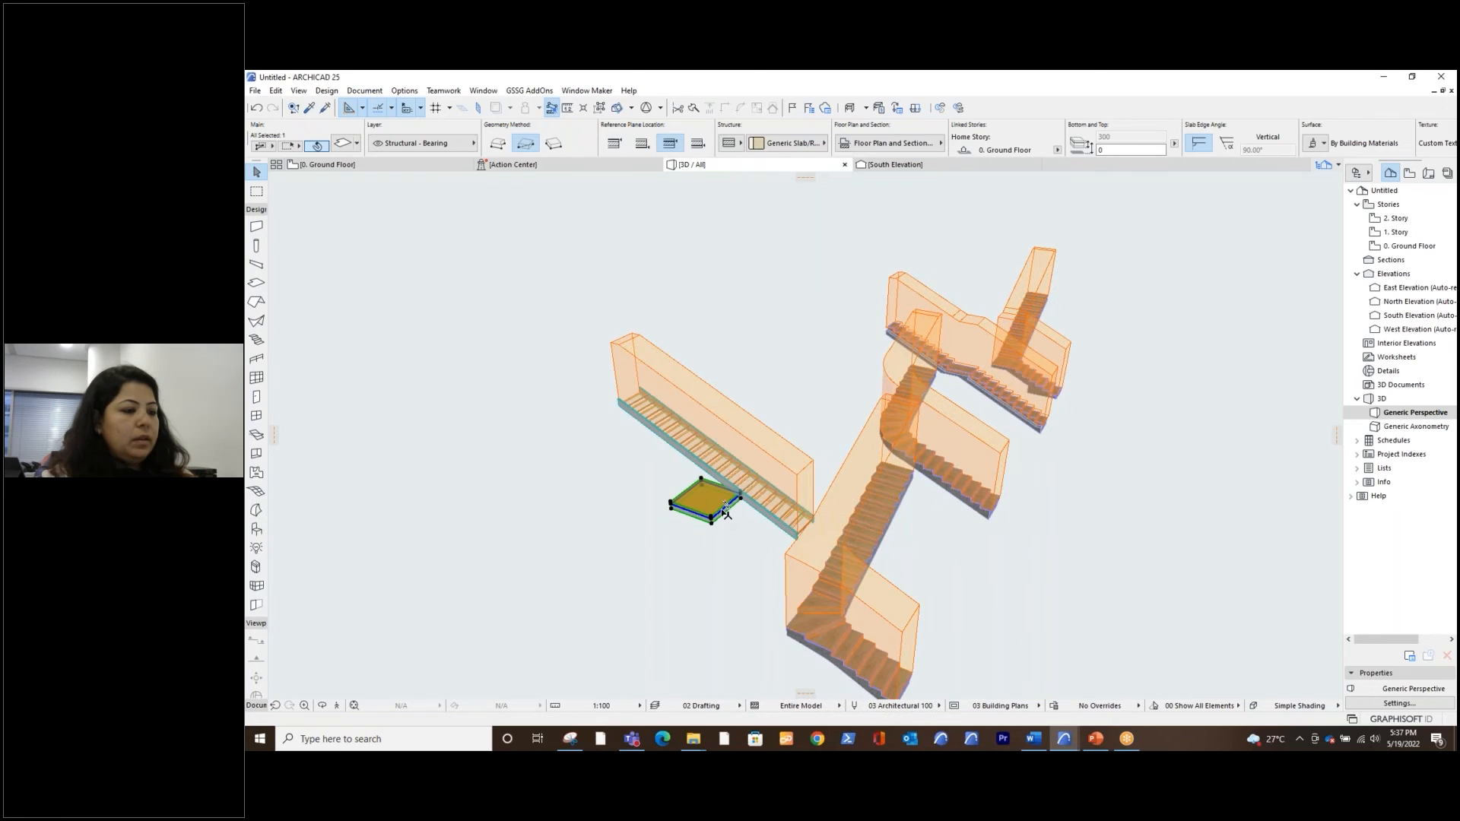
pyautogui.click(726, 505)
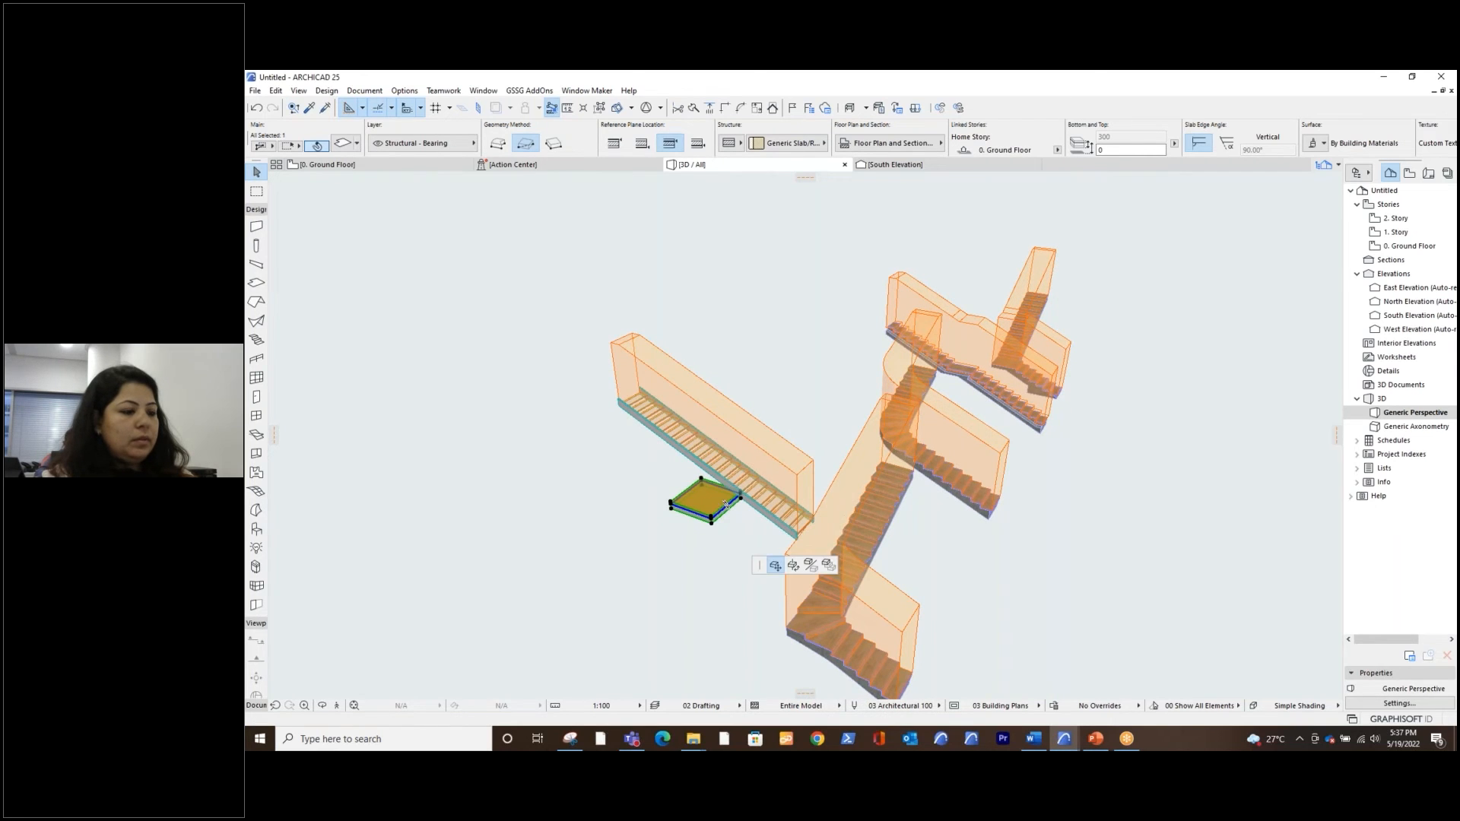
pyautogui.press('Escape')
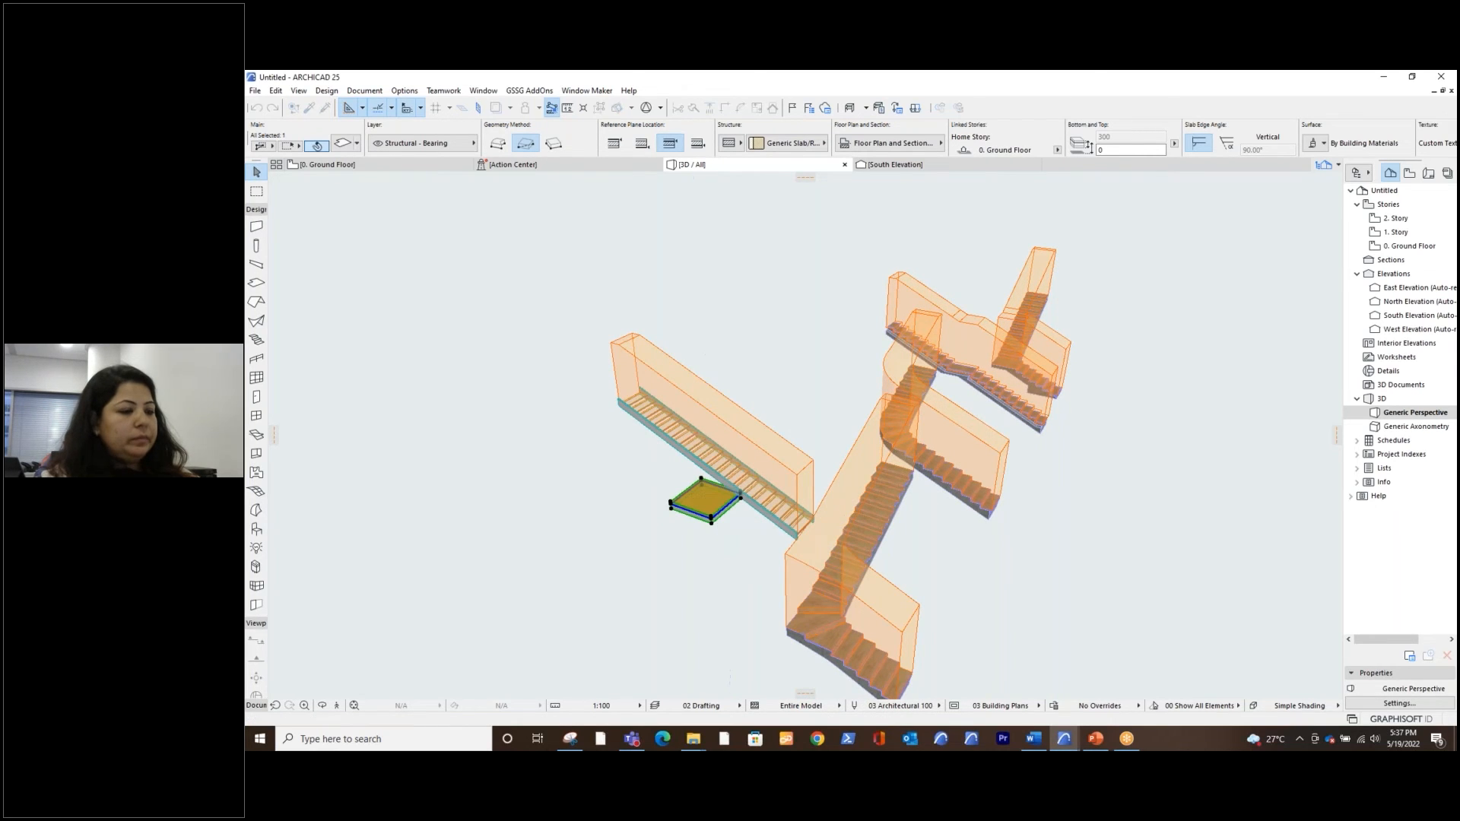
pyautogui.click(720, 510)
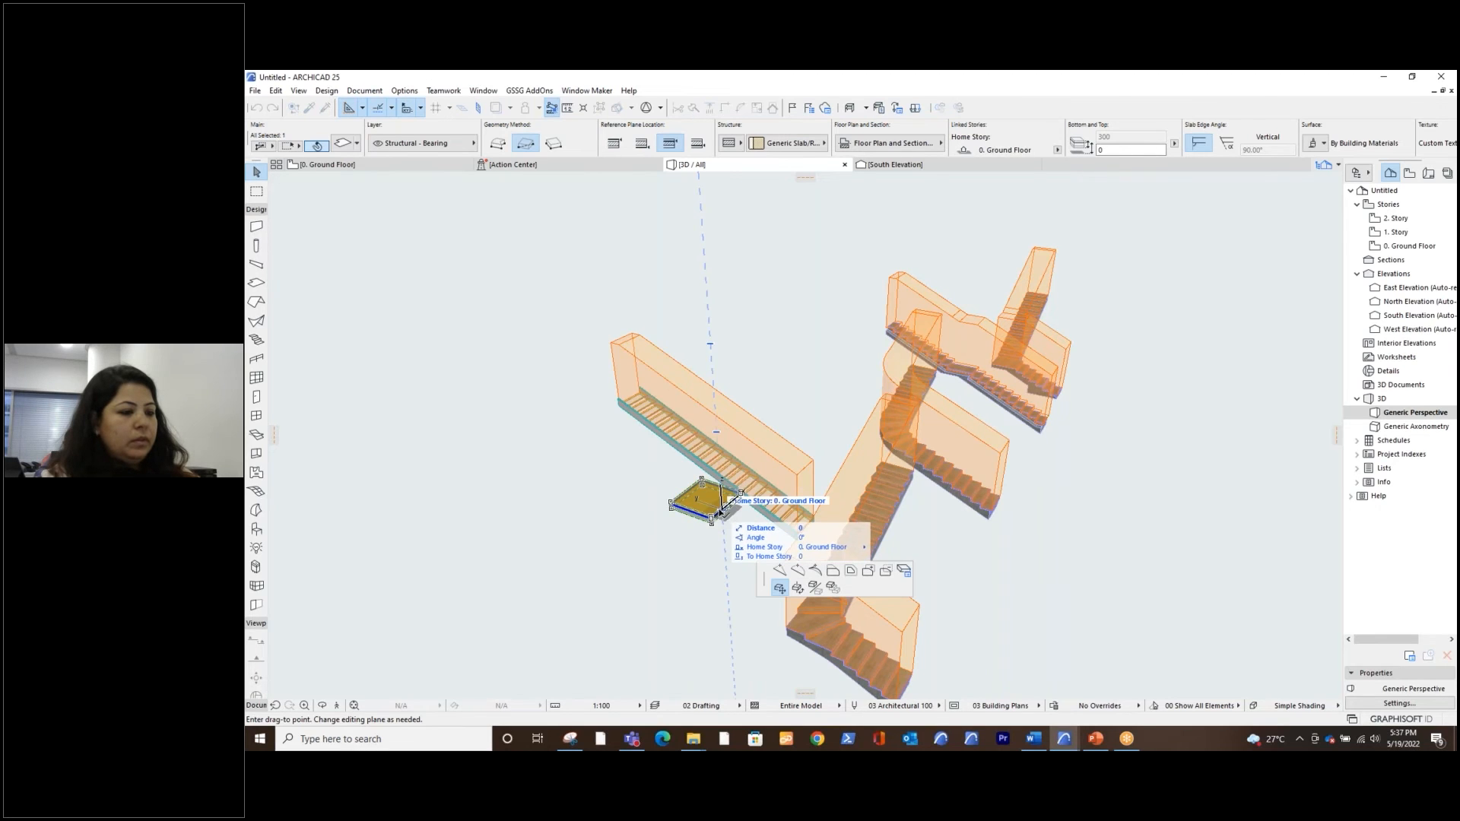
pyautogui.press('Escape')
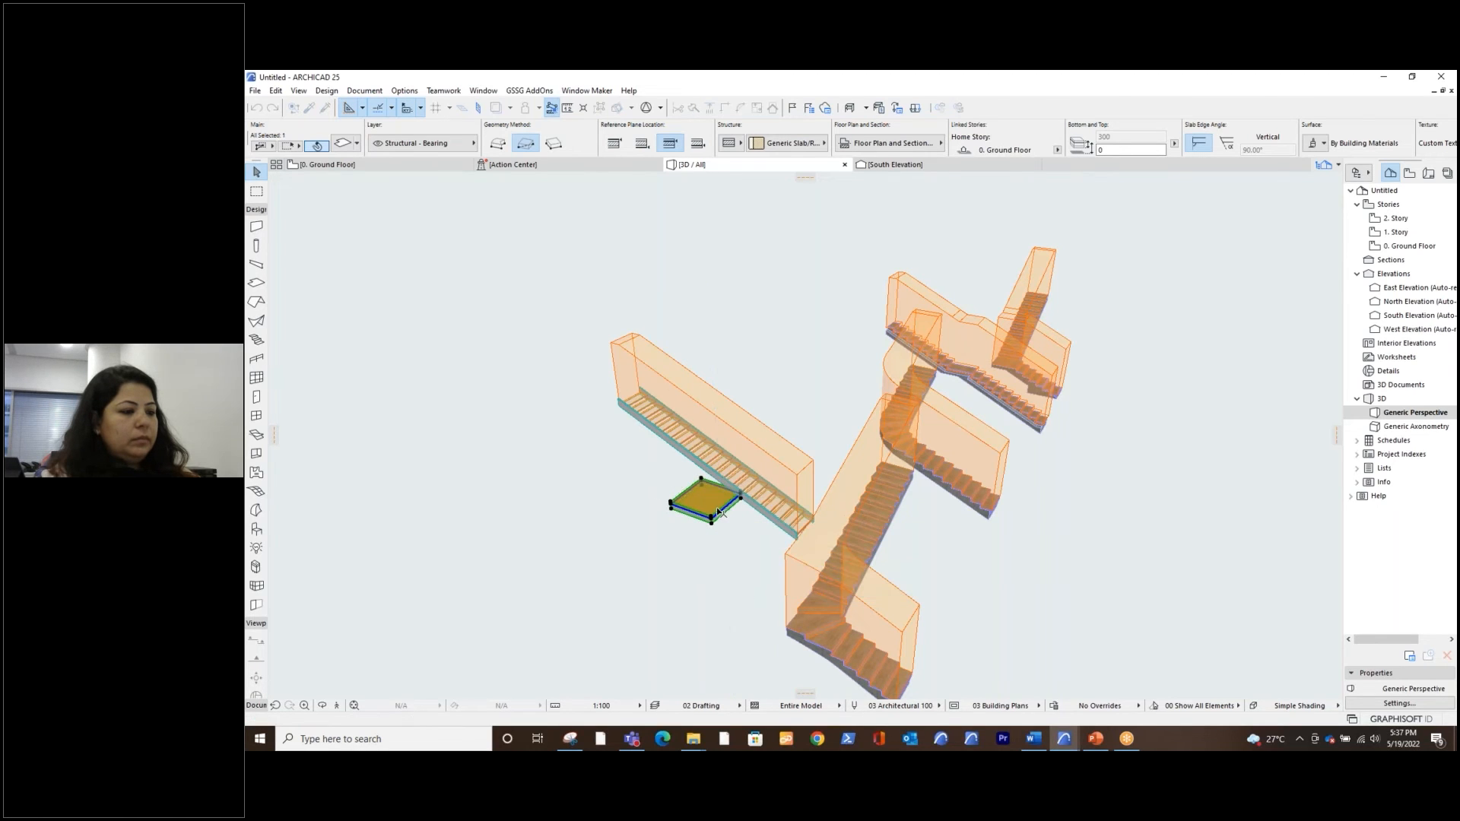
pyautogui.scroll(5, 707, 511)
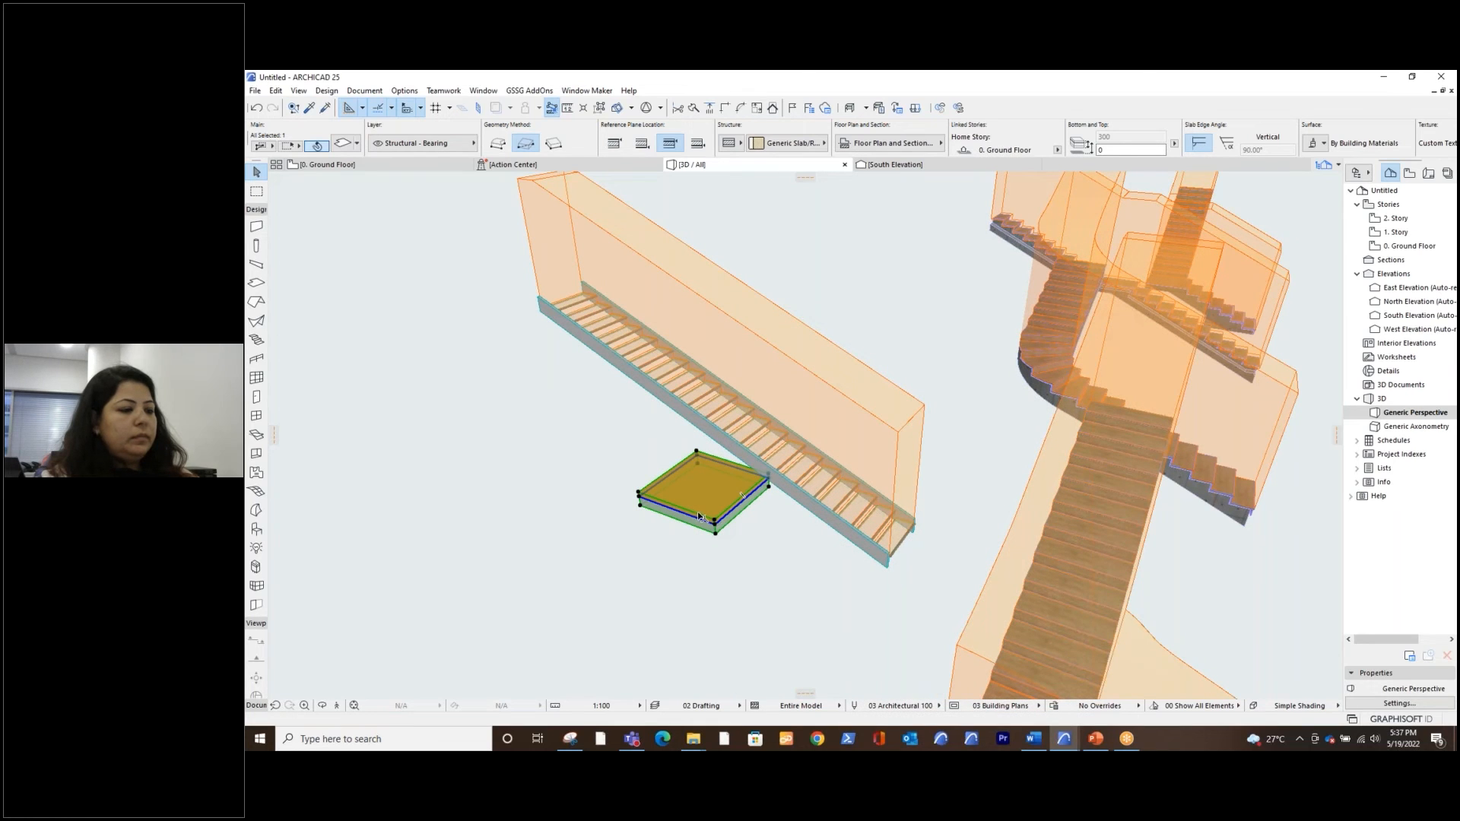
pyautogui.click(697, 514)
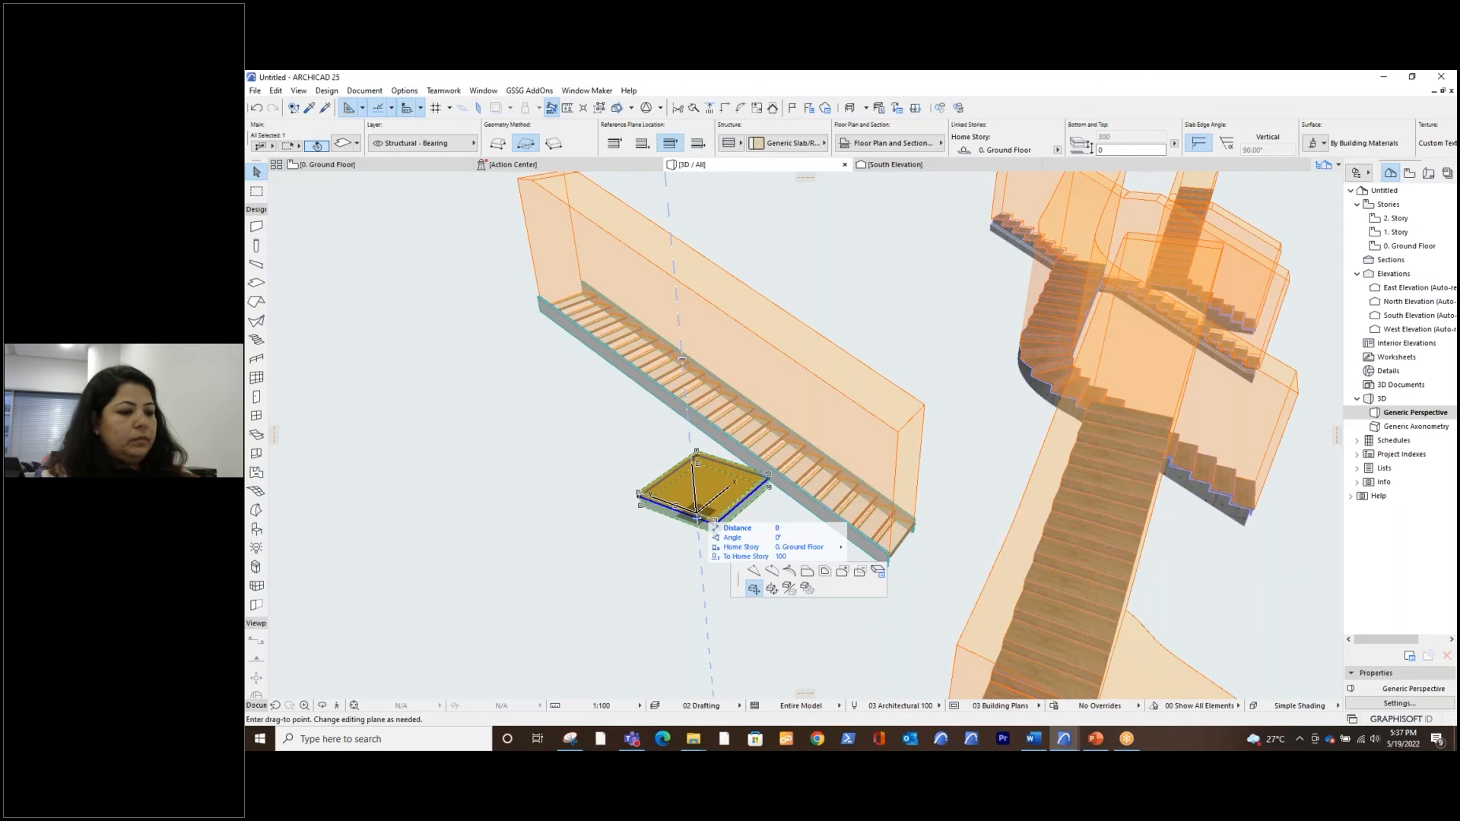
pyautogui.click(697, 515)
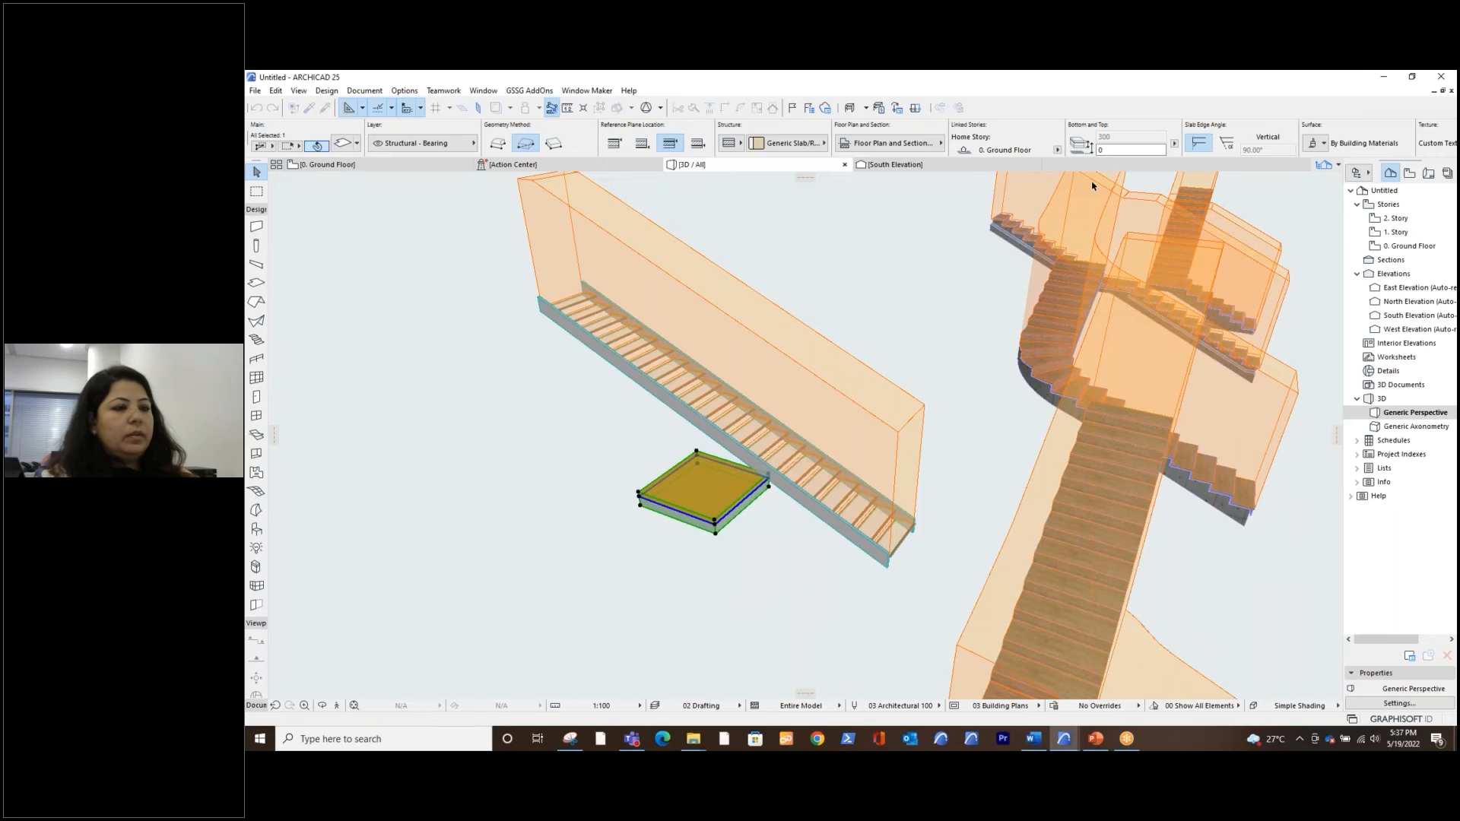
pyautogui.click(895, 361)
# Select the slab and raise it by setting its home story offset first to 1500, and finally to 2000
pyautogui.click(738, 489)
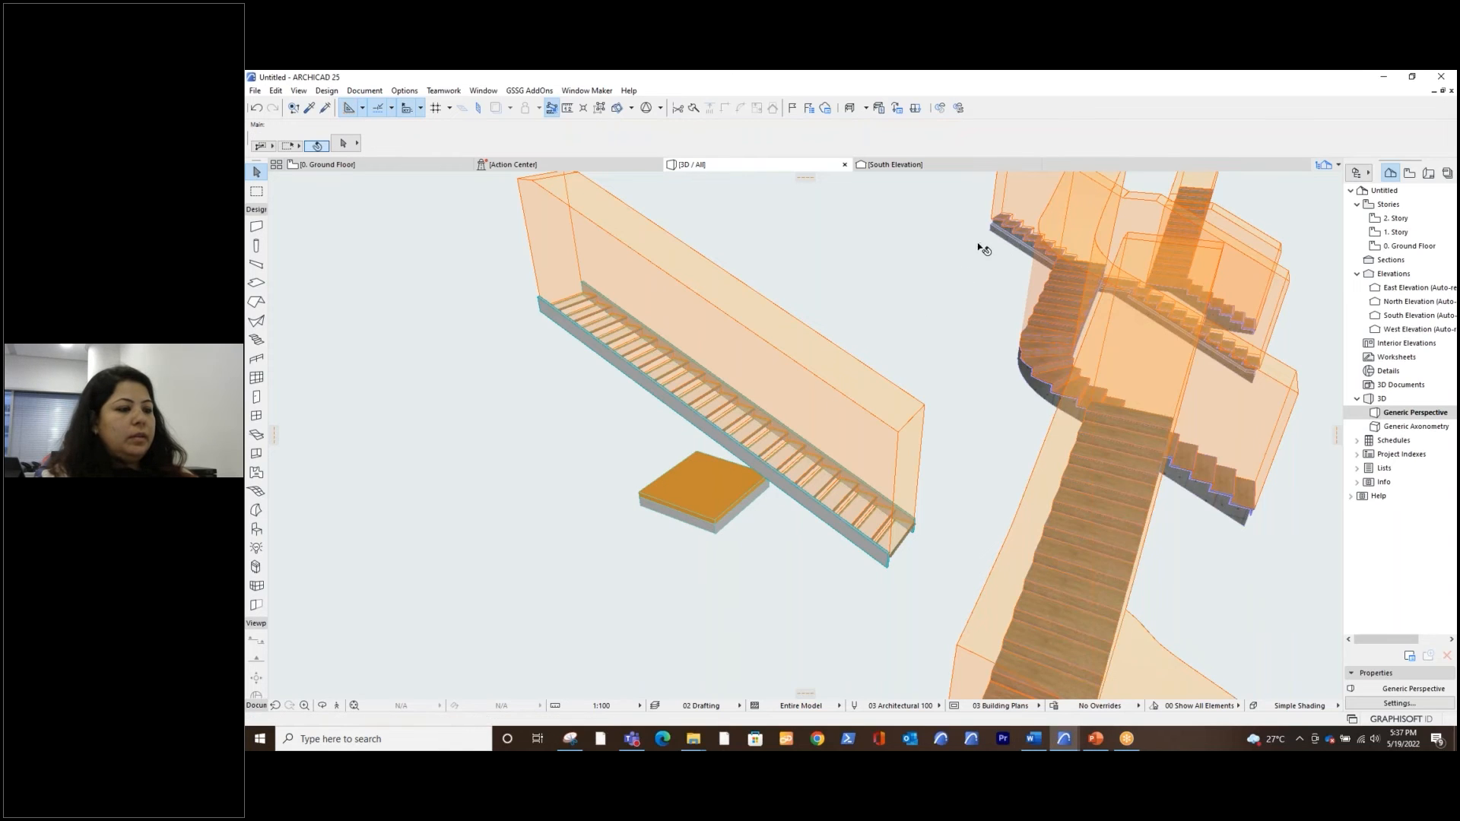
pyautogui.click(1098, 152)
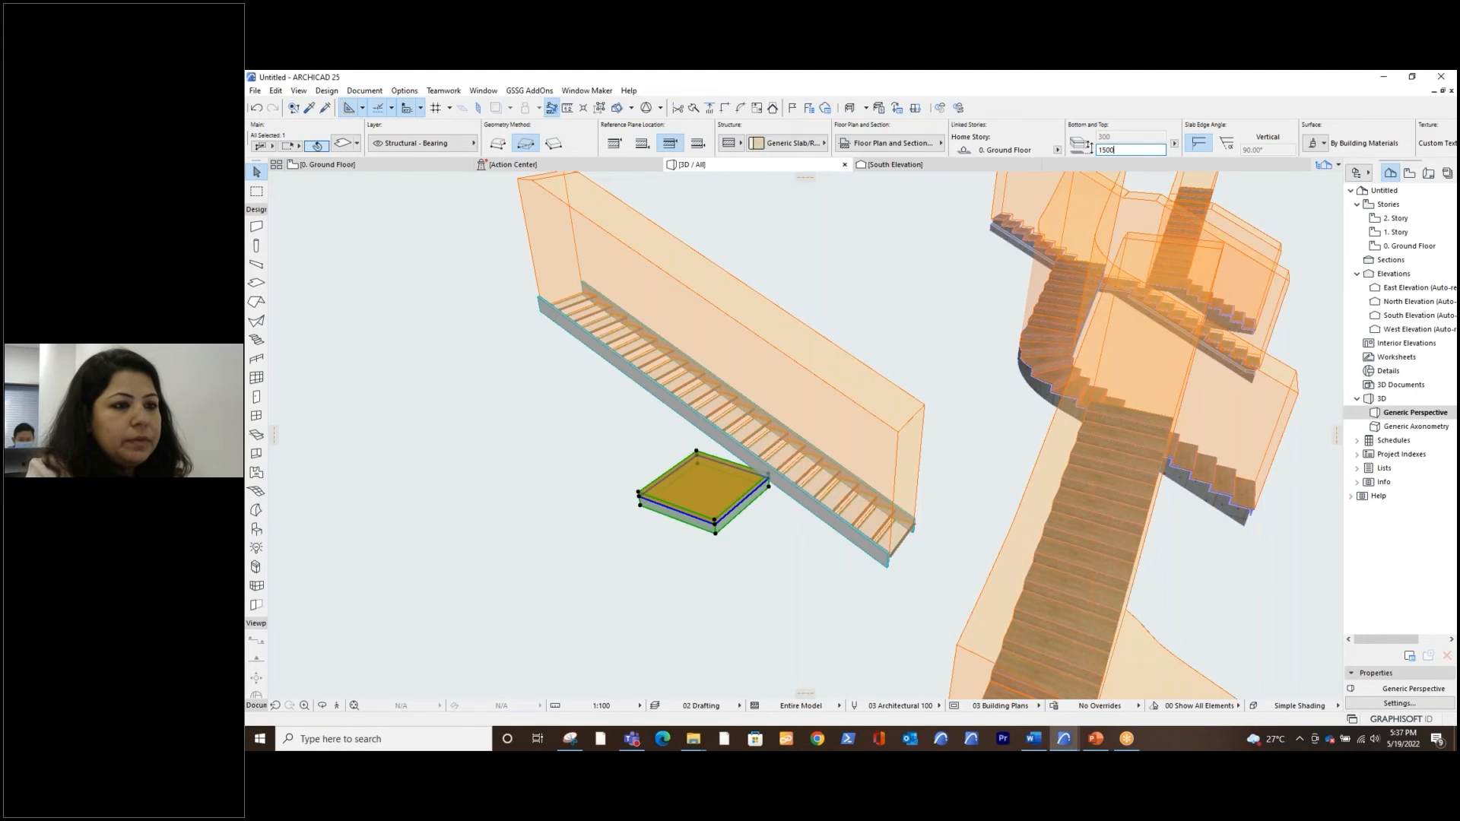
pyautogui.press('Return')
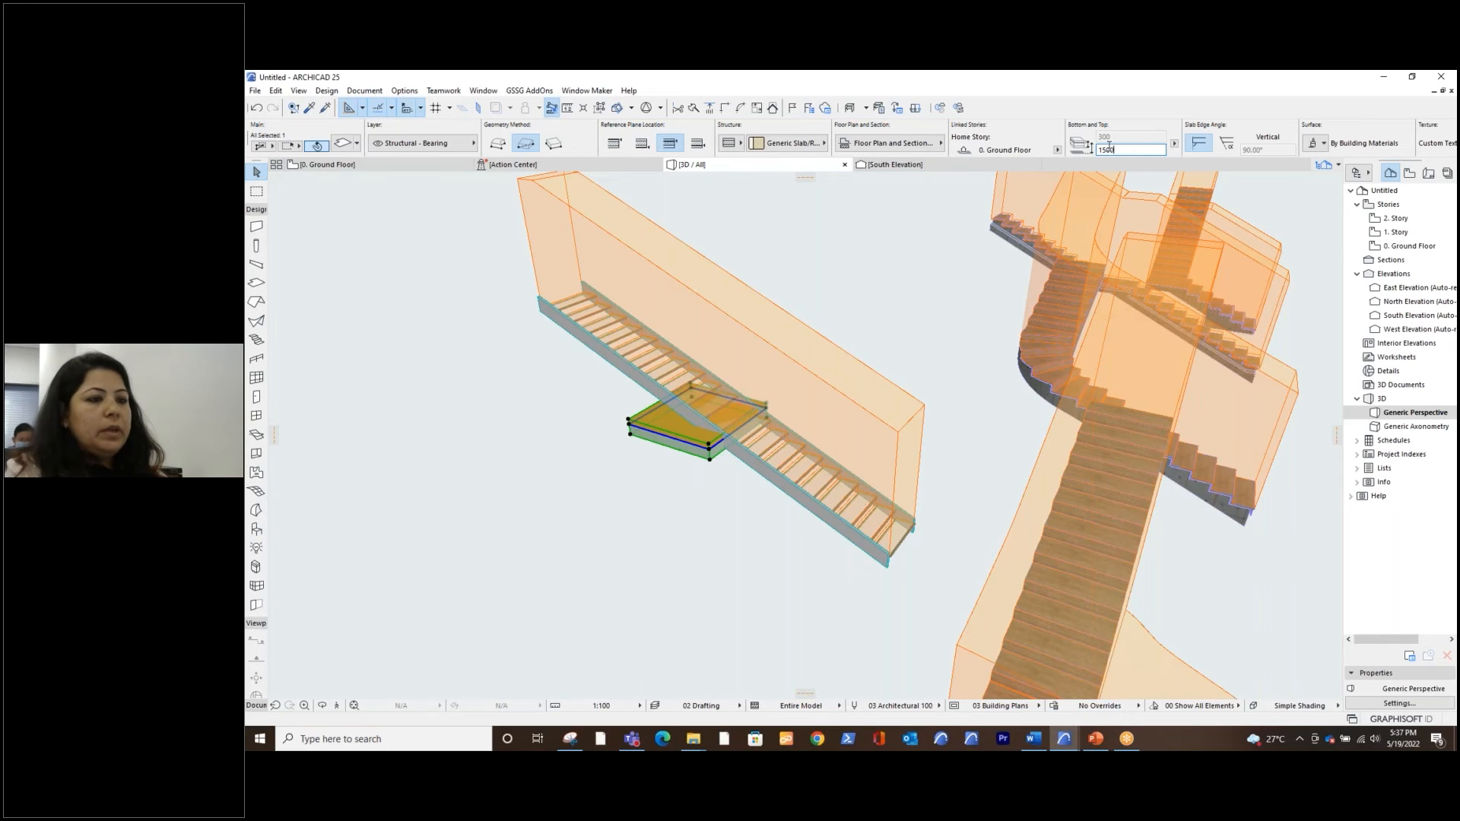
pyautogui.write('2000')
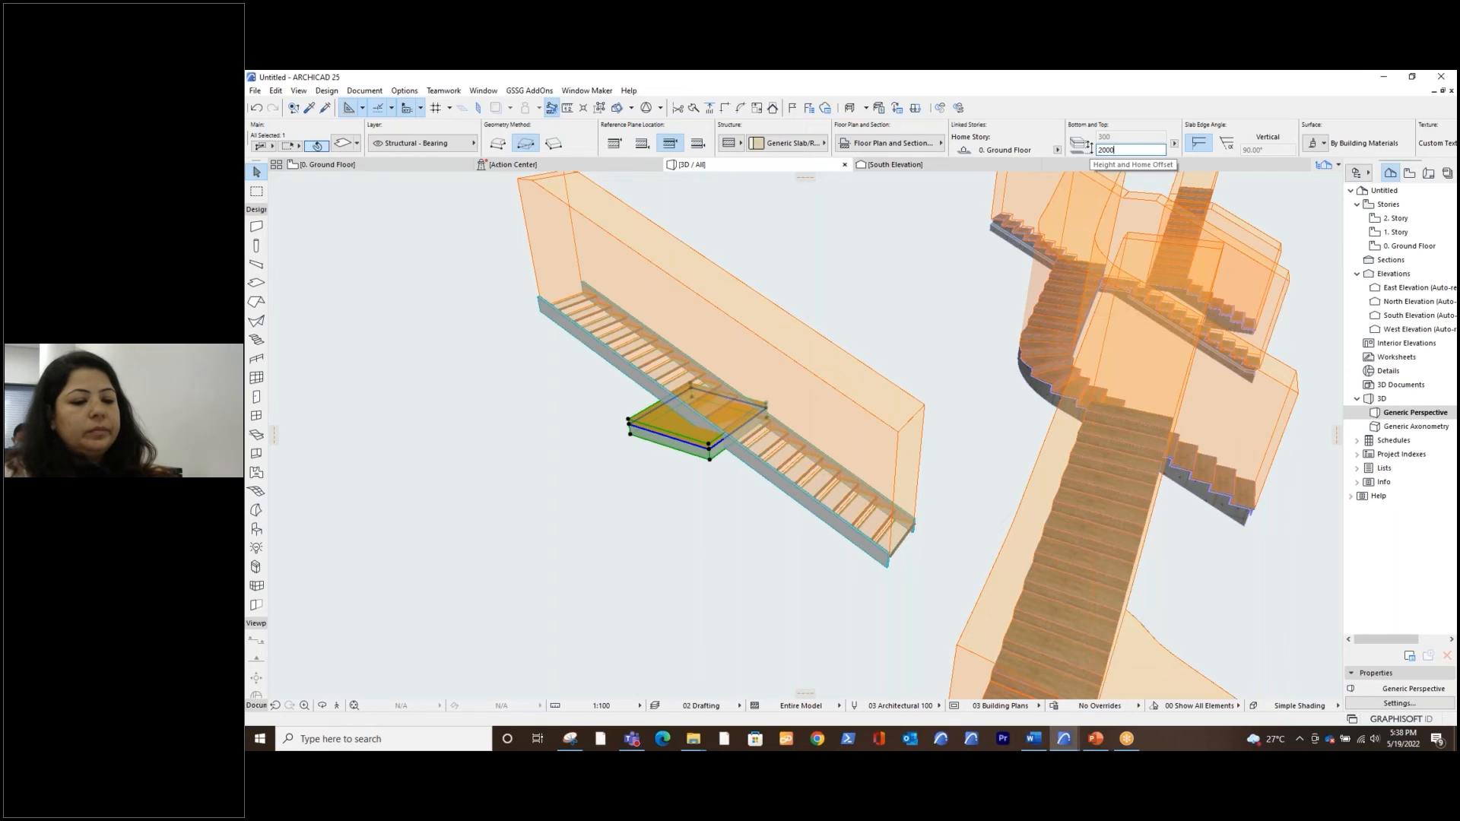
pyautogui.press('Return')
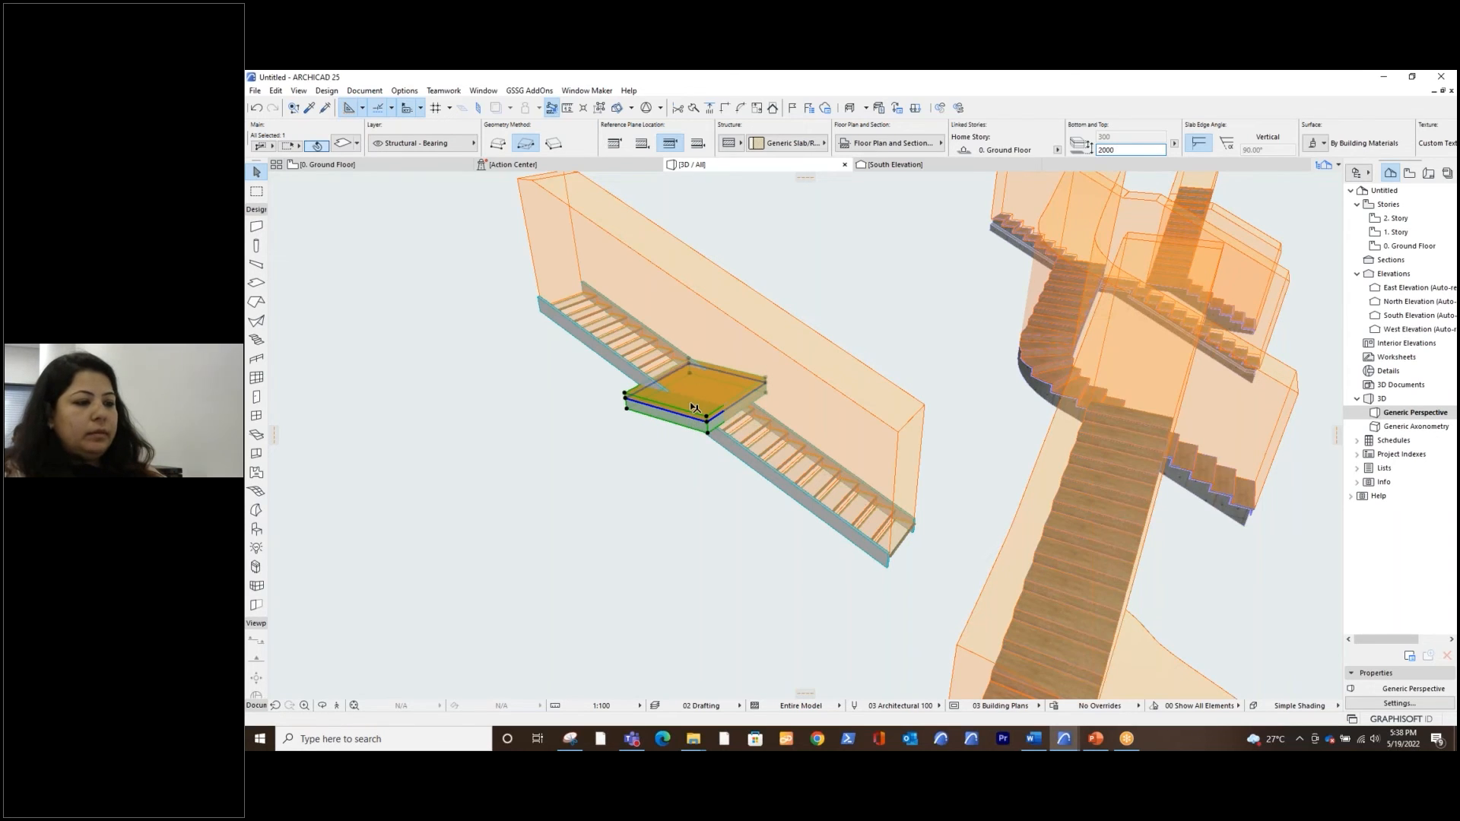
pyautogui.click(694, 408)
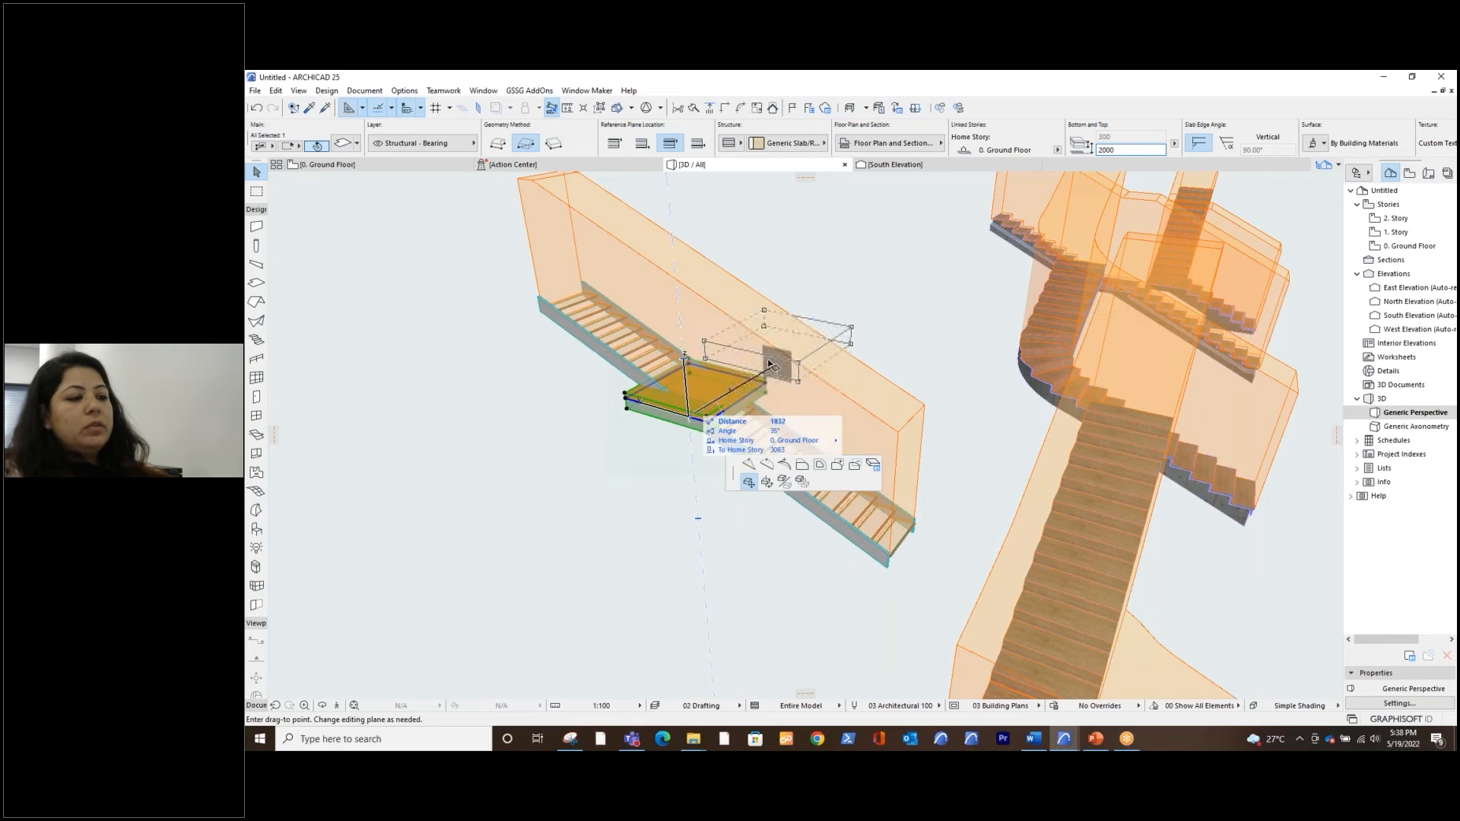
pyautogui.click(688, 357)
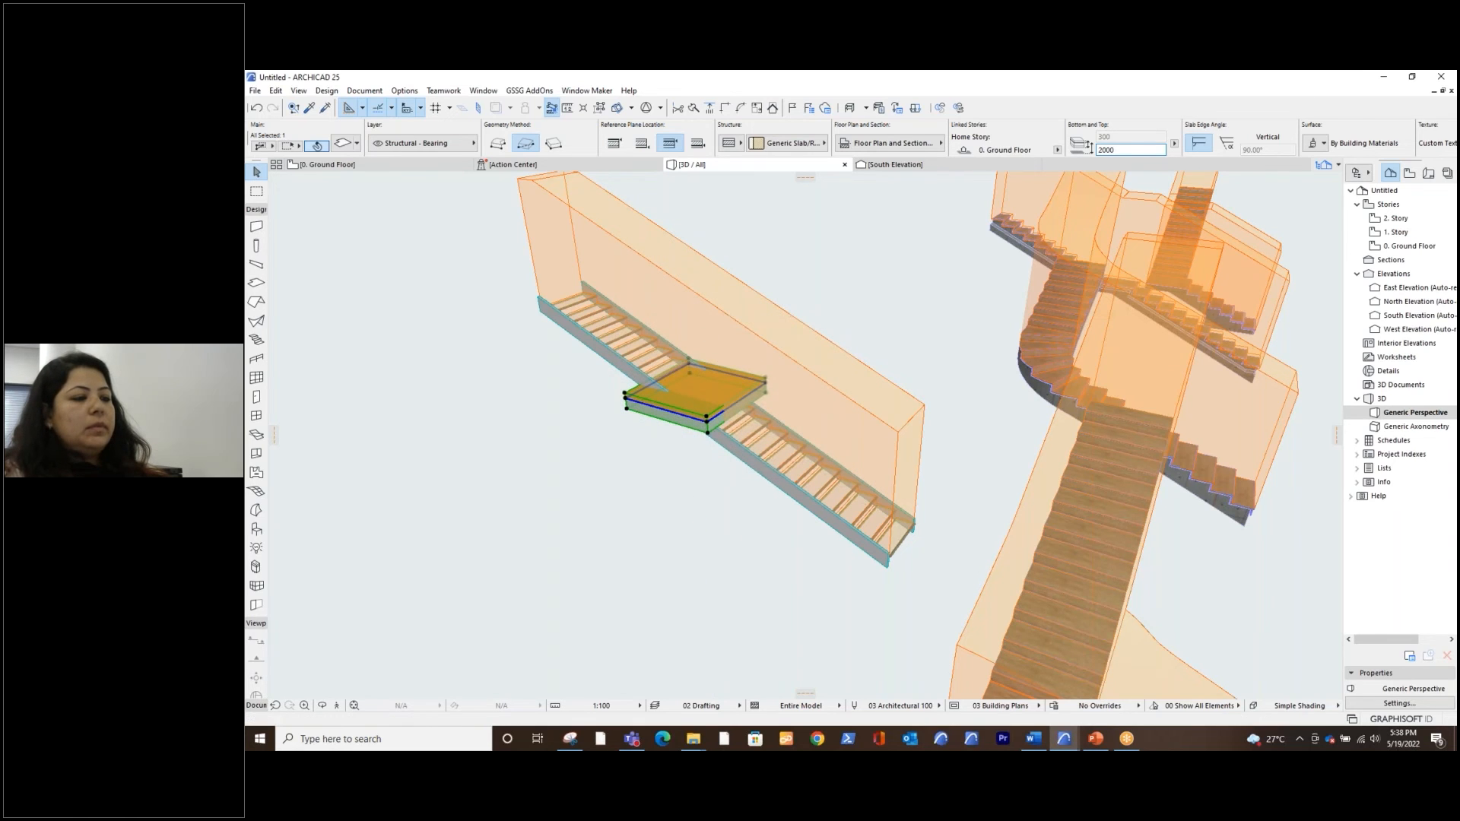
pyautogui.press('Escape')
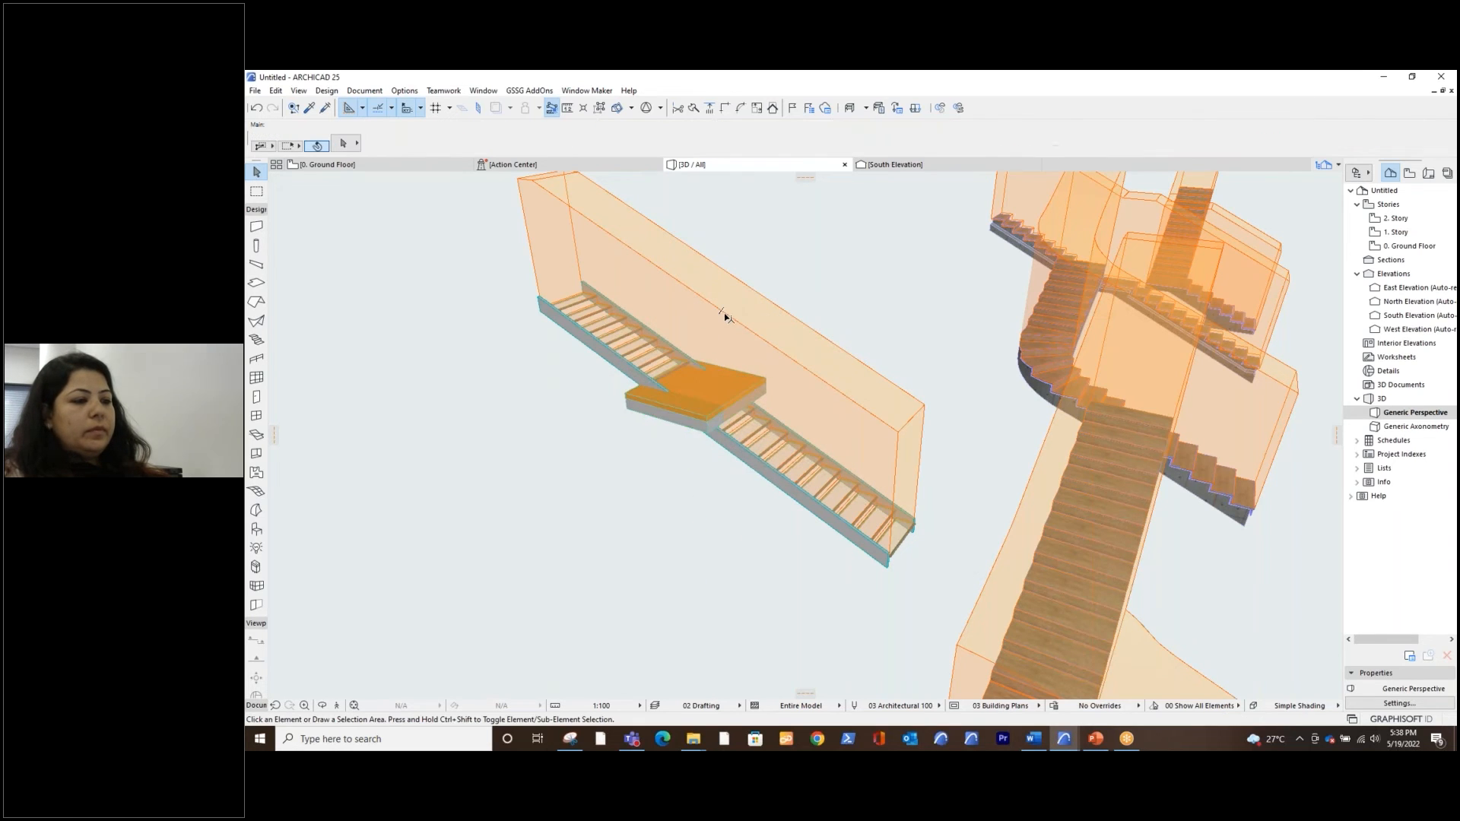
pyautogui.click(705, 417)
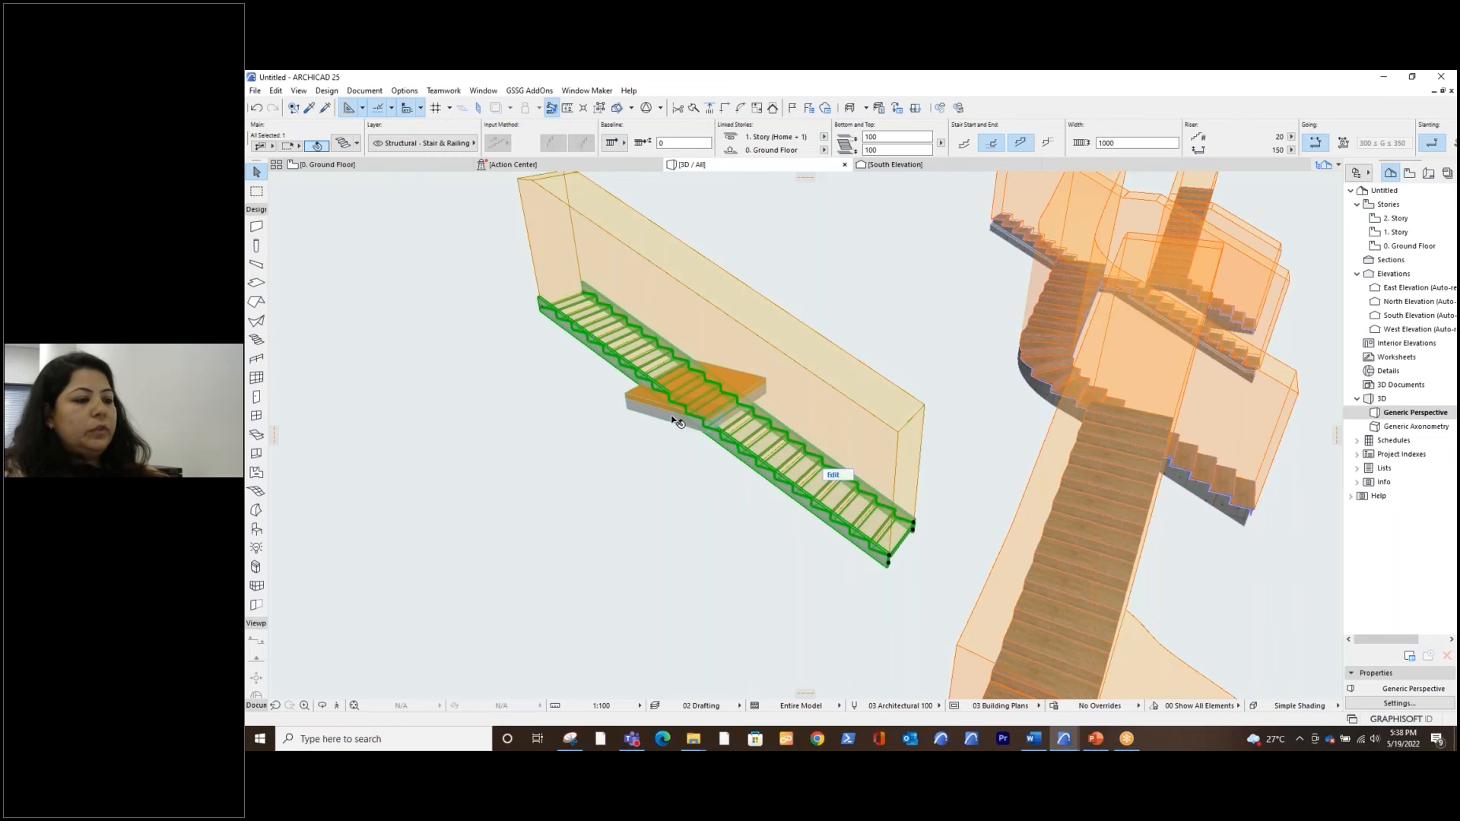
pyautogui.keyDown('shift'); pyautogui.click(676, 423); pyautogui.keyUp('shift')
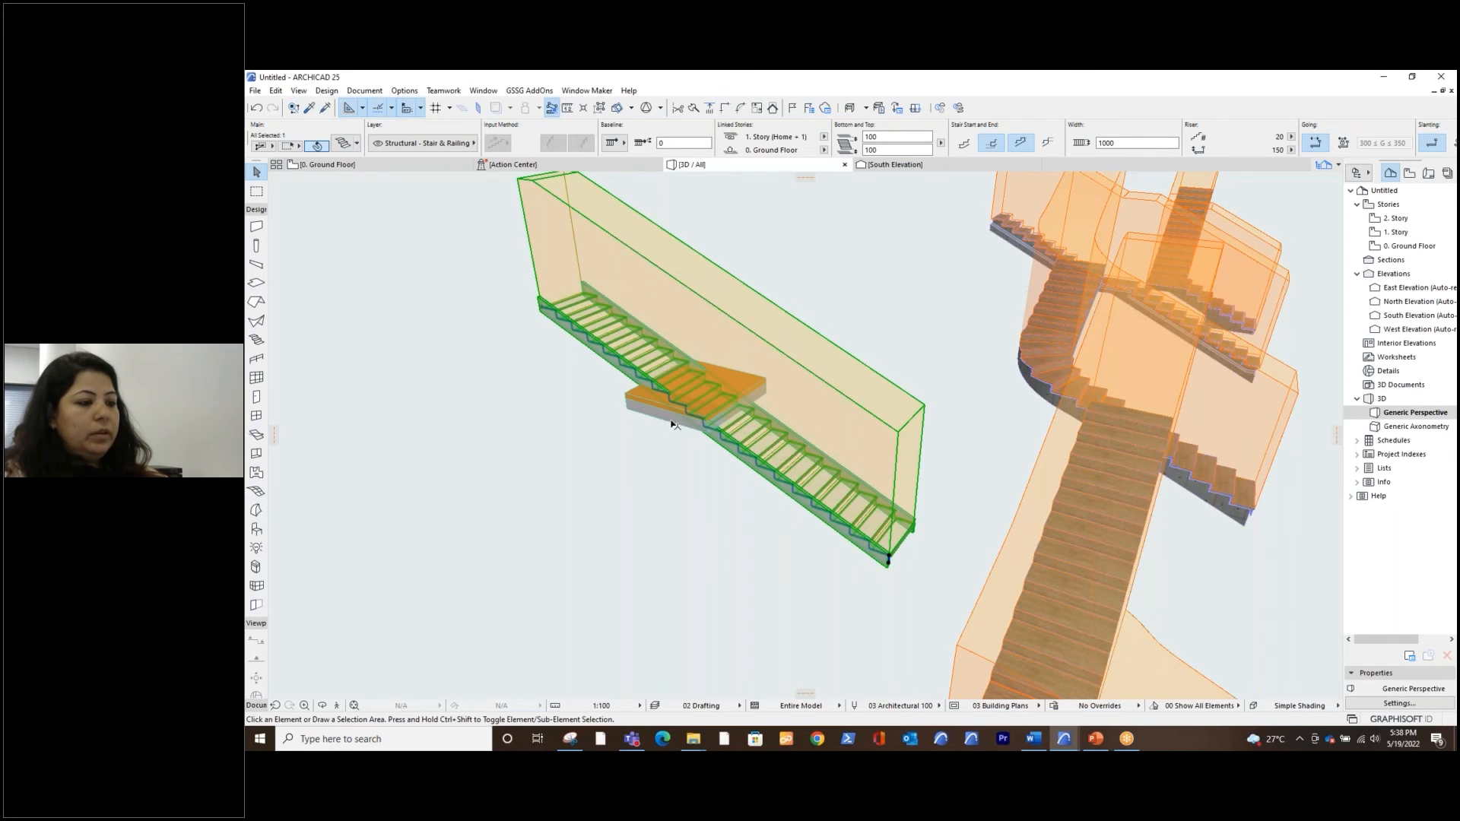
pyautogui.press('Escape')
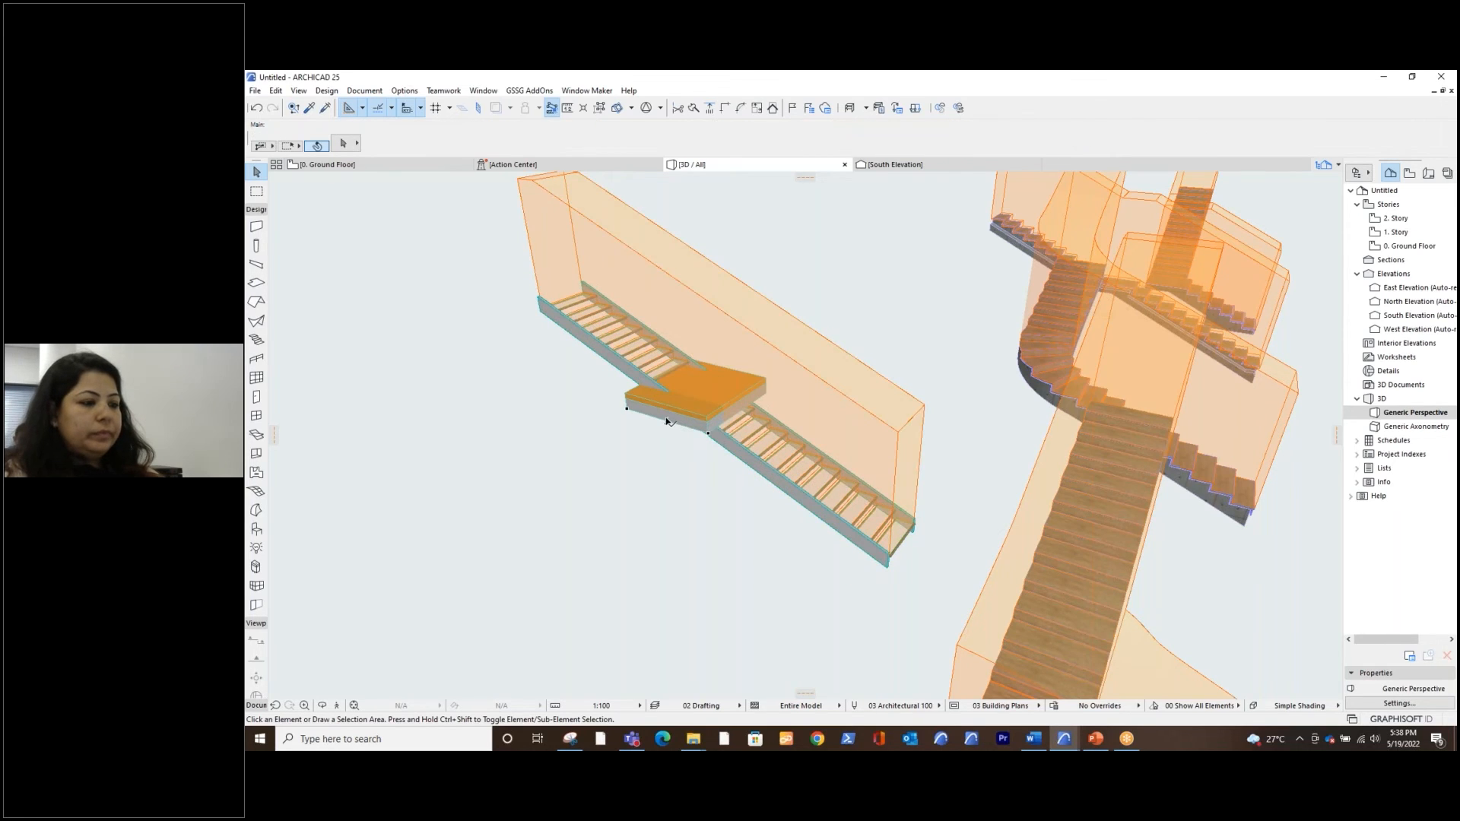
pyautogui.click(709, 433)
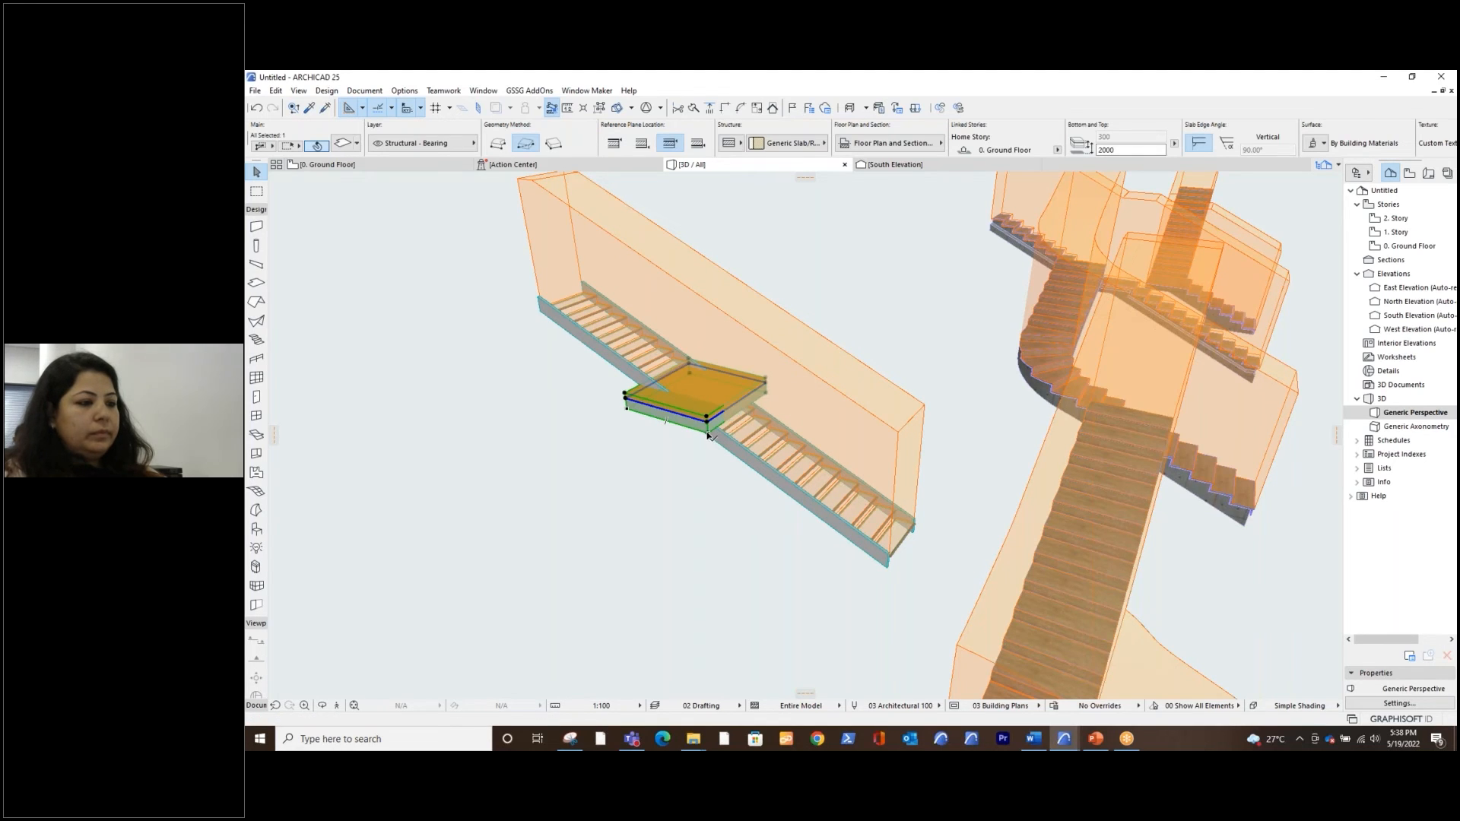
pyautogui.press('Delete')
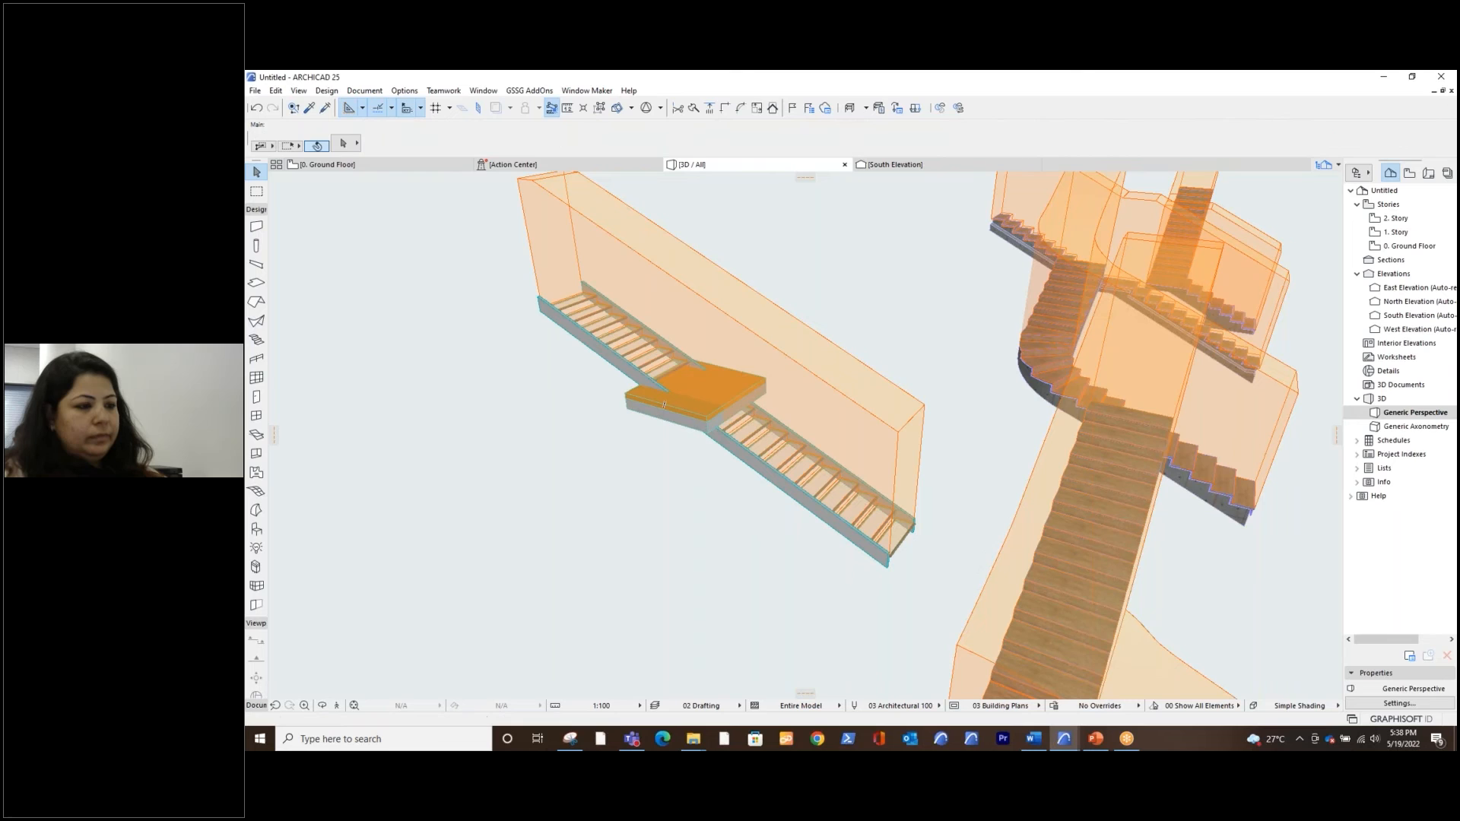
# Select the slab on the straight stair and move it freehand to about 2300 above its home story
pyautogui.click(671, 423)
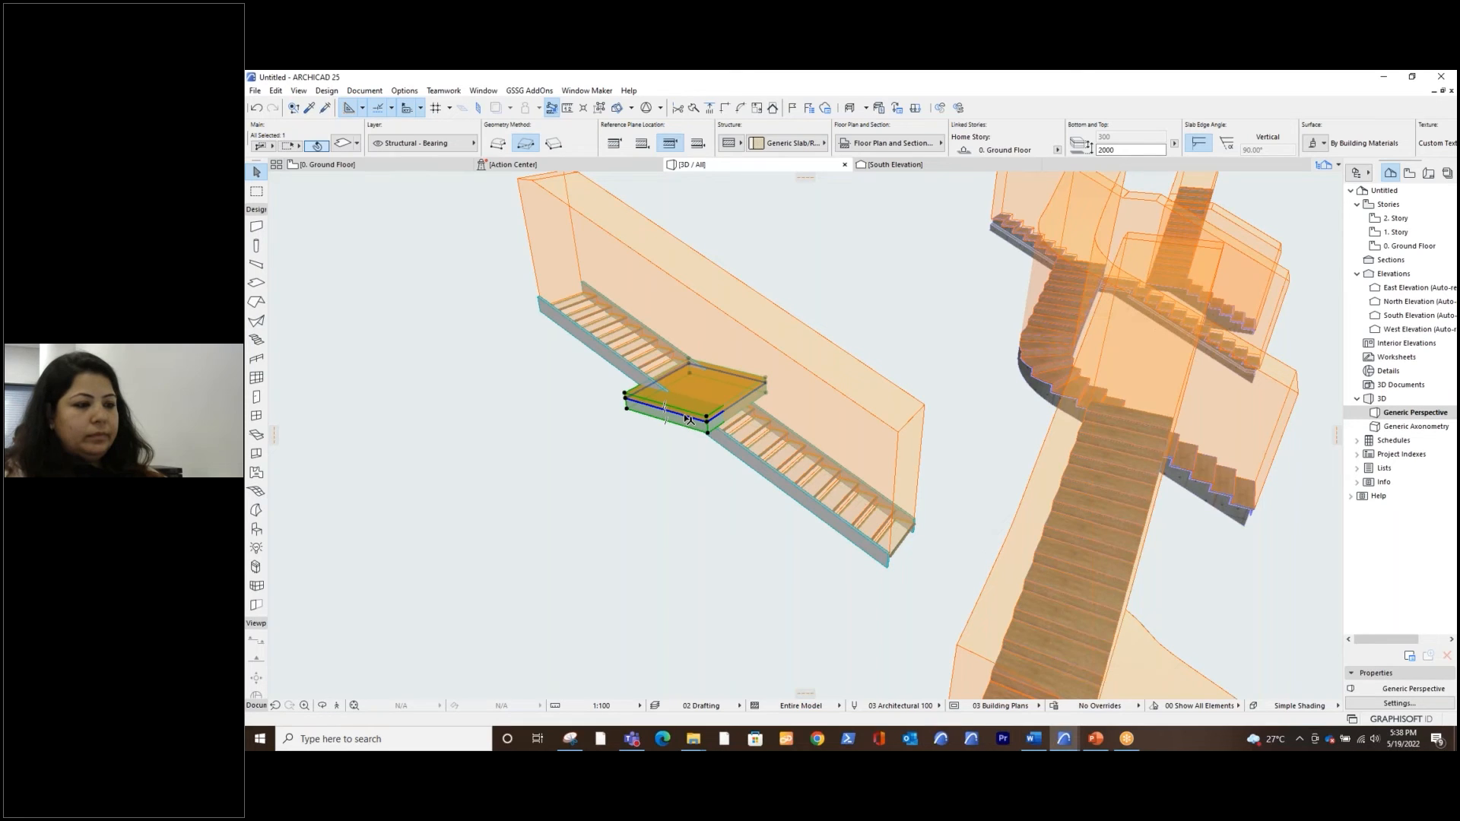
pyautogui.click(693, 395)
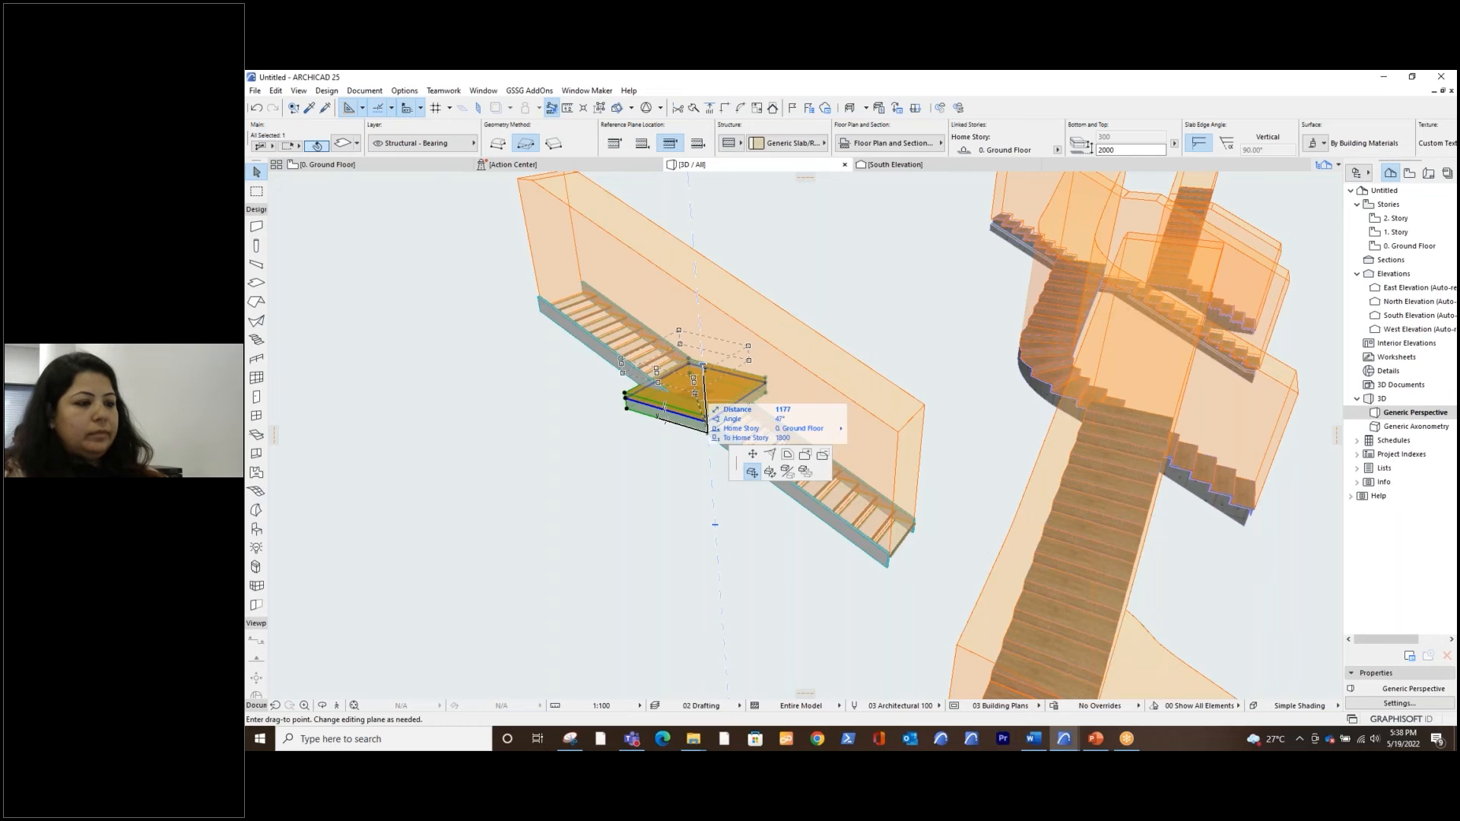
pyautogui.click(703, 366)
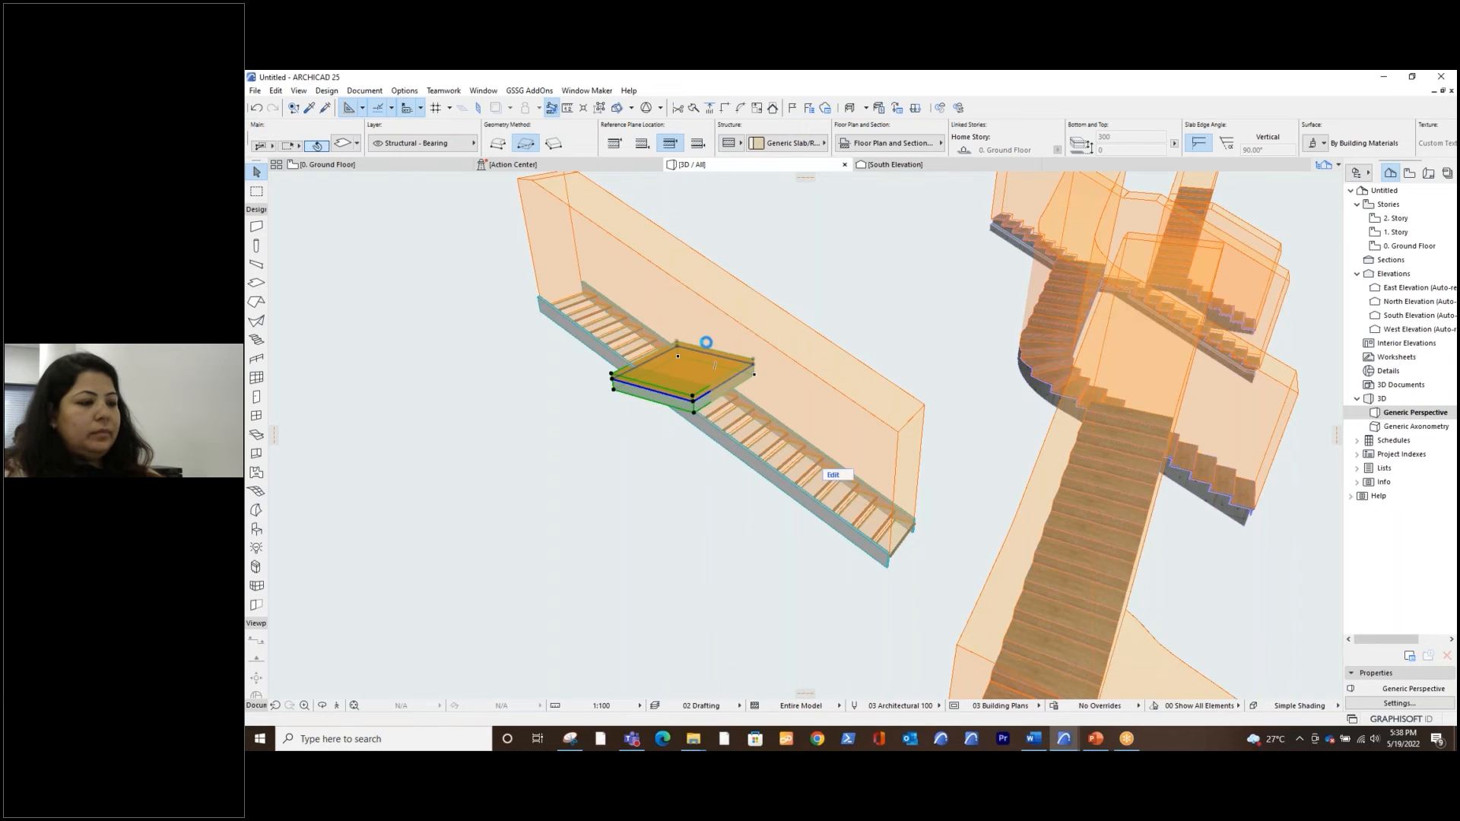
pyautogui.click(703, 342)
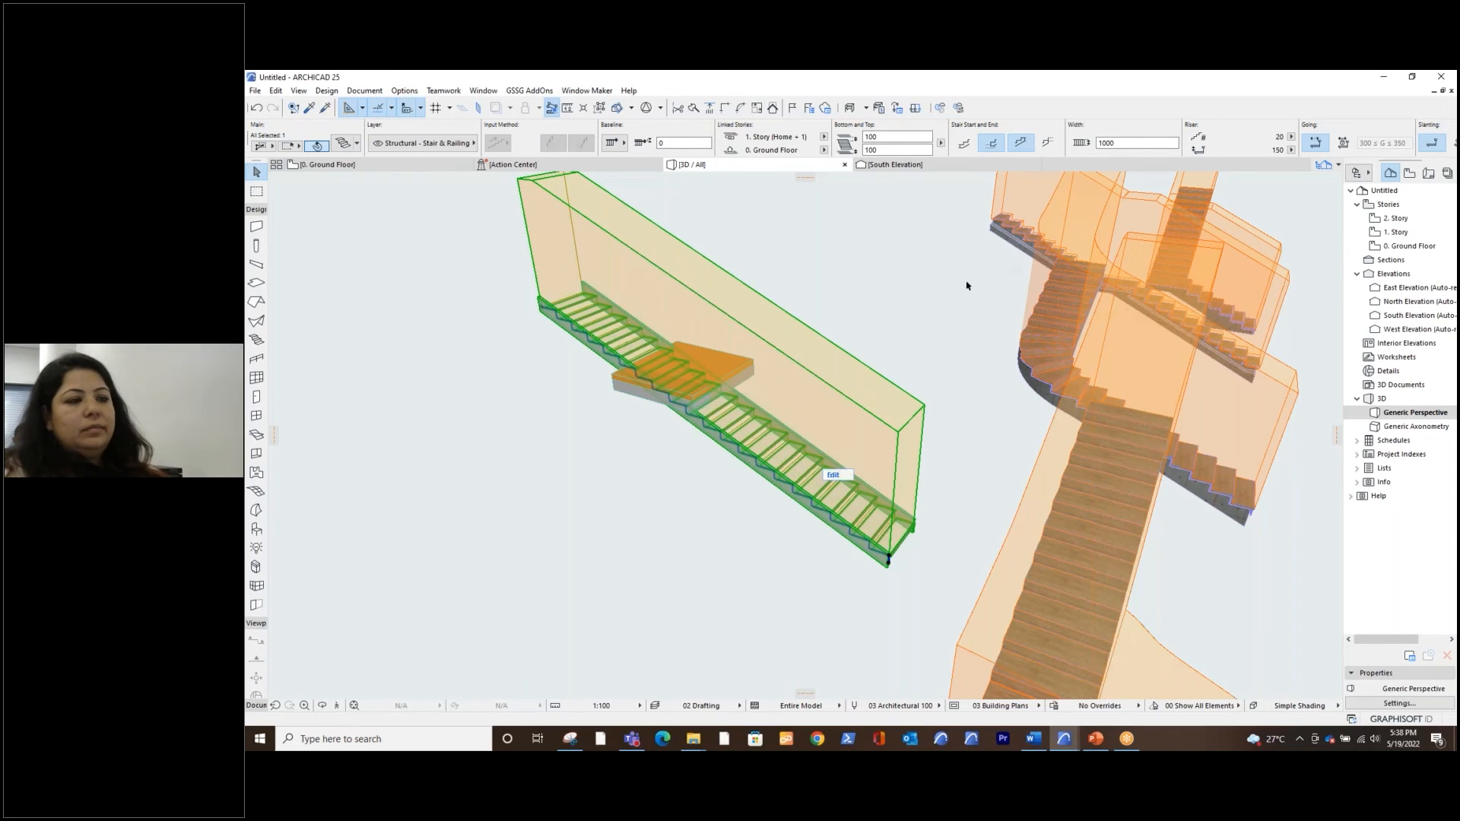
pyautogui.click(927, 290)
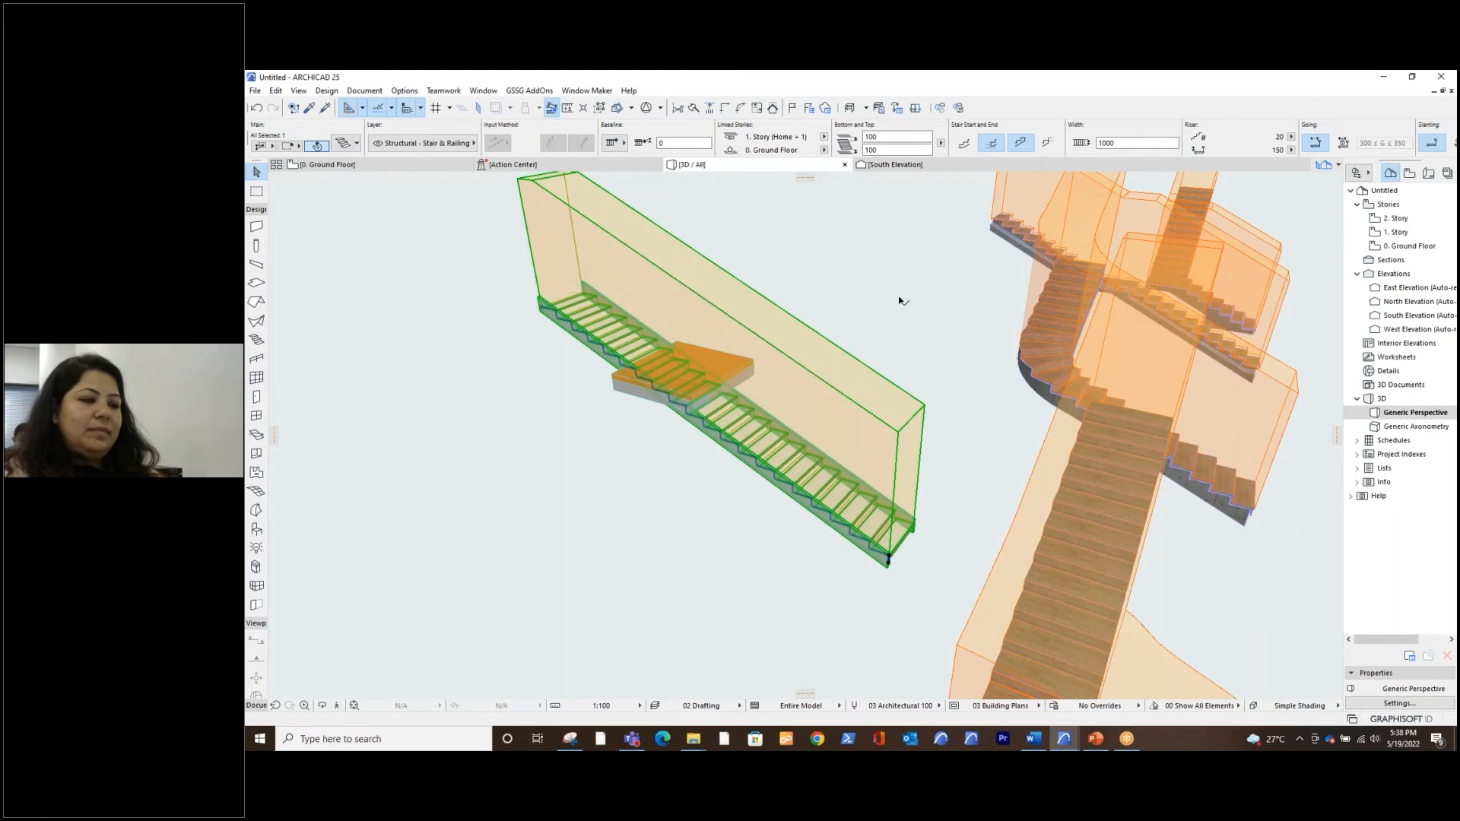
pyautogui.click(748, 368)
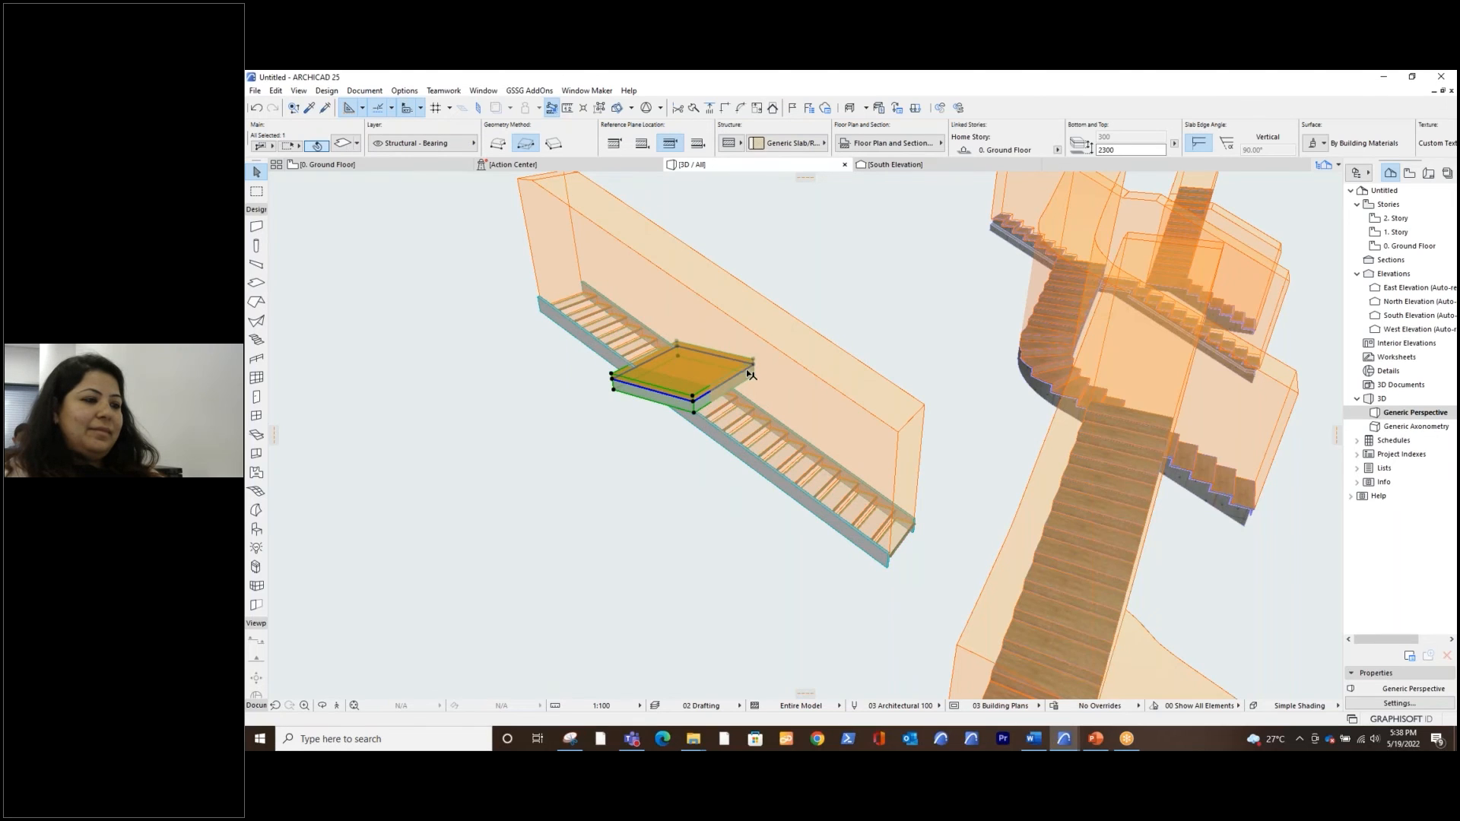
pyautogui.press('Escape')
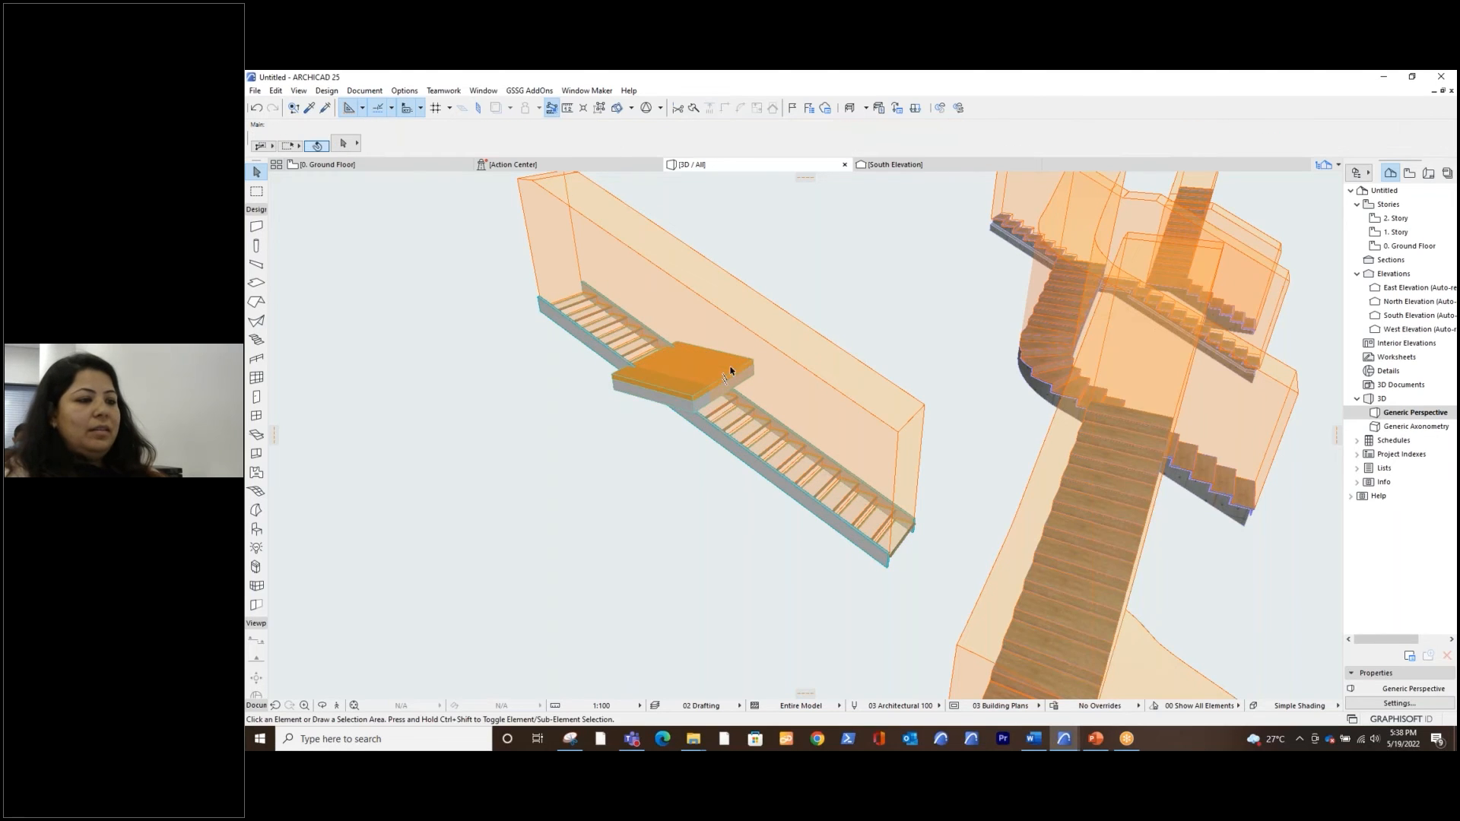
pyautogui.click(723, 374)
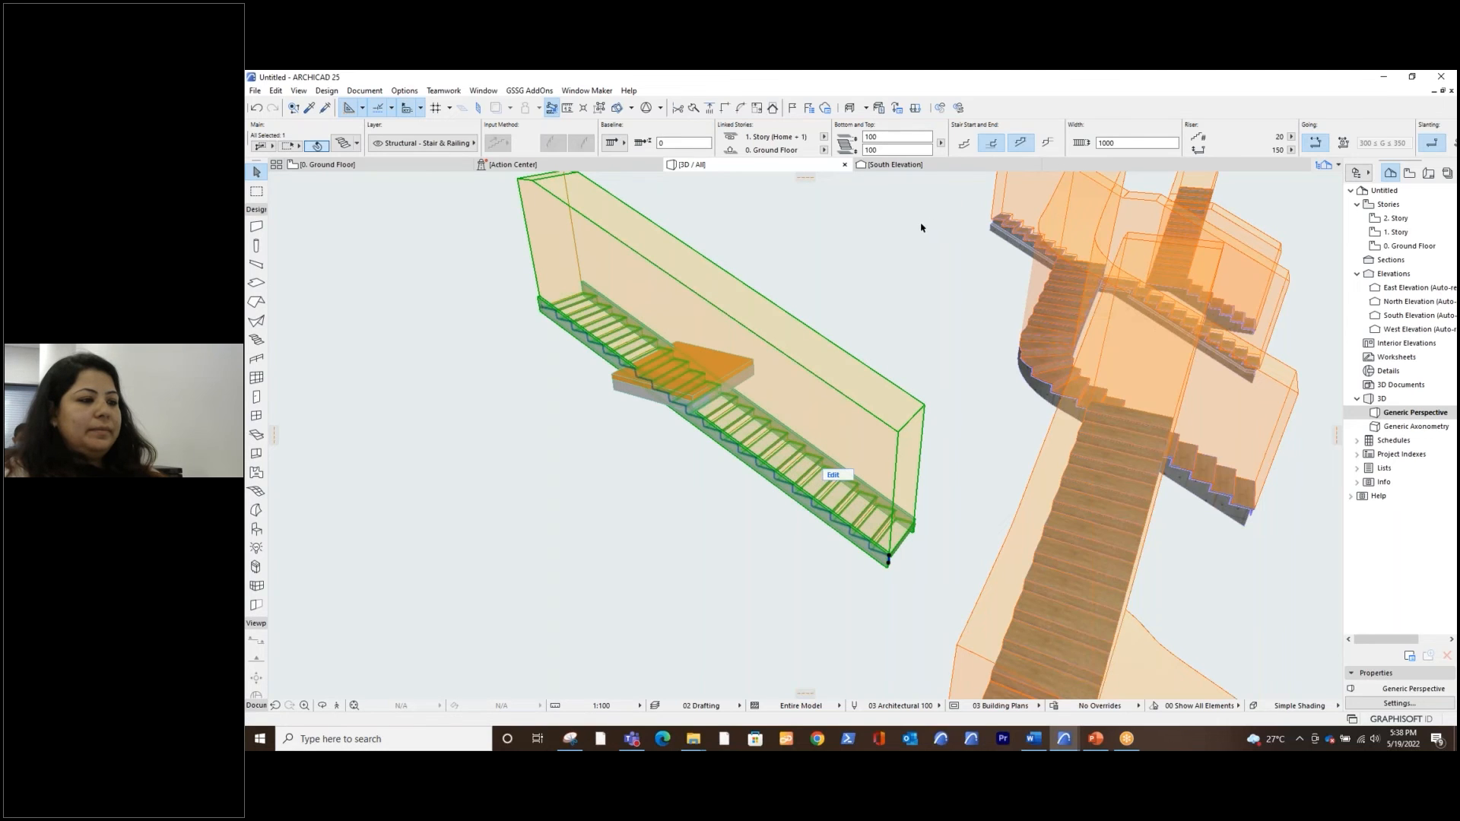
pyautogui.press('Escape')
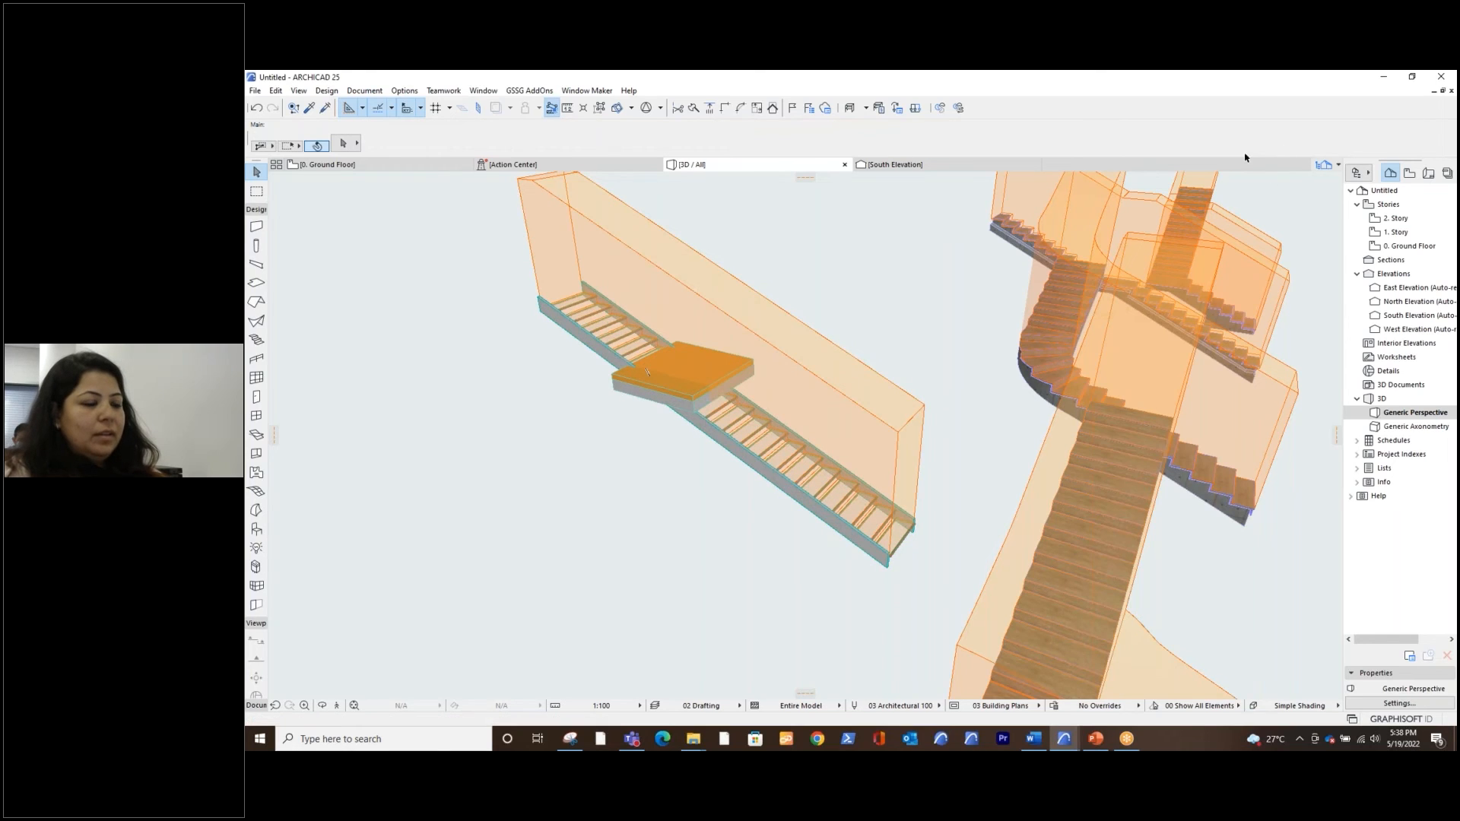
# Set the slab's reference plane offset to home story to 3200 and deselect it
pyautogui.moveTo(1121, 150); pyautogui.dragTo(1089, 150)
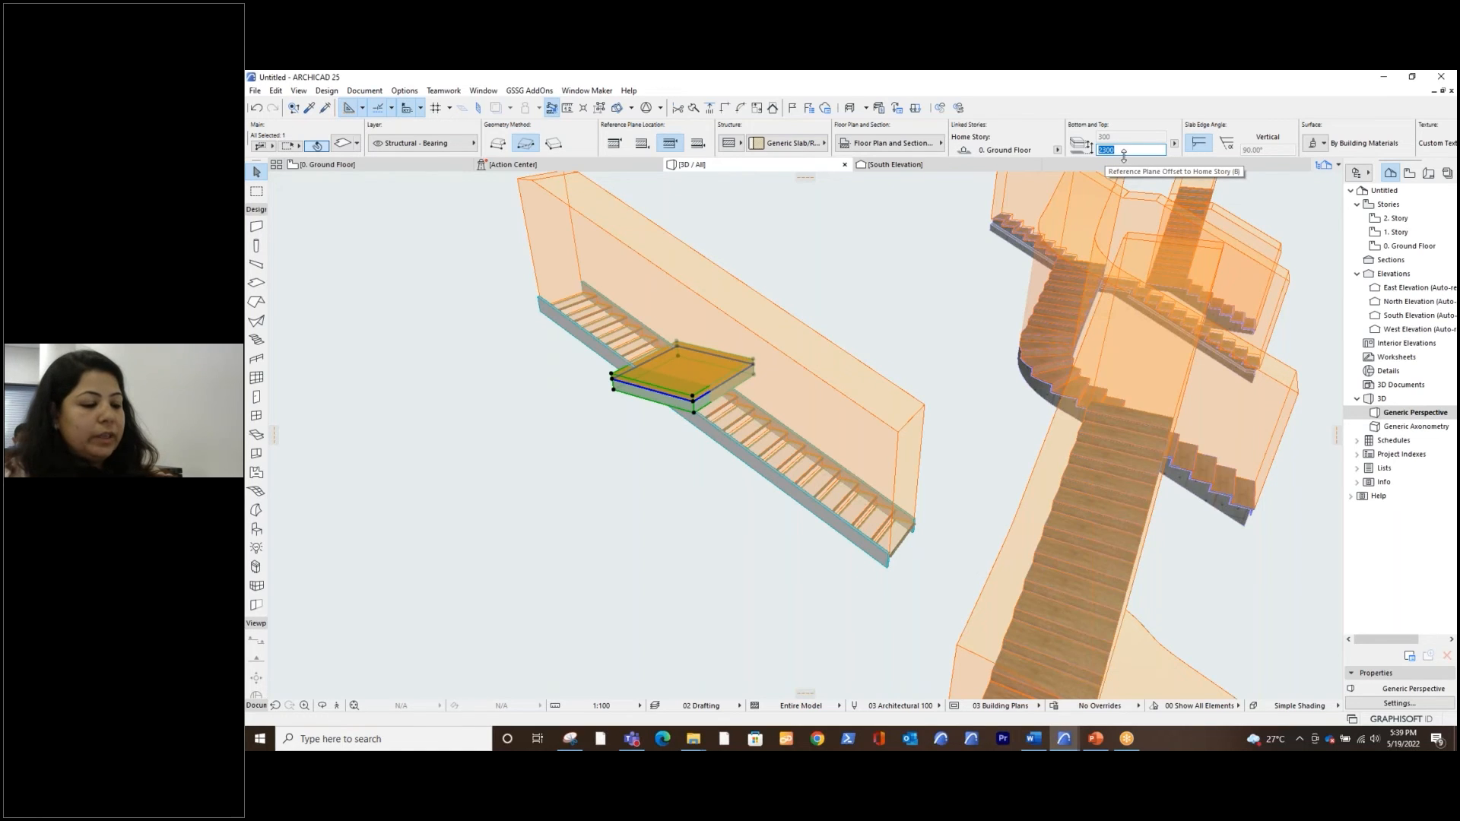
pyautogui.write('32')
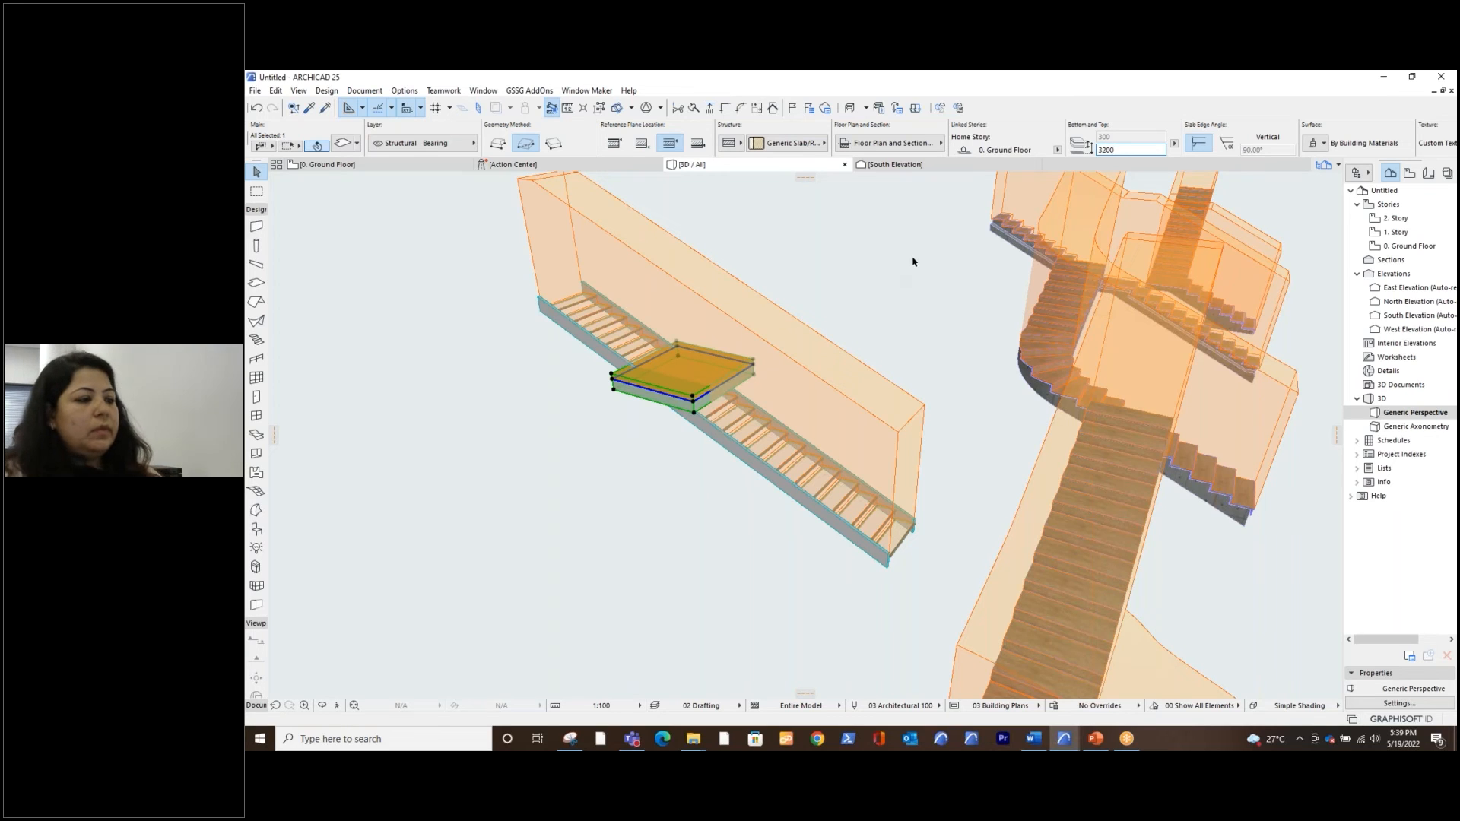
pyautogui.click(915, 261)
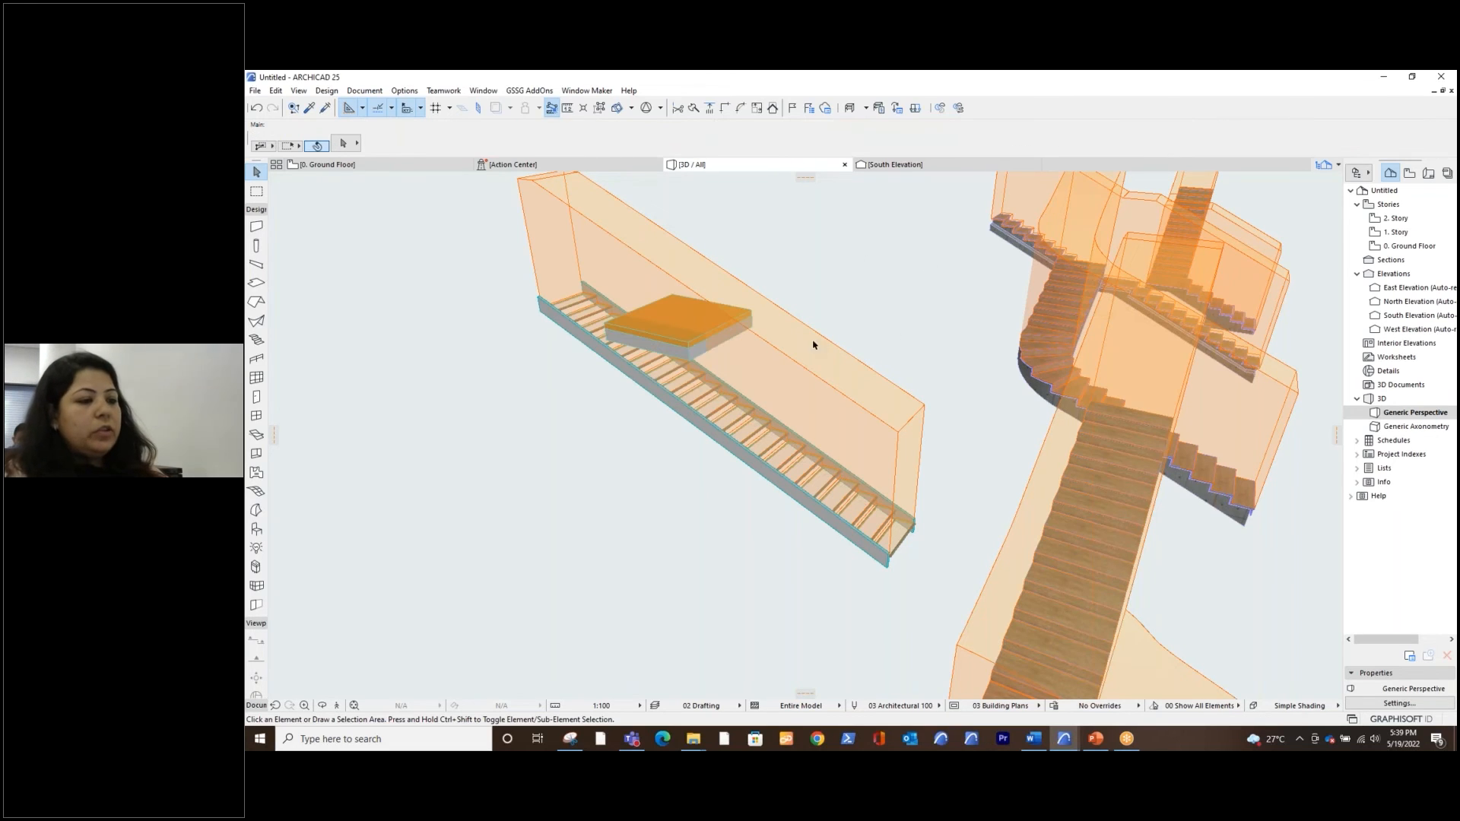
# Start Collision Detection for the model and set the Group 2 element type to Stair
pyautogui.click(366, 91)
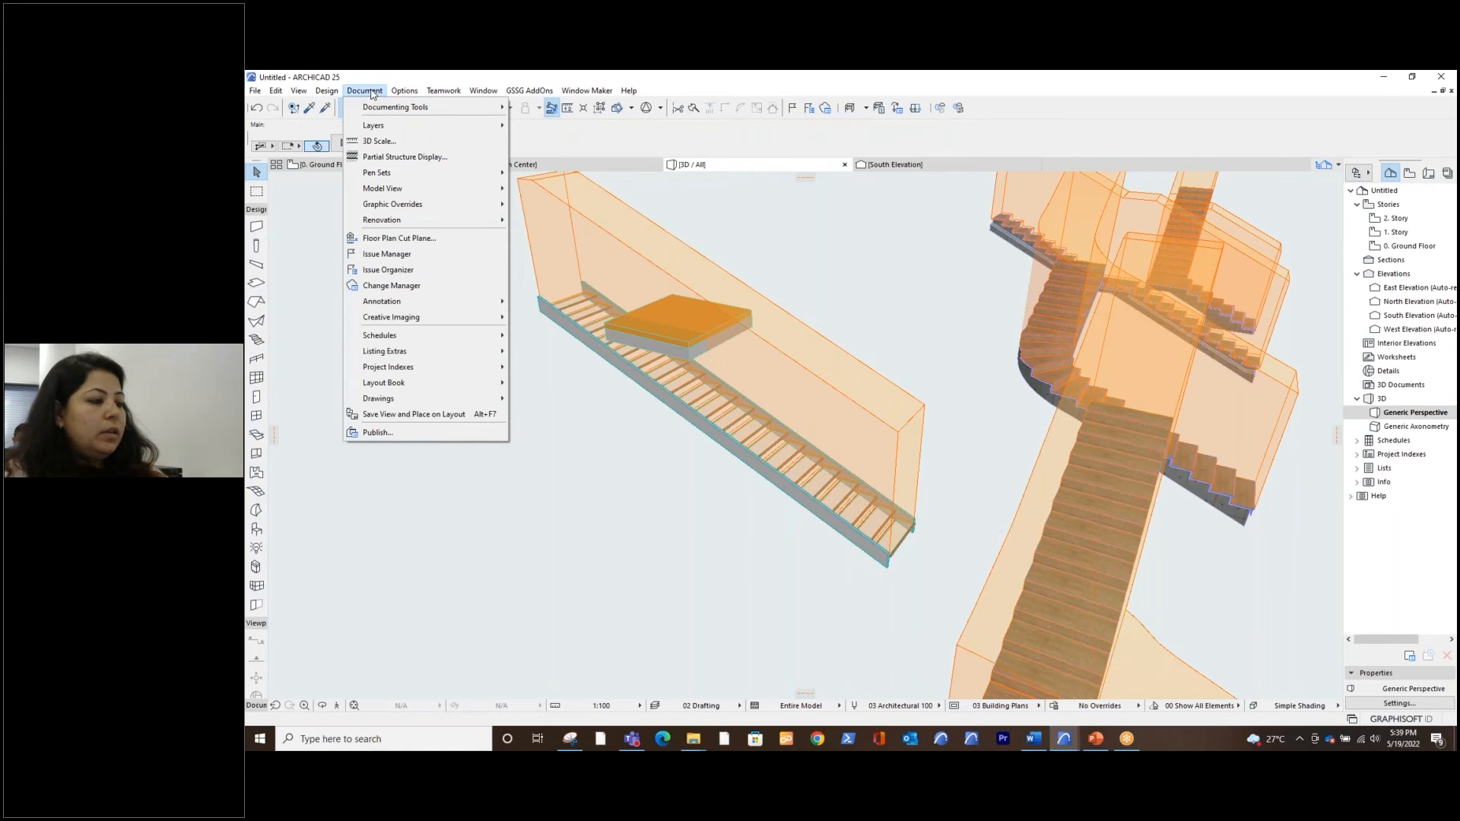
pyautogui.click(363, 91)
pyautogui.click(329, 91)
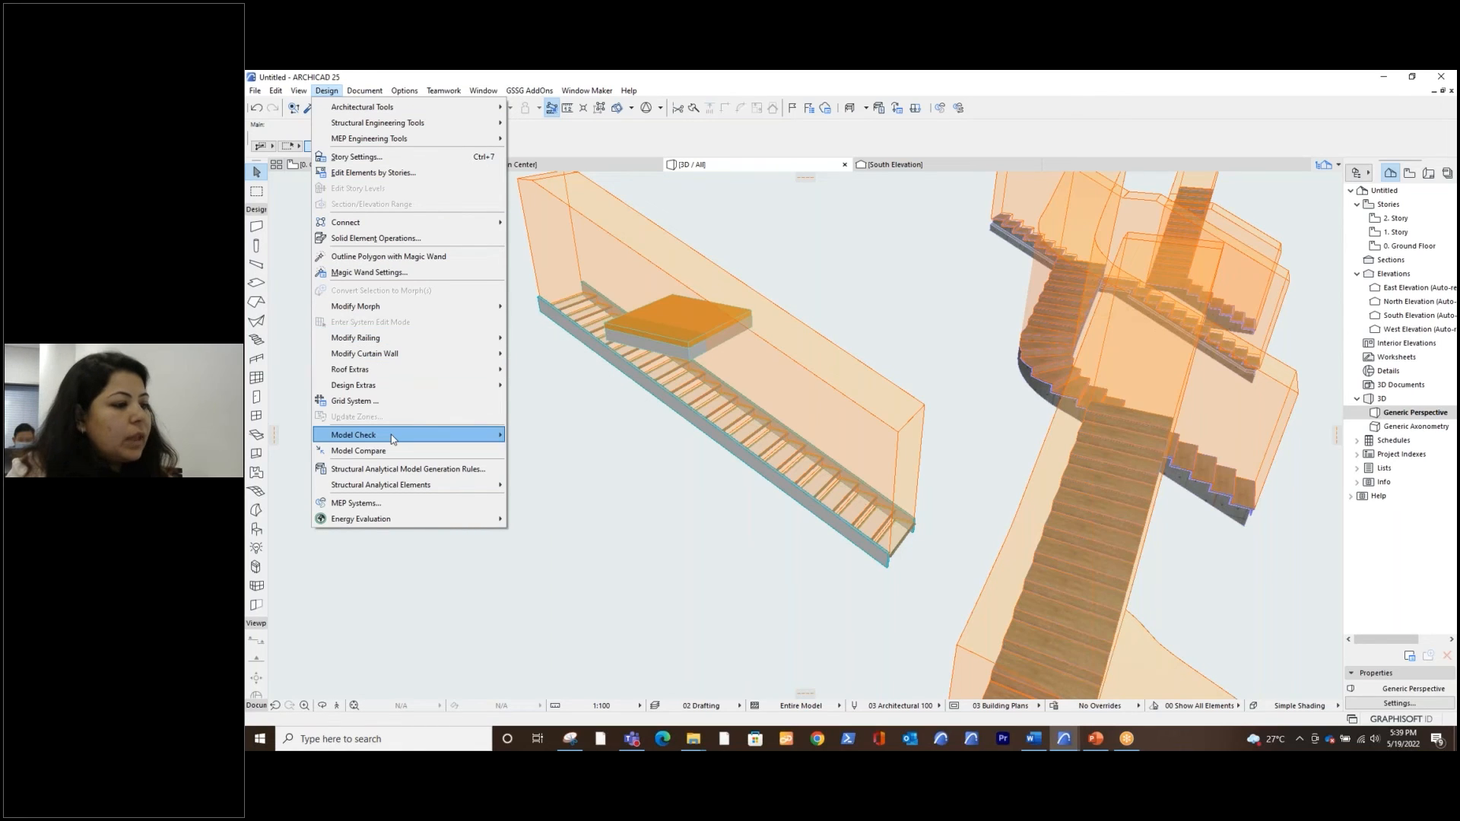
pyautogui.moveTo(421, 441)
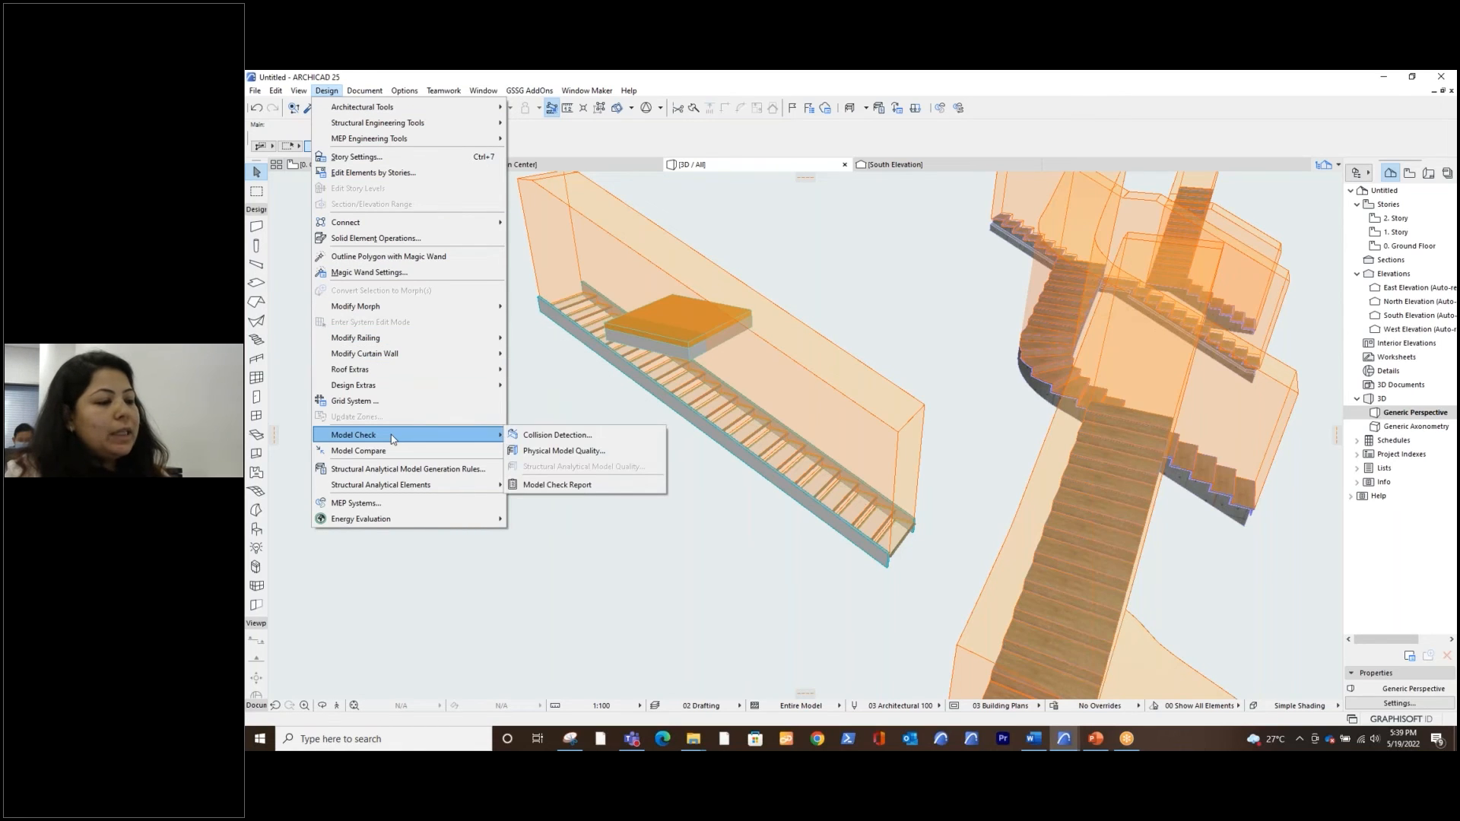
pyautogui.click(596, 437)
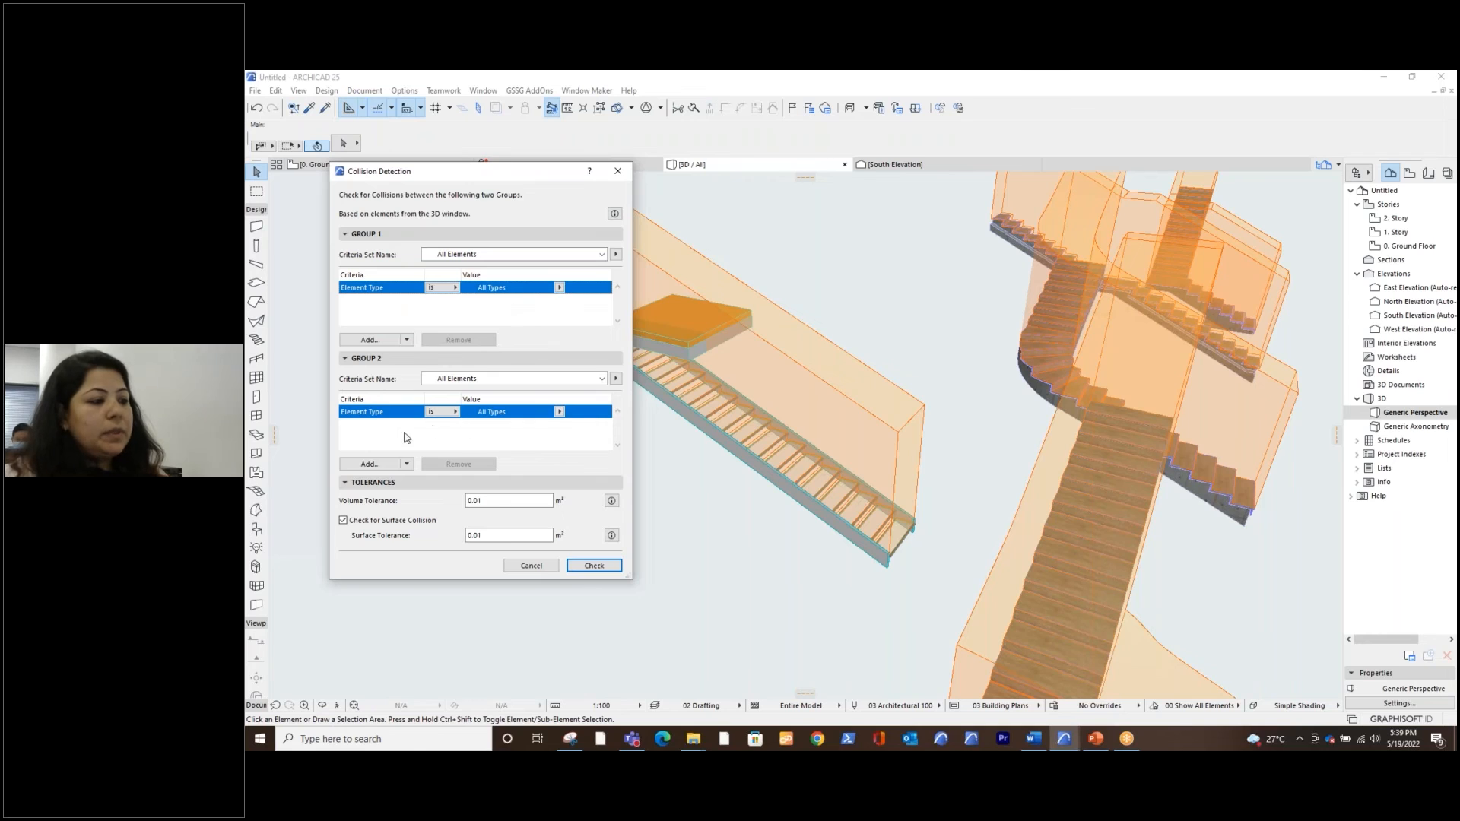
pyautogui.click(560, 412)
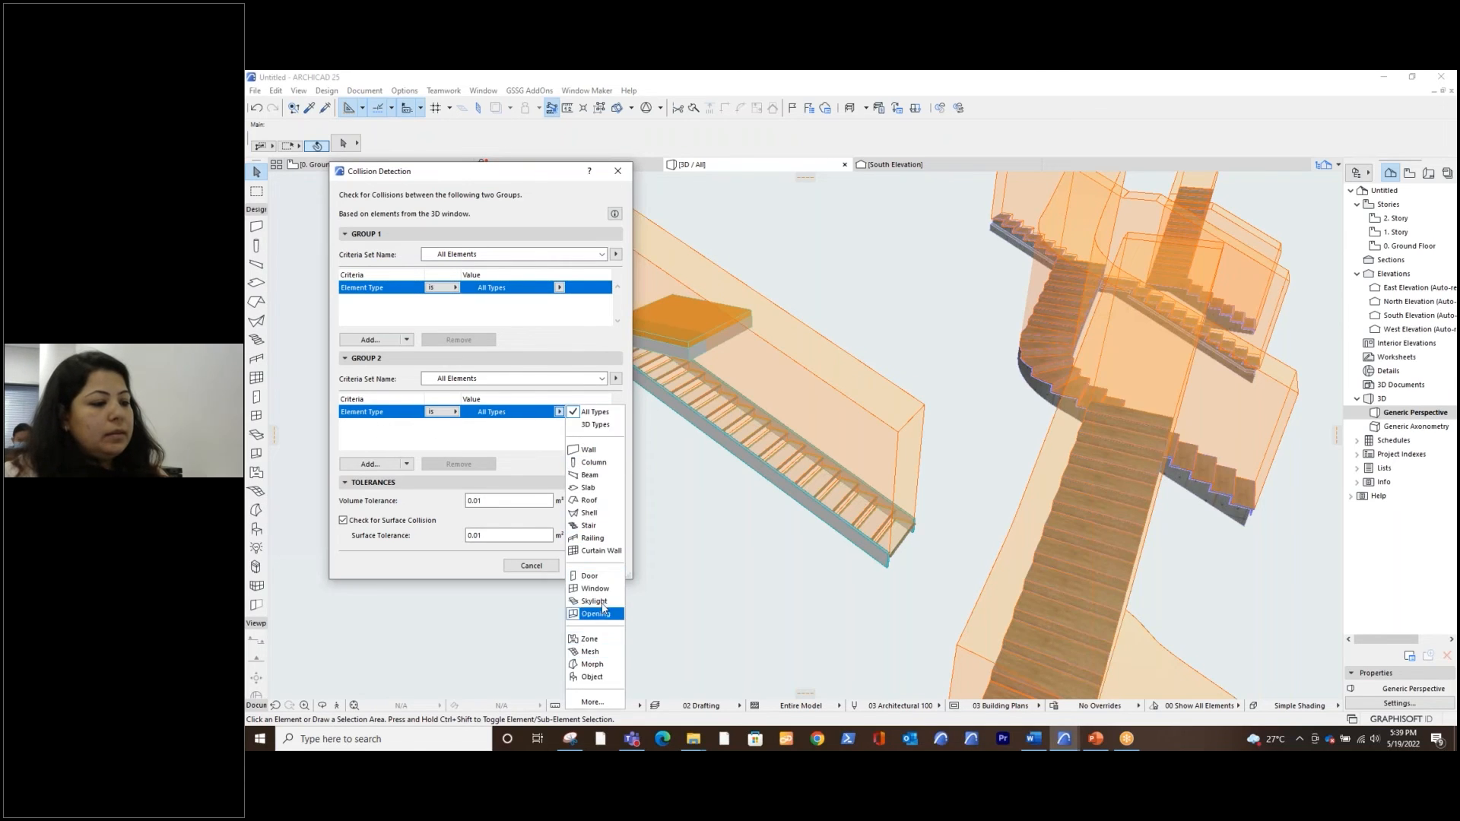
pyautogui.click(593, 527)
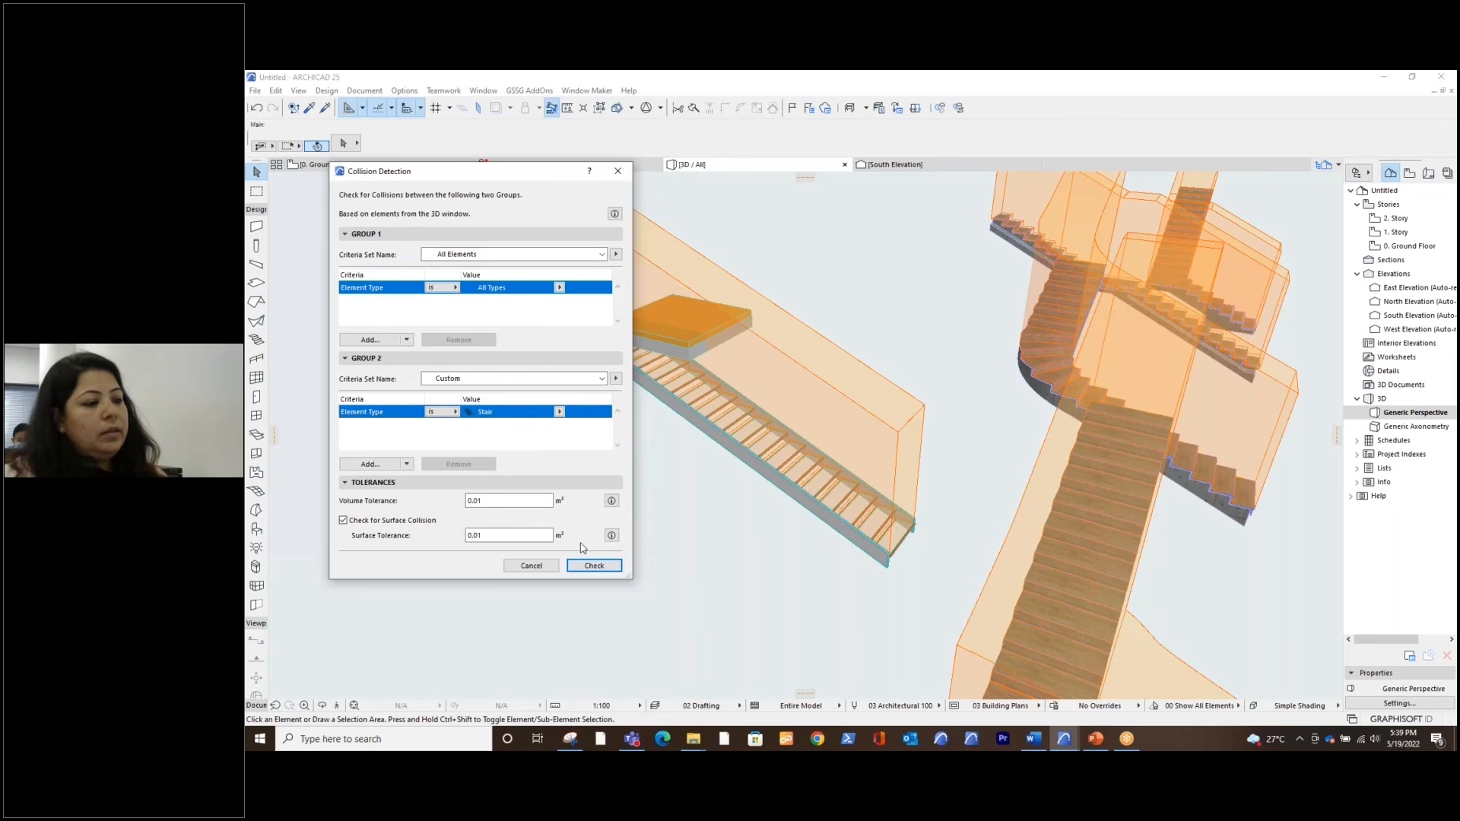
# Add a Stair Model criterion to Group 2 and limit its value to Headroom
pyautogui.click(373, 465)
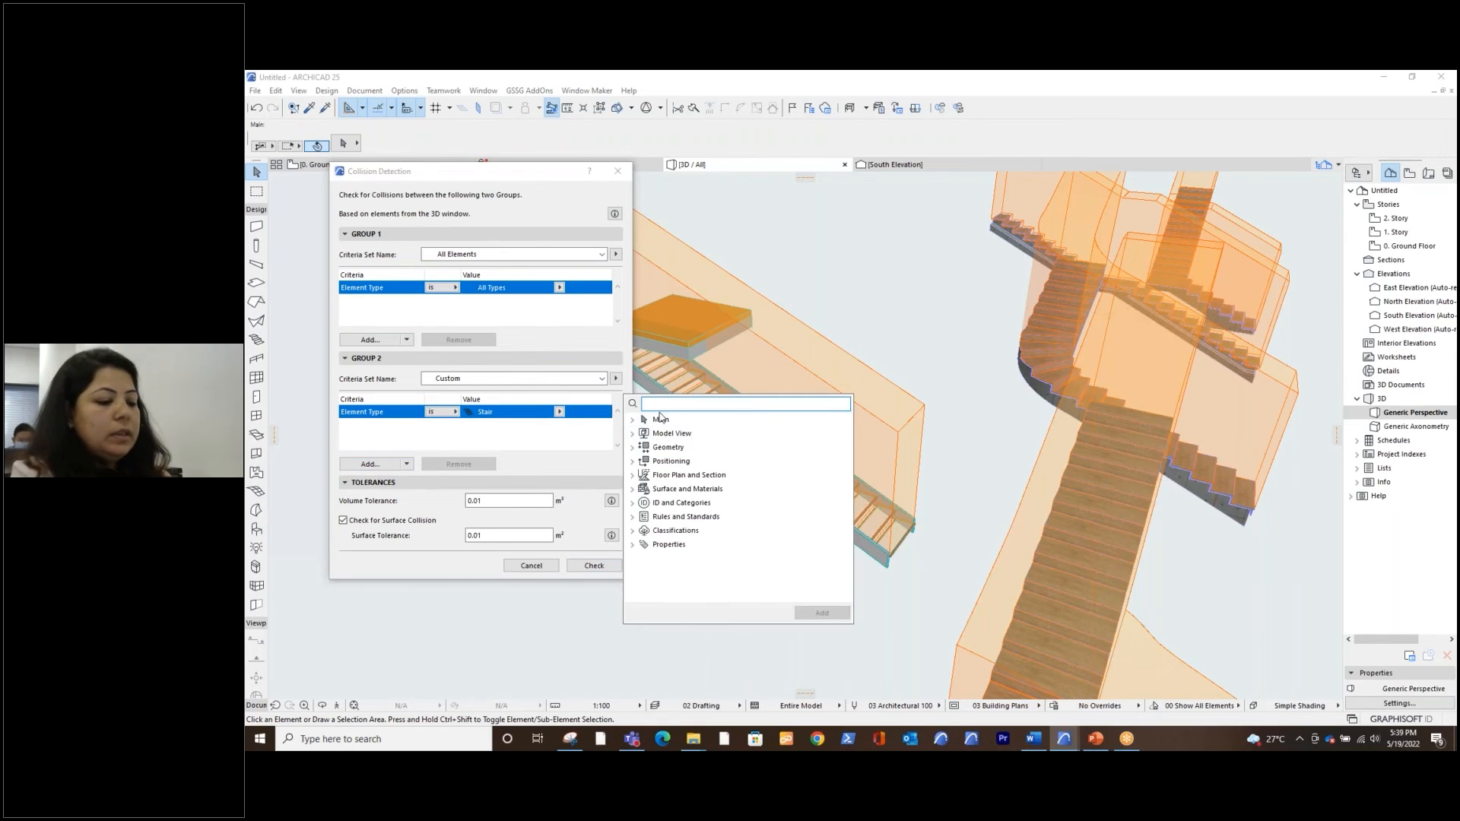
pyautogui.write('stair')
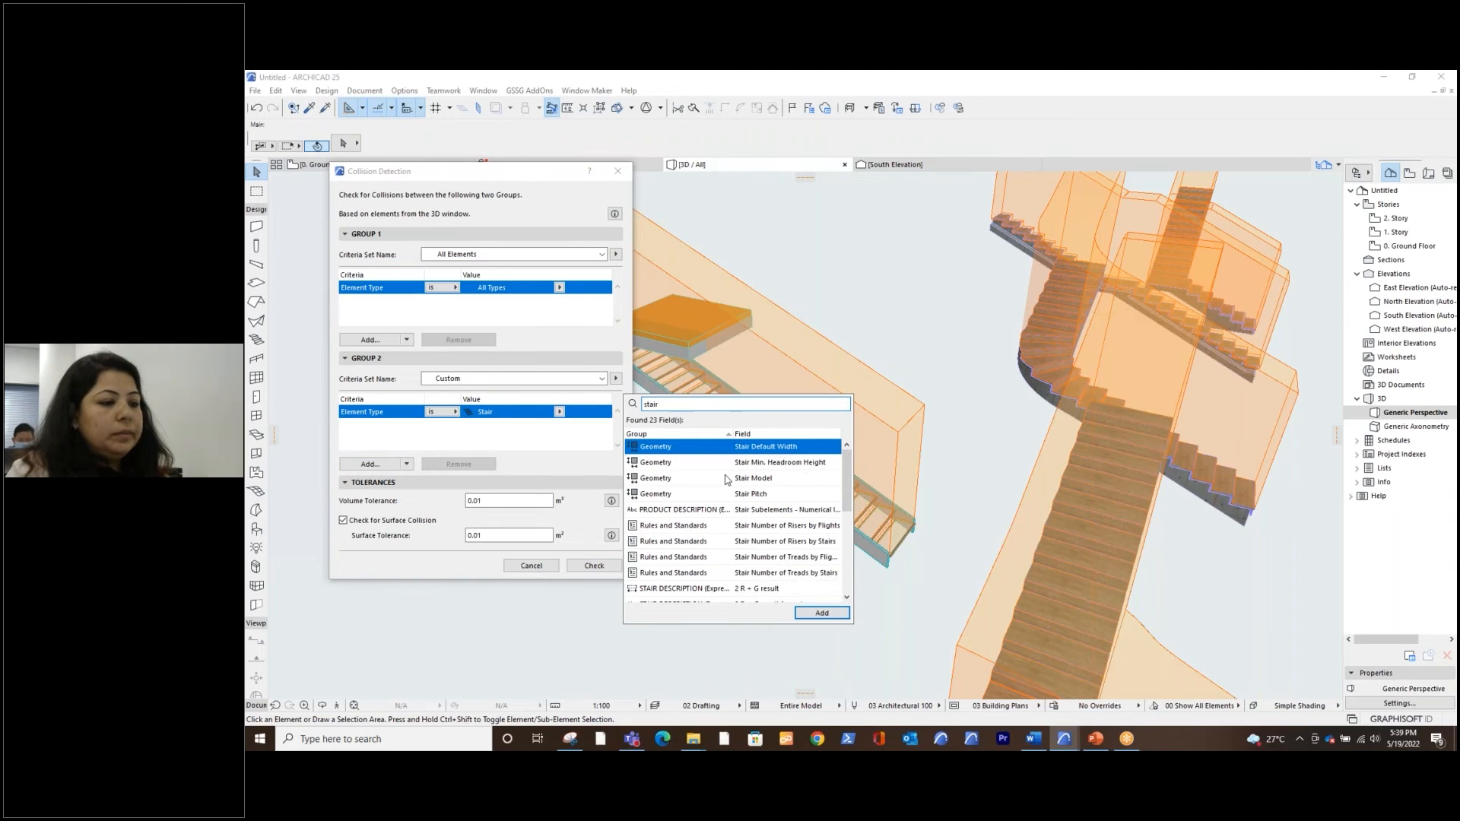
pyautogui.click(748, 480)
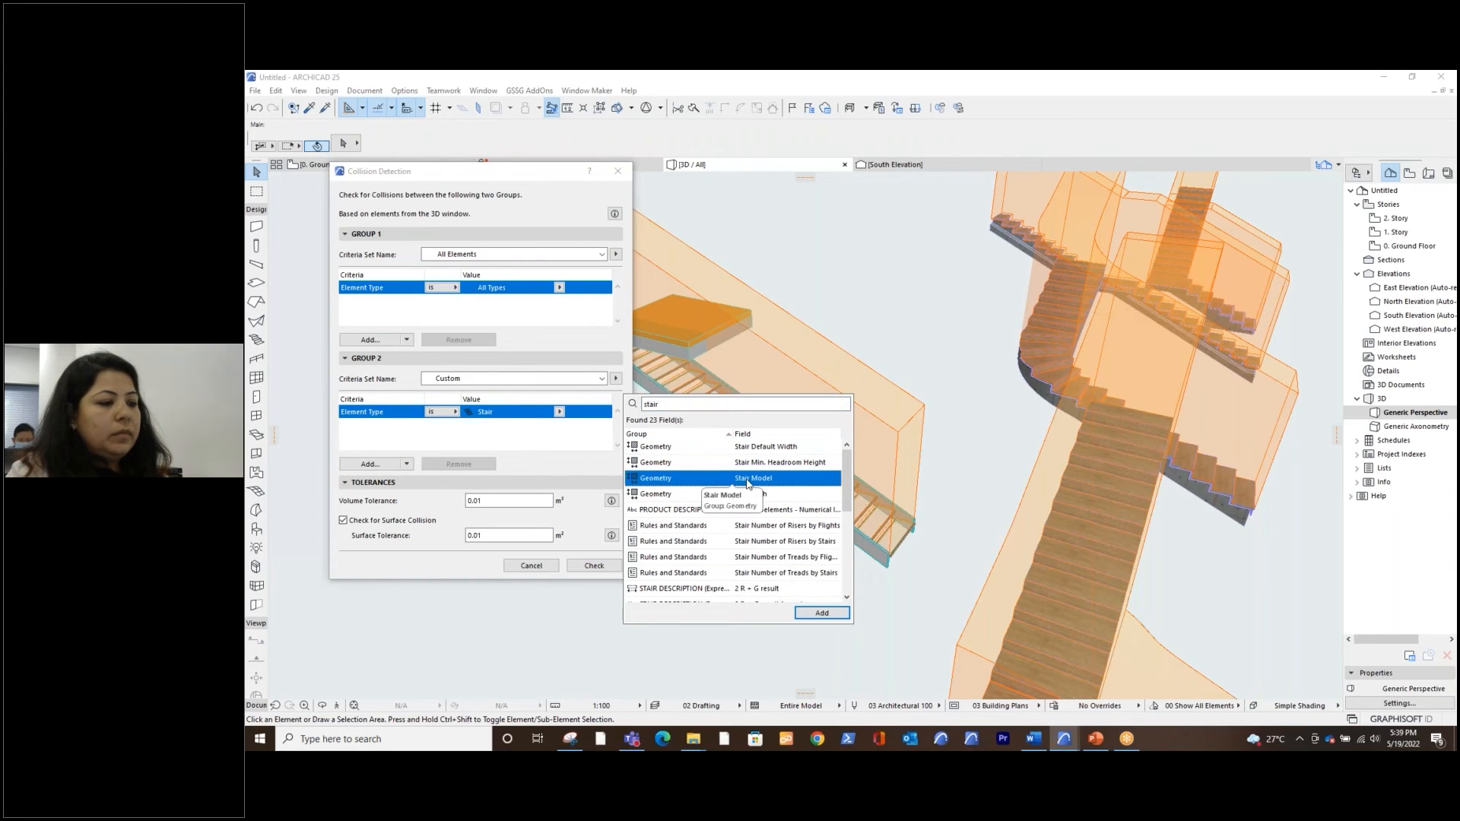
pyautogui.doubleClick(747, 481)
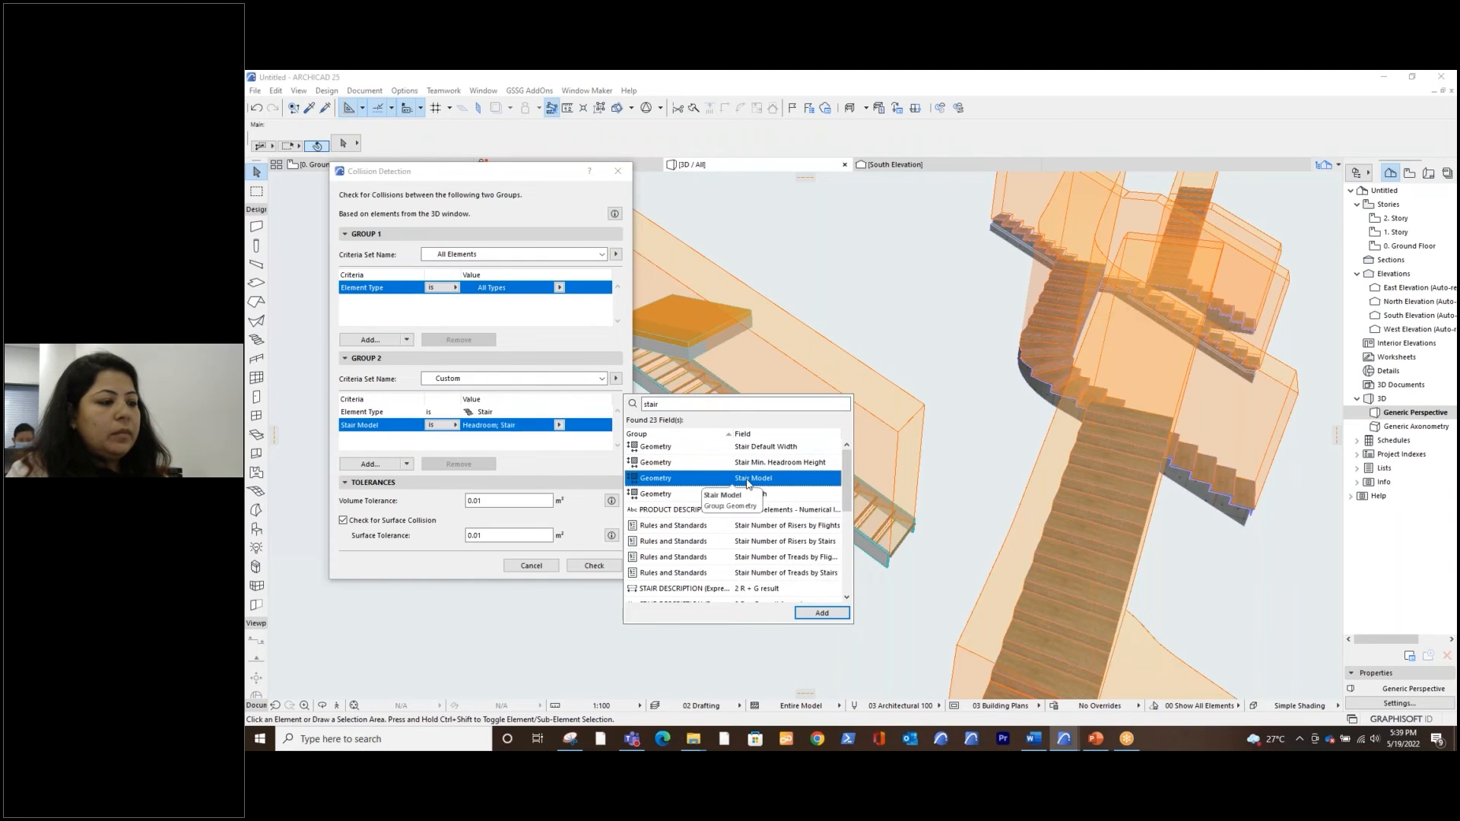
pyautogui.click(510, 448)
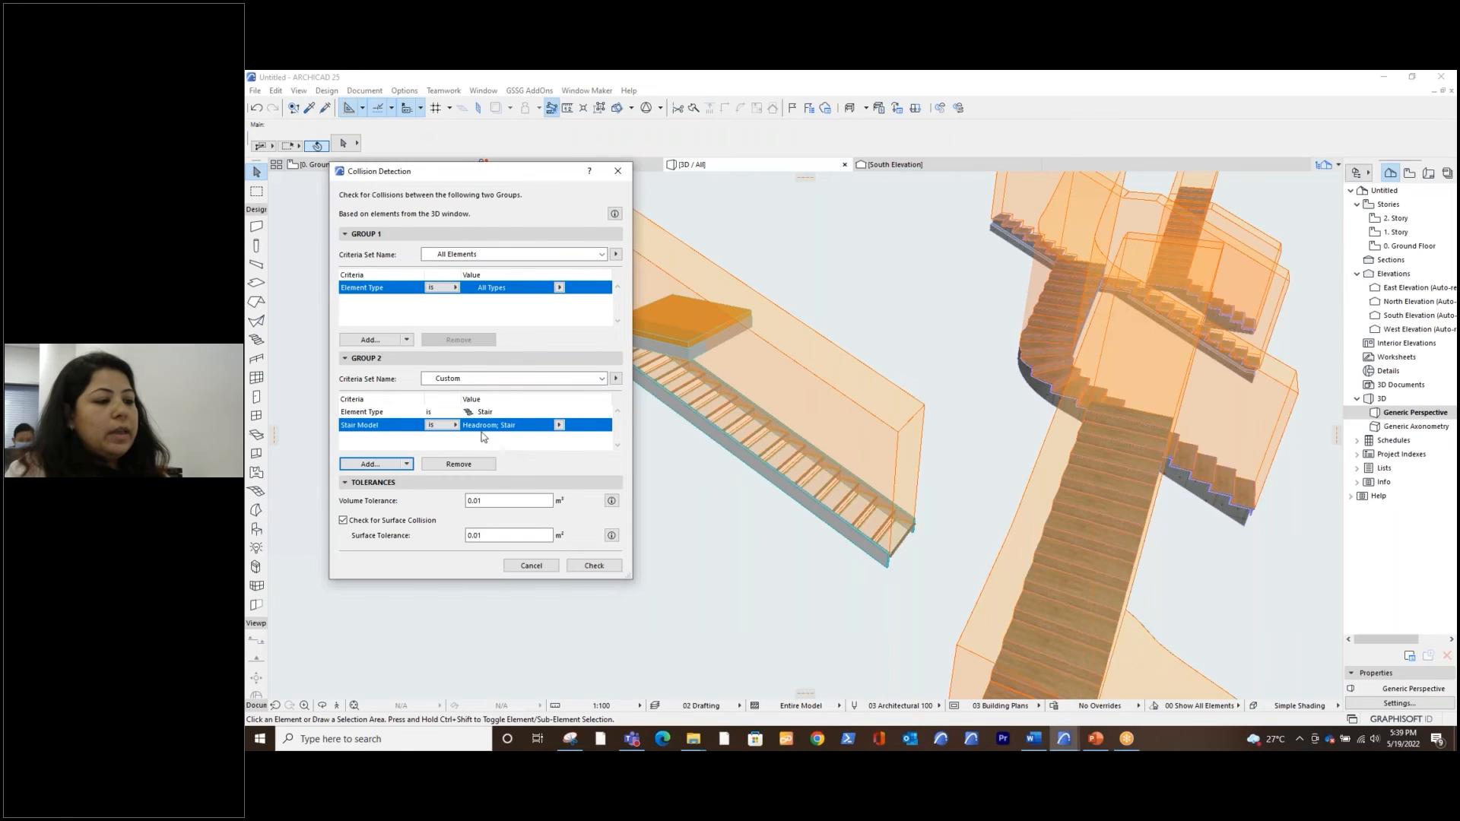
pyautogui.click(560, 425)
pyautogui.click(571, 437)
pyautogui.click(532, 441)
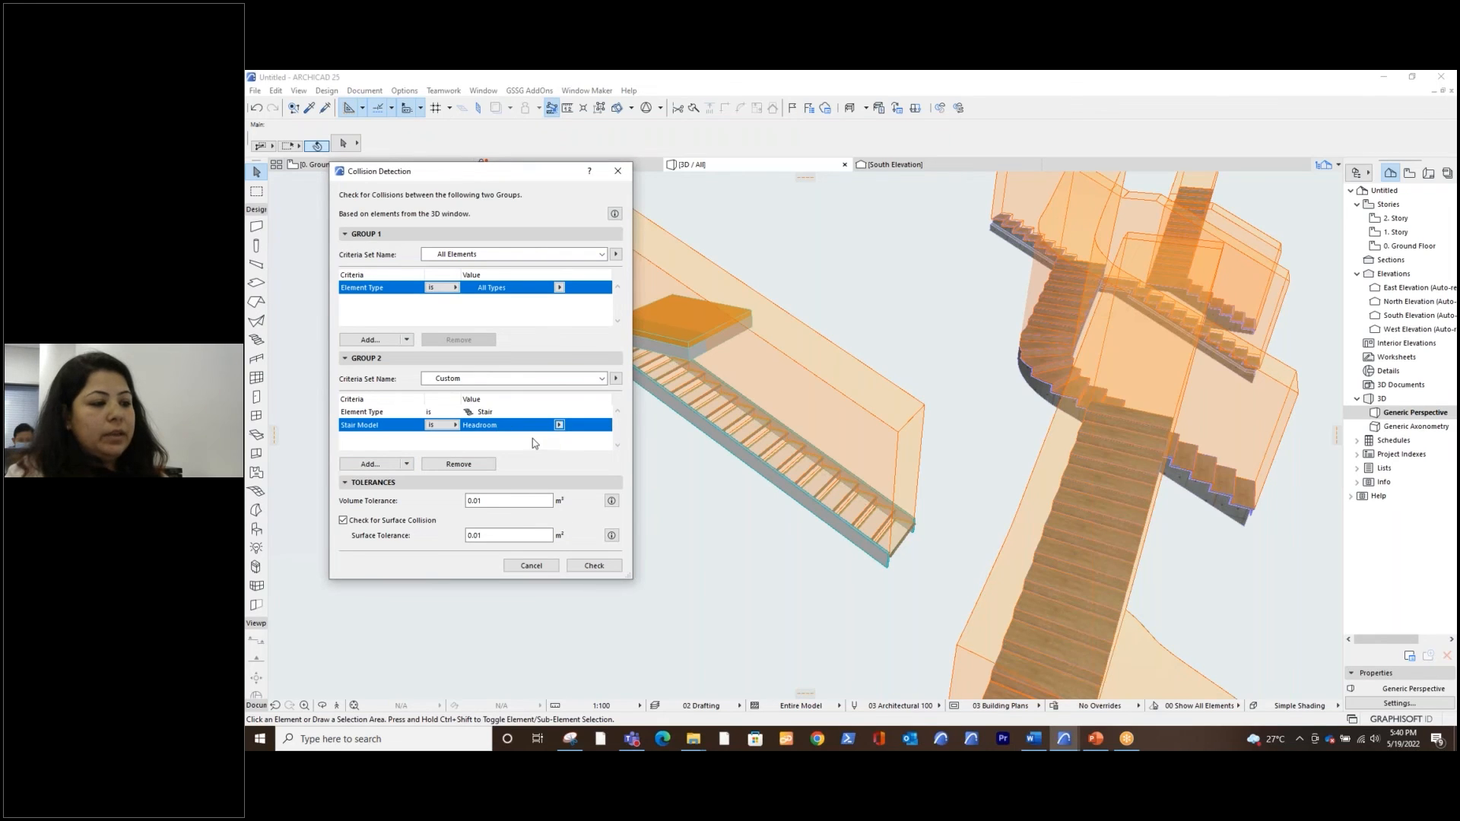
# Run the collision check, move the Model Check Report beside the straight stair, and select the slab–stair collision entry
pyautogui.click(594, 565)
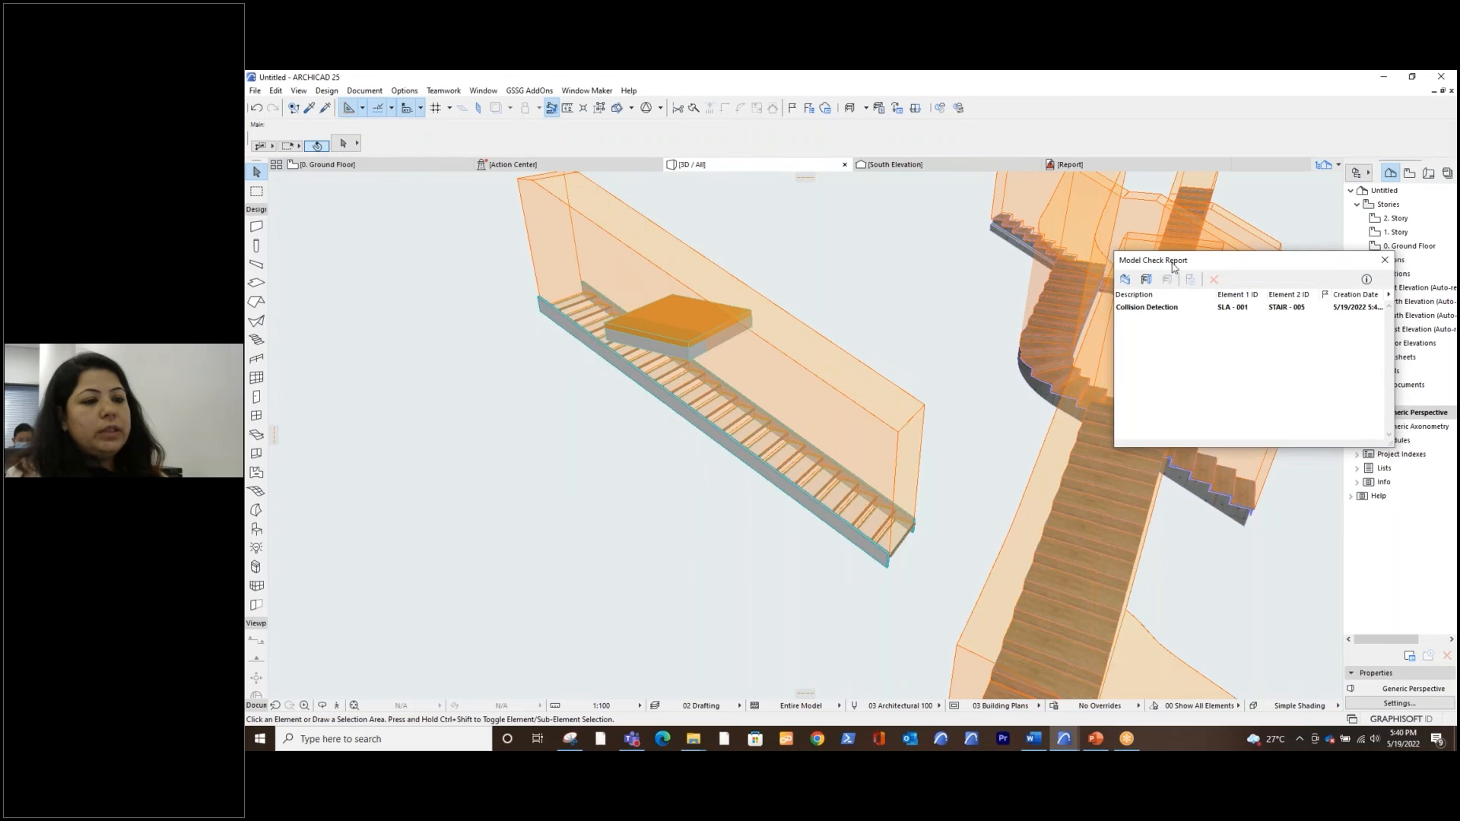
pyautogui.moveTo(1180, 264); pyautogui.dragTo(361, 282)
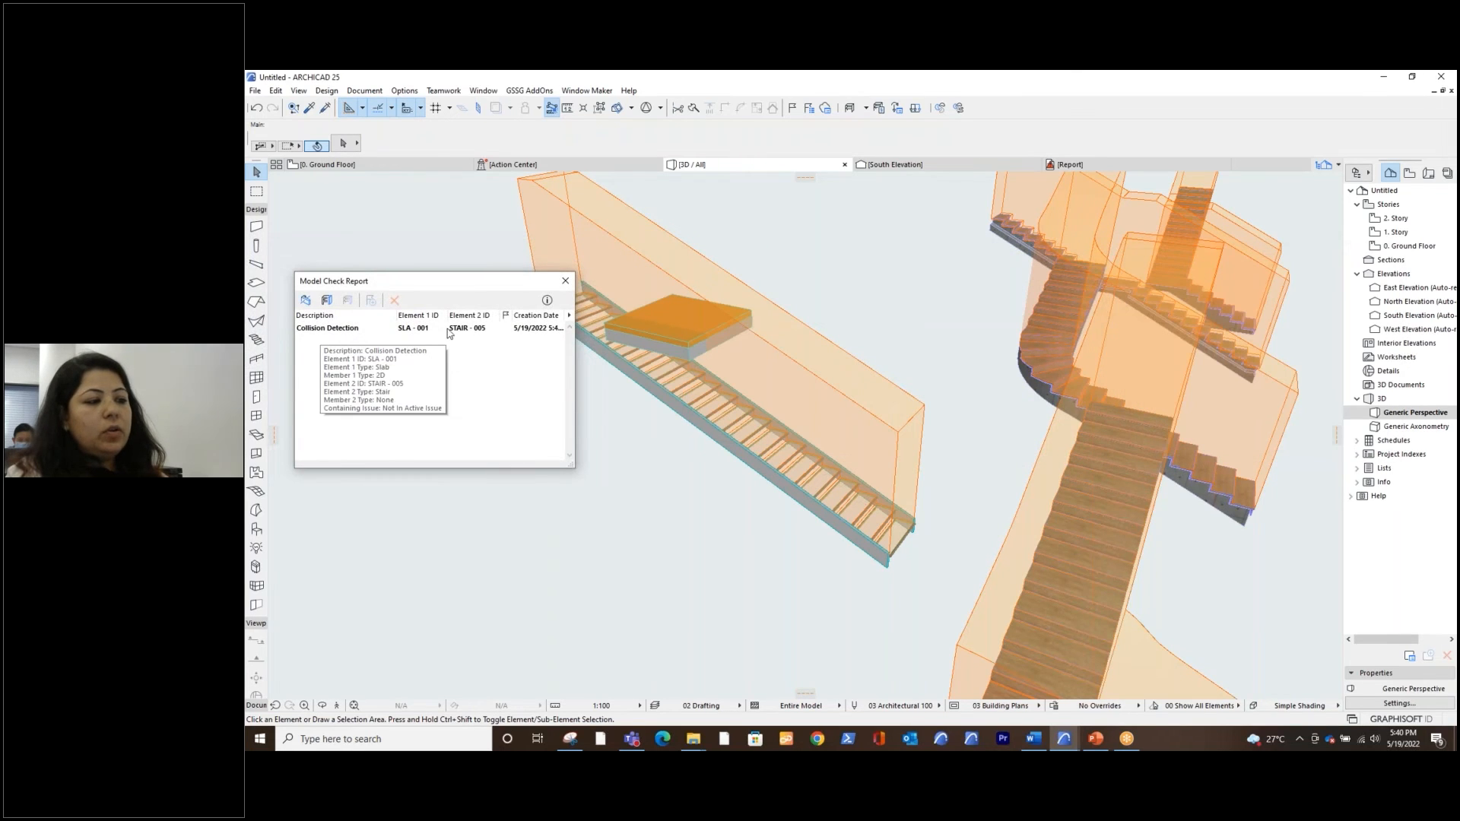
pyautogui.click(423, 331)
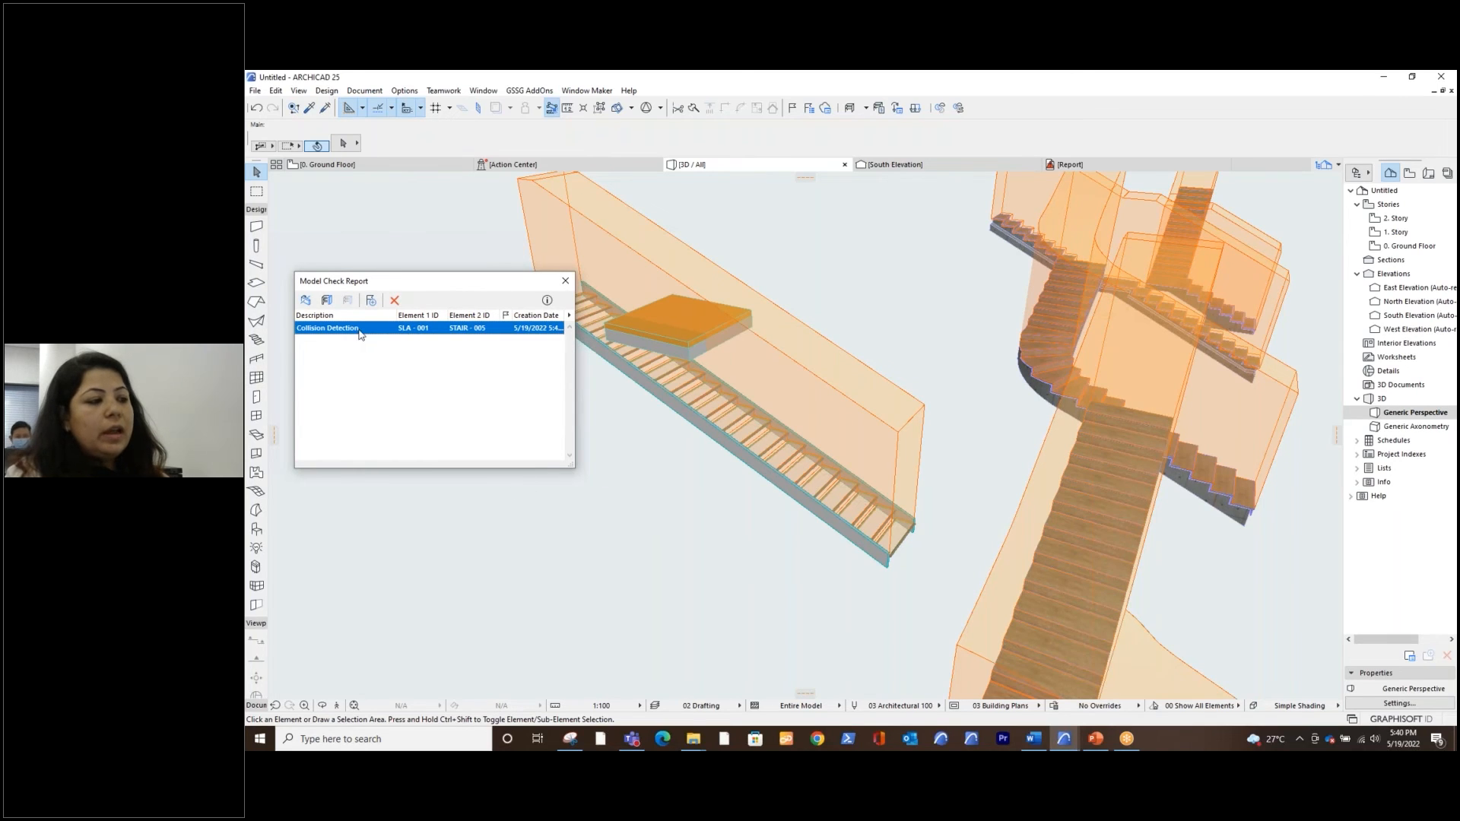
# Close the Model Check Report and clear the selection in the 3D view
pyautogui.moveTo(362, 329)
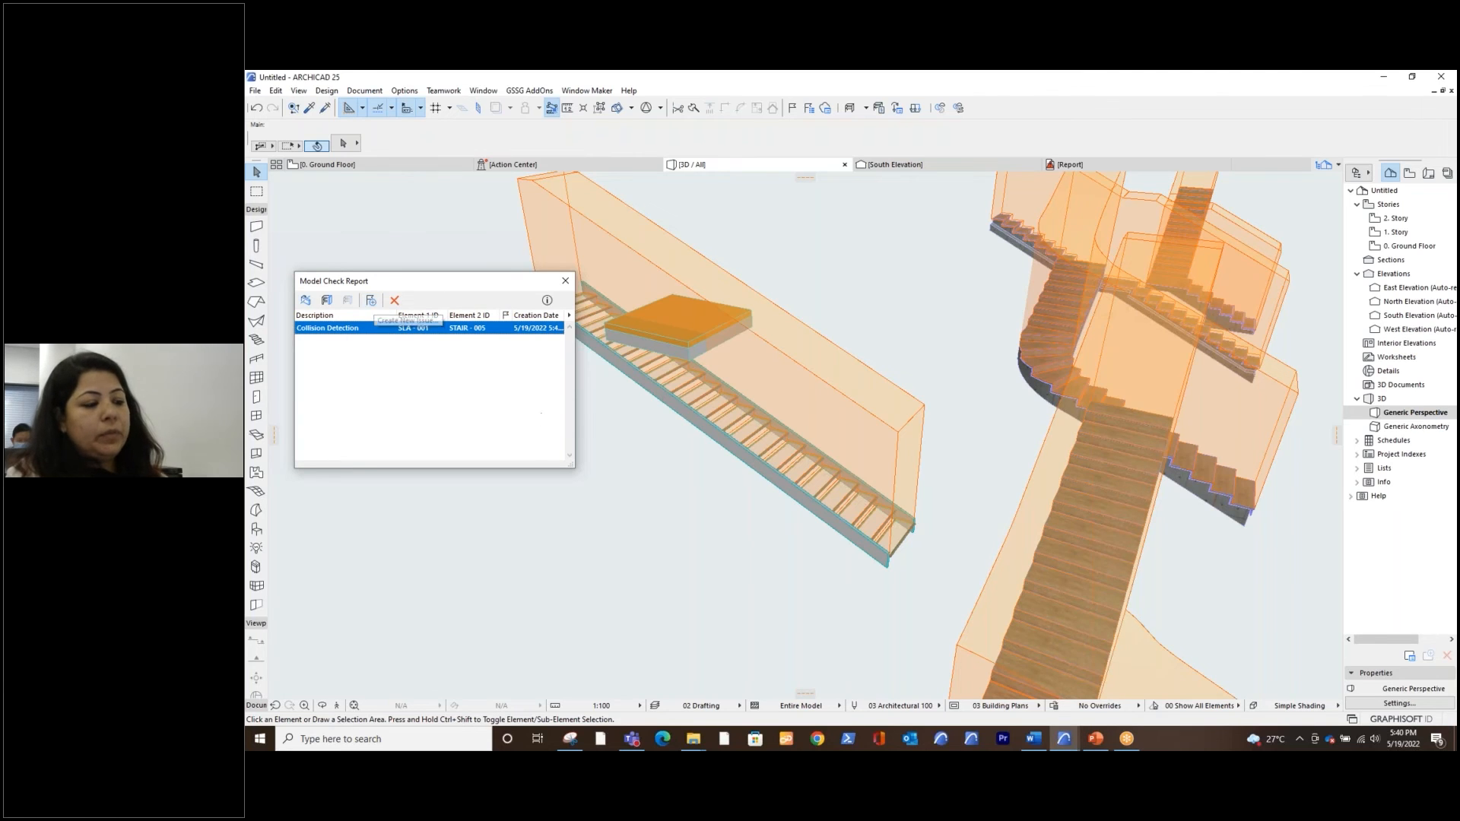
pyautogui.moveTo(438, 328)
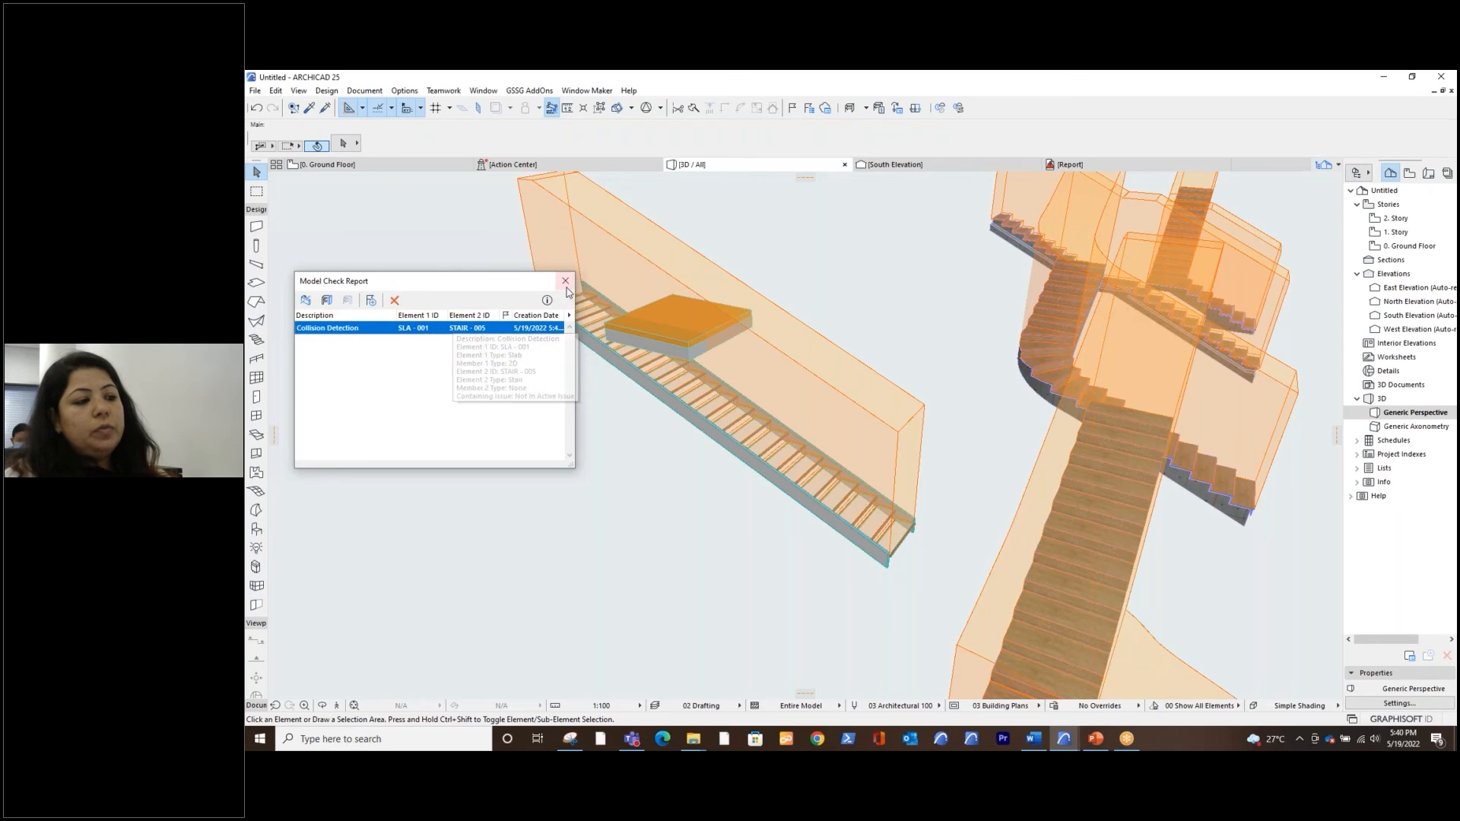
pyautogui.click(565, 280)
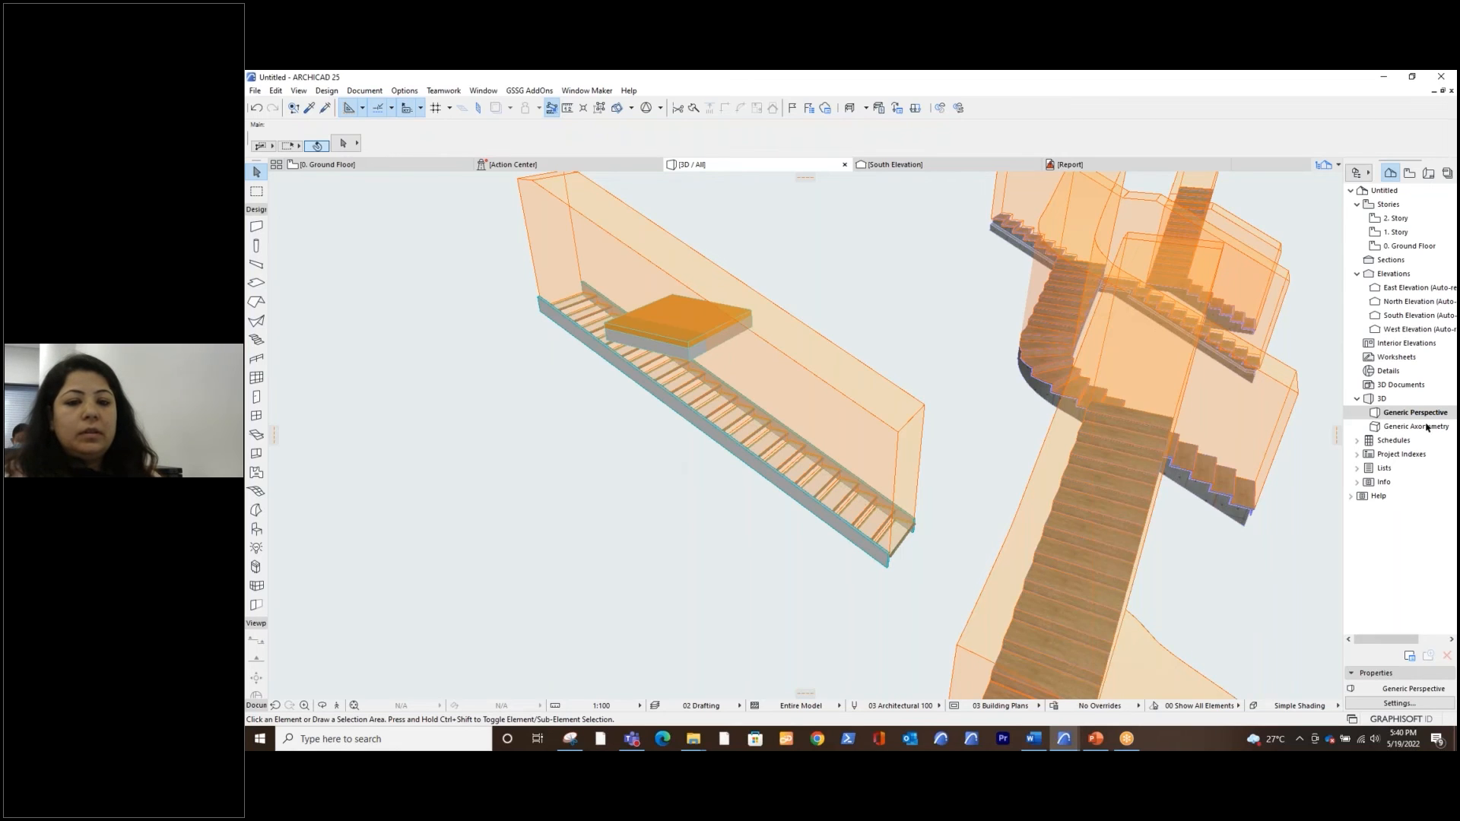
pyautogui.click(914, 328)
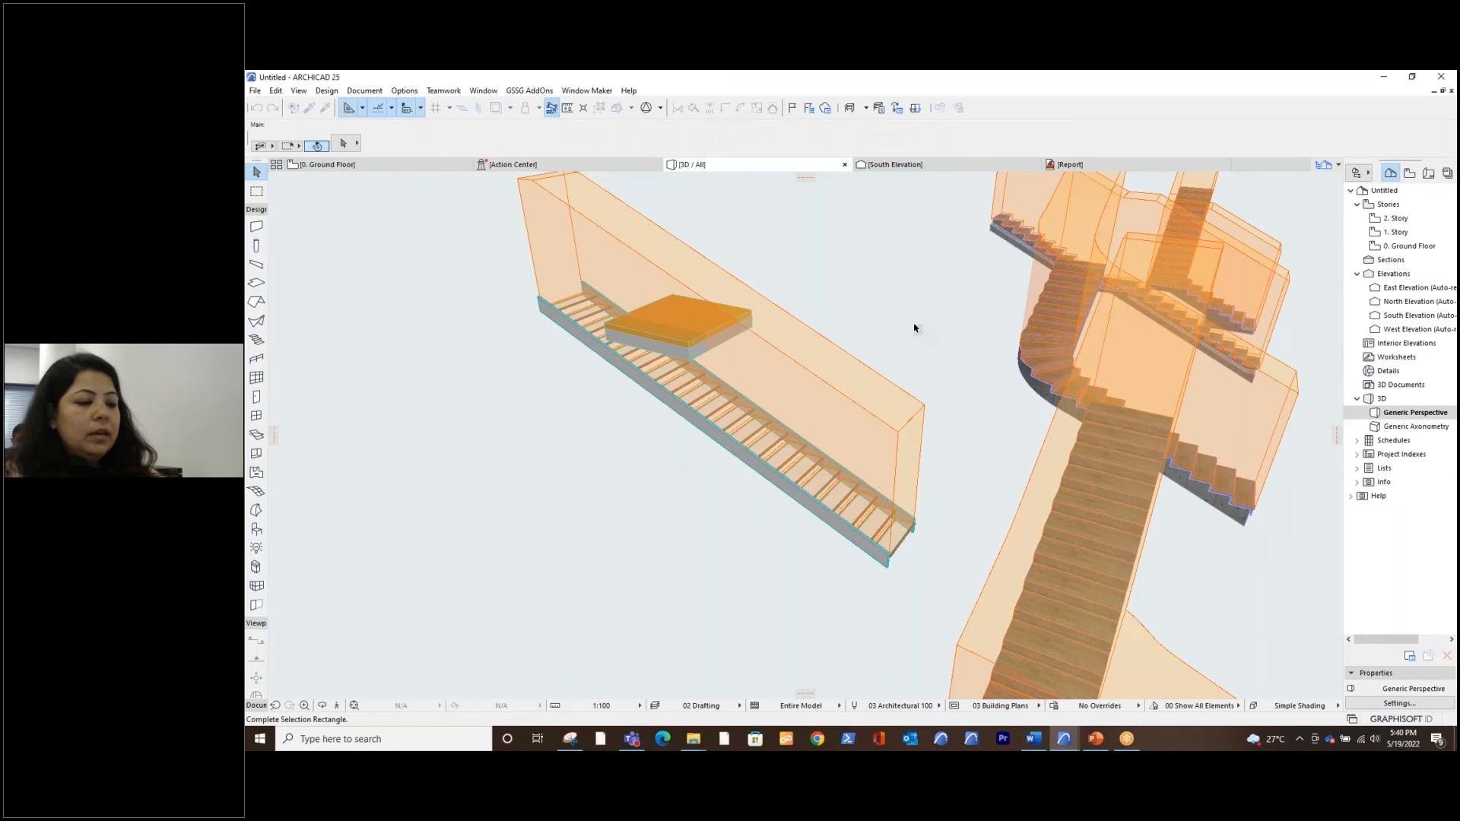
pyautogui.click(915, 335)
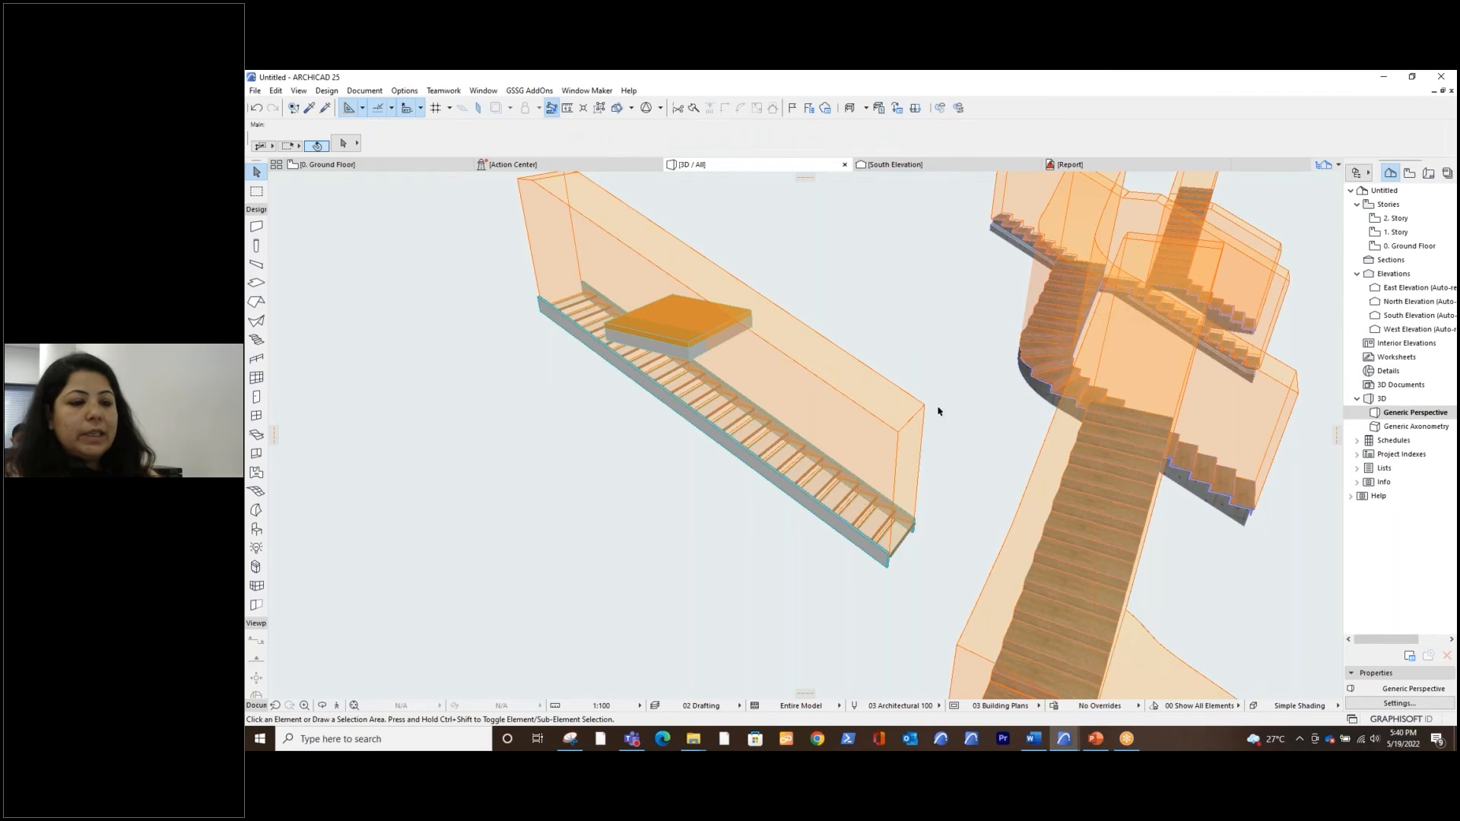
pyautogui.scroll(-3, 925, 491)
pyautogui.keyDown('shift'); pyautogui.moveTo(926, 491); pyautogui.dragTo(884, 515, button='middle'); pyautogui.keyUp('shift')
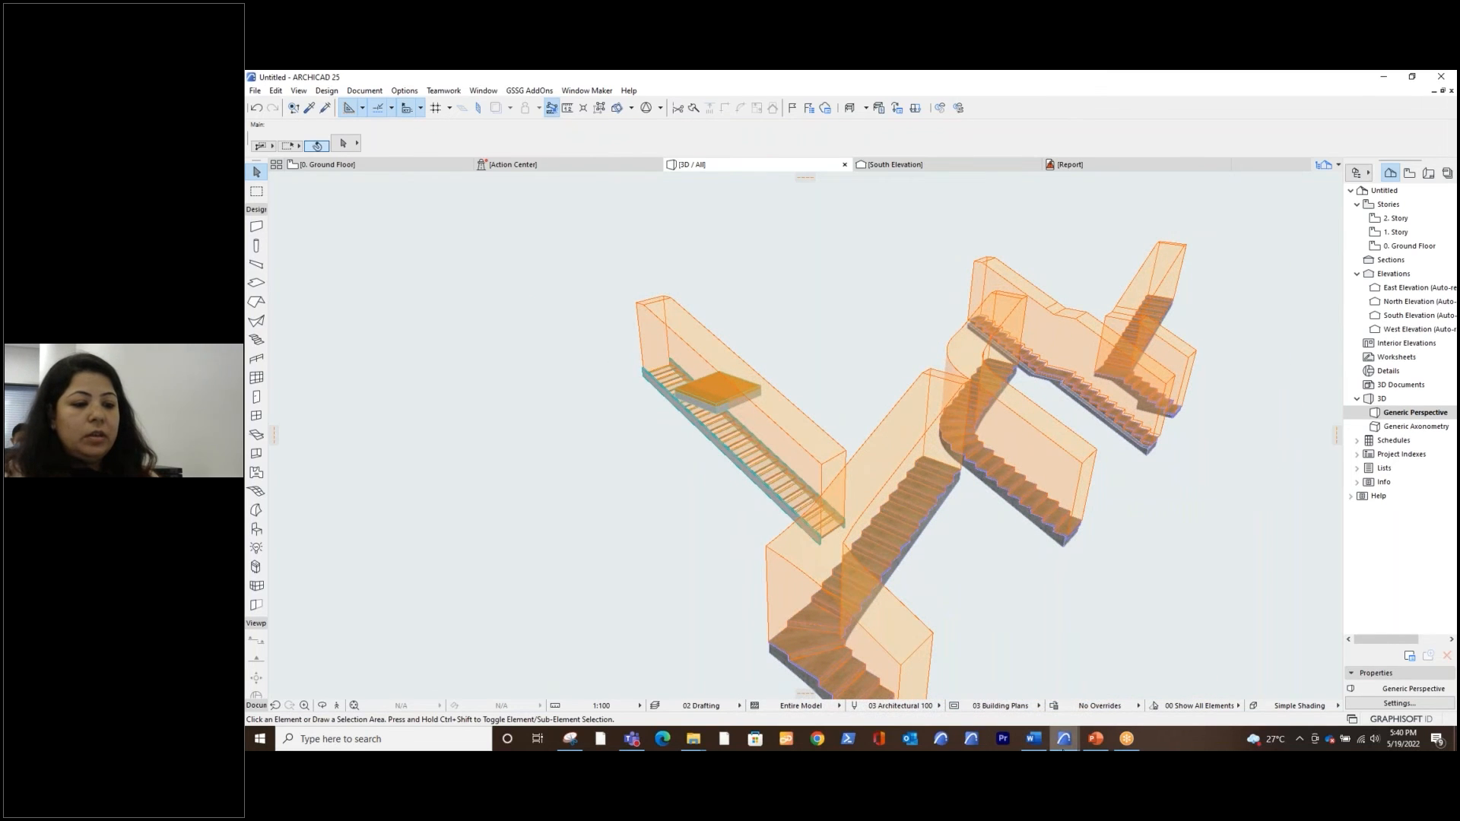
# Switch to the Stairs_and_Railings_in_ARCHICAD project and examine its view folders for basic stair settings and stairs documentation
pyautogui.click(1063, 739)
pyautogui.click(1096, 719)
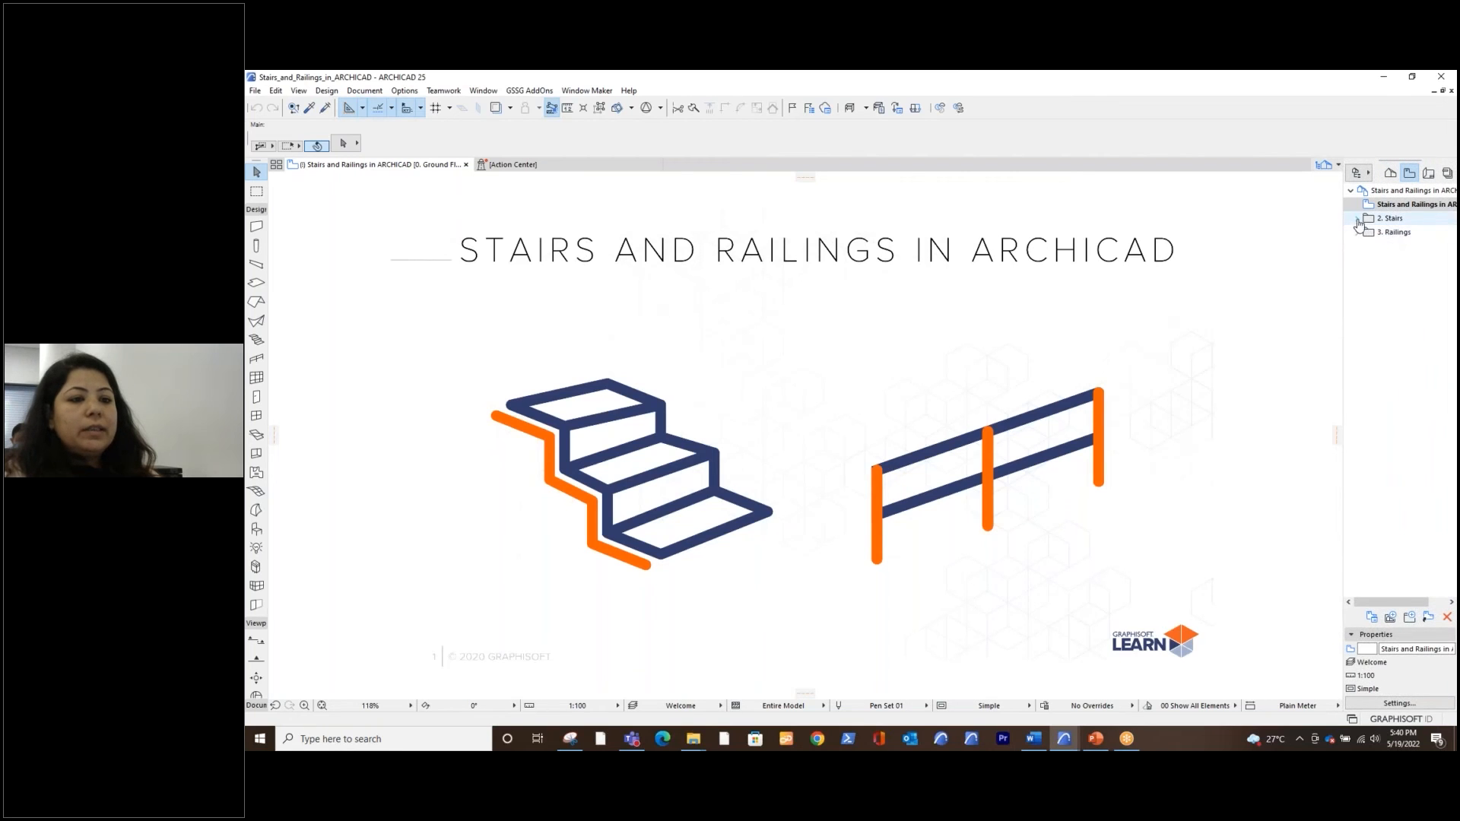
pyautogui.click(1357, 220)
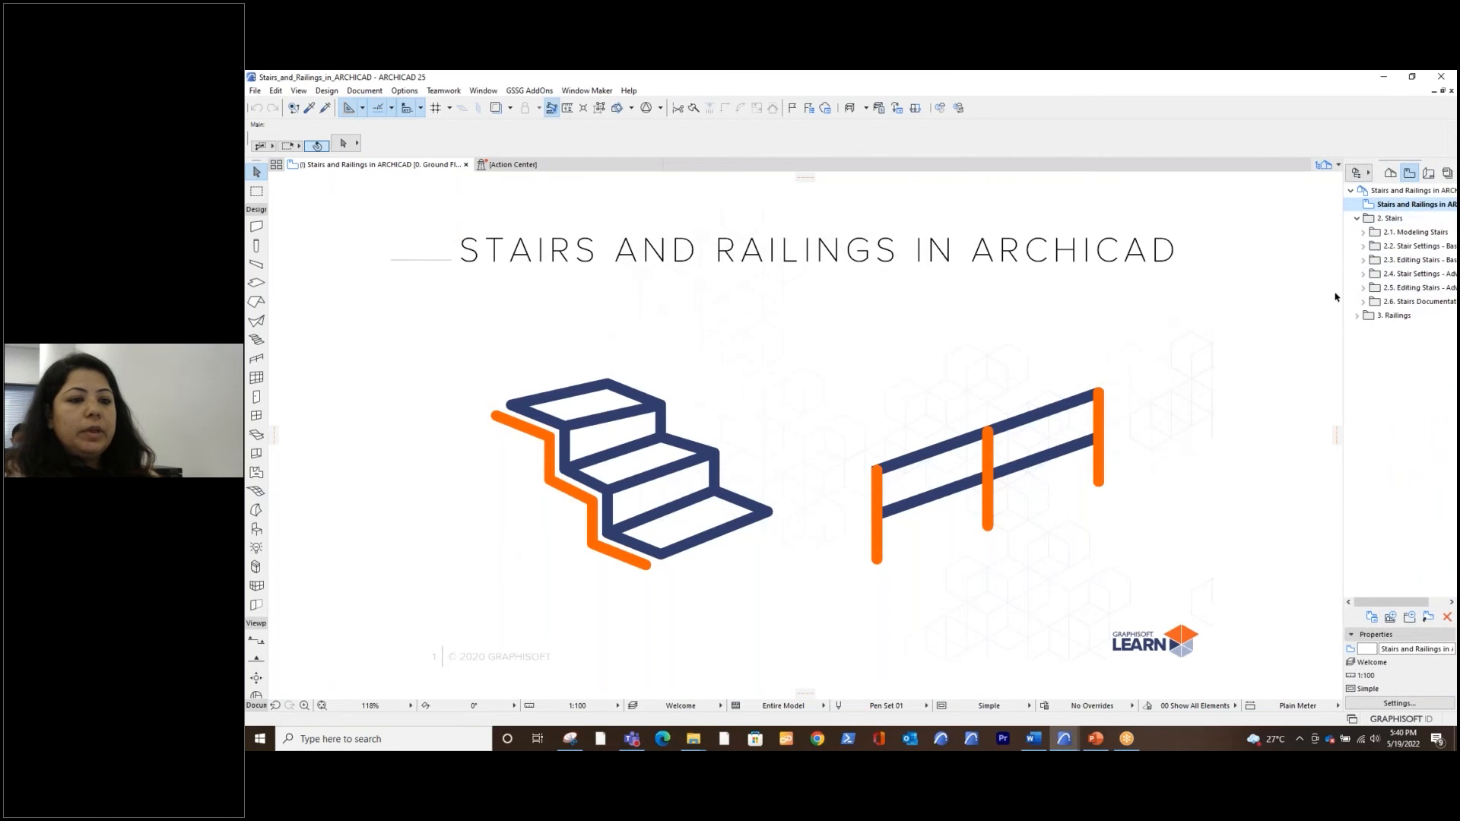
pyautogui.moveTo(1342, 300); pyautogui.dragTo(1275, 301)
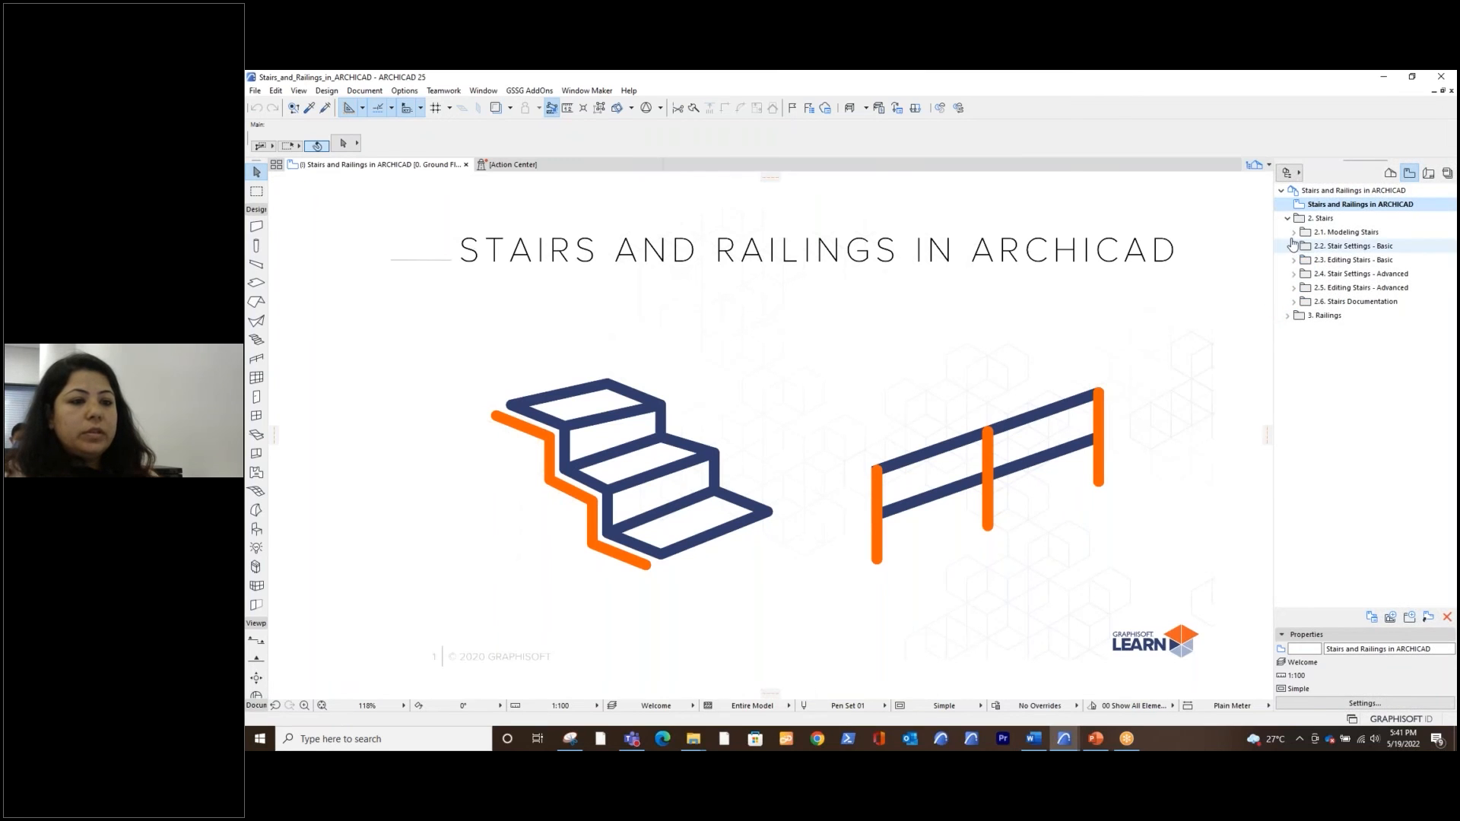
pyautogui.click(1294, 247)
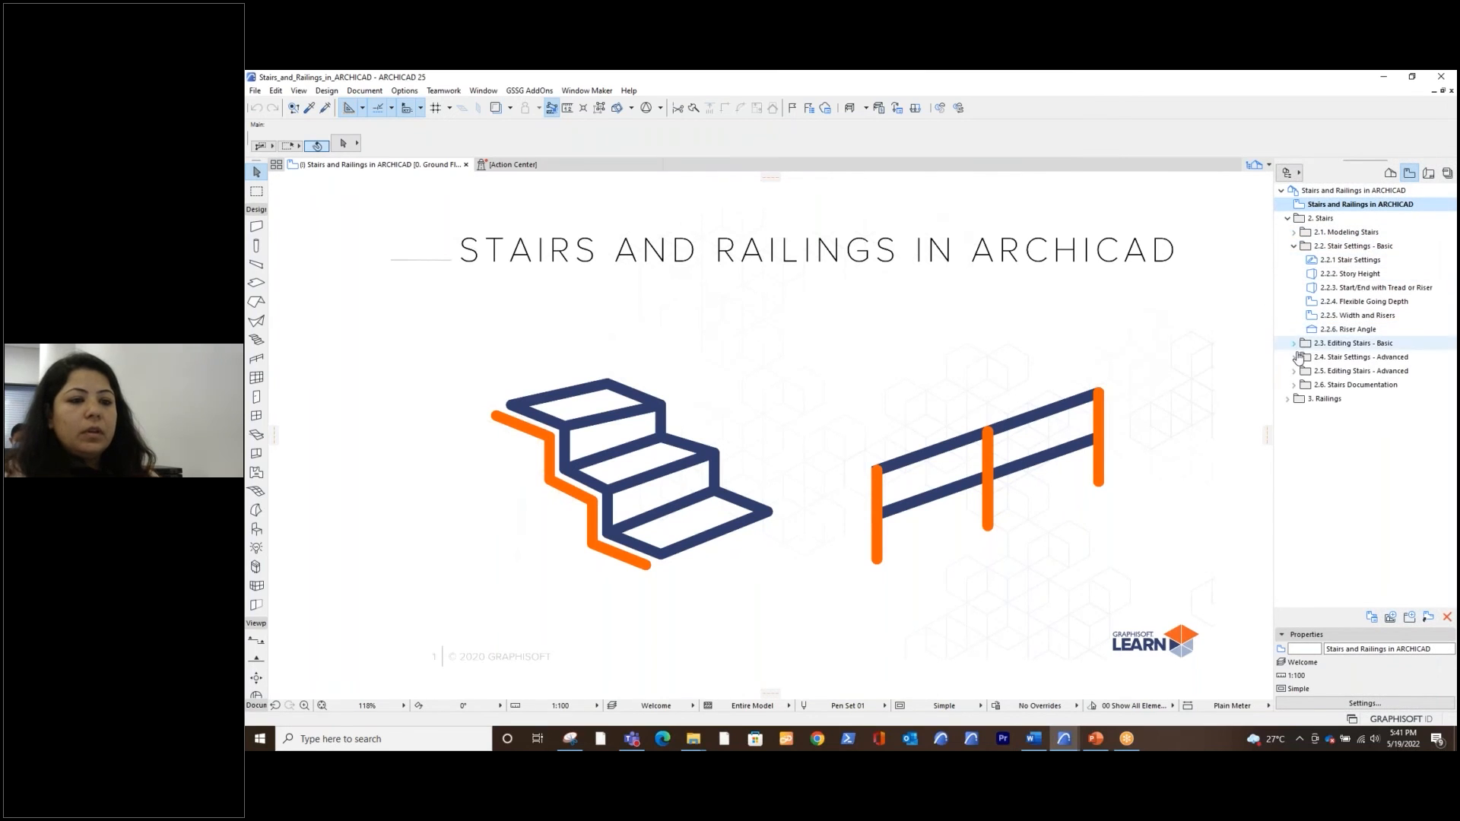
pyautogui.click(1294, 384)
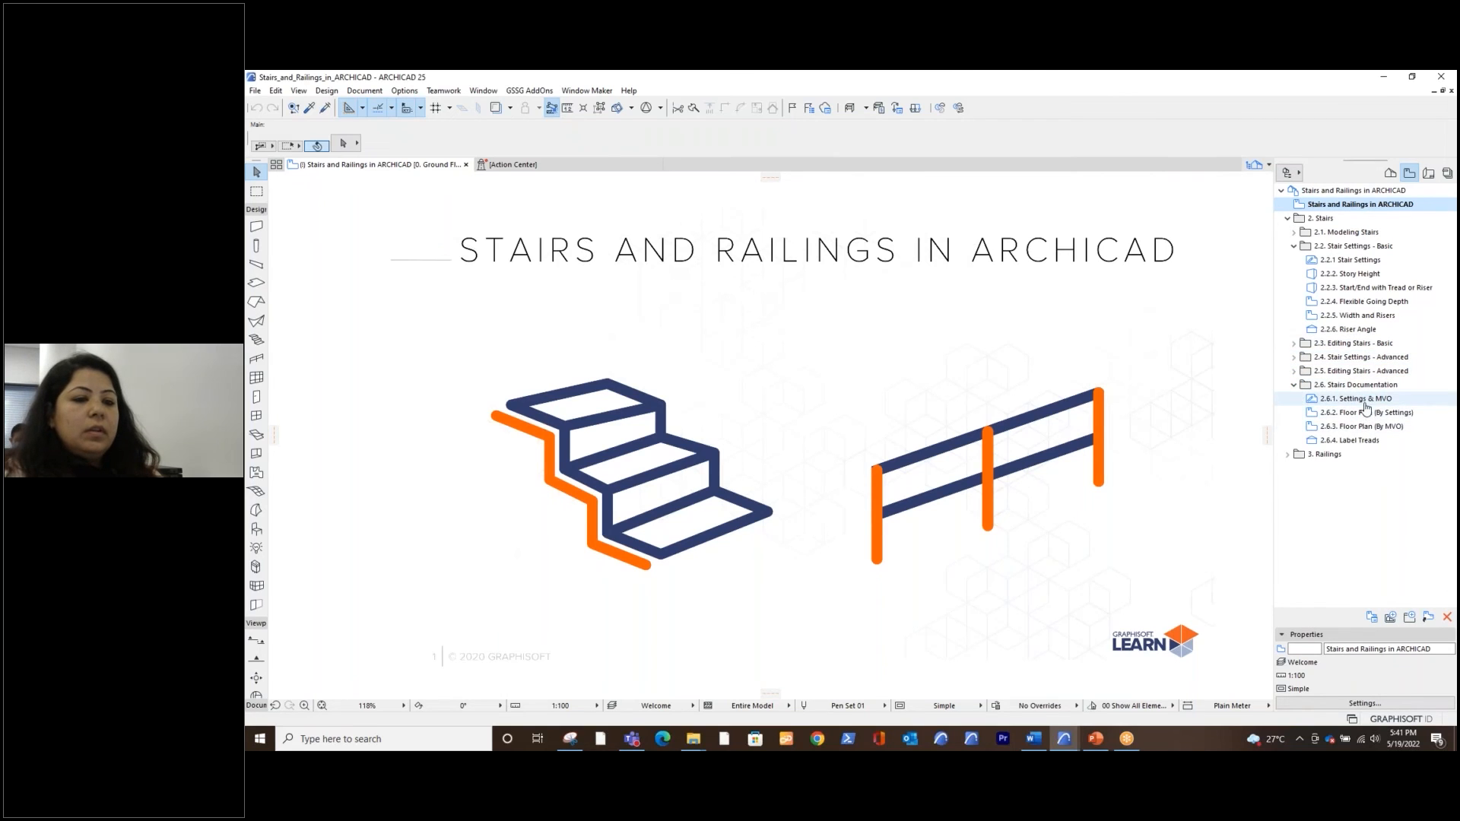
# Return to the Untitled project and turn off the stair Headroom display in the 03 Building Plans model view options
pyautogui.click(1064, 742)
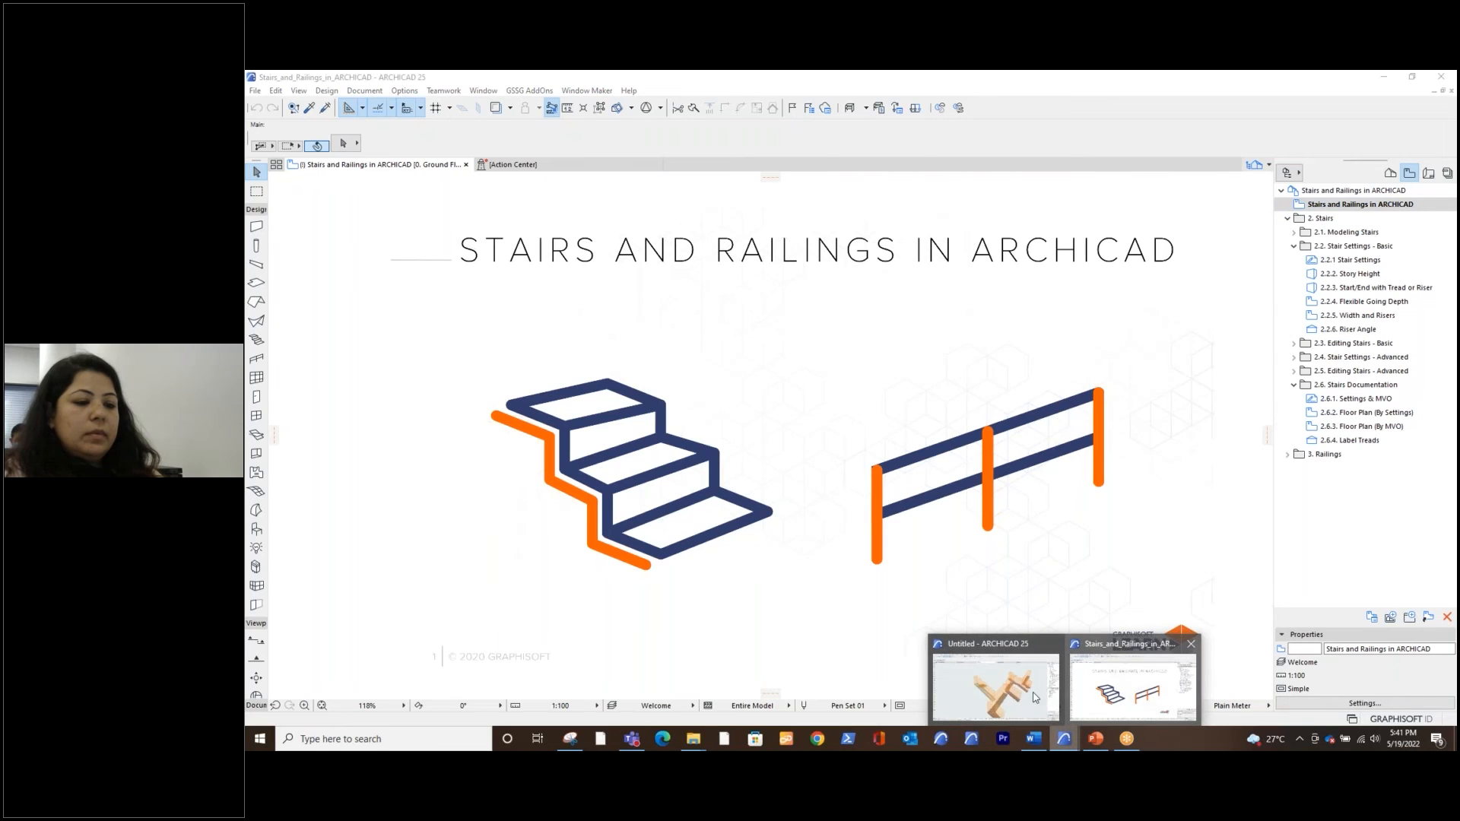
pyautogui.click(996, 684)
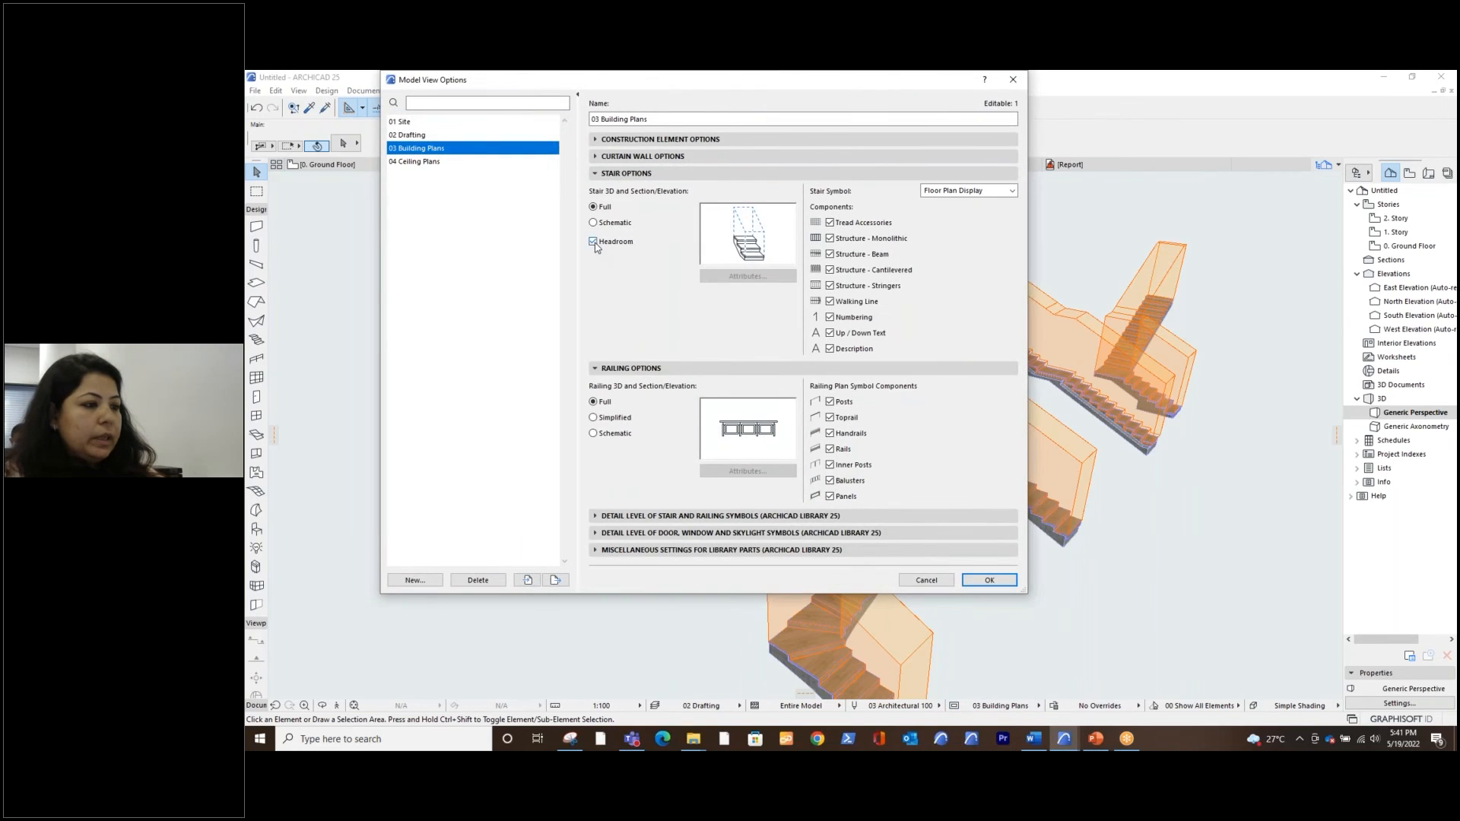
pyautogui.click(594, 242)
pyautogui.click(989, 579)
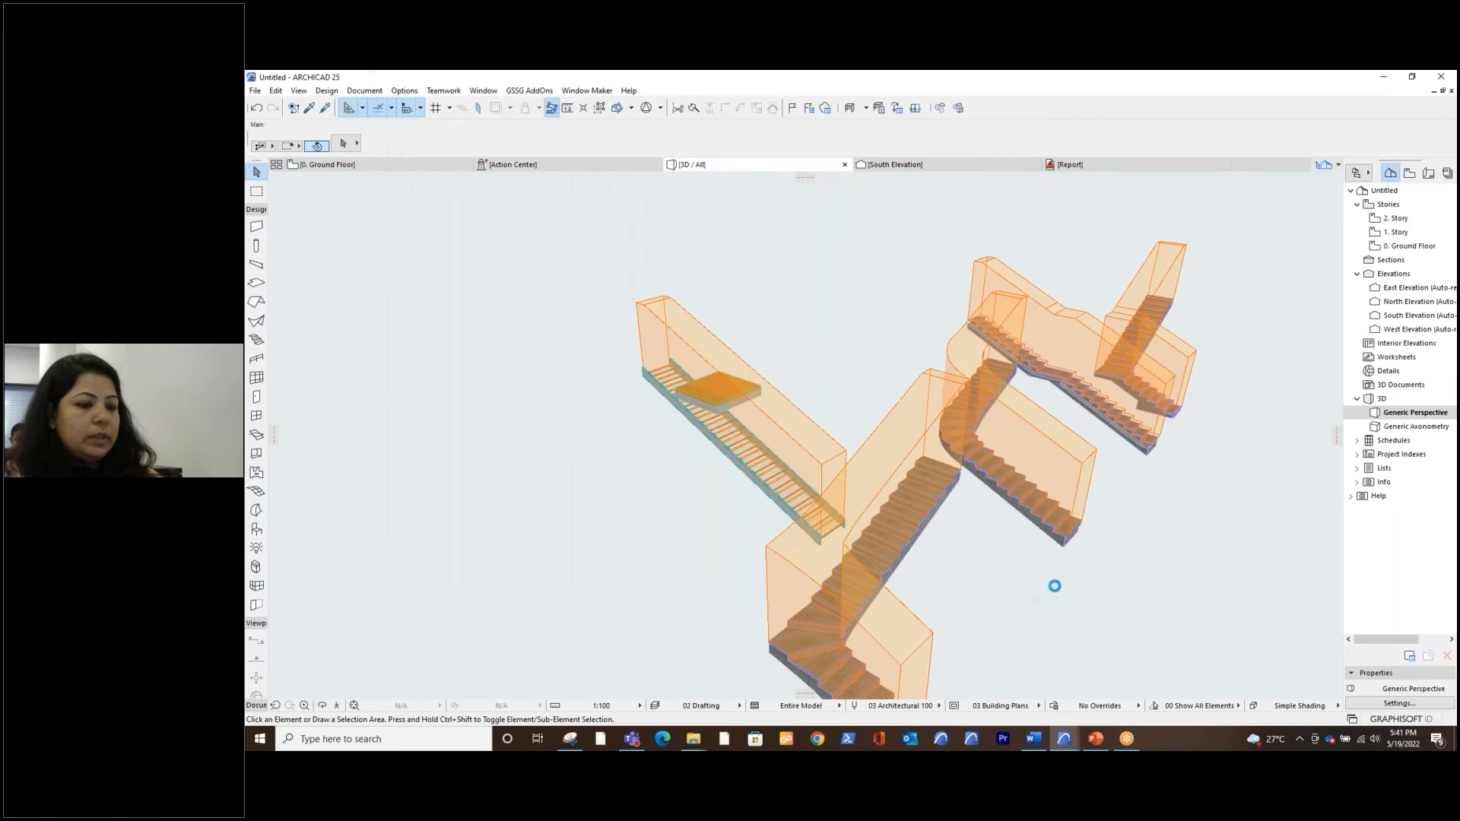
# Open the settings of the L-shaped stair with winders and examine its Grid and Structure and Break Mark floor plan display
pyautogui.click(926, 551)
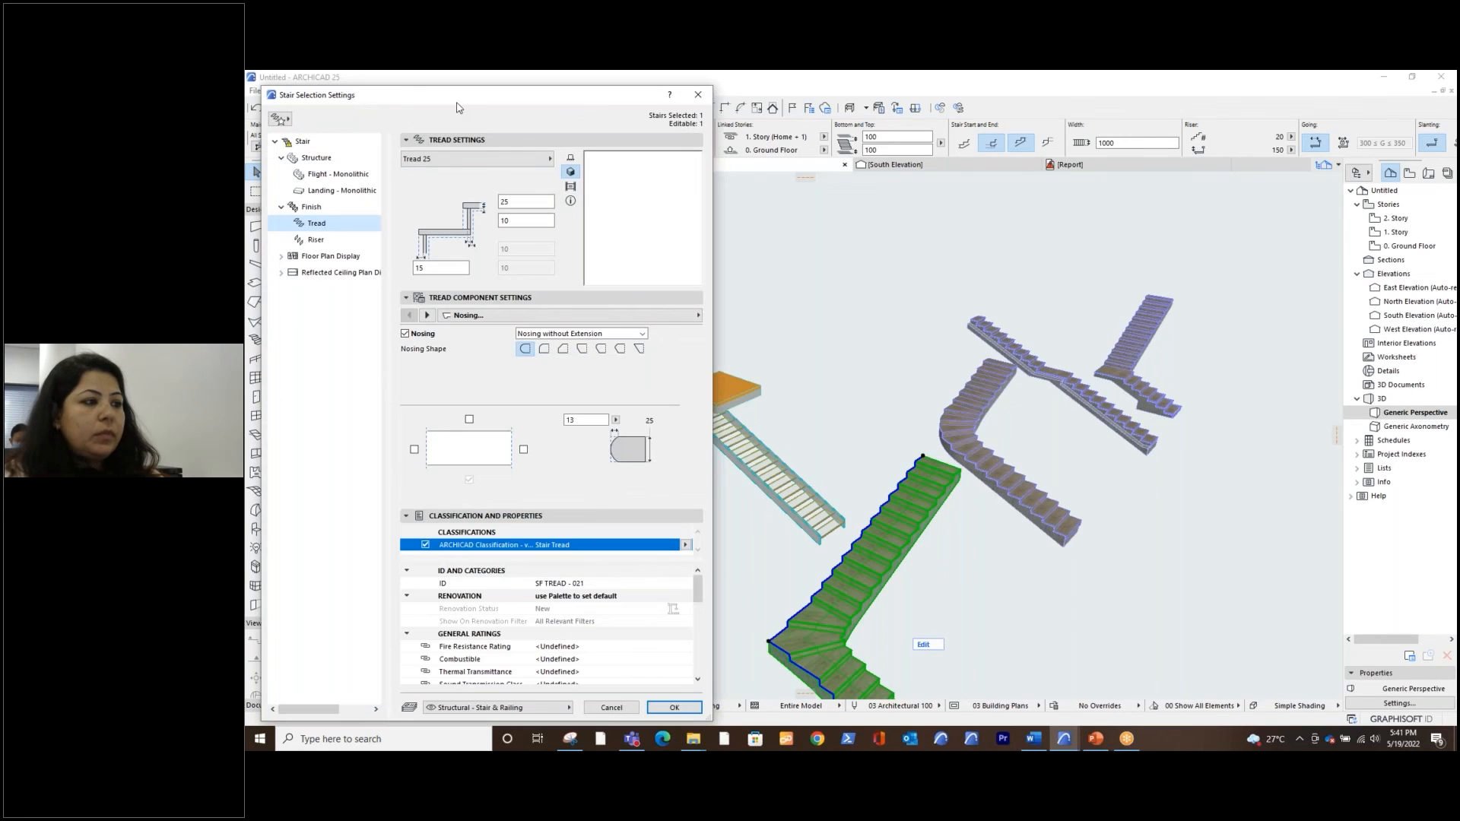
pyautogui.moveTo(469, 102); pyautogui.dragTo(517, 104)
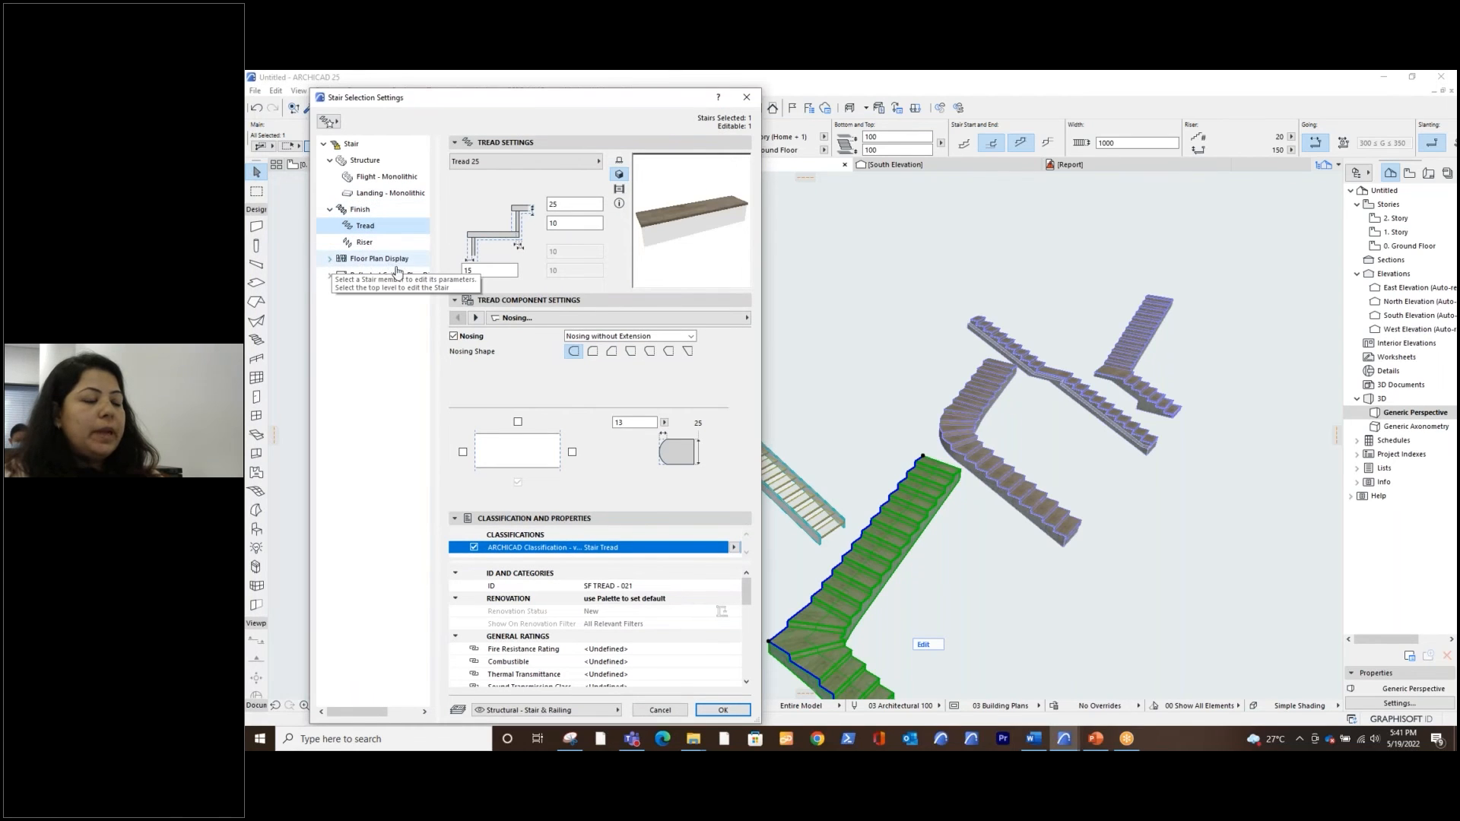
pyautogui.click(329, 259)
pyautogui.click(376, 277)
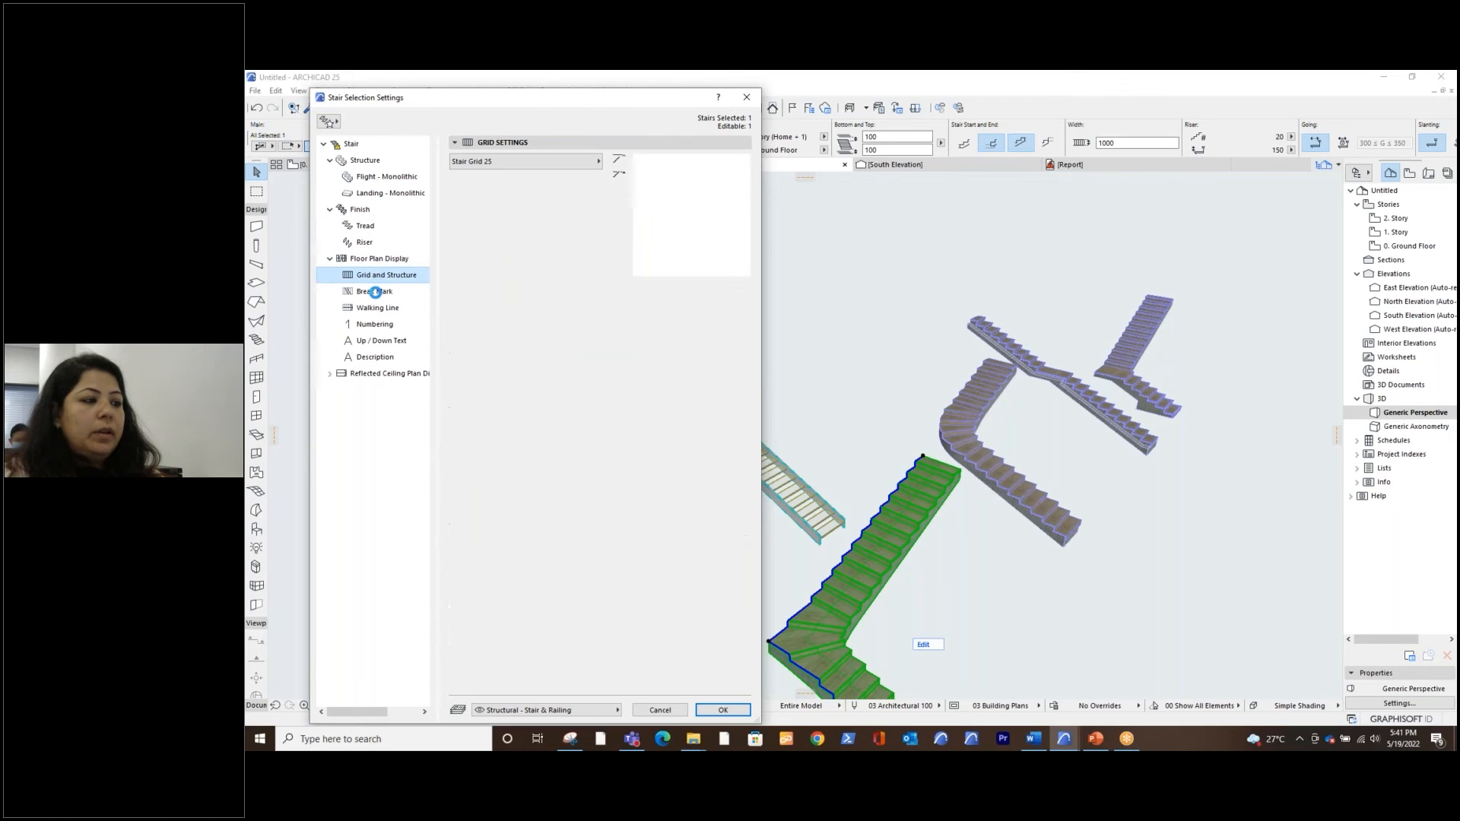
pyautogui.click(376, 292)
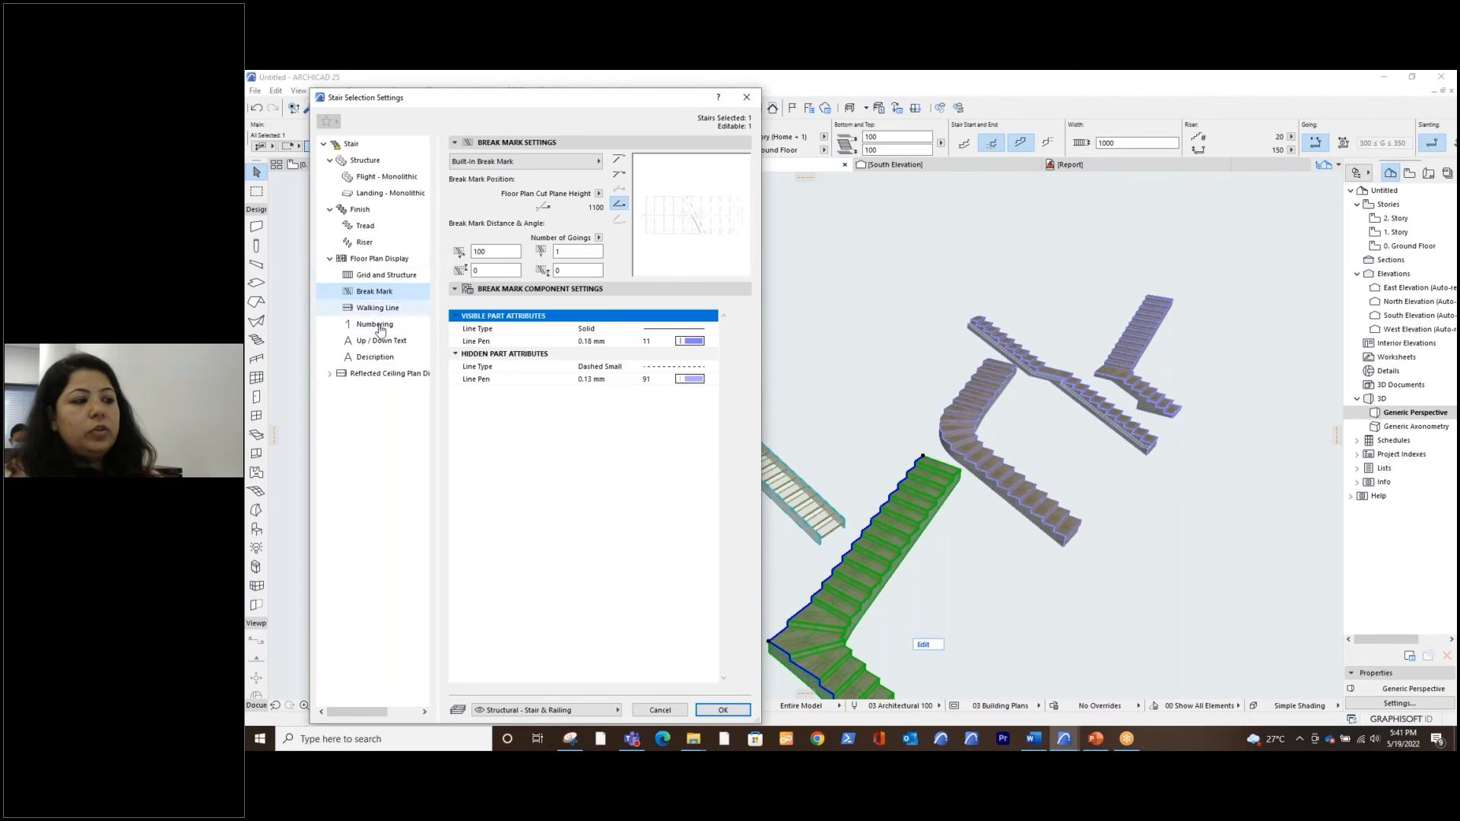
# Try making the L-shaped stair's floor plan symbol components independent of Model View Options, and close the settings without applying
pyautogui.click(376, 263)
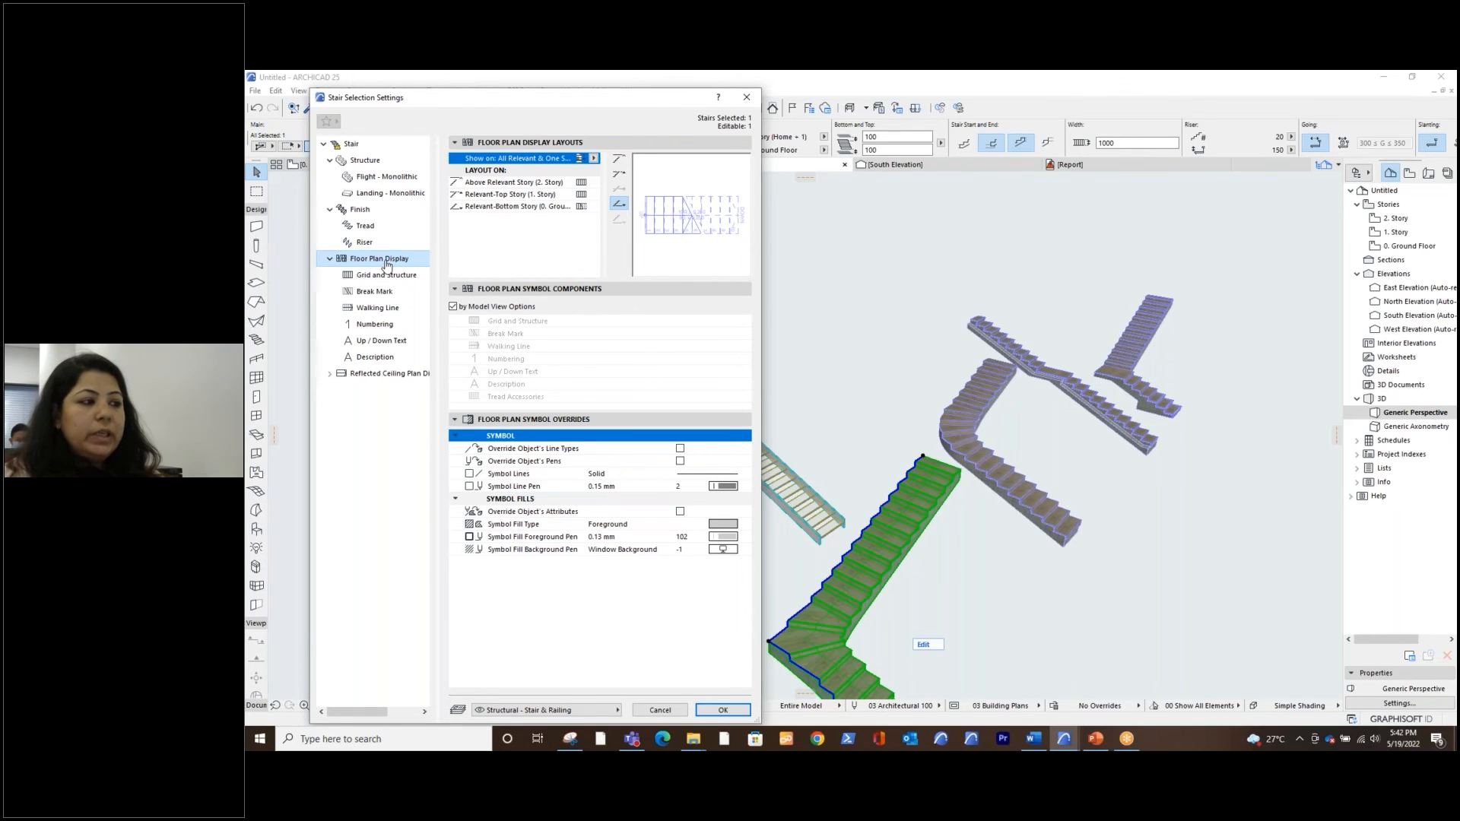
pyautogui.click(453, 307)
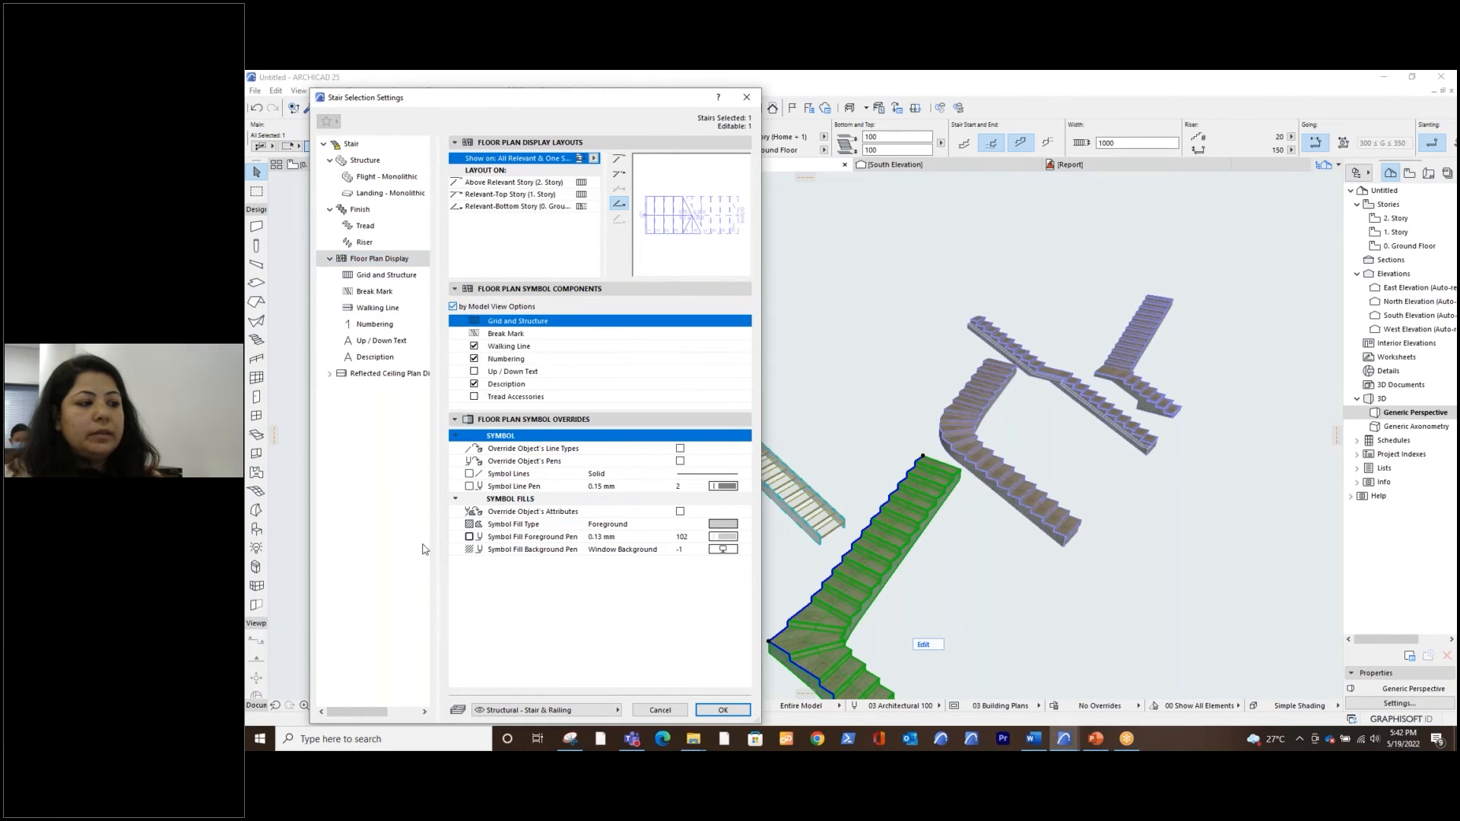
pyautogui.click(459, 307)
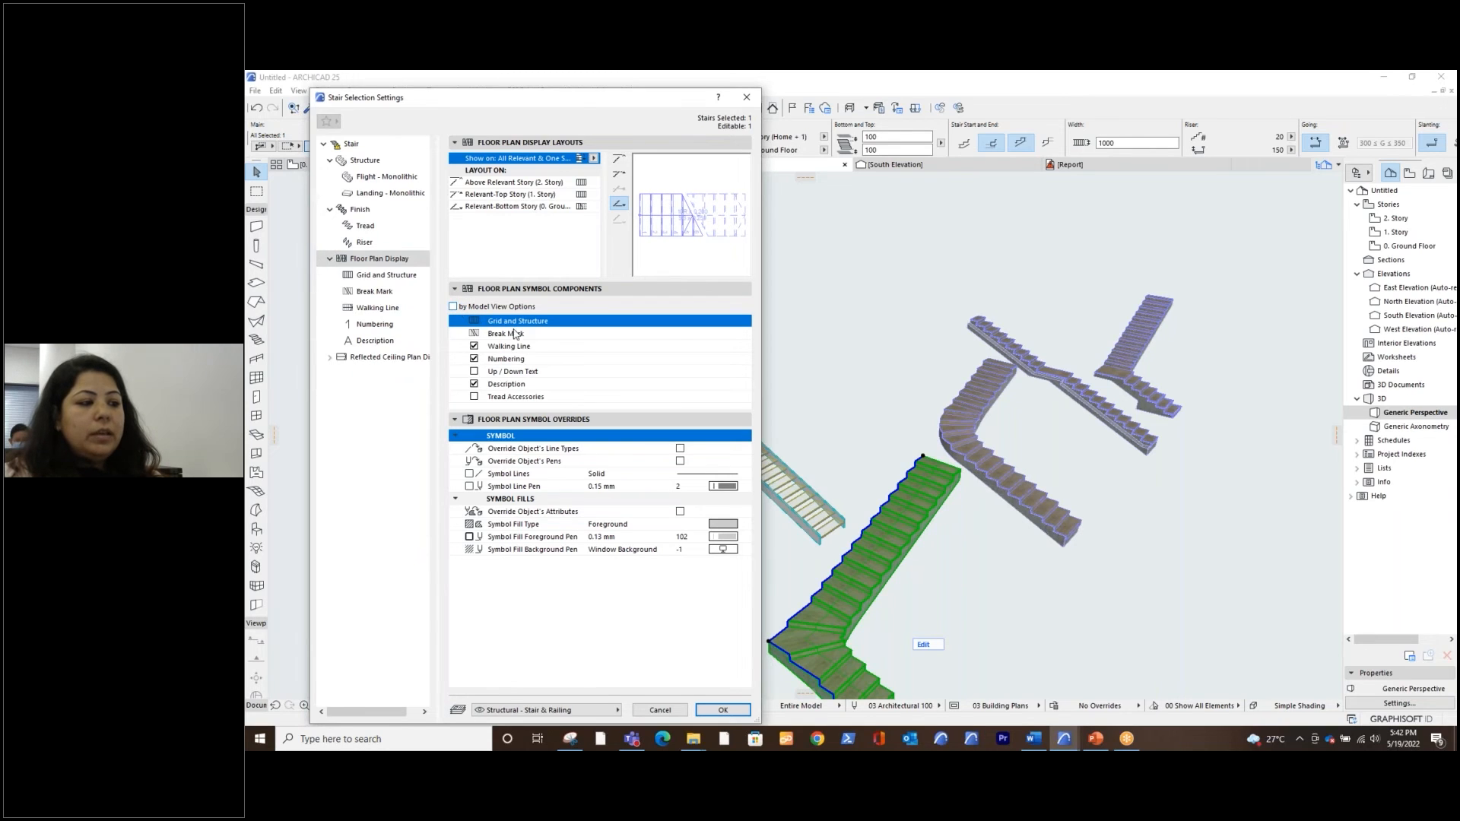
pyautogui.click(473, 346)
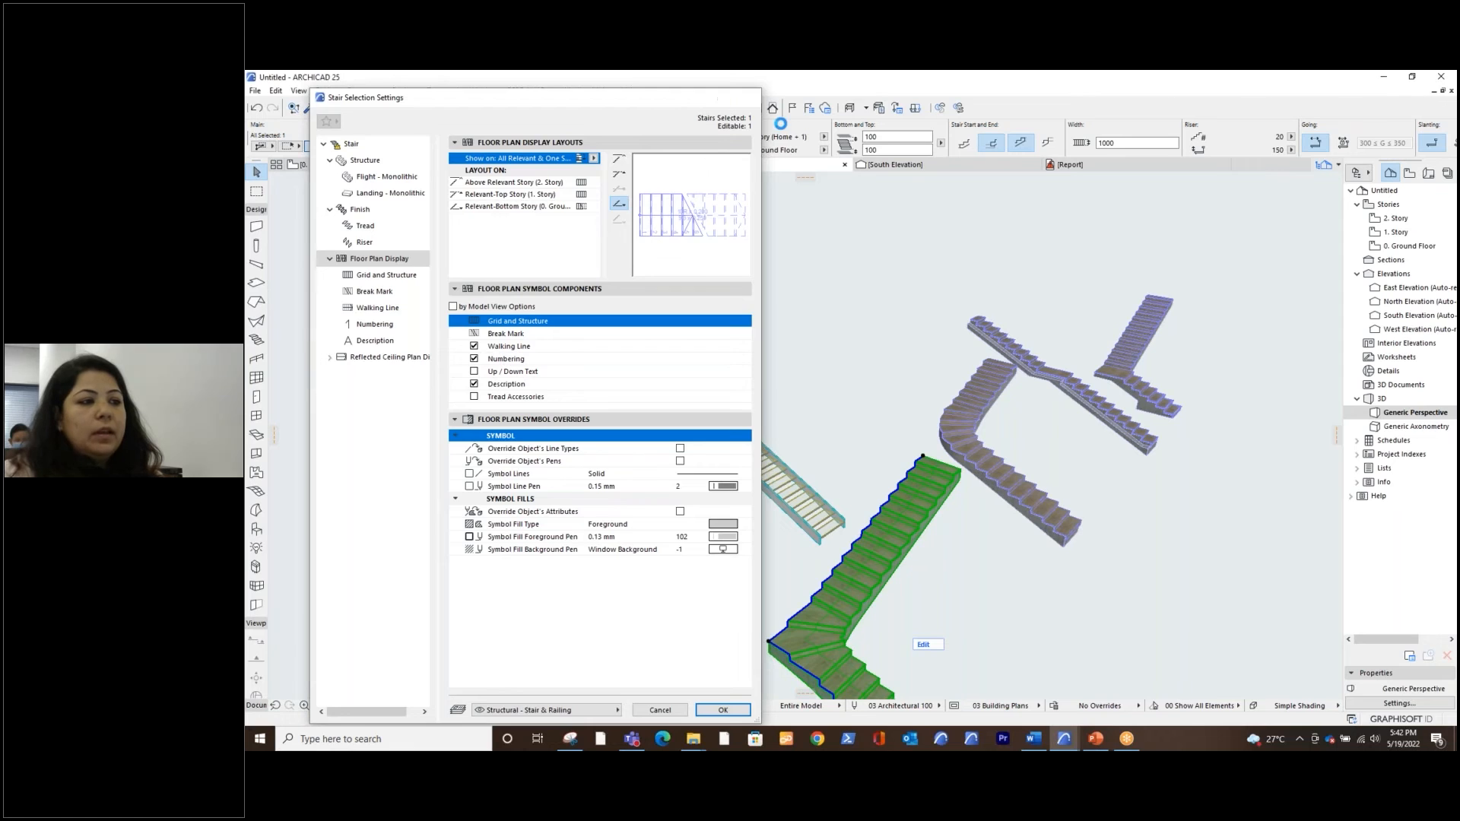
pyautogui.click(746, 96)
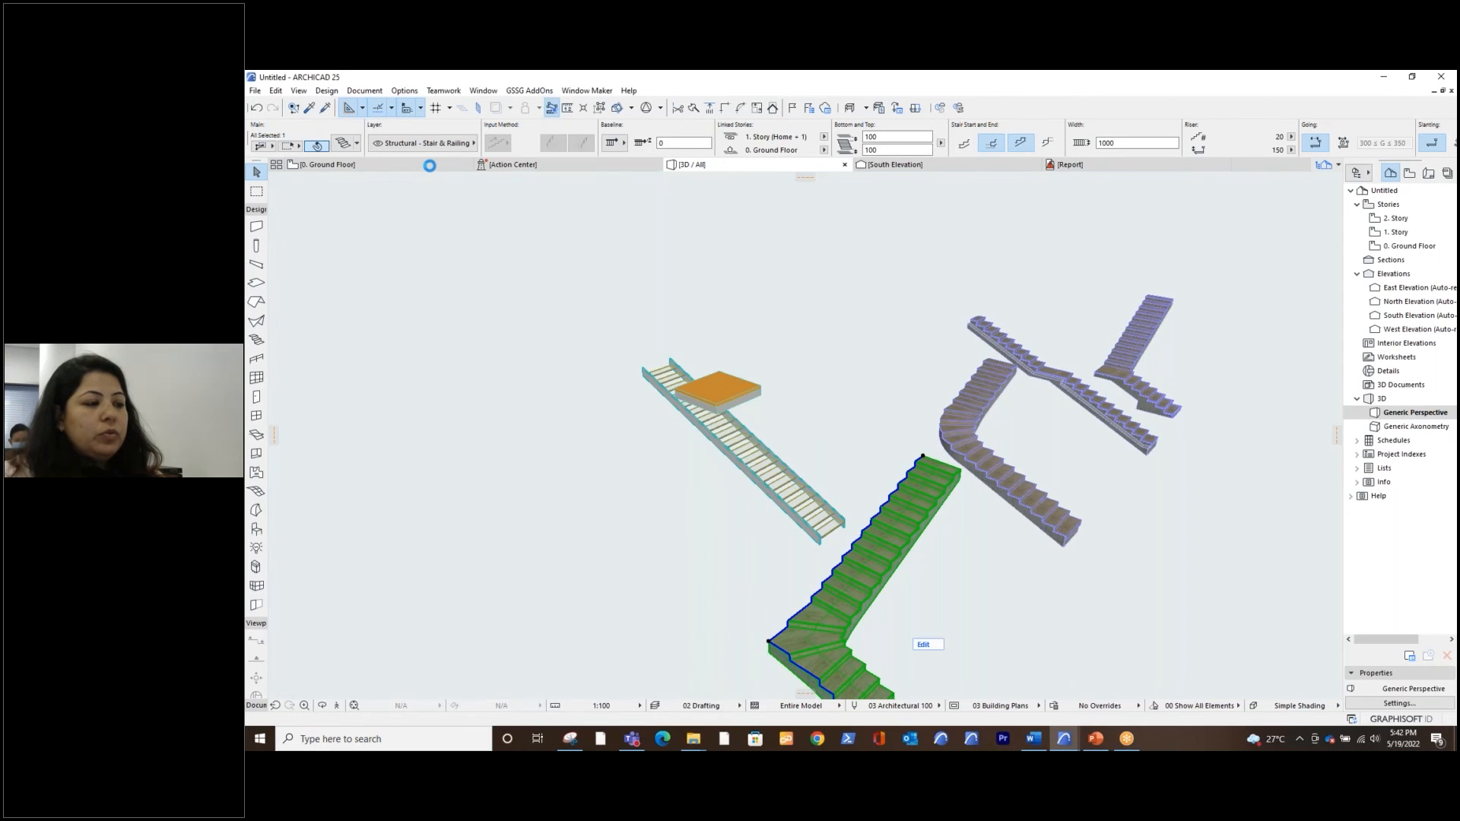
# Show the ground floor plan and select the stair with the curved turn instead of the current one
pyautogui.click(429, 165)
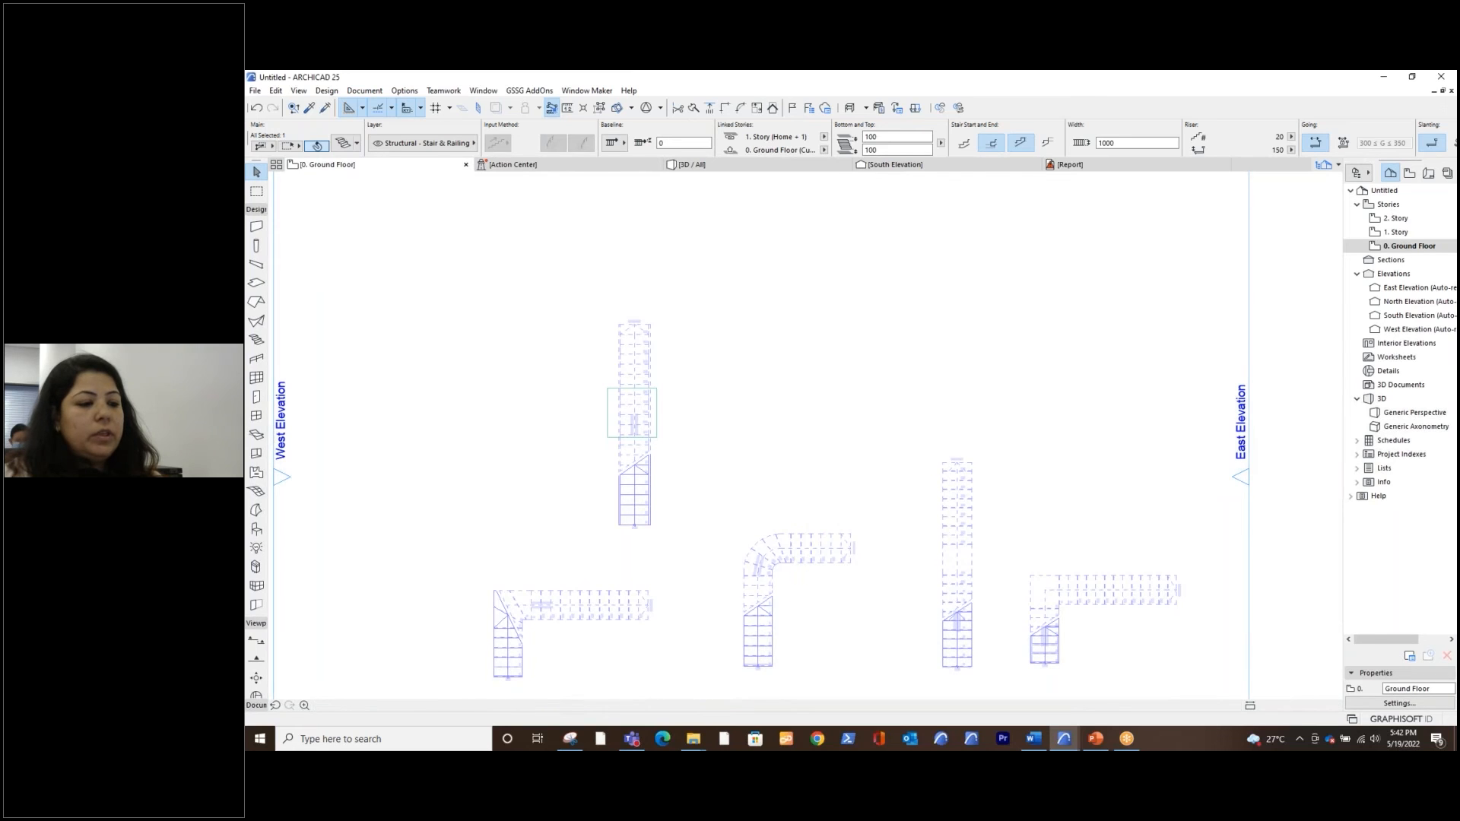
pyautogui.click(831, 594)
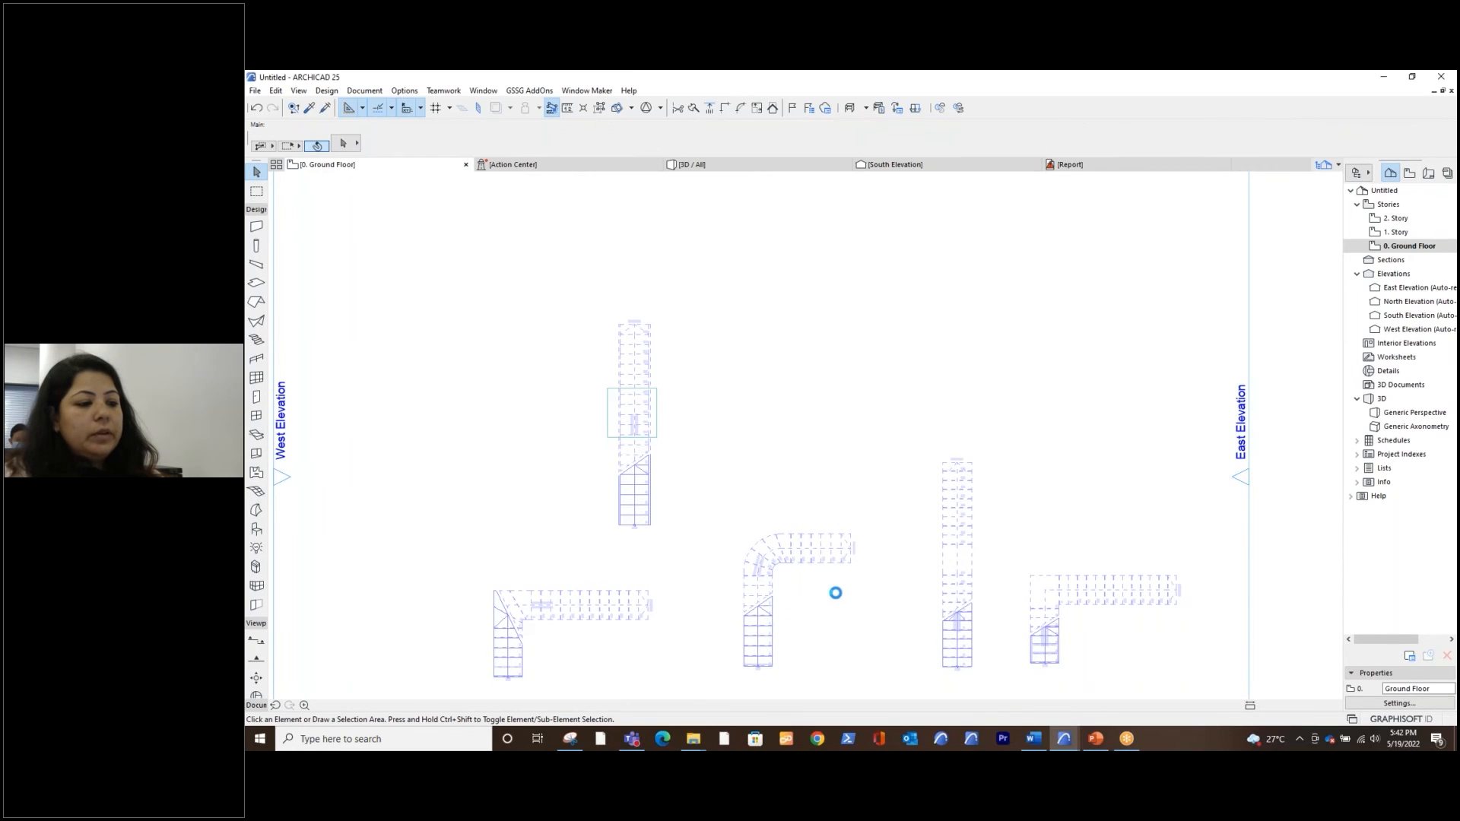
pyautogui.click(768, 608)
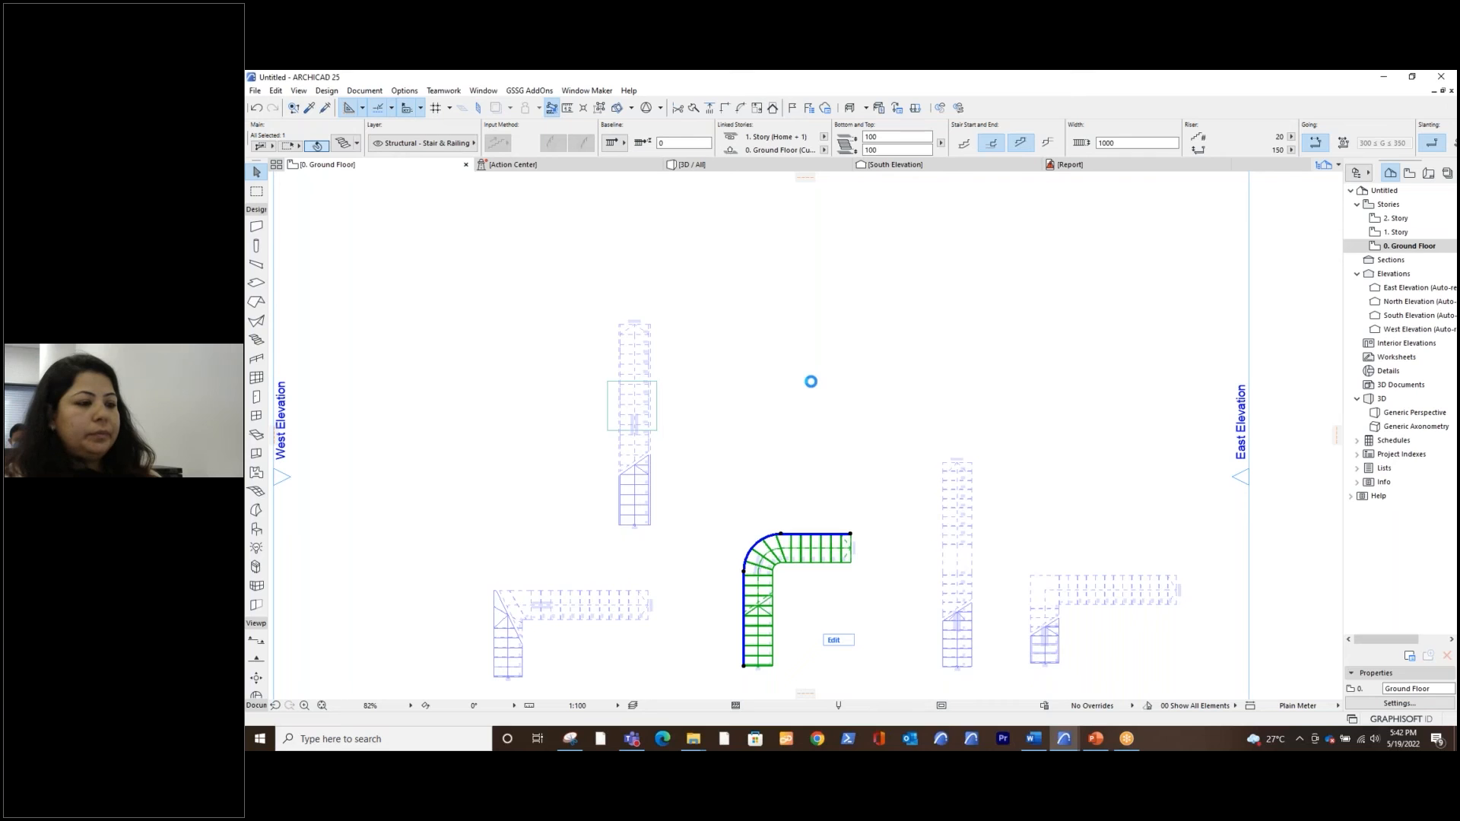
# Try unlinking the curved stair's floor plan symbol from Model View Options, review its story visibility and Above Relevant Story layouts, and discard the settings
pyautogui.click(396, 260)
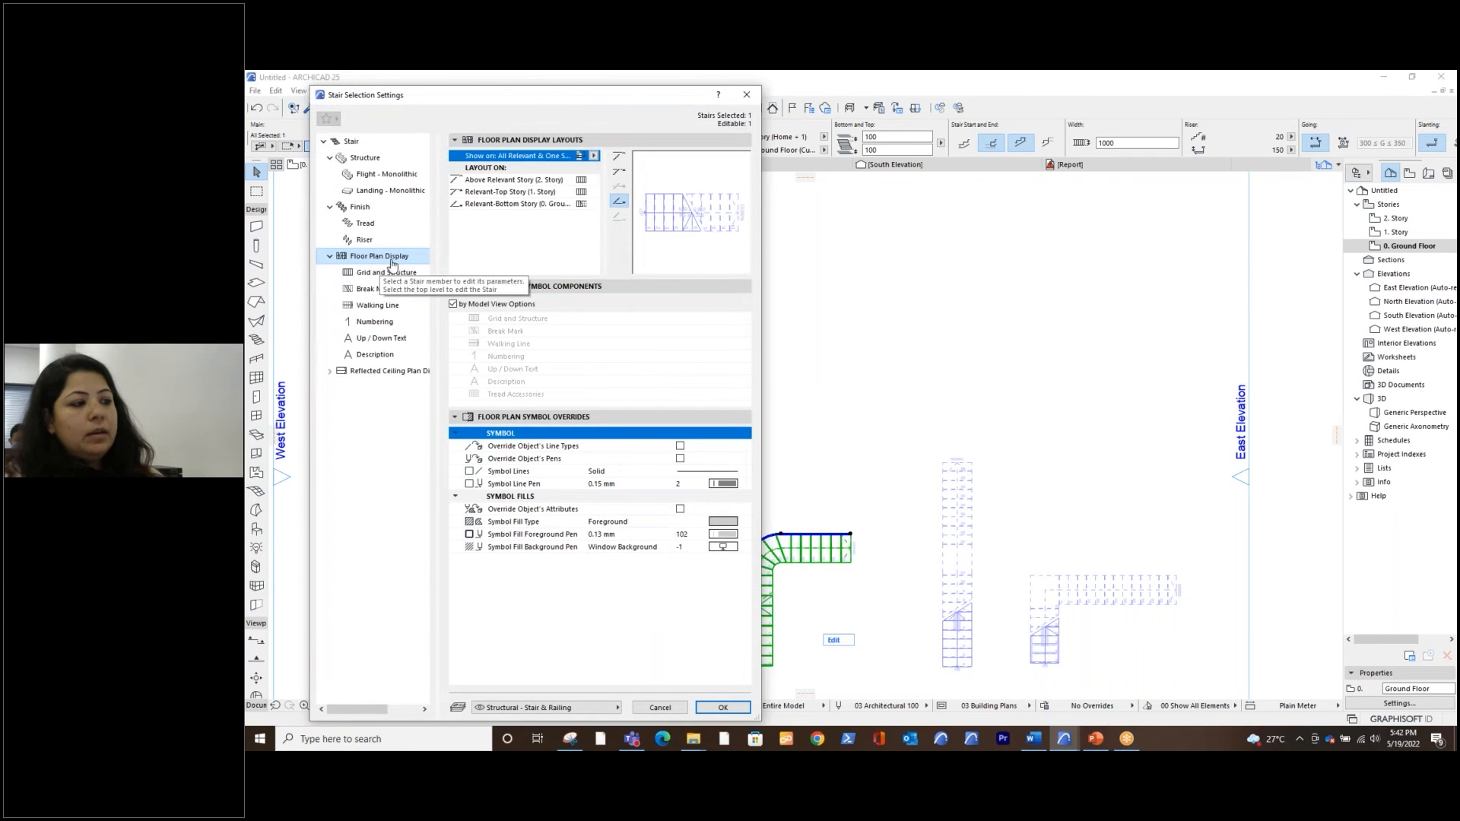
pyautogui.click(453, 304)
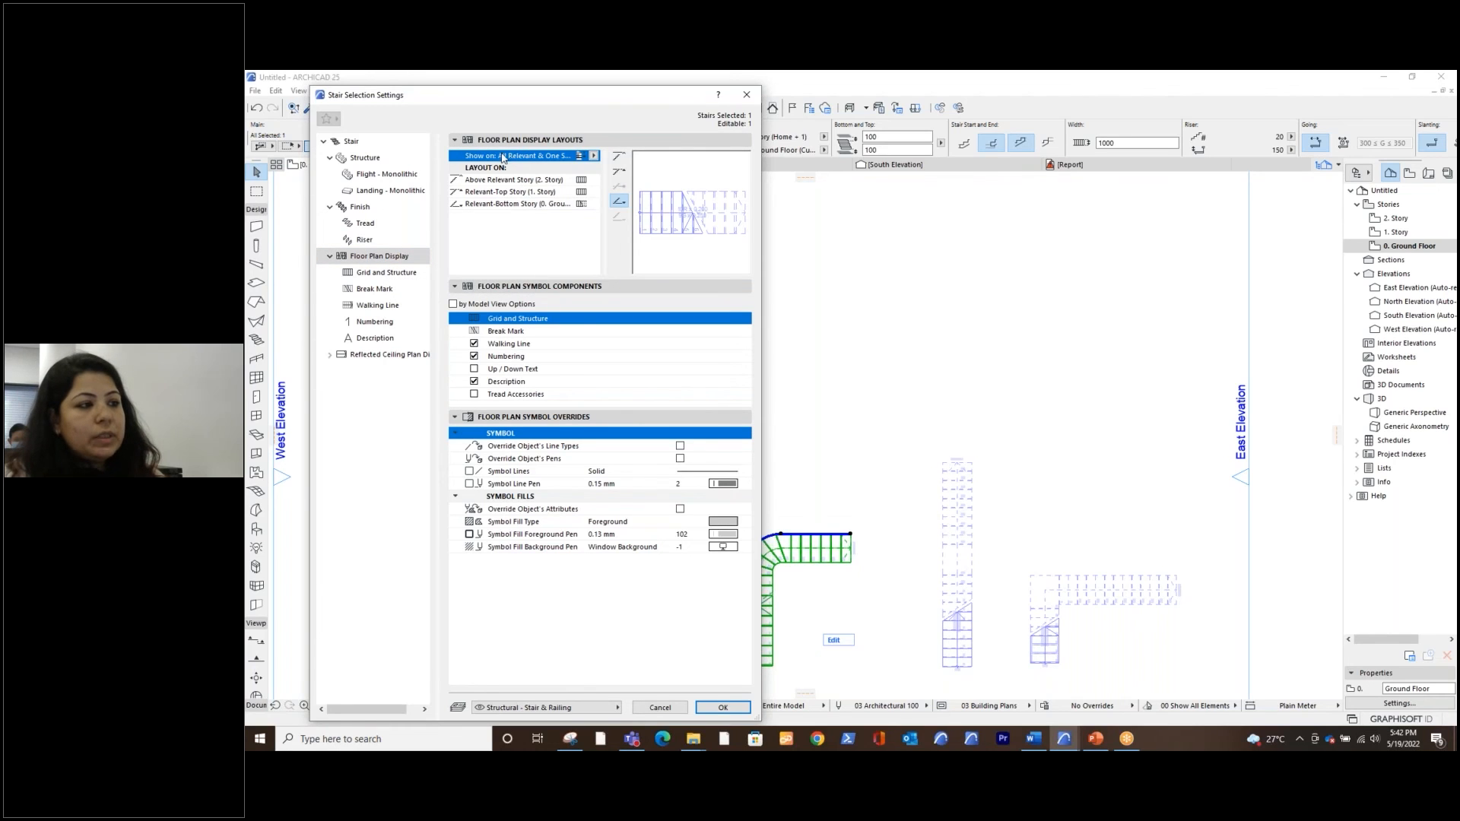
pyautogui.click(593, 156)
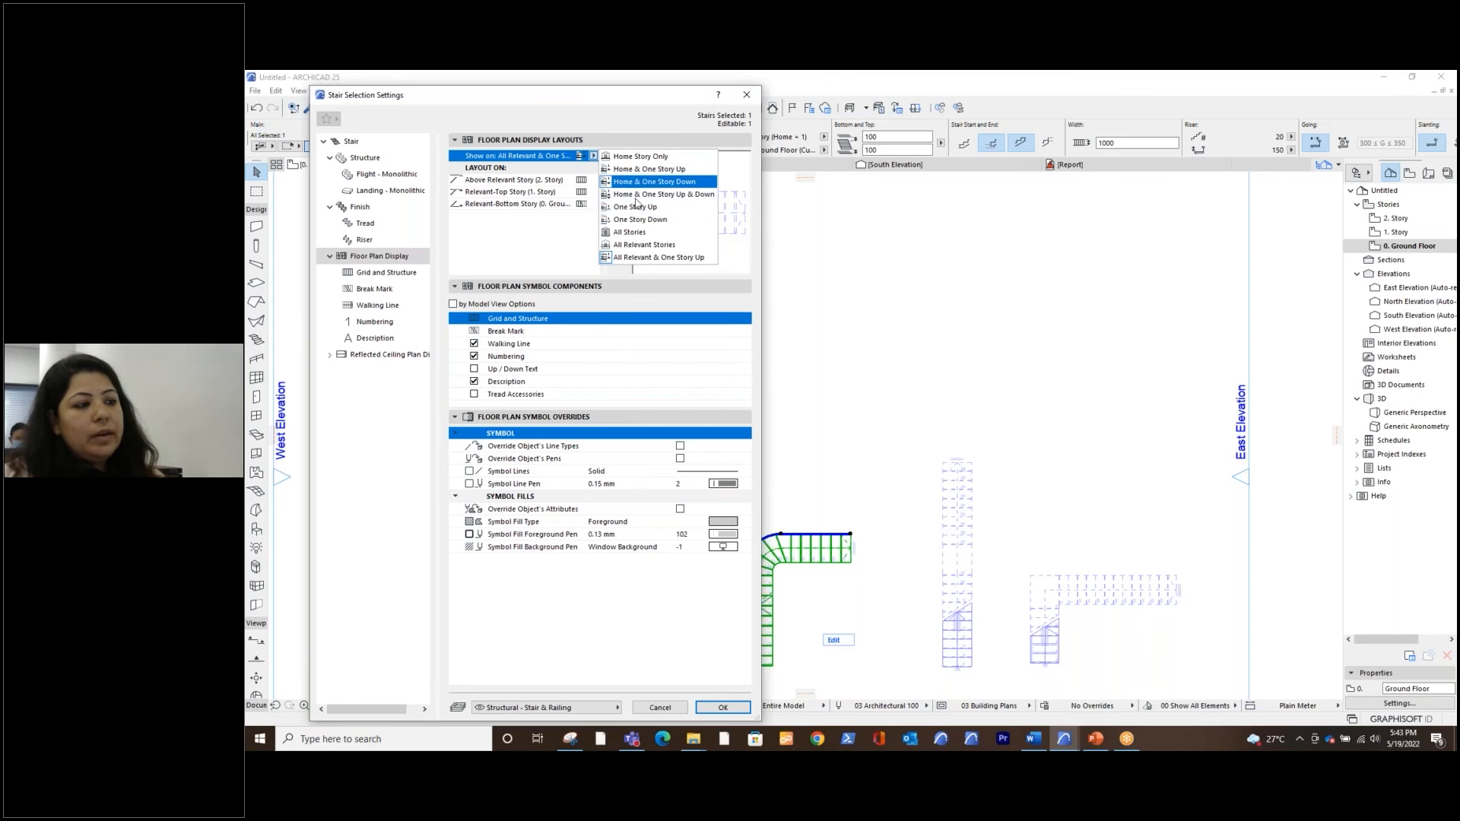
pyautogui.click(562, 253)
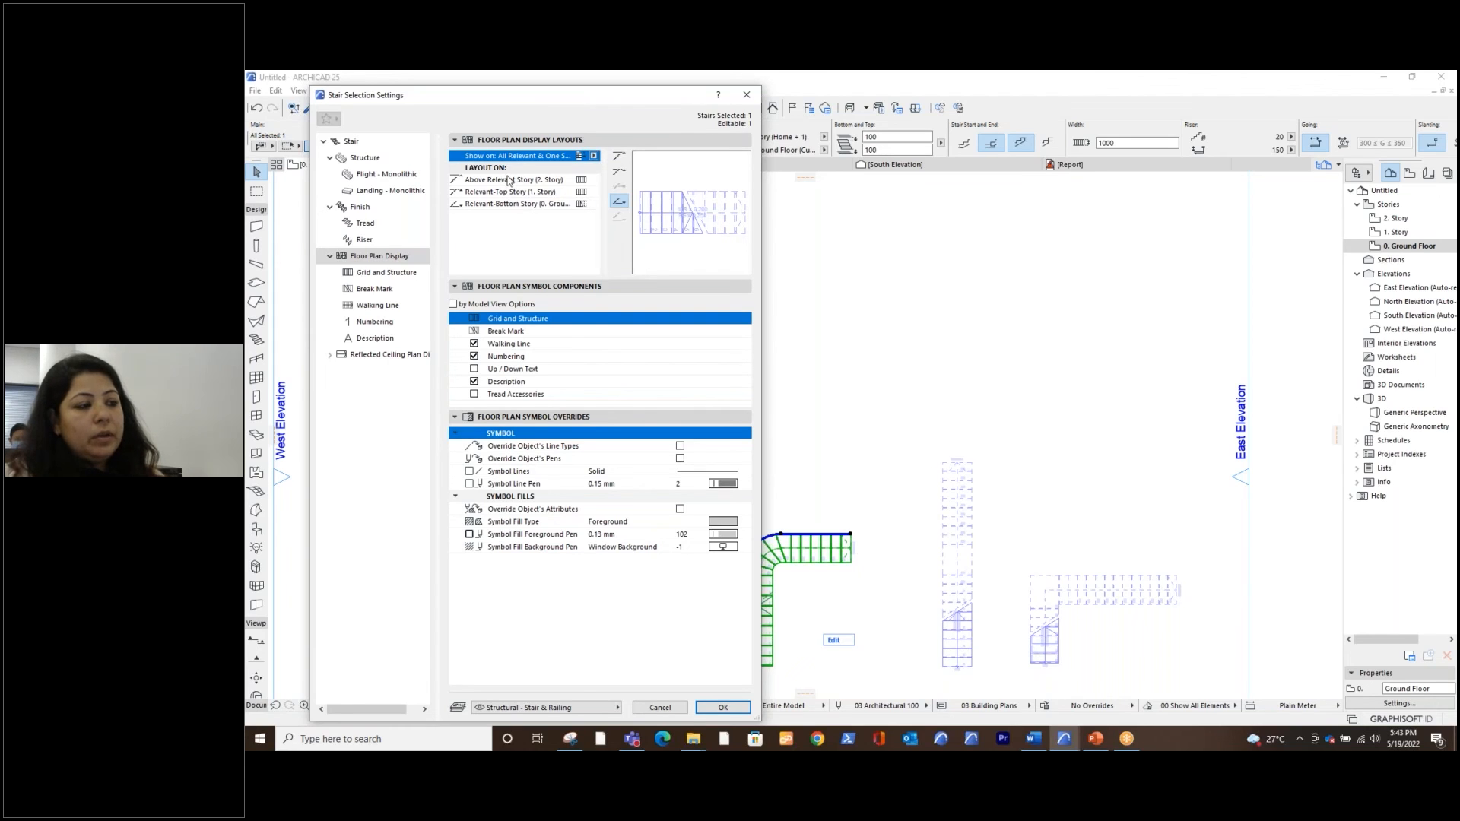
pyautogui.click(583, 184)
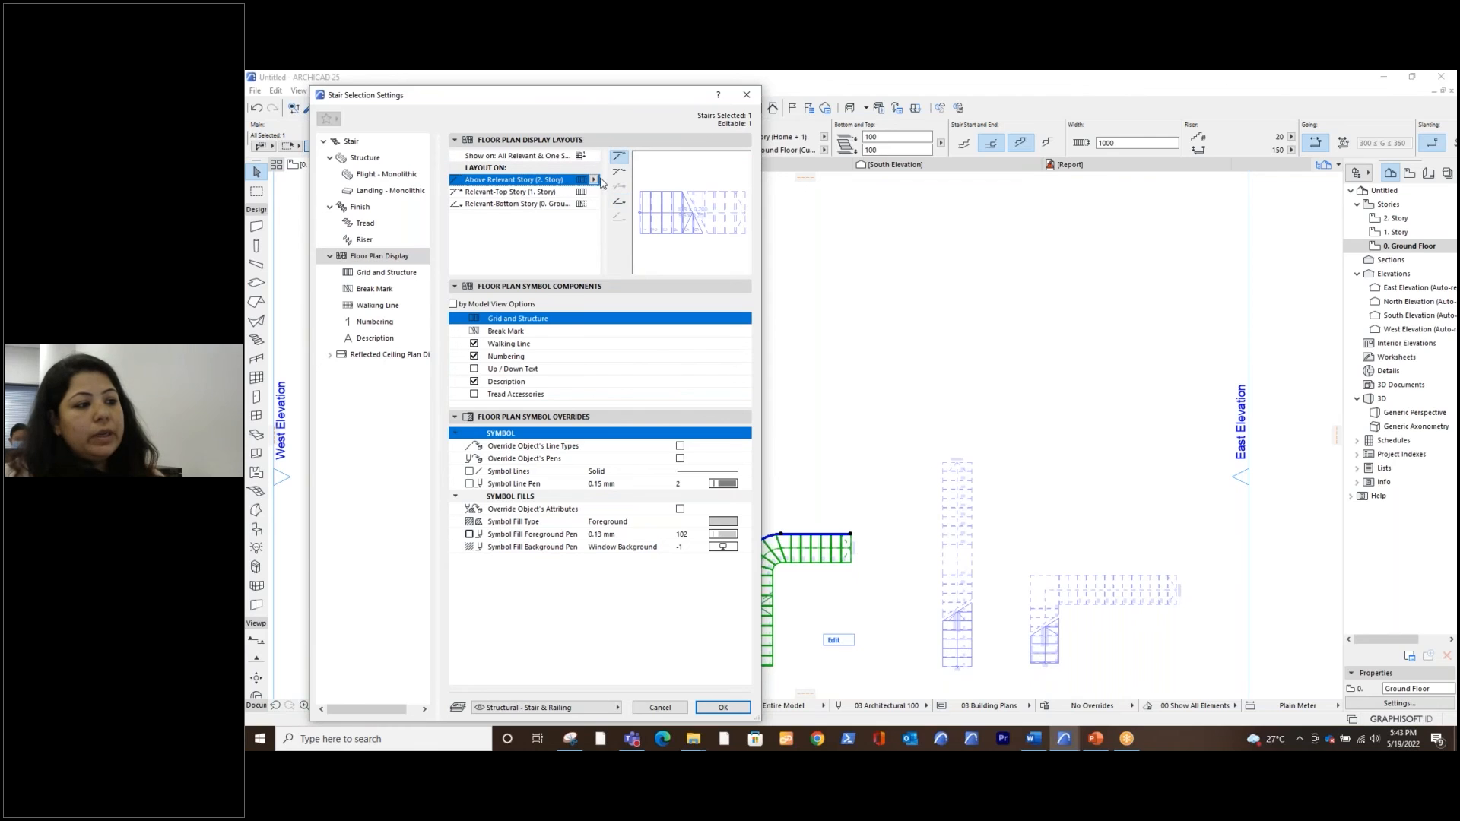
pyautogui.click(594, 180)
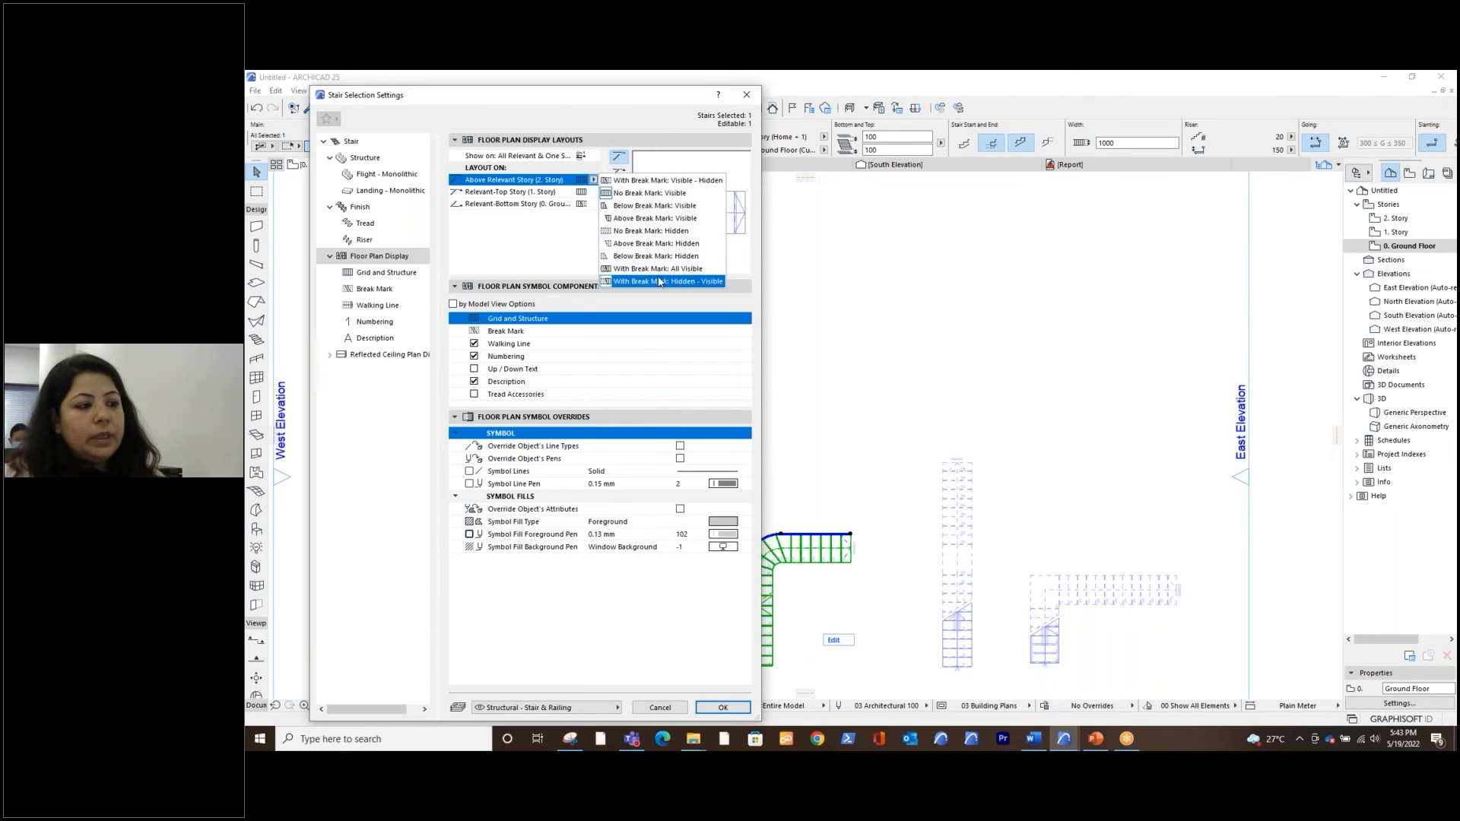
pyautogui.click(551, 253)
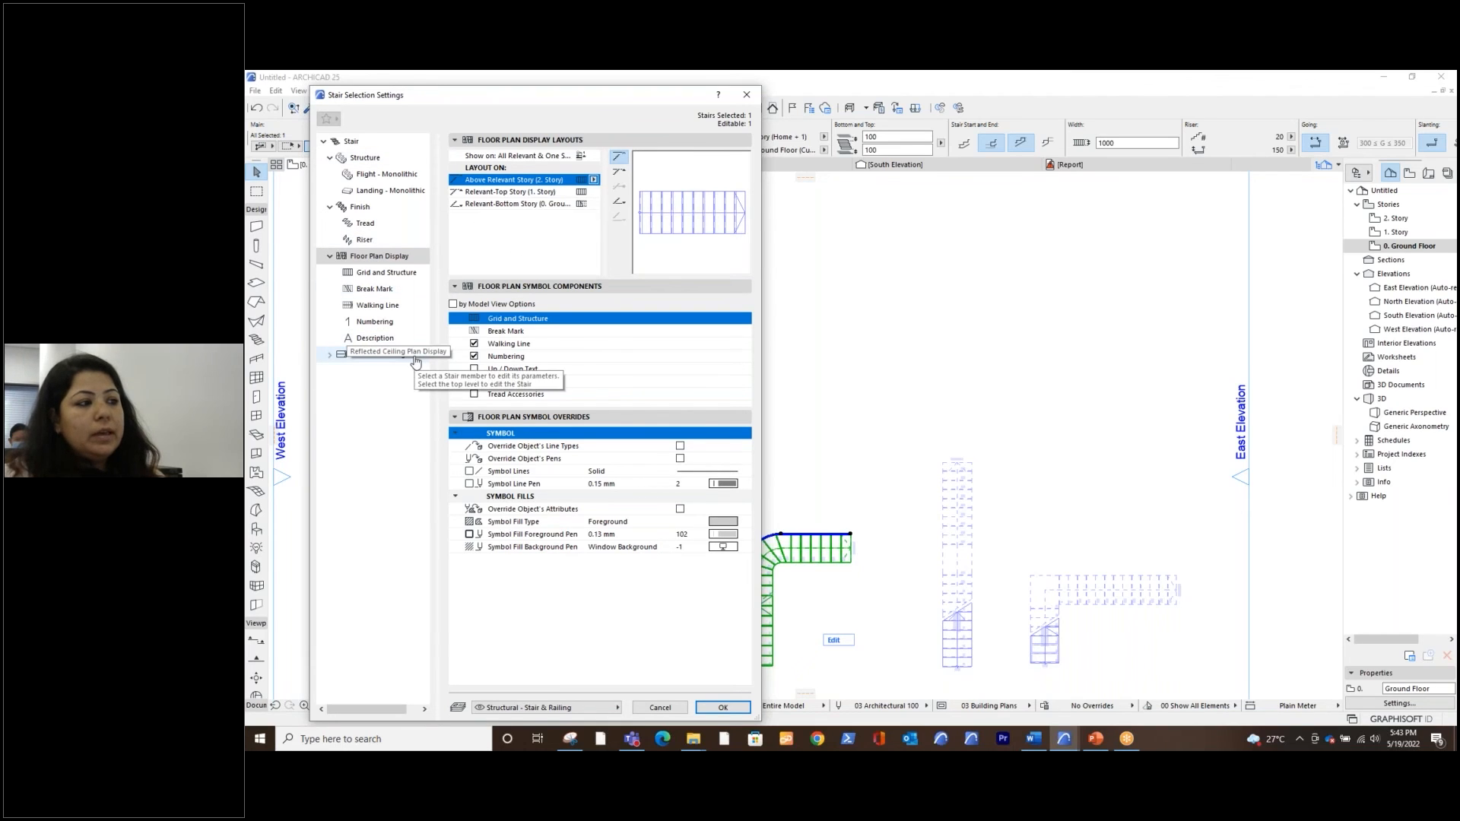
pyautogui.click(745, 96)
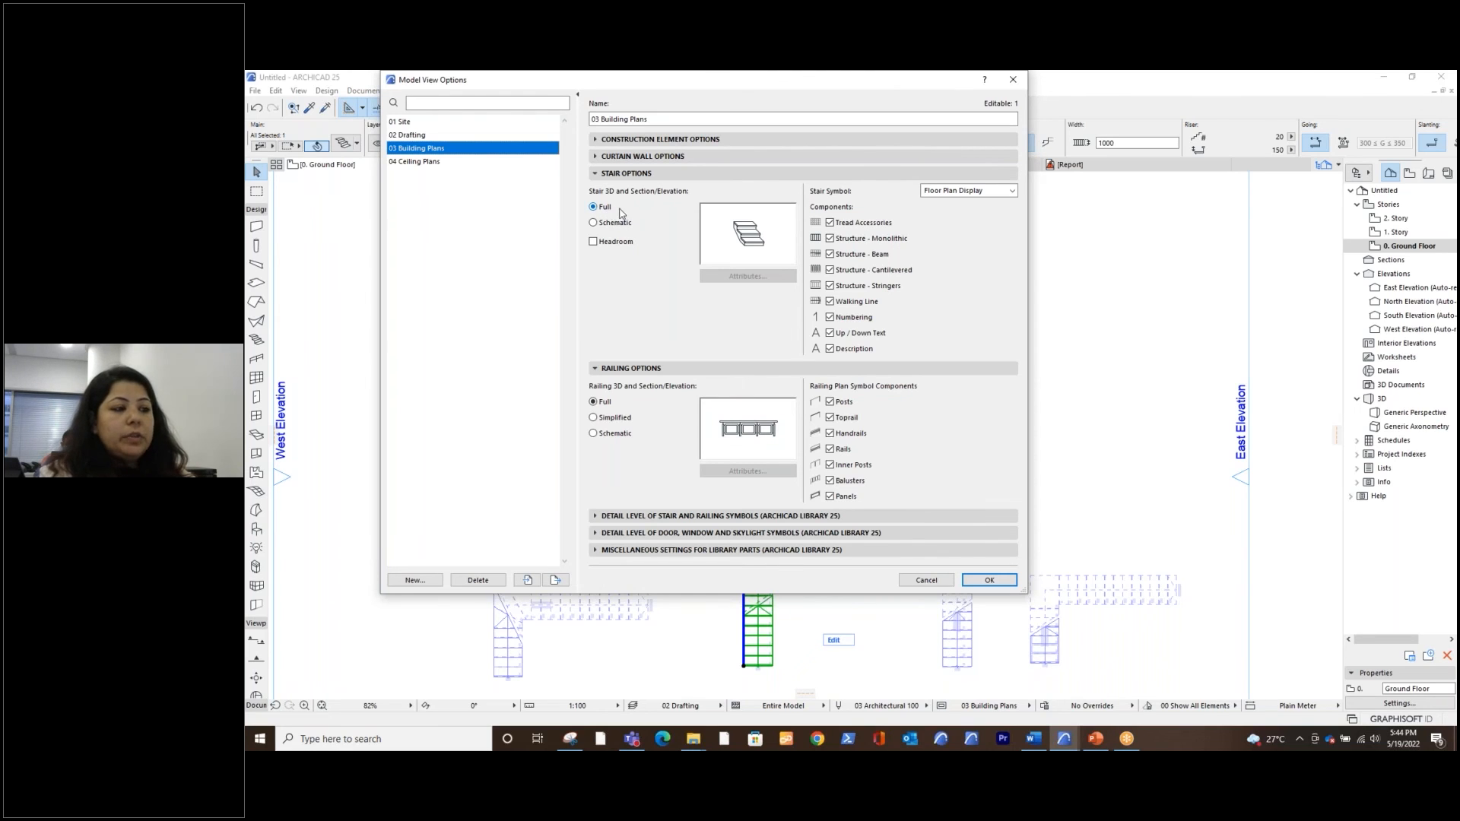
# Try the Schematic stair 3D and section display for 03 Building Plans, review its attributes, and discard the Model View Options changes
pyautogui.click(593, 224)
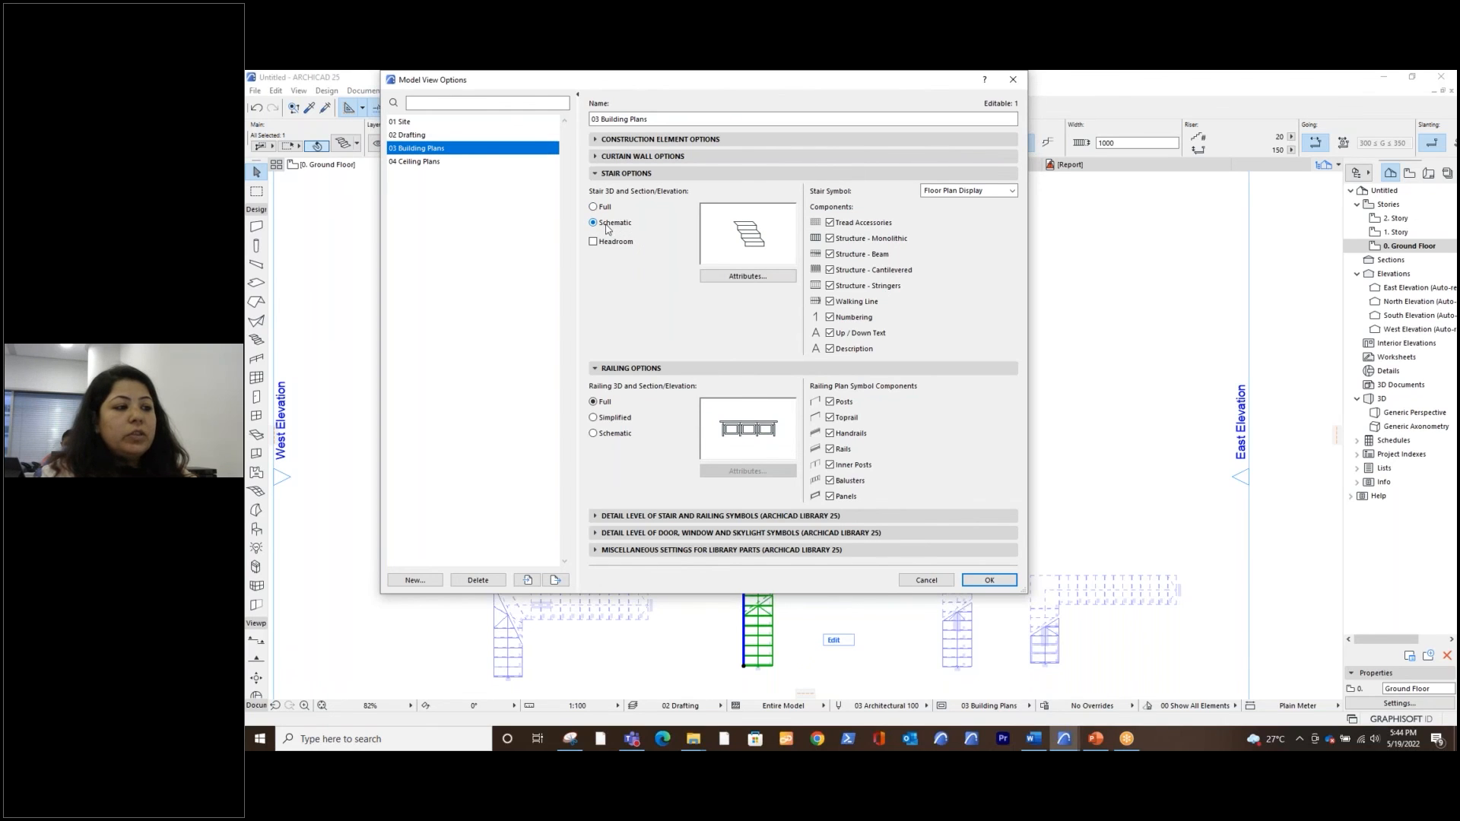
pyautogui.click(742, 277)
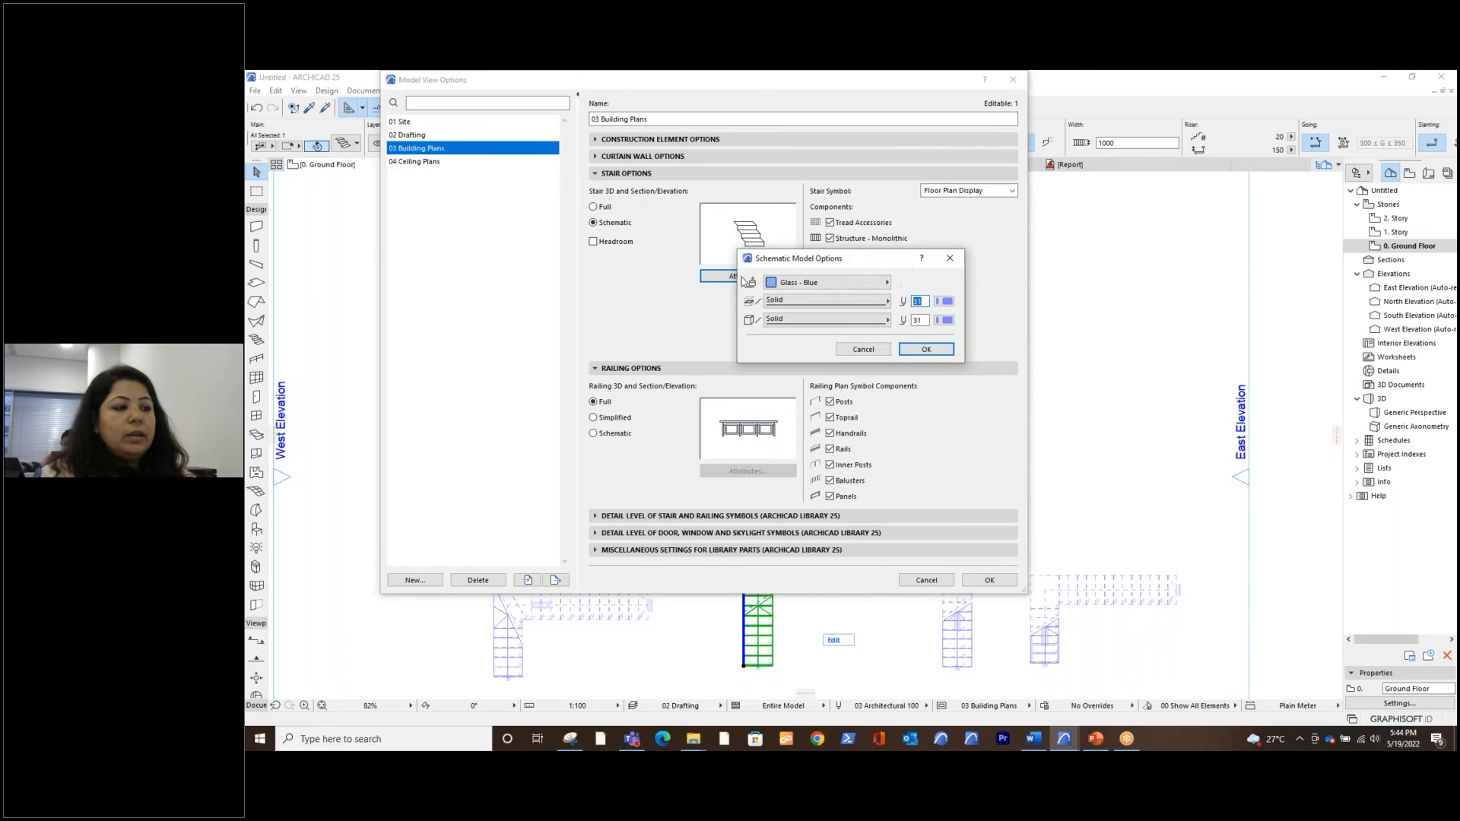
pyautogui.moveTo(806, 256); pyautogui.dragTo(981, 180)
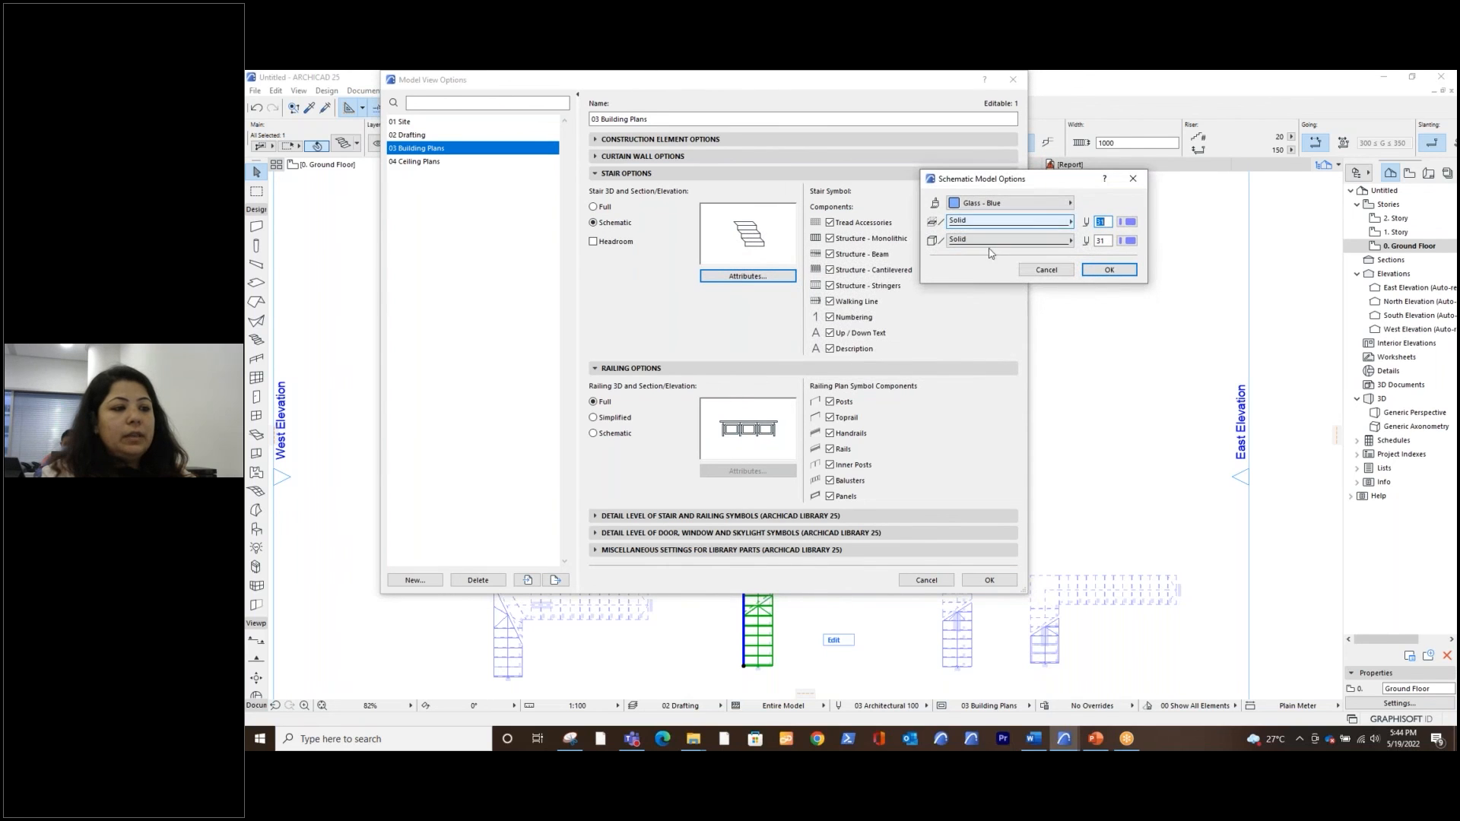
pyautogui.click(1133, 179)
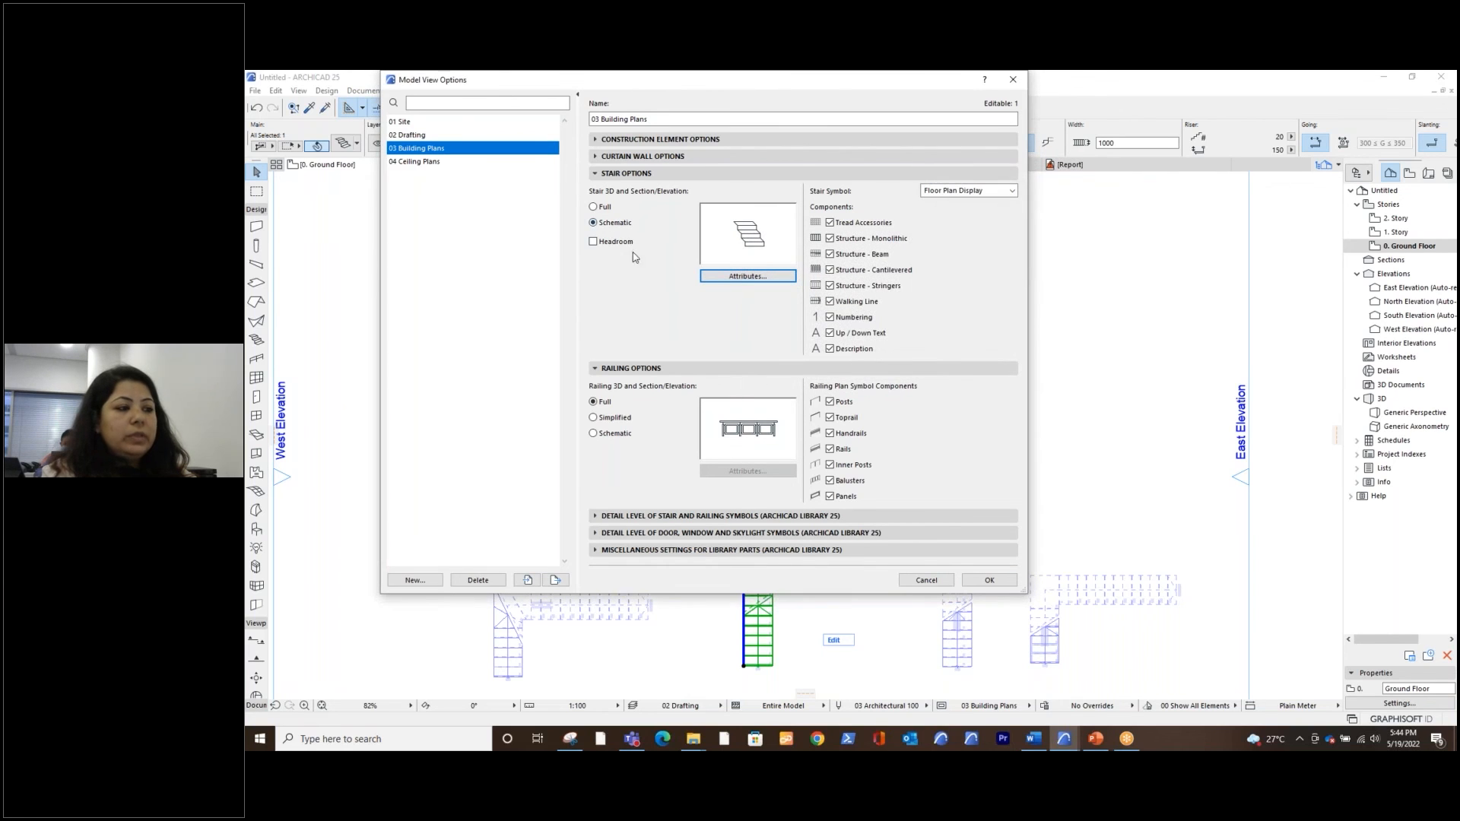
pyautogui.moveTo(644, 150); pyautogui.dragTo(648, 179)
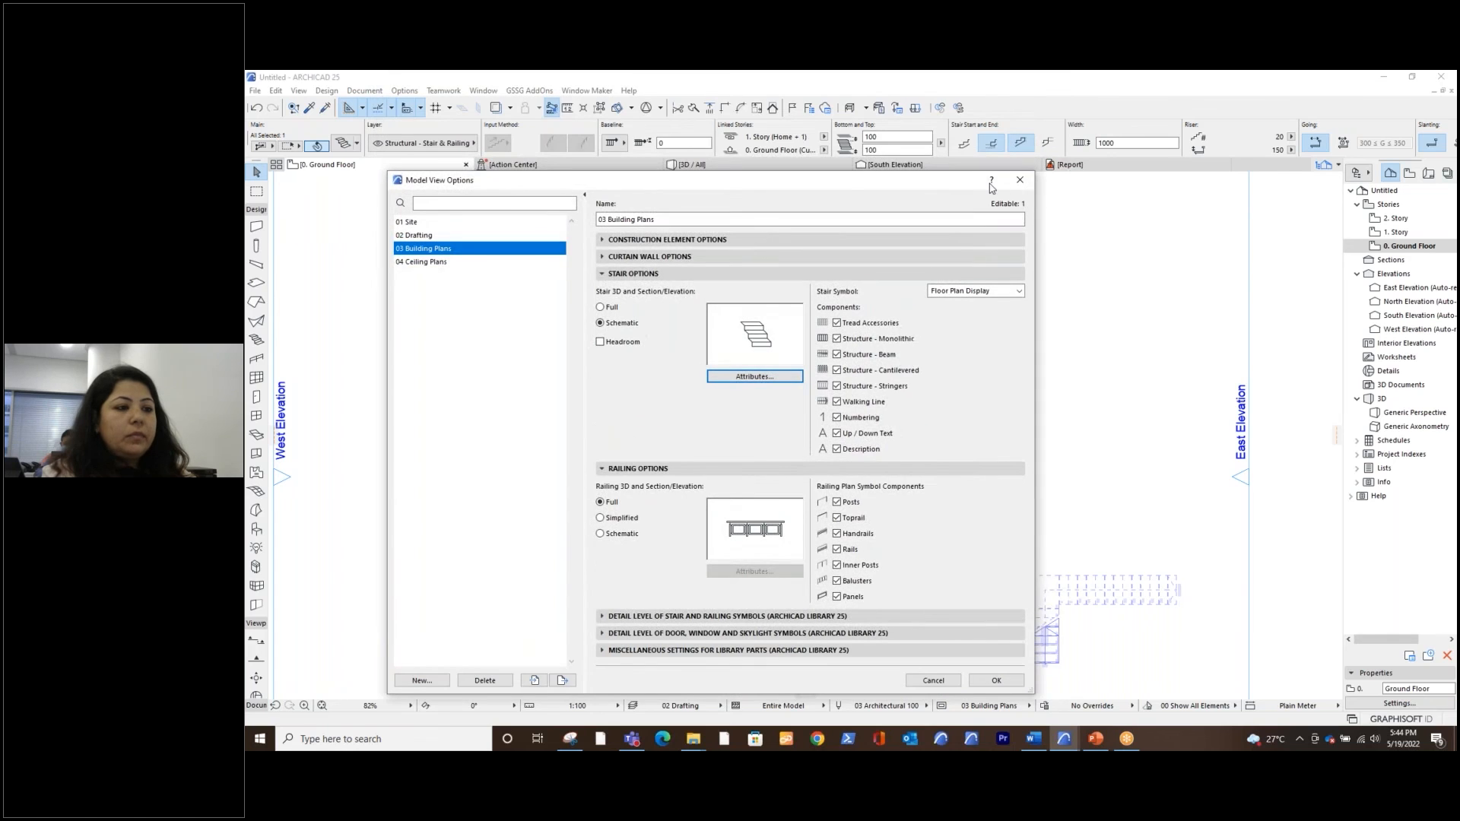
pyautogui.click(1021, 181)
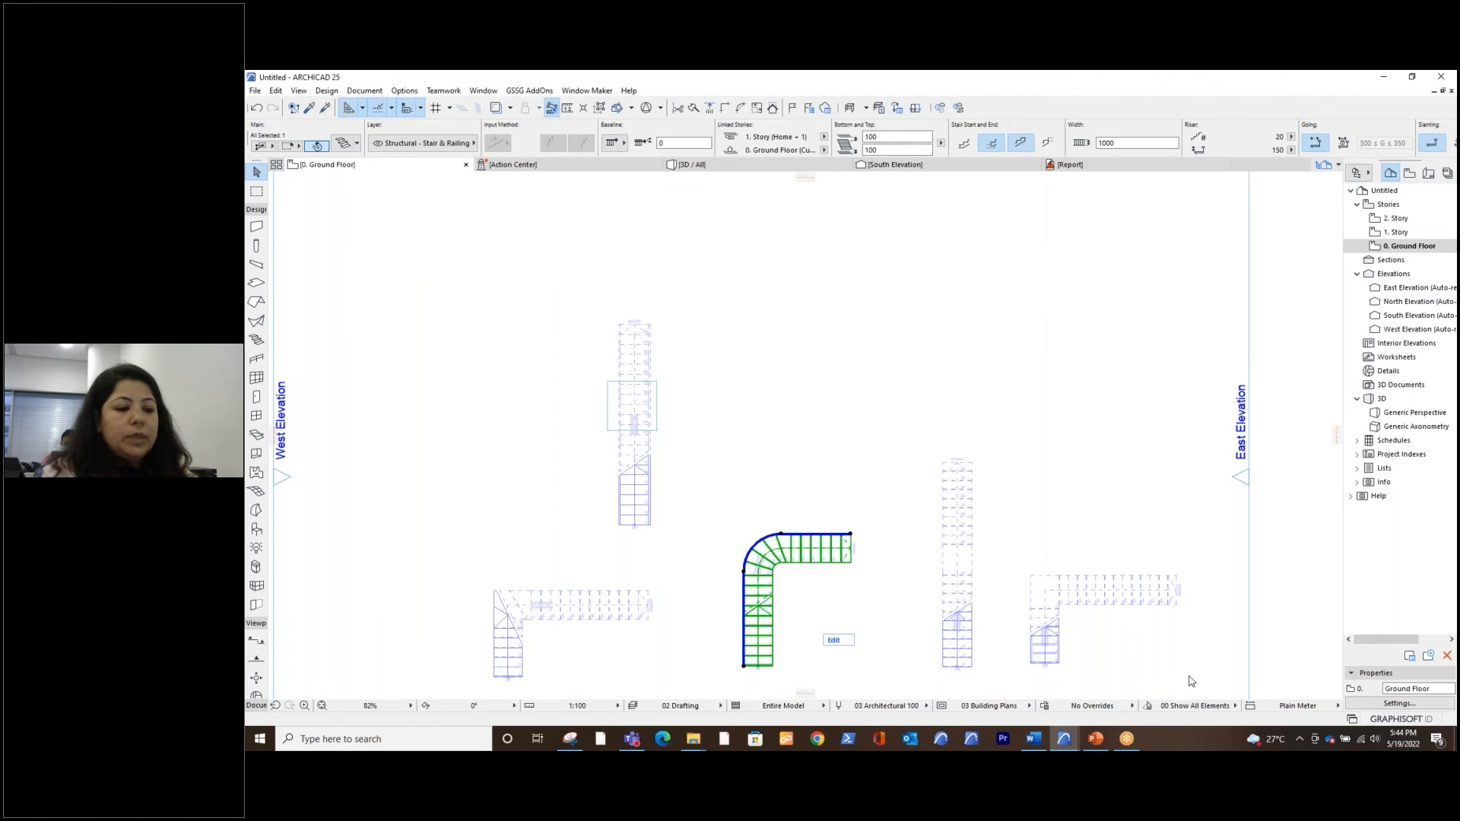
# Switch to the Stairs_and_Railings_in_ARCHICAD project and open the view 2.6.2. Floor Plan (By Settings)
pyautogui.click(1074, 739)
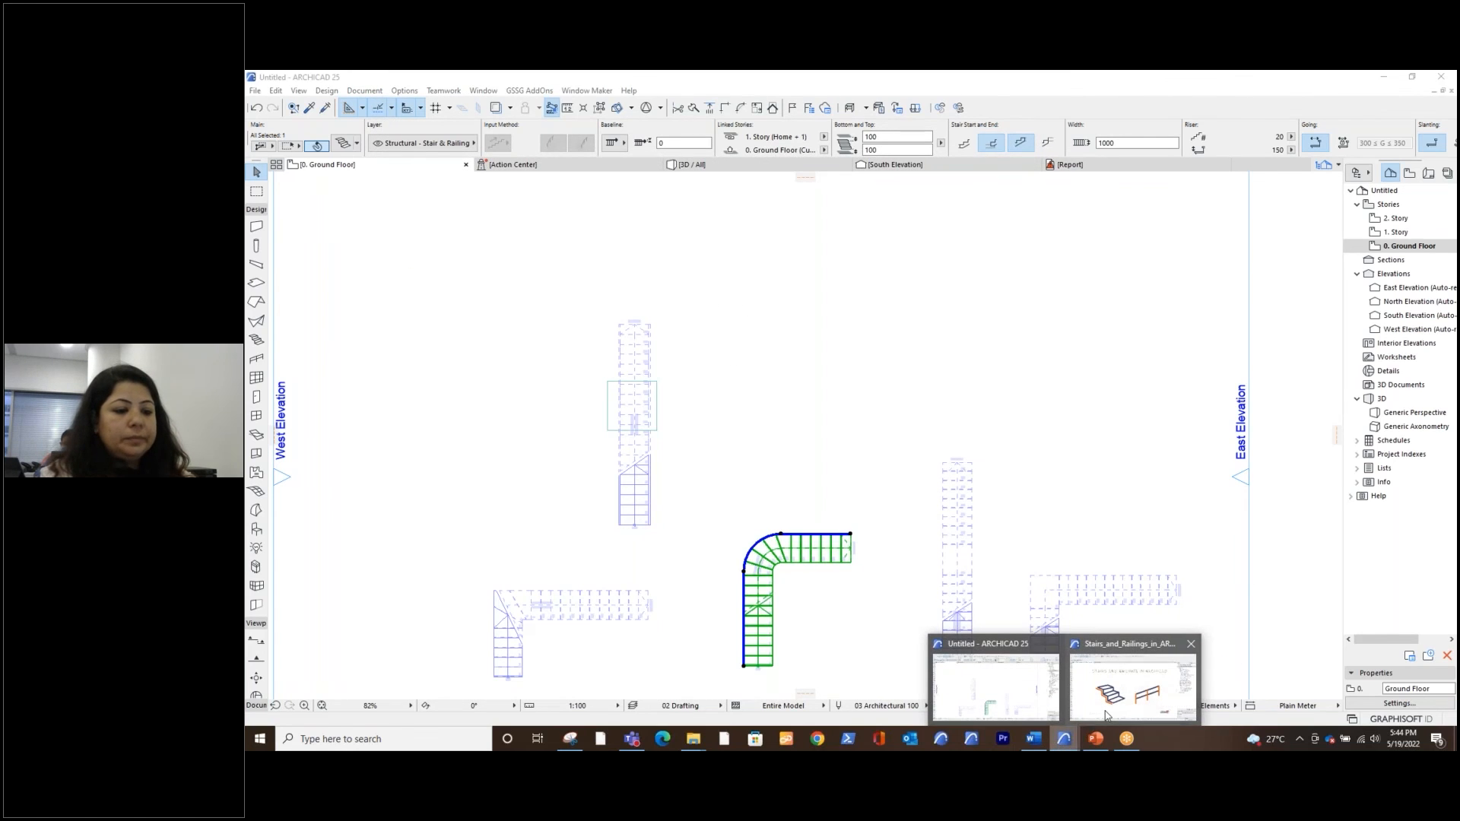
pyautogui.click(1107, 715)
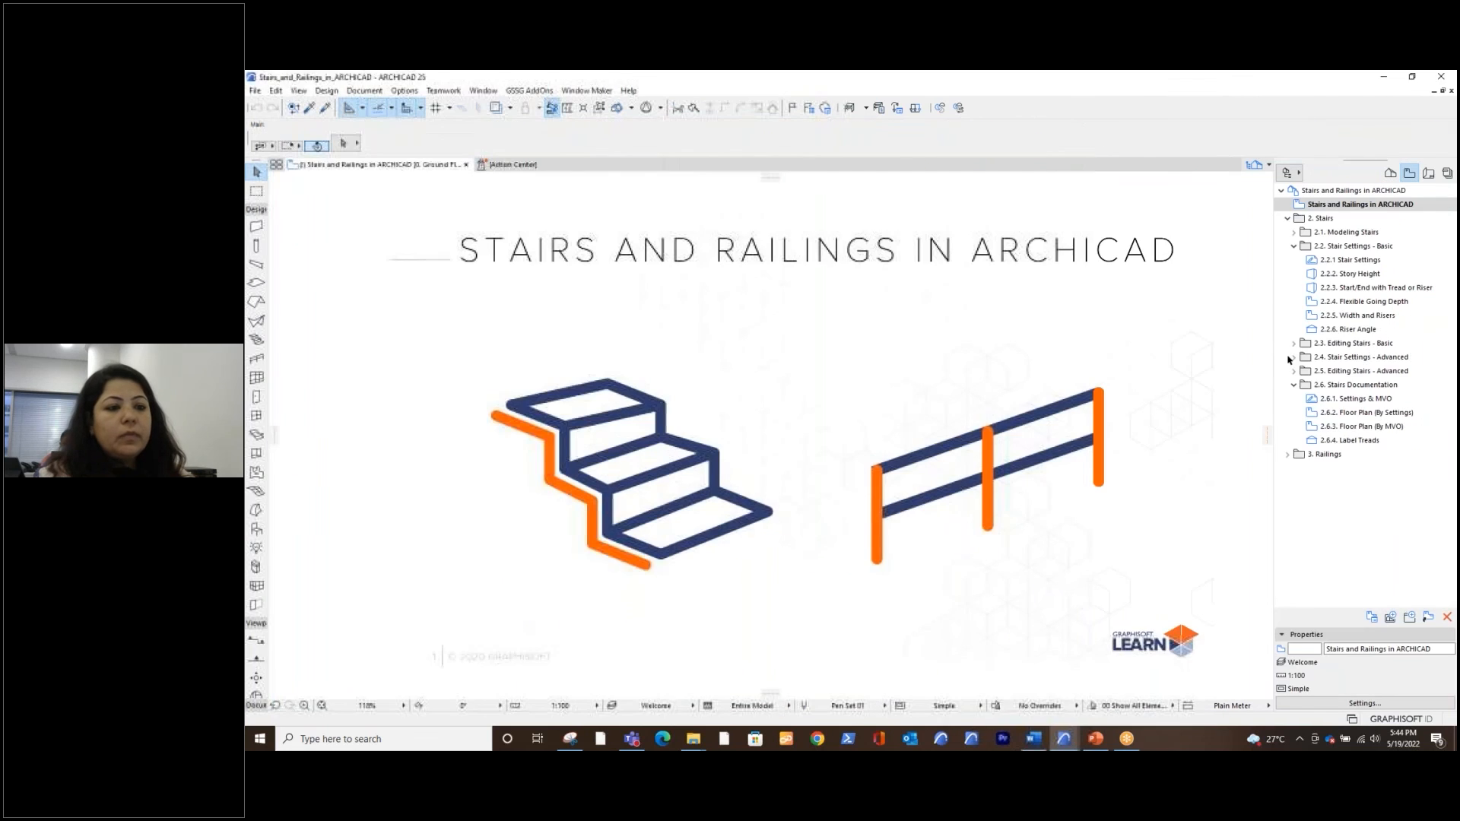
pyautogui.click(1371, 415)
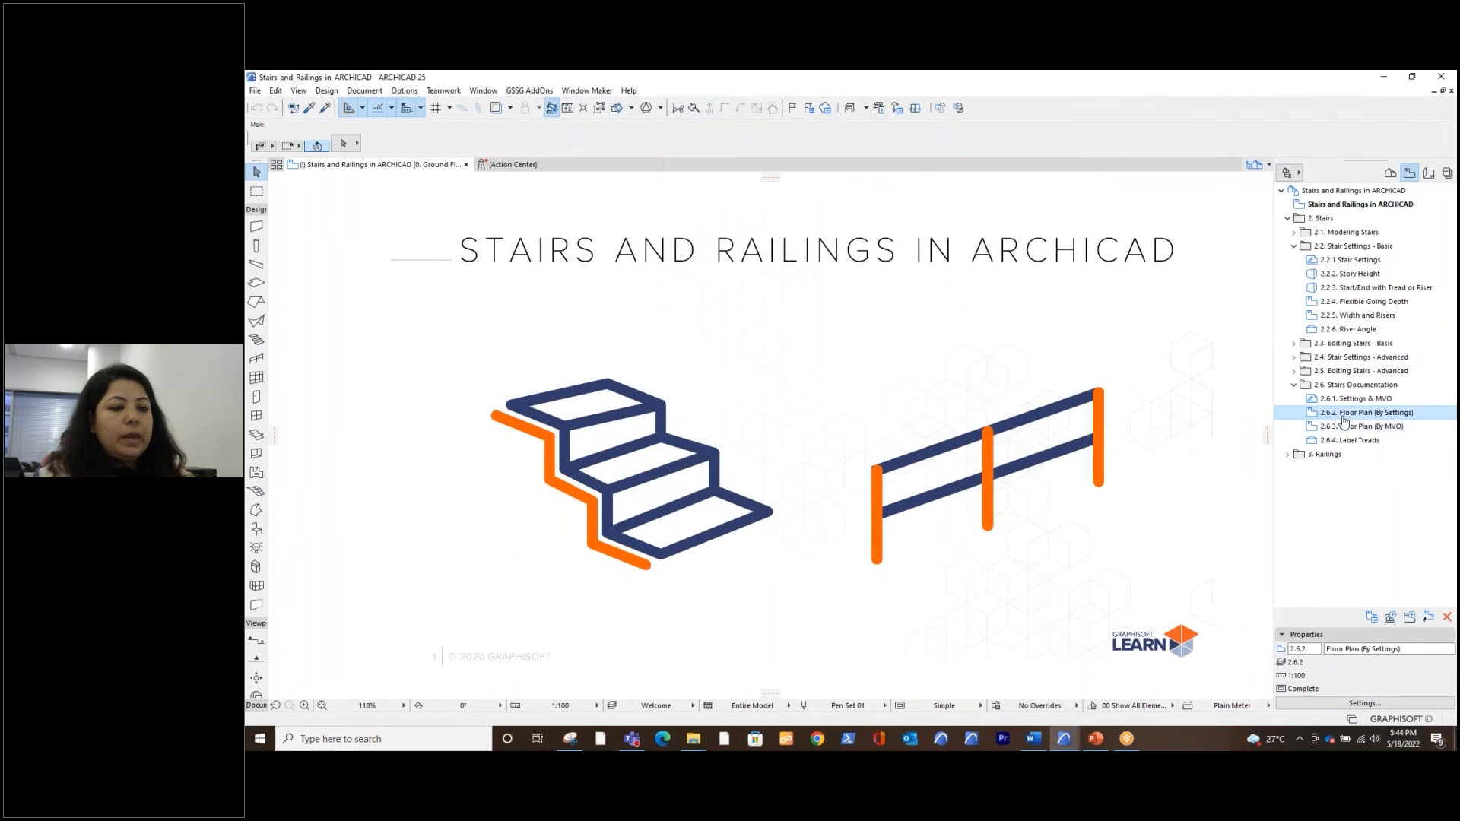
pyautogui.doubleClick(1345, 417)
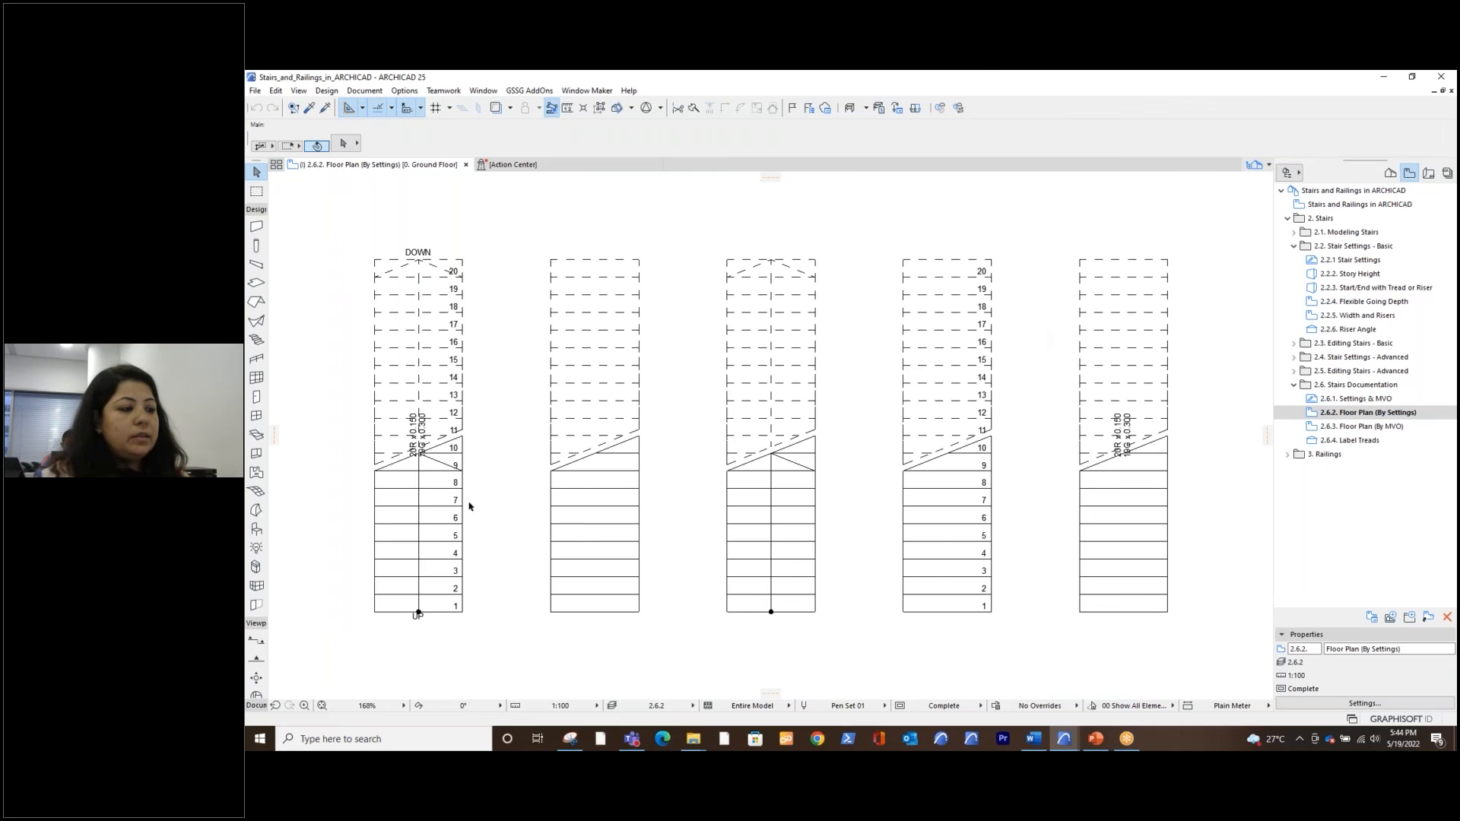
# Examine the Floor Plan Display settings of the first and second stairs in the row without changing them
pyautogui.click(392, 482)
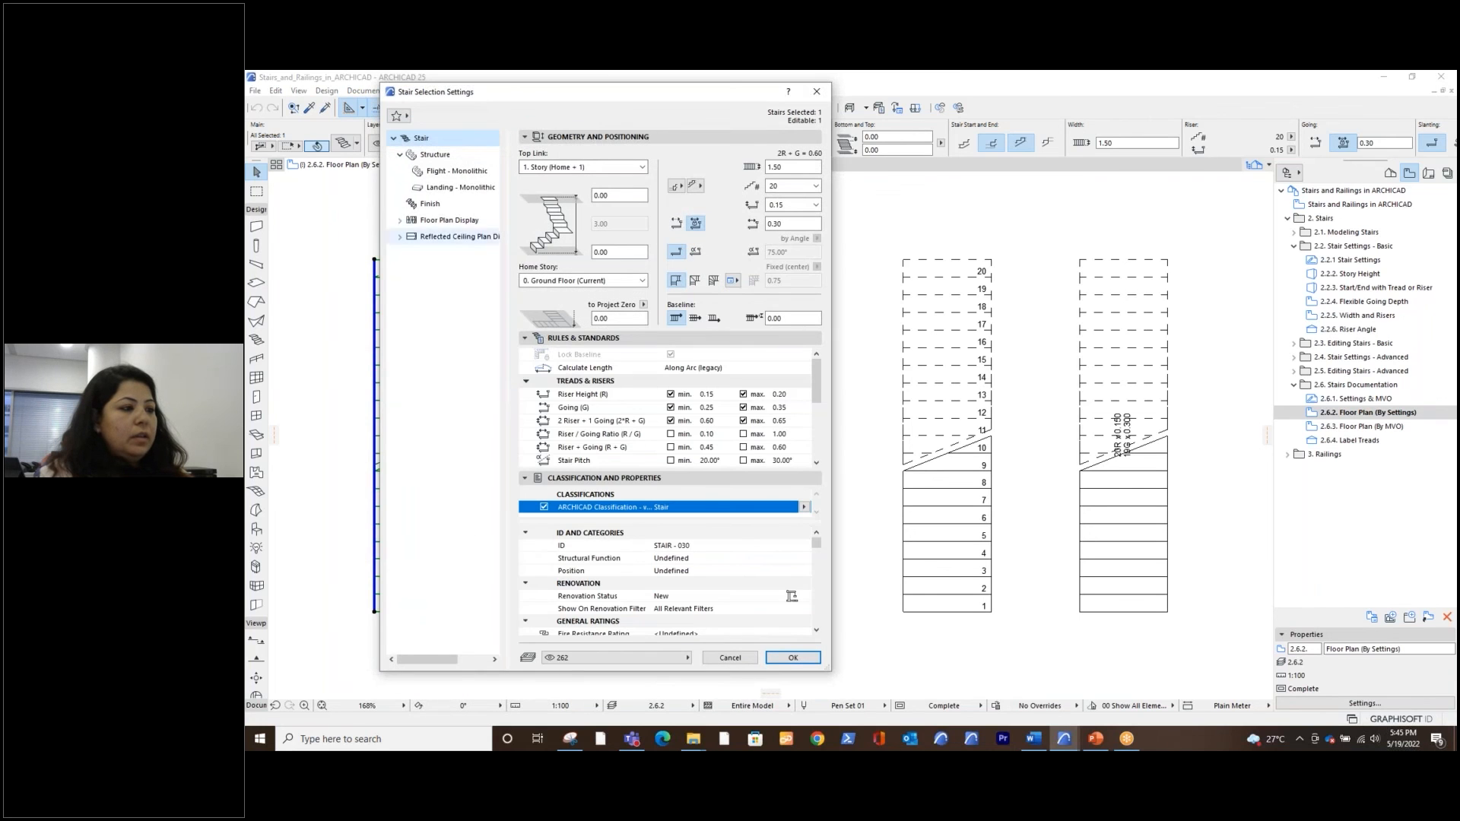
pyautogui.click(431, 221)
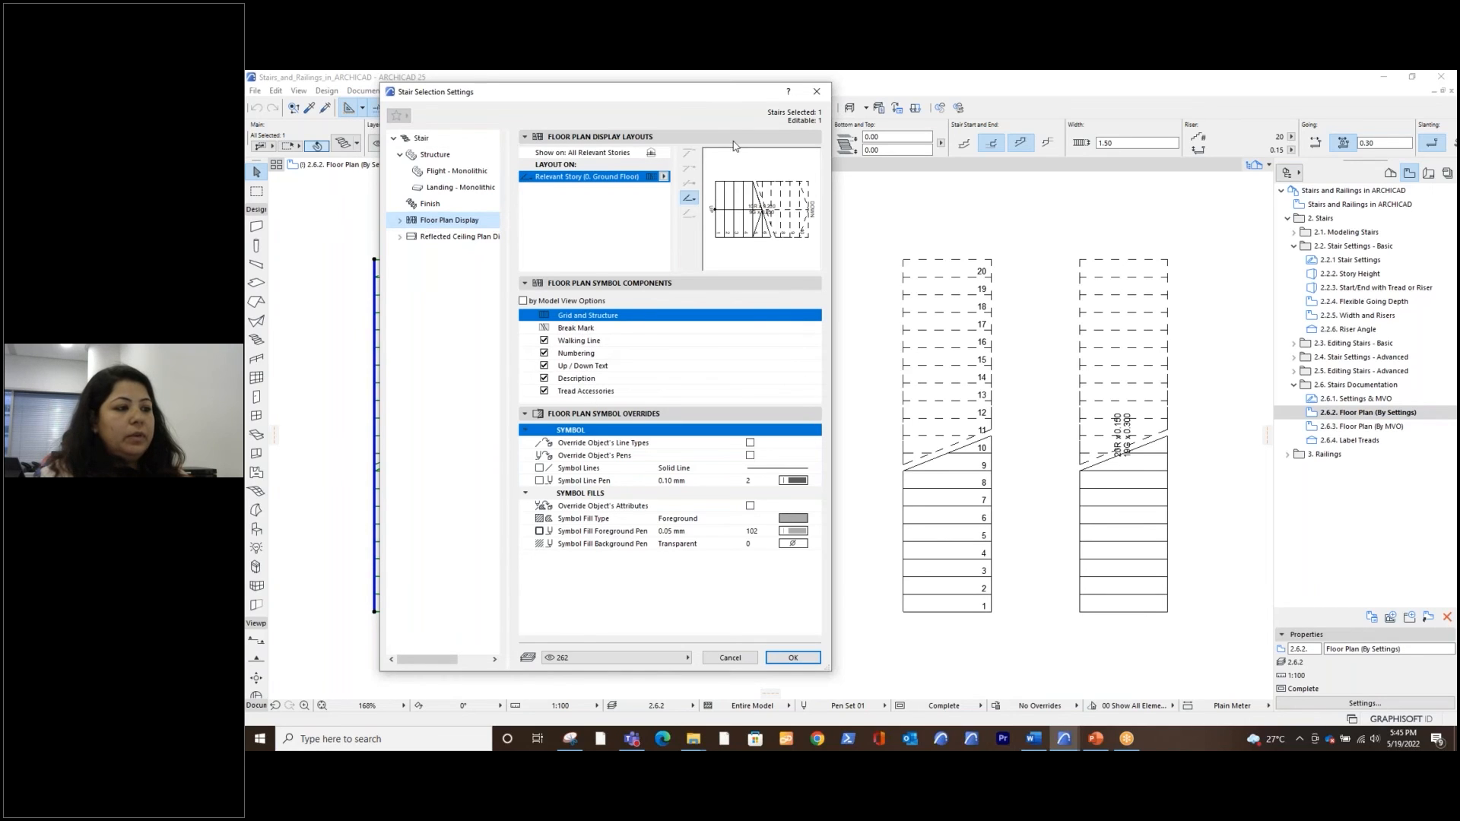
pyautogui.click(816, 94)
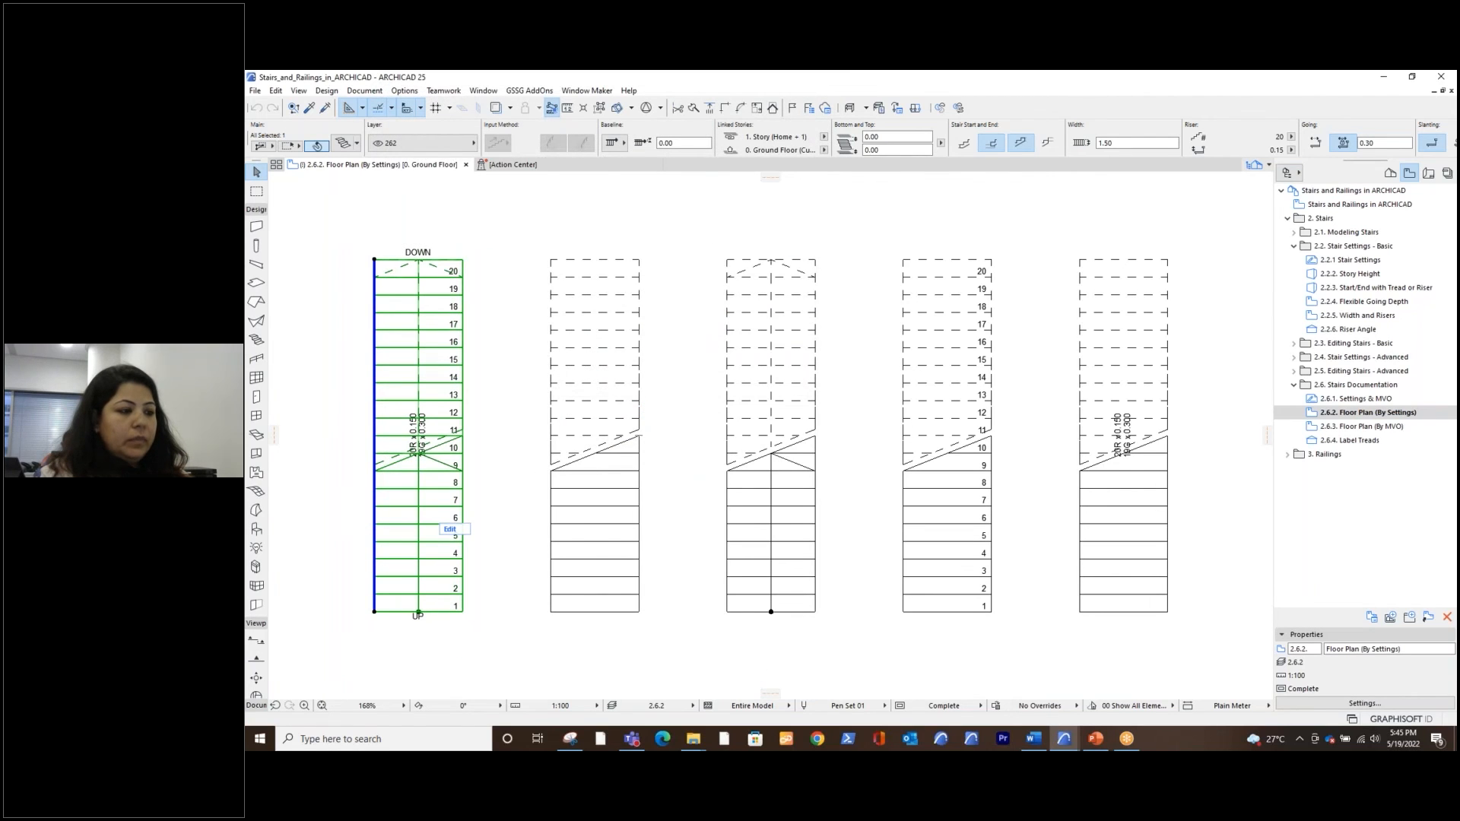
pyautogui.click(617, 525)
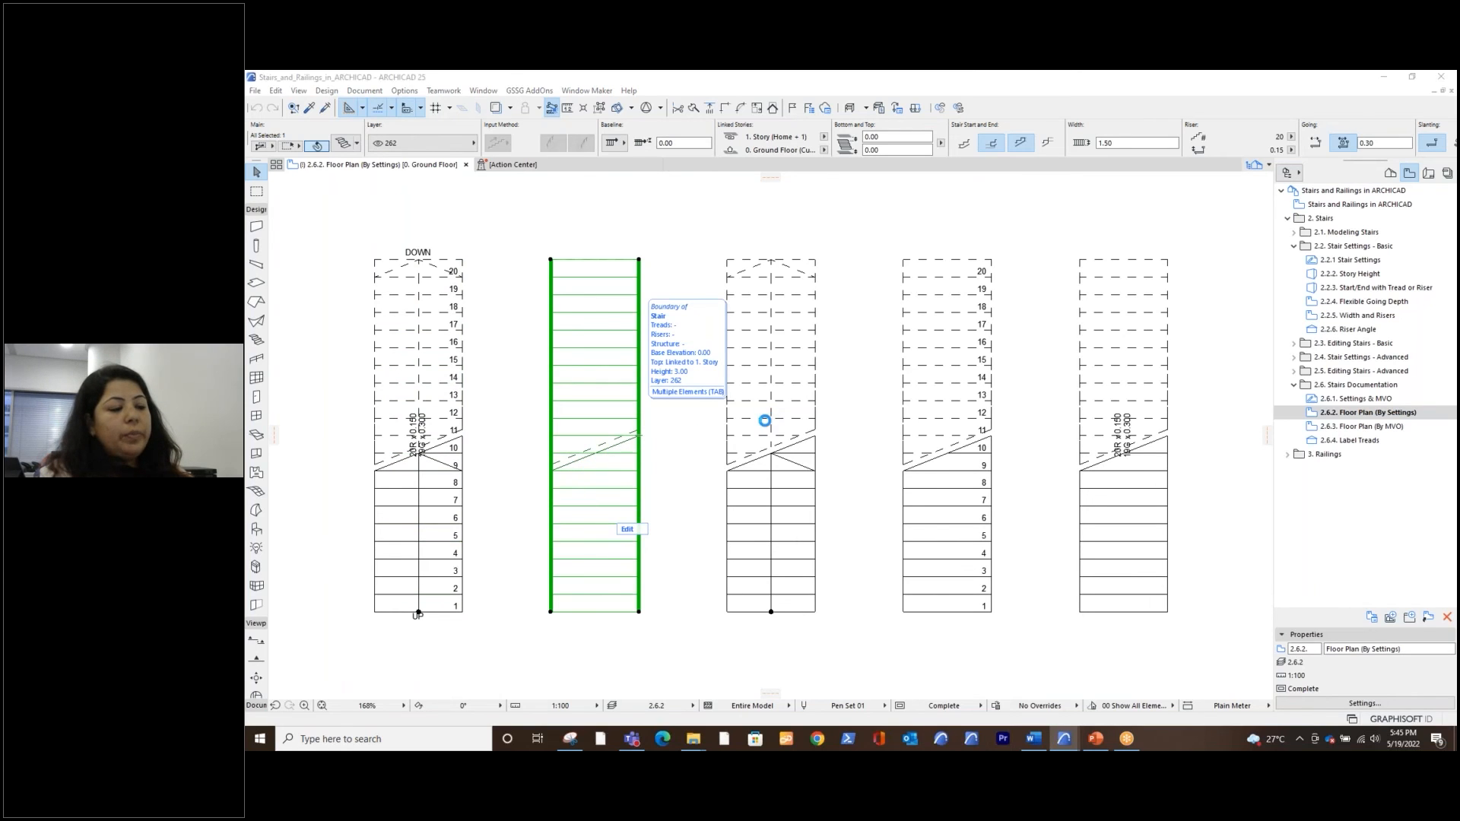
pyautogui.moveTo(703, 92); pyautogui.dragTo(1067, 120)
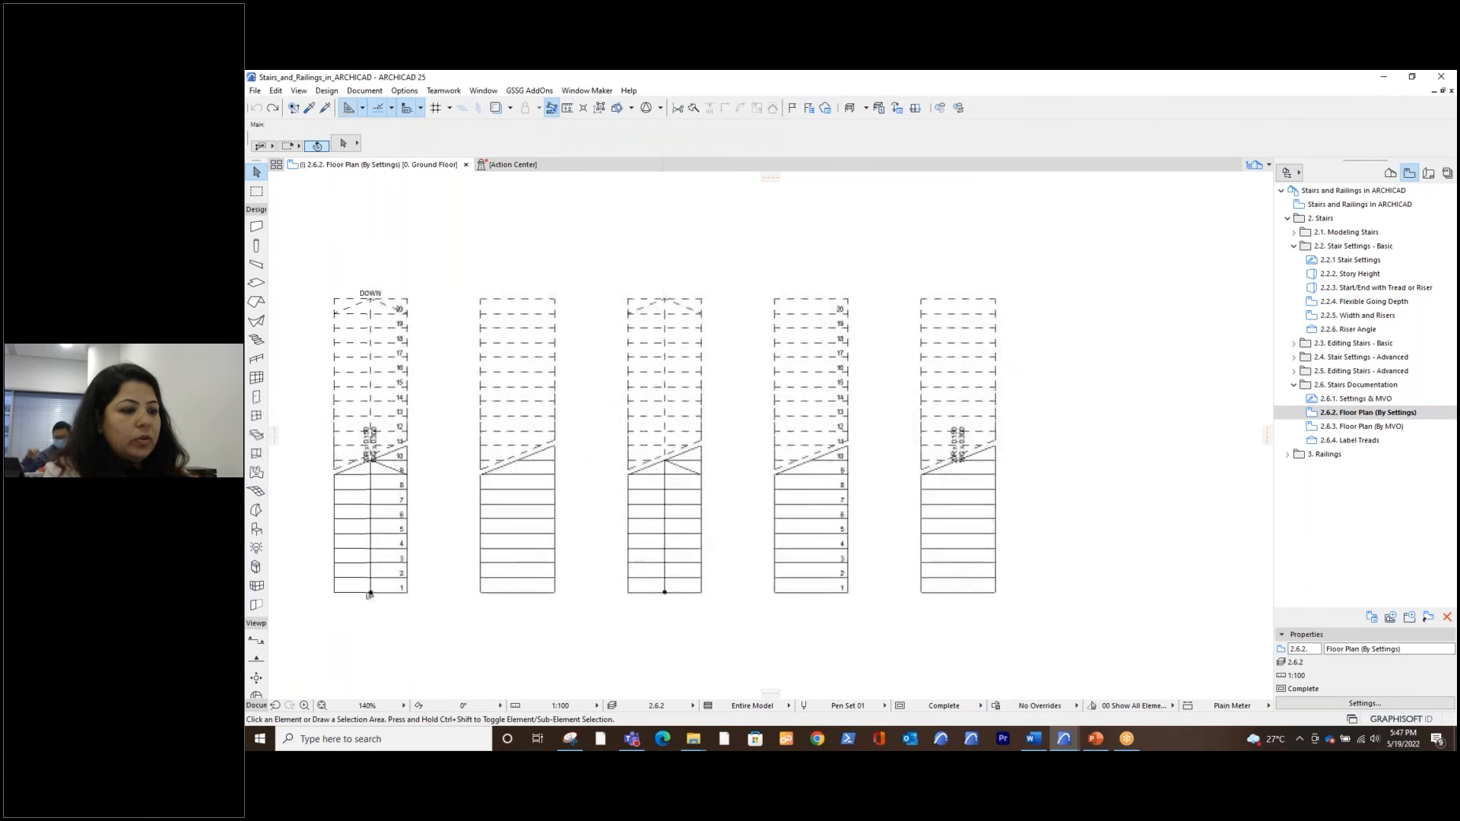
# Select the fourth stair, which shows only riser numbers, and display the Numbering settings of its floor plan symbol
pyautogui.scroll(2, 848, 500)
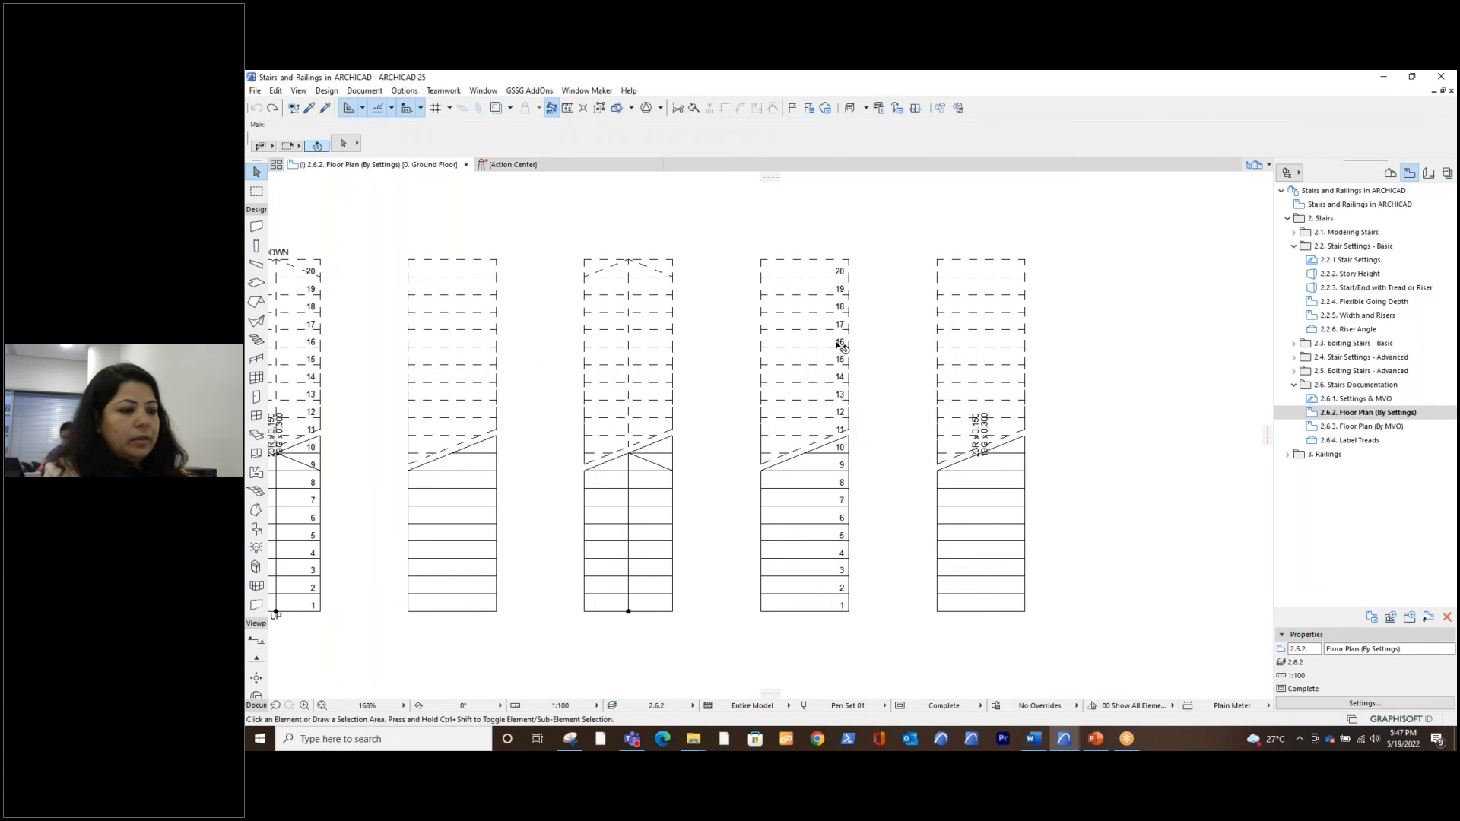
pyautogui.click(823, 441)
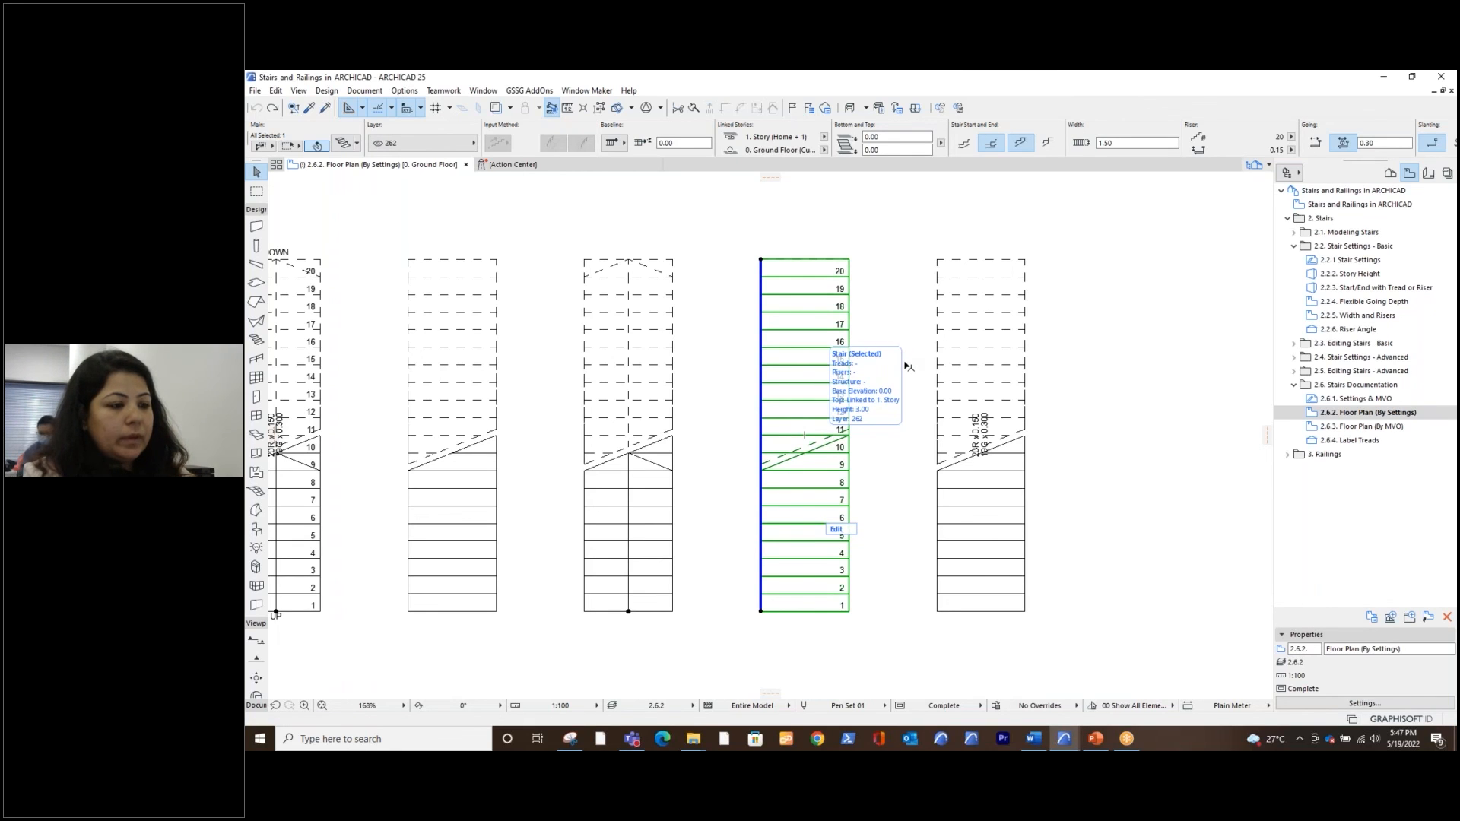
pyautogui.hotkey('ctrl', 't')
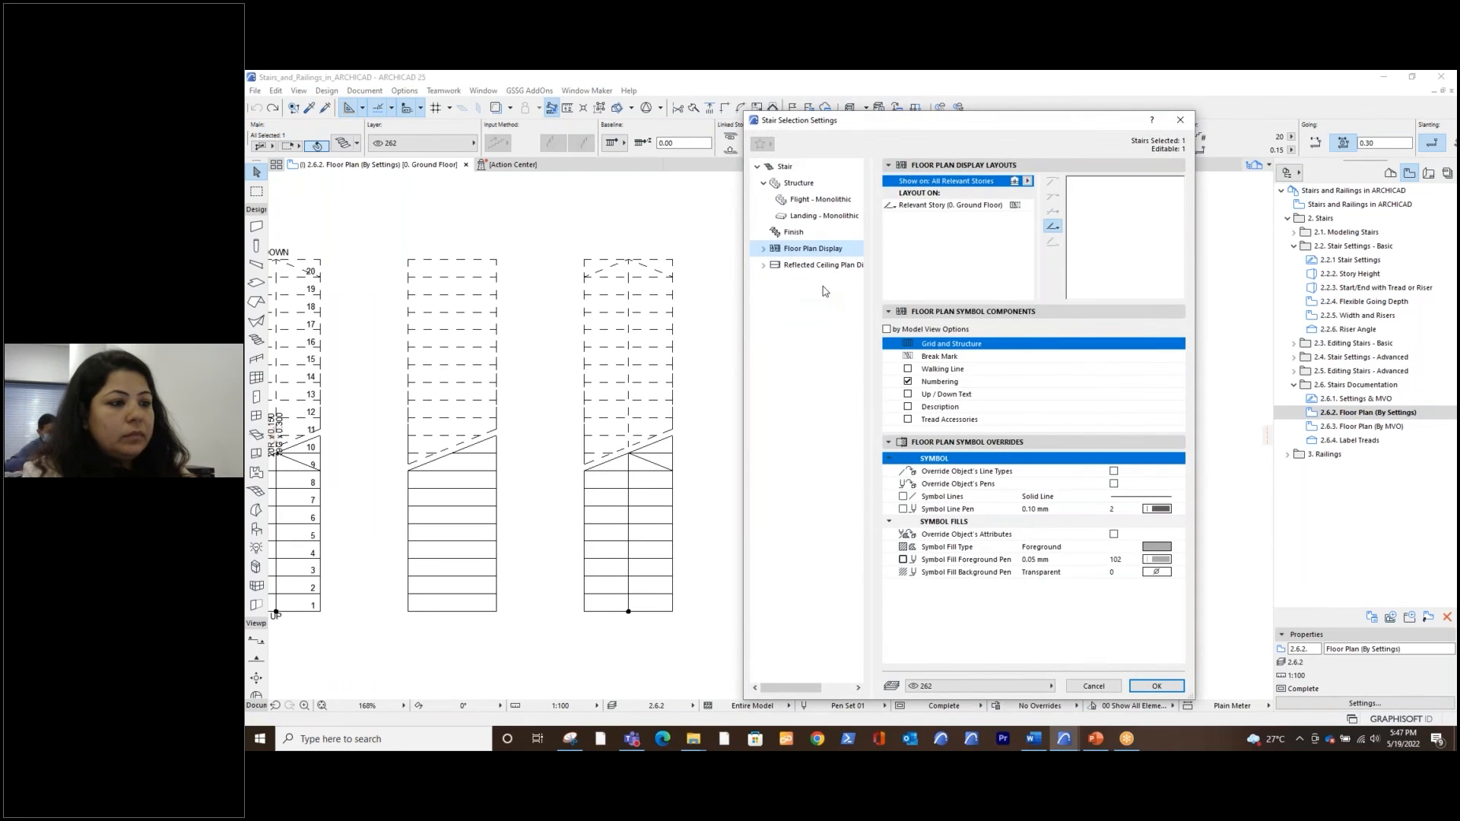
pyautogui.click(763, 249)
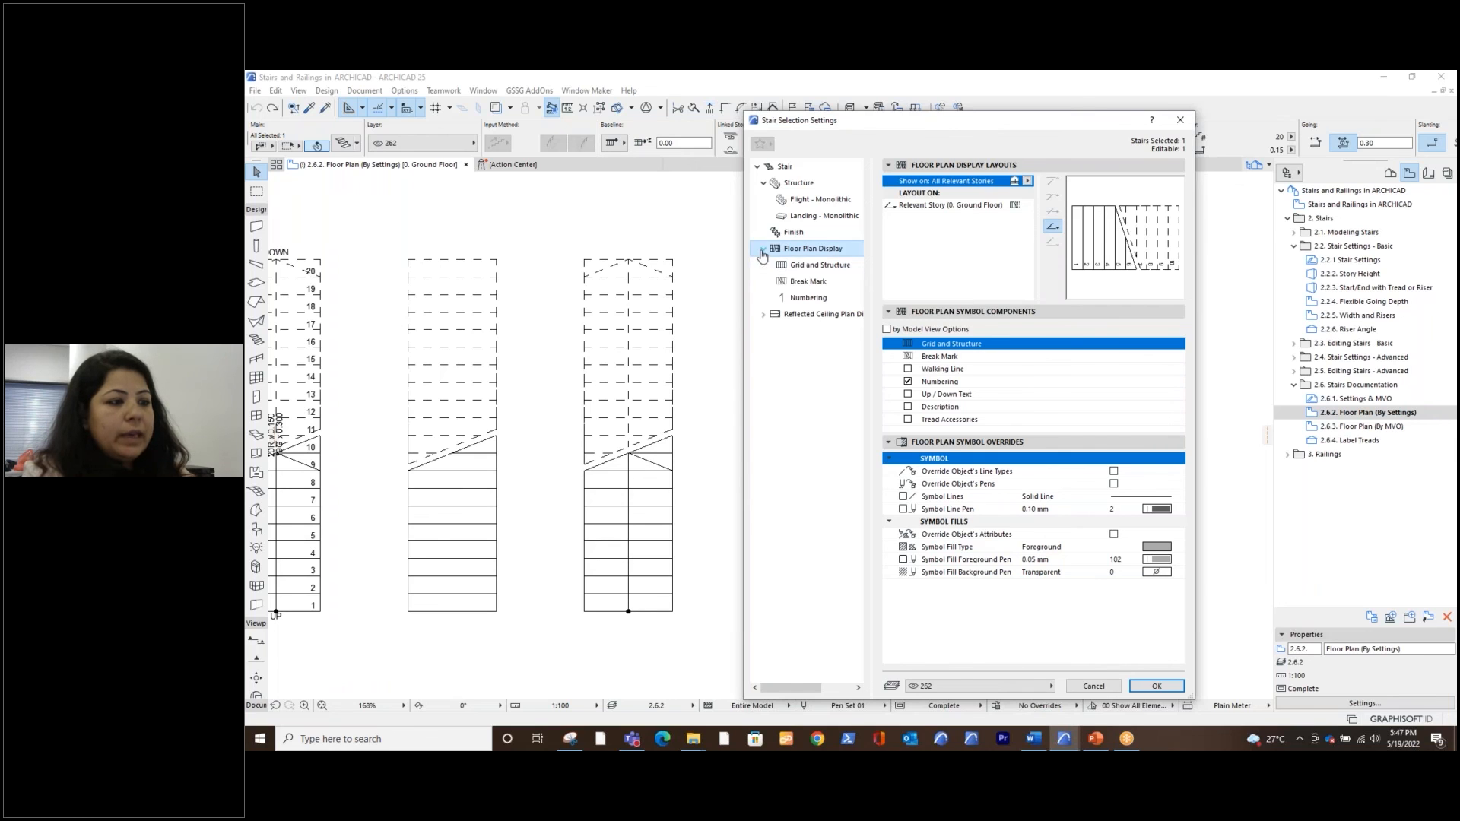
pyautogui.click(807, 297)
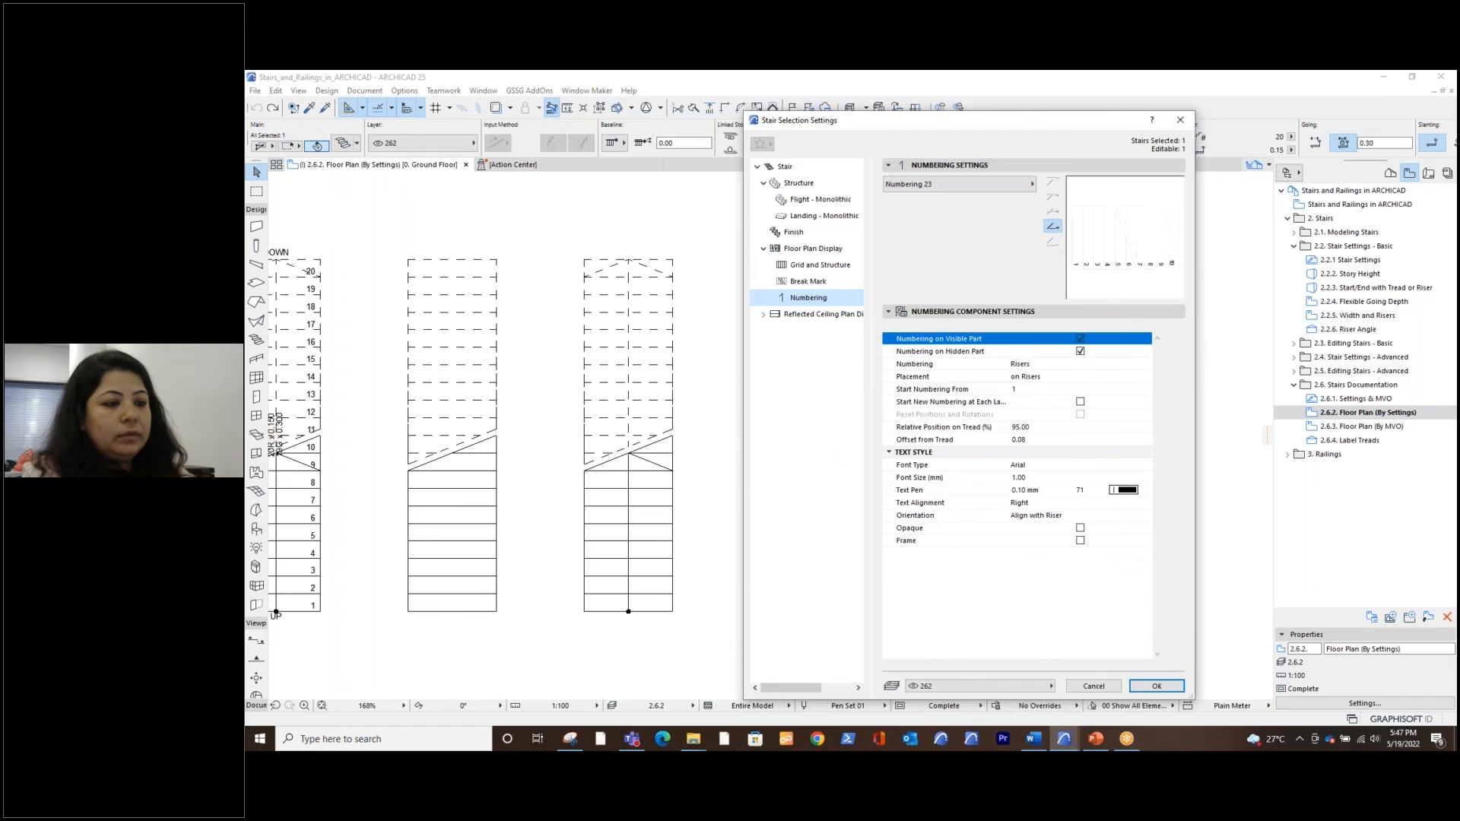
# Try numbering the stair by Treads and set the numbering back to Risers
pyautogui.click(1032, 367)
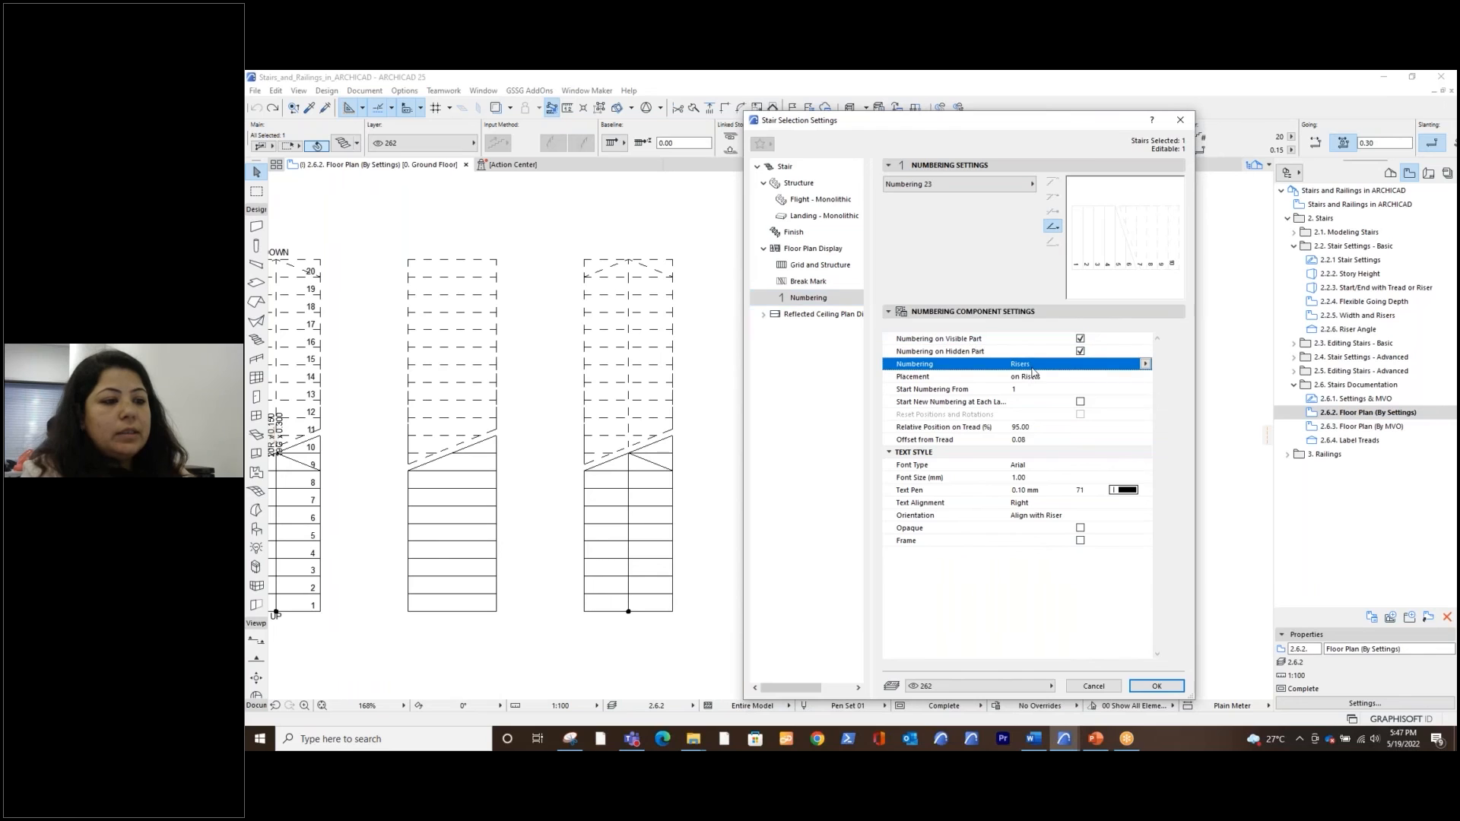
pyautogui.click(1145, 364)
pyautogui.click(1165, 367)
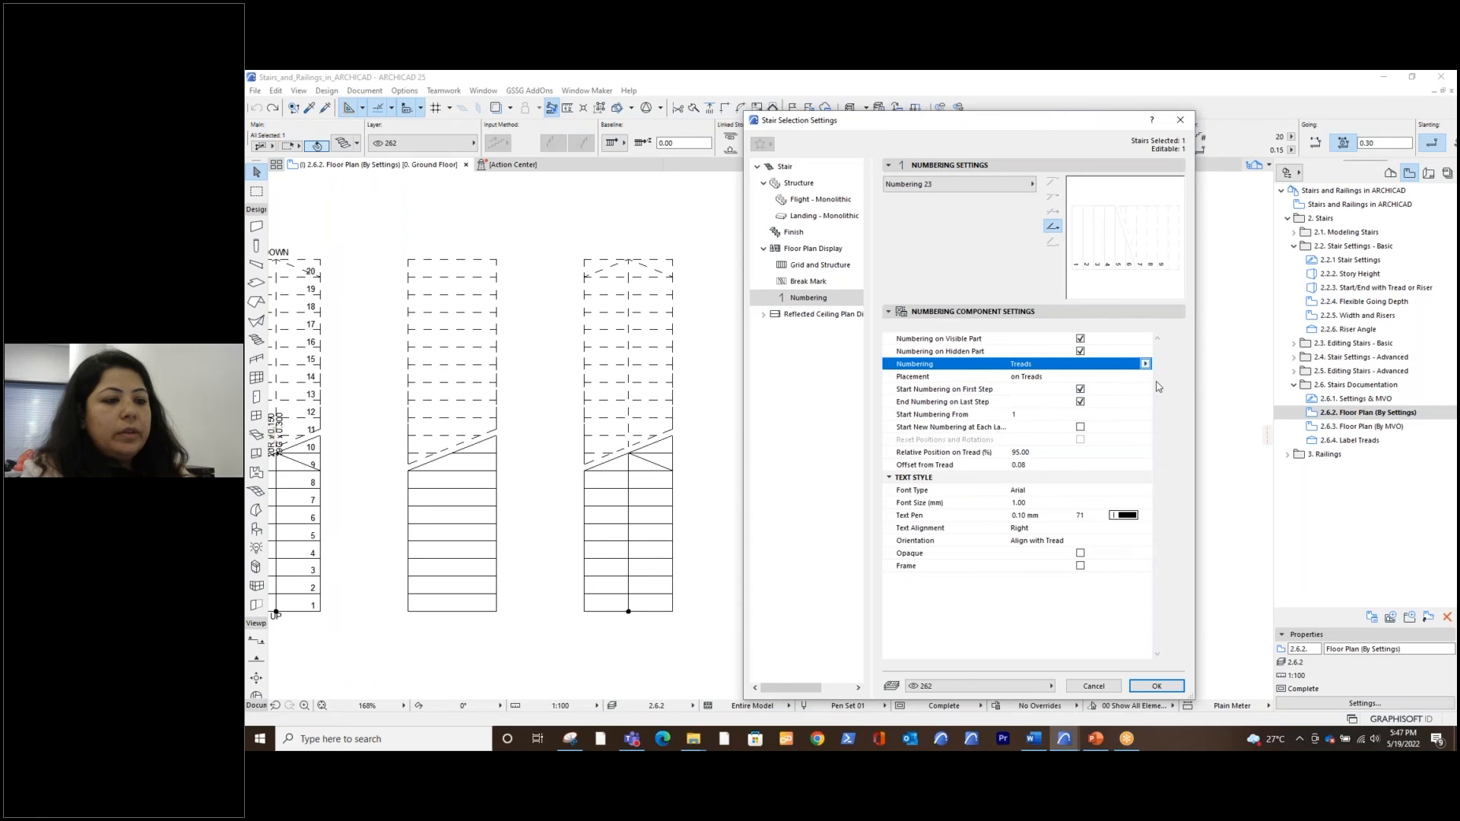
pyautogui.scroll(-1, 1046, 388)
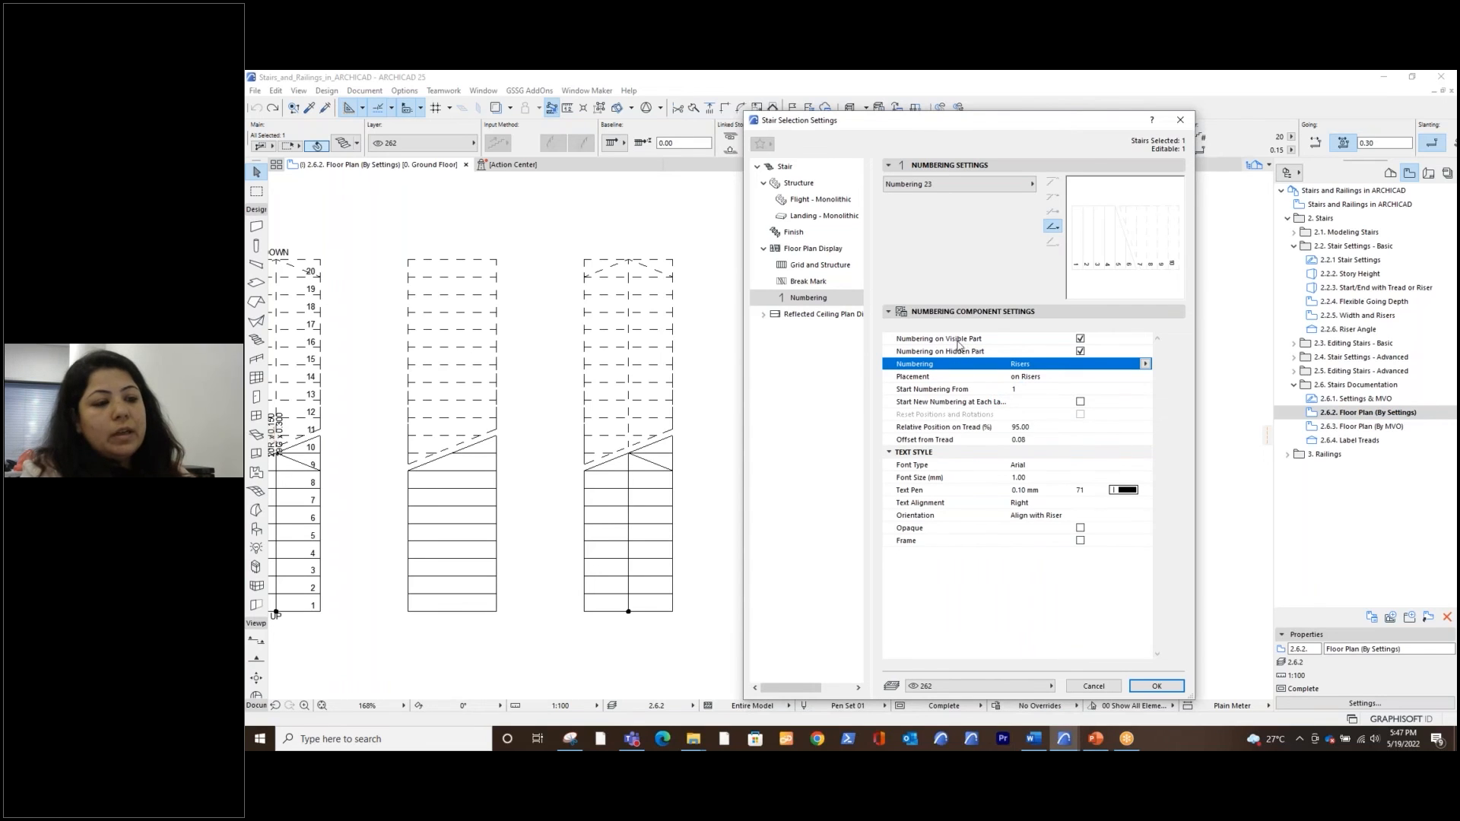
# Examine the start number, the restart at each landing and the numbering type options, and close the stair settings without applying
pyautogui.click(991, 391)
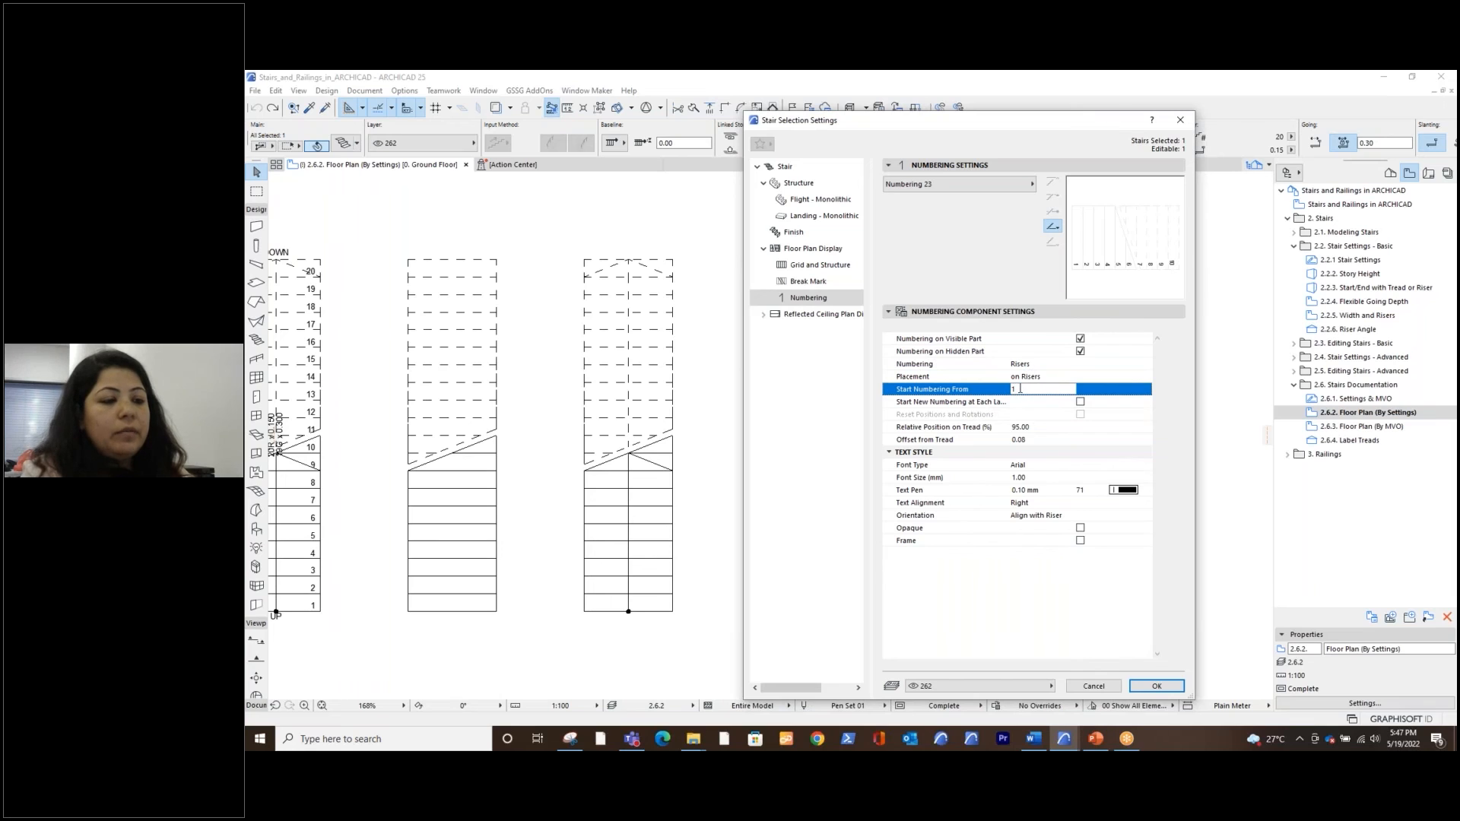
pyautogui.doubleClick(1018, 389)
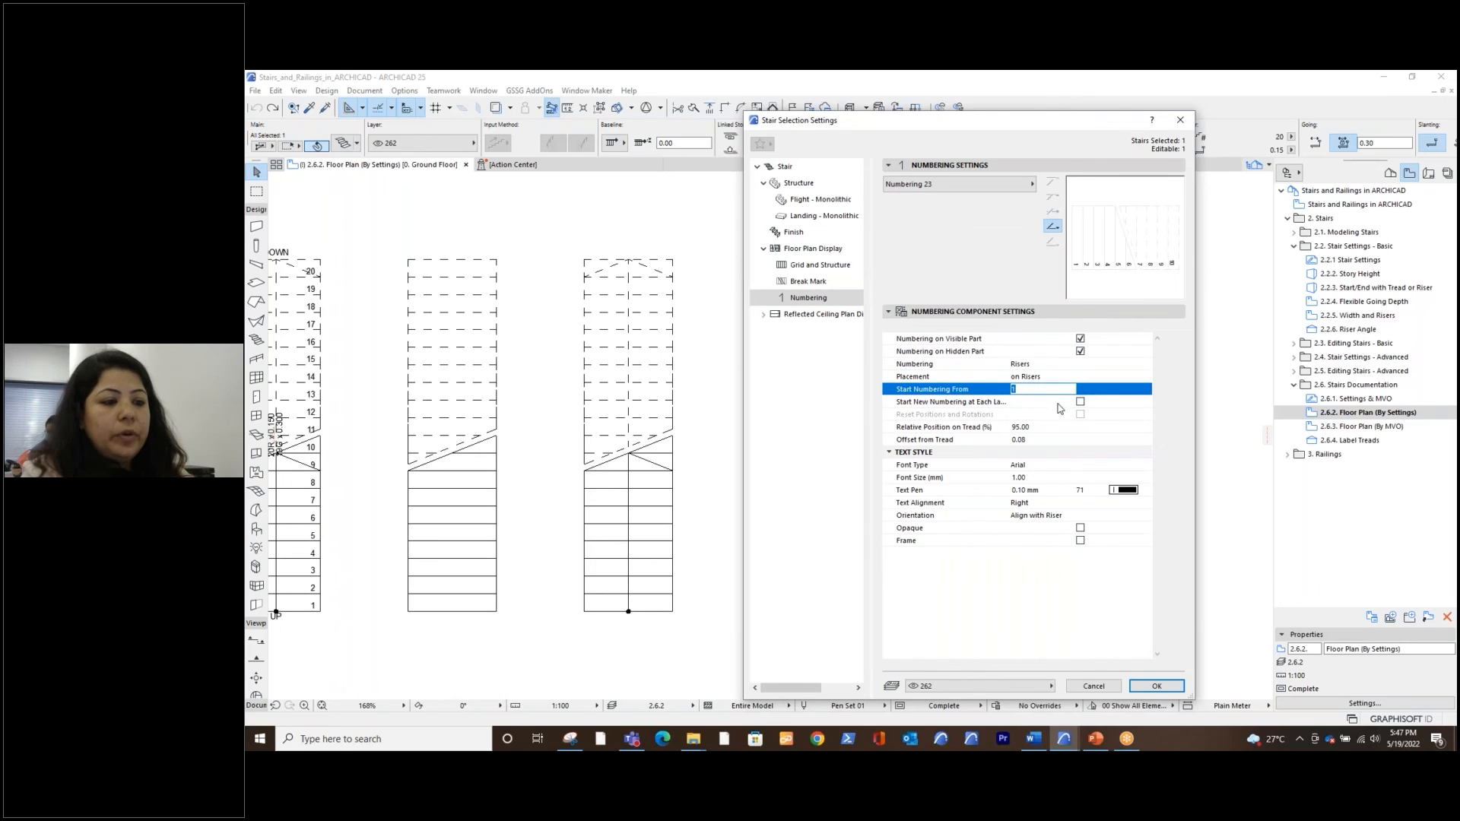
pyautogui.click(1049, 418)
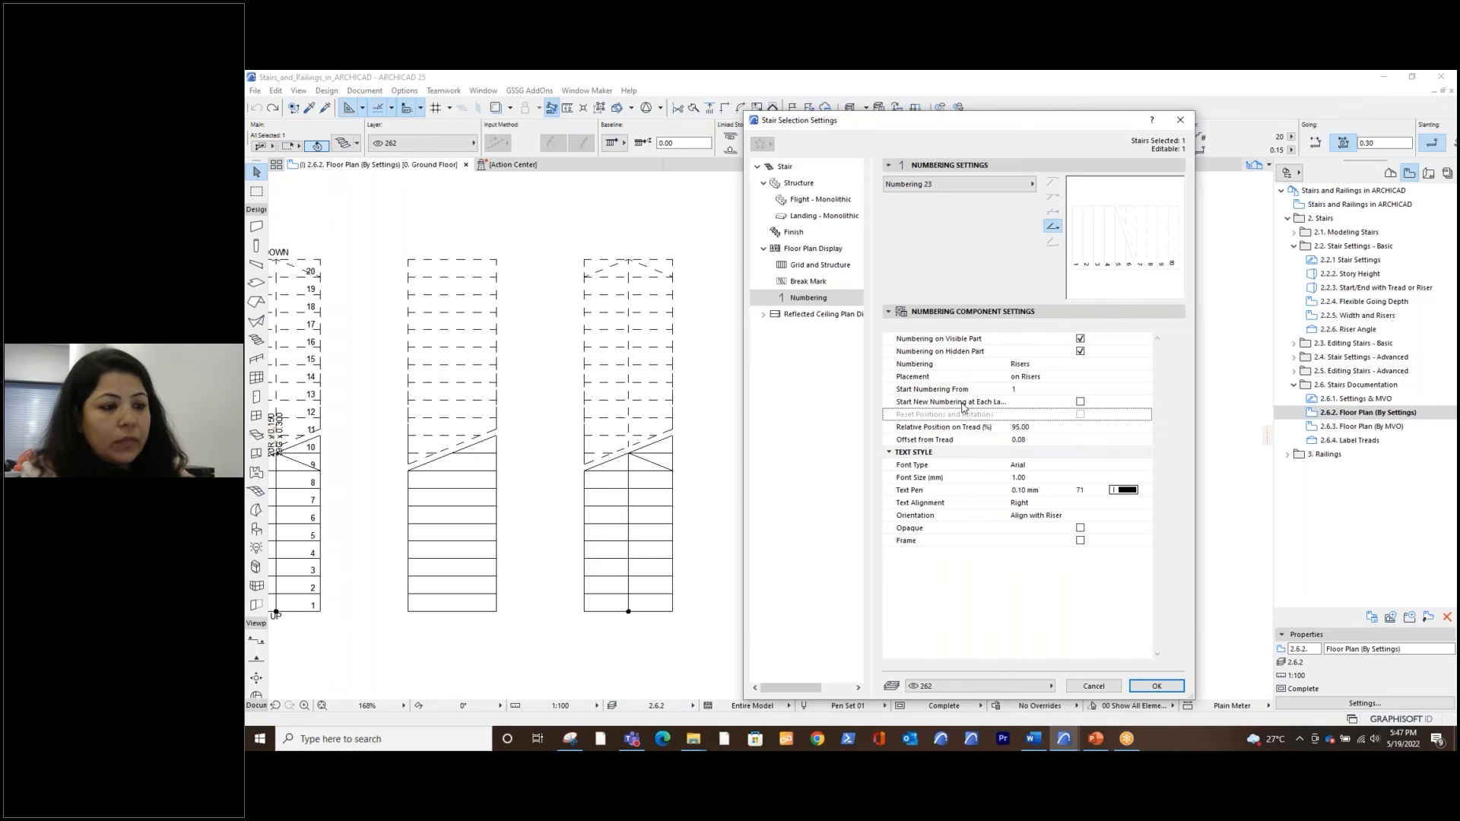
pyautogui.click(963, 404)
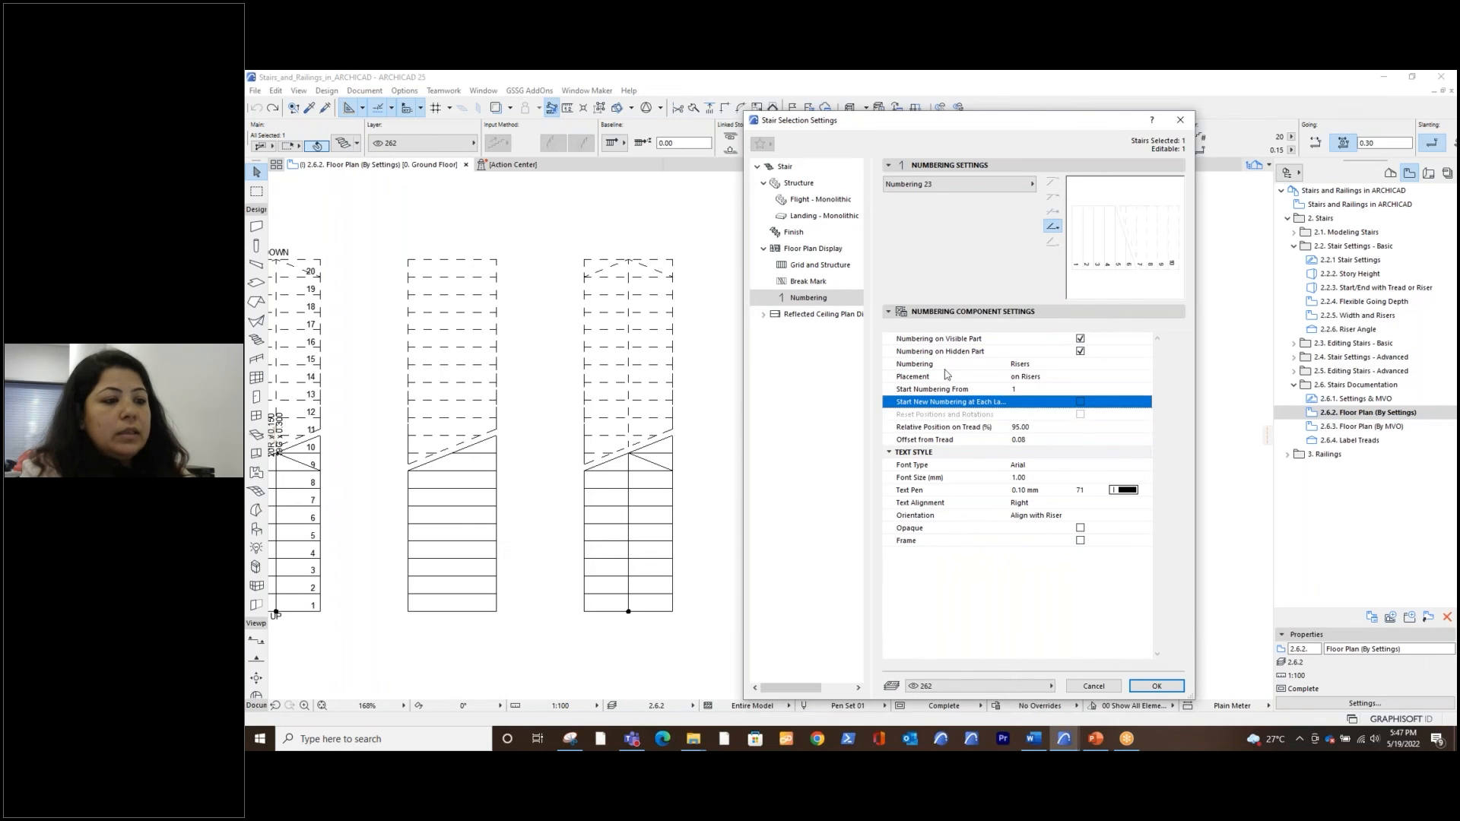
pyautogui.click(1023, 183)
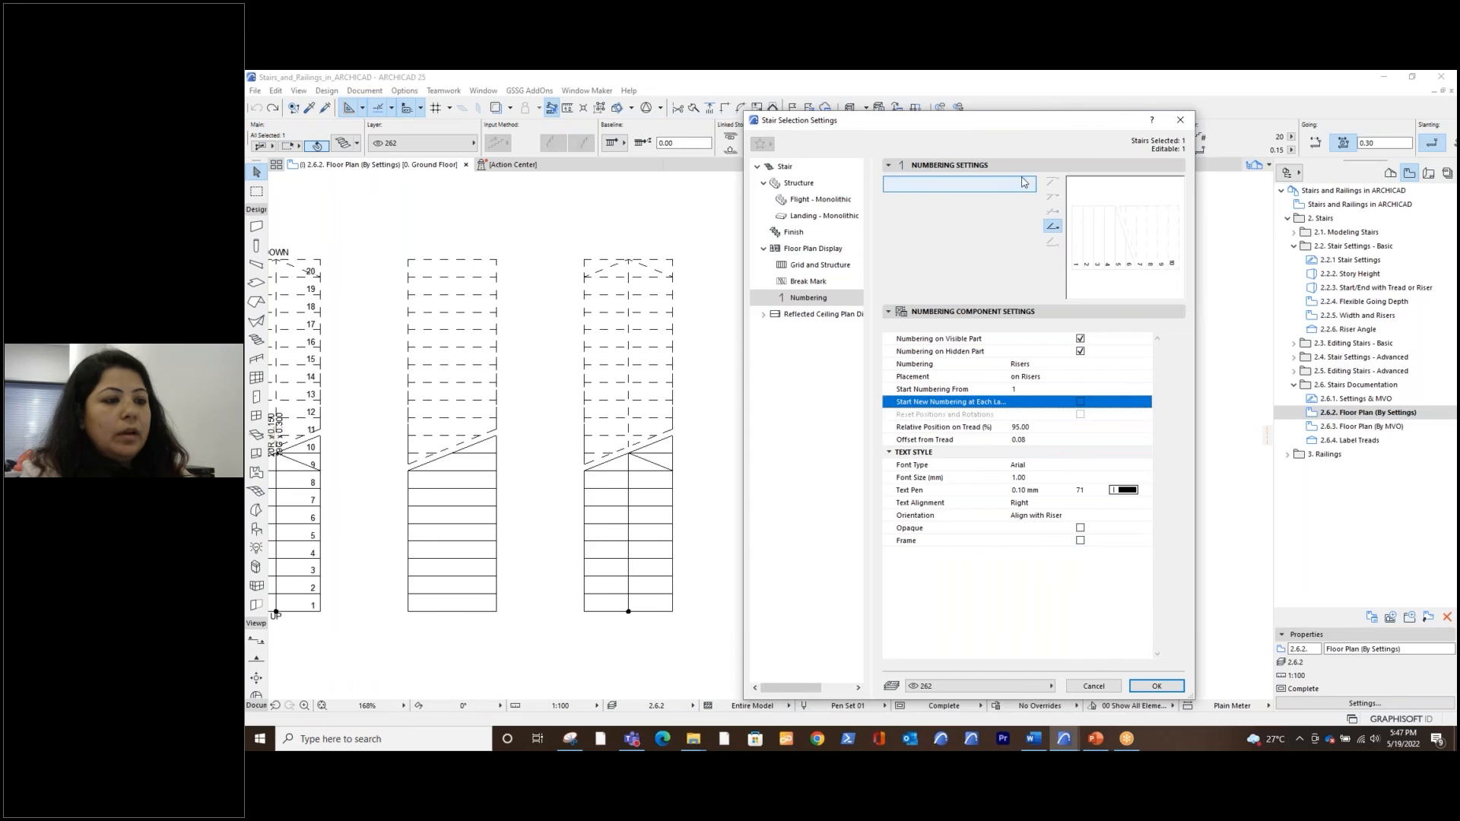
pyautogui.click(1180, 121)
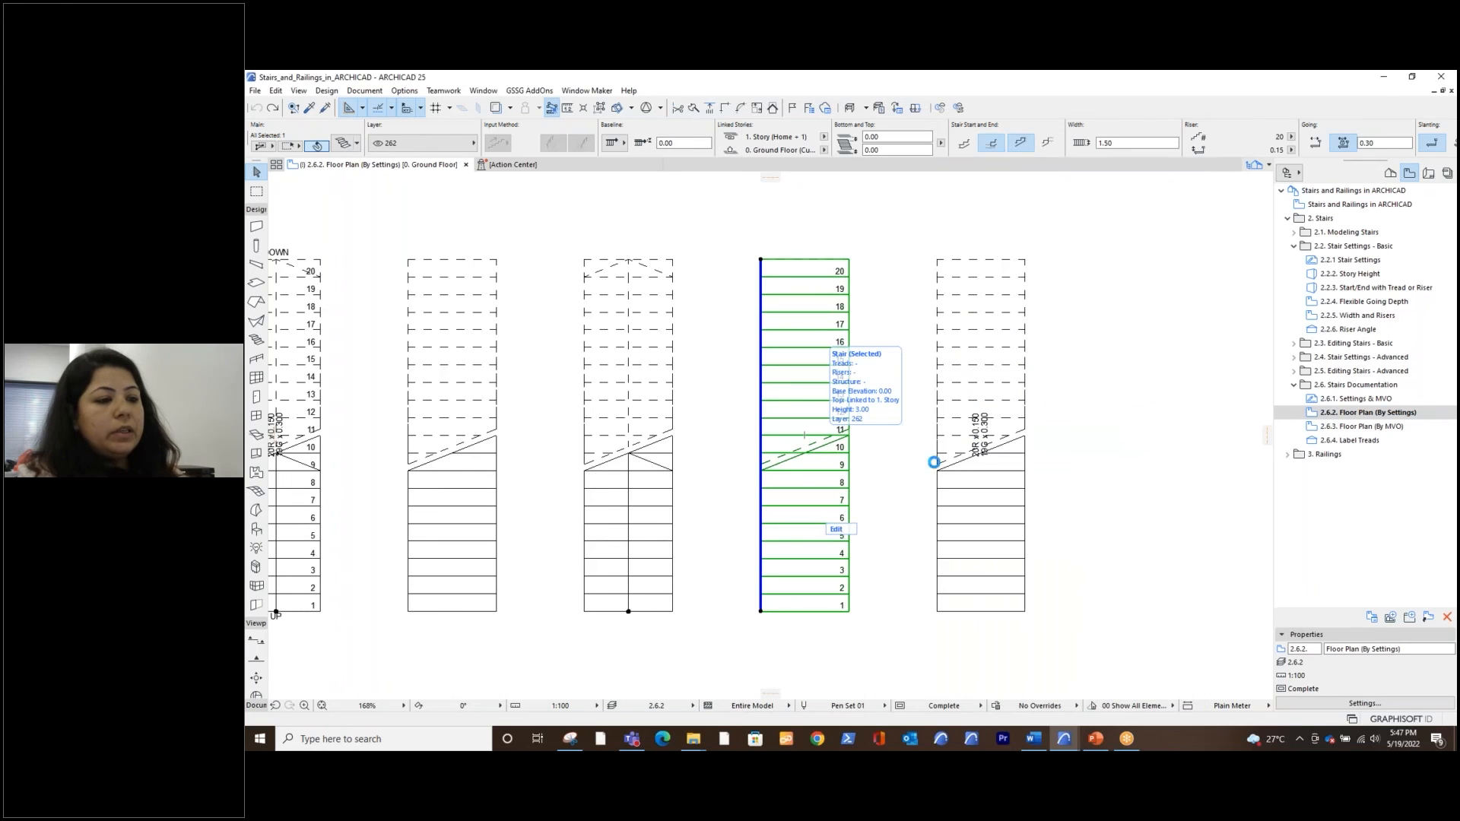
# Edit the fourth stair in Symbol display and rotate its number 7 label freehand
pyautogui.click(838, 528)
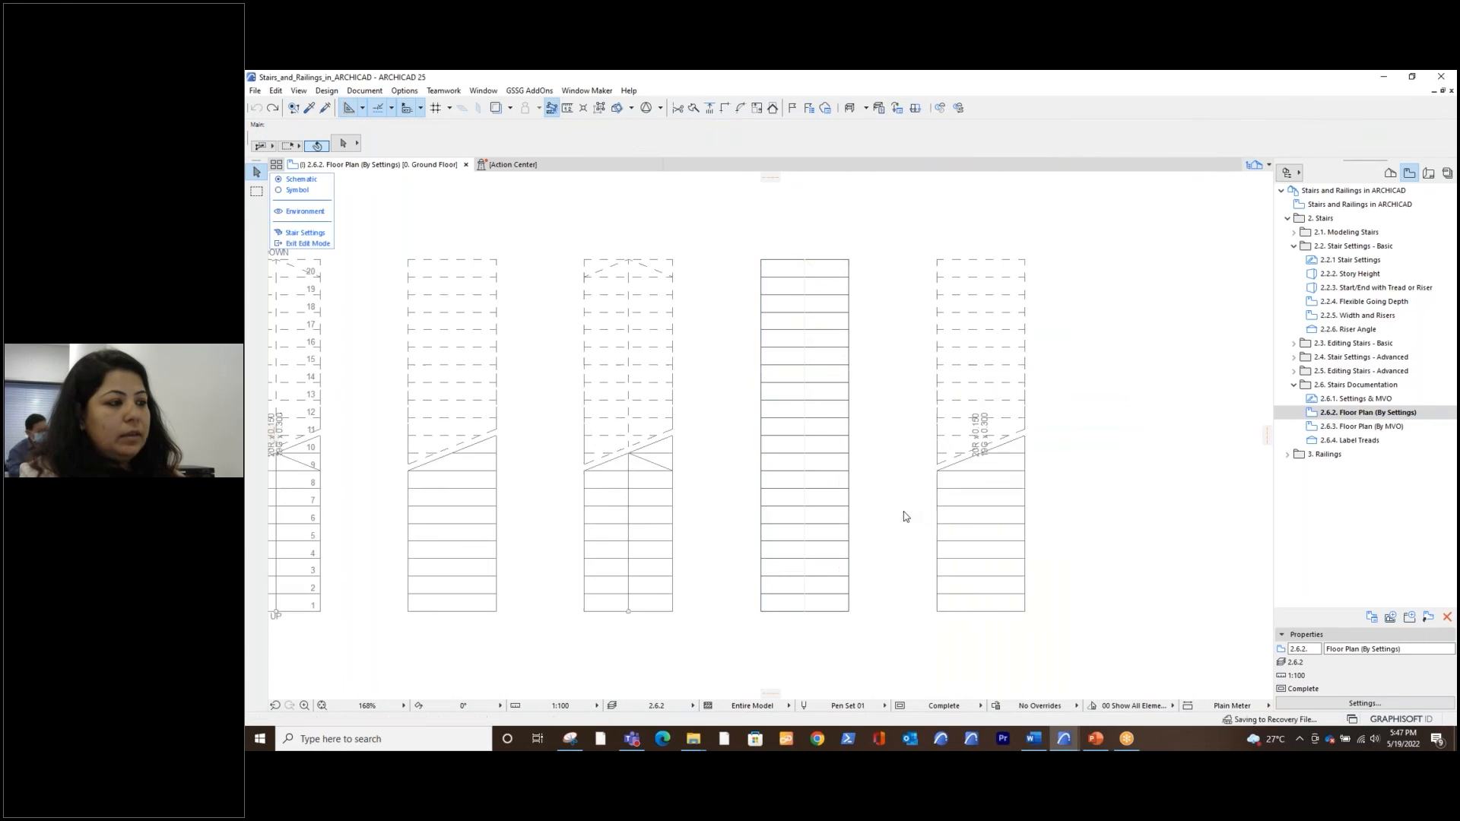
pyautogui.click(279, 190)
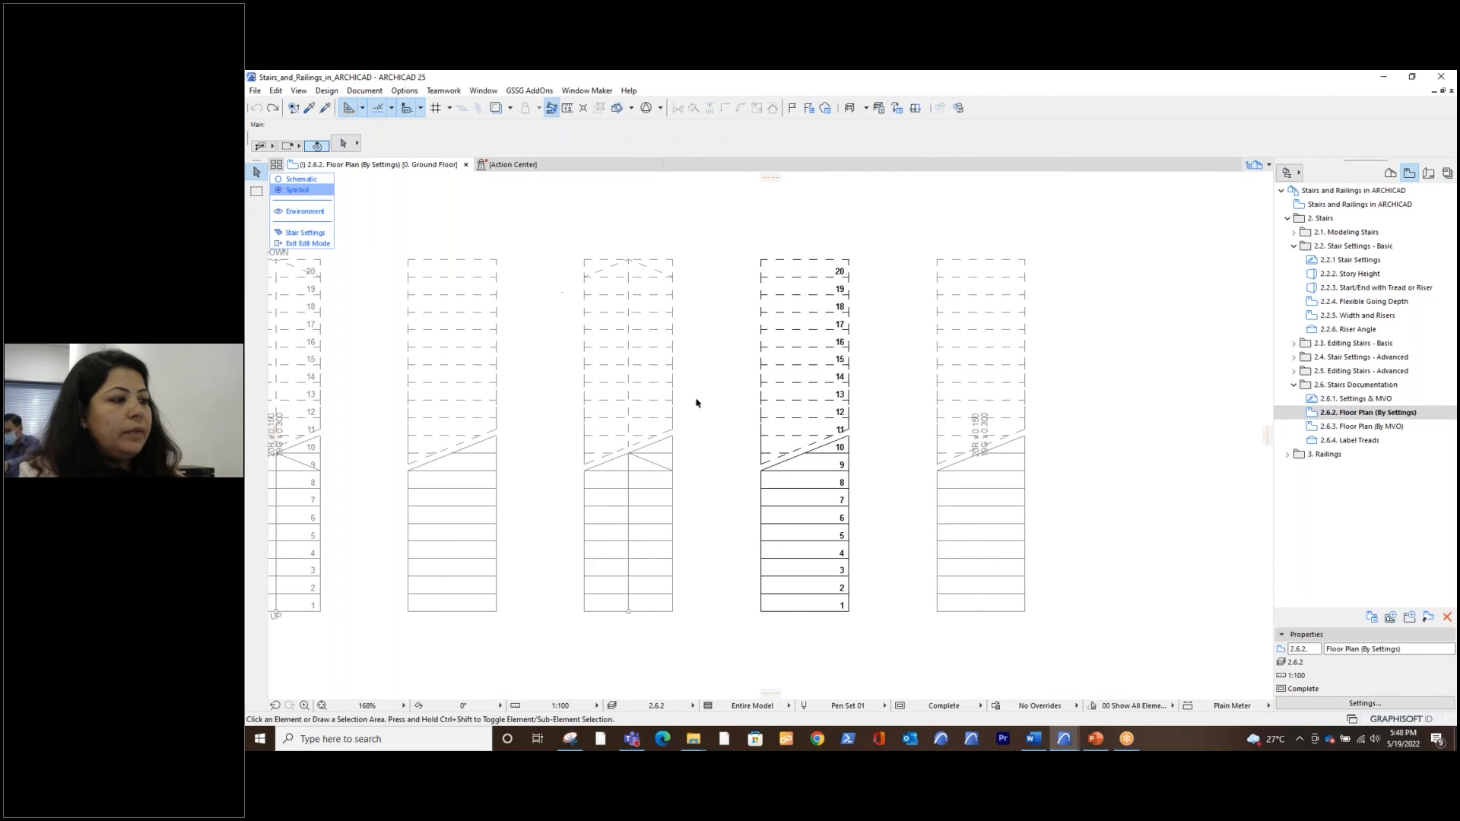
pyautogui.scroll(2, 813, 527)
pyautogui.scroll(6, 842, 522)
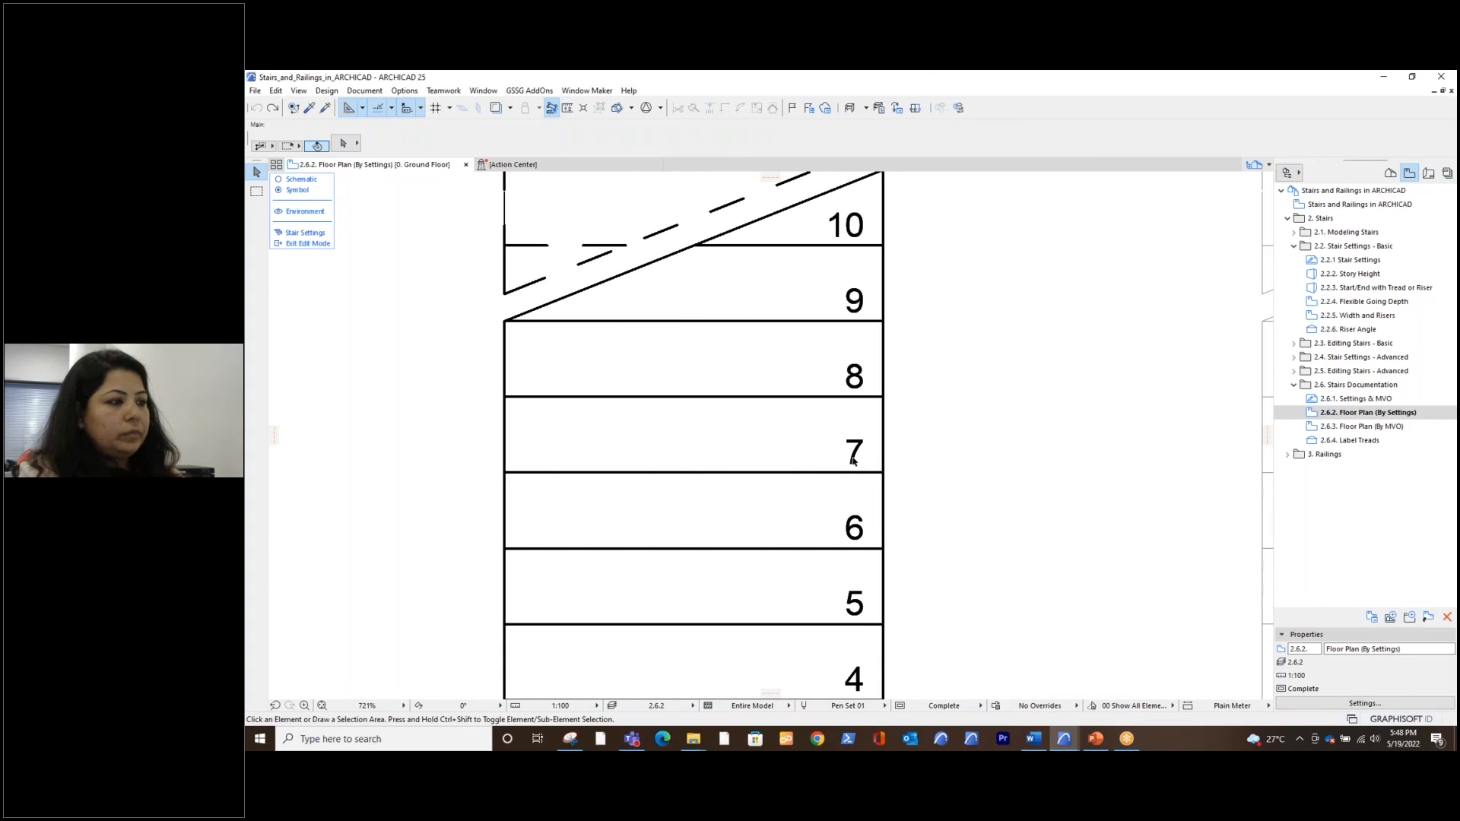
pyautogui.click(856, 450)
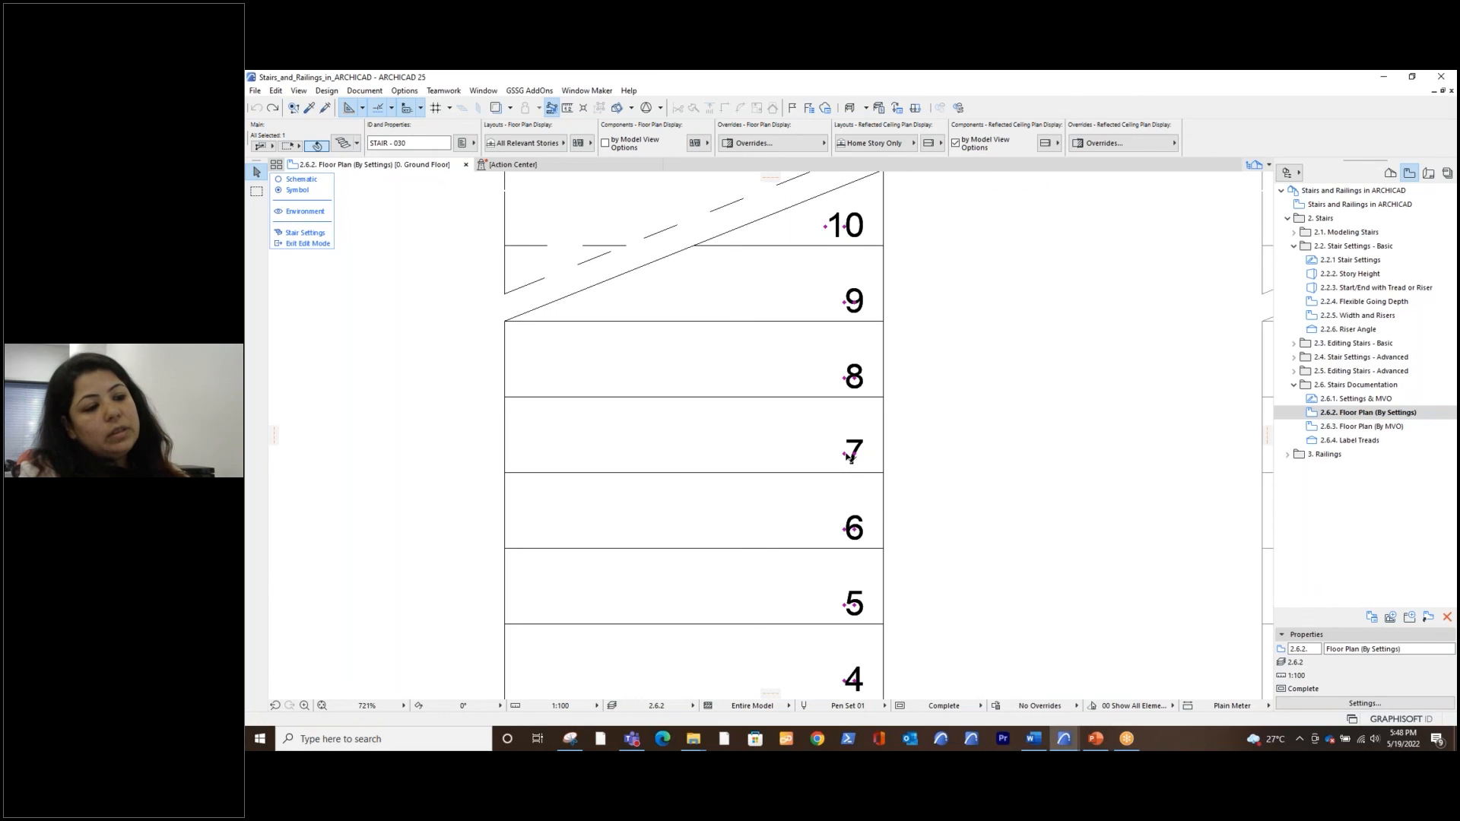
pyautogui.click(850, 454)
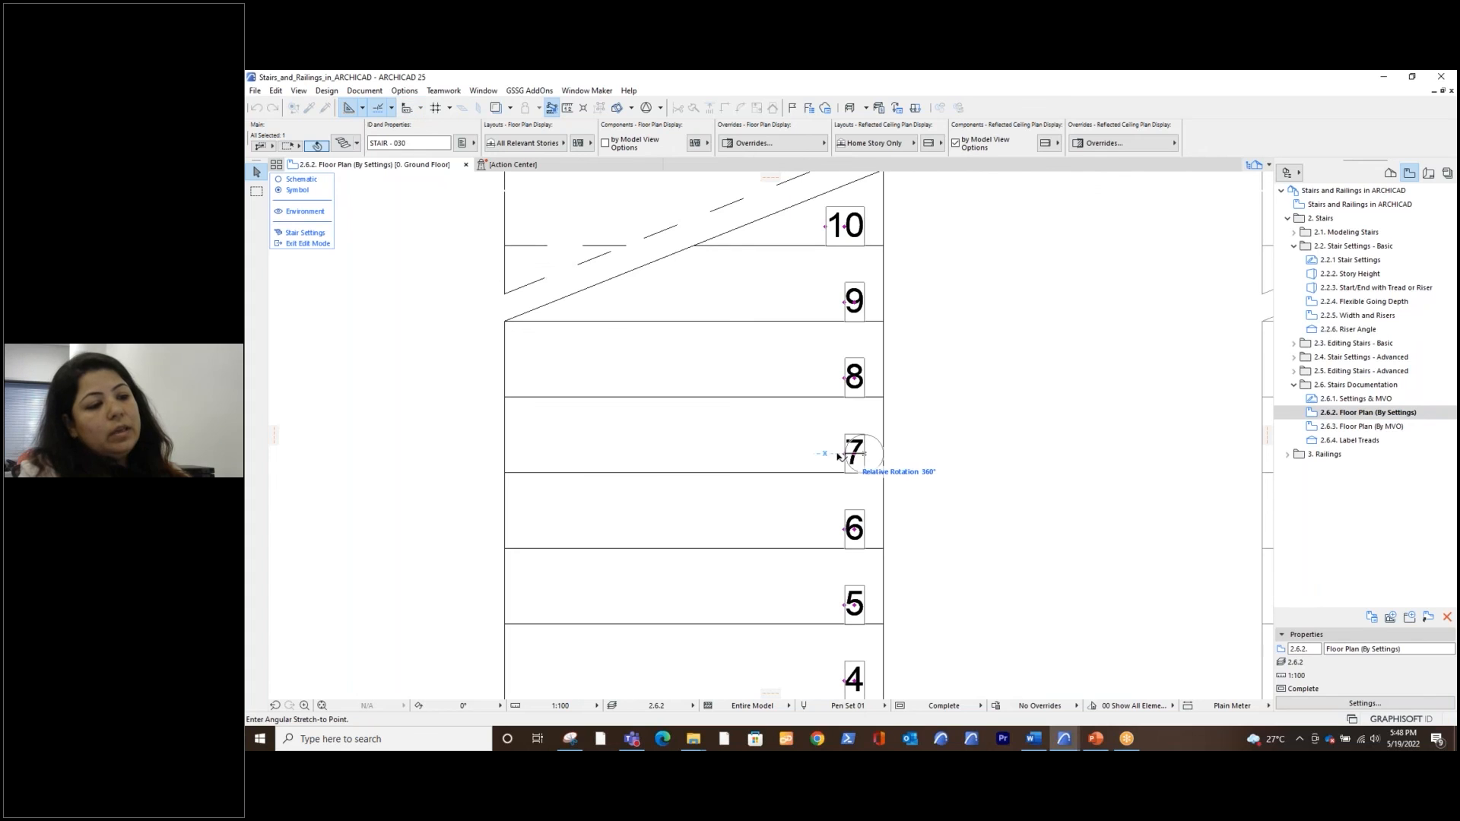
pyautogui.click(812, 417)
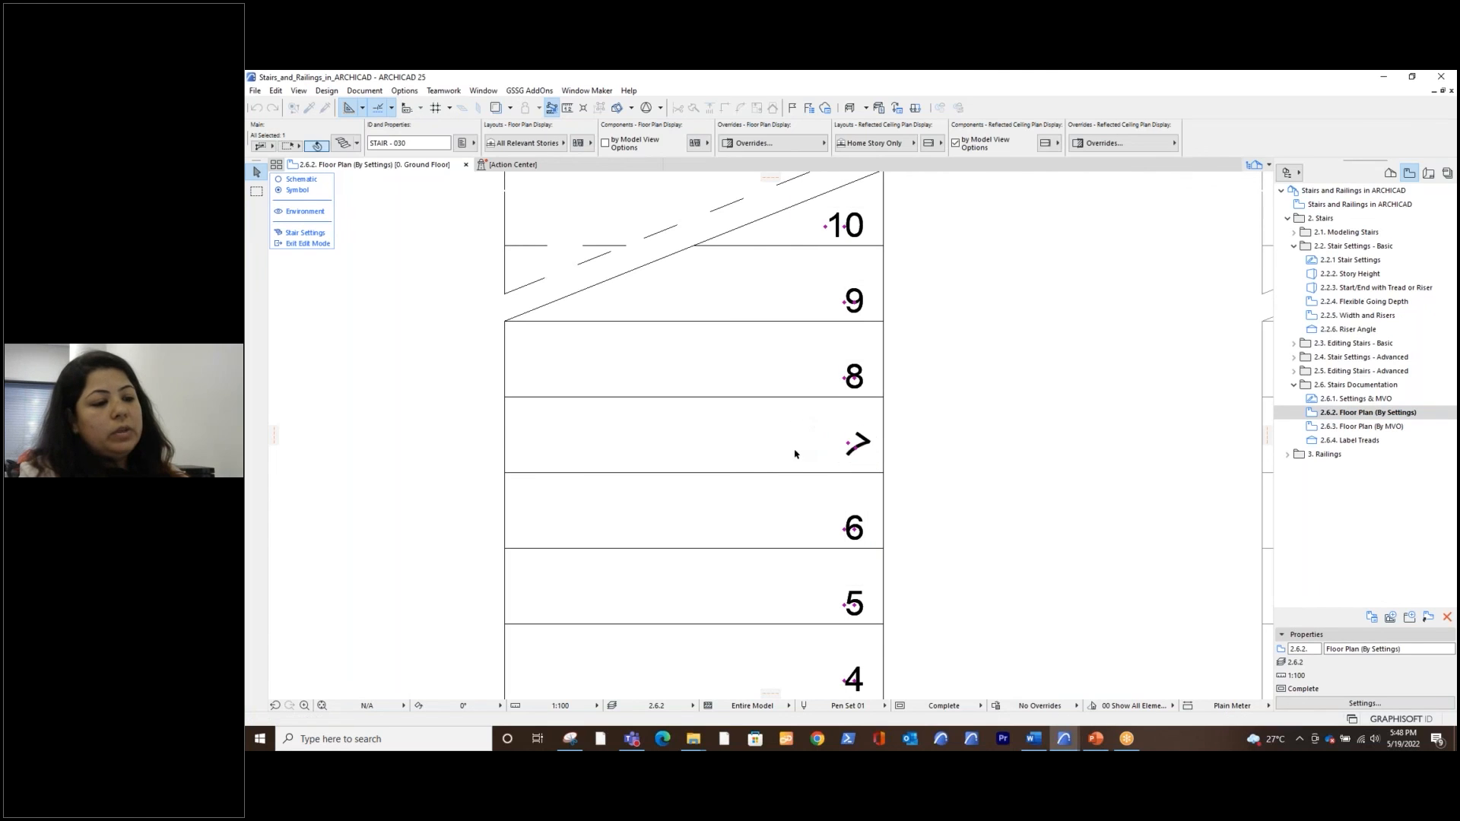
# Move the number 8 label to the opposite end of its tread on the fourth stair, keeping it level, and deselect the stair
pyautogui.click(856, 383)
pyautogui.click(875, 403)
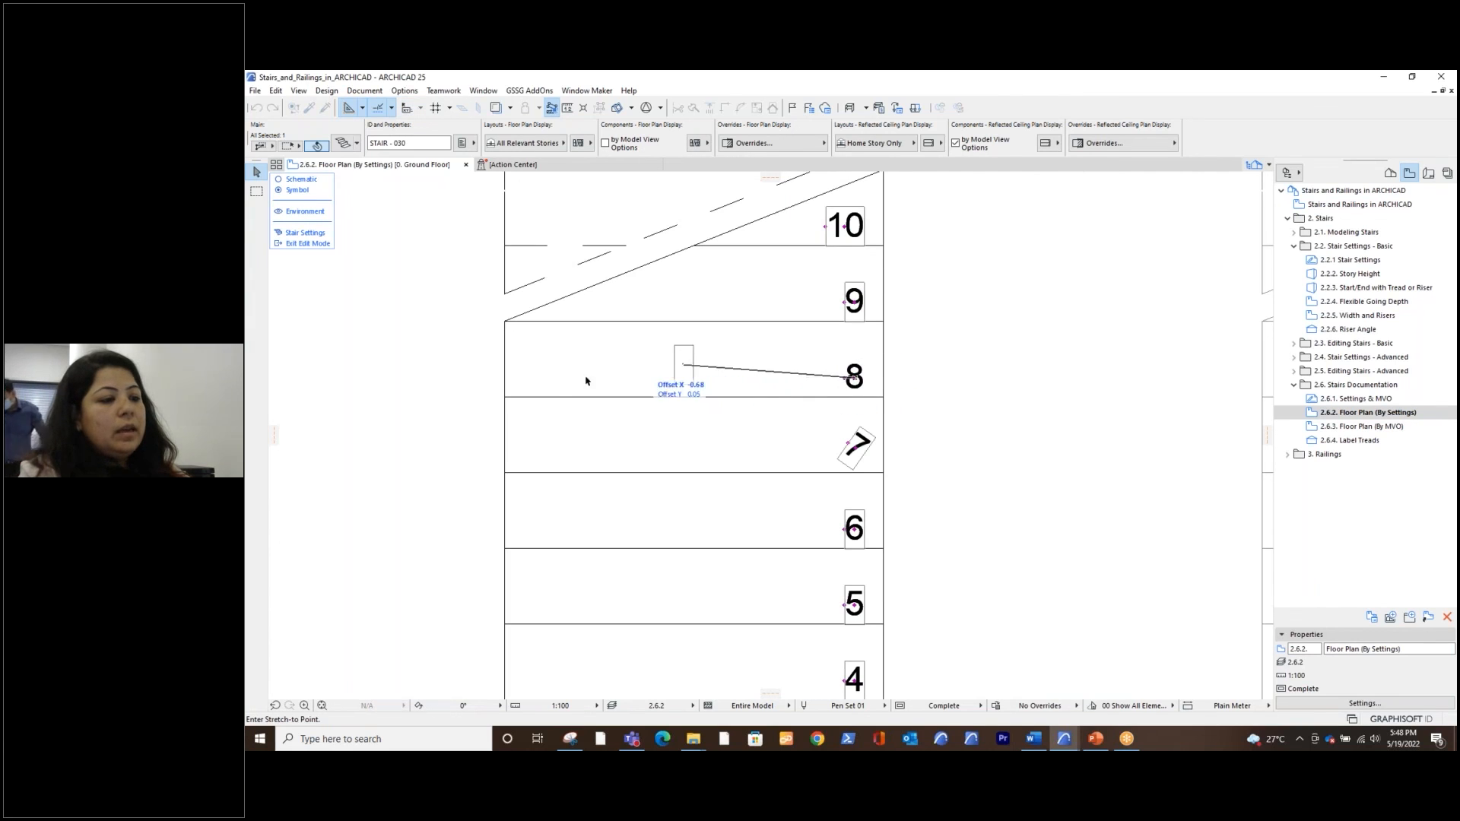
pyautogui.click(523, 377)
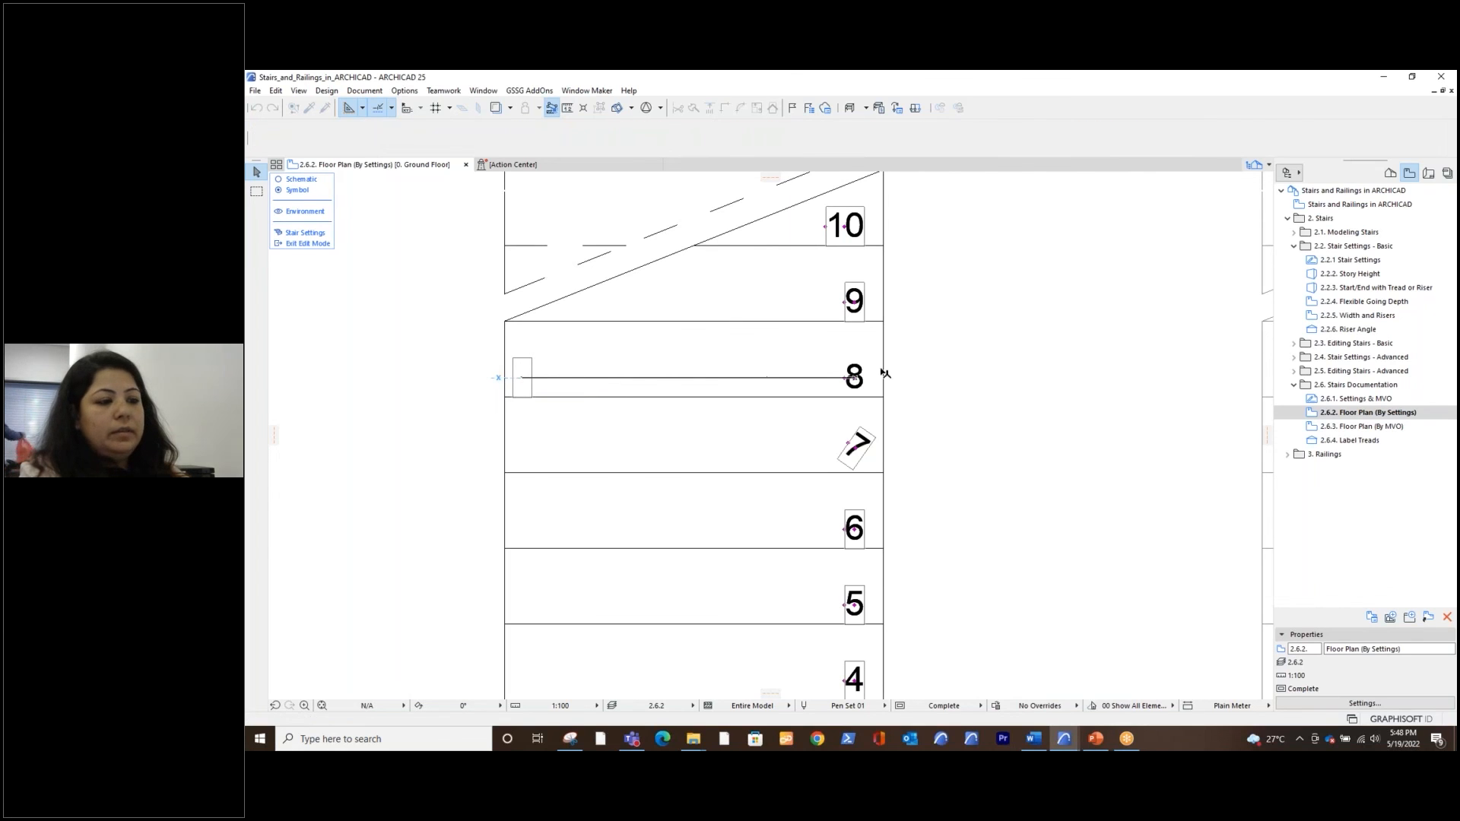
pyautogui.click(966, 419)
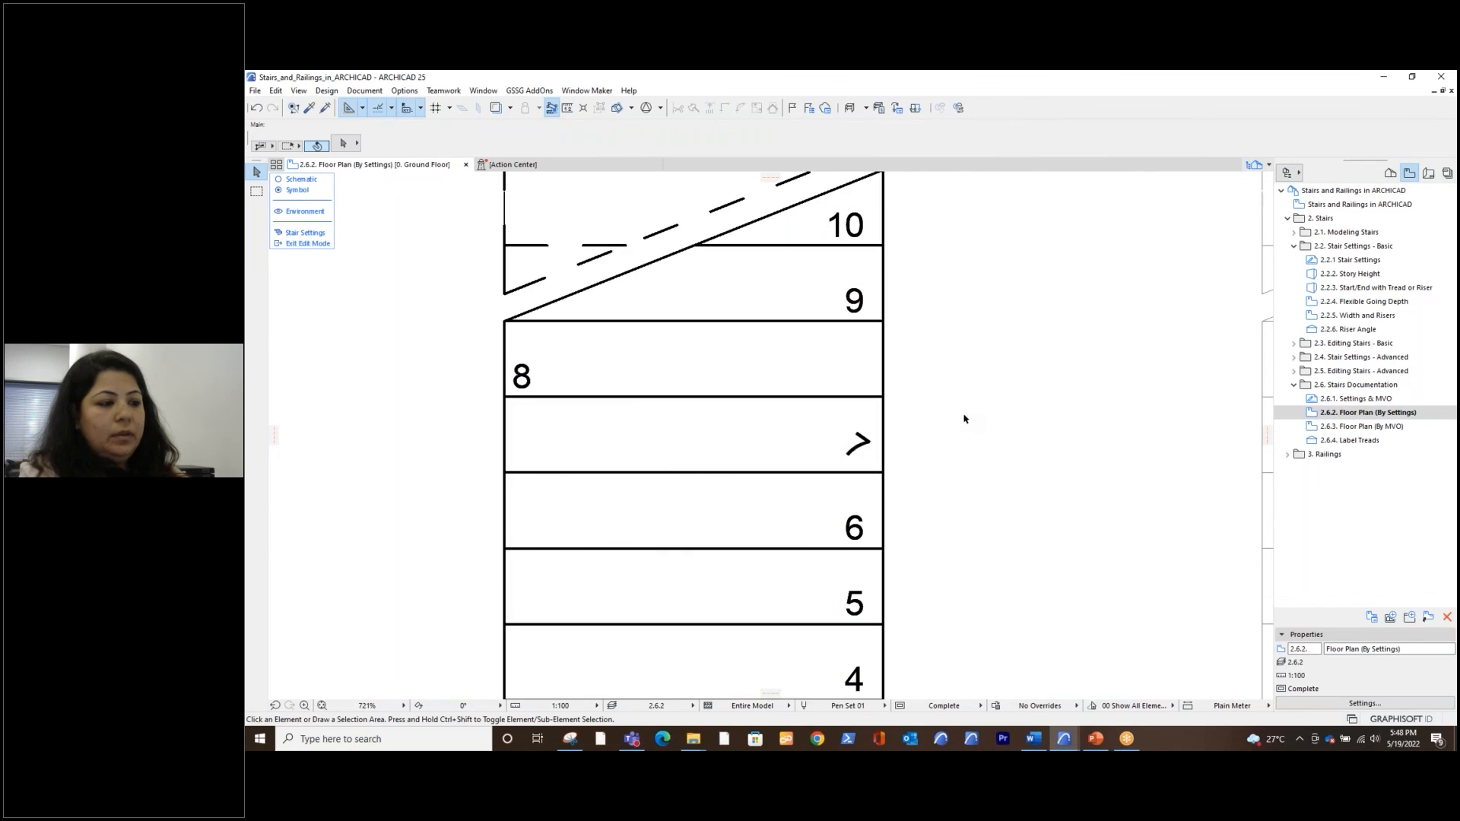
pyautogui.scroll(-7, 965, 421)
pyautogui.moveTo(967, 419); pyautogui.dragTo(897, 492, button='middle')
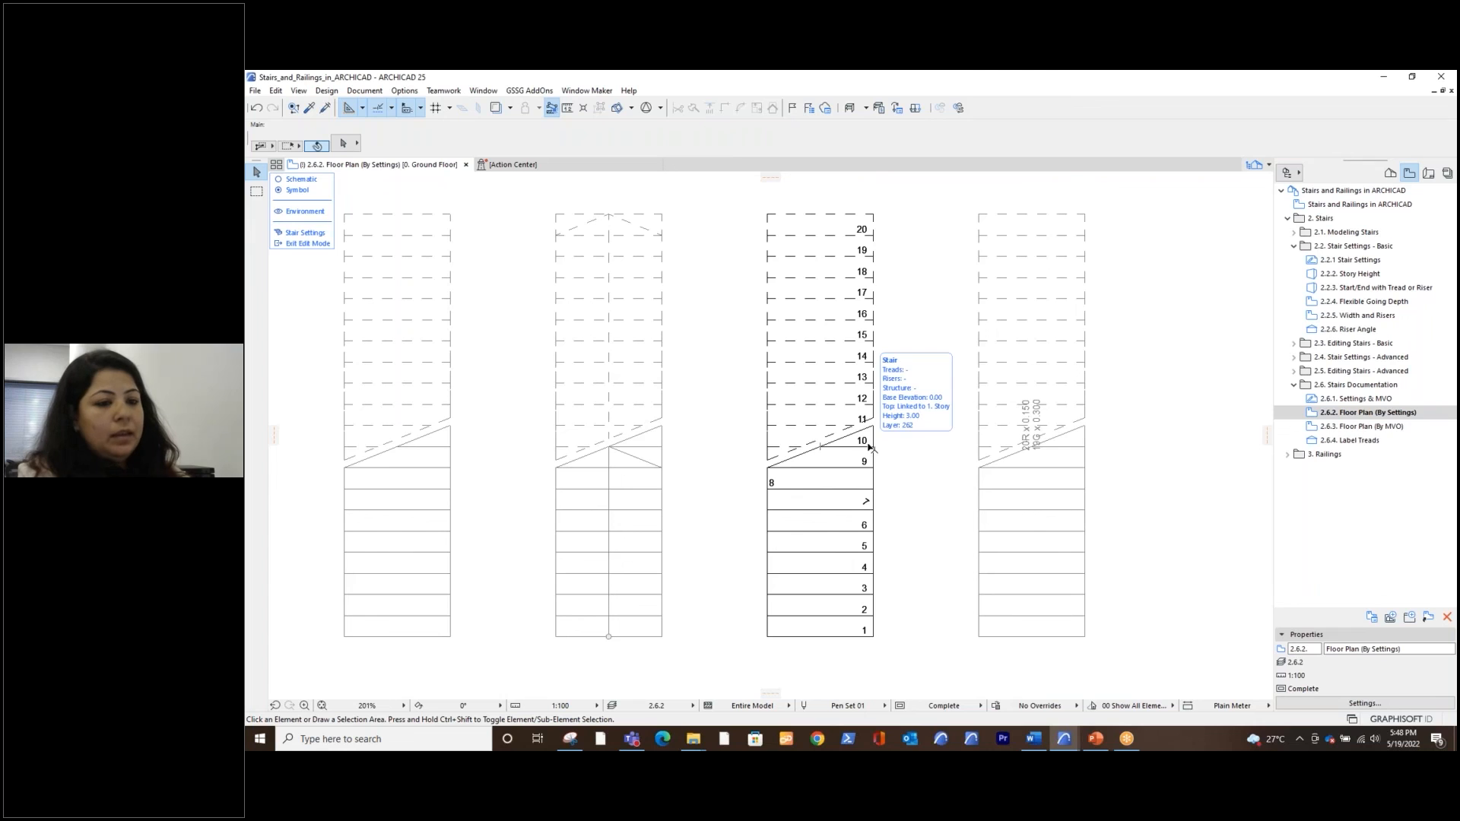
# Open the 2.6.3. Floor Plan (By MVO) view and leave the stair edit mode
pyautogui.doubleClick(1367, 428)
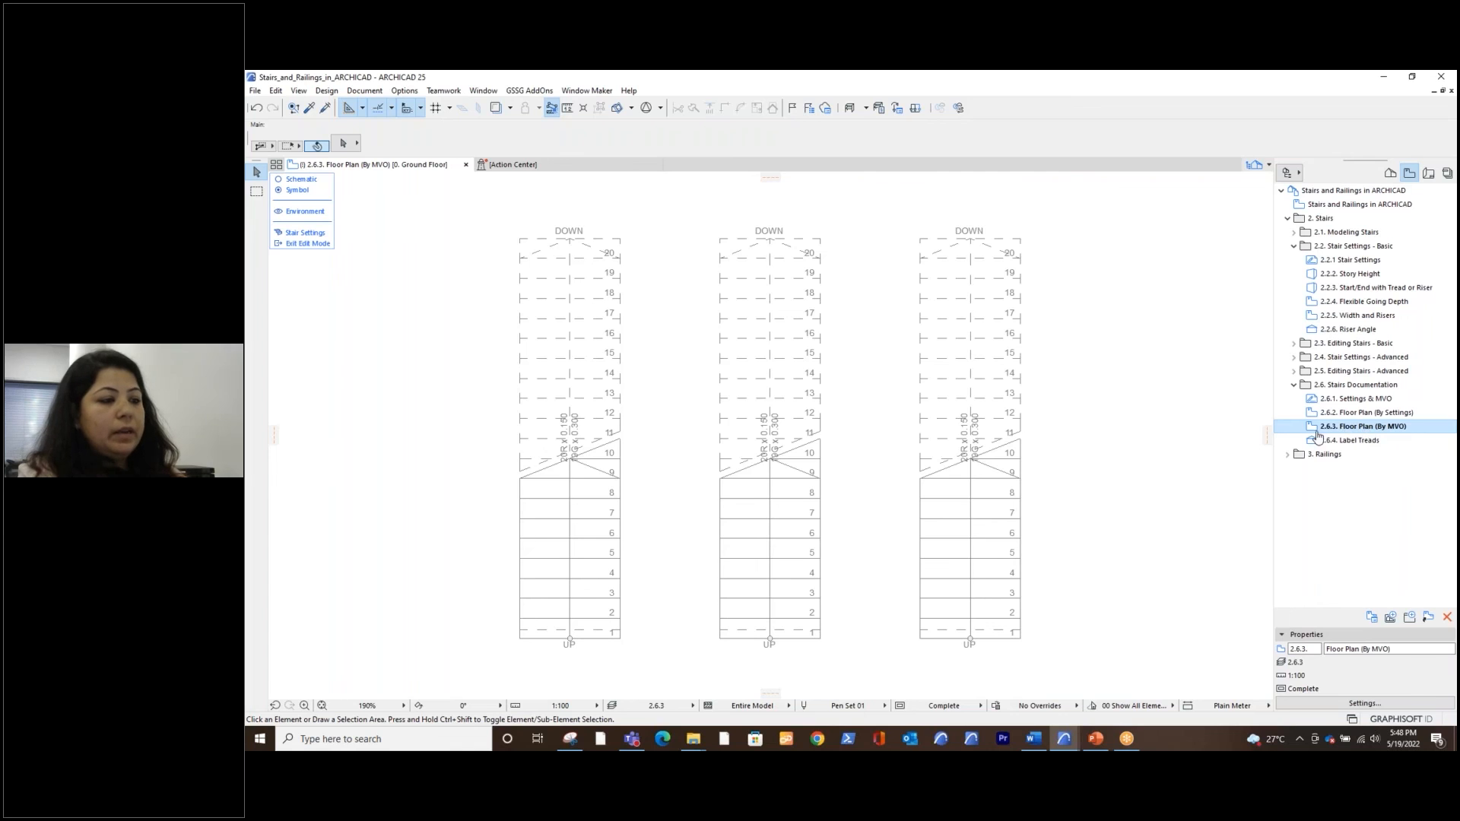
pyautogui.click(313, 244)
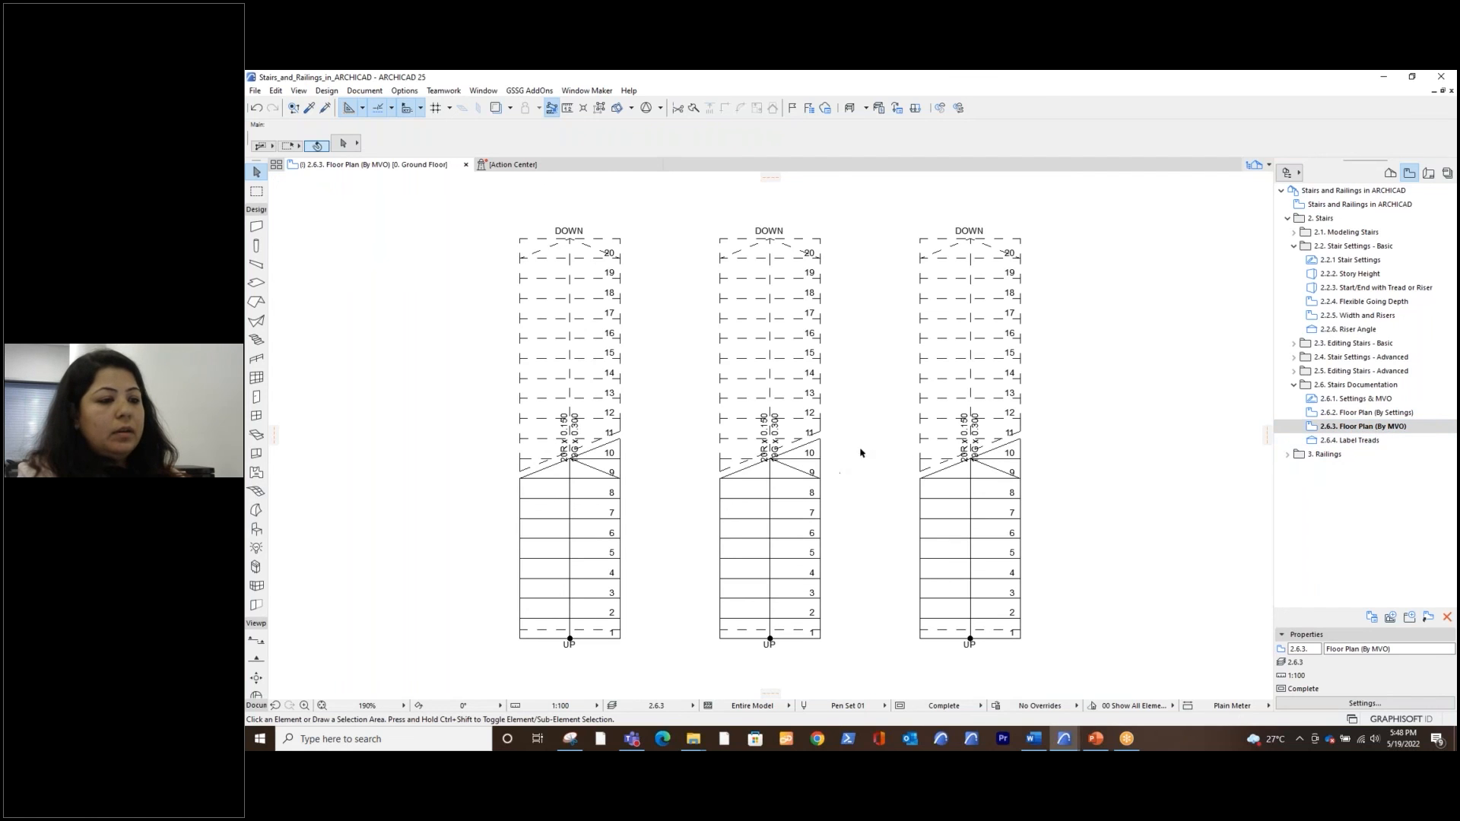
pyautogui.moveTo(809, 502); pyautogui.dragTo(842, 505, button='middle')
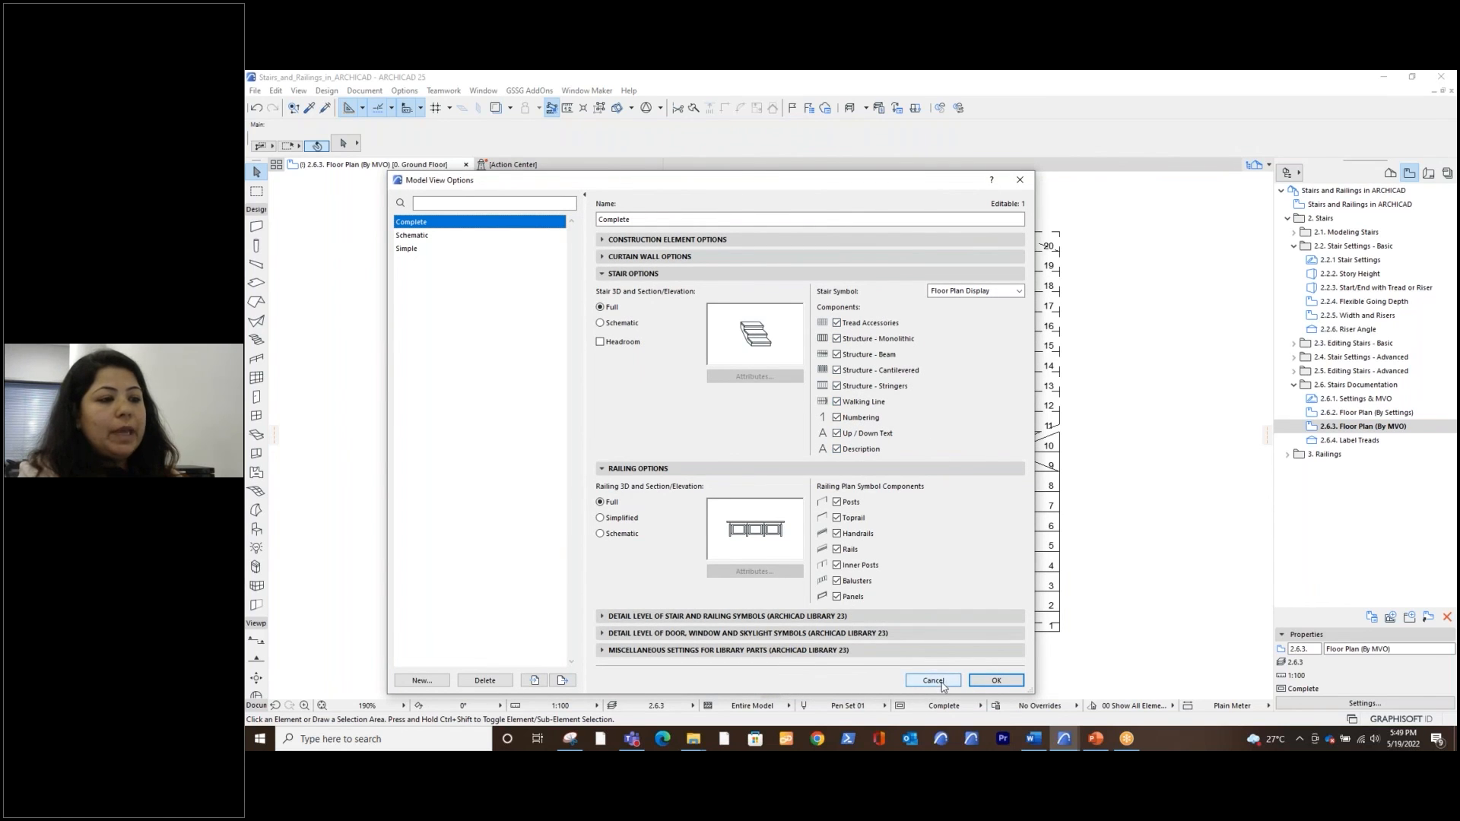
# Examine the stair symbol components of the Complete model view option against the three stairs and close the dialog without changes
pyautogui.moveTo(906, 190); pyautogui.dragTo(319, 165)
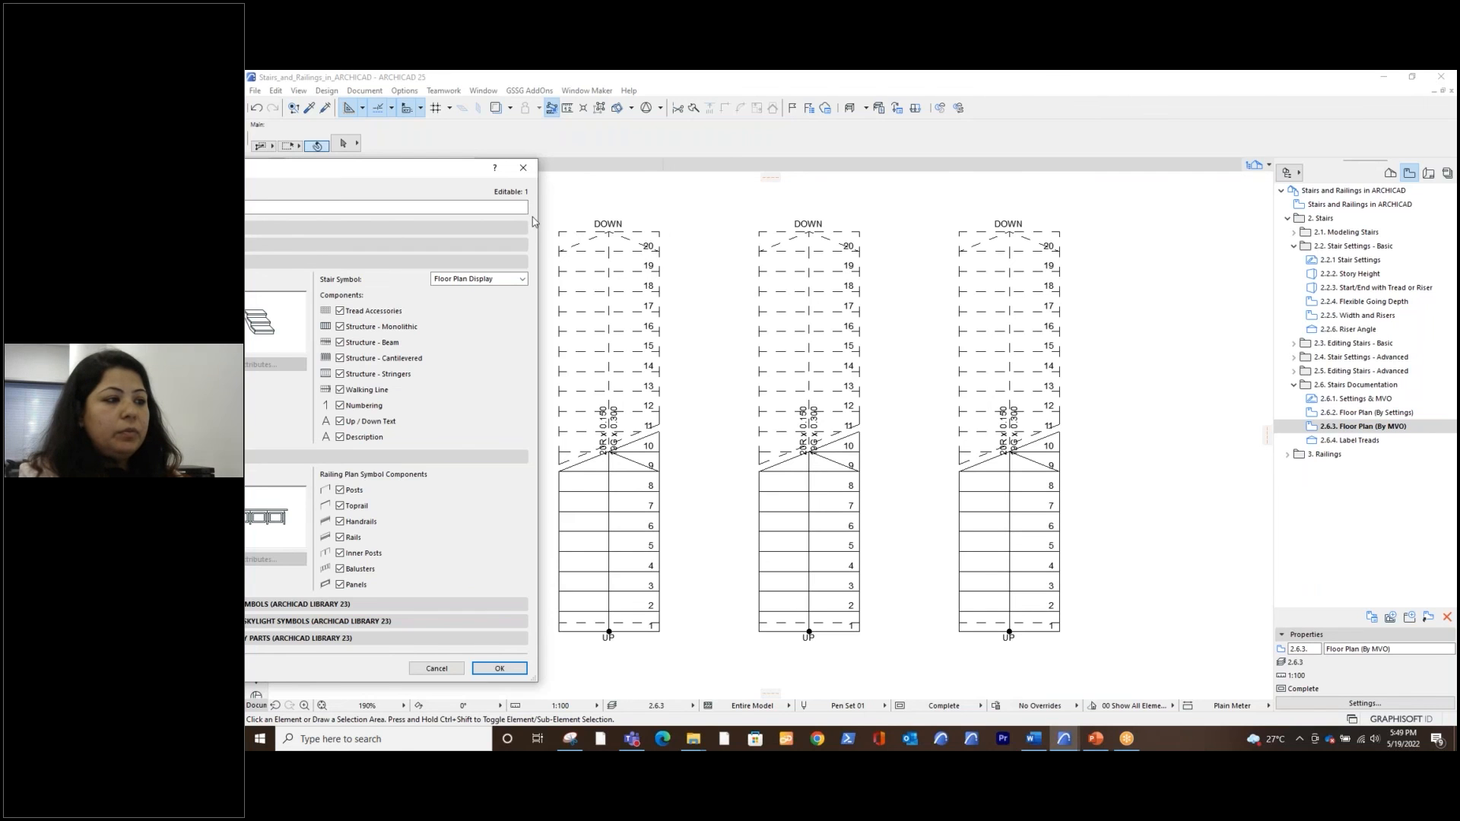
pyautogui.moveTo(463, 169); pyautogui.dragTo(1000, 221)
pyautogui.moveTo(1107, 217); pyautogui.dragTo(1101, 195)
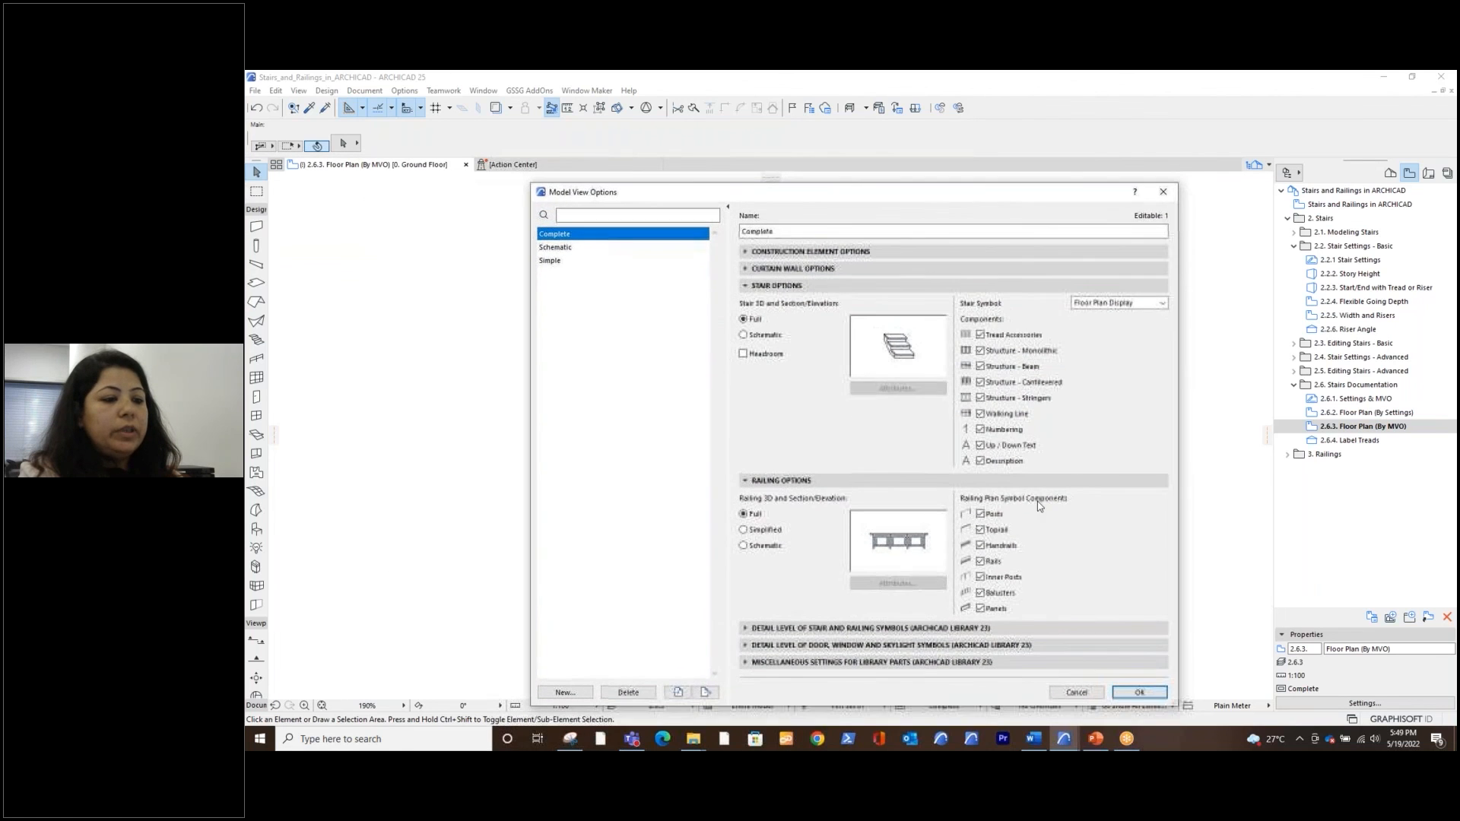
pyautogui.click(1164, 193)
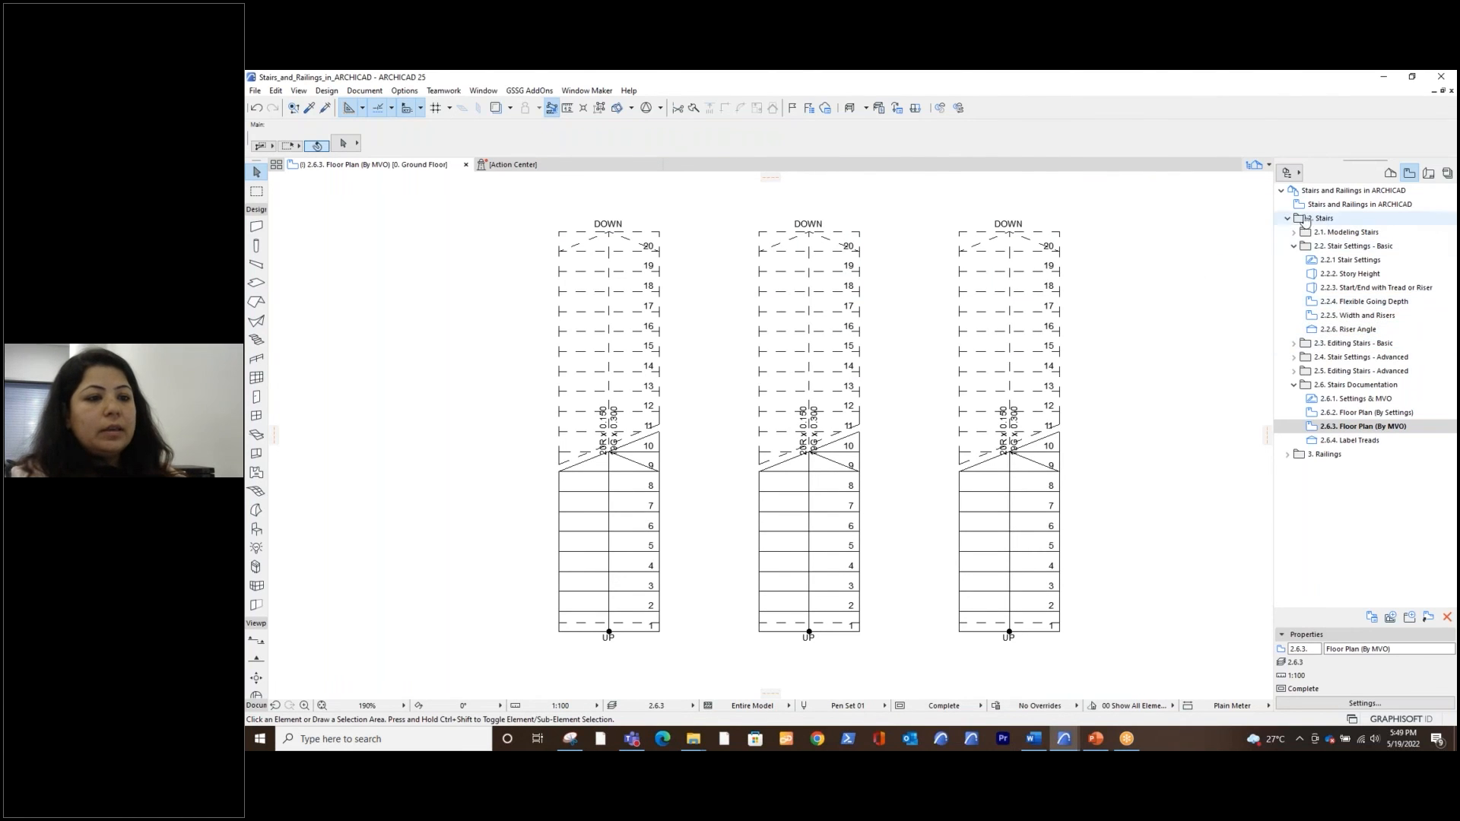
# Open the 2.2.2. Story Height 3D view and bring its two stairs into close view
pyautogui.click(1294, 233)
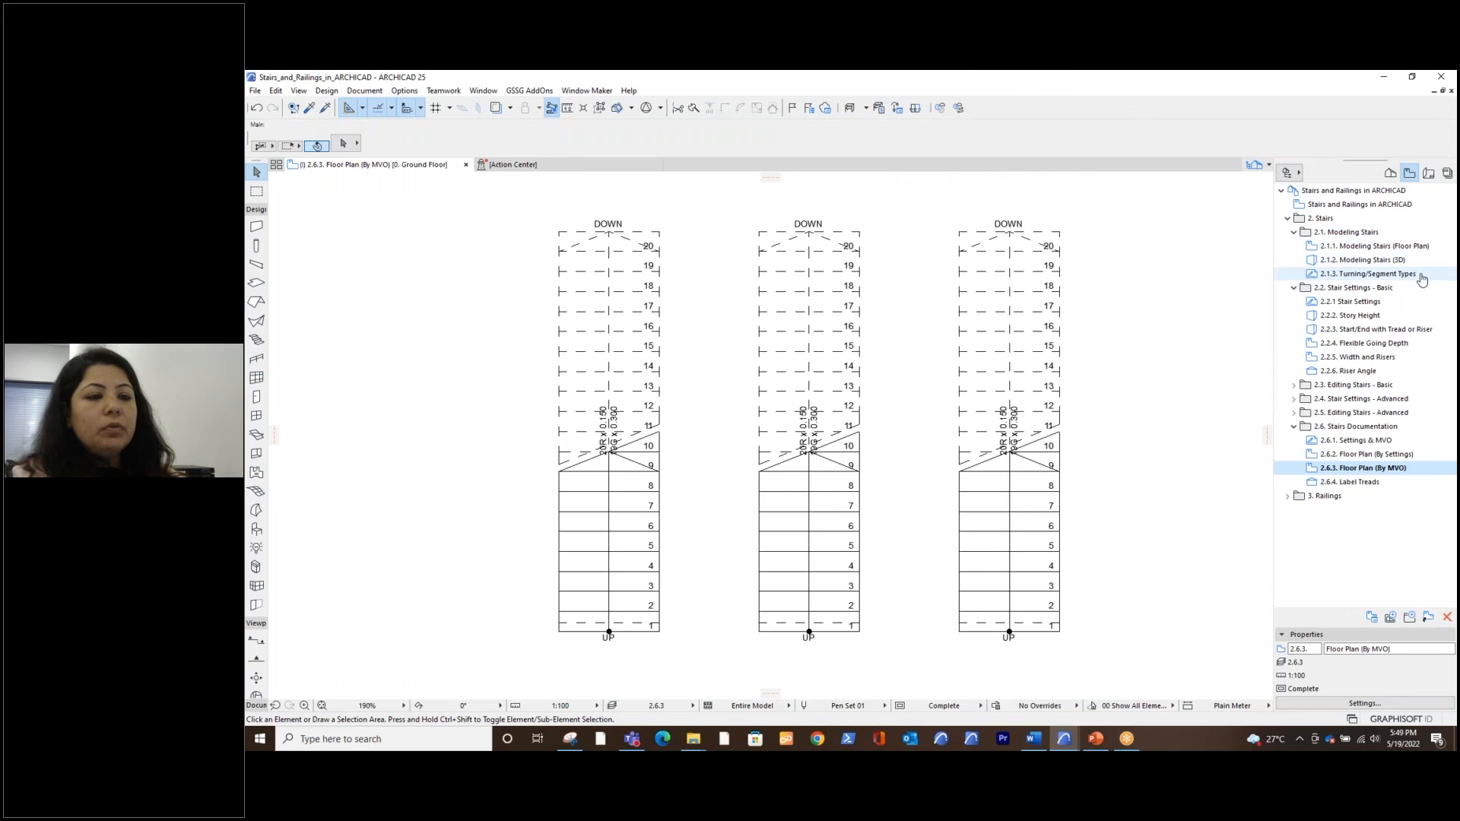
pyautogui.click(1366, 315)
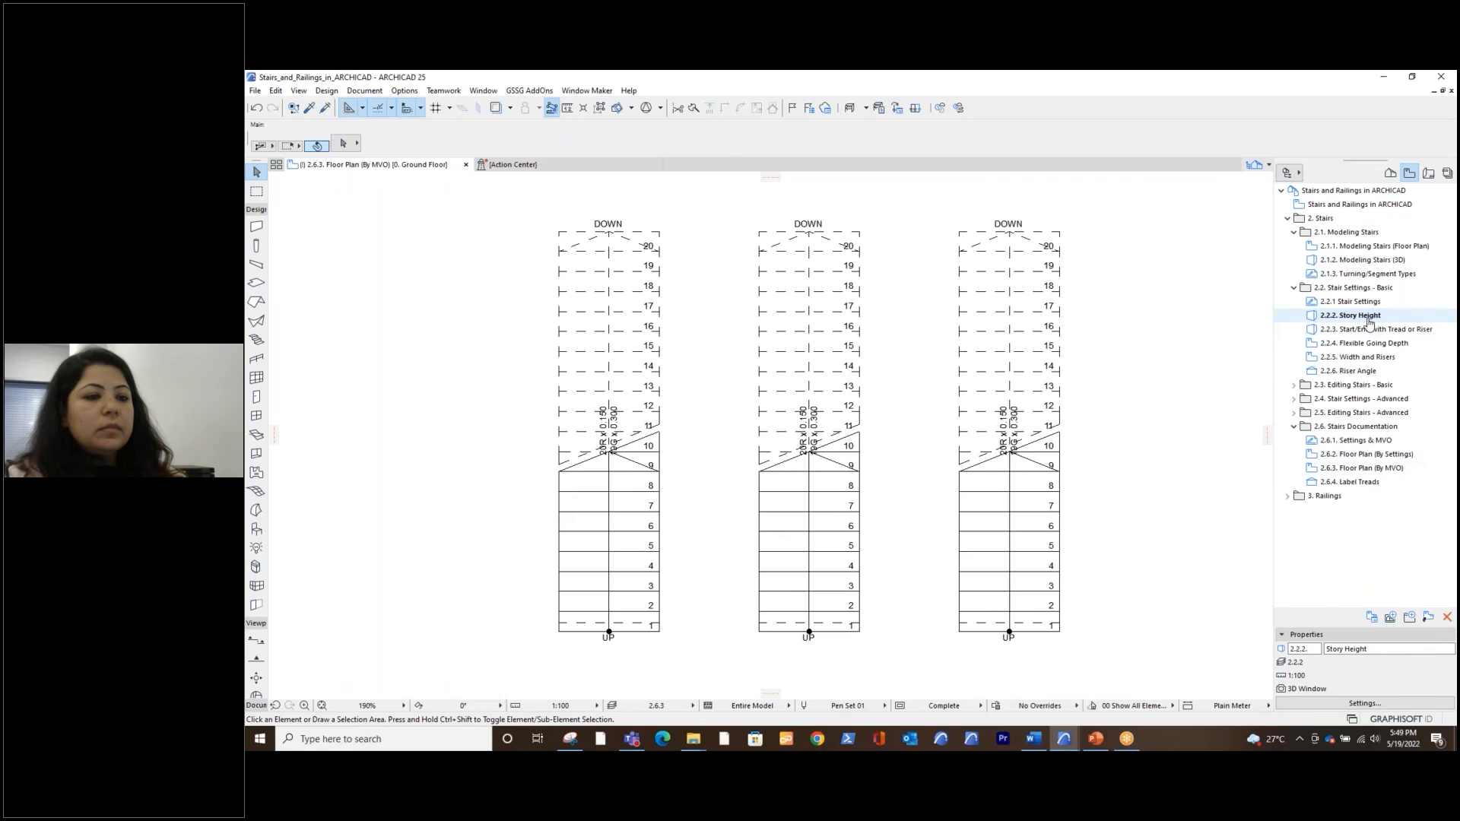
pyautogui.doubleClick(1366, 317)
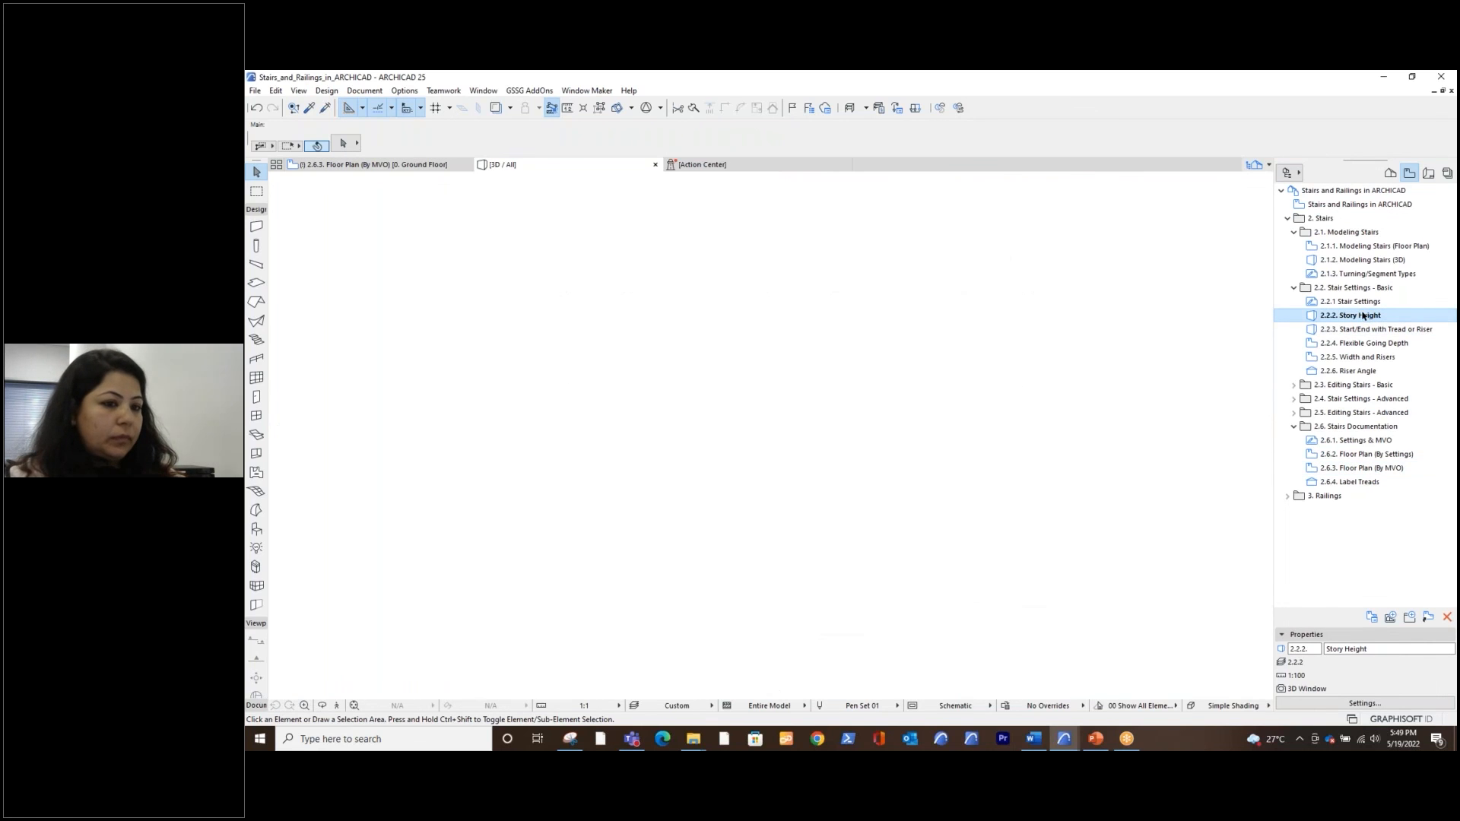
pyautogui.moveTo(1009, 482); pyautogui.dragTo(947, 483, button='middle')
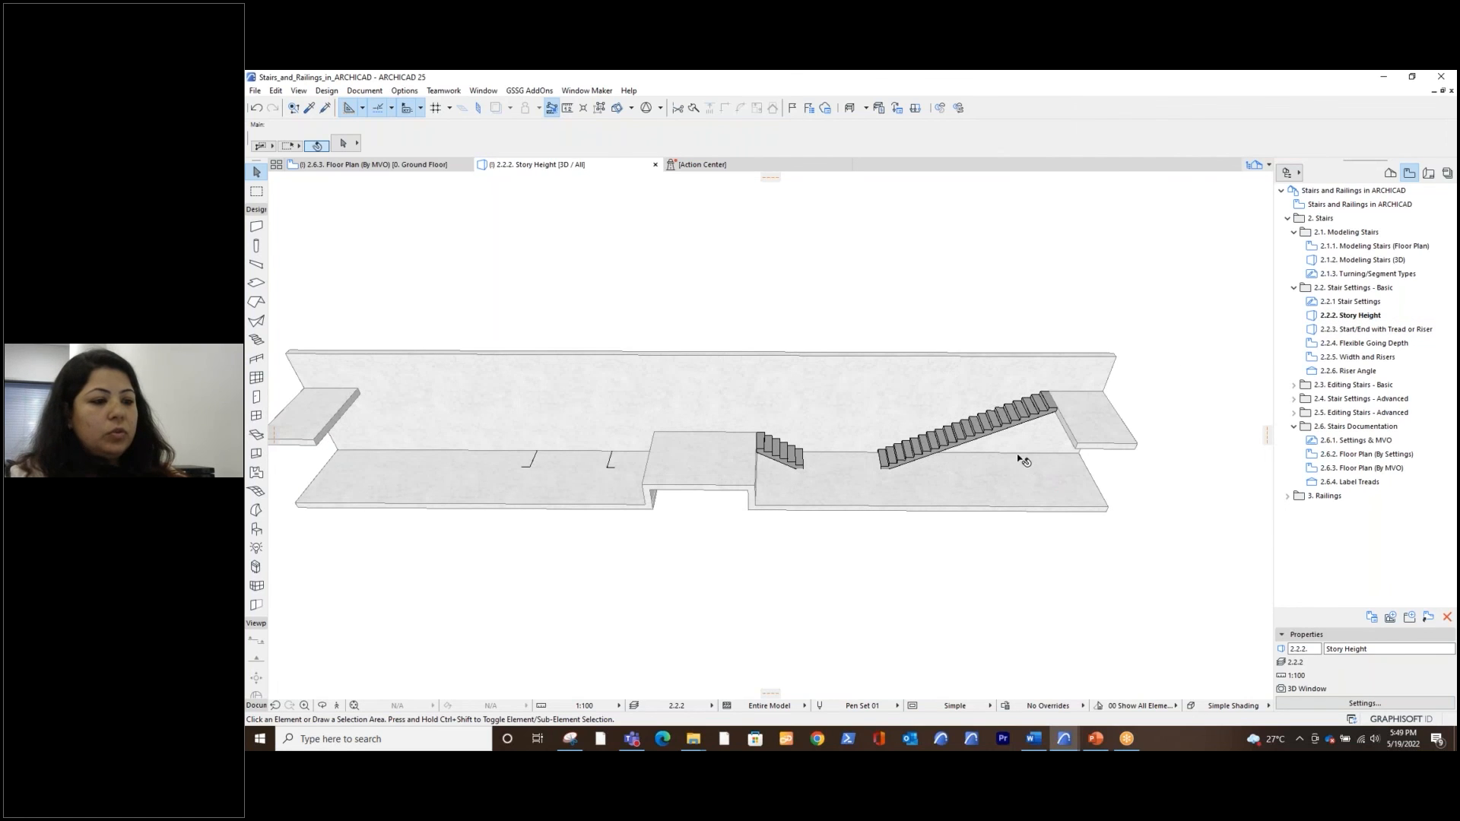
pyautogui.scroll(5, 1020, 458)
pyautogui.scroll(3, 1021, 458)
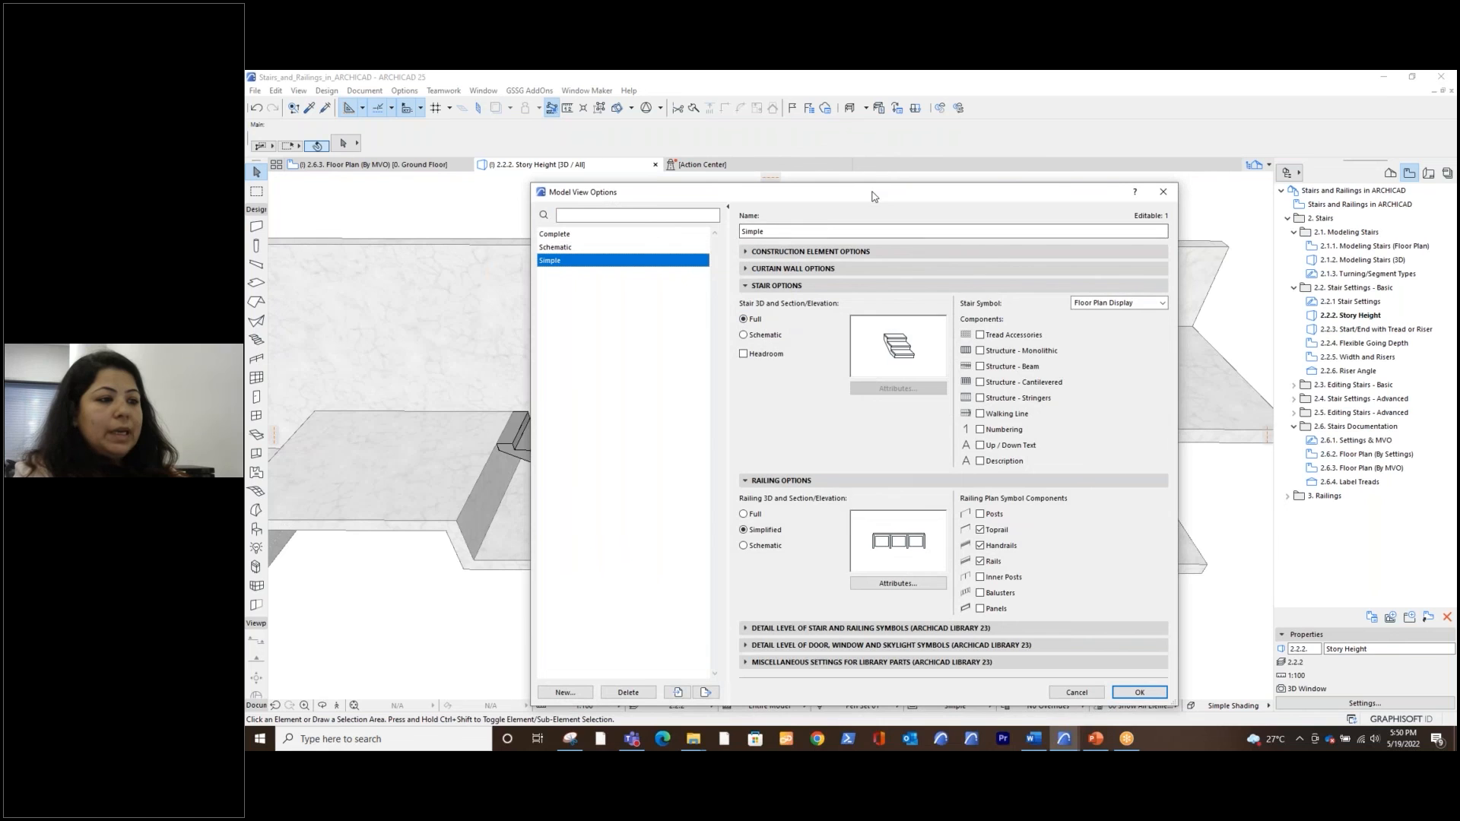
# Set the stair 3D display of the Simple model view option to Schematic with the Paint - Forest Green surface
pyautogui.moveTo(837, 196); pyautogui.dragTo(574, 194)
pyautogui.click(440, 329)
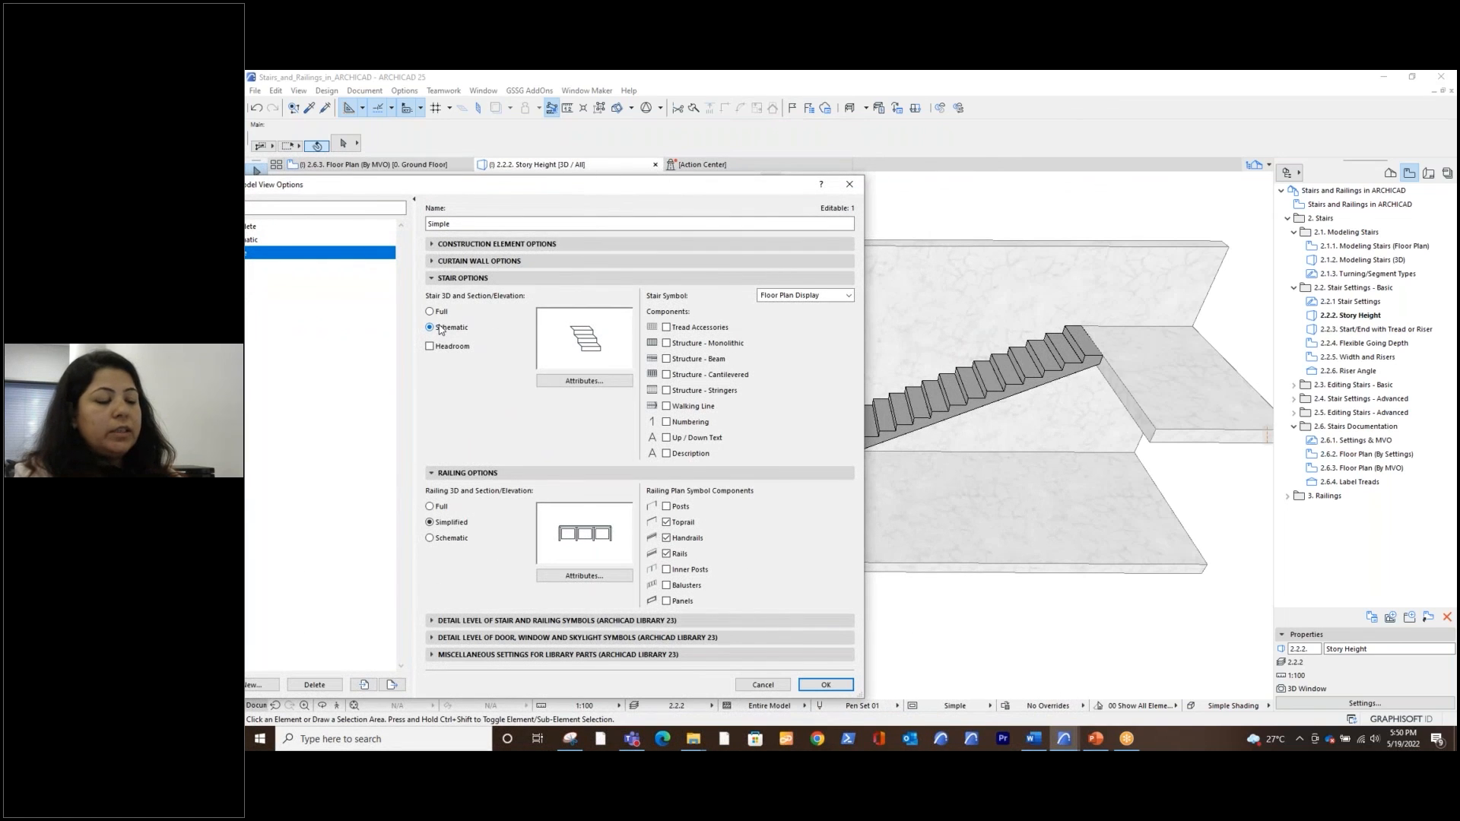
pyautogui.click(586, 383)
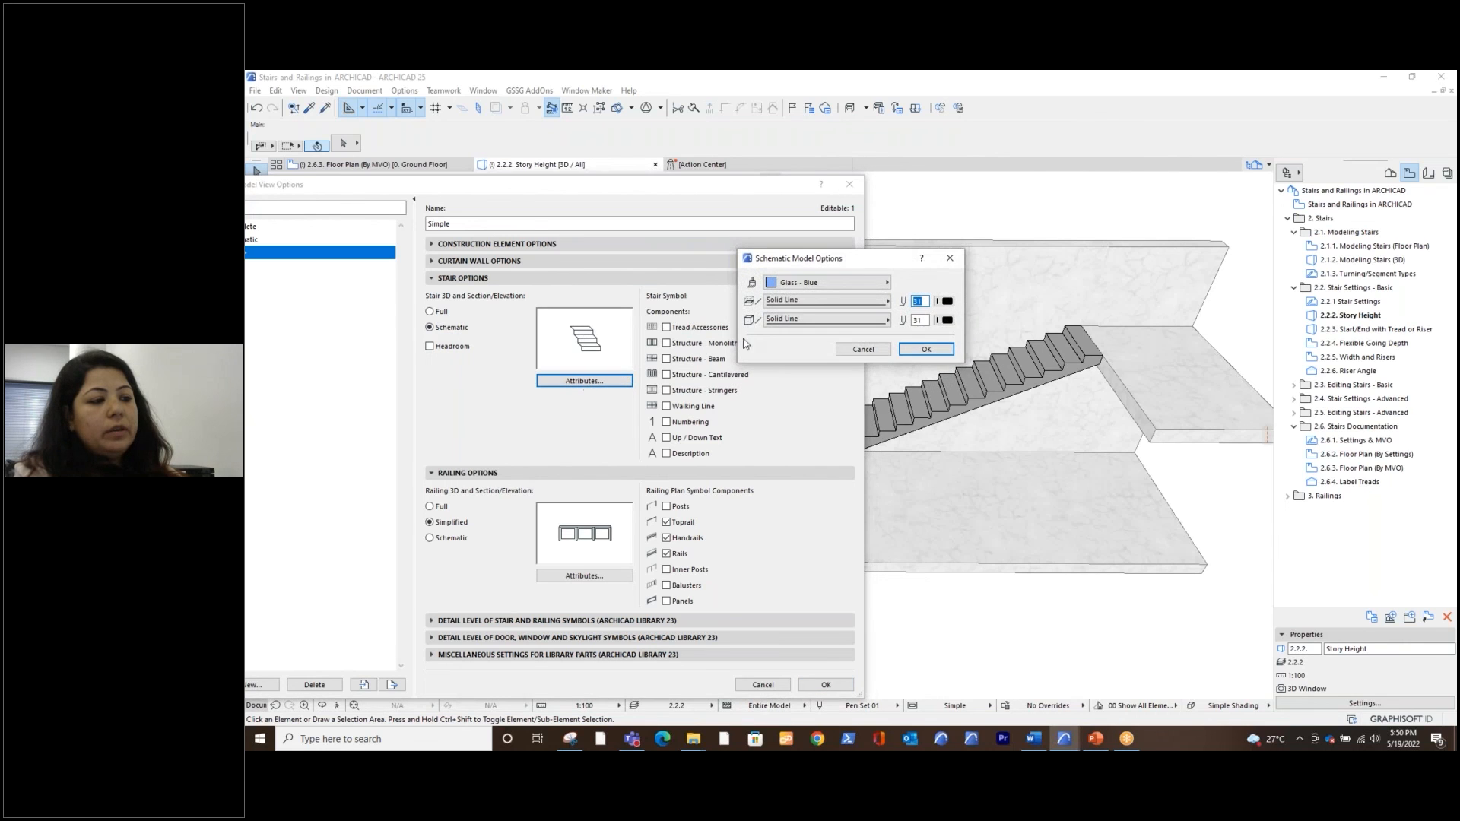
pyautogui.click(829, 282)
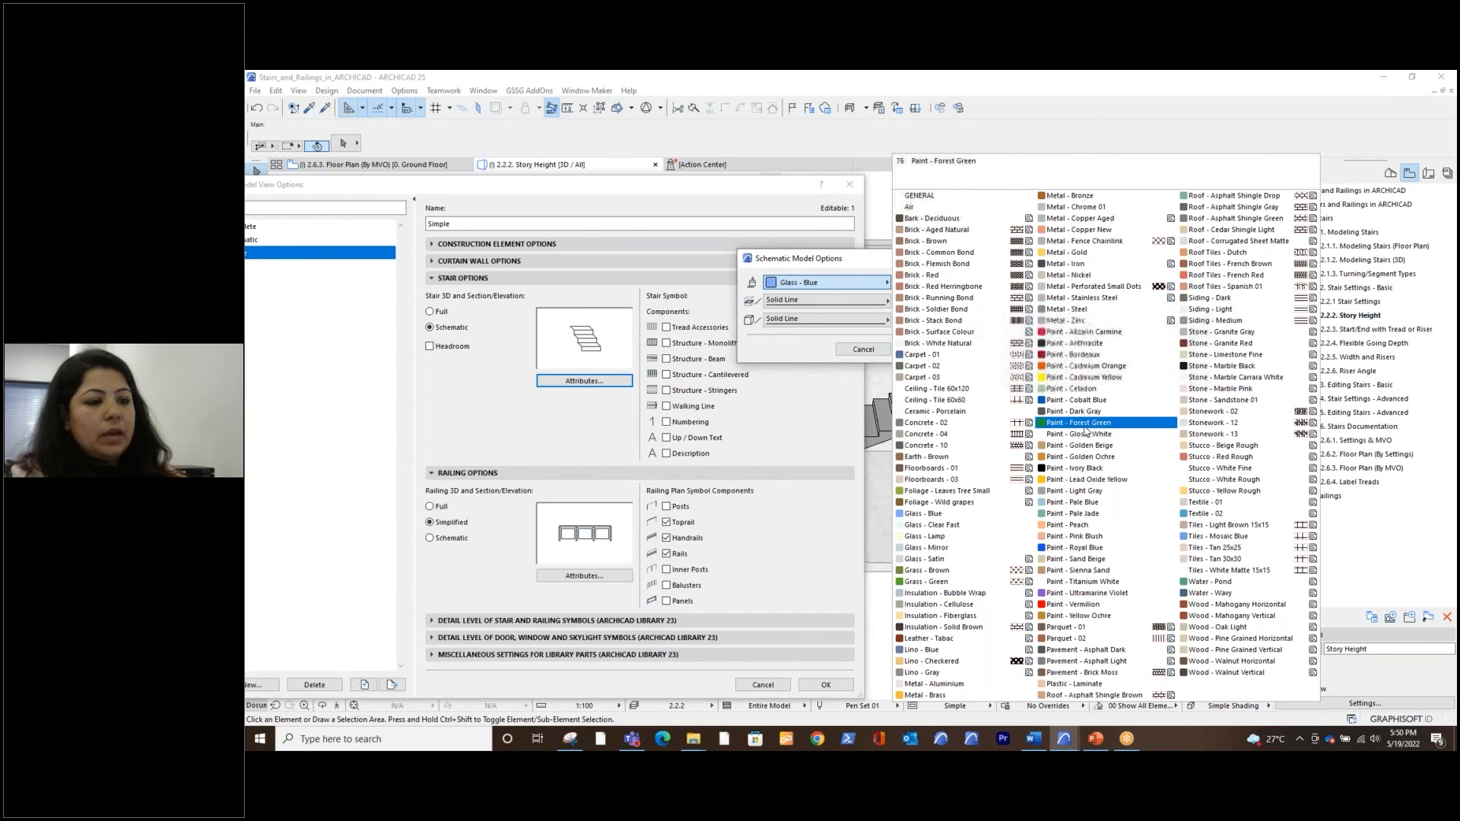
pyautogui.click(1090, 428)
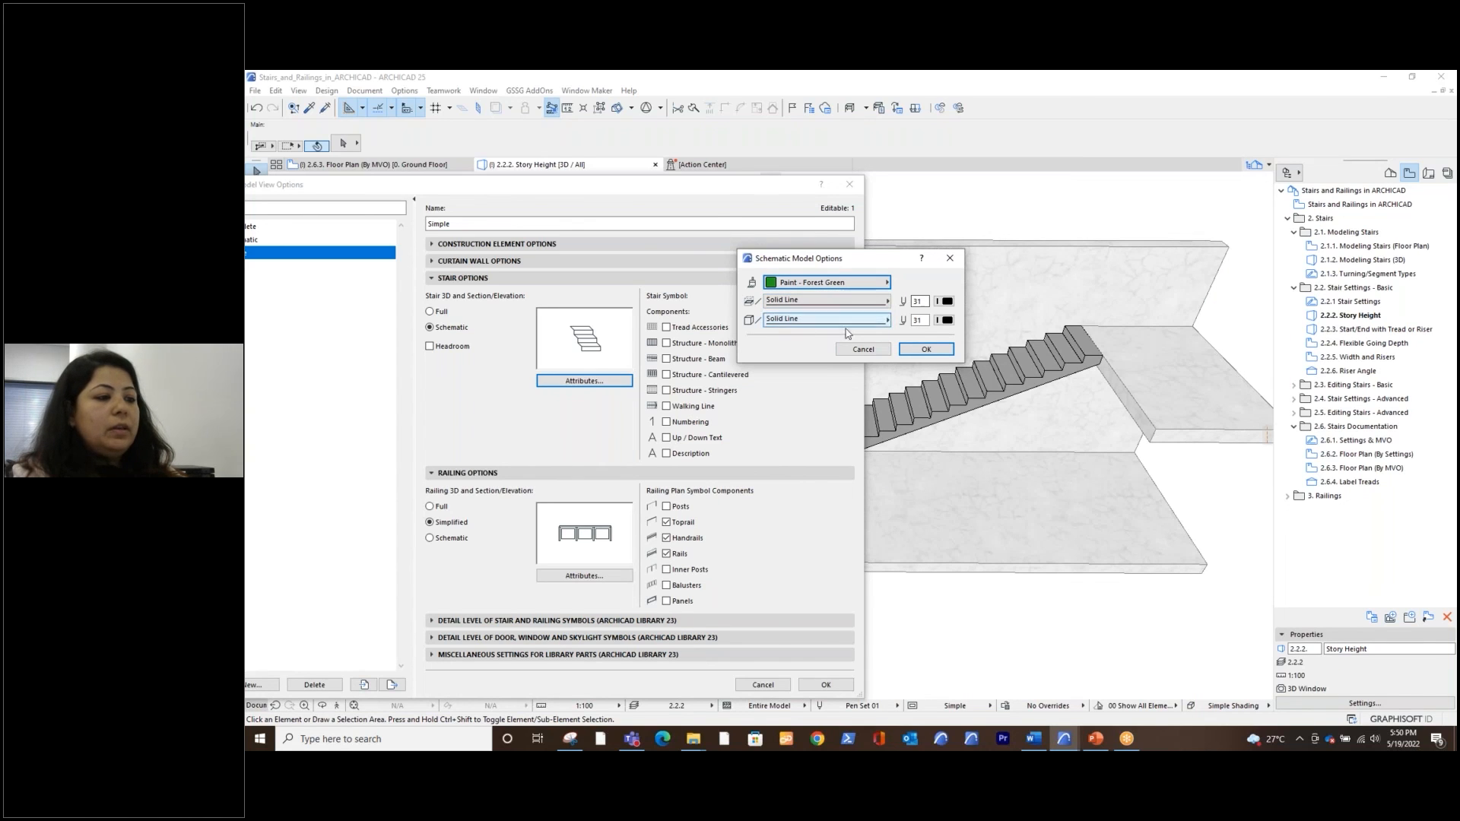
pyautogui.click(926, 349)
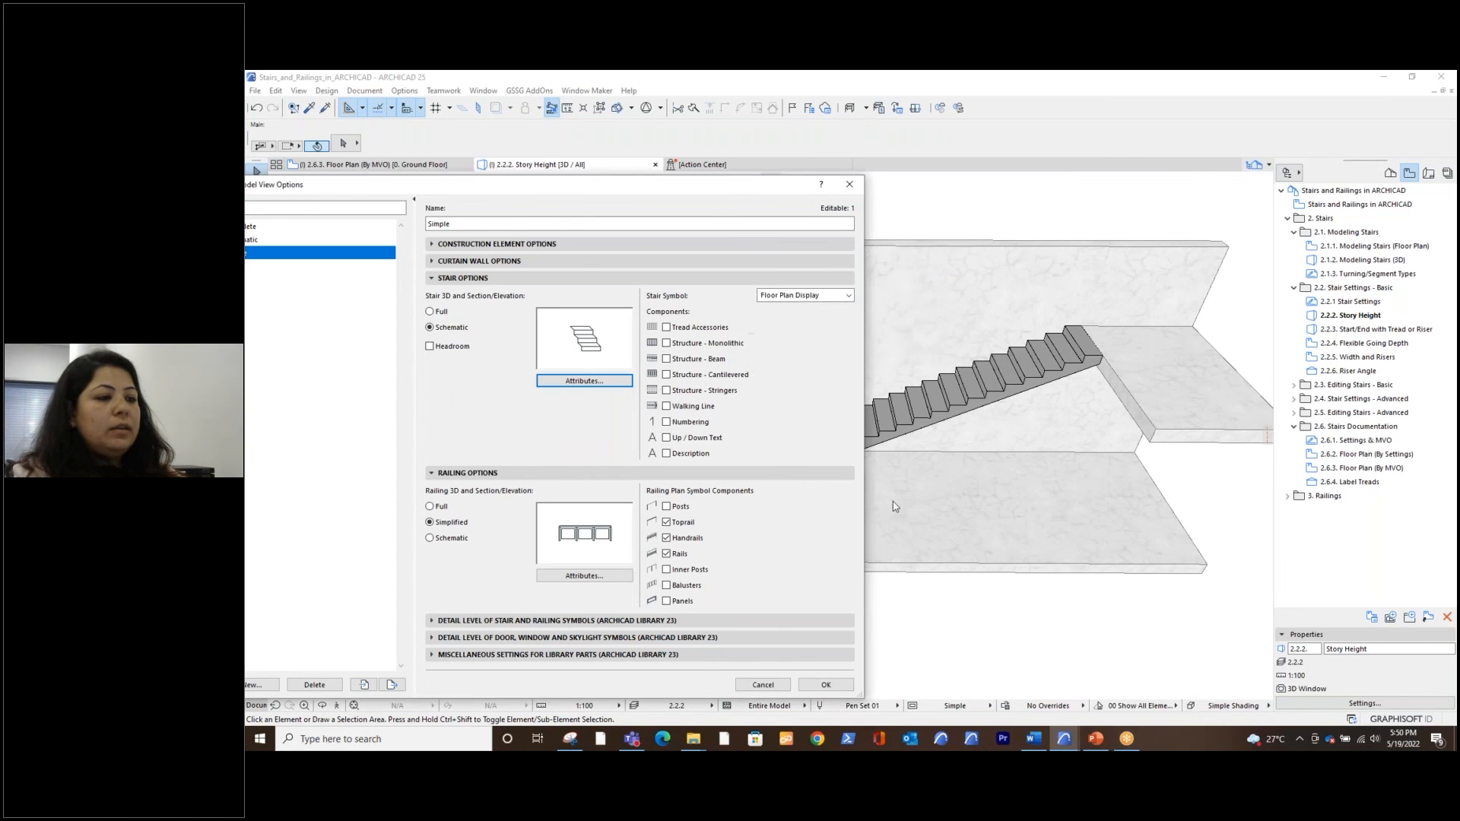
pyautogui.click(826, 685)
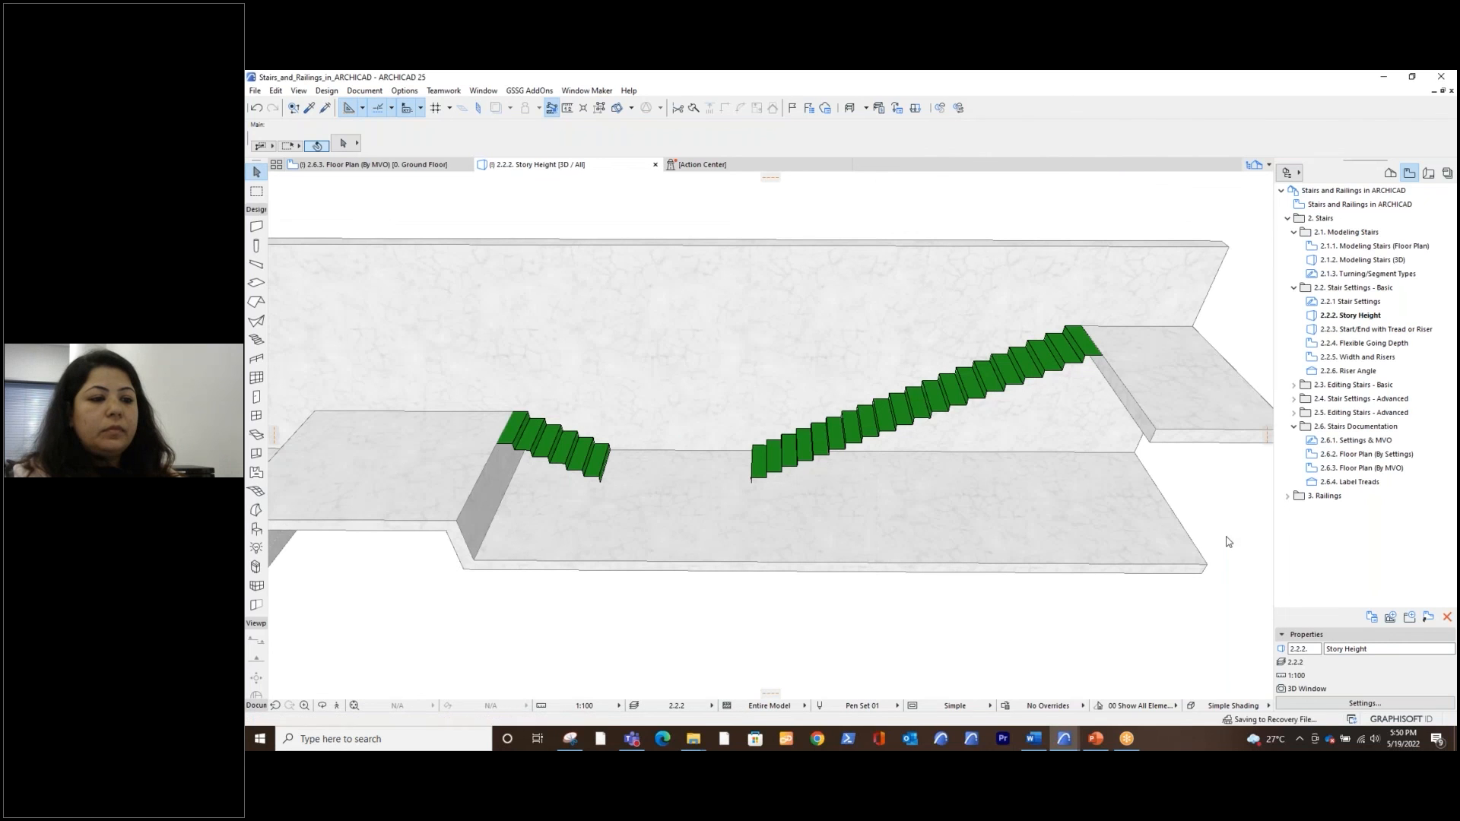
pyautogui.keyDown('shift'); pyautogui.moveTo(955, 528); pyautogui.dragTo(955, 495, button='middle'); pyautogui.keyUp('shift')
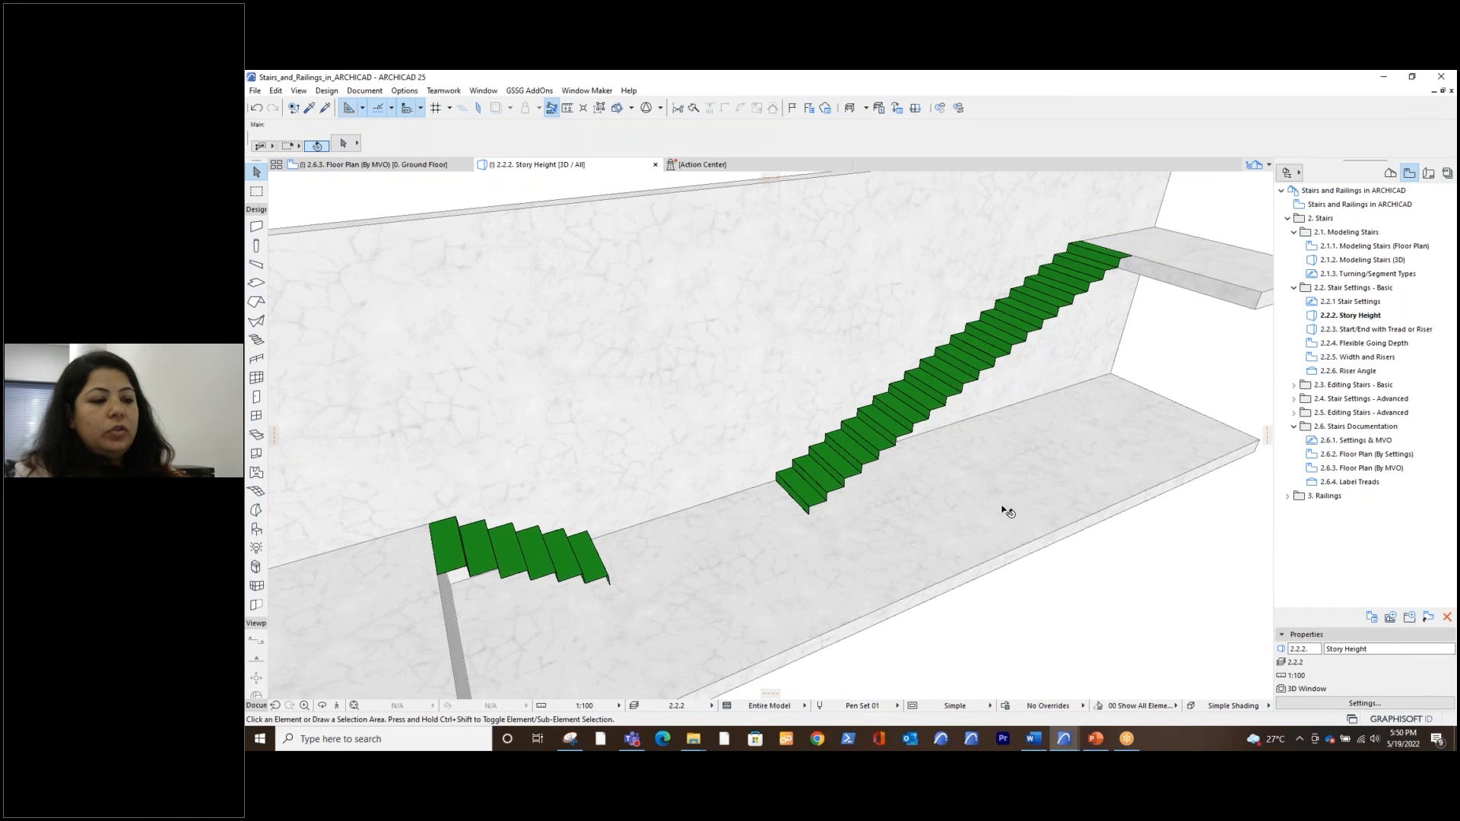
pyautogui.keyDown('shift'); pyautogui.moveTo(1004, 508); pyautogui.dragTo(962, 502, button='middle'); pyautogui.keyUp('shift')
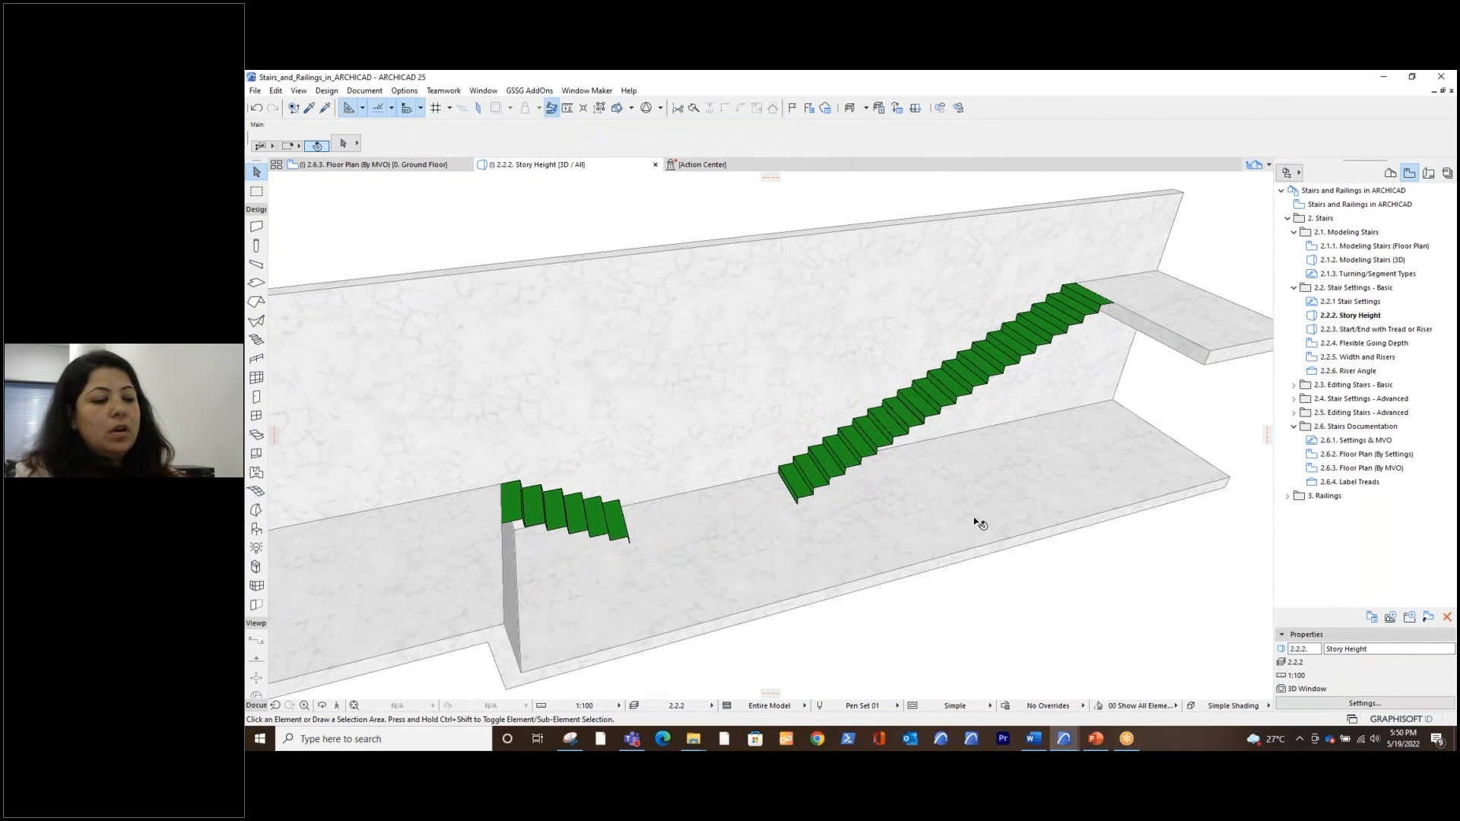
pyautogui.keyDown('shift'); pyautogui.moveTo(980, 524); pyautogui.dragTo(1095, 410, button='middle'); pyautogui.keyUp('shift')
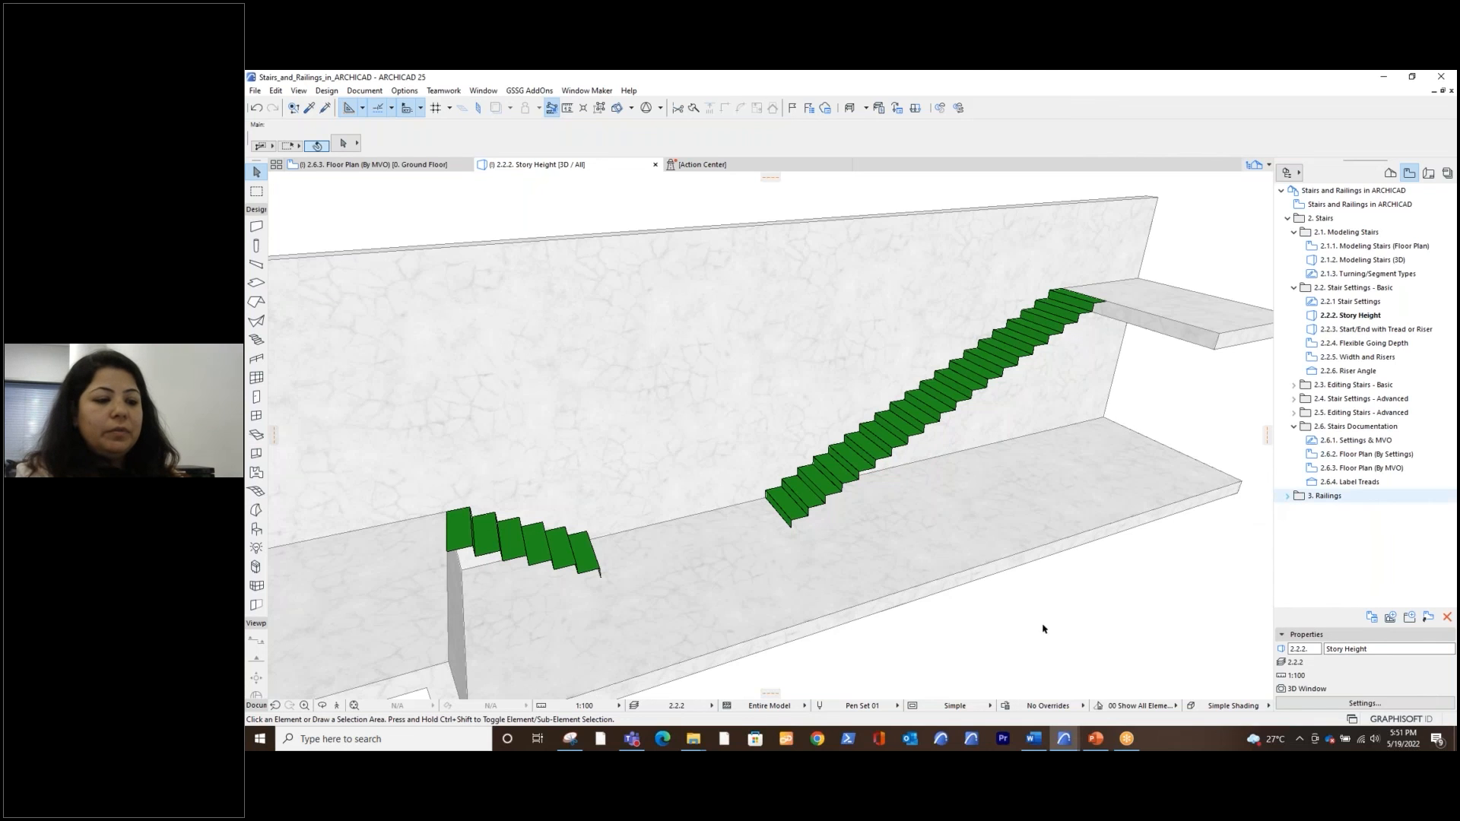
# Switch to the ACNOW2_Session 2.pptx presentation in PowerPoint and start the slide show from the Agenda slide
pyautogui.click(1096, 739)
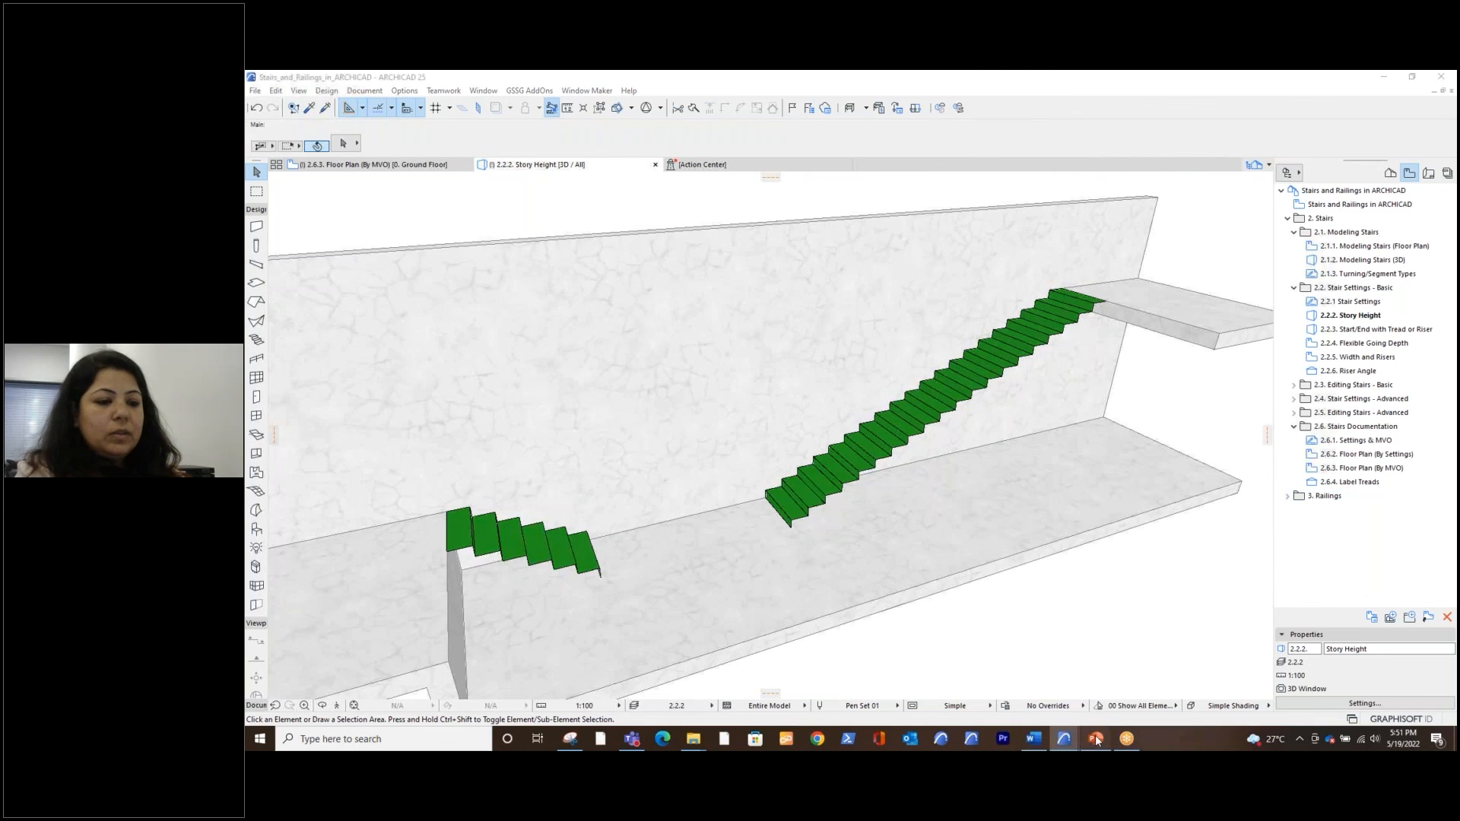
pyautogui.click(1319, 720)
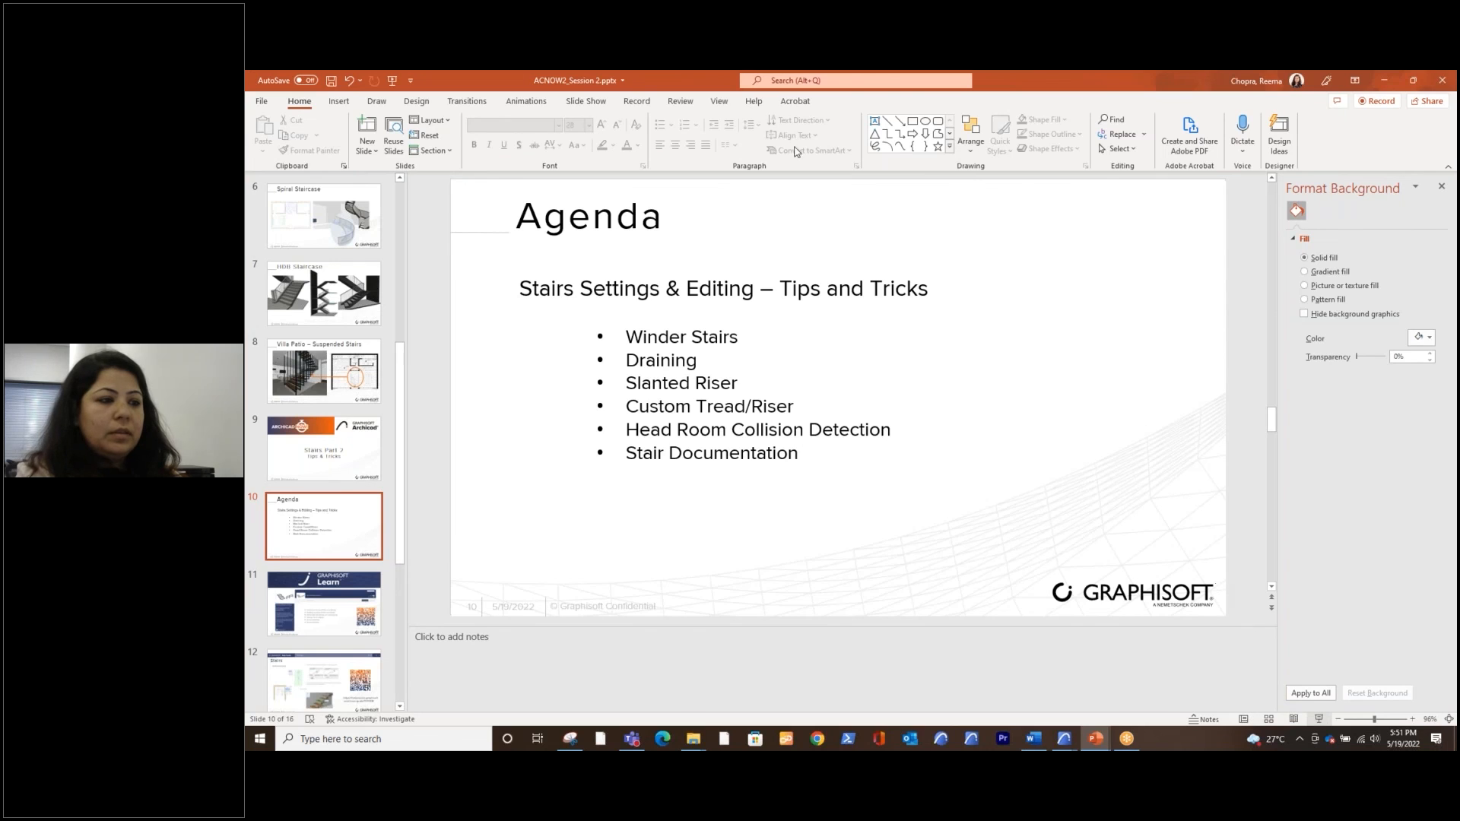